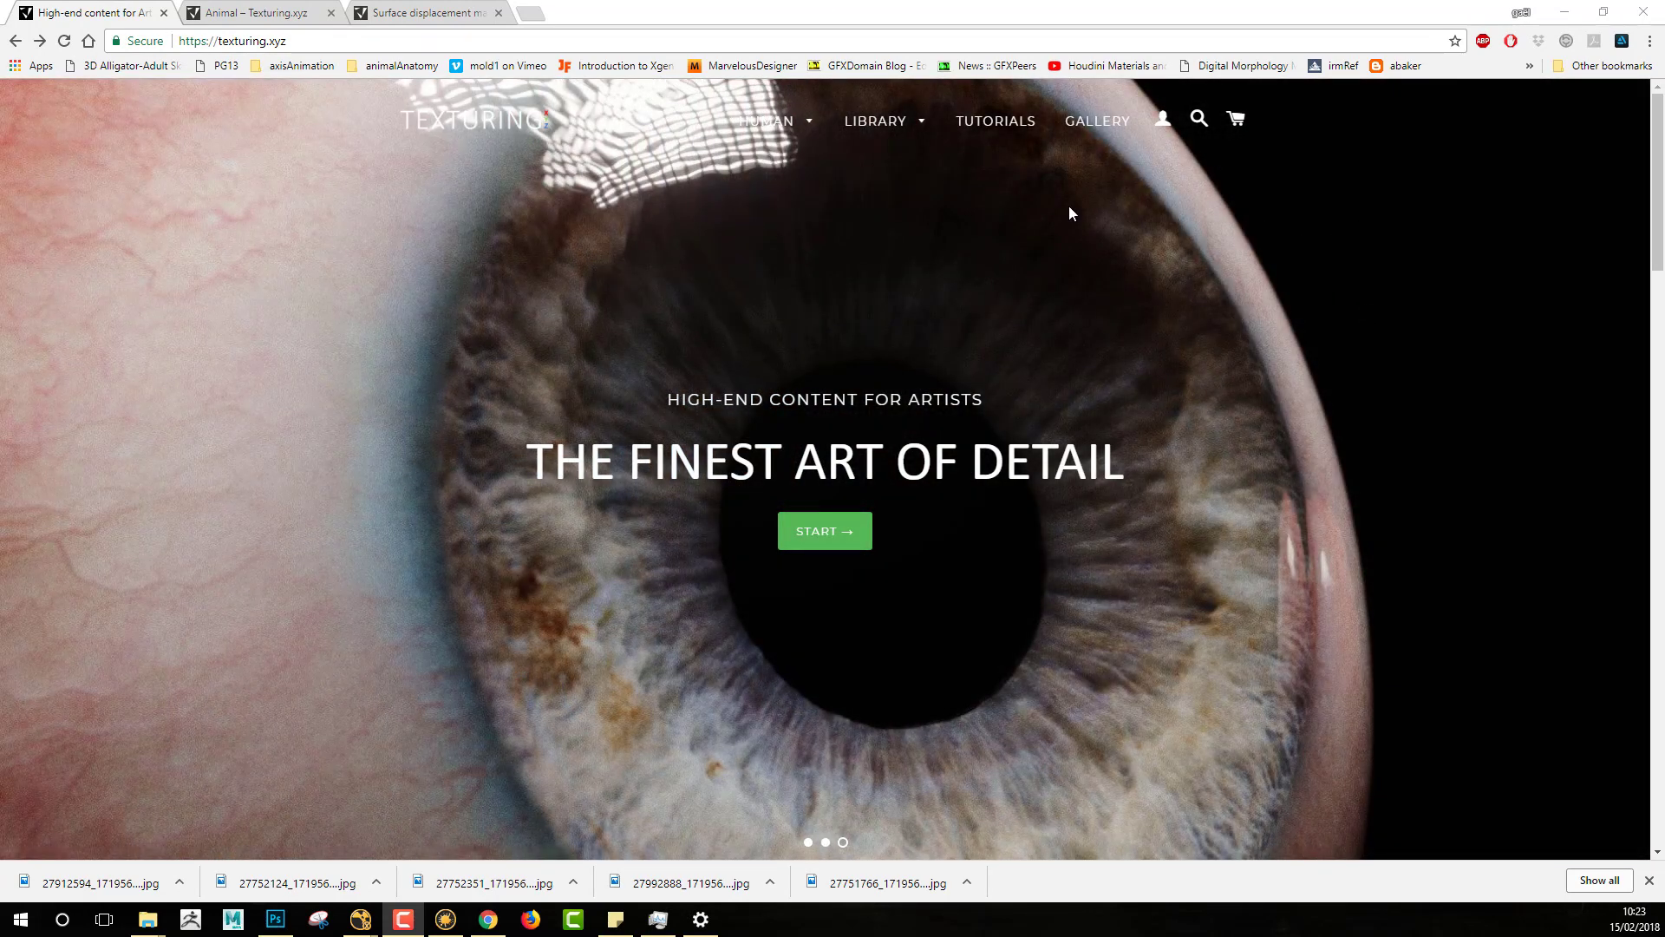
Step: Browse the Animal texture collection on Texturing.xyz
{"action": "left_click", "coordinate": [258, 12]}
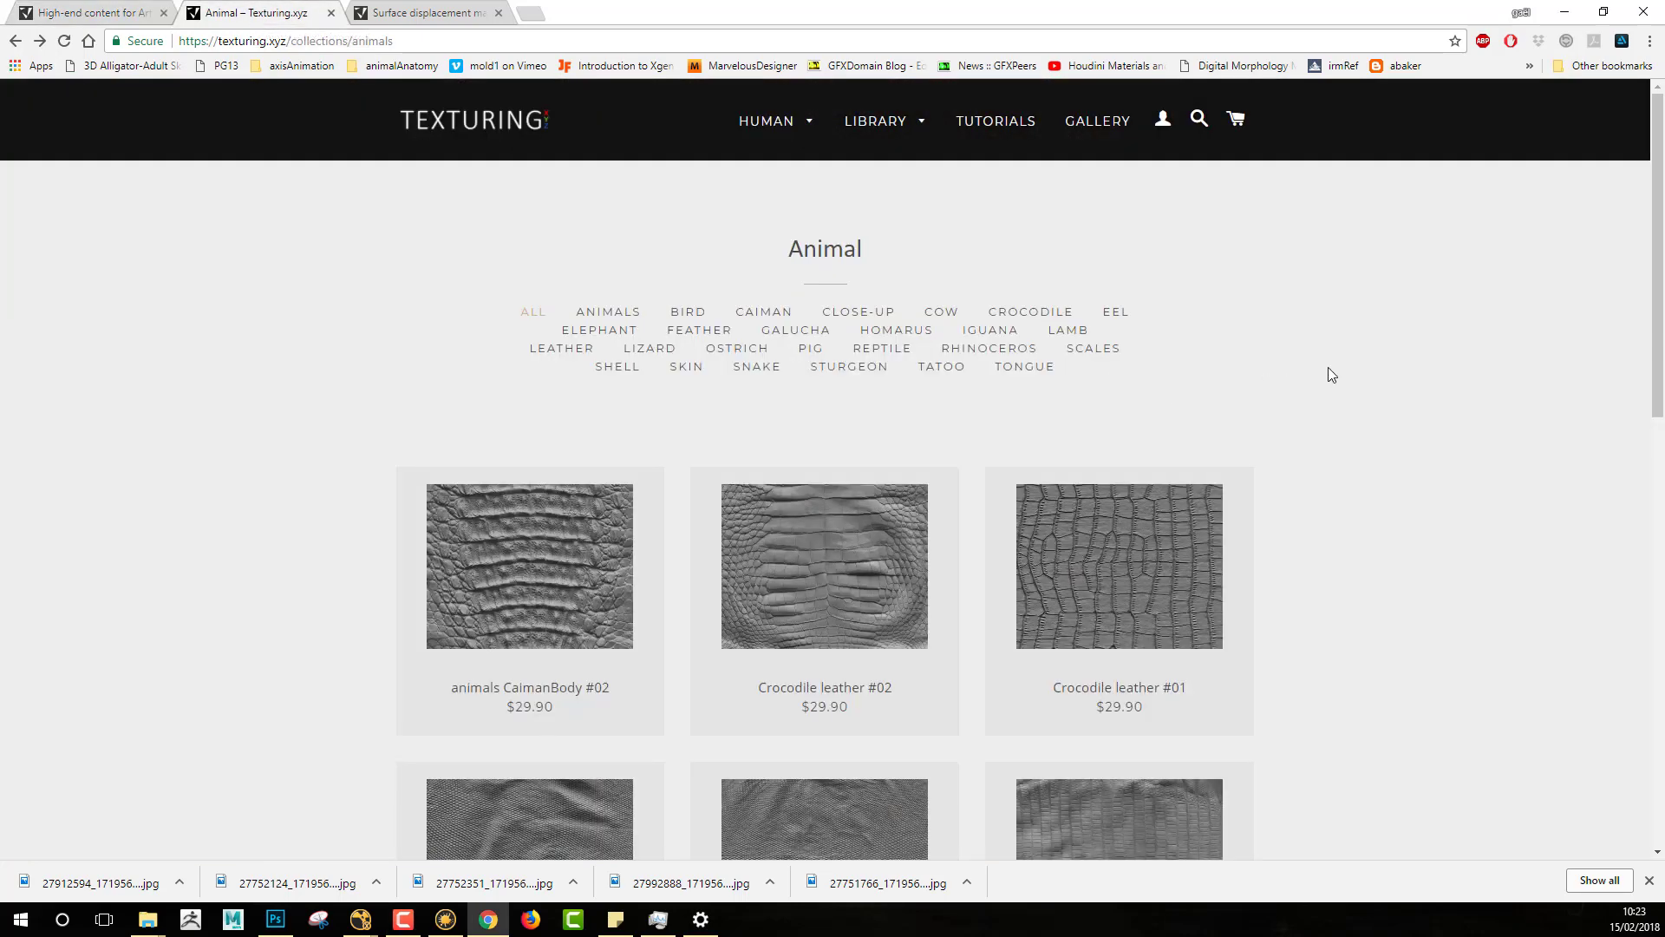
{"action": "scroll", "coordinate": [1423, 483], "scroll_direction": "down", "scroll_amount": 6}
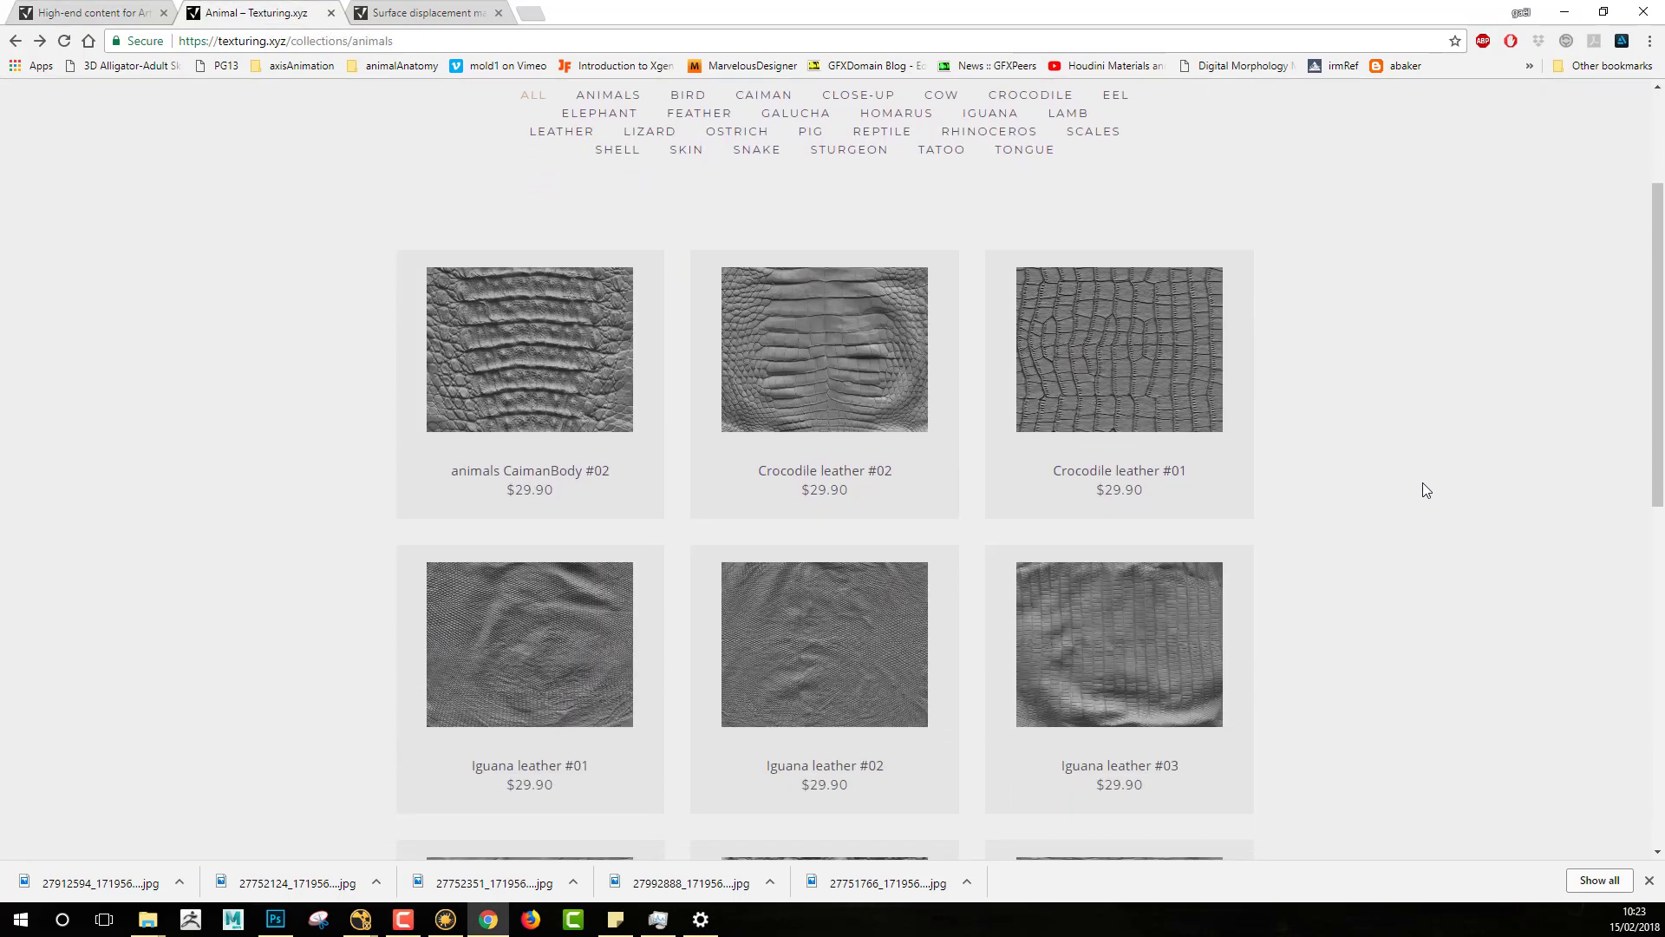
{"action": "scroll", "coordinate": [1422, 483], "scroll_direction": "down", "scroll_amount": 4}
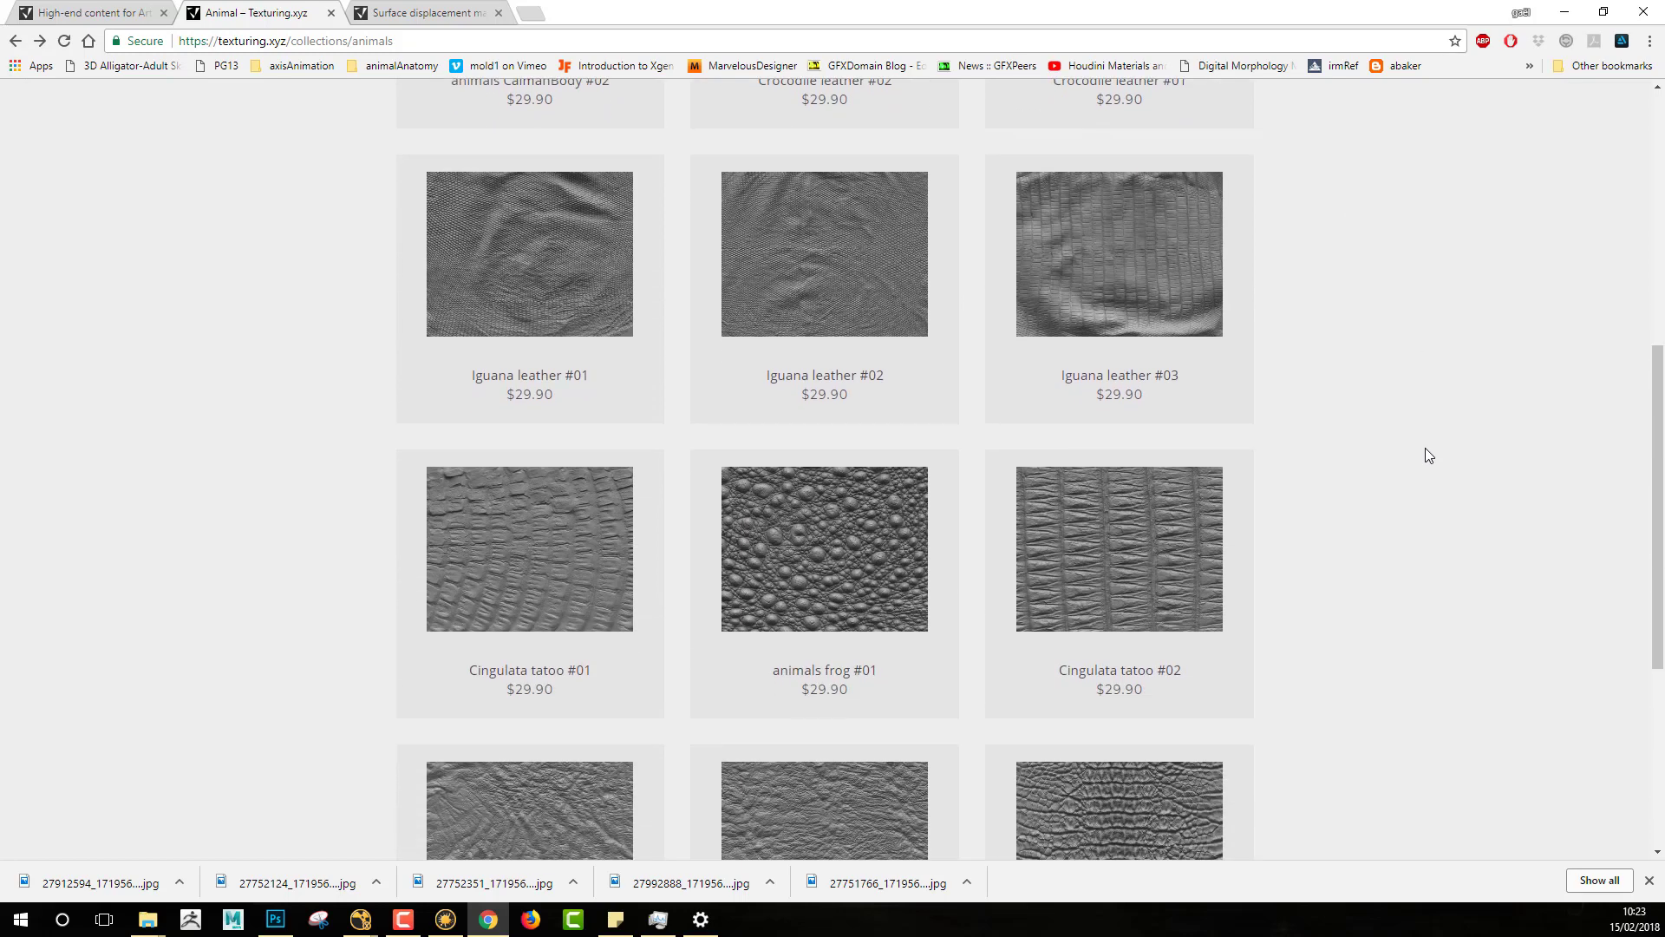
{"action": "scroll", "coordinate": [1432, 455], "scroll_direction": "up", "scroll_amount": 10}
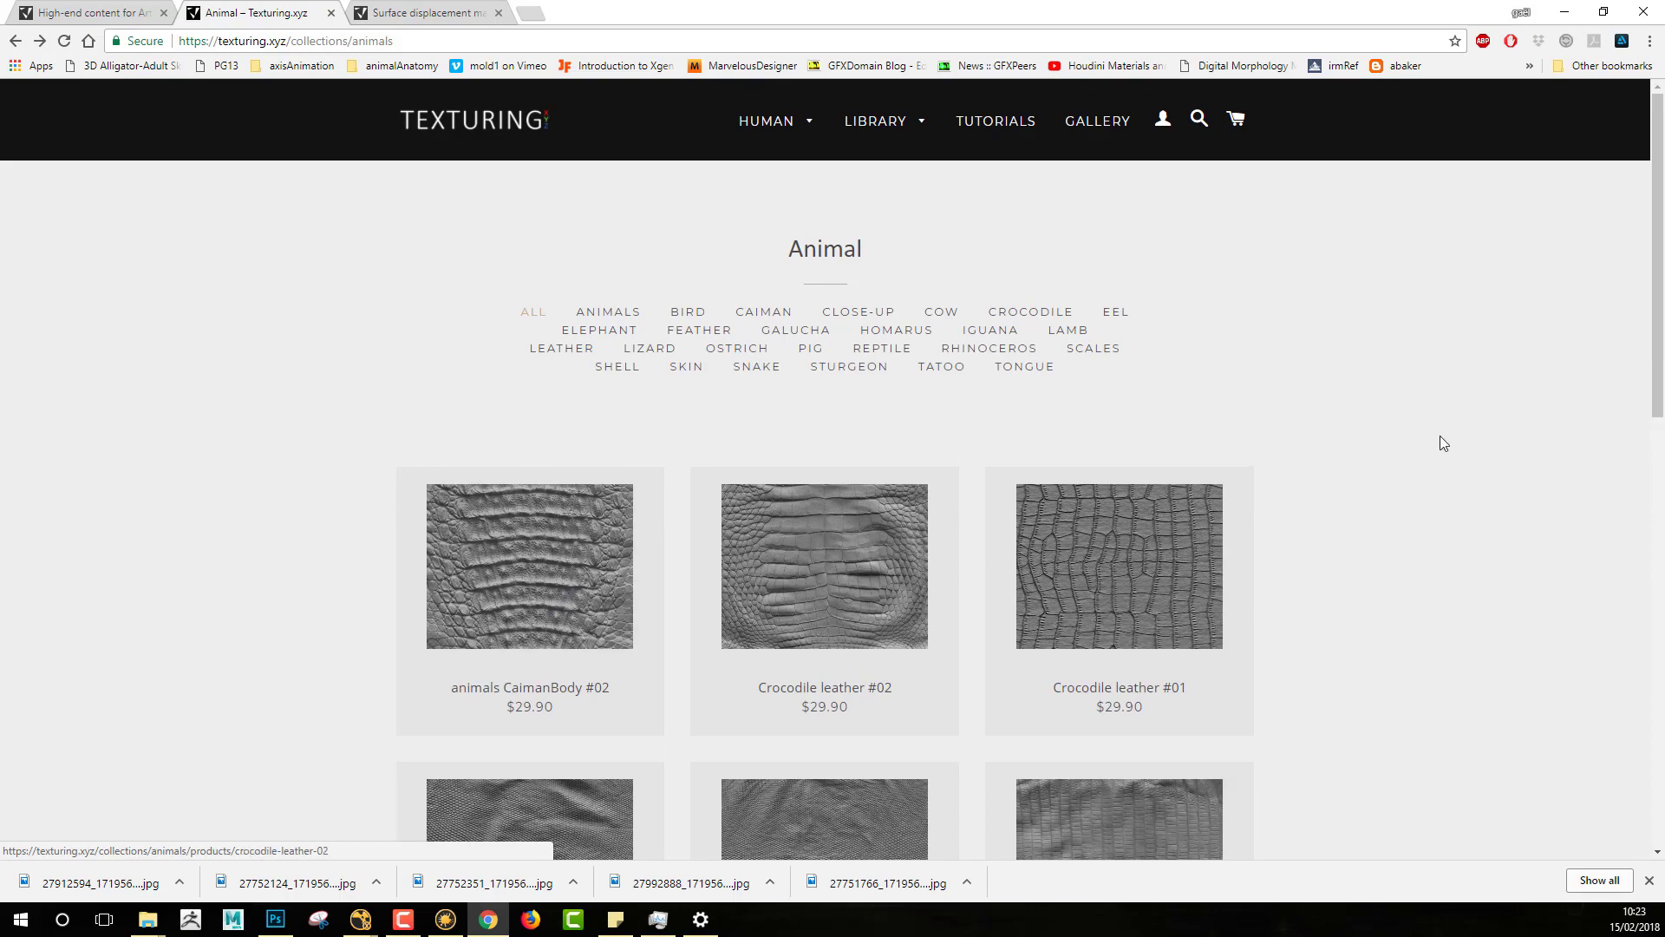
Step: Open the animals CaimanBody #02 product page and review its preview images and full specifications
{"action": "left_click", "coordinate": [523, 615]}
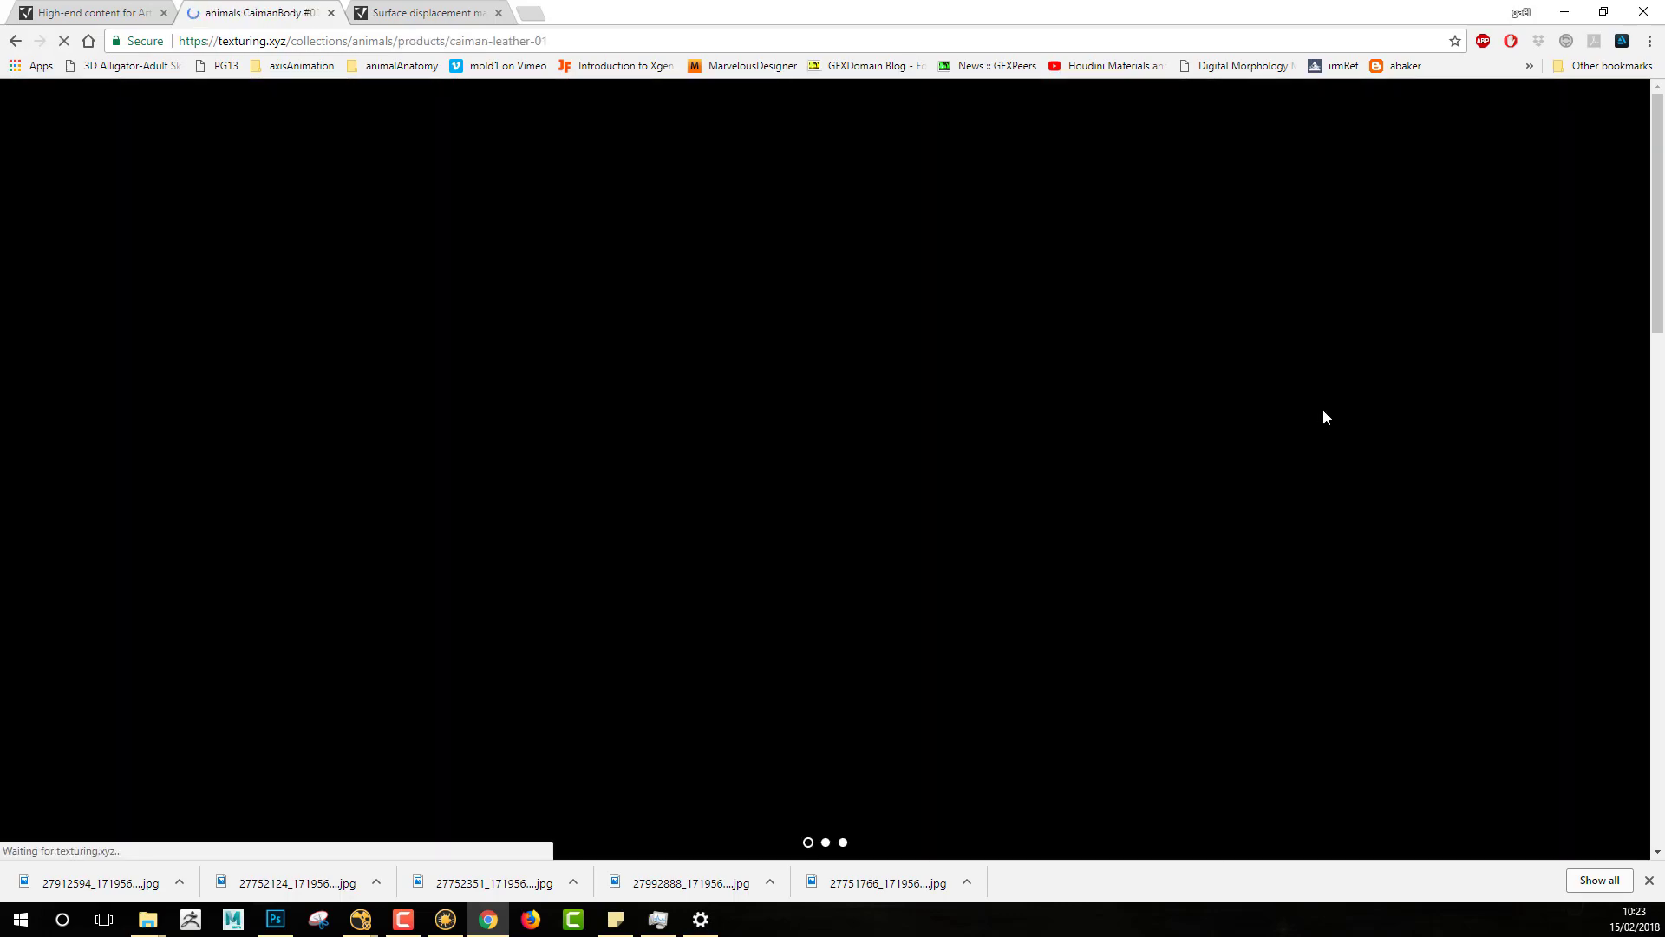
{"action": "scroll", "coordinate": [1298, 413], "scroll_direction": "down", "scroll_amount": 10}
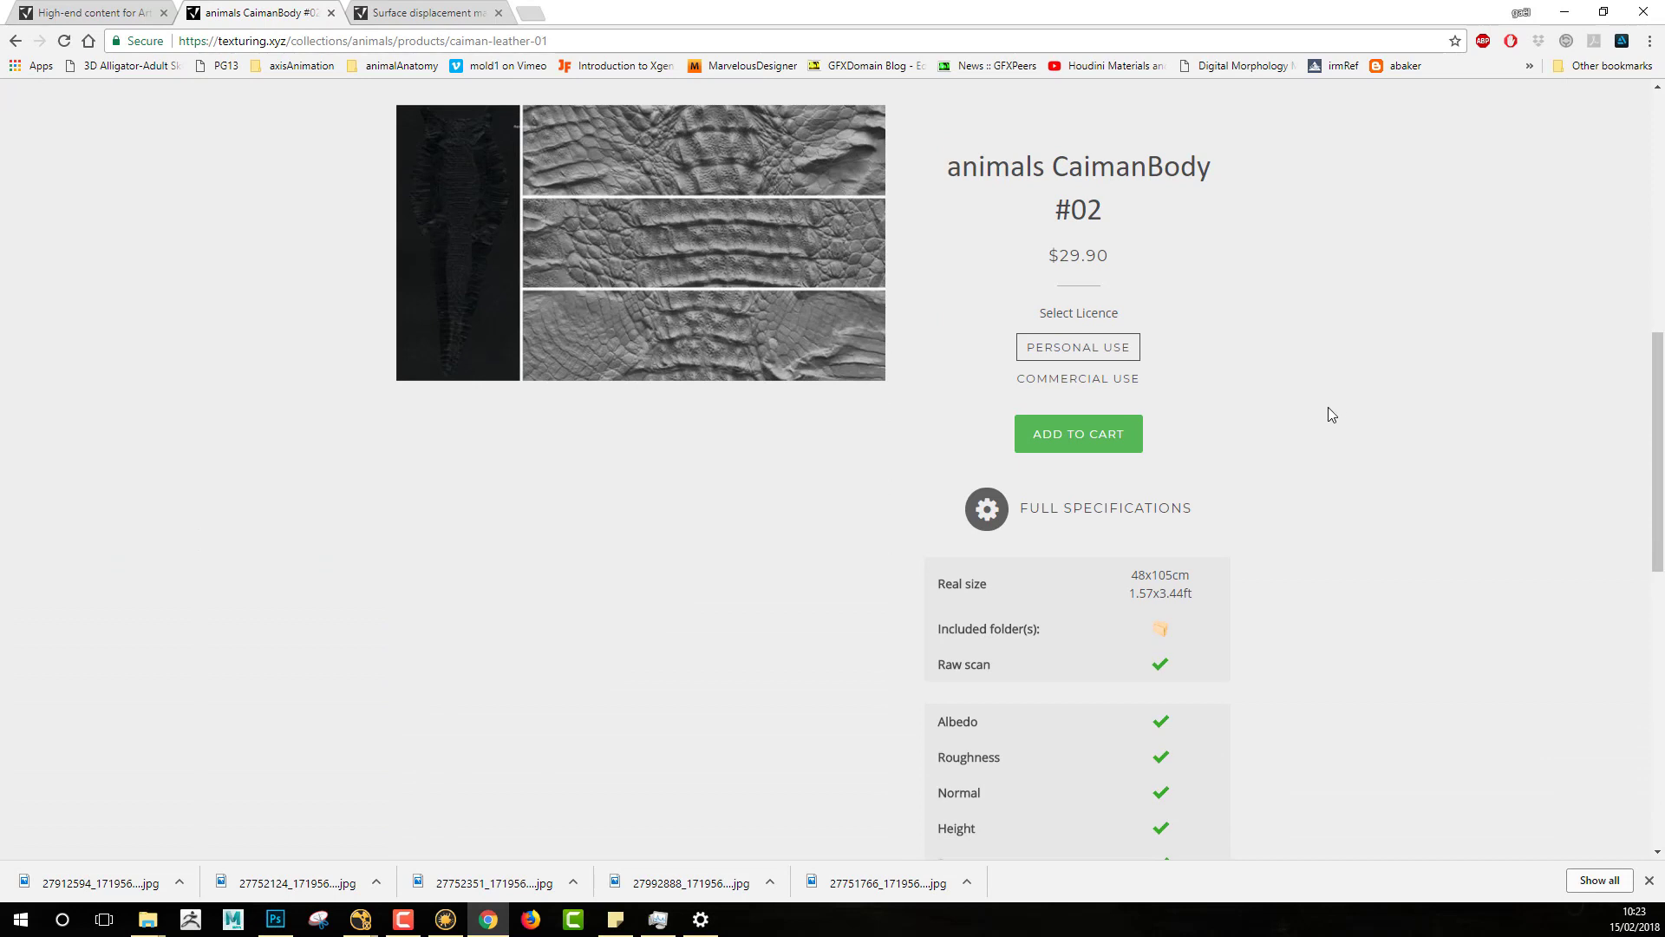
{"action": "scroll", "coordinate": [1329, 408], "scroll_direction": "down", "scroll_amount": 1}
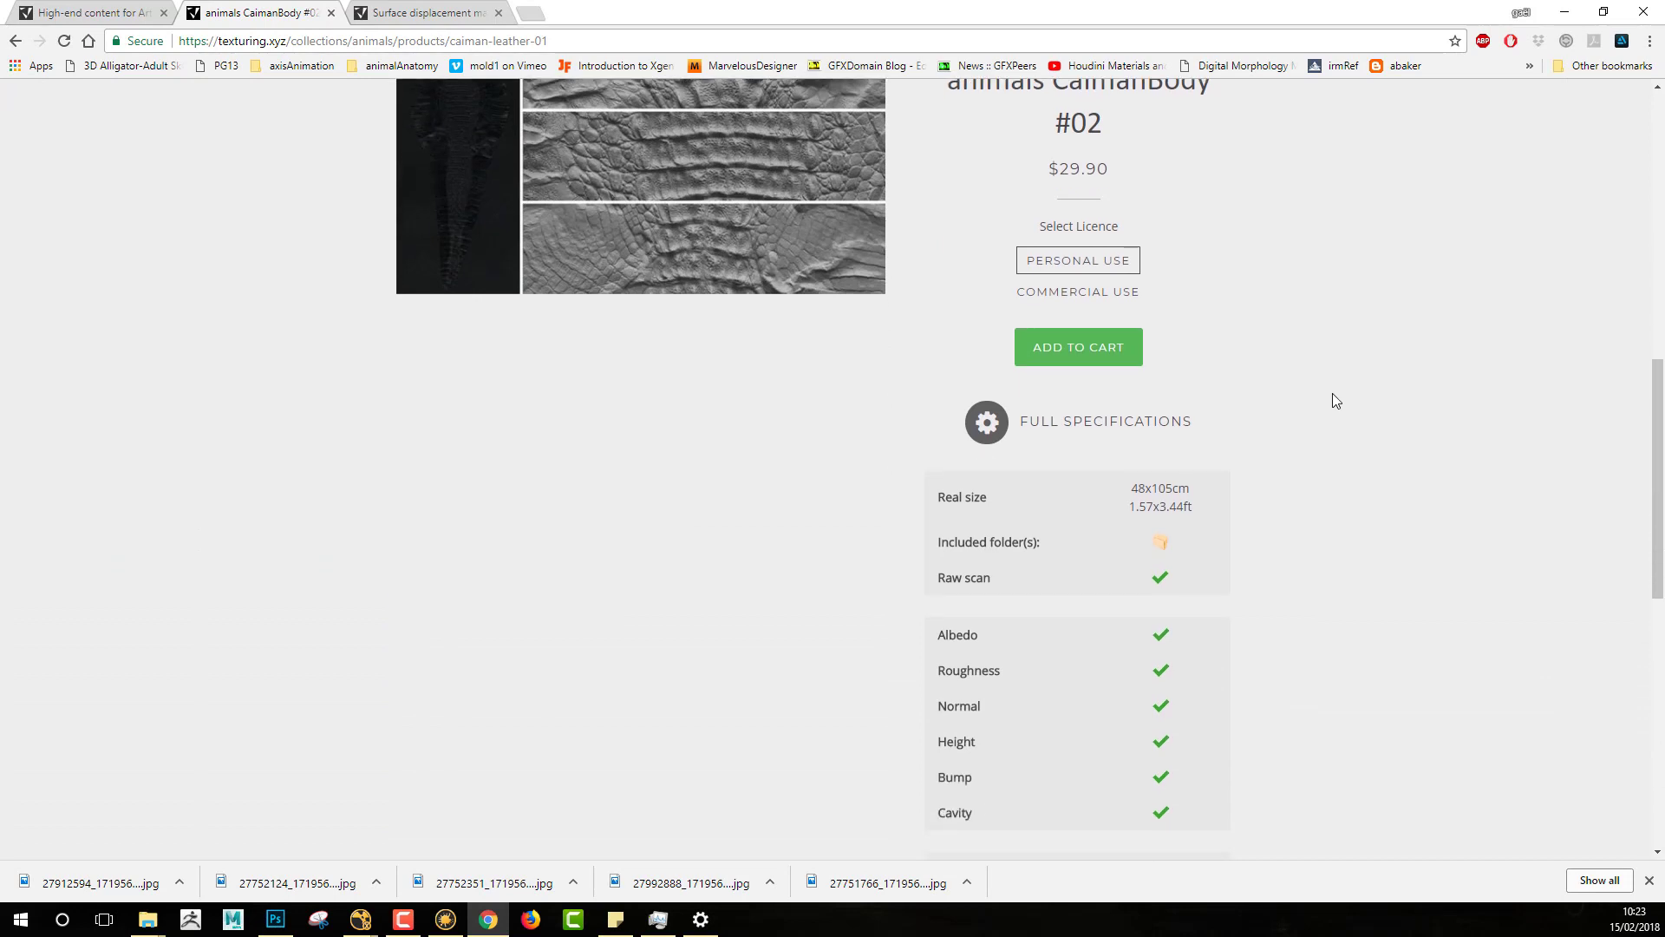
{"action": "scroll", "coordinate": [1360, 399], "scroll_direction": "up", "scroll_amount": 2}
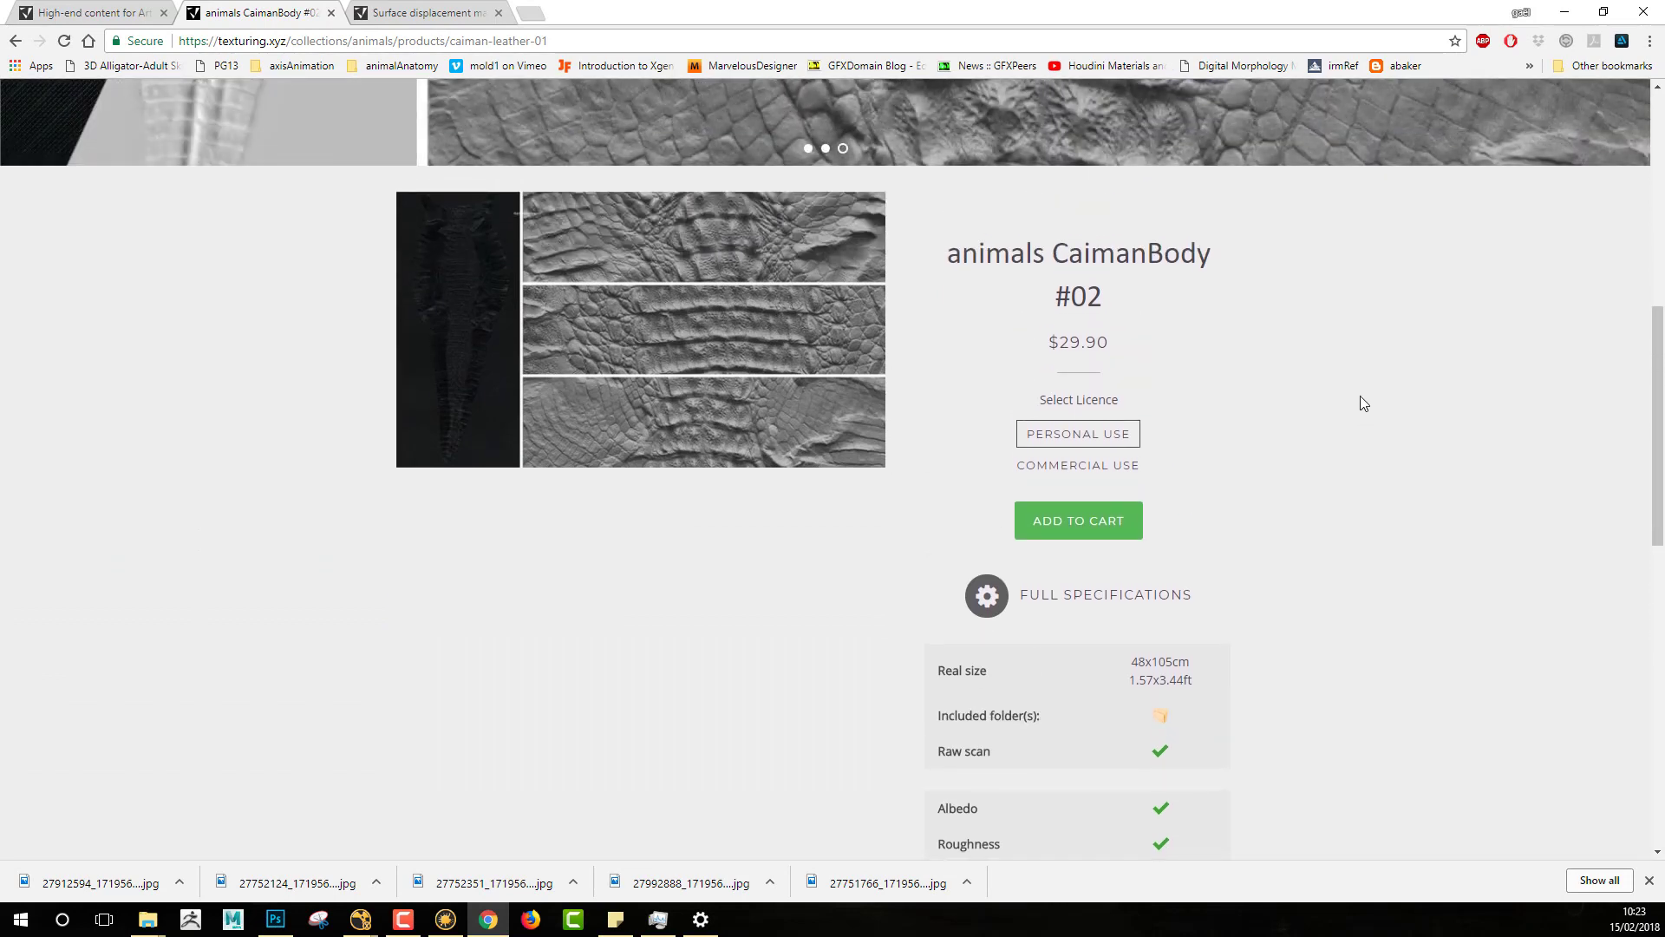
{"action": "scroll", "coordinate": [1369, 403], "scroll_direction": "down", "scroll_amount": 3}
{"action": "scroll", "coordinate": [1371, 409], "scroll_direction": "down", "scroll_amount": 3}
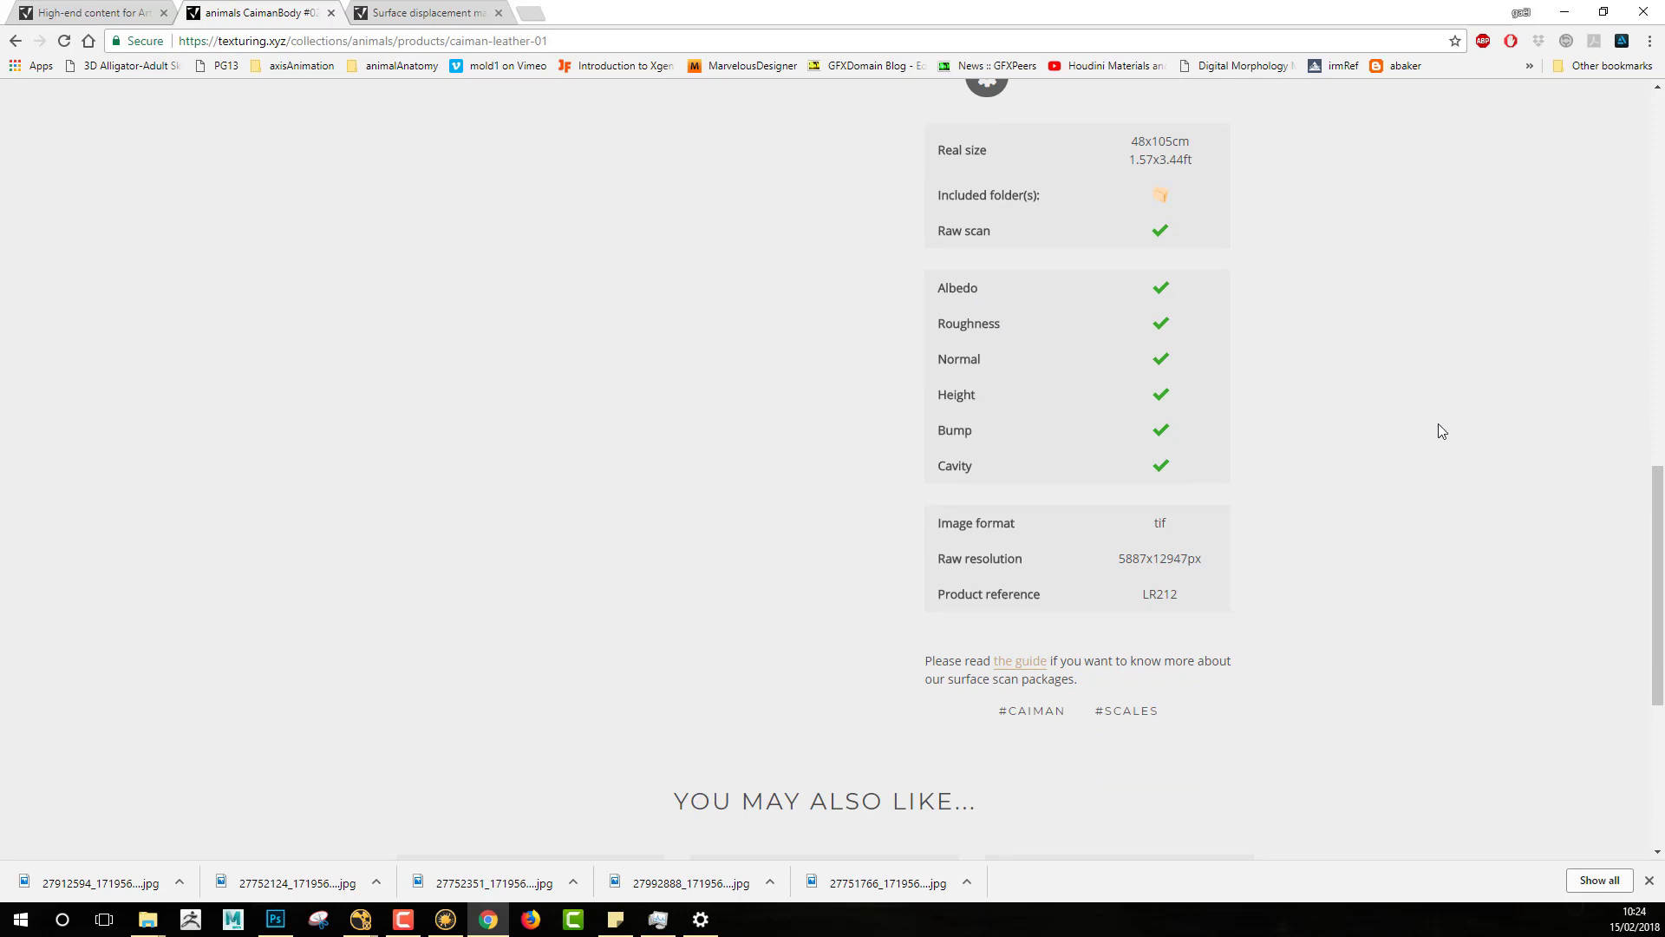
{"action": "scroll", "coordinate": [1422, 429], "scroll_direction": "up", "scroll_amount": 7}
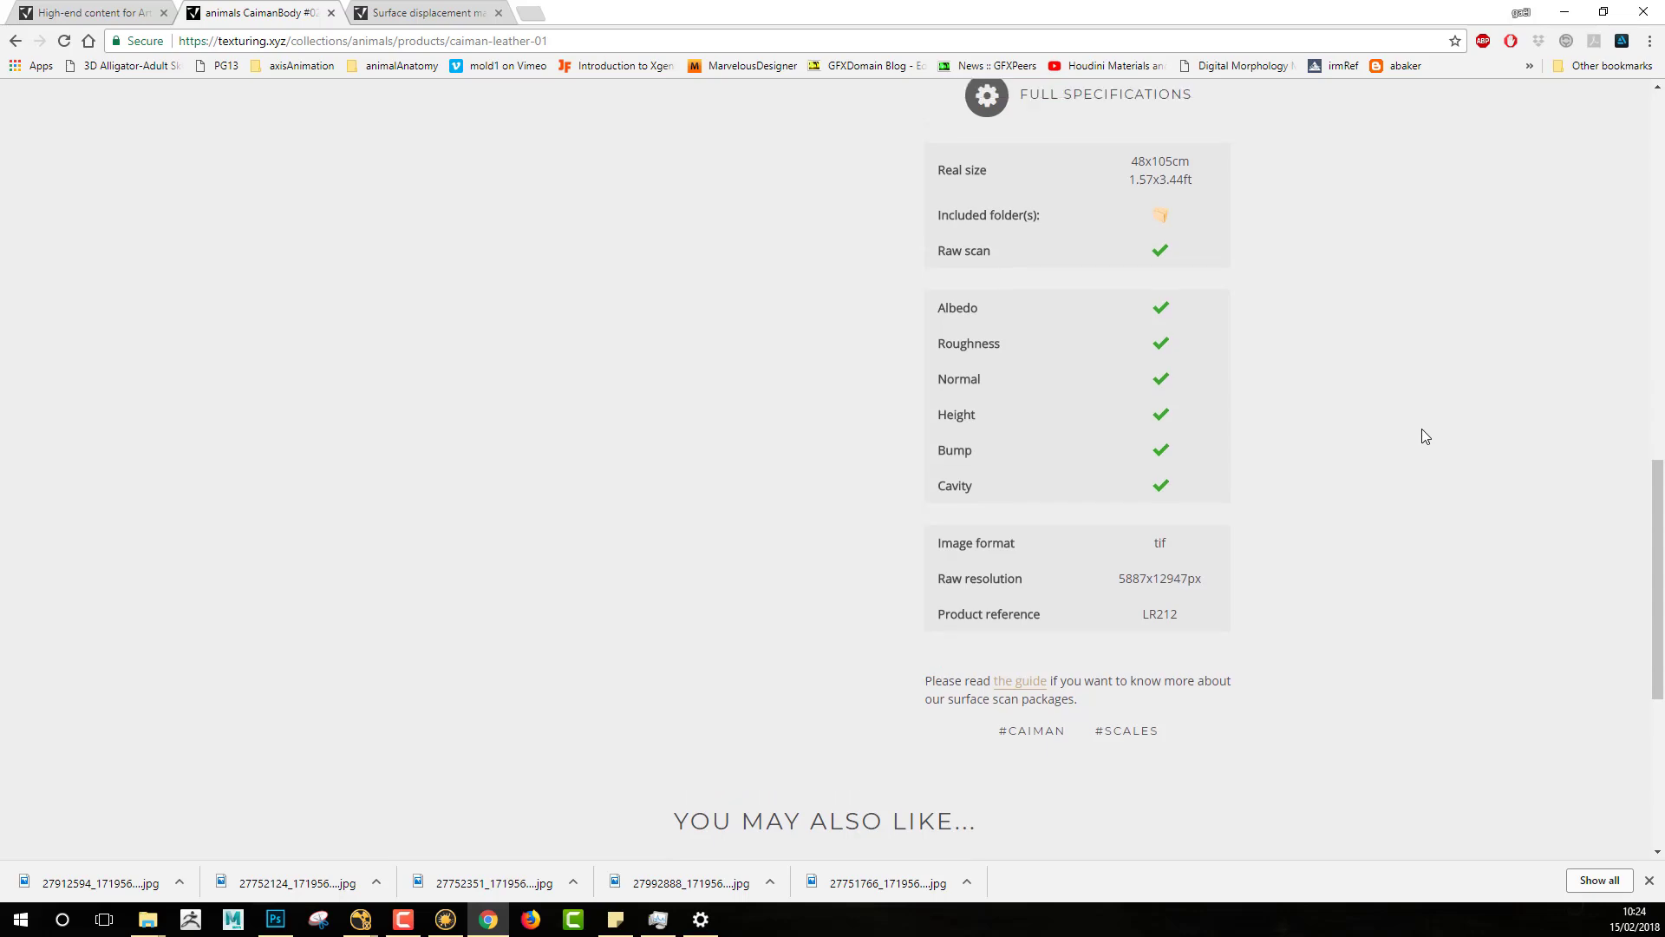
{"action": "scroll", "coordinate": [1417, 429], "scroll_direction": "up", "scroll_amount": 3}
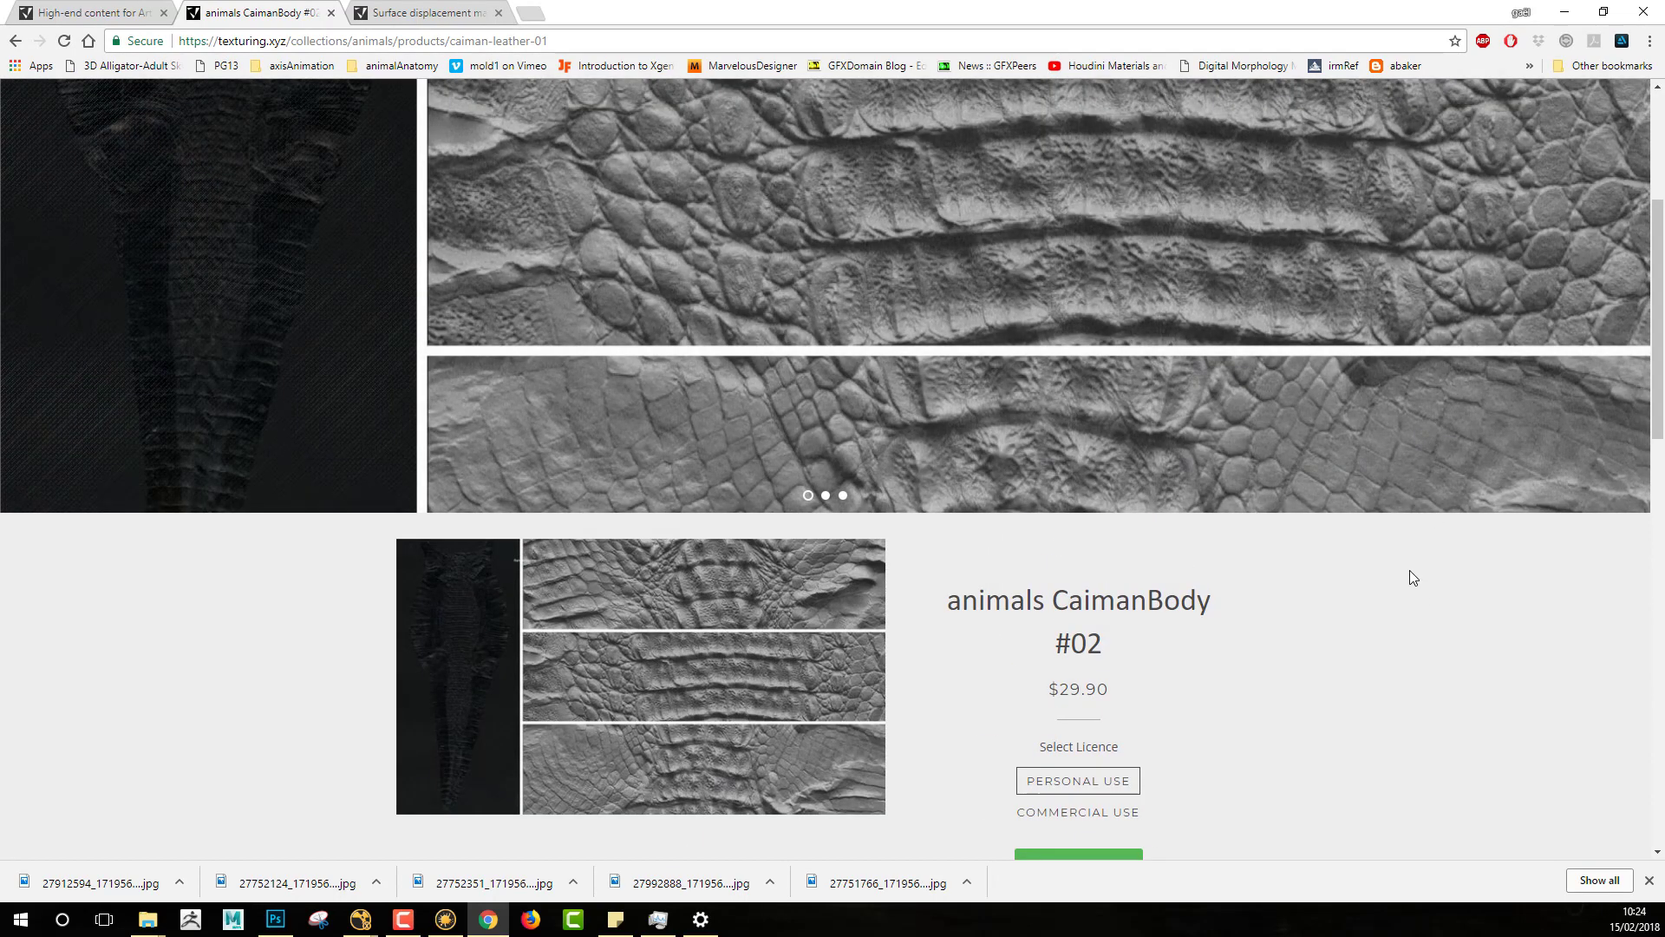
{"action": "scroll", "coordinate": [1385, 626], "scroll_direction": "up", "scroll_amount": 4}
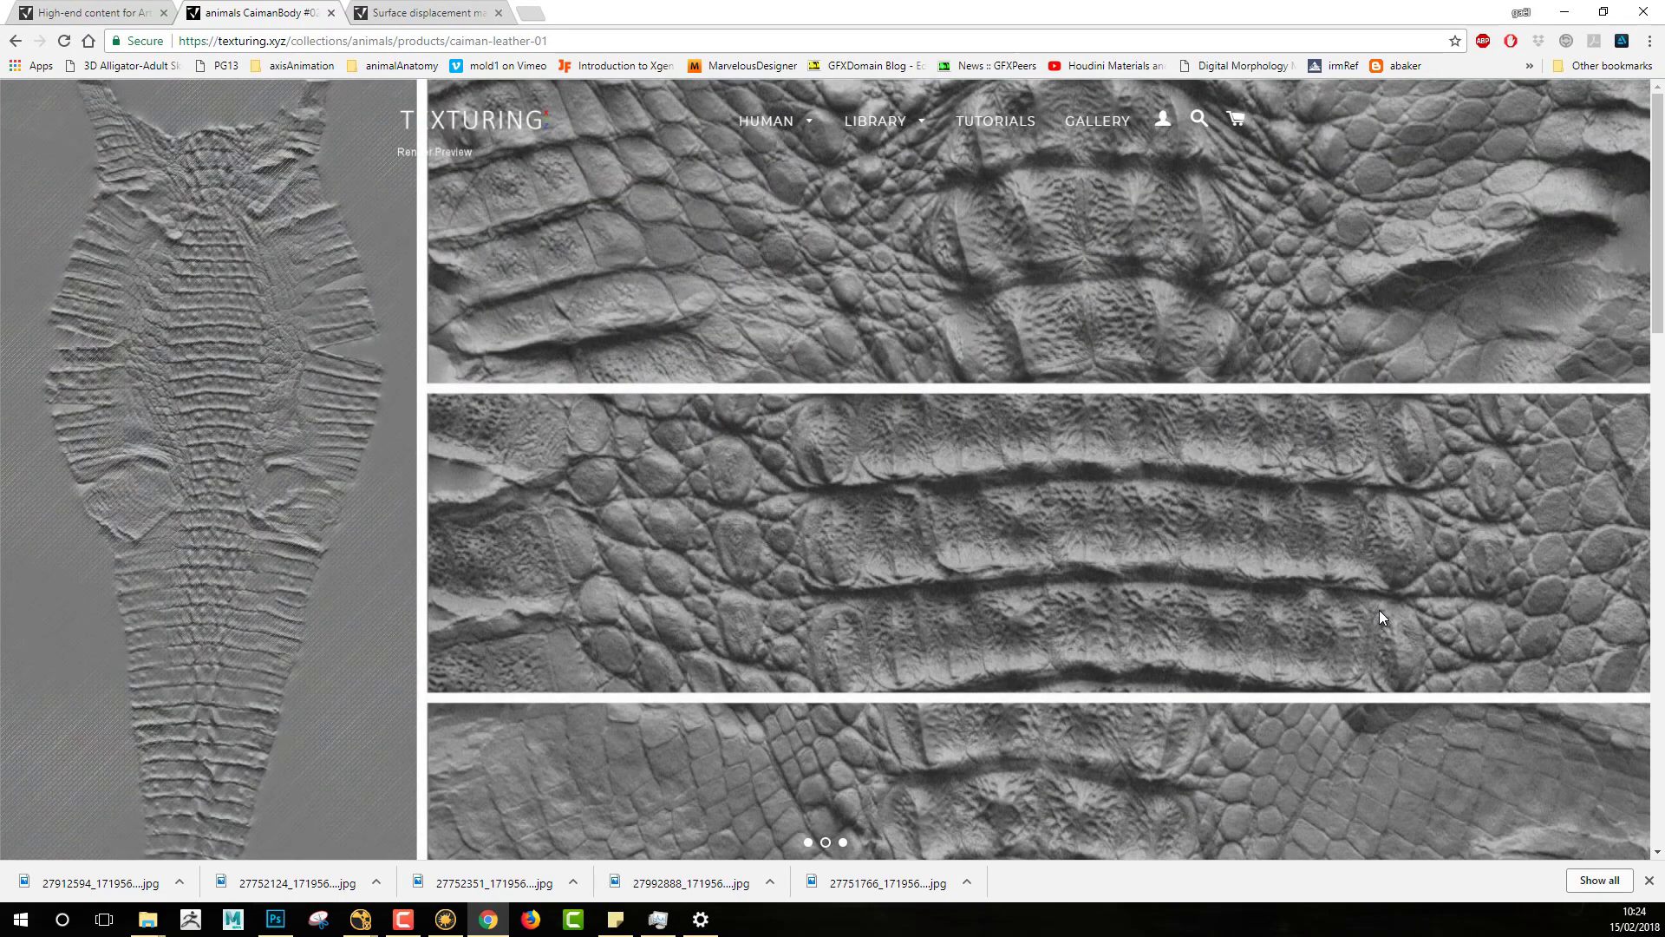
{"action": "scroll", "coordinate": [1379, 610], "scroll_direction": "down", "scroll_amount": 1}
{"action": "scroll", "coordinate": [1379, 610], "scroll_direction": "up", "scroll_amount": 1}
Step: Read the Surface displacement maps guide, including the Nuke workflow for merging the maps into one three-channel file
{"action": "left_click", "coordinate": [422, 15]}
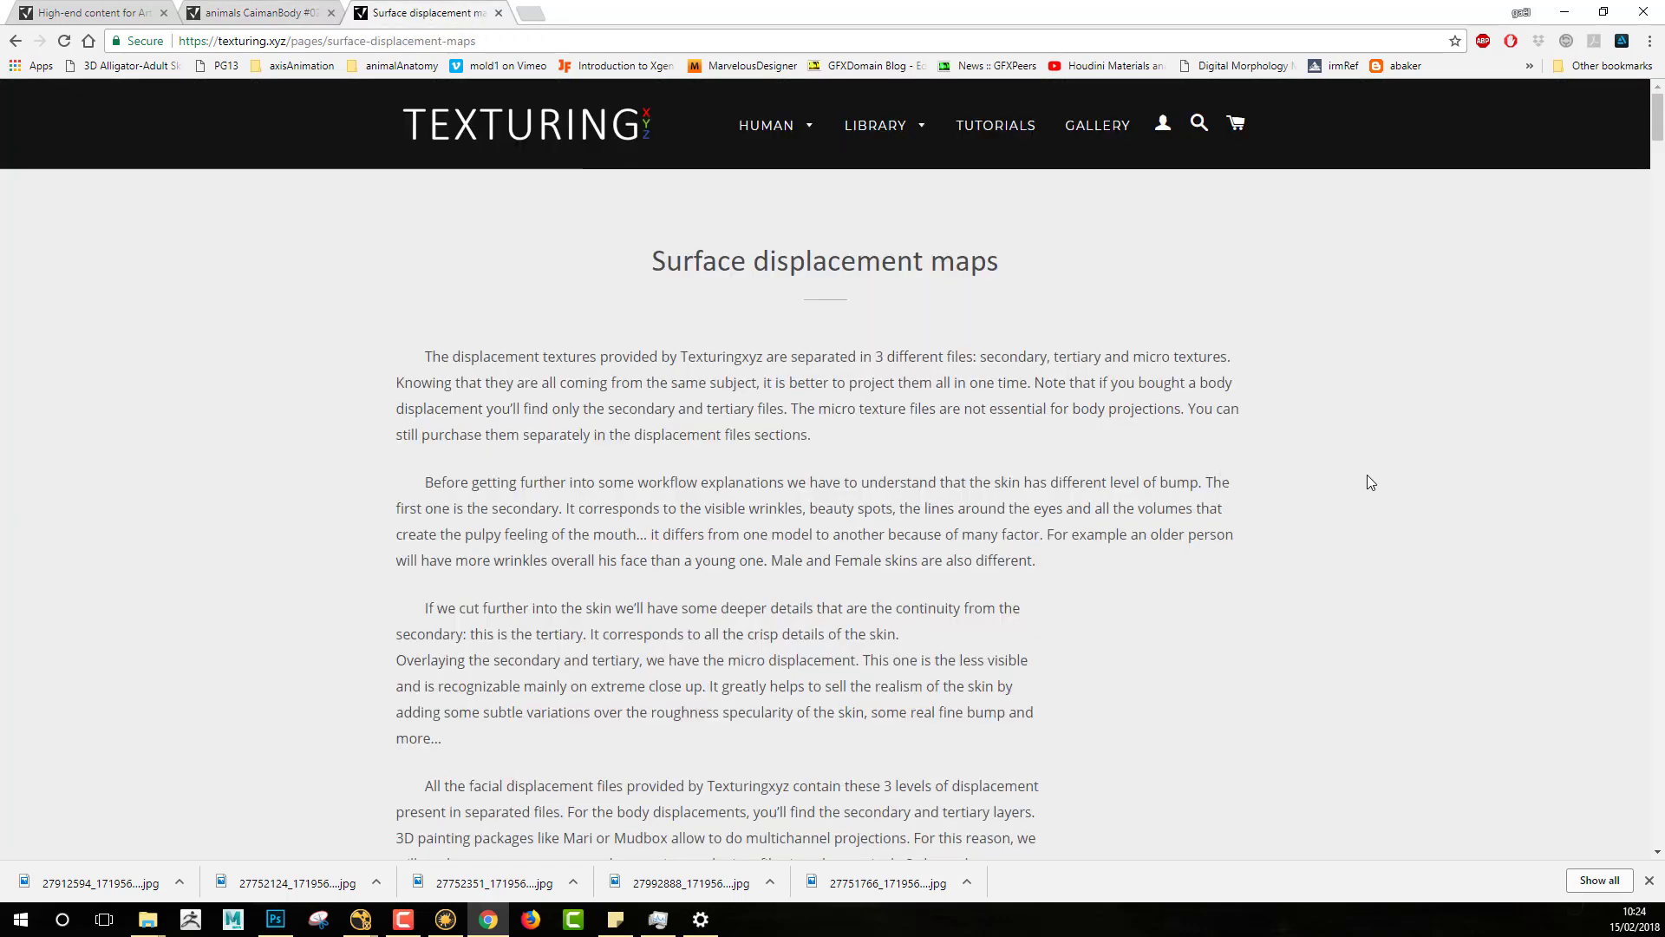
{"action": "scroll", "coordinate": [1358, 472], "scroll_direction": "down", "scroll_amount": 4}
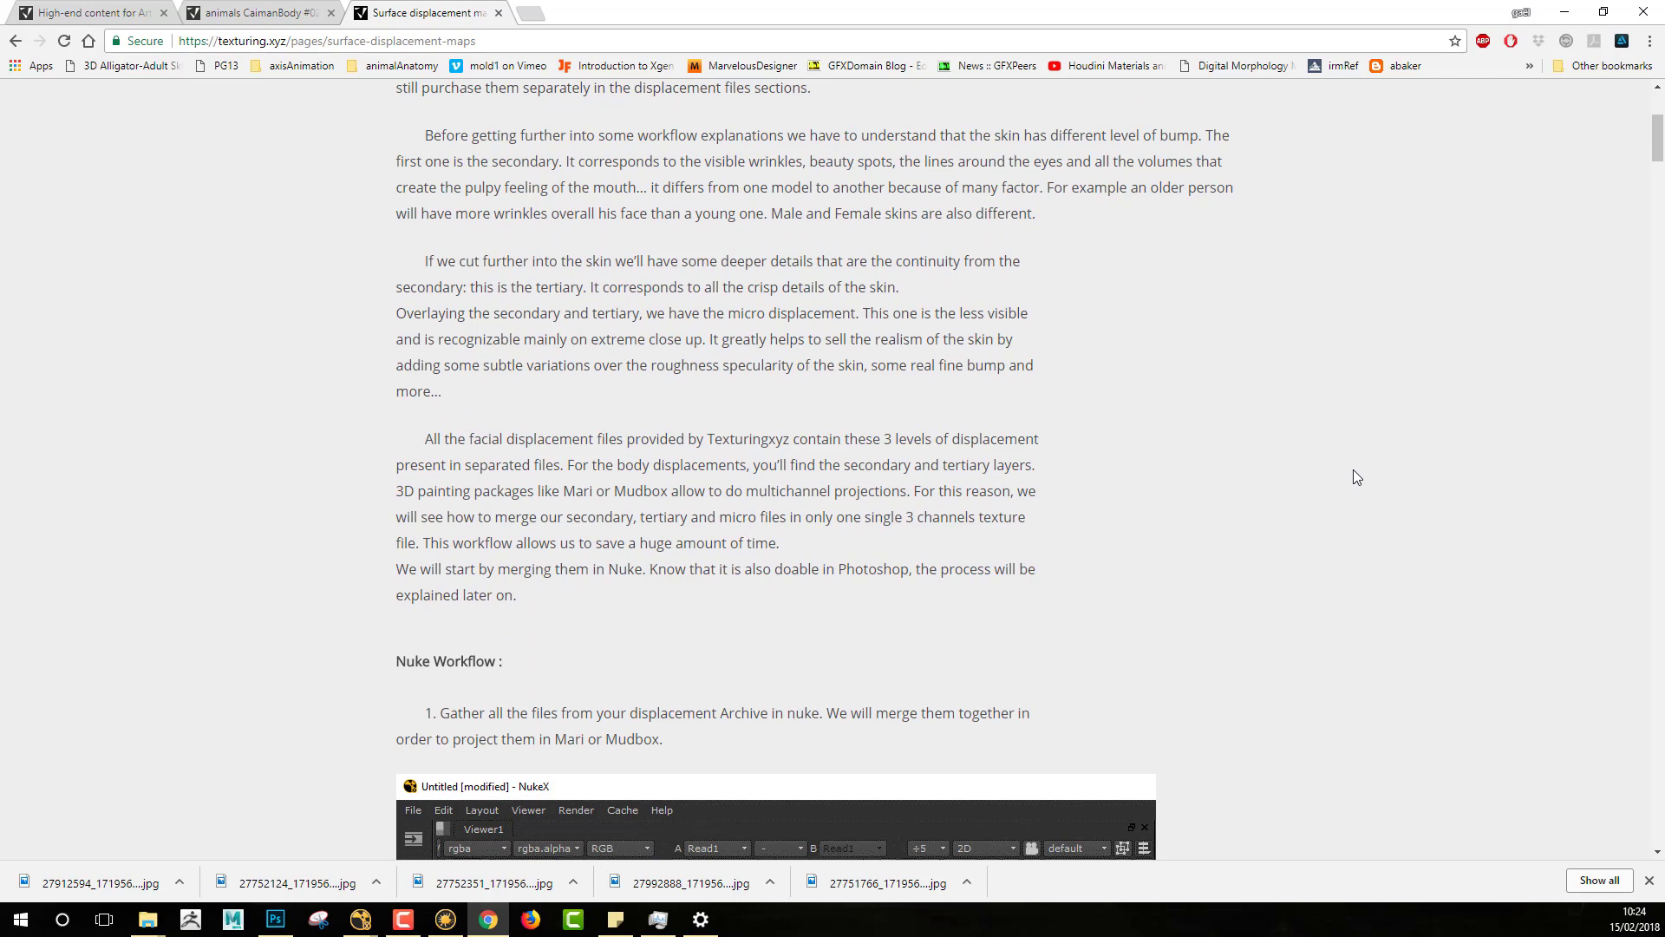
{"action": "scroll", "coordinate": [1358, 467], "scroll_direction": "down", "scroll_amount": 11}
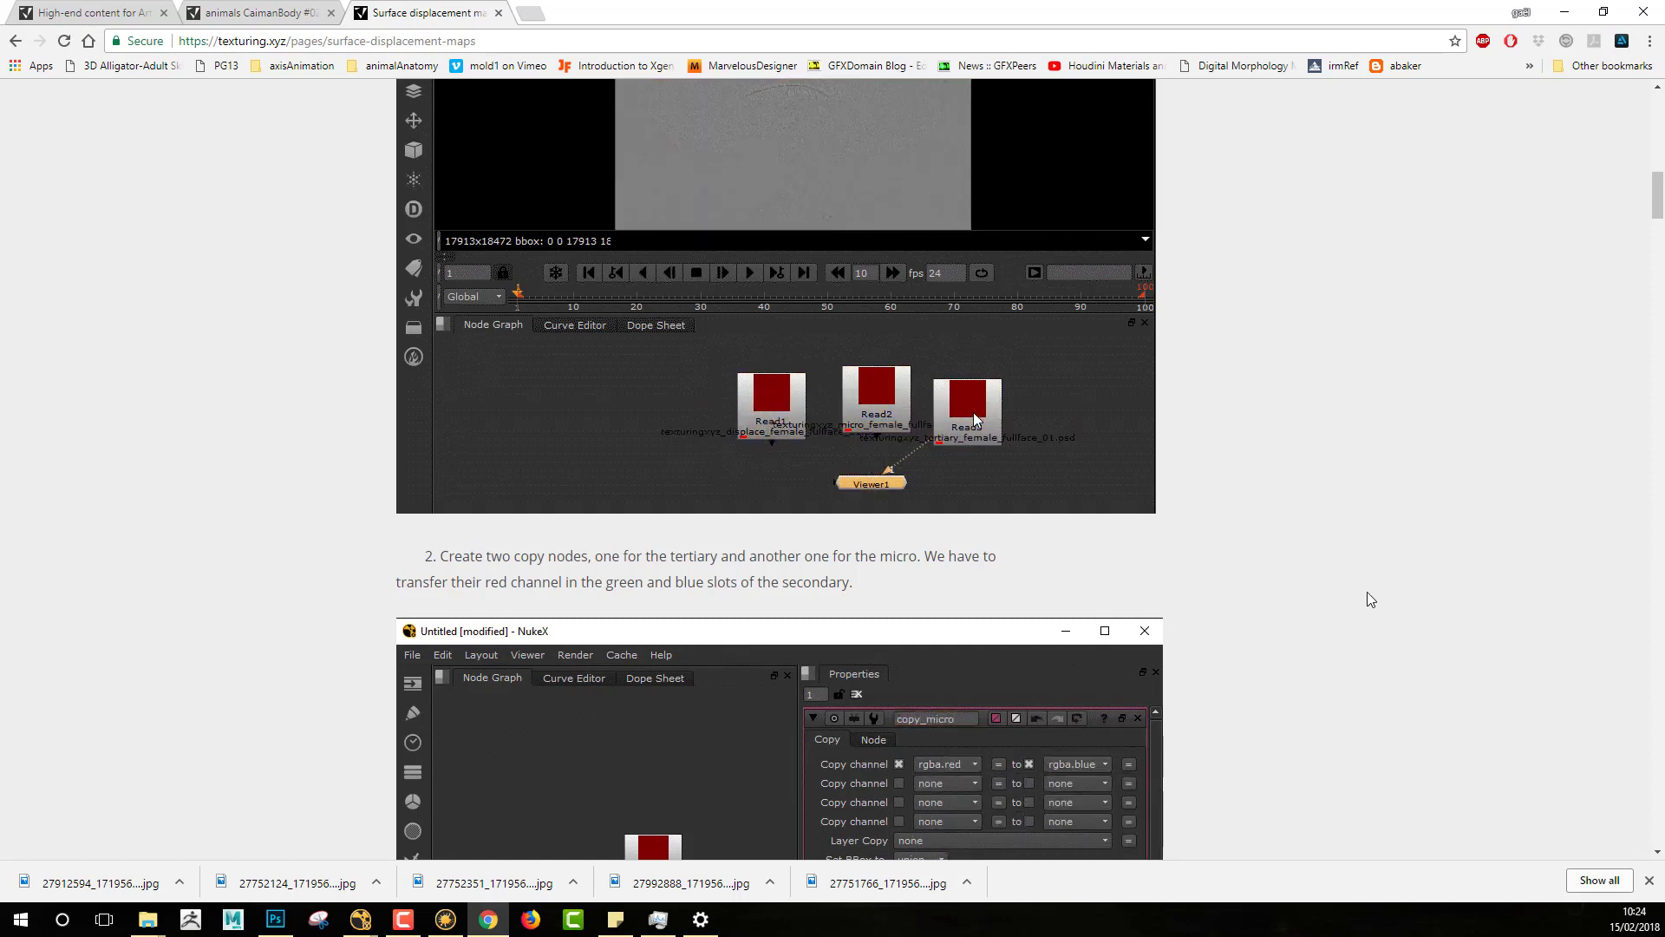
{"action": "scroll", "coordinate": [1369, 591], "scroll_direction": "down", "scroll_amount": 4}
{"action": "scroll", "coordinate": [1369, 586], "scroll_direction": "down", "scroll_amount": 2}
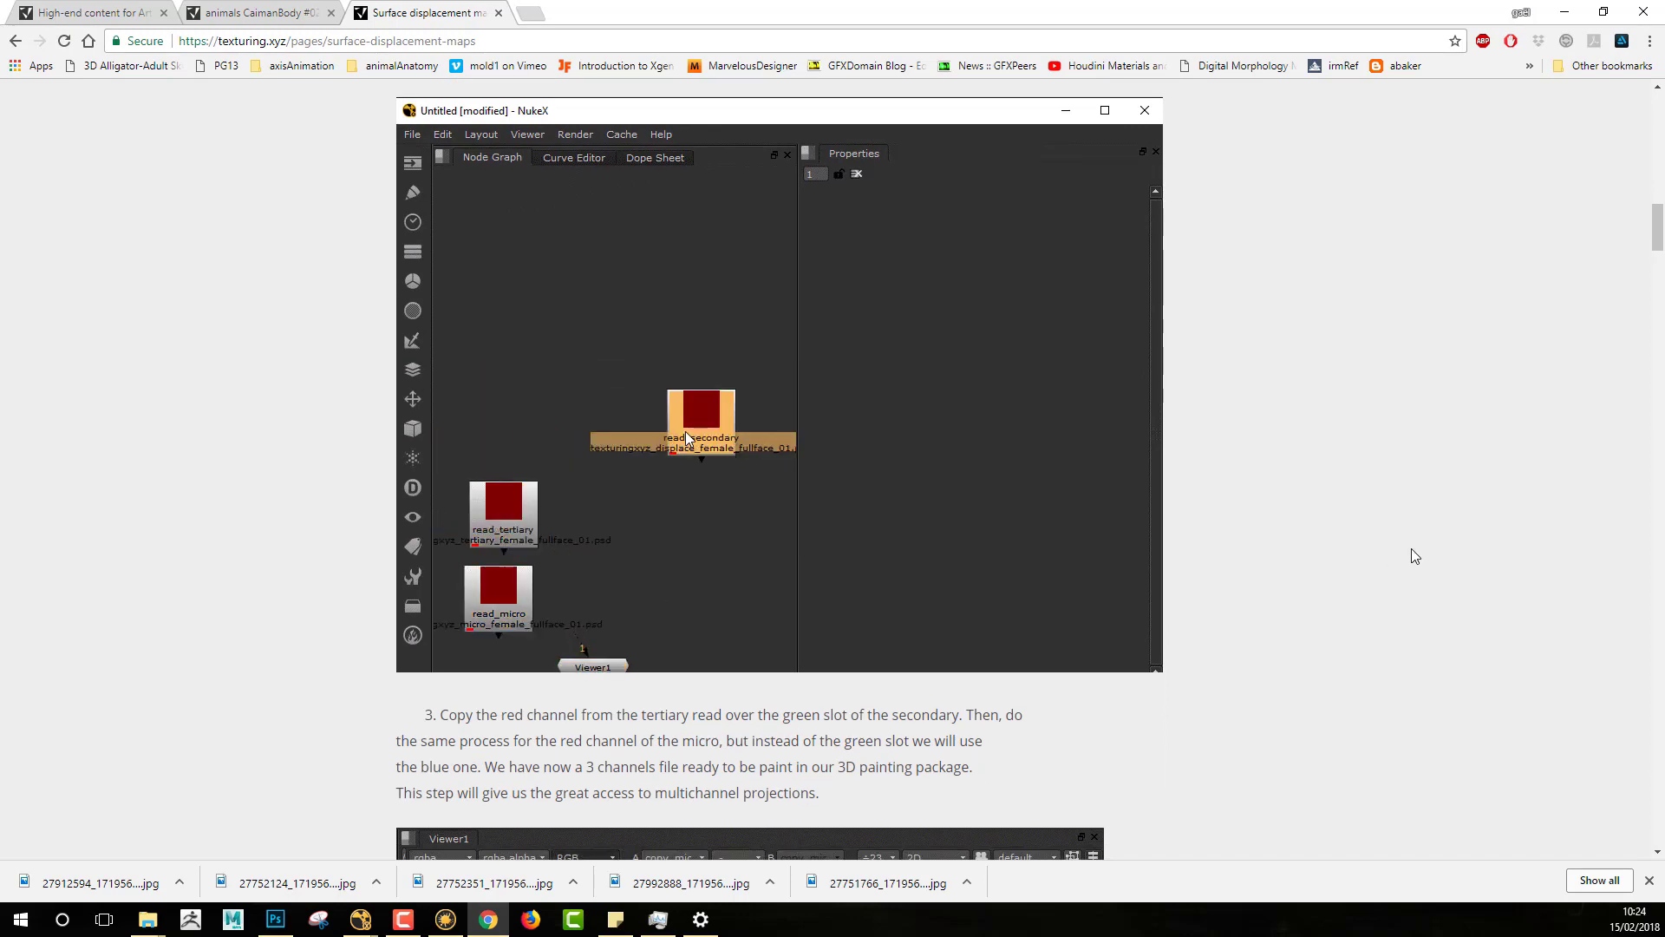
{"action": "scroll", "coordinate": [1428, 504], "scroll_direction": "down", "scroll_amount": 5}
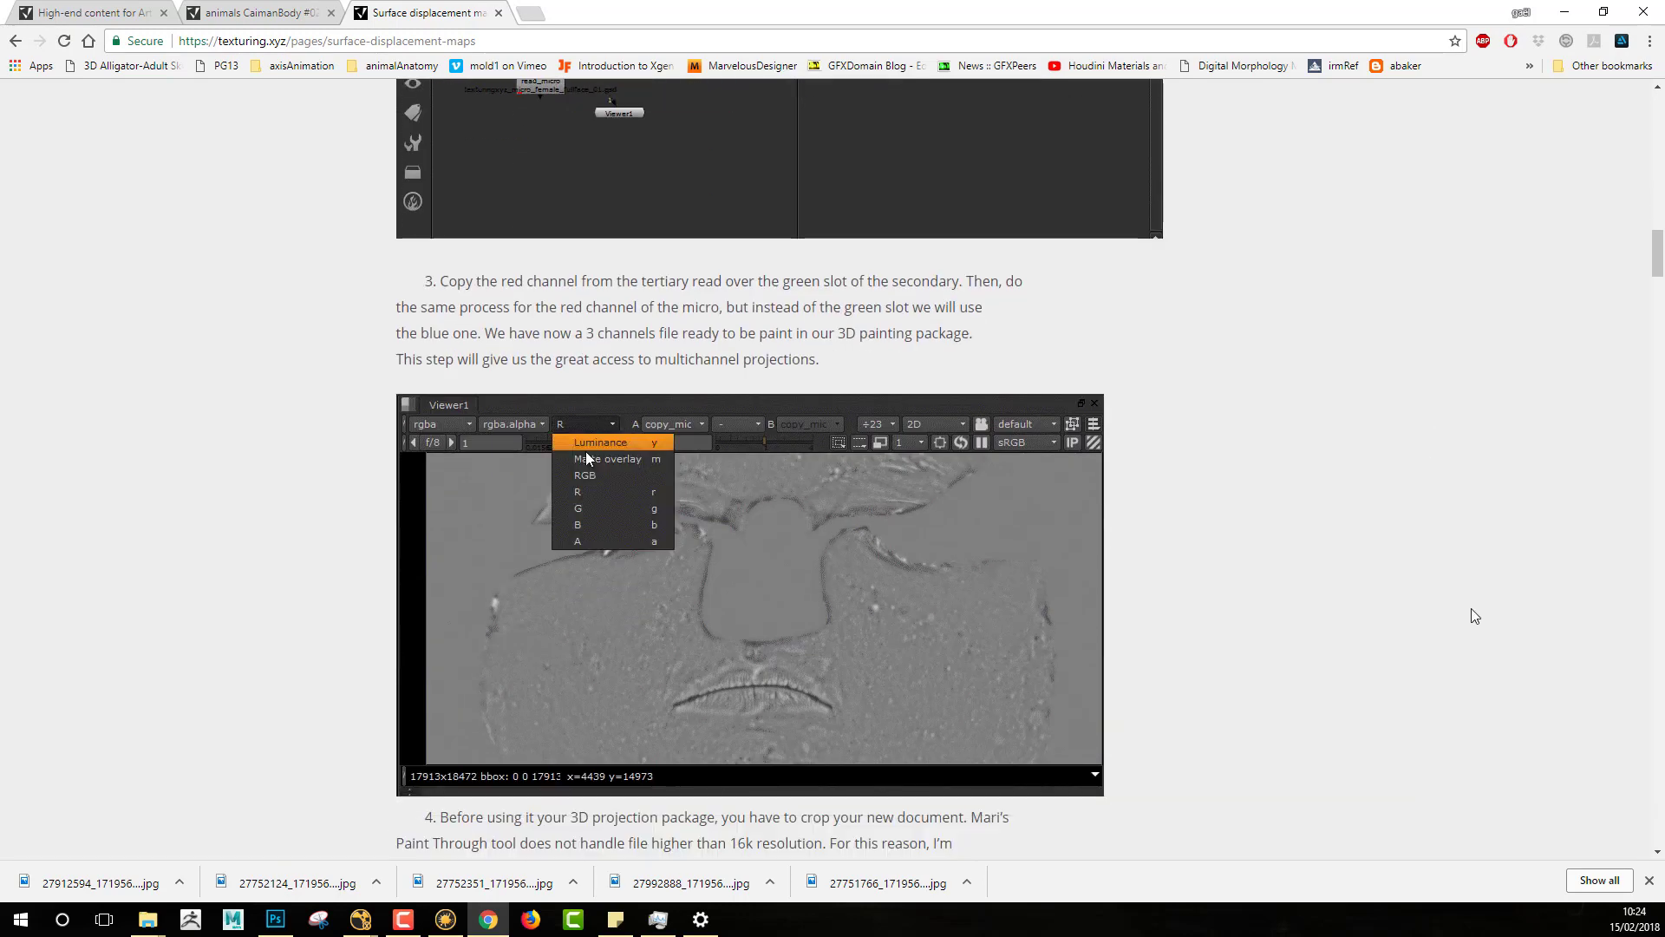
{"action": "left_click_drag", "start_coordinate": [1657, 254], "coordinate": [1658, 114]}
Step: Minimize the browser and arrange the zip and packingUpXYZ folder windows side by side in File Explorer
{"action": "left_click", "coordinate": [1564, 19]}
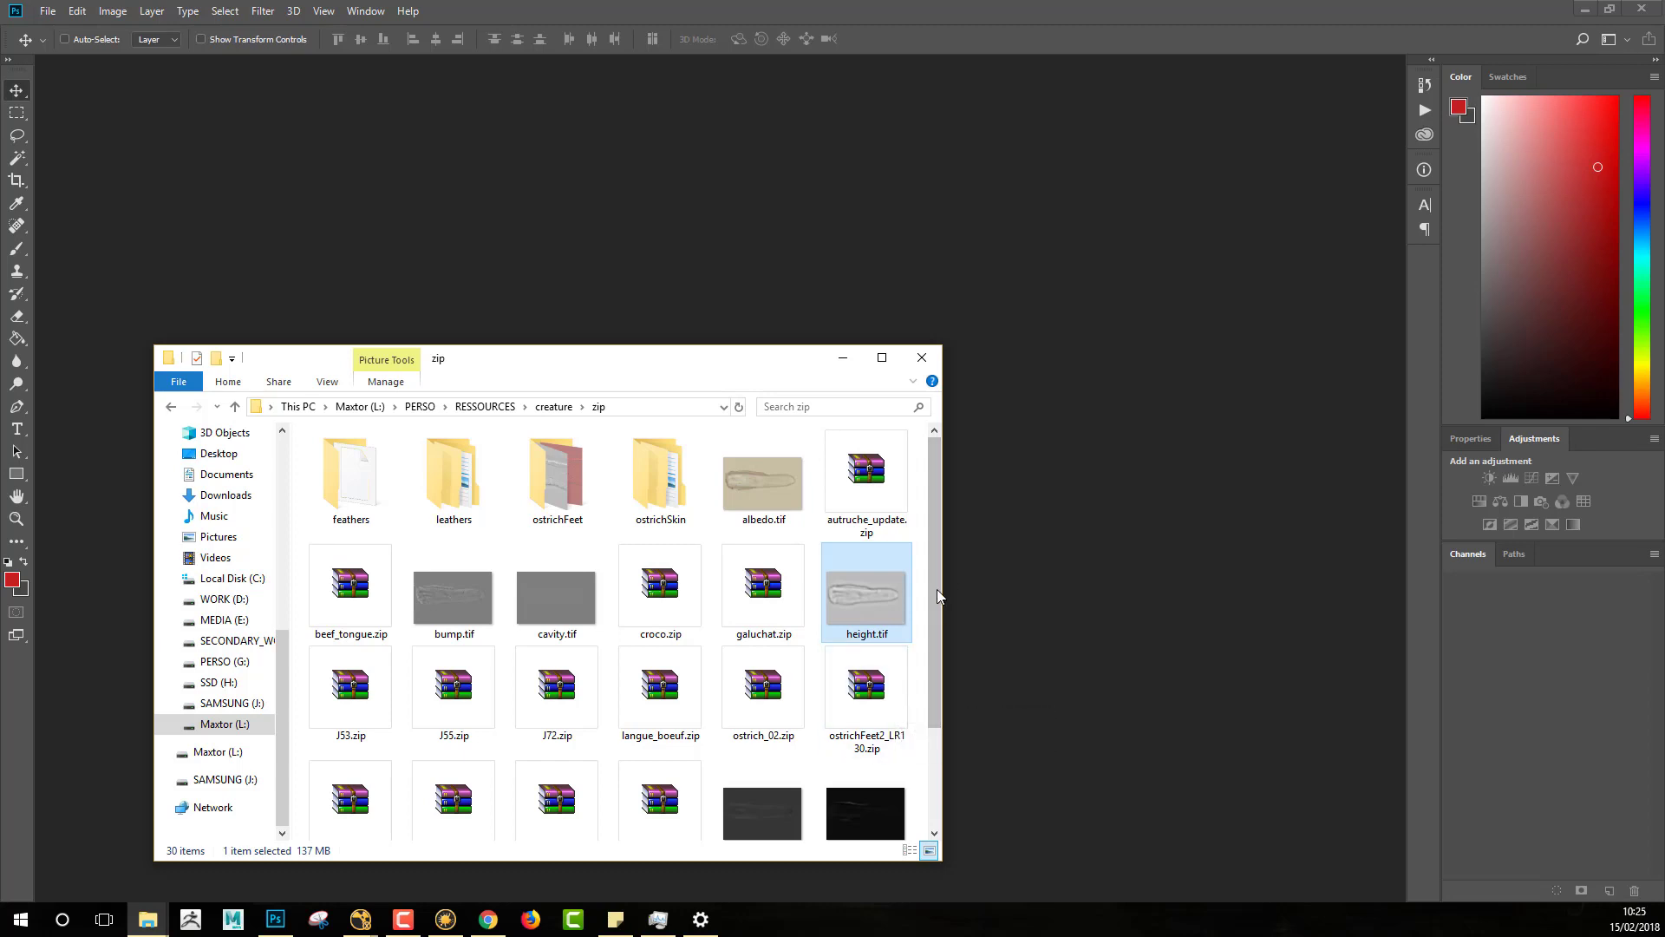
{"action": "left_click_drag", "start_coordinate": [936, 591], "coordinate": [935, 576]}
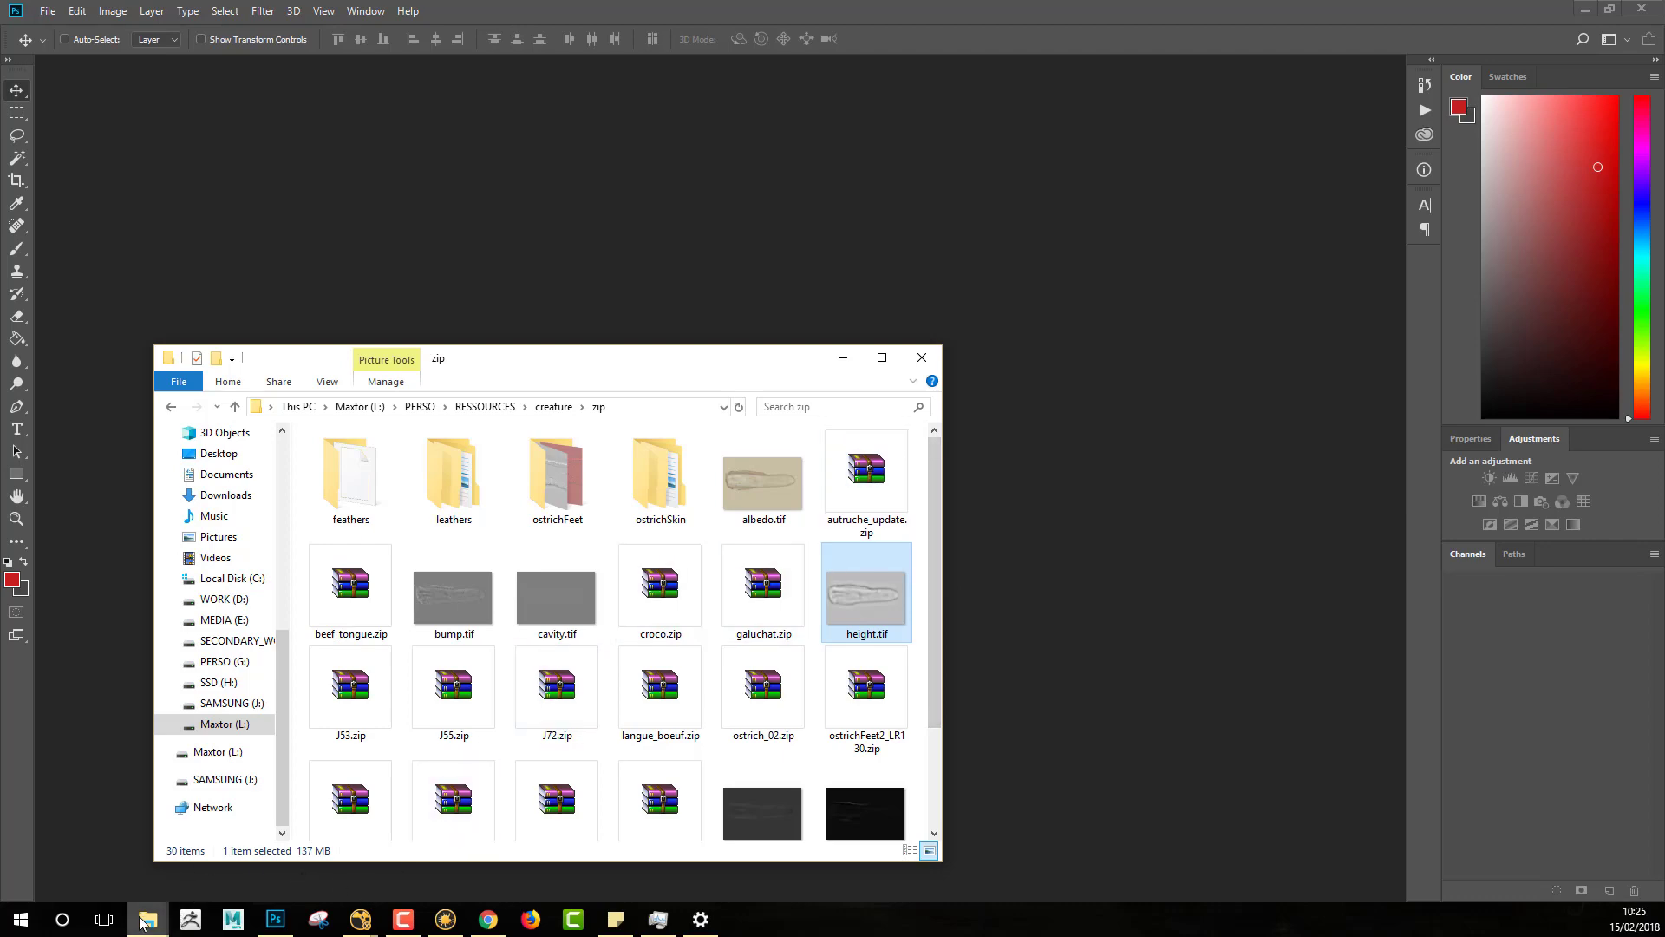
{"action": "mouse_move", "coordinate": [144, 921]}
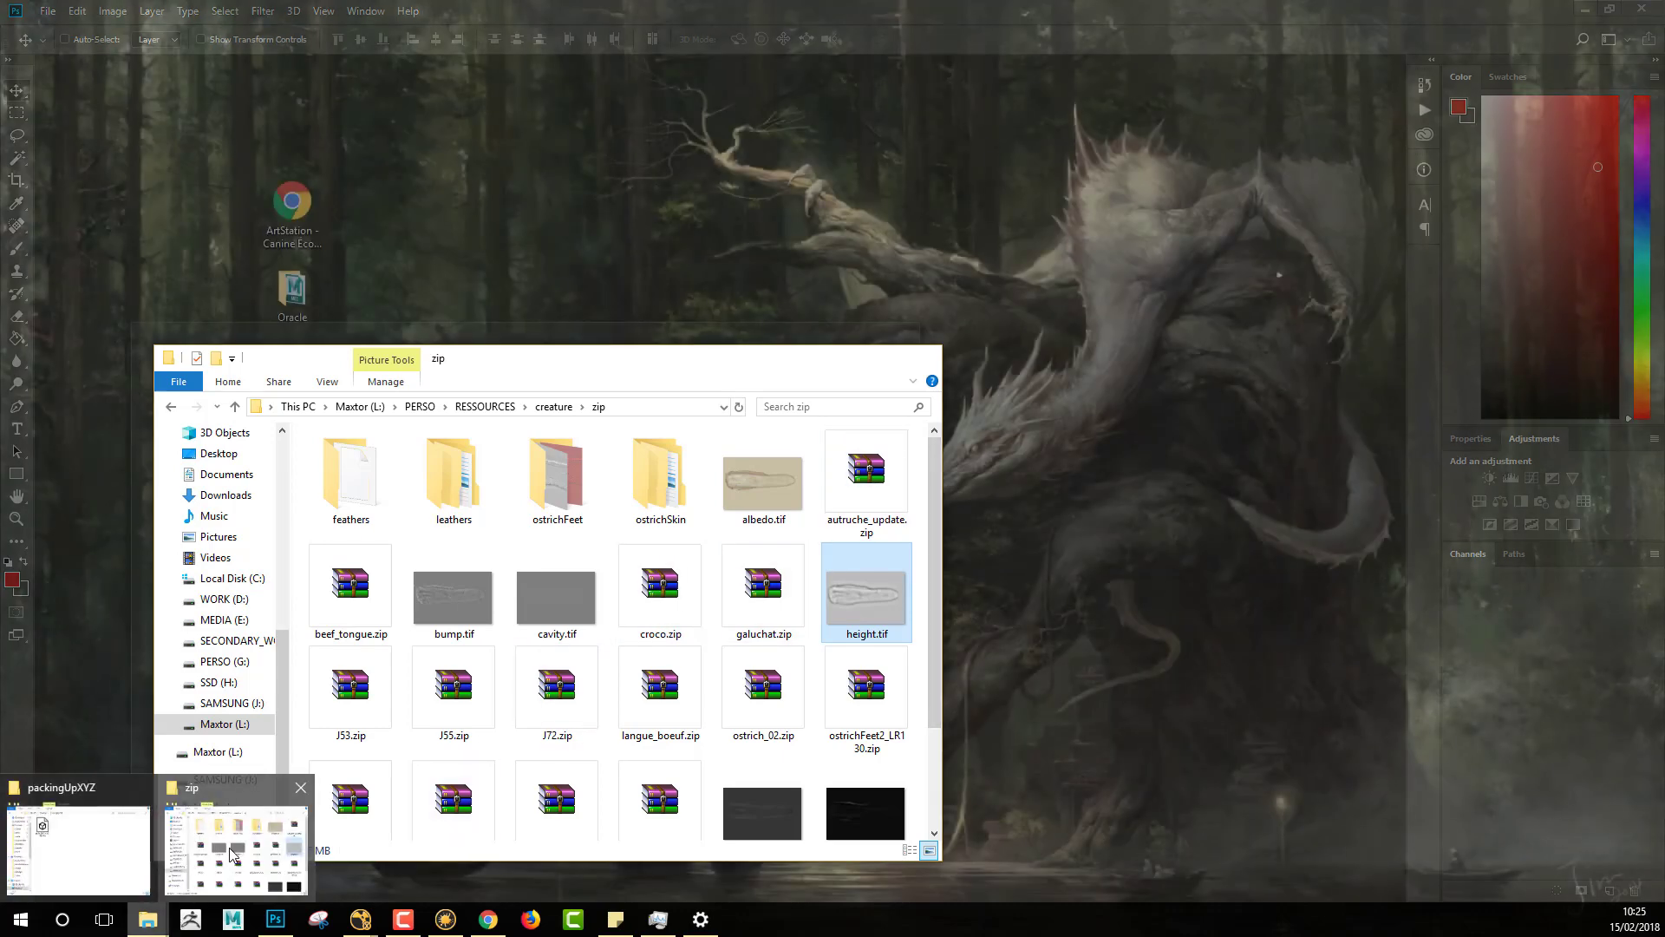
{"action": "mouse_move", "coordinate": [241, 850]}
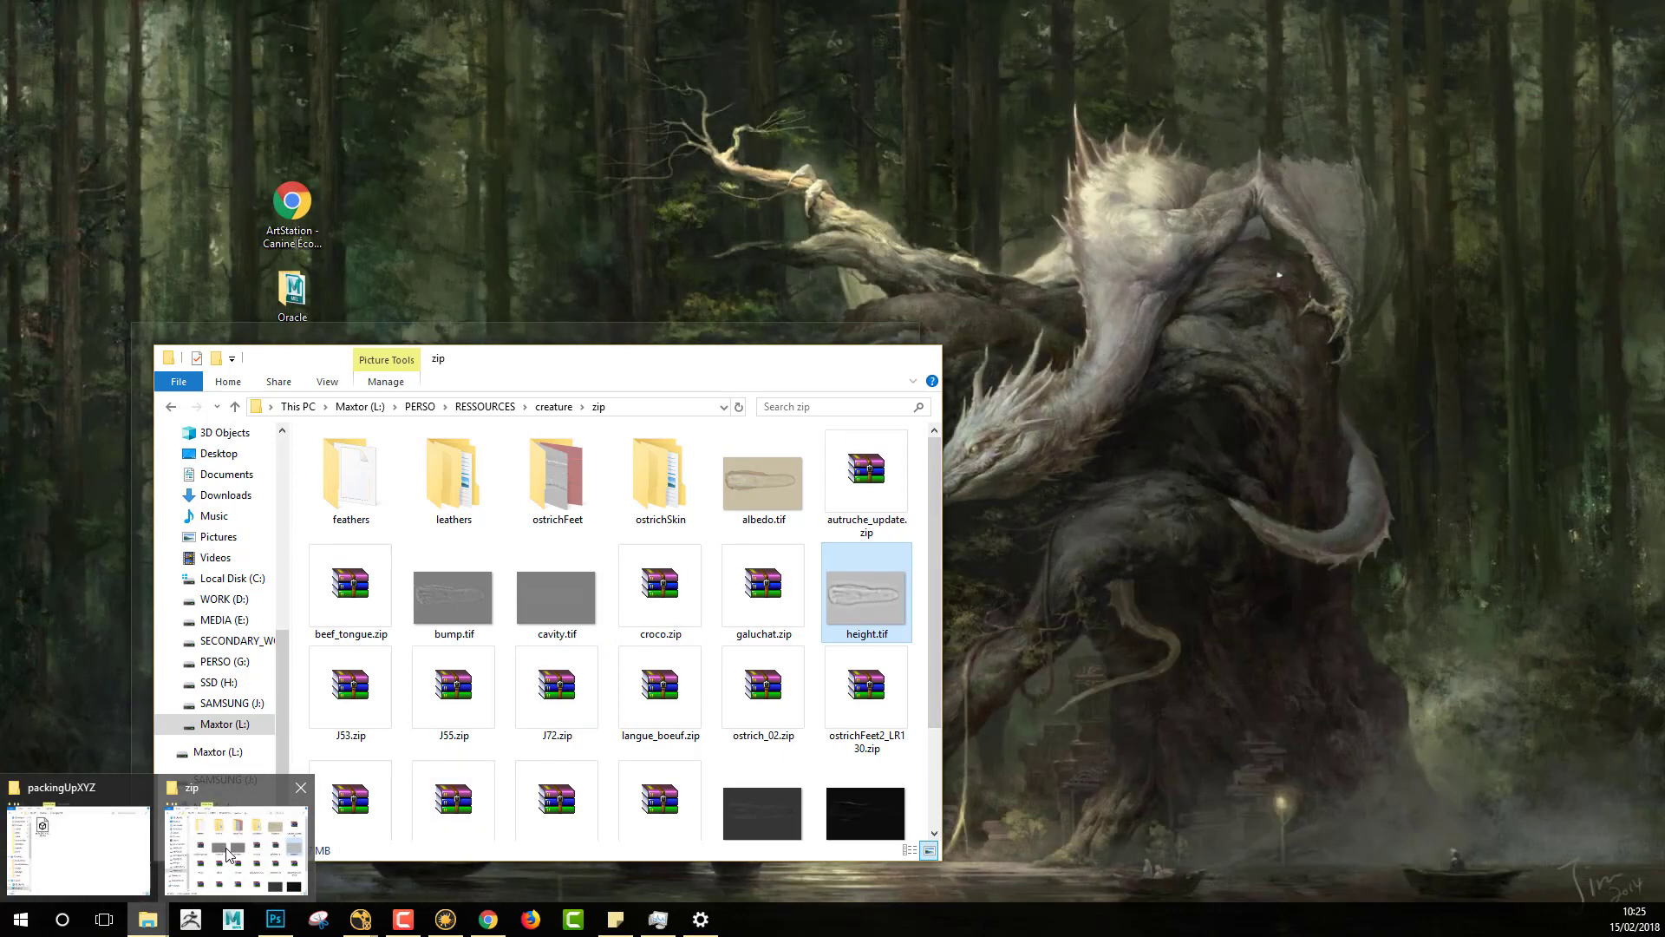
{"action": "left_click", "coordinate": [104, 846]}
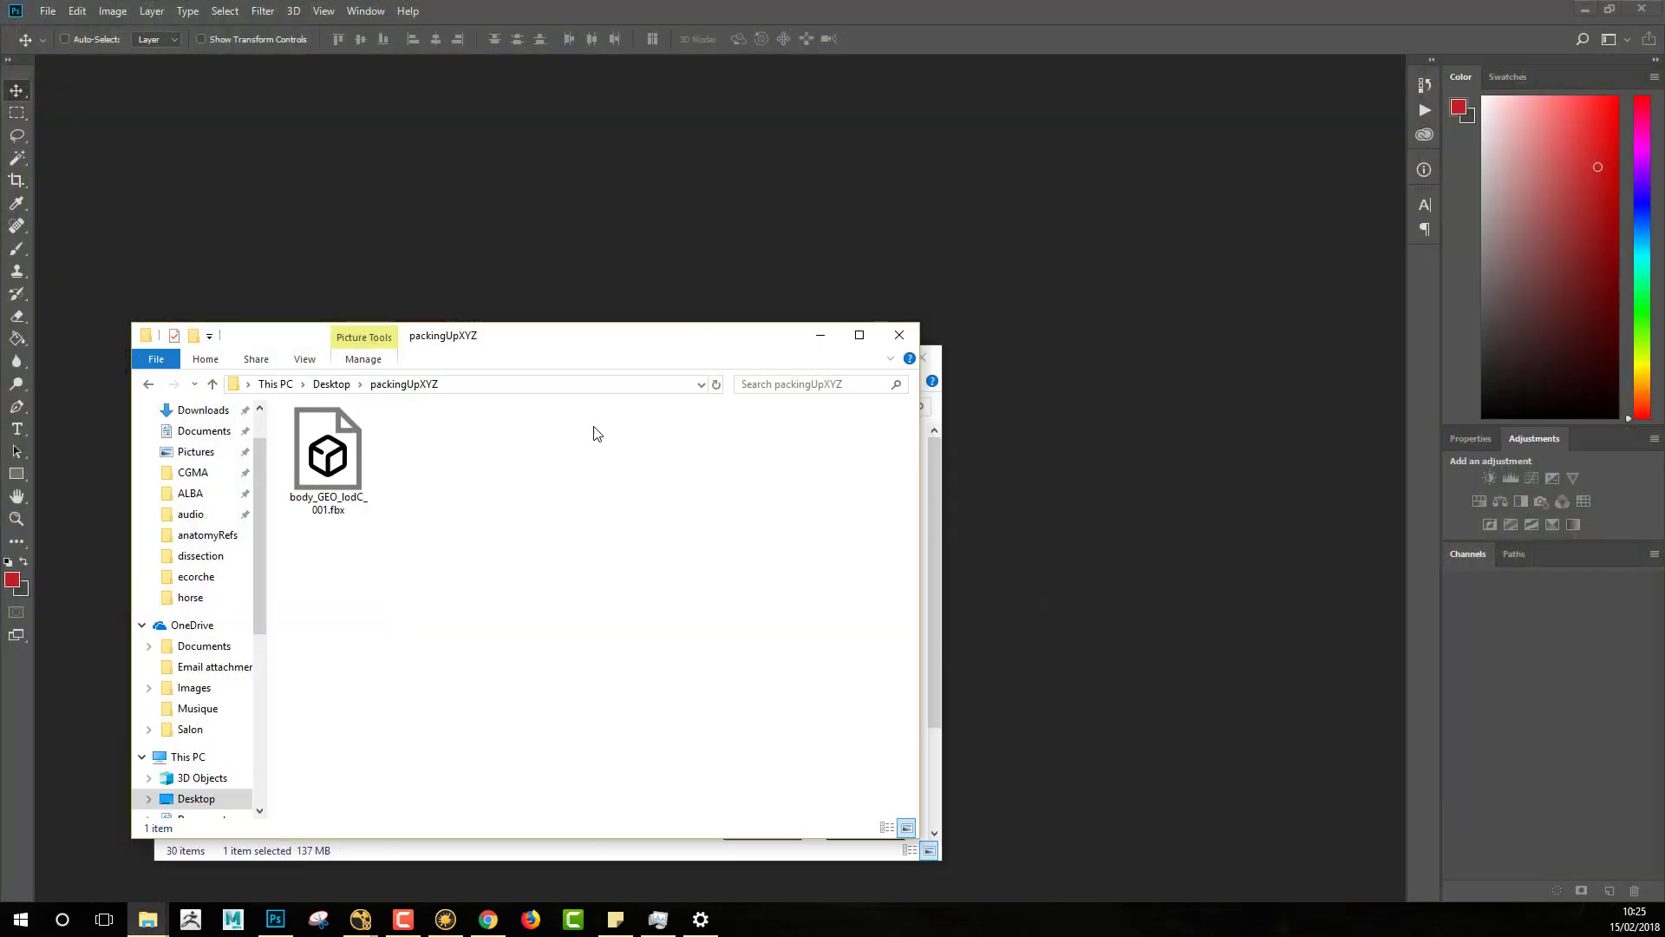
{"action": "left_click_drag", "start_coordinate": [549, 338], "coordinate": [1286, 248]}
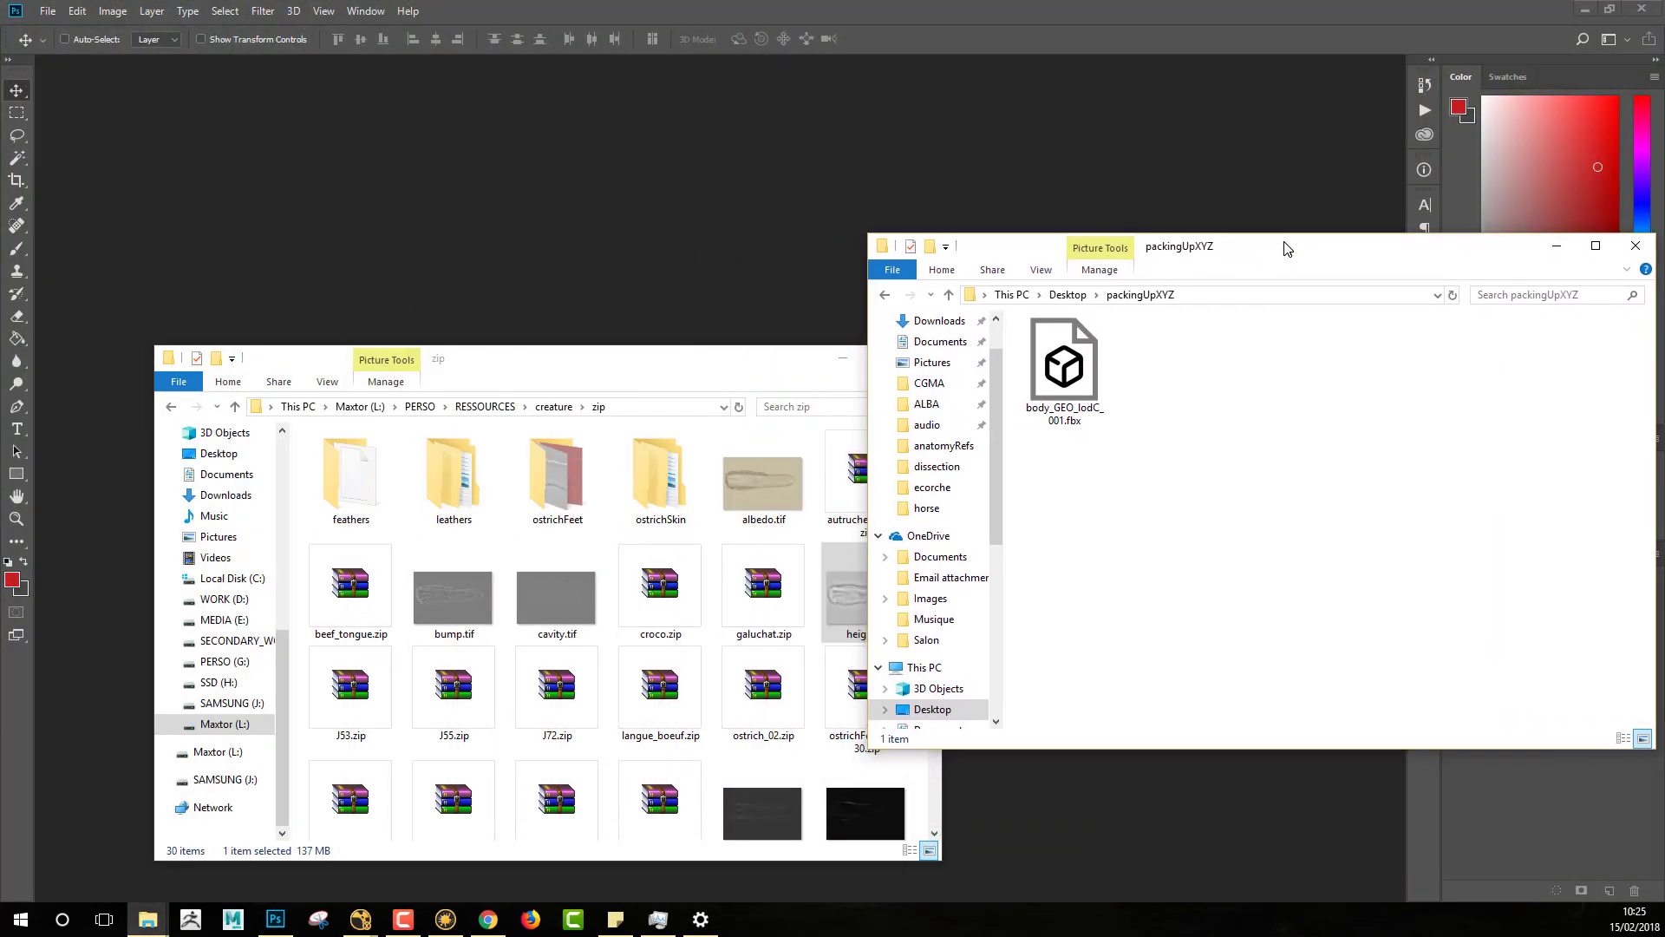
{"action": "left_click_drag", "start_coordinate": [742, 366], "coordinate": [686, 353]}
Step: Open the ostrichFeet2_LR130.zip archive and move its window clear of the packingUpXYZ folder's contents
{"action": "left_click", "coordinate": [834, 674]}
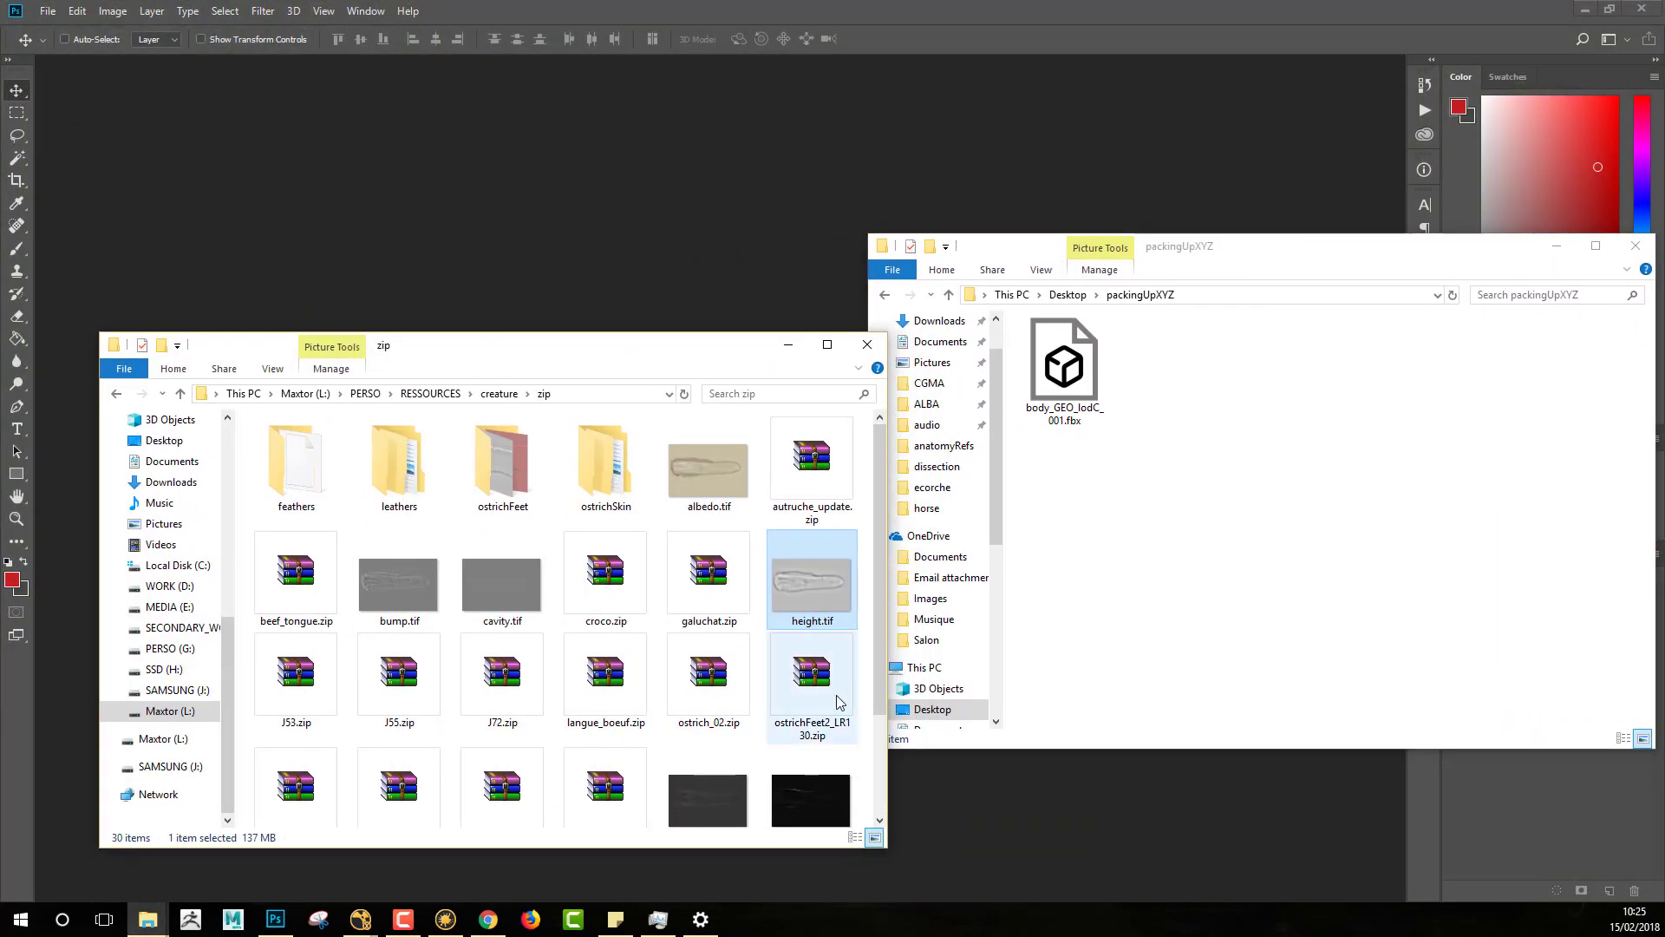
{"action": "double_click", "coordinate": [835, 701]}
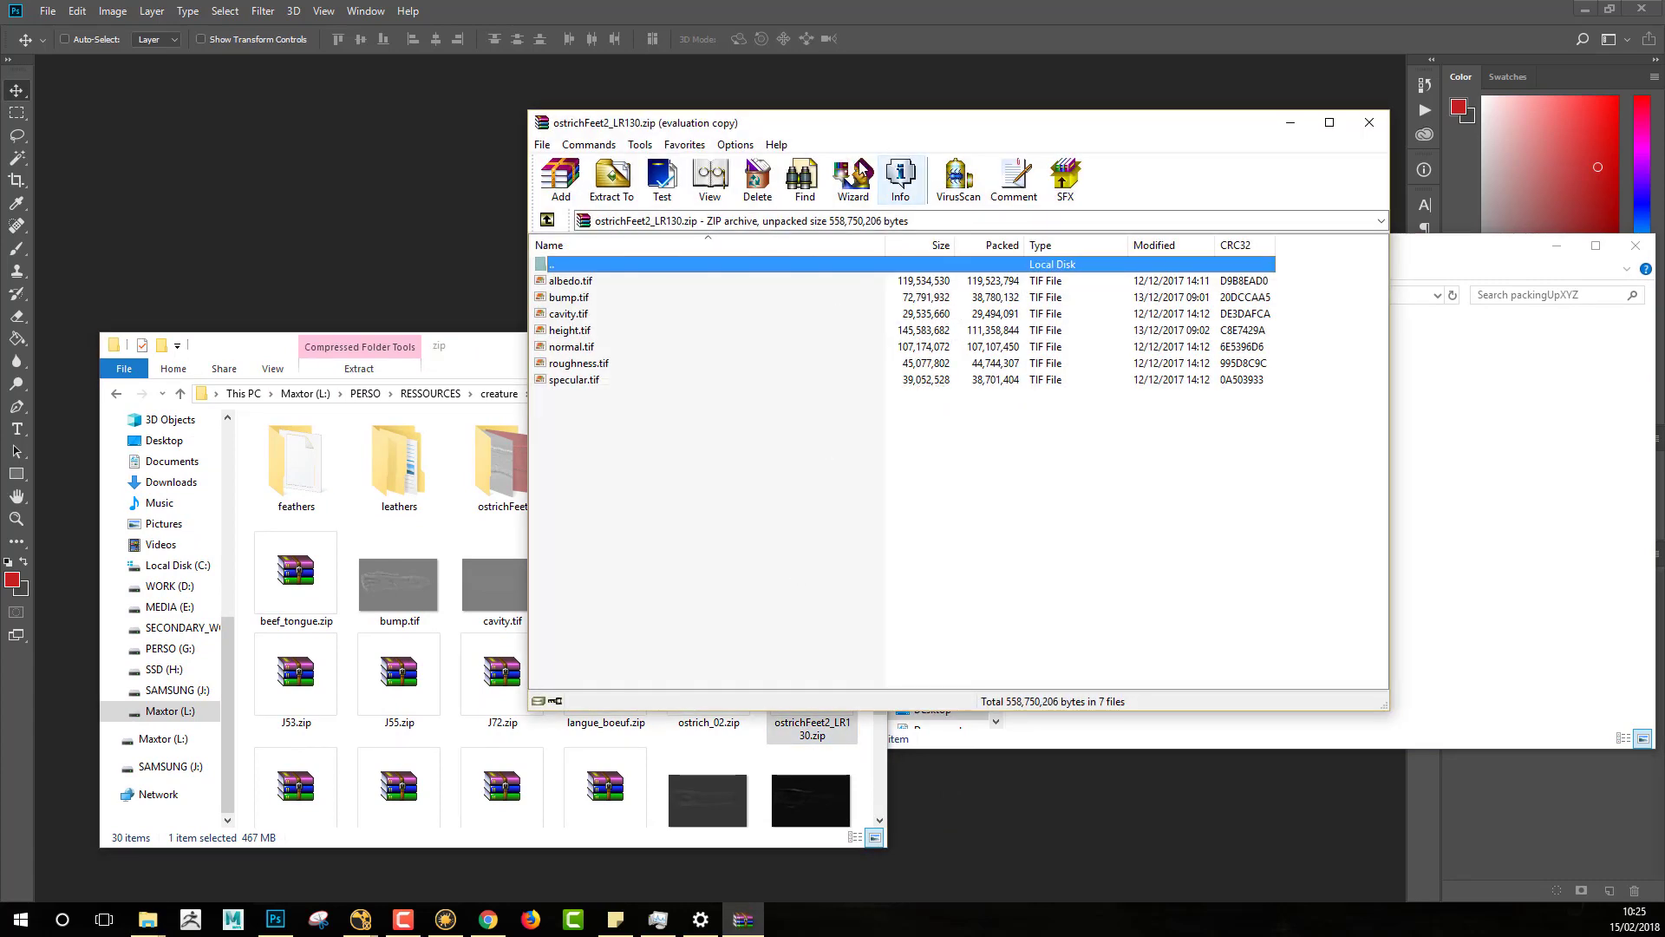
{"action": "key", "text": "Escape"}
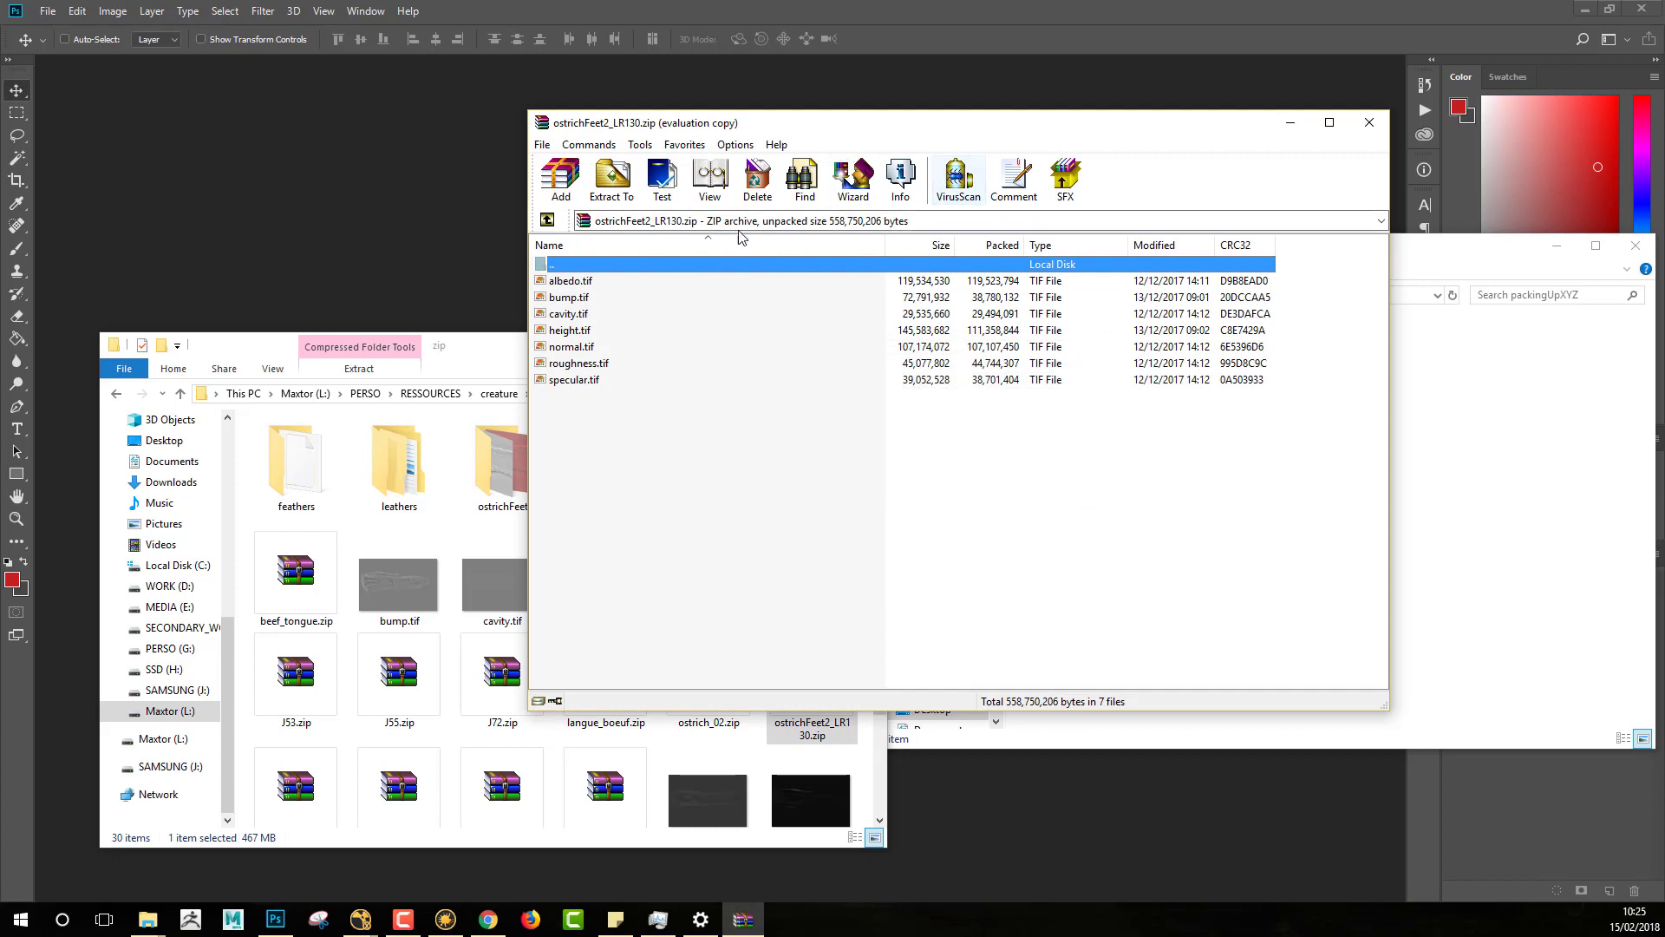
{"action": "left_click_drag", "start_coordinate": [896, 125], "coordinate": [514, 226]}
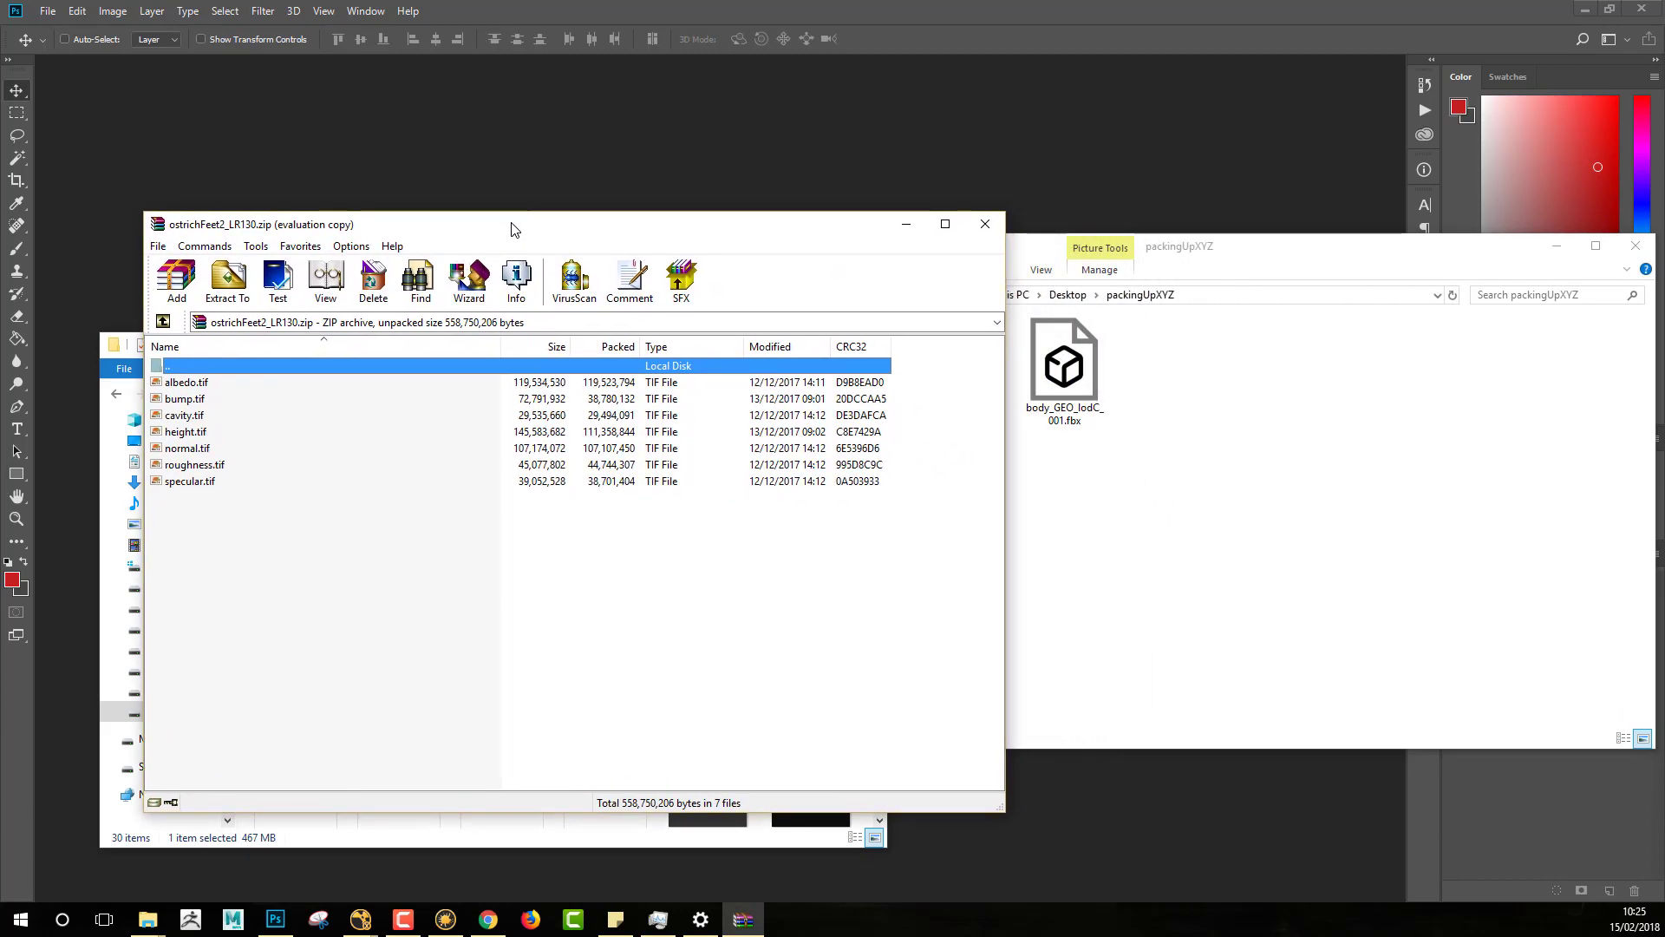
Step: Extract all seven TIF maps, from albedo.tif to specular.tif, out of the archive into the packingUpXYZ folder
{"action": "left_click_drag", "start_coordinate": [240, 541], "coordinate": [224, 383]}
{"action": "left_click", "coordinate": [314, 576]}
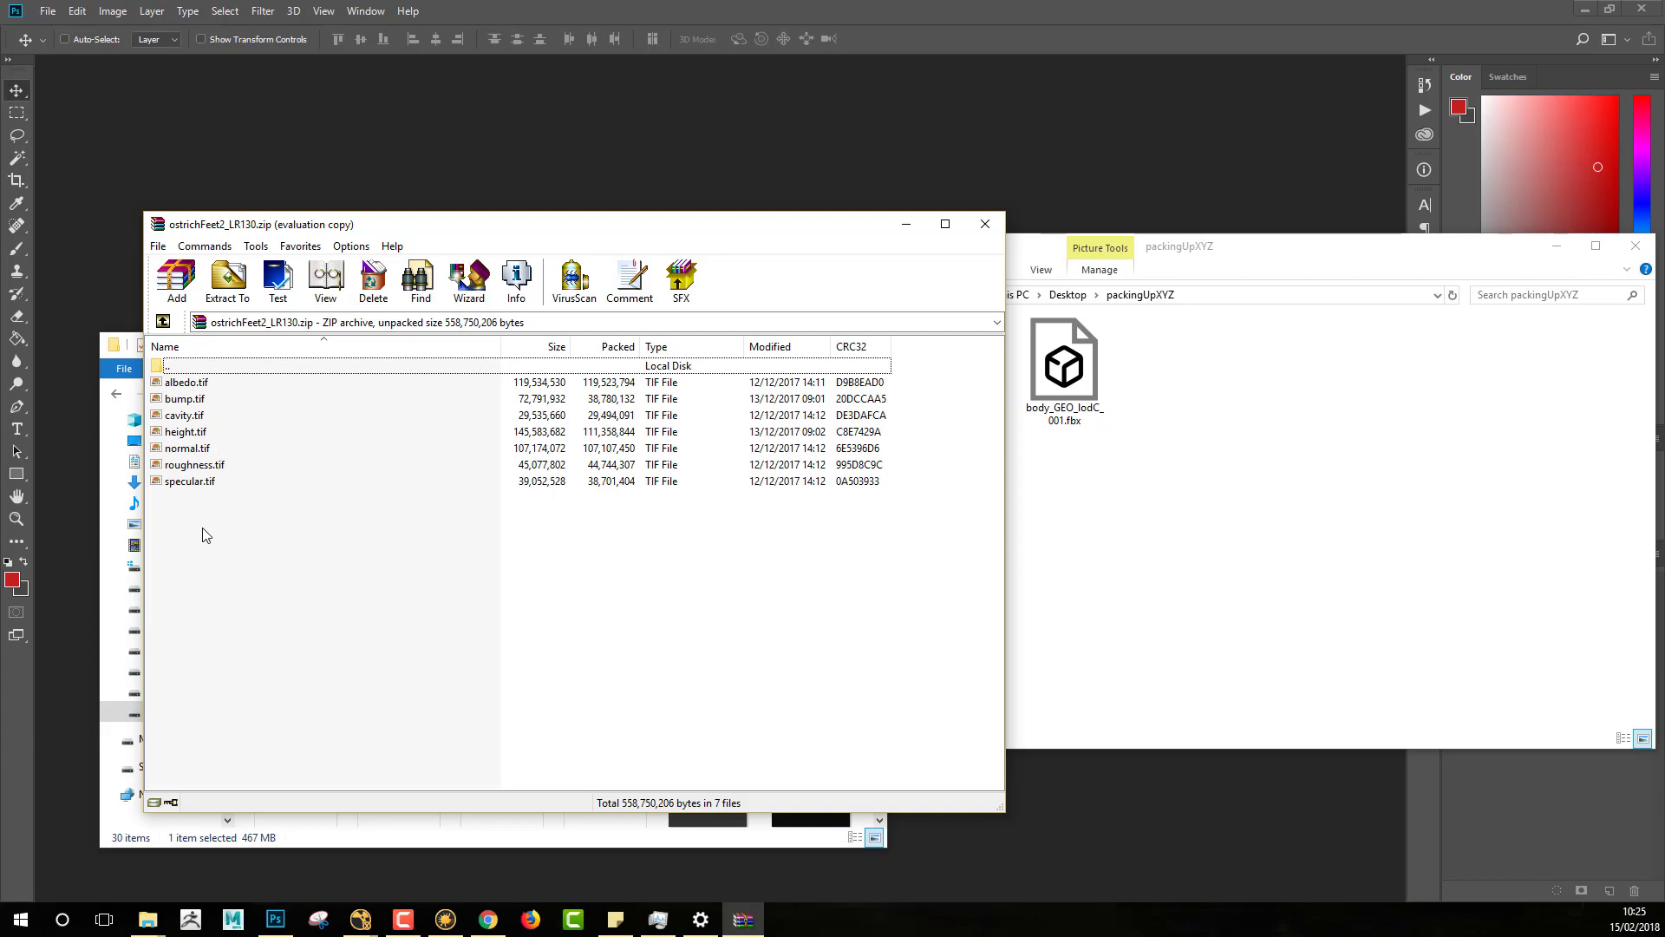
{"action": "left_click_drag", "start_coordinate": [202, 527], "coordinate": [274, 383]}
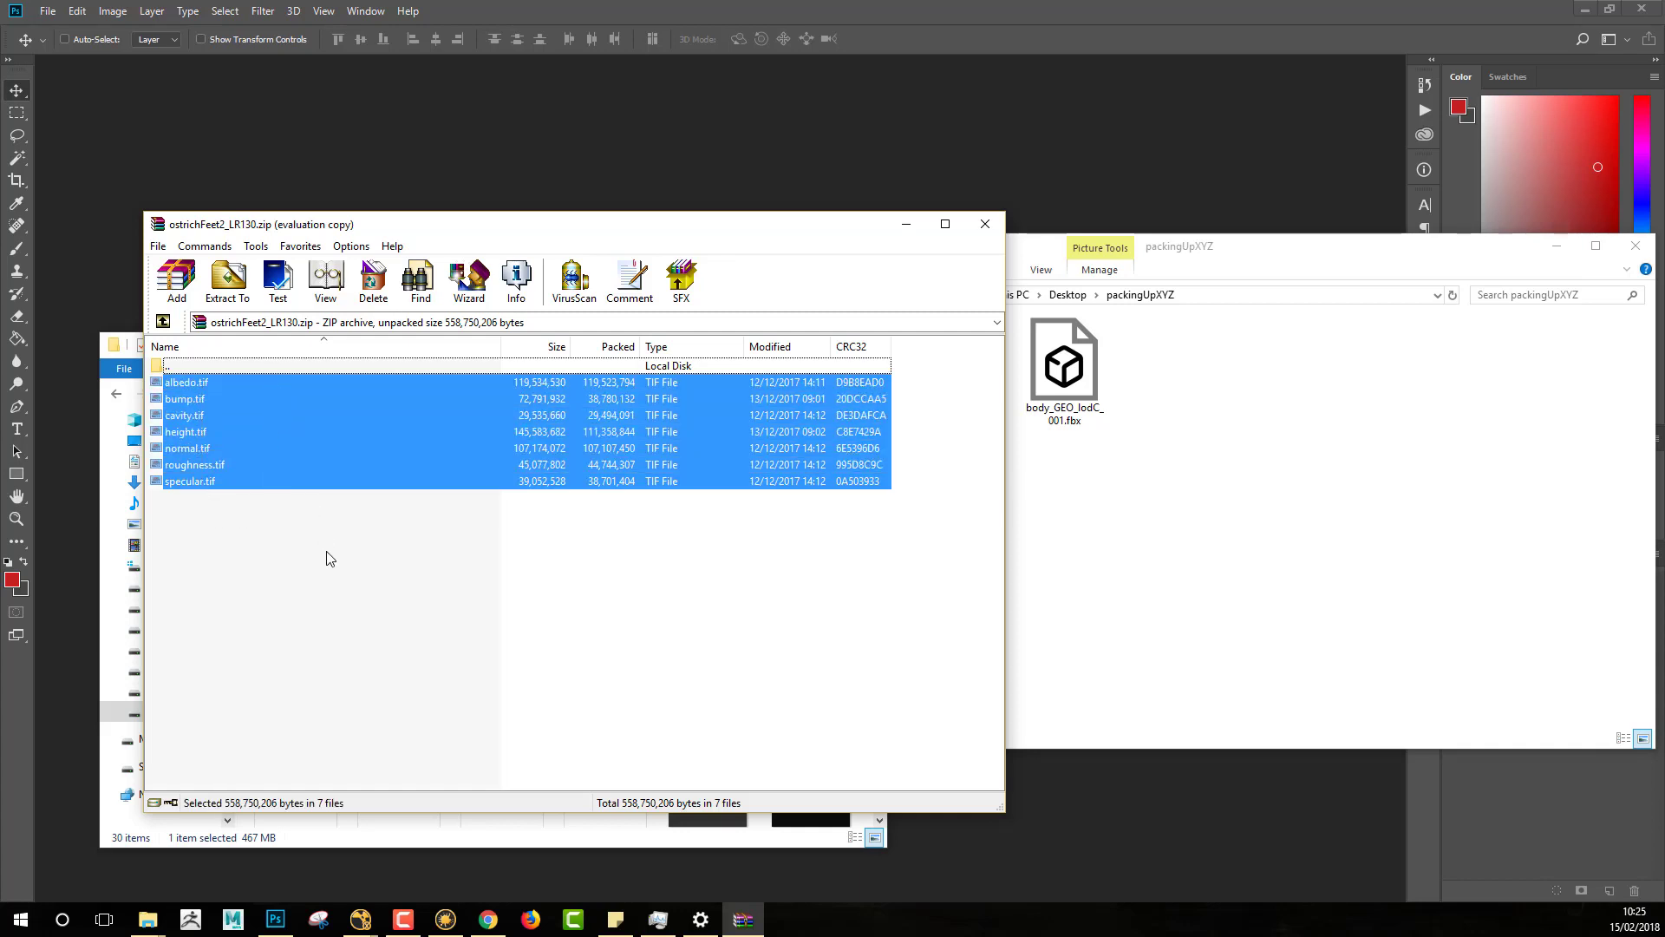
{"action": "left_click", "coordinate": [324, 574]}
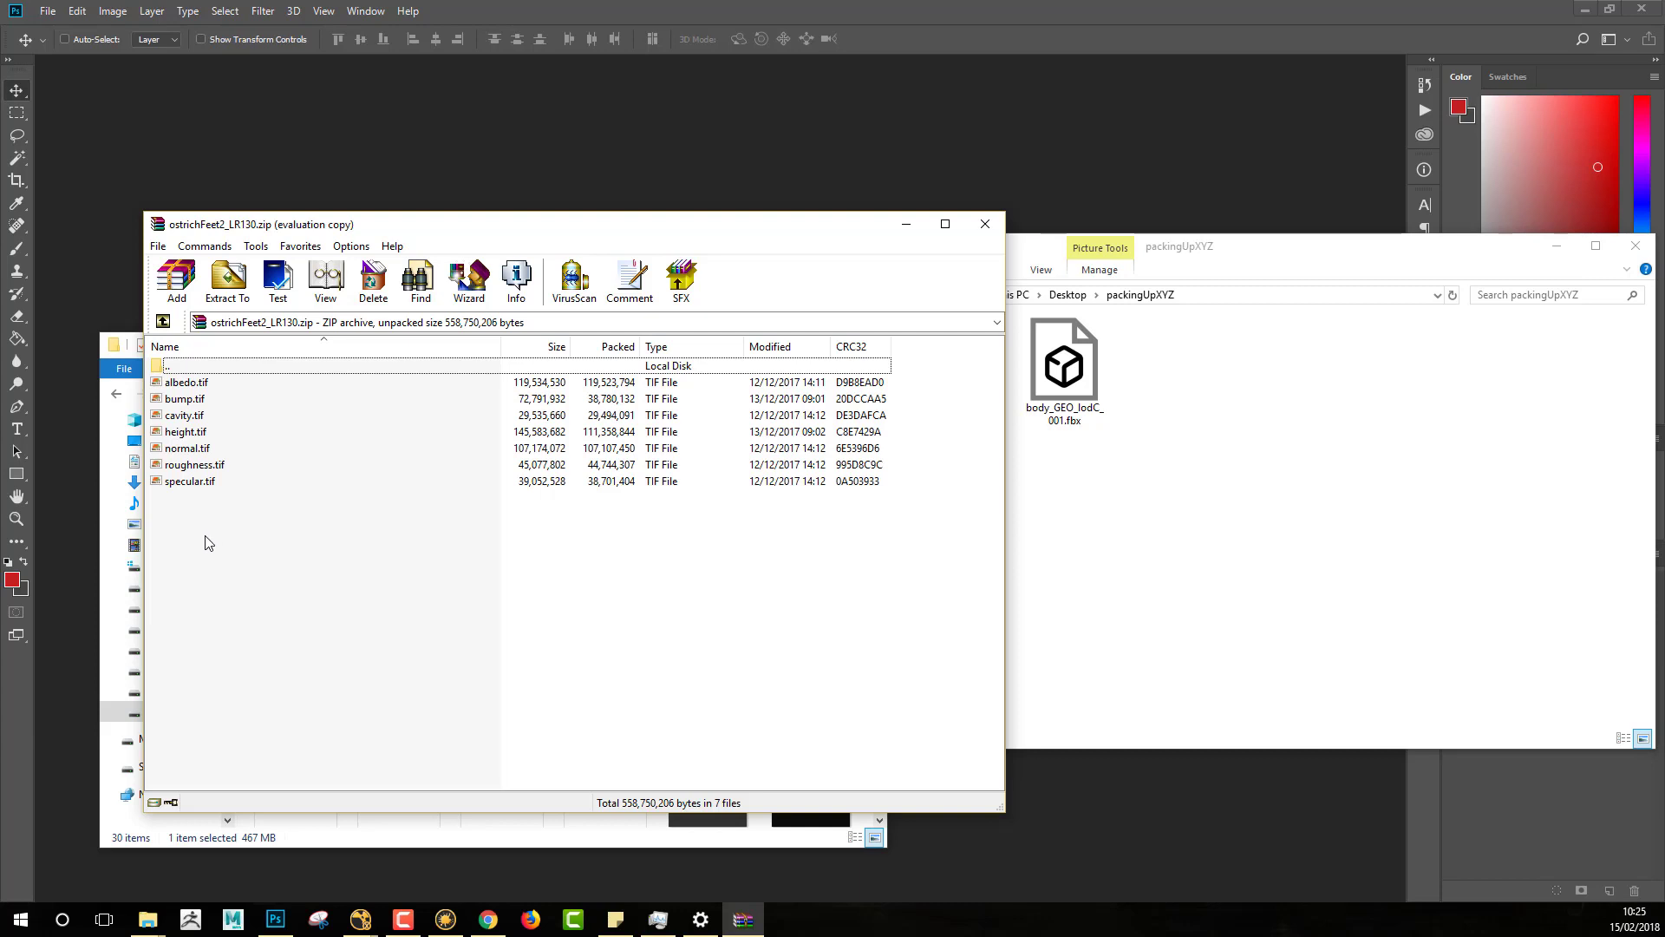
{"action": "left_click_drag", "start_coordinate": [206, 529], "coordinate": [1181, 473]}
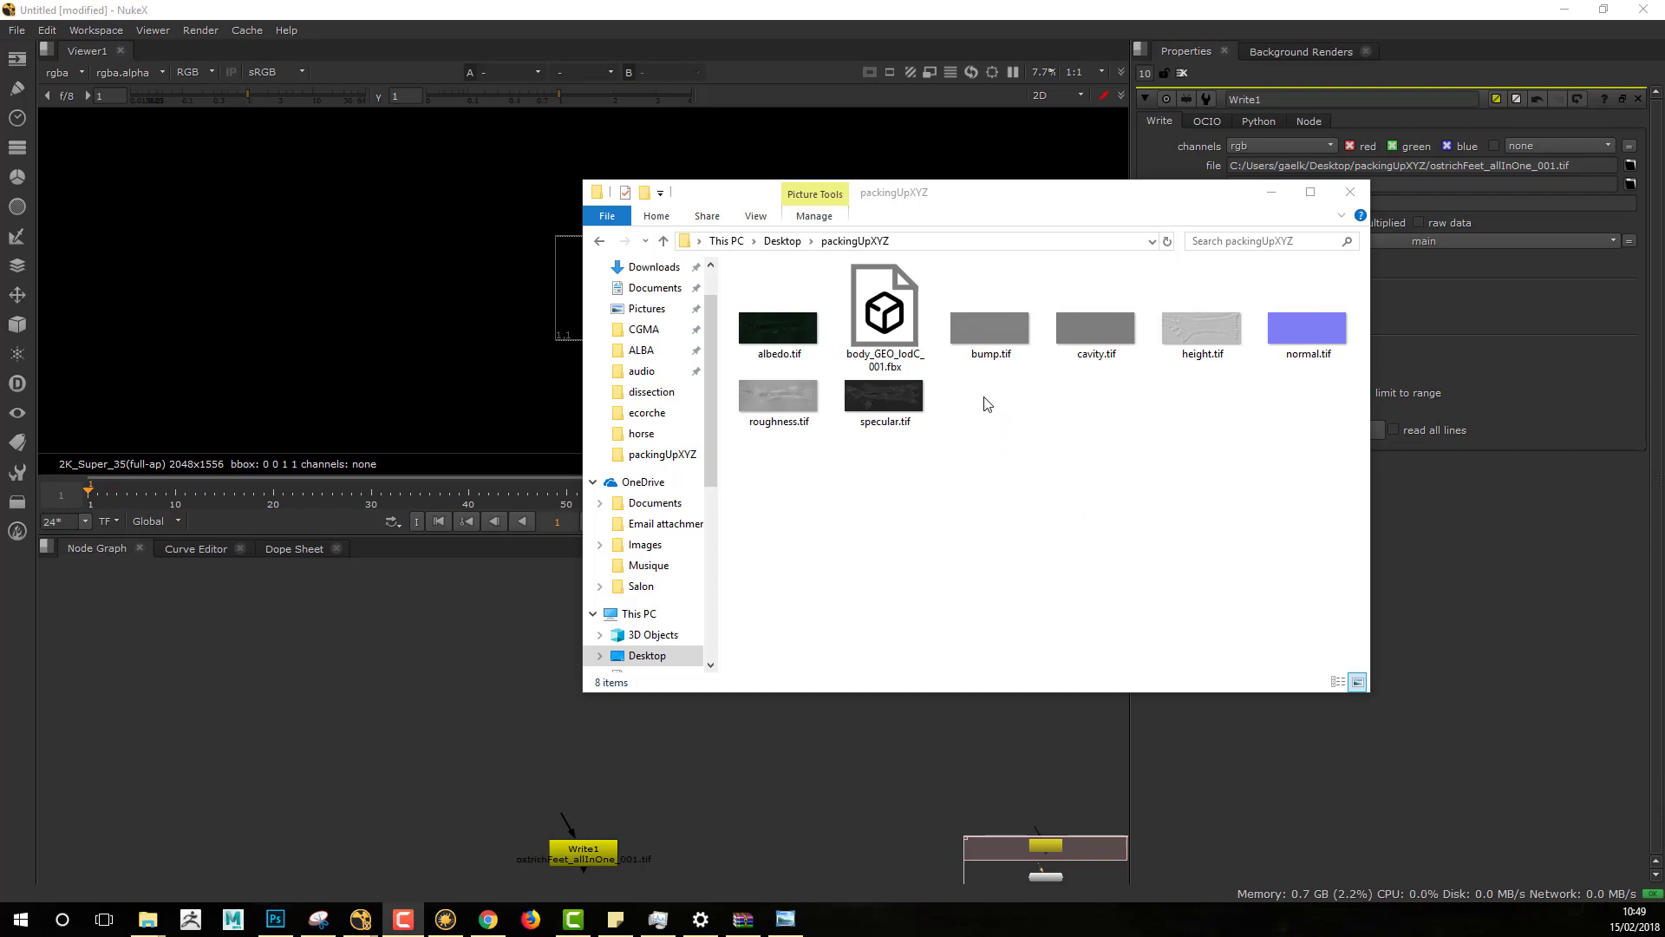
Step: Import height.tif, bump.tif and cavity.tif from packingUpXYZ into Nuke's node graph, and delete the Write1 node
{"action": "left_click_drag", "start_coordinate": [984, 403], "coordinate": [436, 666]}
{"action": "middle_click_drag", "start_coordinate": [550, 810], "coordinate": [769, 739]}
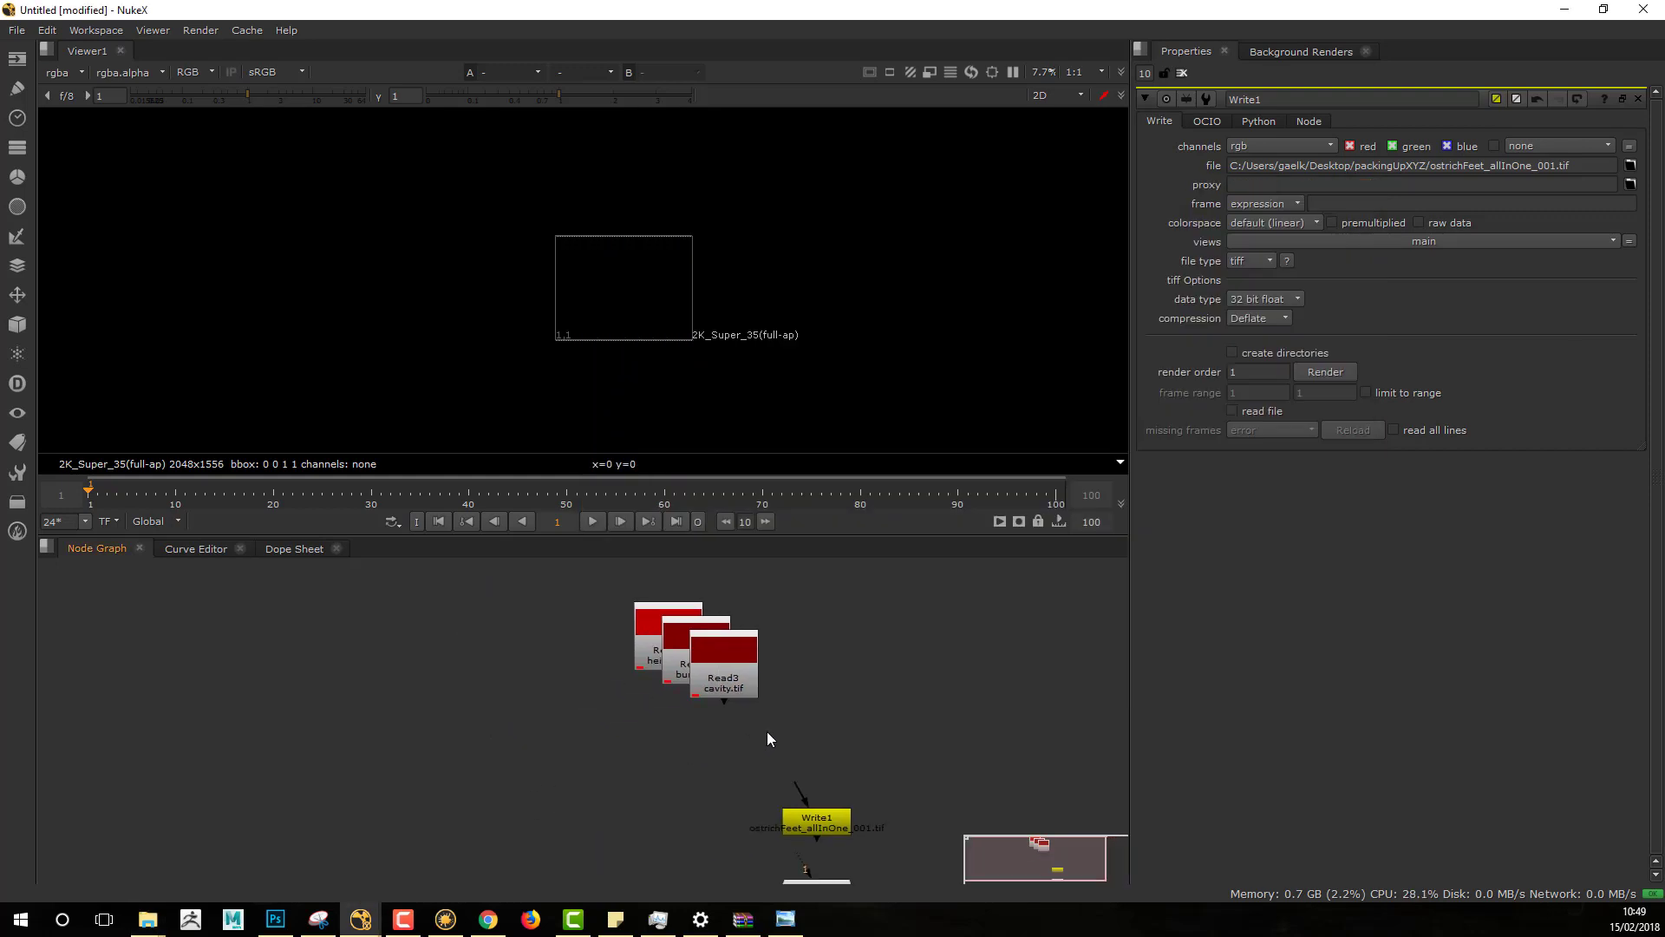
{"action": "left_click_drag", "start_coordinate": [807, 828], "coordinate": [680, 824]}
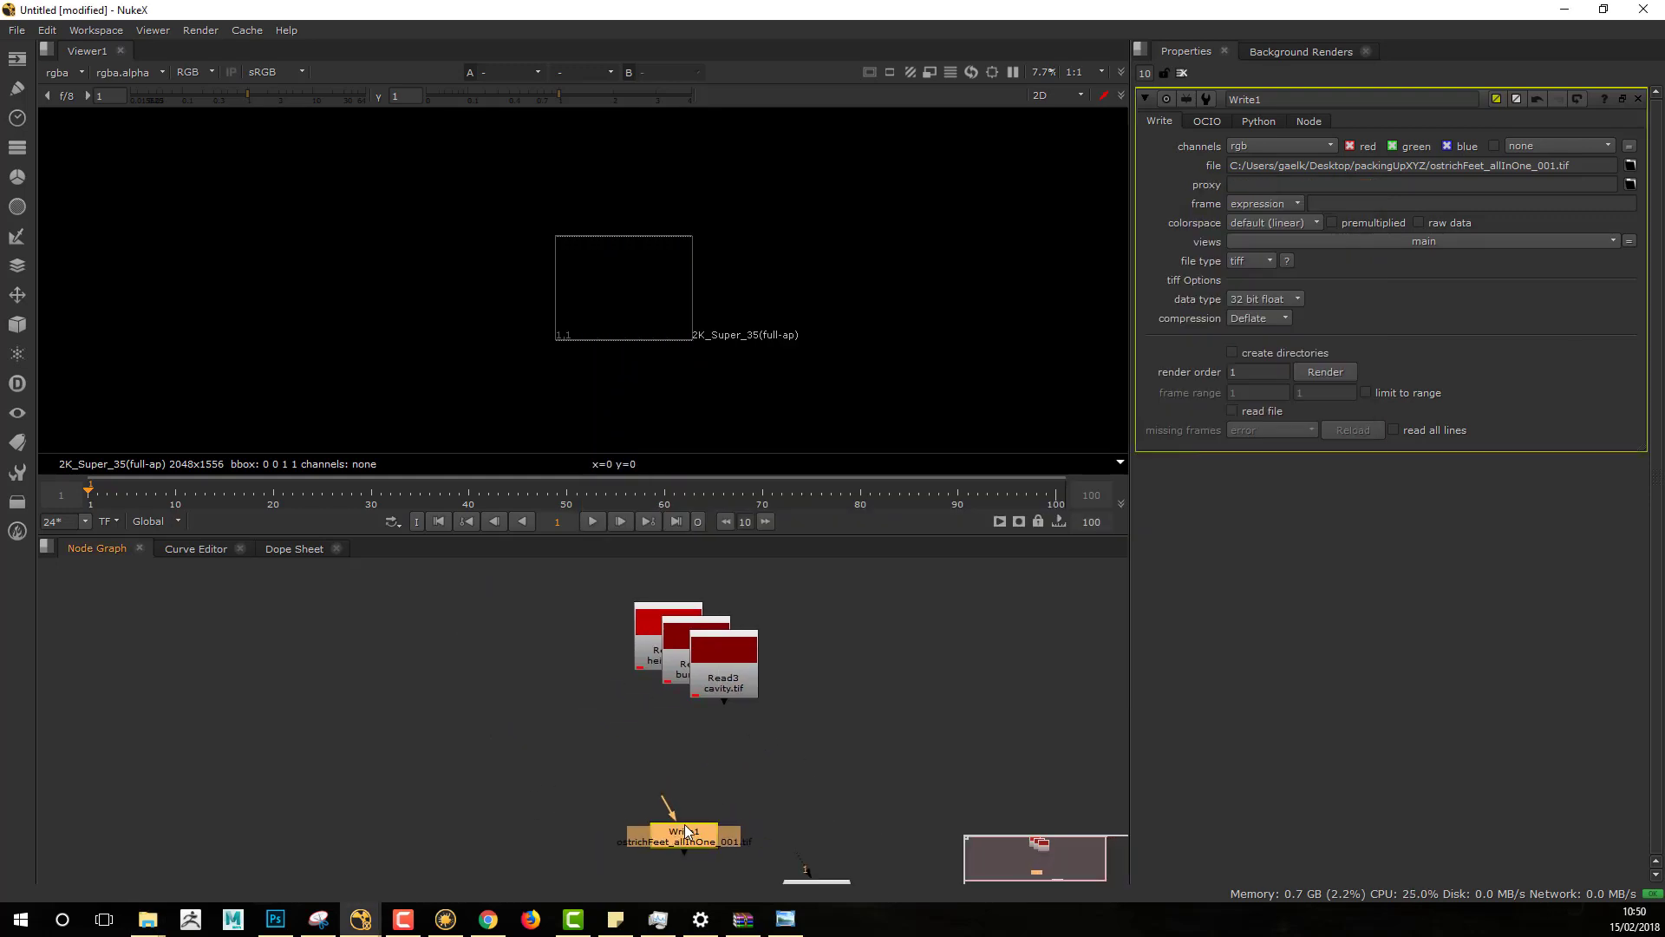
{"action": "key", "text": "Delete"}
Step: Spread out the three overlapping Read nodes, with height.tif apart from bump.tif and cavity.tif
{"action": "middle_click_drag", "start_coordinate": [839, 758], "coordinate": [784, 781]}
{"action": "left_click_drag", "start_coordinate": [661, 691], "coordinate": [758, 682]}
{"action": "left_click_drag", "start_coordinate": [632, 678], "coordinate": [692, 673]}
{"action": "left_click_drag", "start_coordinate": [603, 669], "coordinate": [538, 670]}
Step: Connect the height.tif Read node to the viewer and place the Viewer1 node below it
{"action": "key", "text": "1"}
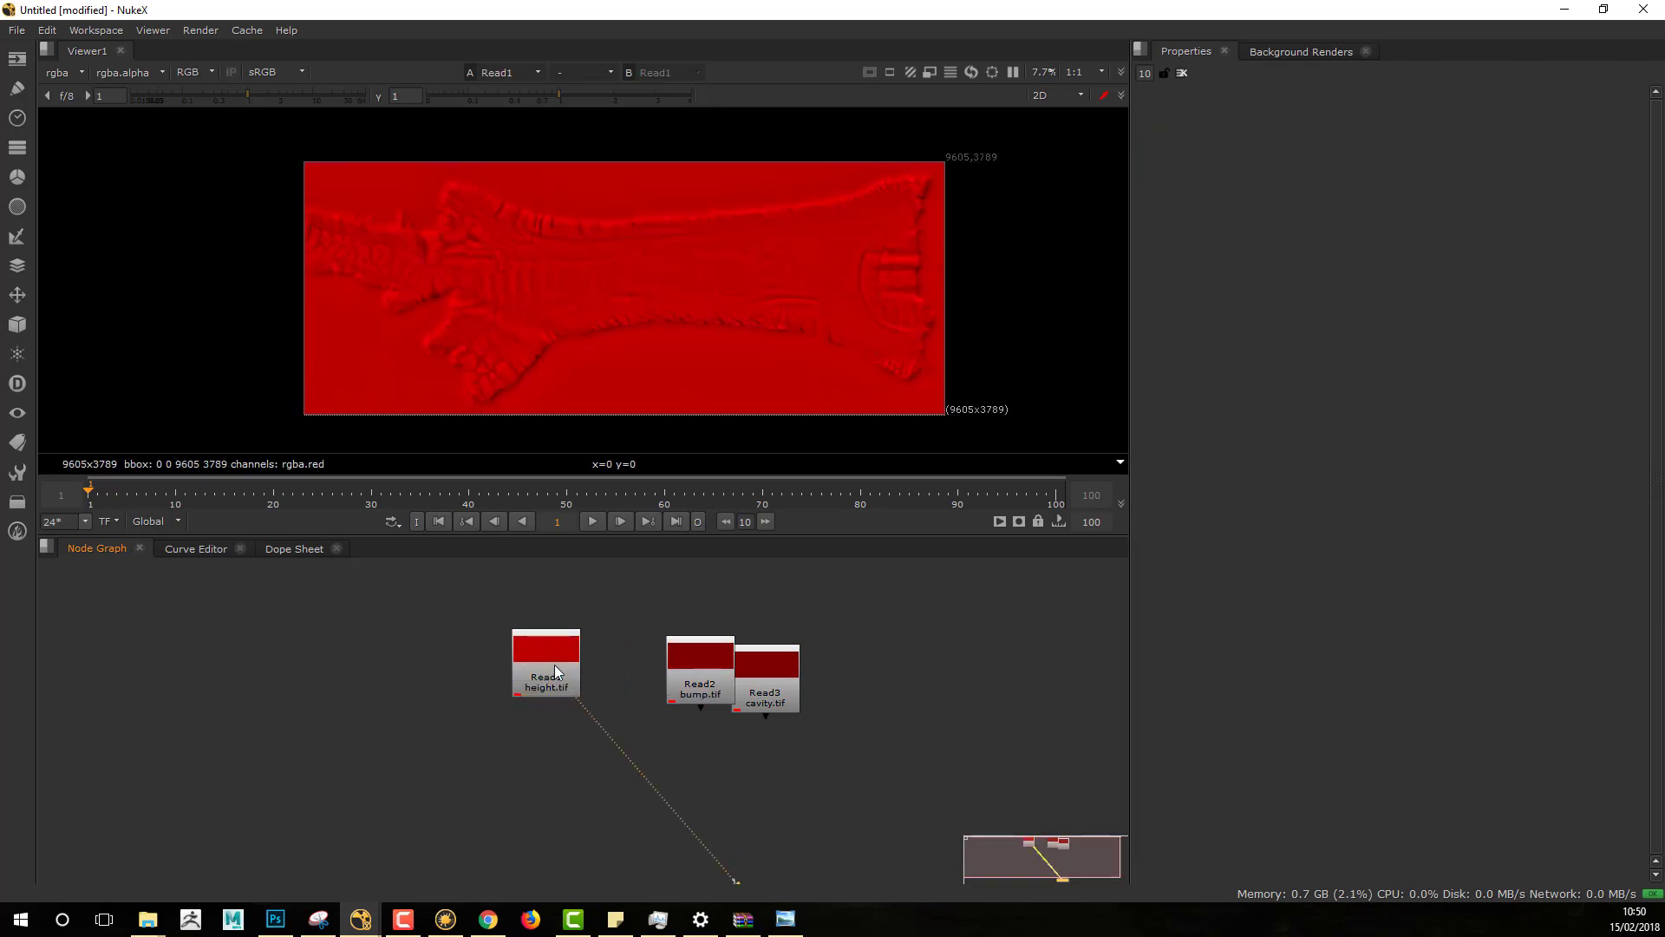
{"action": "middle_click_drag", "start_coordinate": [689, 756], "coordinate": [666, 671]}
{"action": "left_click_drag", "start_coordinate": [799, 721], "coordinate": [640, 847]}
{"action": "left_click_drag", "start_coordinate": [739, 834], "coordinate": [499, 830]}
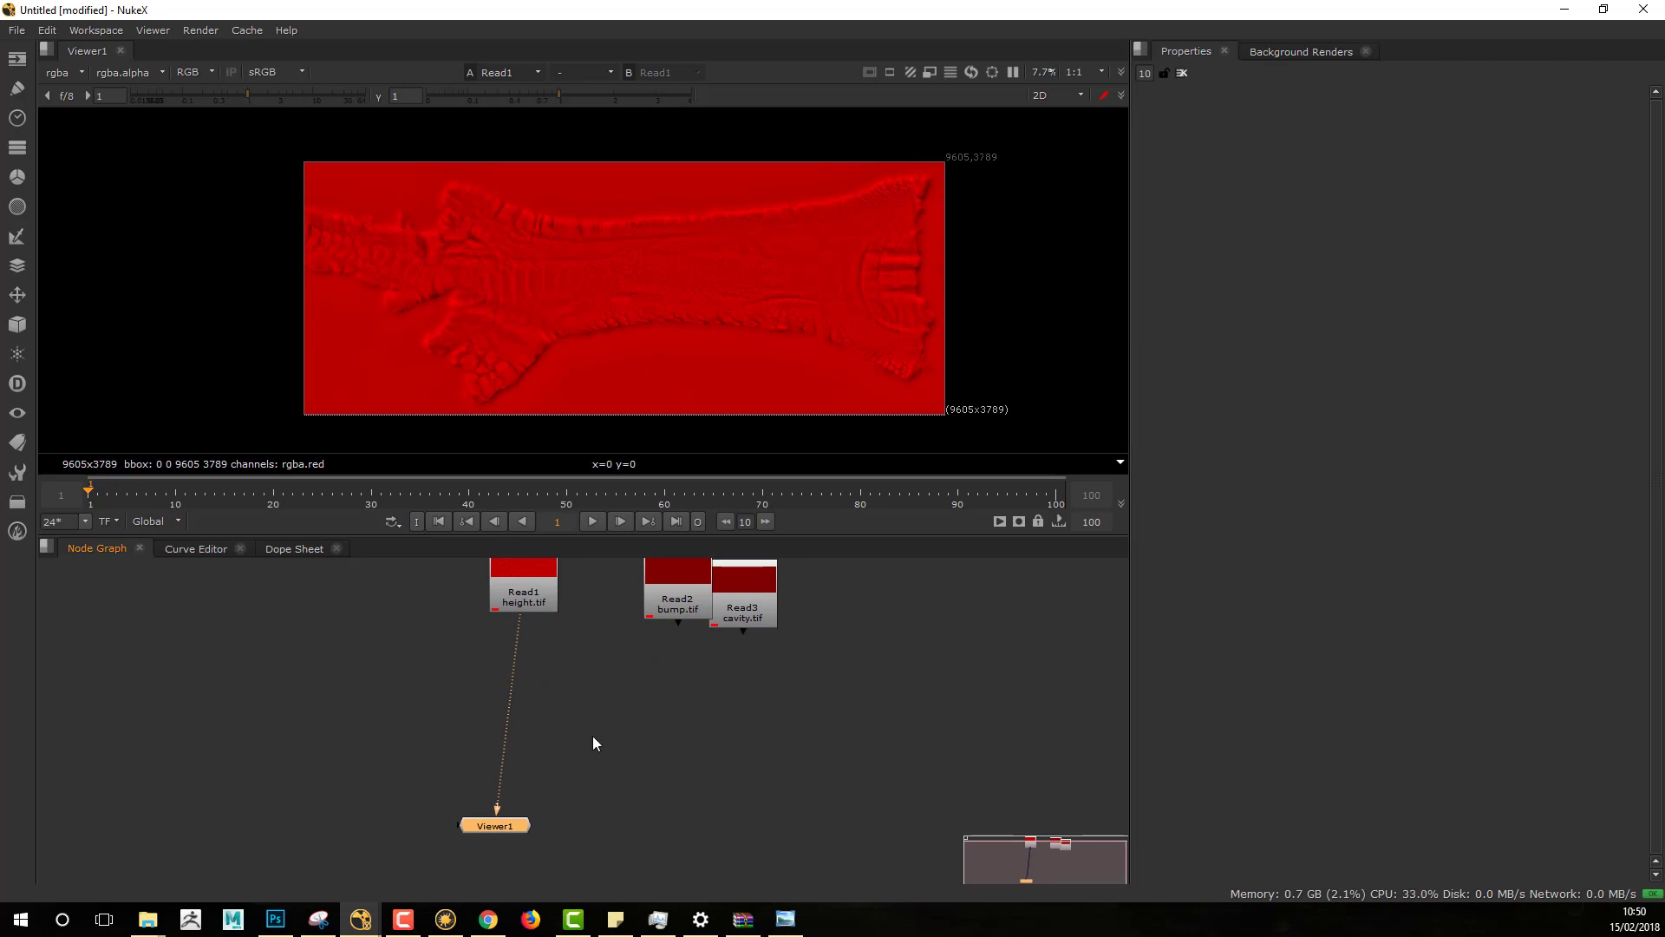
Step: Check the height map's individual colour channels in the viewer and leave only the red channel displayed
{"action": "middle_click_drag", "start_coordinate": [593, 743], "coordinate": [643, 863]}
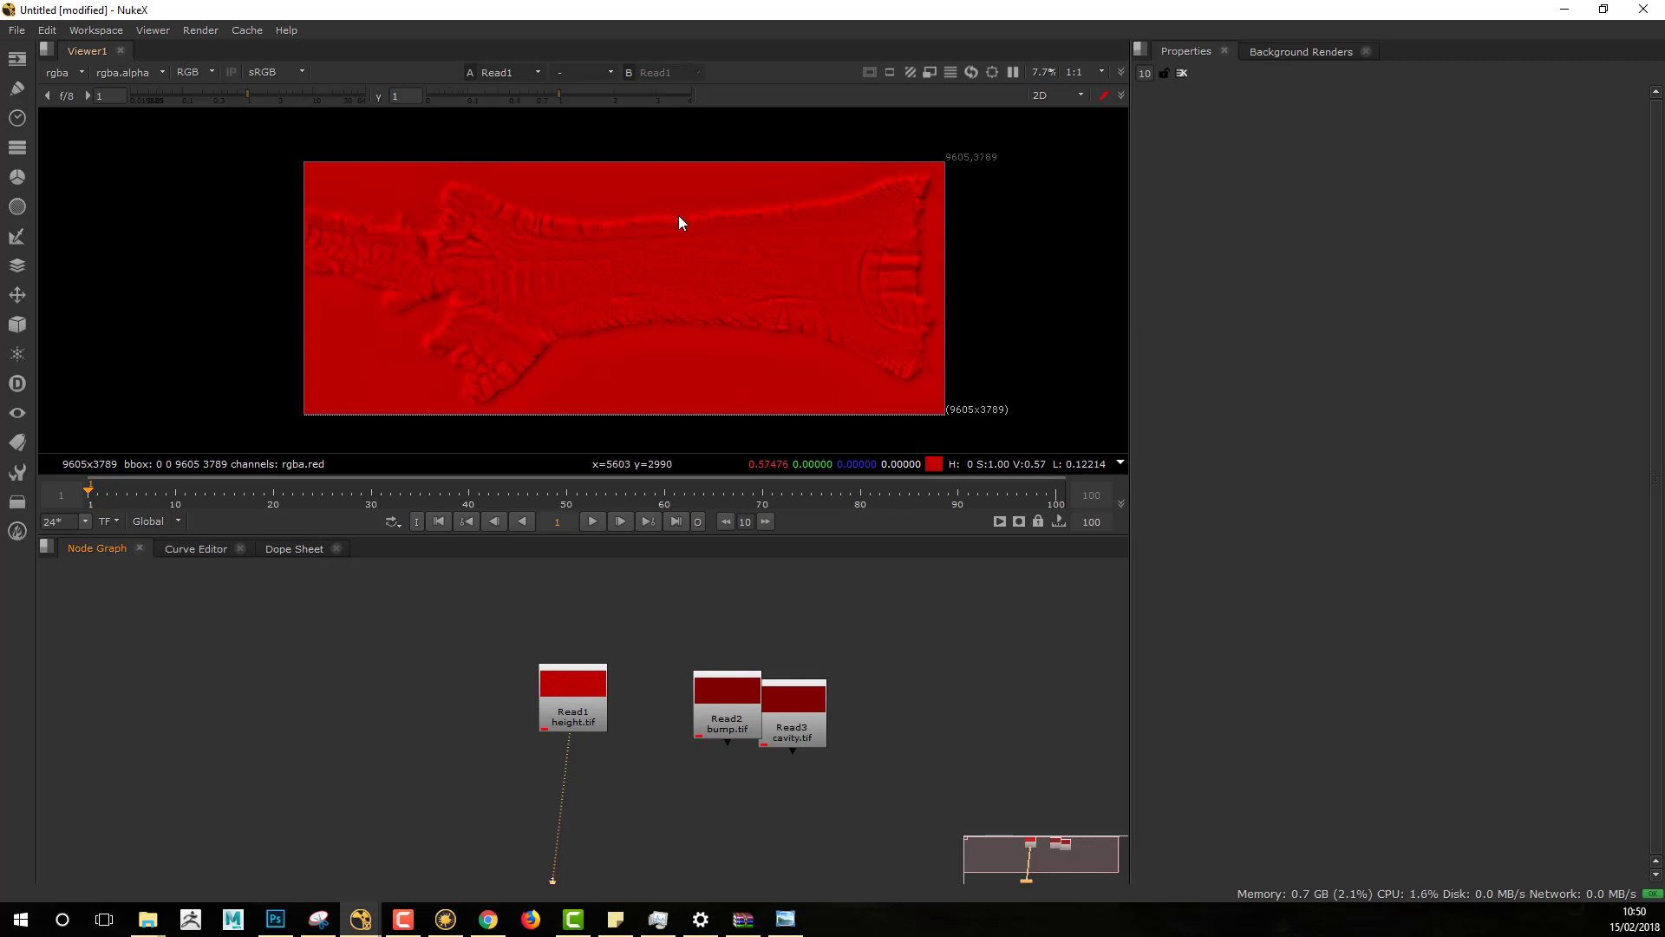
{"action": "middle_click_drag", "start_coordinate": [681, 230], "coordinate": [642, 222]}
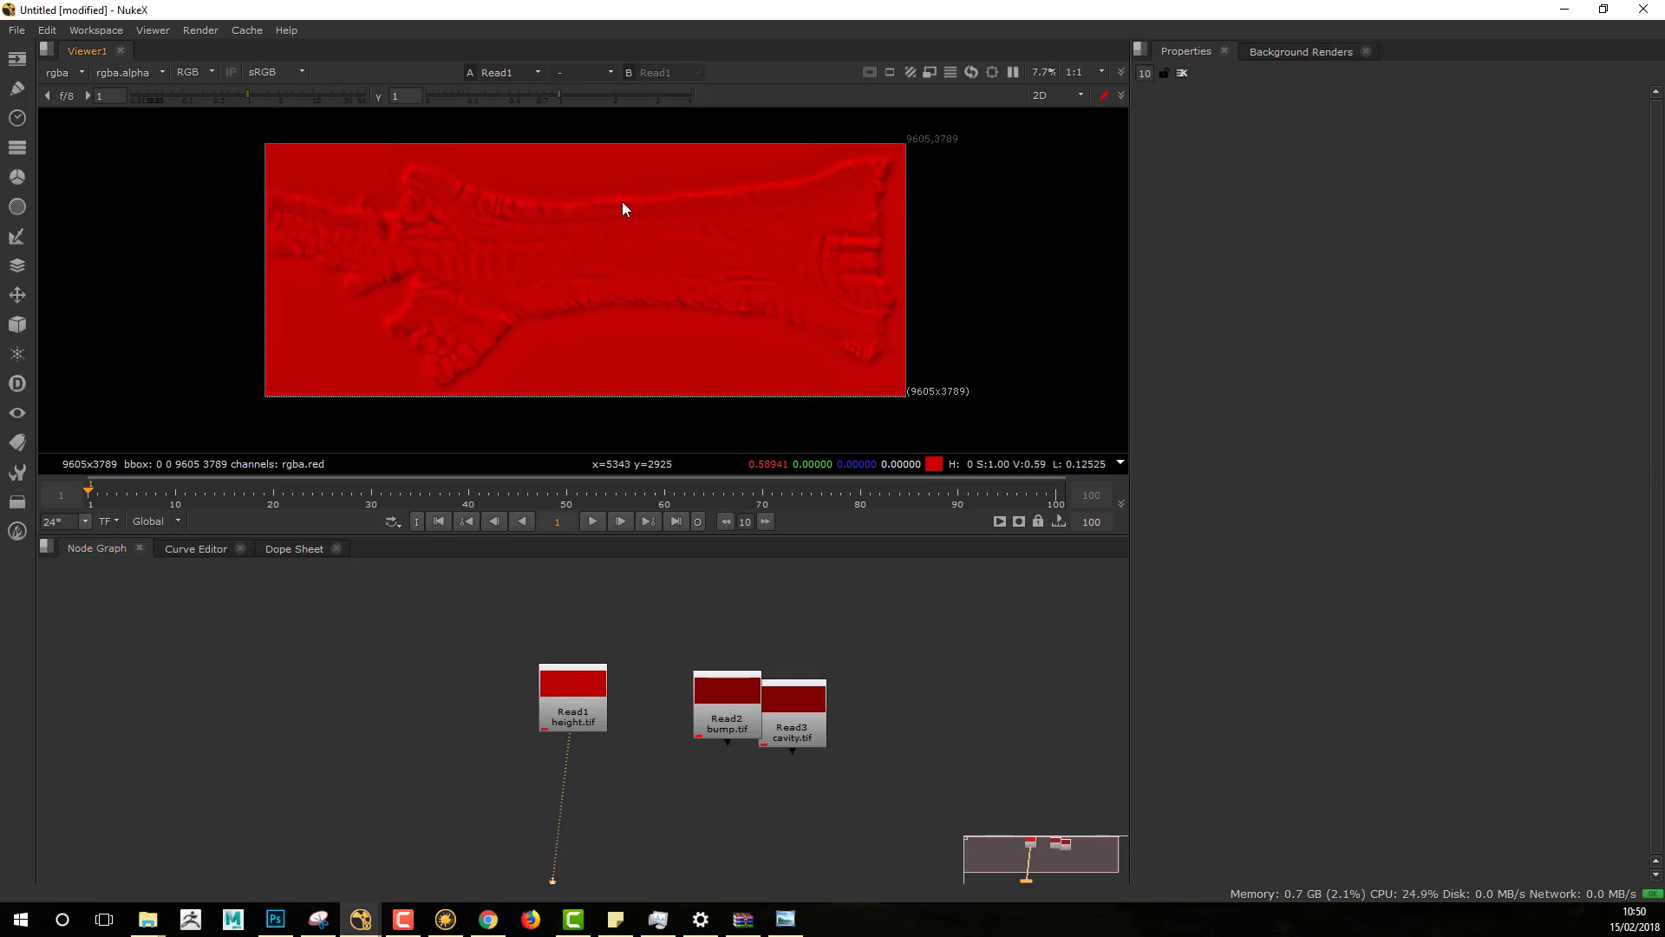
{"action": "key", "text": "r"}
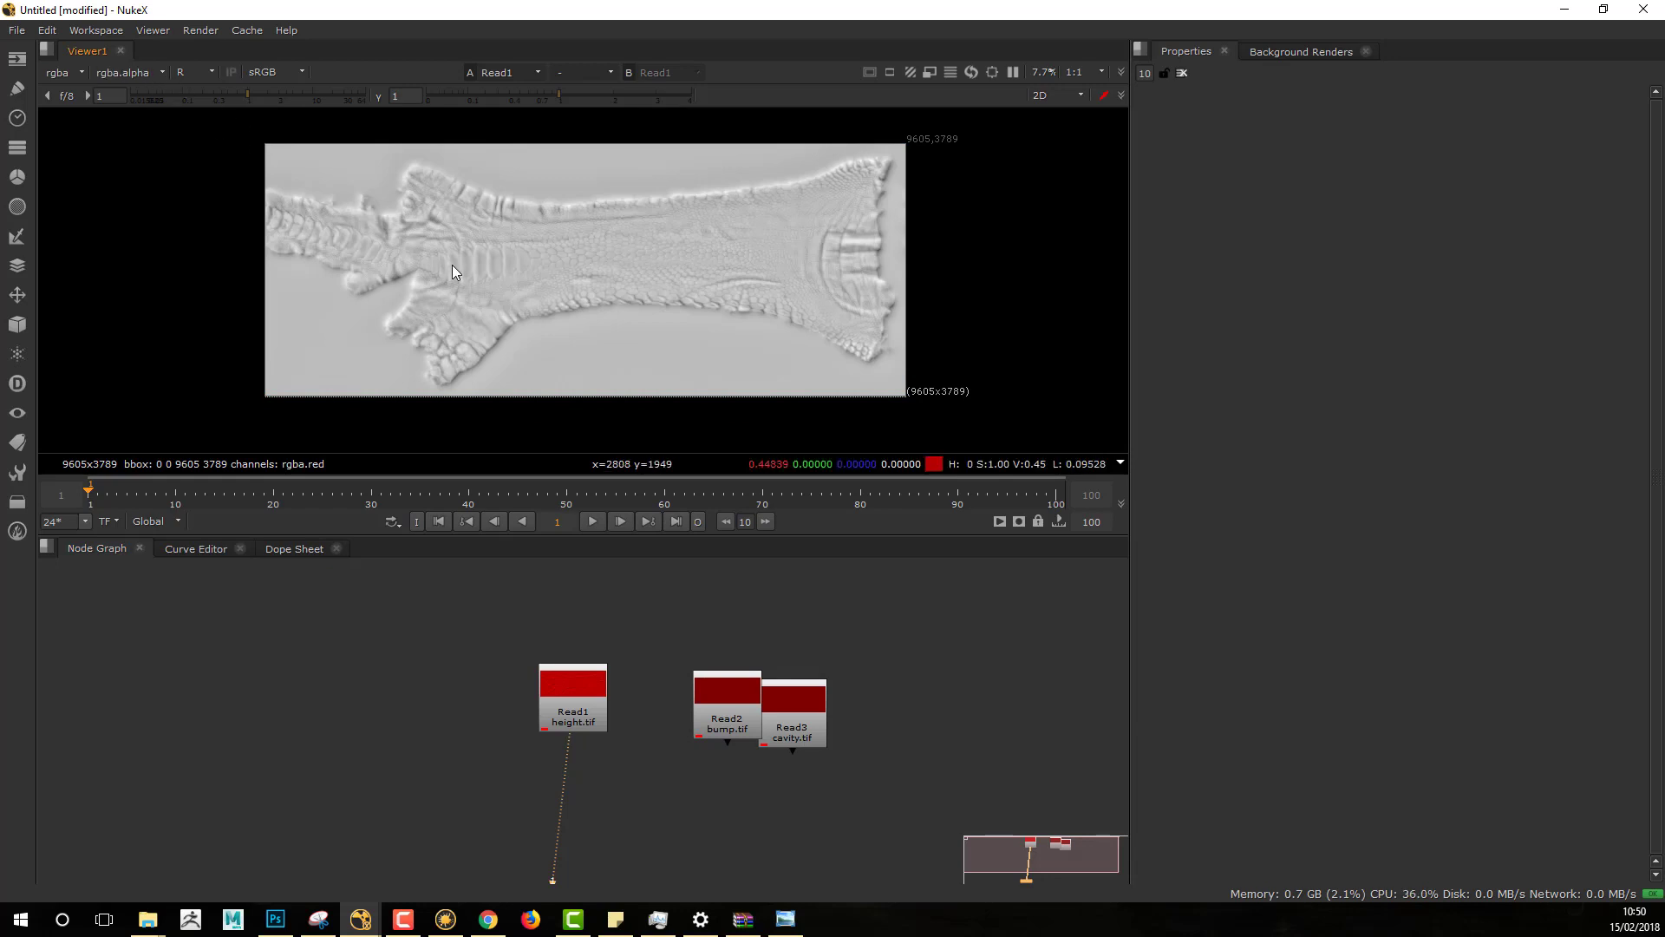
{"action": "key", "text": "g"}
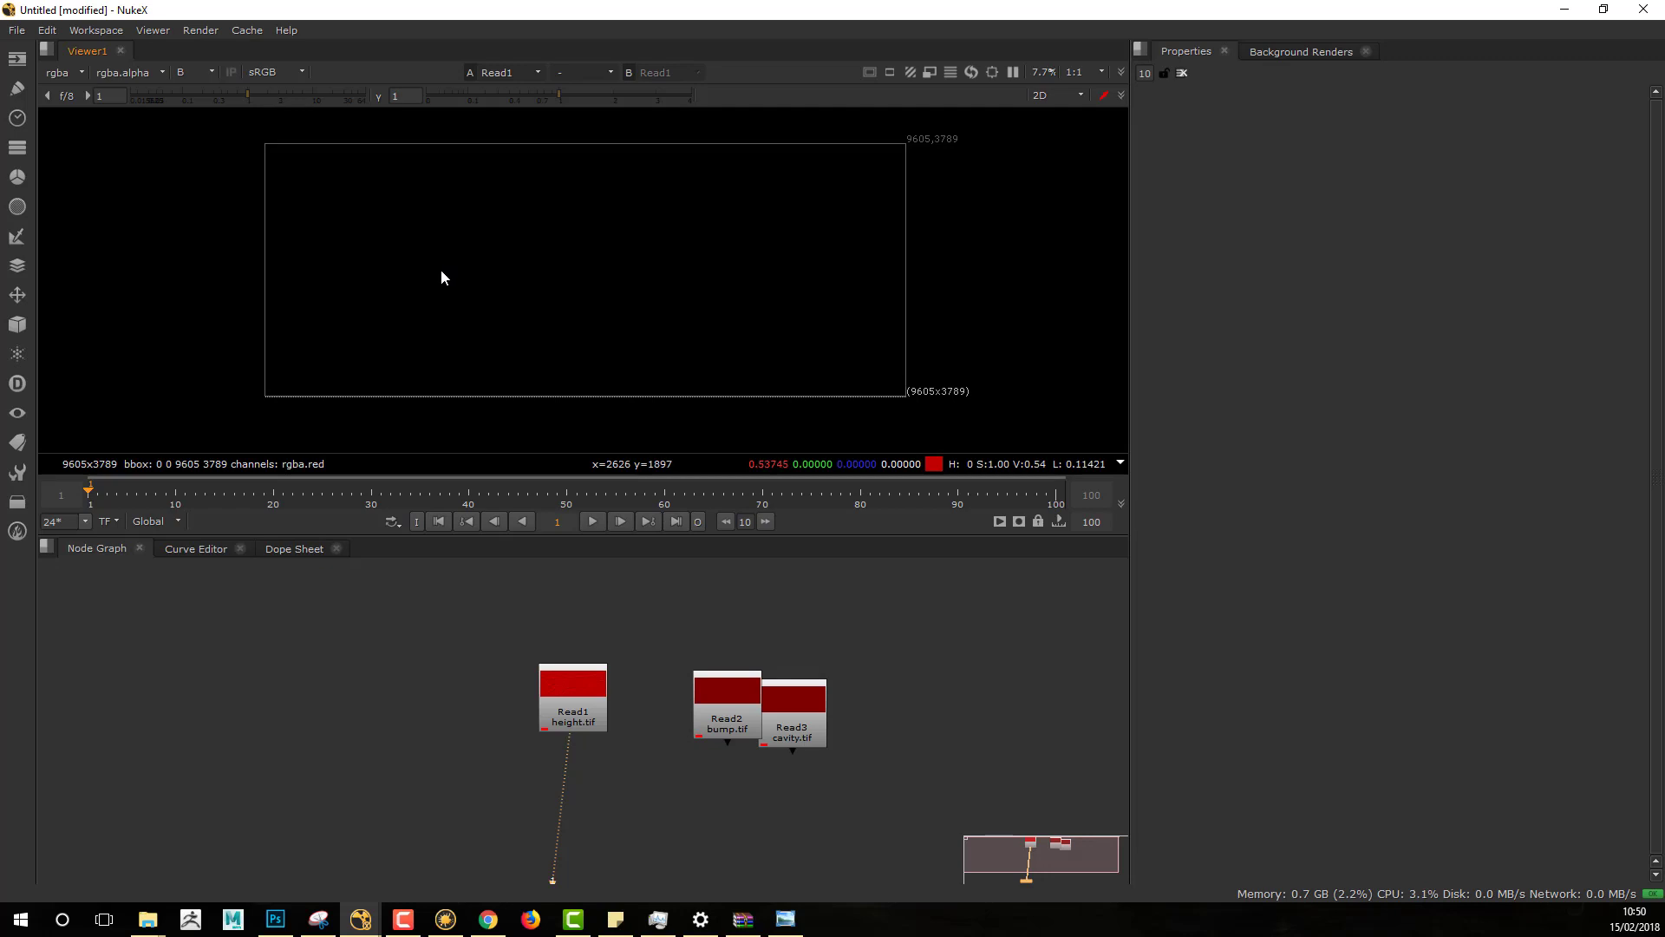
{"action": "key", "text": "r"}
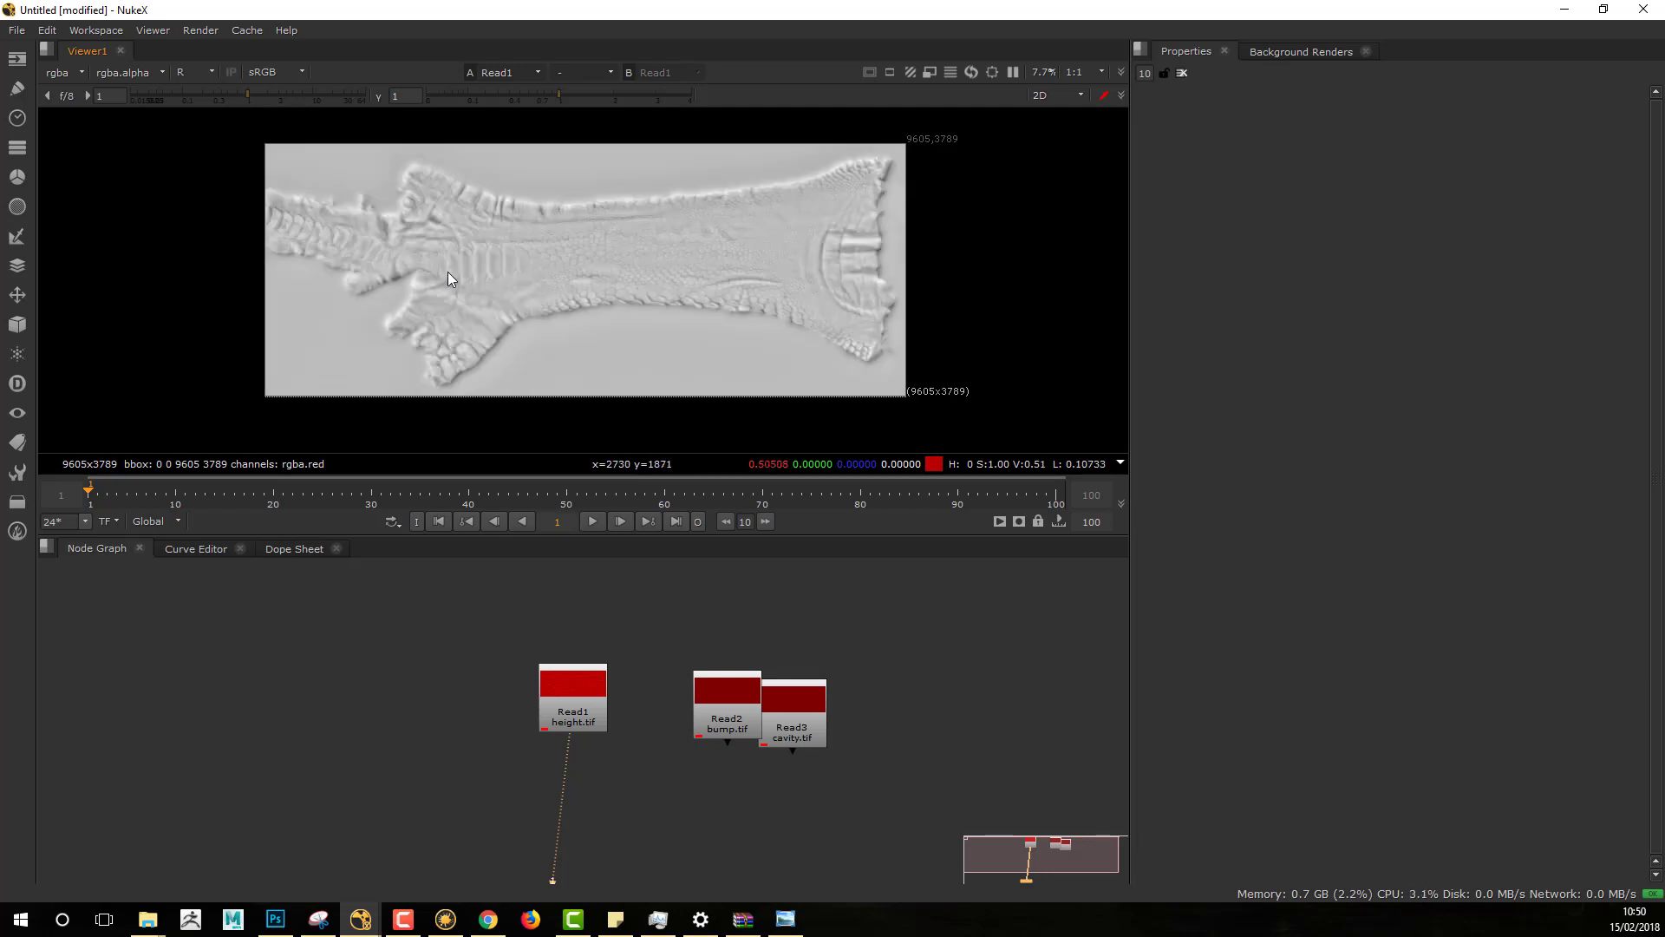
{"action": "middle_click_drag", "start_coordinate": [606, 794], "coordinate": [589, 773]}
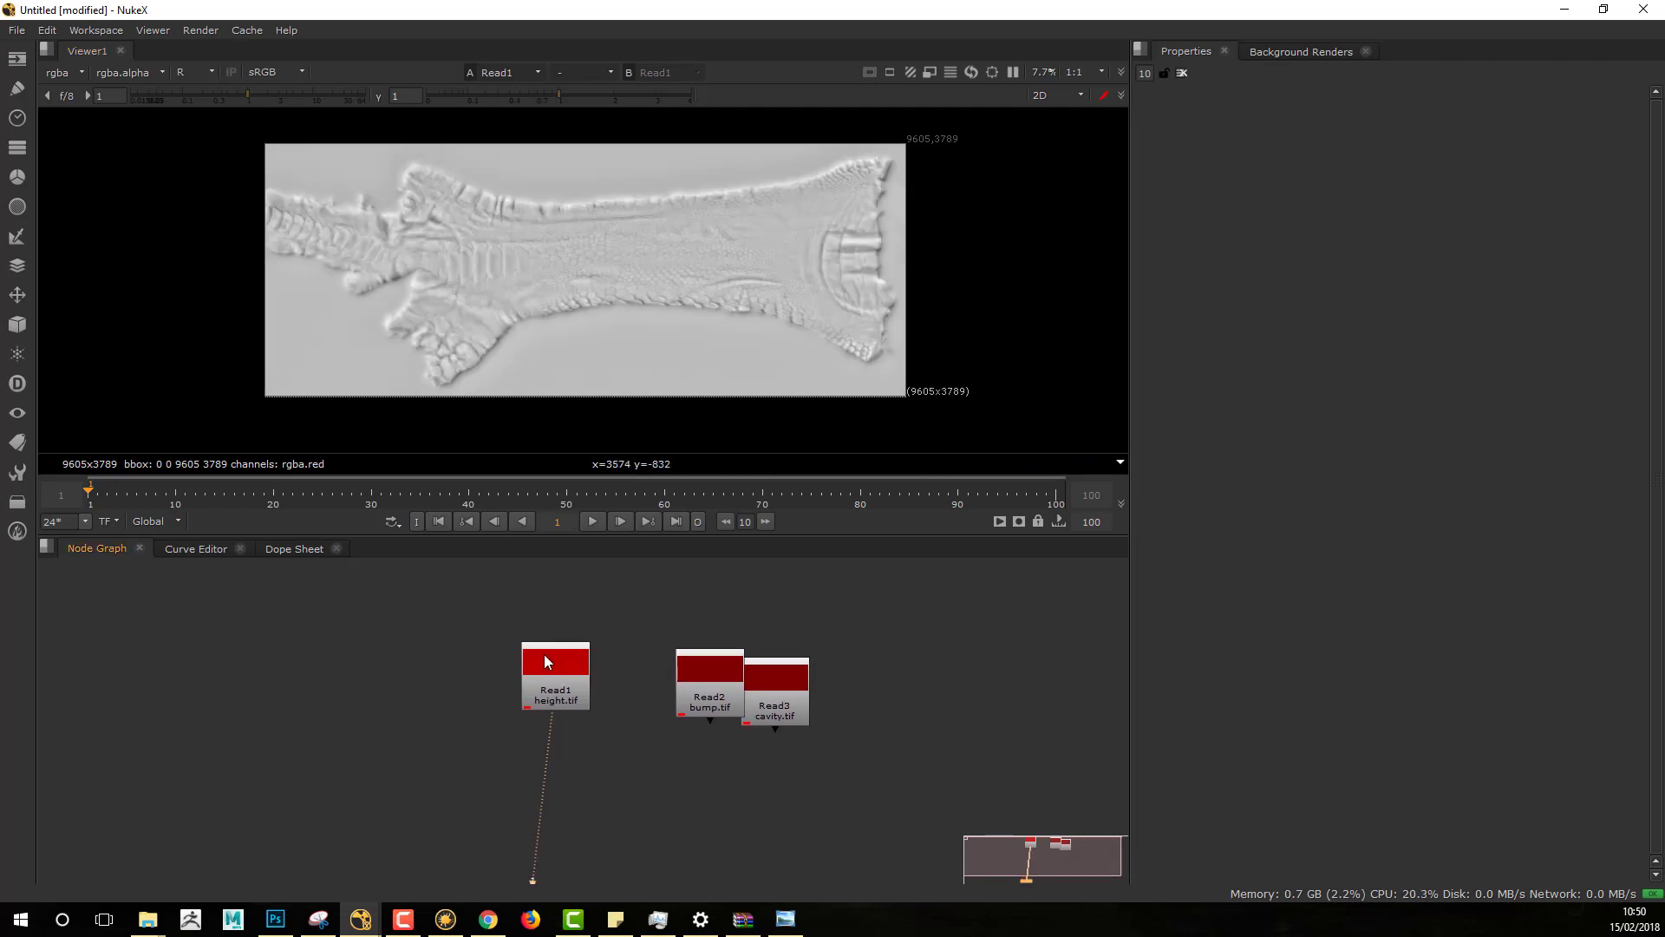
{"action": "left_click_drag", "start_coordinate": [545, 665], "coordinate": [534, 665]}
{"action": "key", "text": "r"}
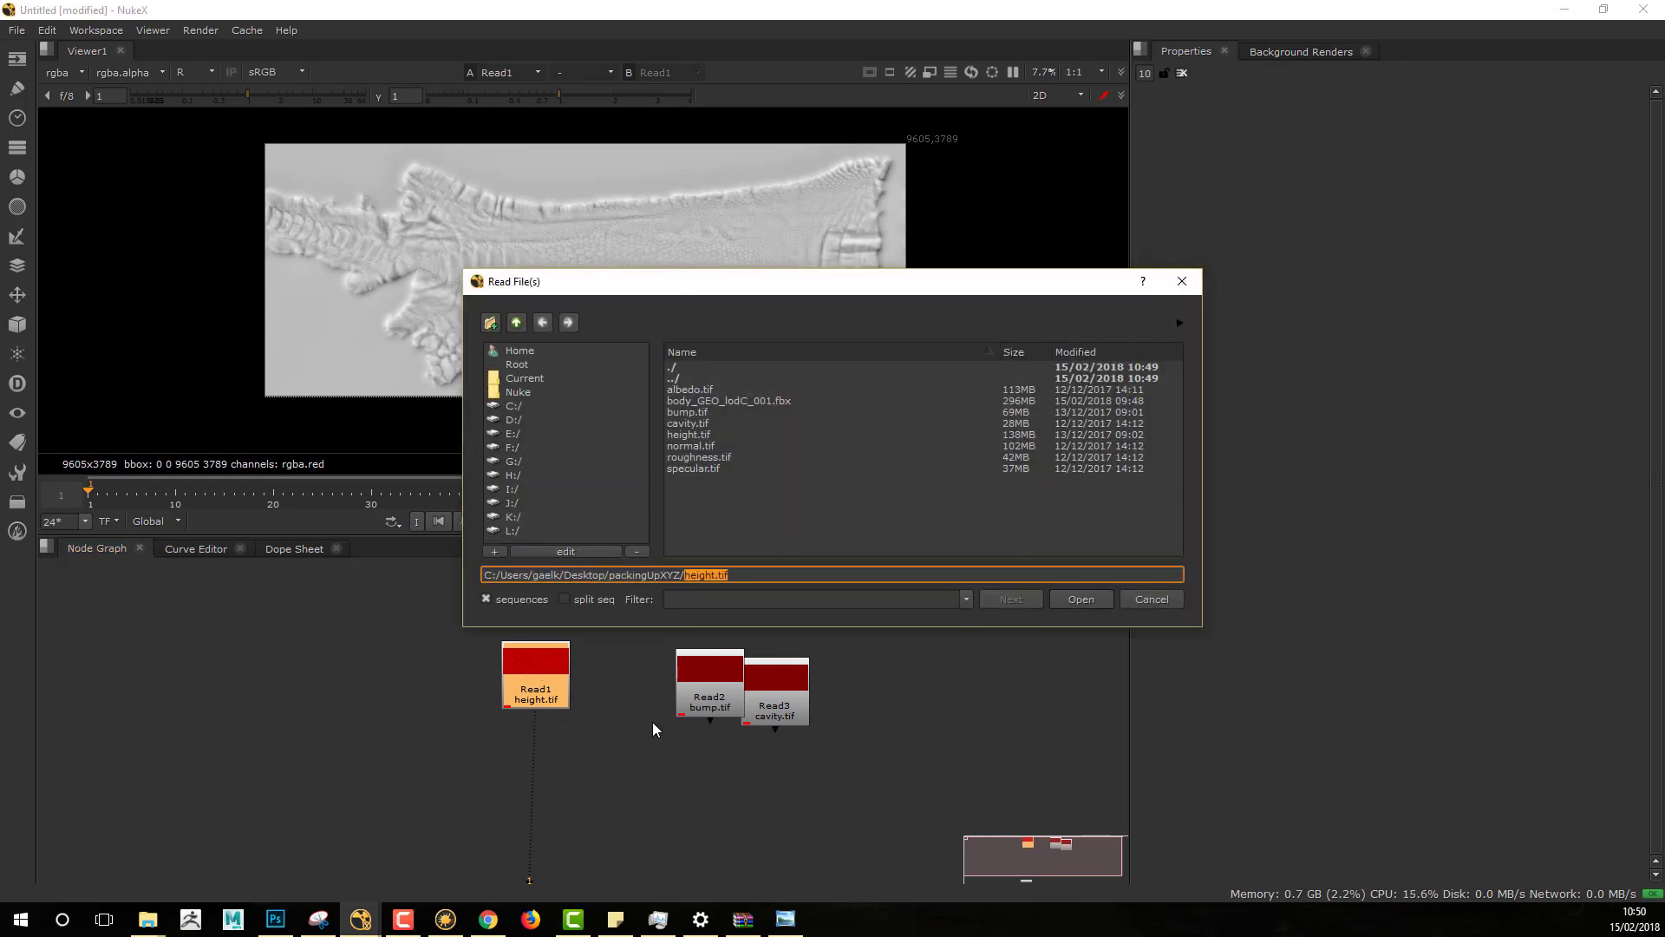
{"action": "left_click", "coordinate": [1151, 600]}
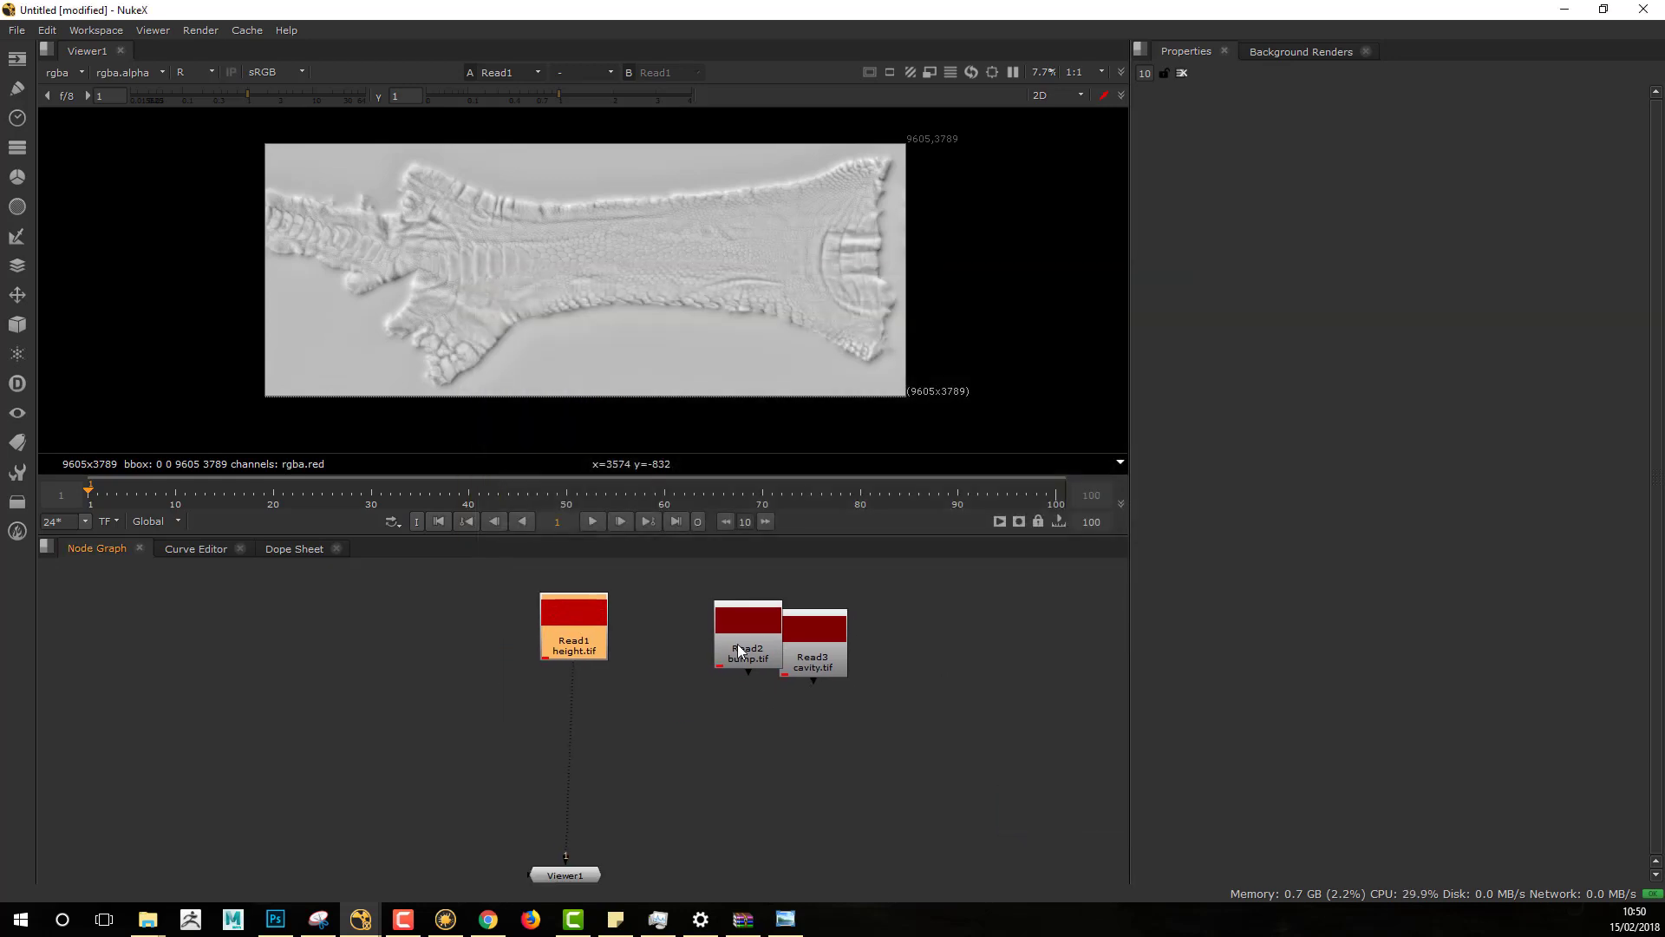
Step: Move the bump.tif Read node to the left of height.tif, and connect bump.tif to viewer input 1 and height.tif to input 2
{"action": "left_click", "coordinate": [715, 652]}
{"action": "key", "text": "1"}
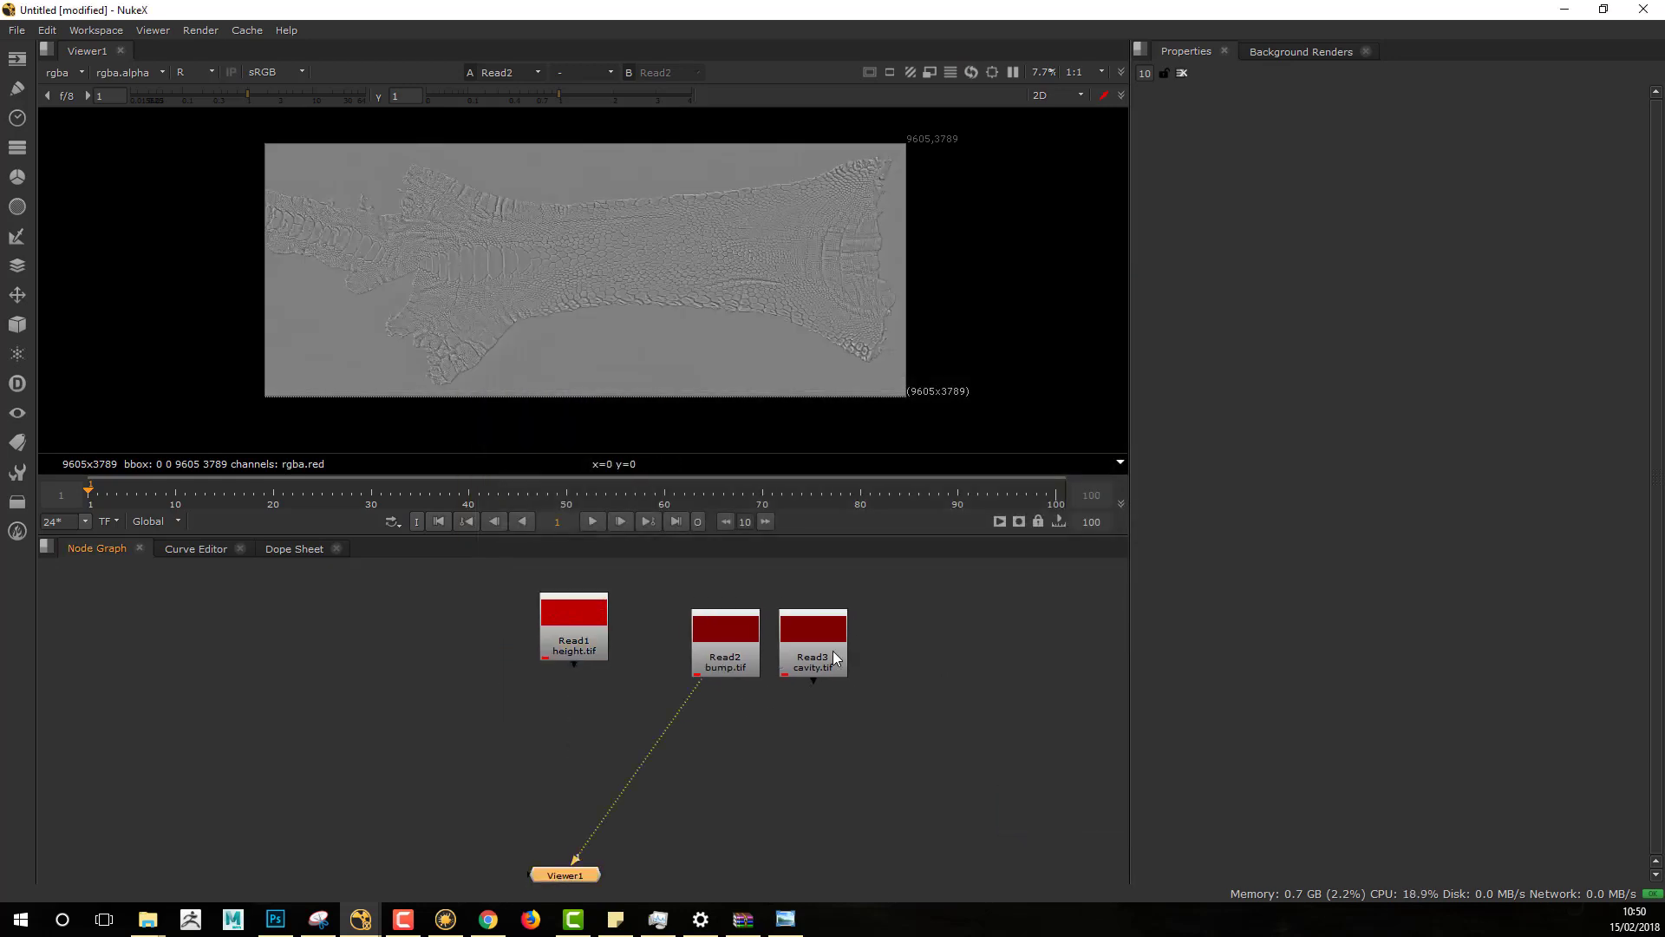
{"action": "key", "text": "1"}
{"action": "left_click_drag", "start_coordinate": [747, 638], "coordinate": [452, 683]}
{"action": "key", "text": "1"}
{"action": "left_click", "coordinate": [625, 614]}
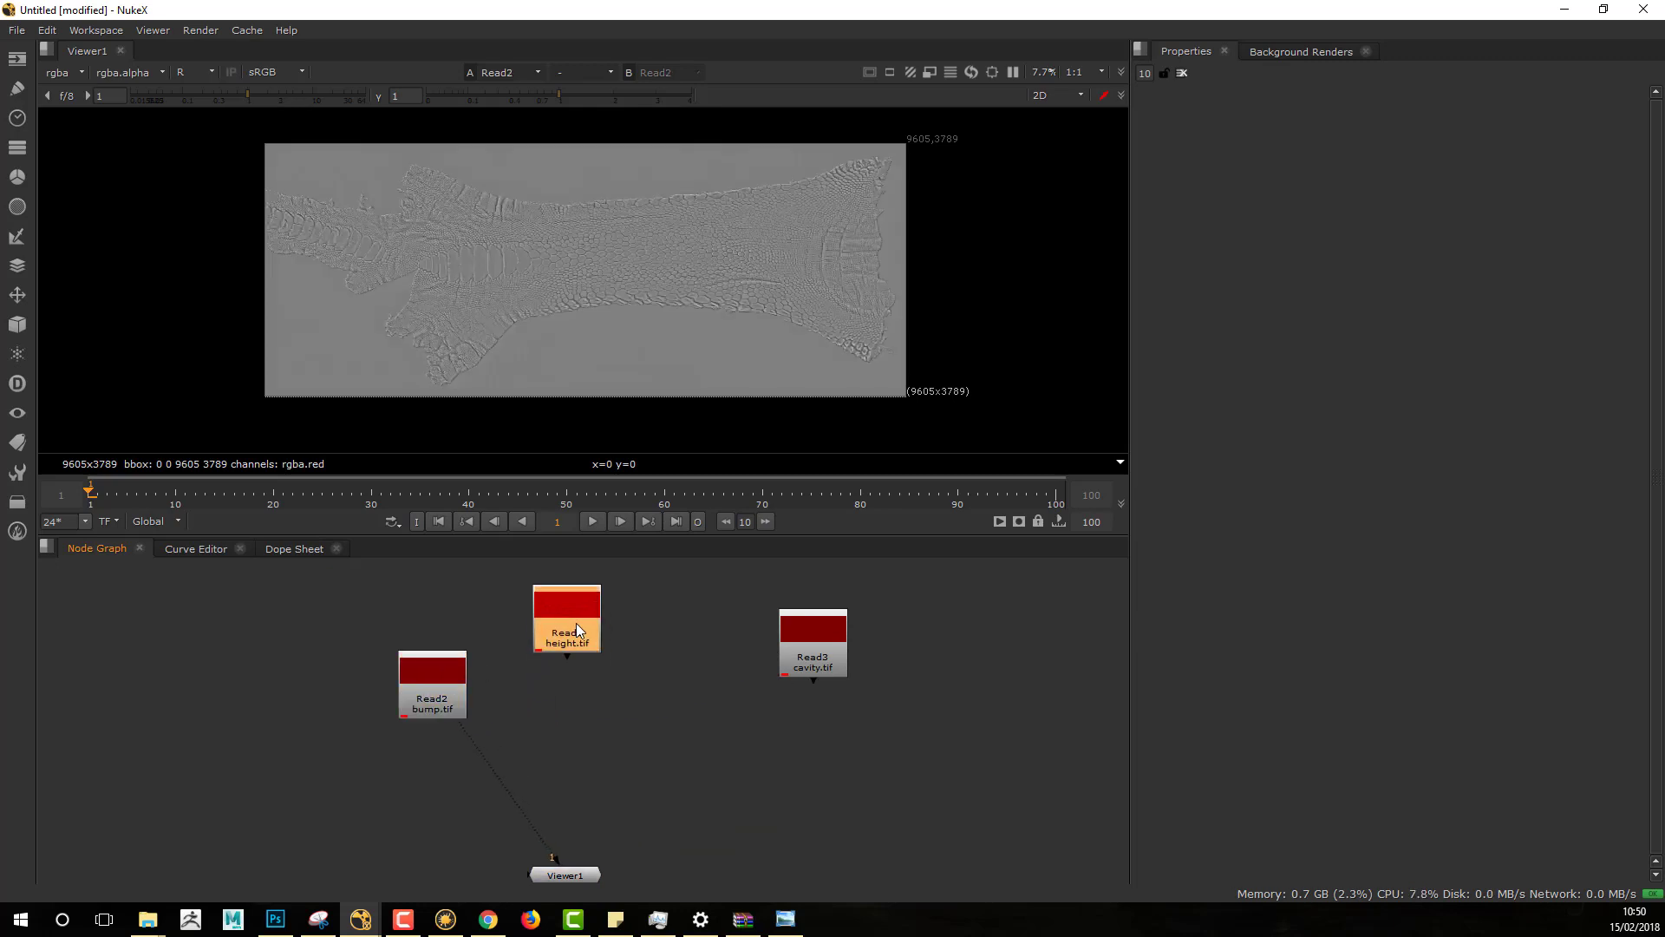
{"action": "key", "text": "2"}
Step: Place the cavity.tif Read node below bump.tif and connect it to viewer input 1, comparing it with height.tif on input 2
{"action": "left_click_drag", "start_coordinate": [811, 659], "coordinate": [434, 780]}
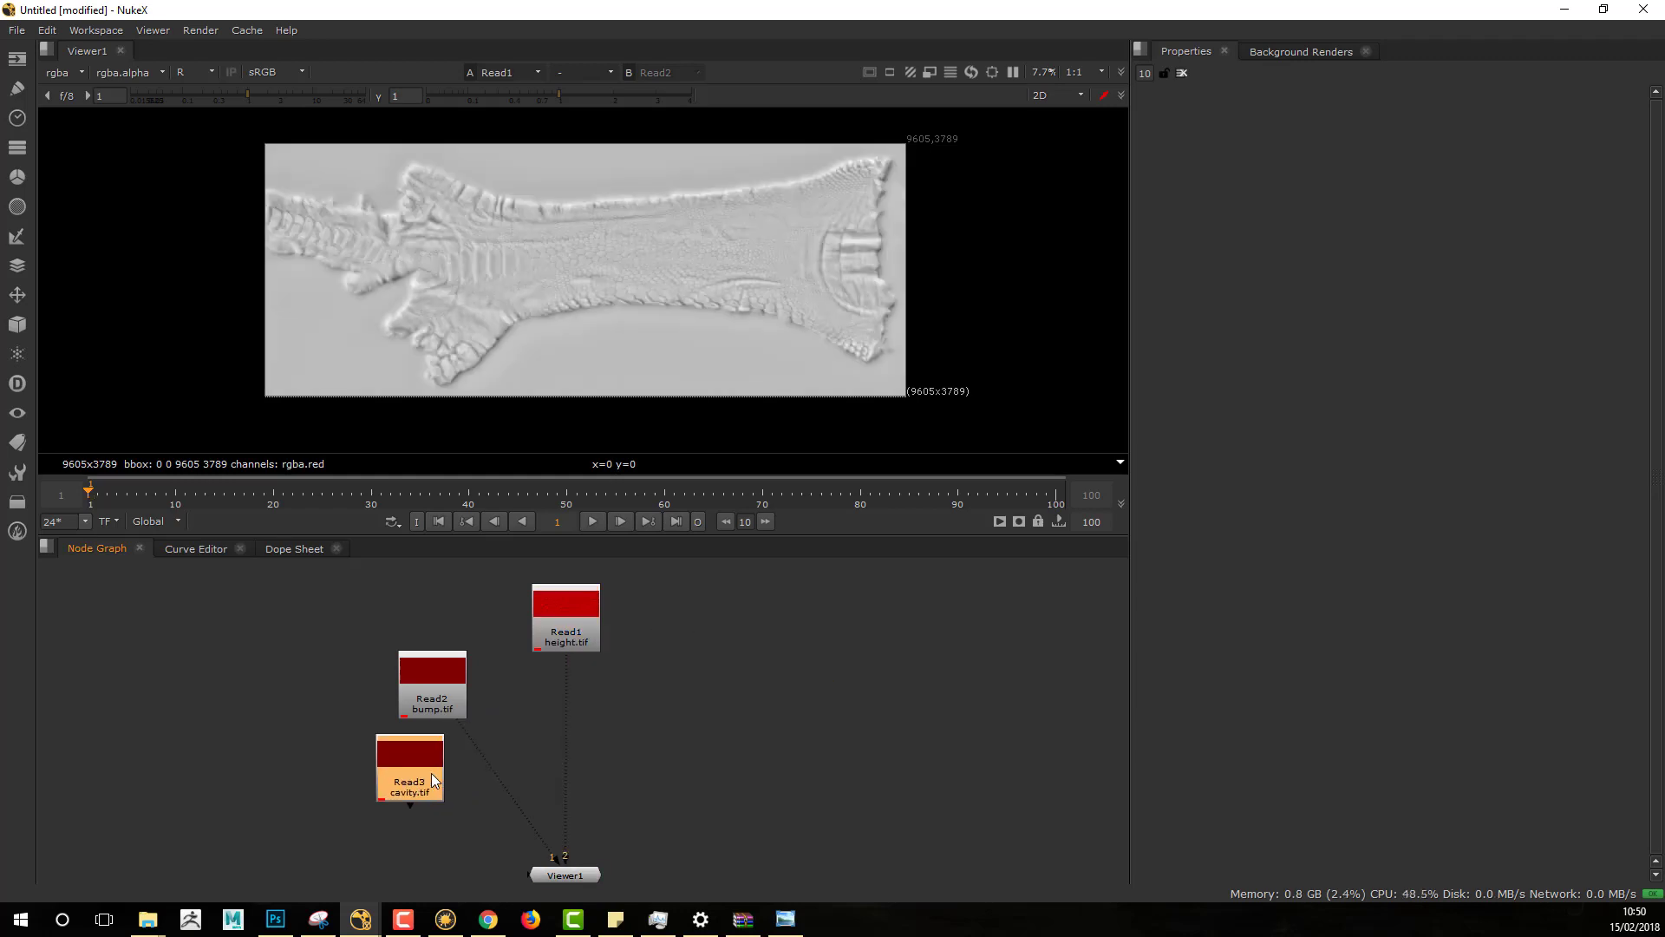
{"action": "key", "text": "1"}
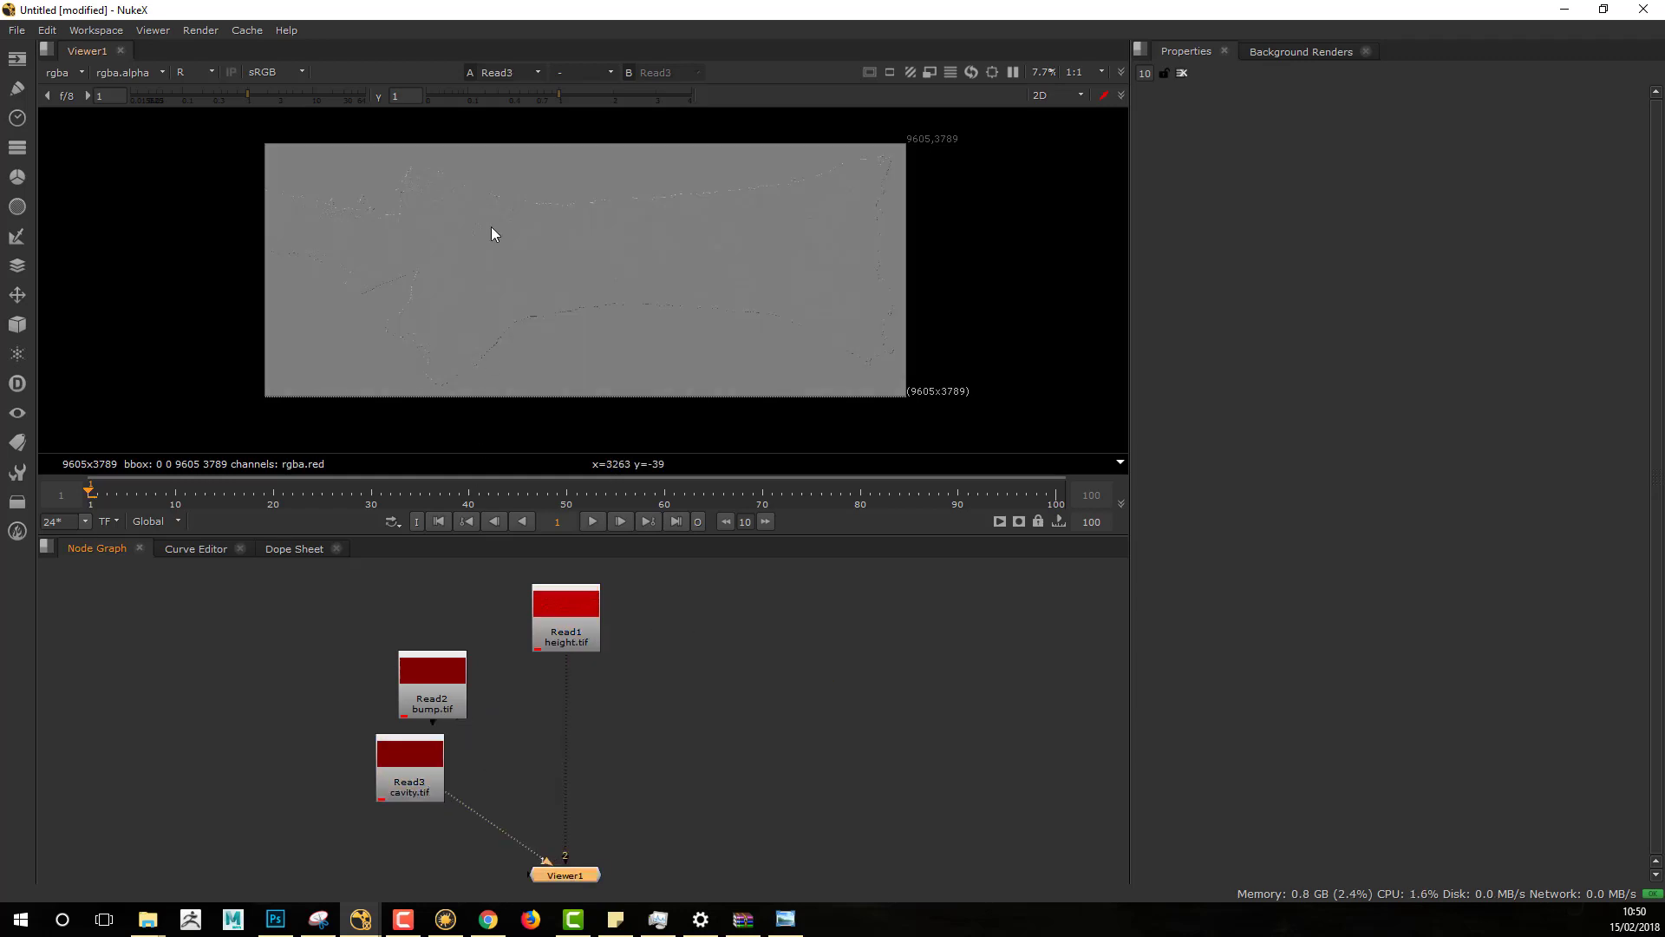
{"action": "left_click", "coordinate": [559, 622]}
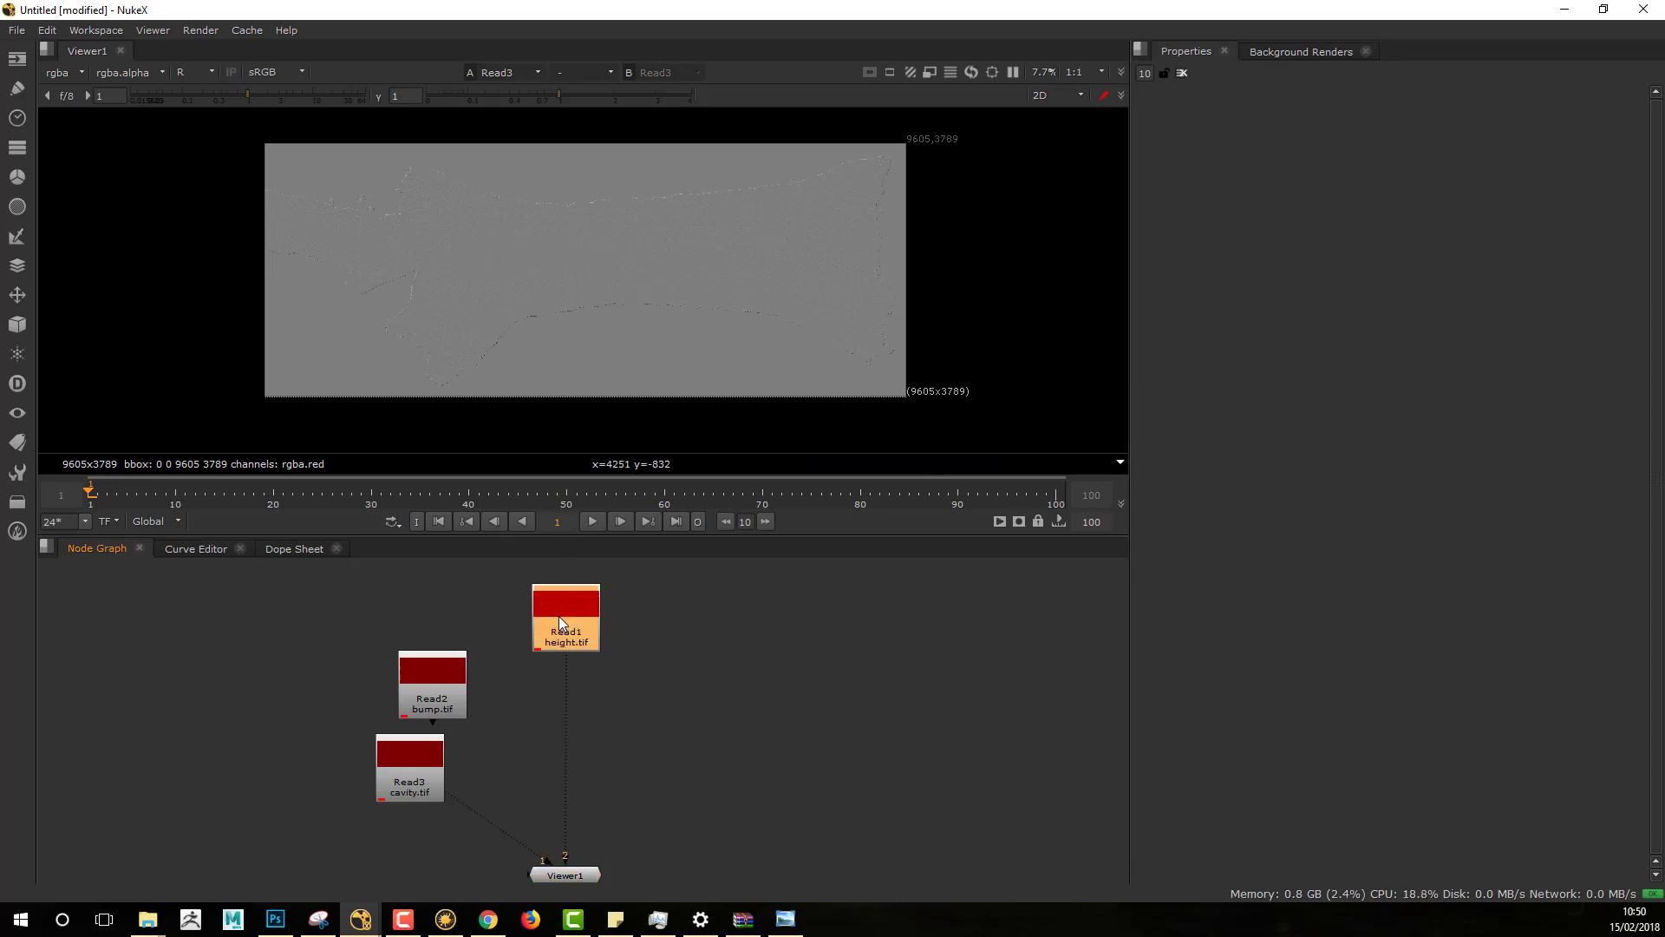
{"action": "key", "text": "2"}
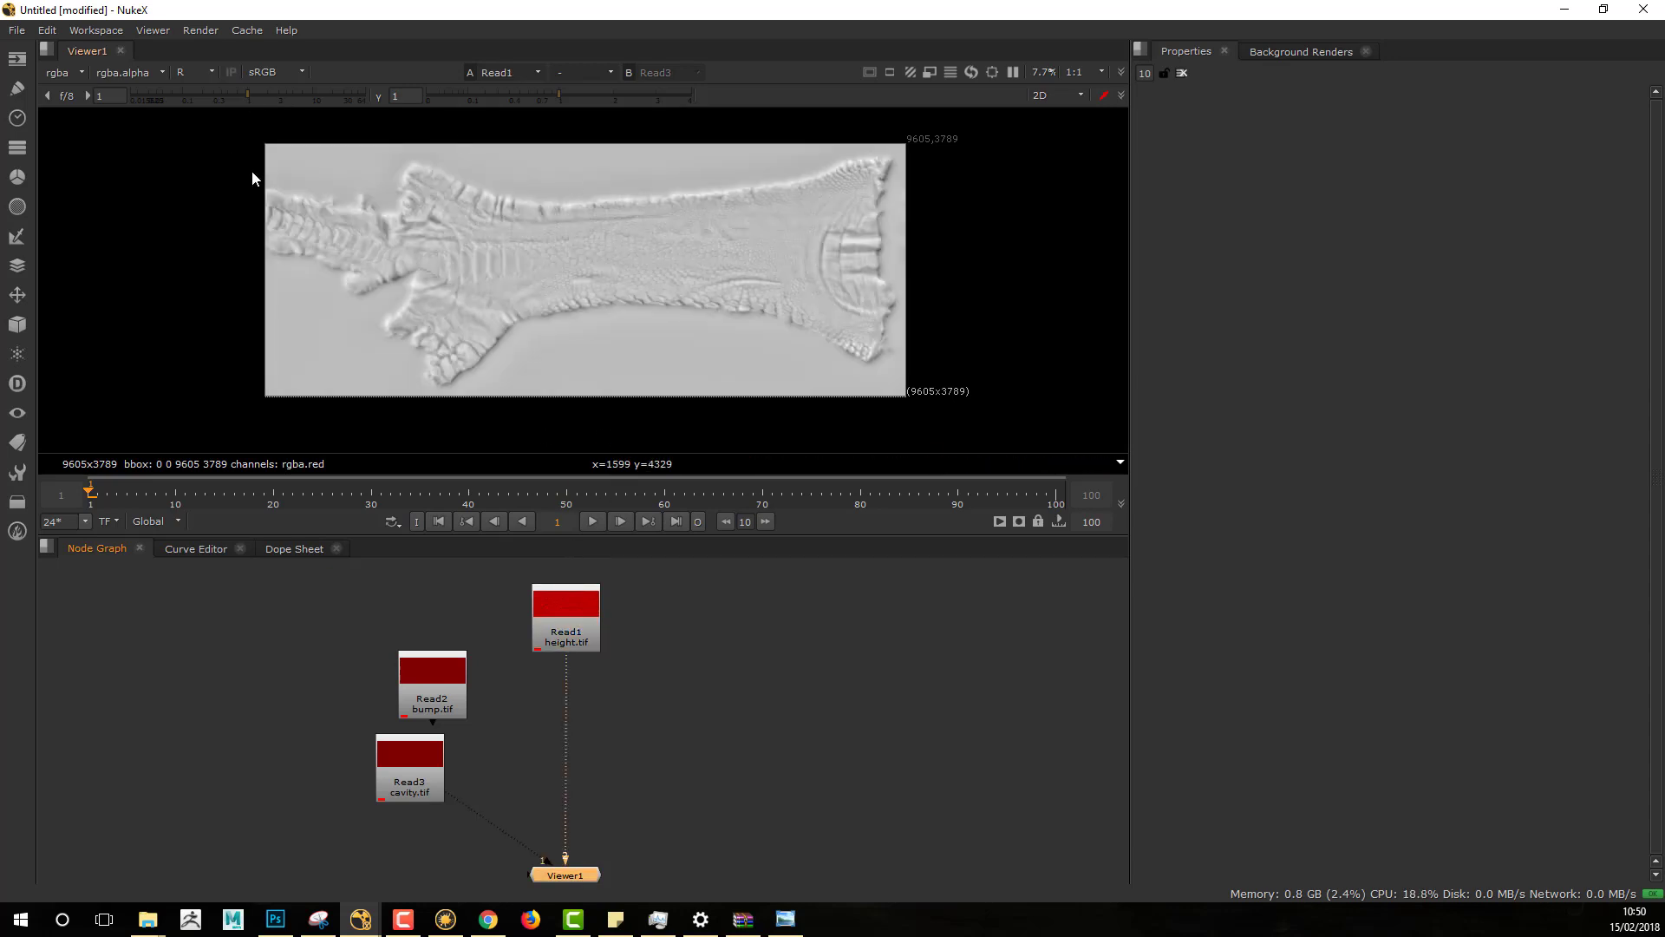
Step: Shift the bump.tif Read node slightly away from height.tif and reconnect it to viewer input 1
{"action": "mouse_move", "coordinate": [670, 731]}
{"action": "middle_mouse_down"}
{"action": "mouse_move", "coordinate": [694, 684]}
{"action": "mouse_move", "coordinate": [684, 722]}
{"action": "middle_mouse_up"}
{"action": "scroll", "coordinate": [684, 723], "scroll_direction": "down", "scroll_amount": 2}
{"action": "scroll", "coordinate": [686, 721], "scroll_direction": "up", "scroll_amount": 2}
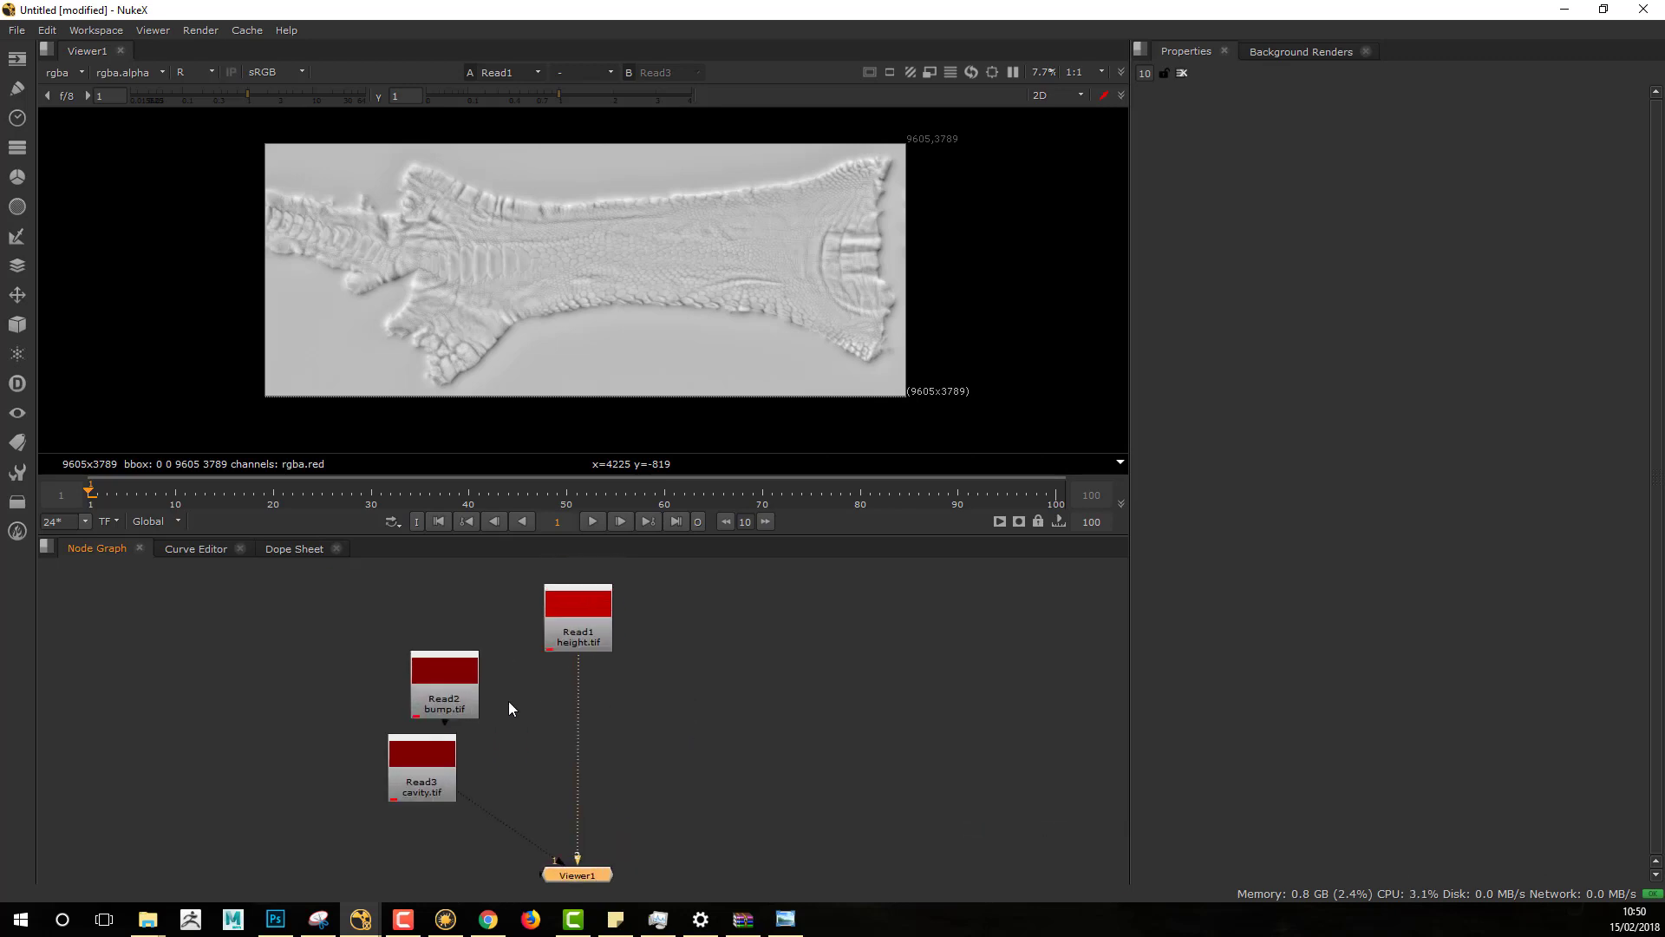
{"action": "left_click", "coordinate": [413, 693]}
{"action": "left_click_drag", "start_coordinate": [411, 689], "coordinate": [392, 686]}
{"action": "middle_click_drag", "start_coordinate": [668, 662], "coordinate": [682, 709]}
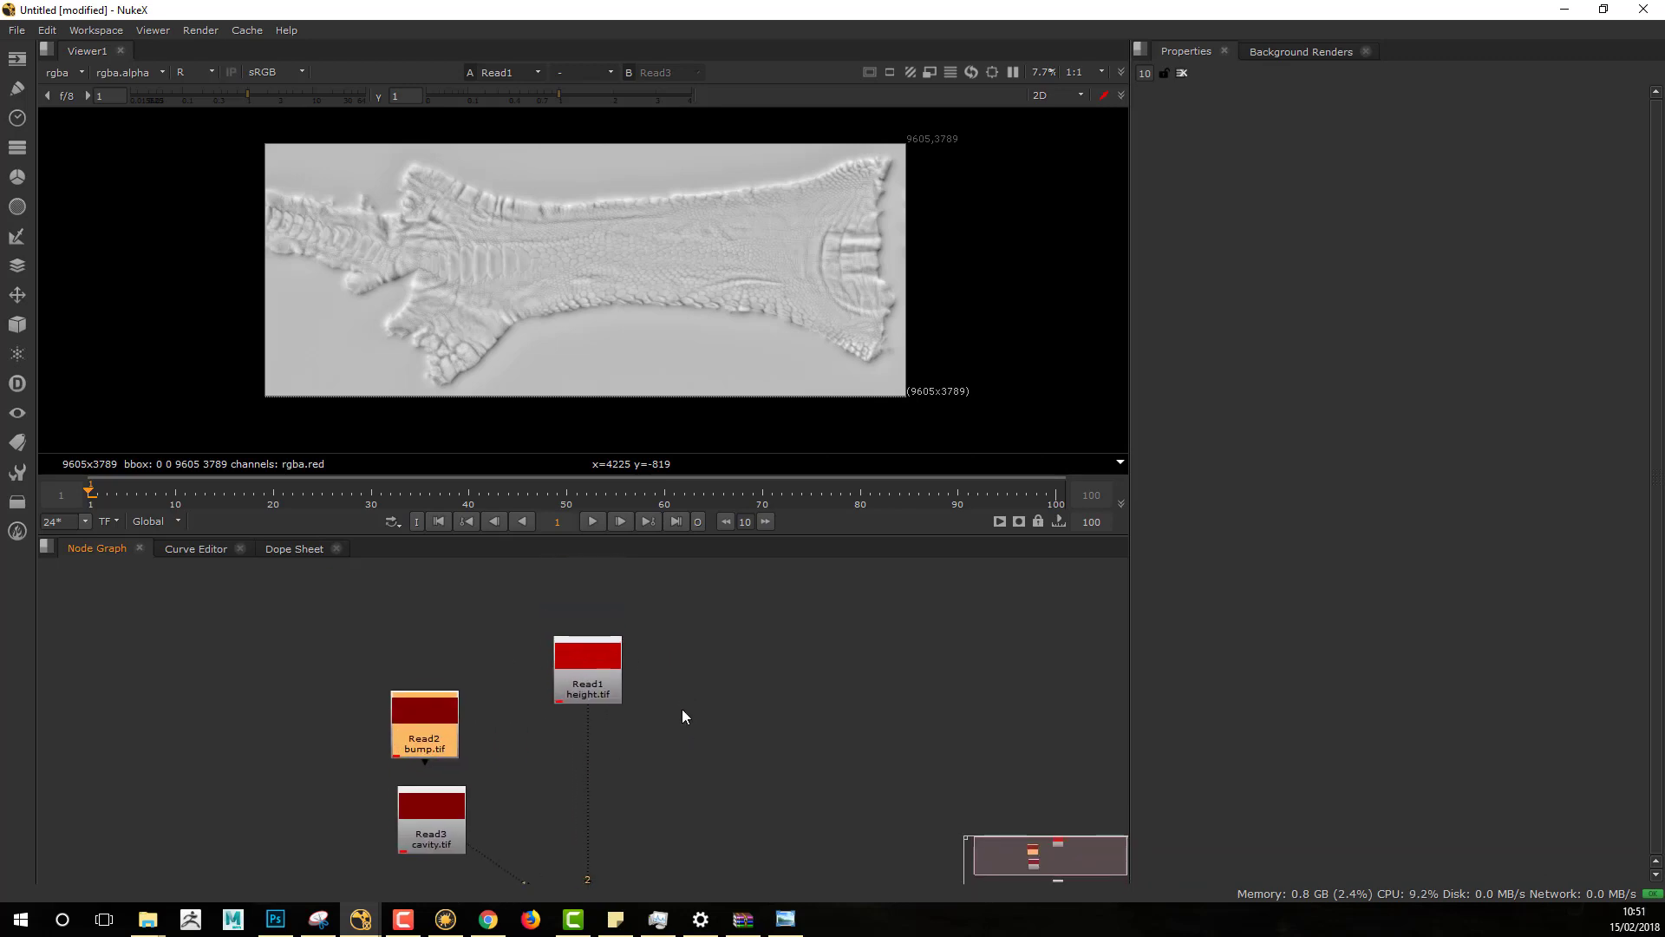
{"action": "scroll", "coordinate": [689, 704], "scroll_direction": "up", "scroll_amount": 3}
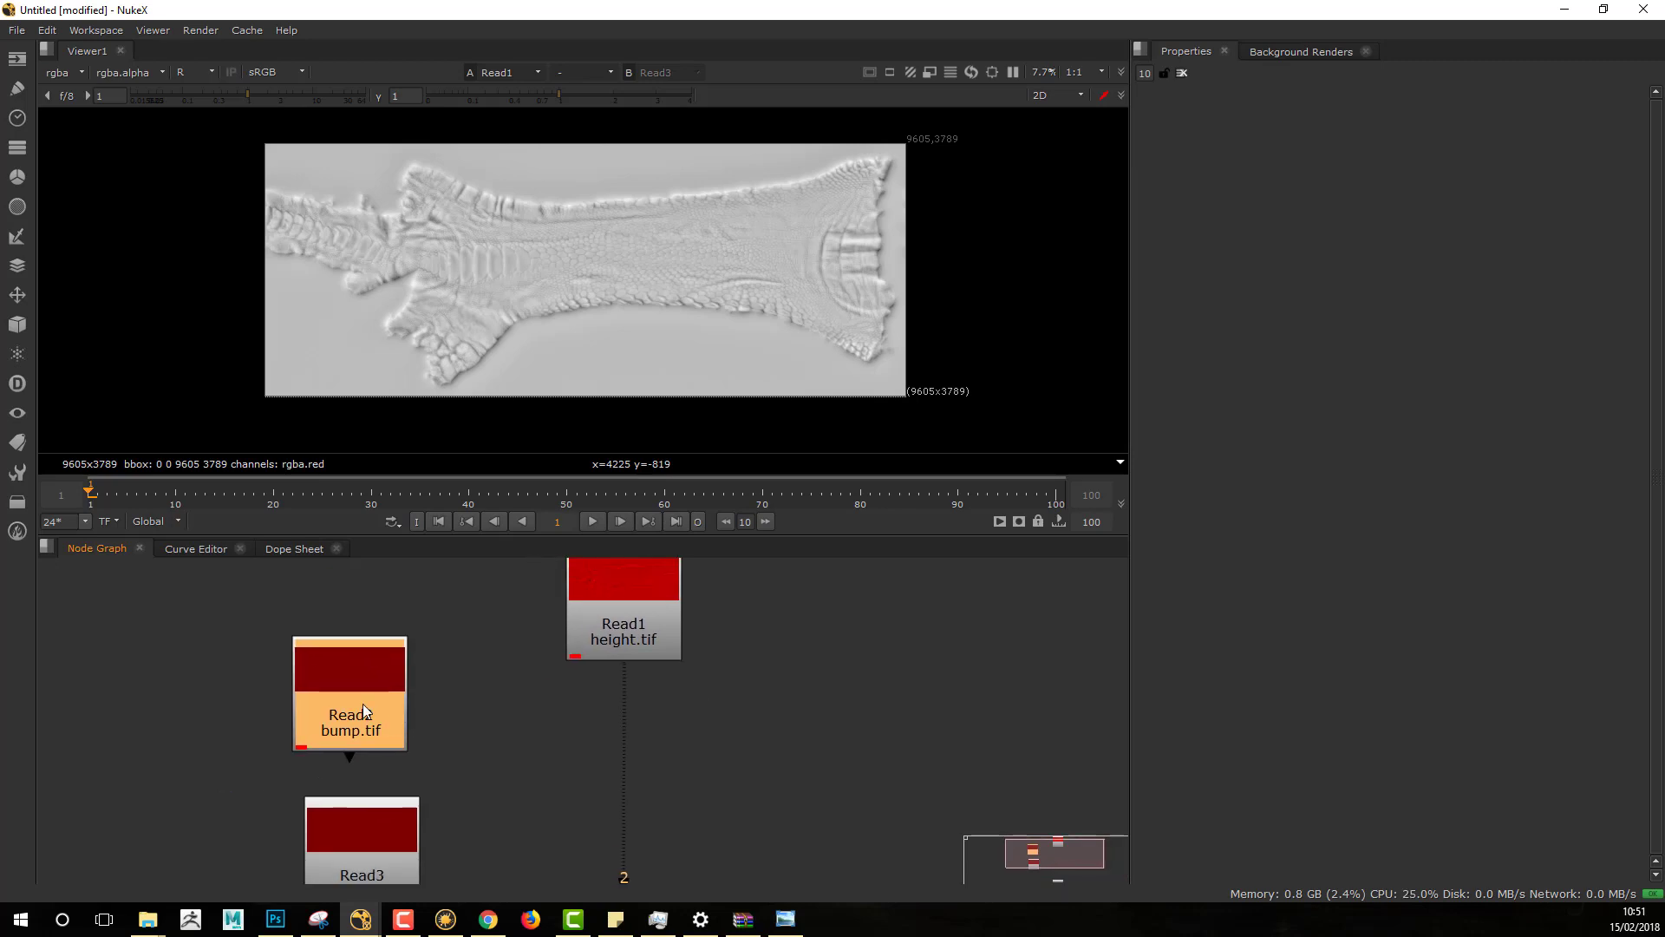
{"action": "key", "text": "1"}
Step: Compare the brightness of the bump and height maps up close by alternating between viewer inputs 1 and 2
{"action": "mouse_move", "coordinate": [530, 731]}
{"action": "middle_mouse_down"}
{"action": "mouse_move", "coordinate": [510, 762]}
{"action": "mouse_move", "coordinate": [528, 706]}
{"action": "mouse_move", "coordinate": [547, 749]}
{"action": "middle_mouse_up"}
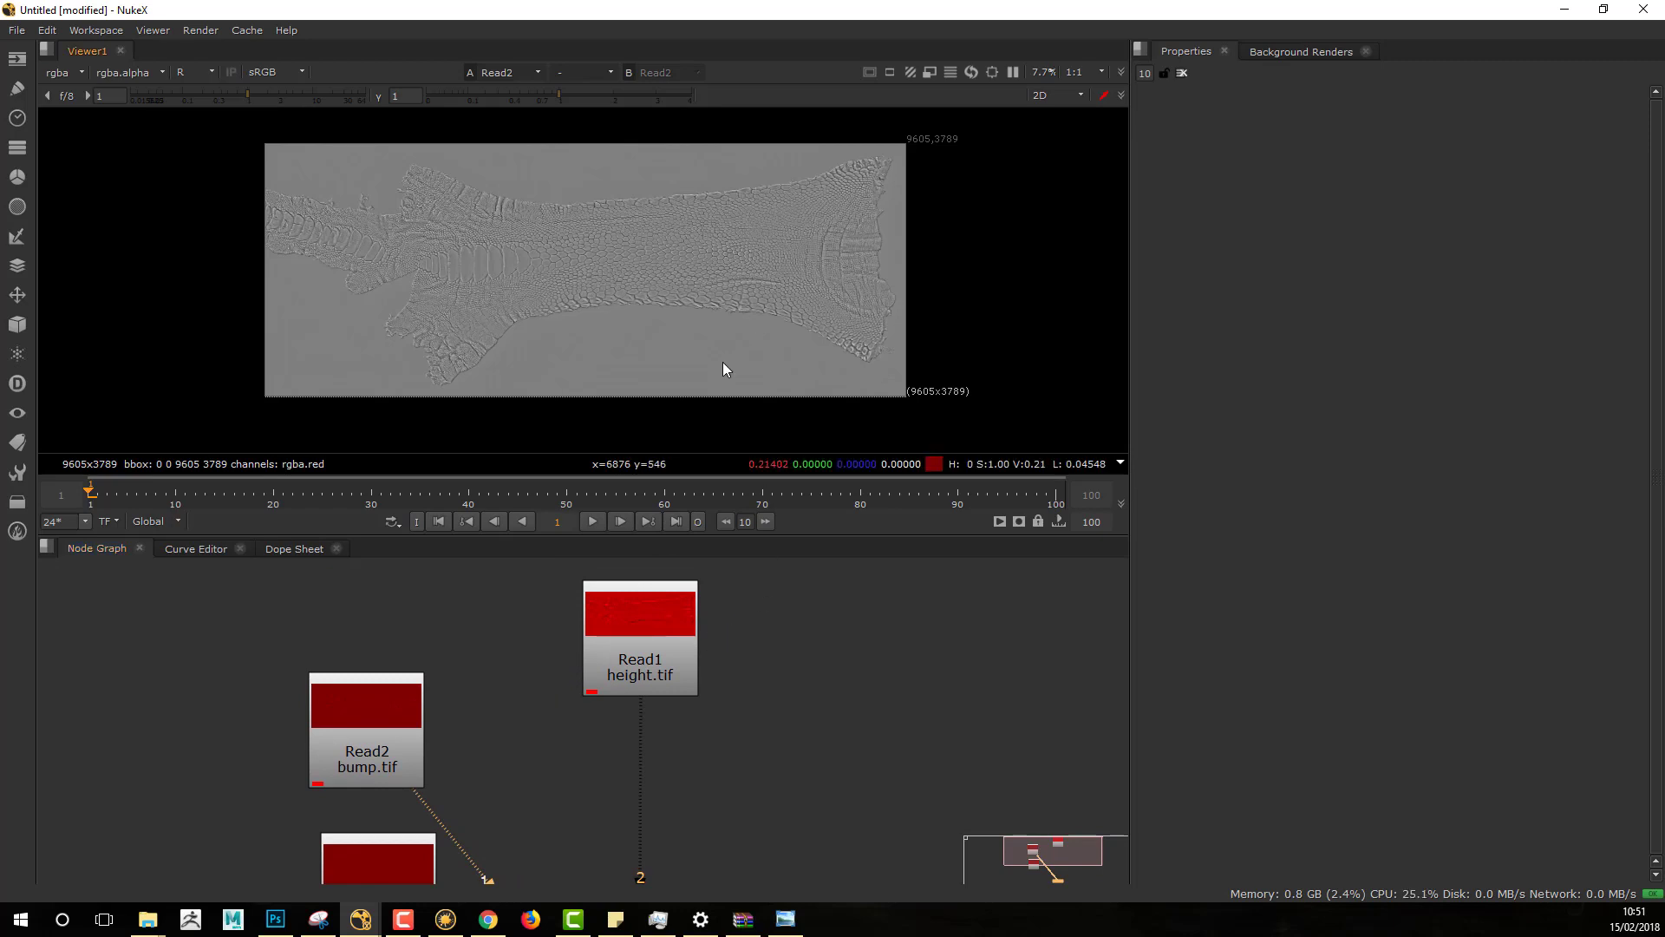
{"action": "scroll", "coordinate": [722, 362], "scroll_direction": "up", "scroll_amount": 2}
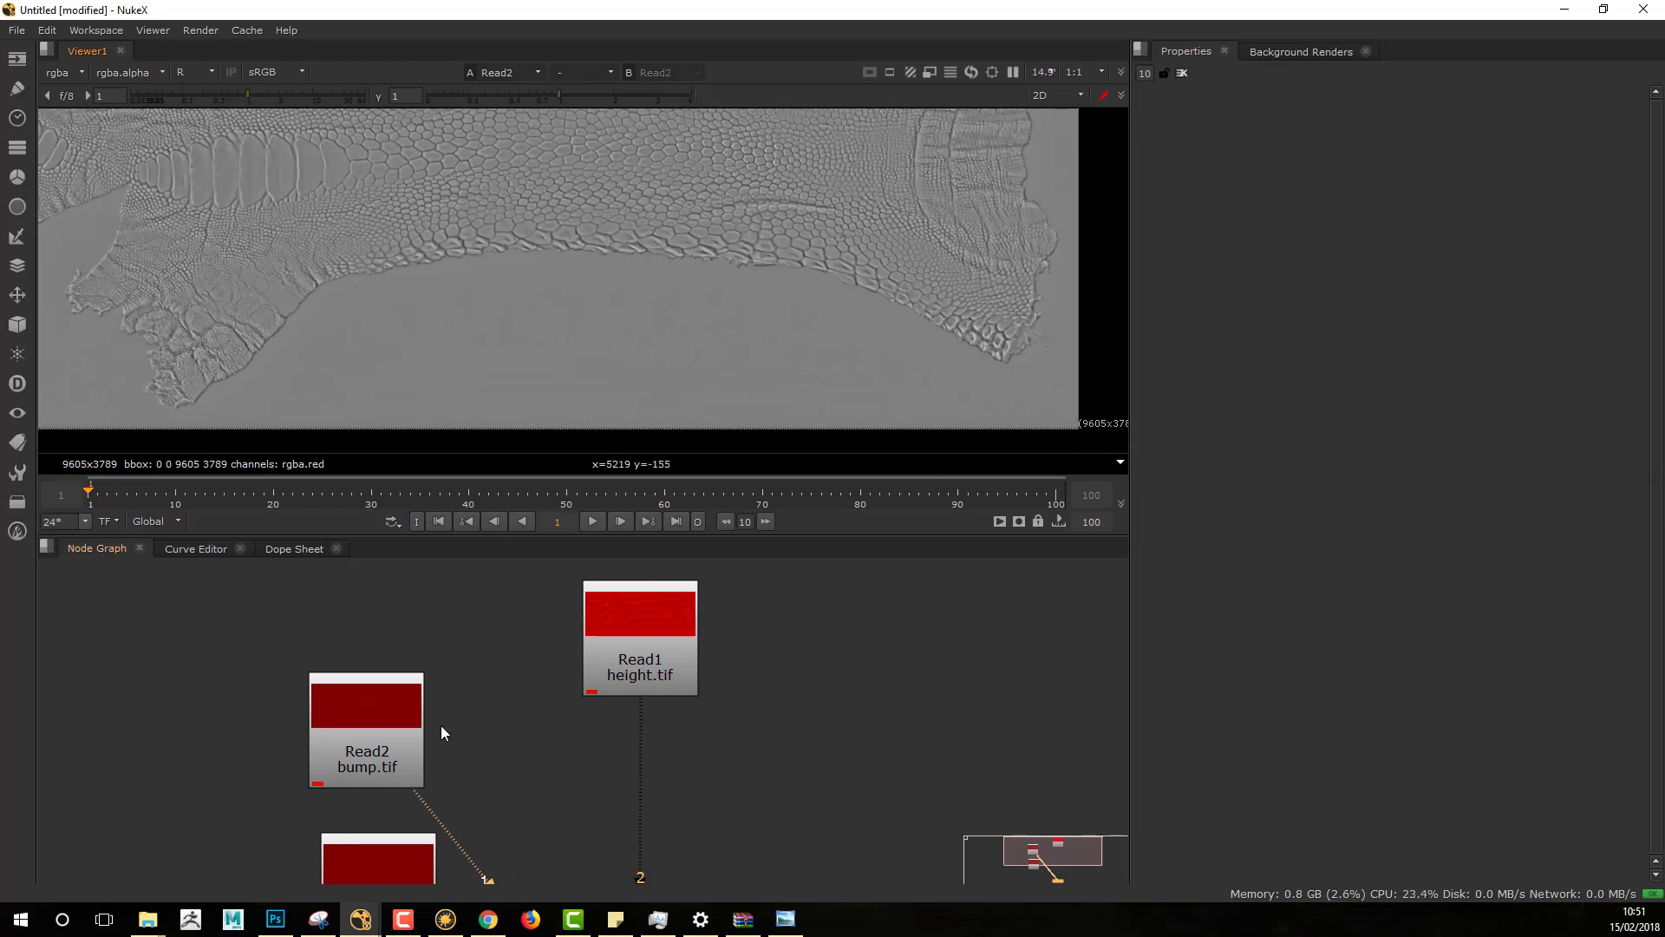
{"action": "key", "text": "2"}
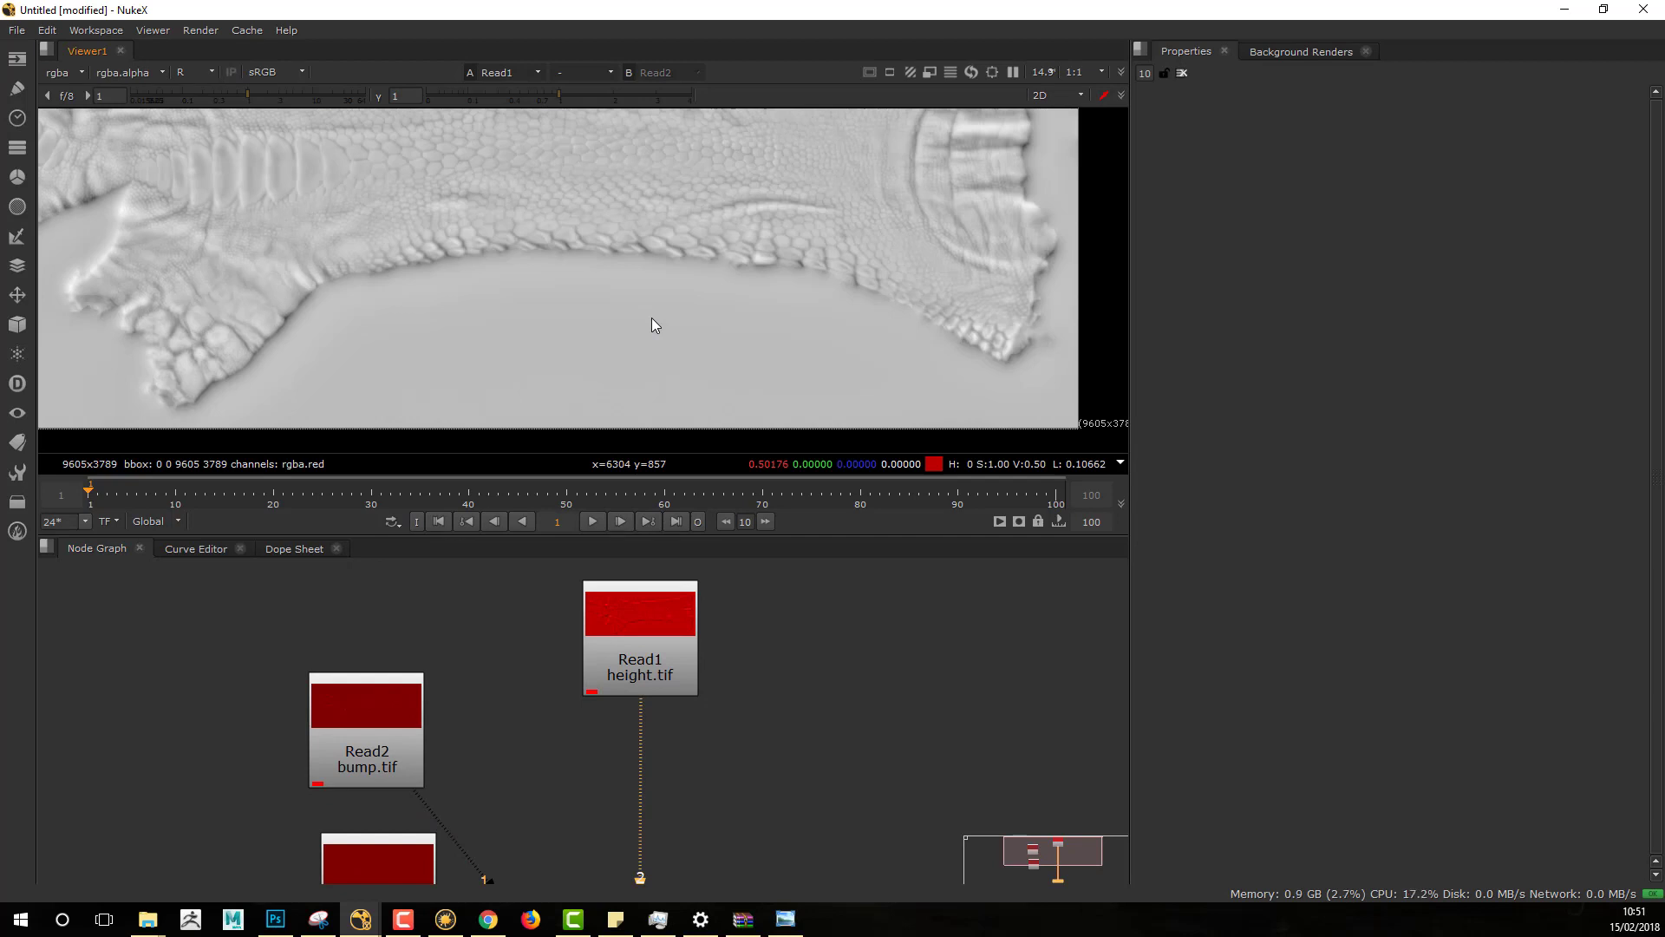
{"action": "key", "text": "1"}
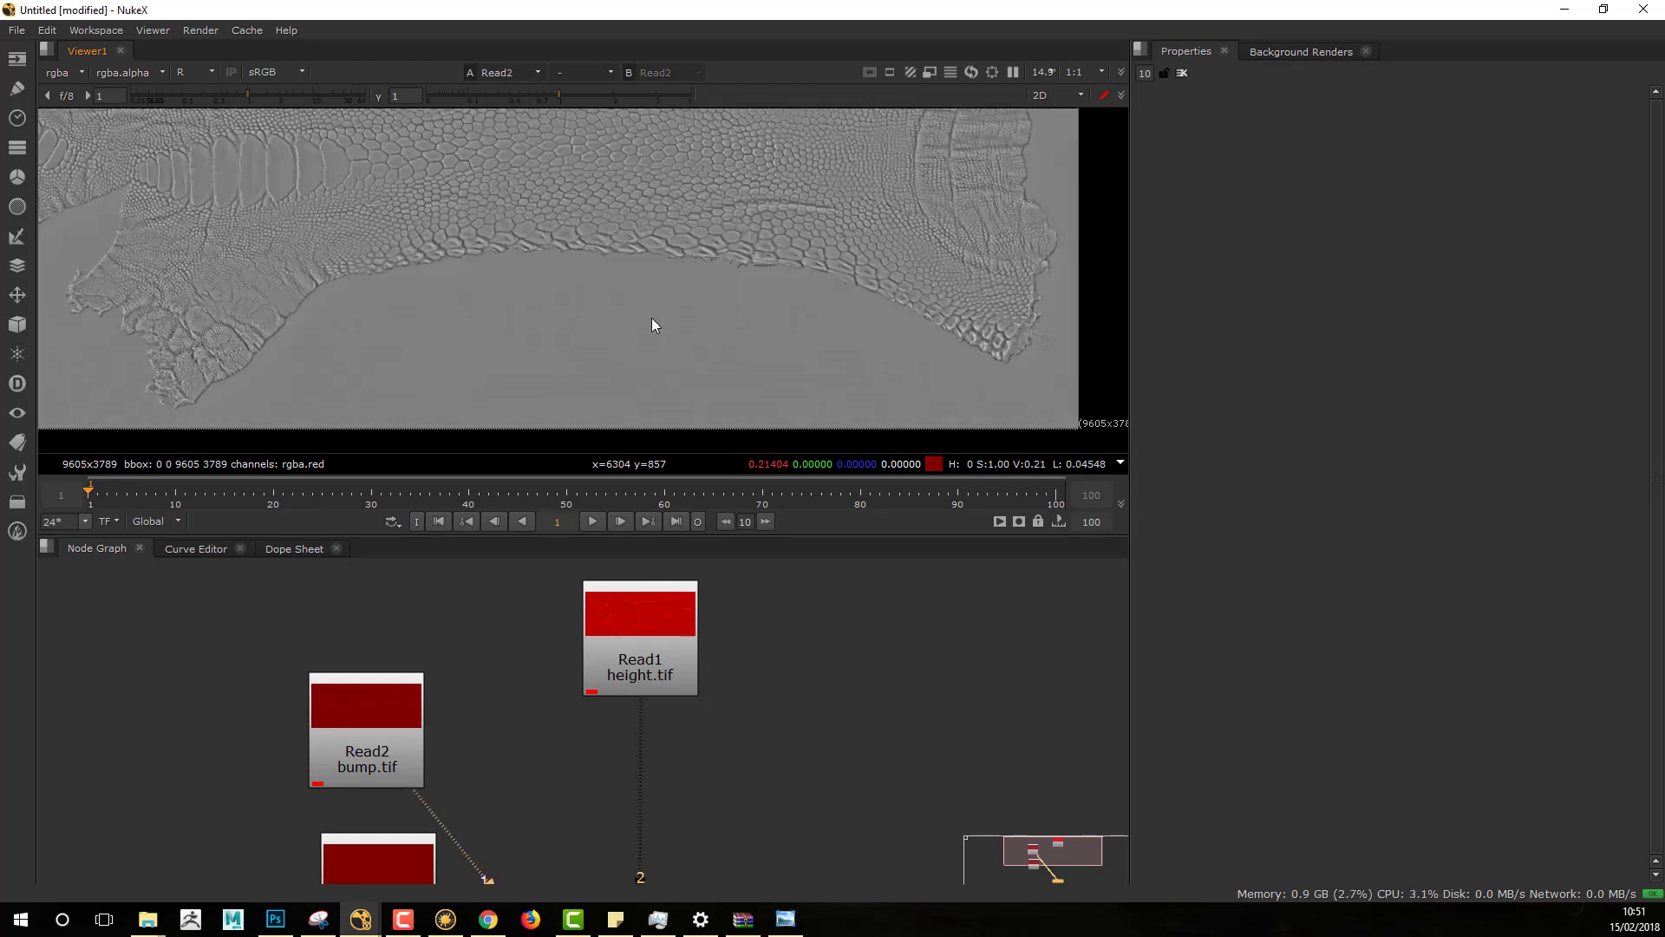
{"action": "key", "text": "2"}
{"action": "key", "text": "1"}
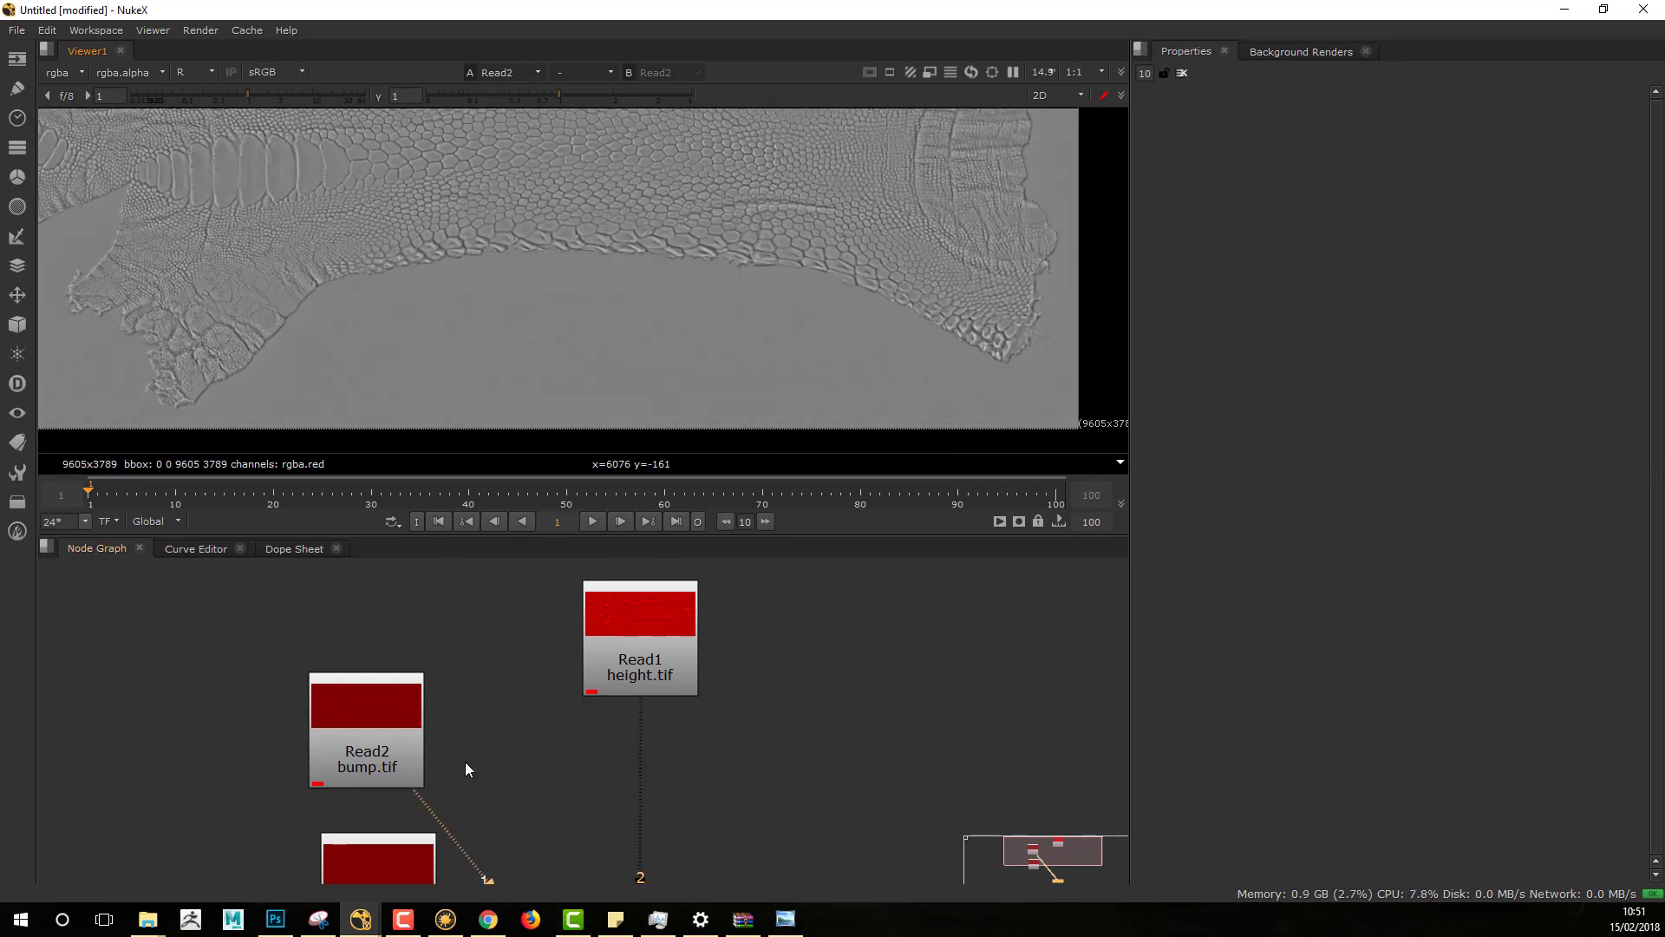
{"action": "middle_click_drag", "start_coordinate": [506, 751], "coordinate": [453, 774]}
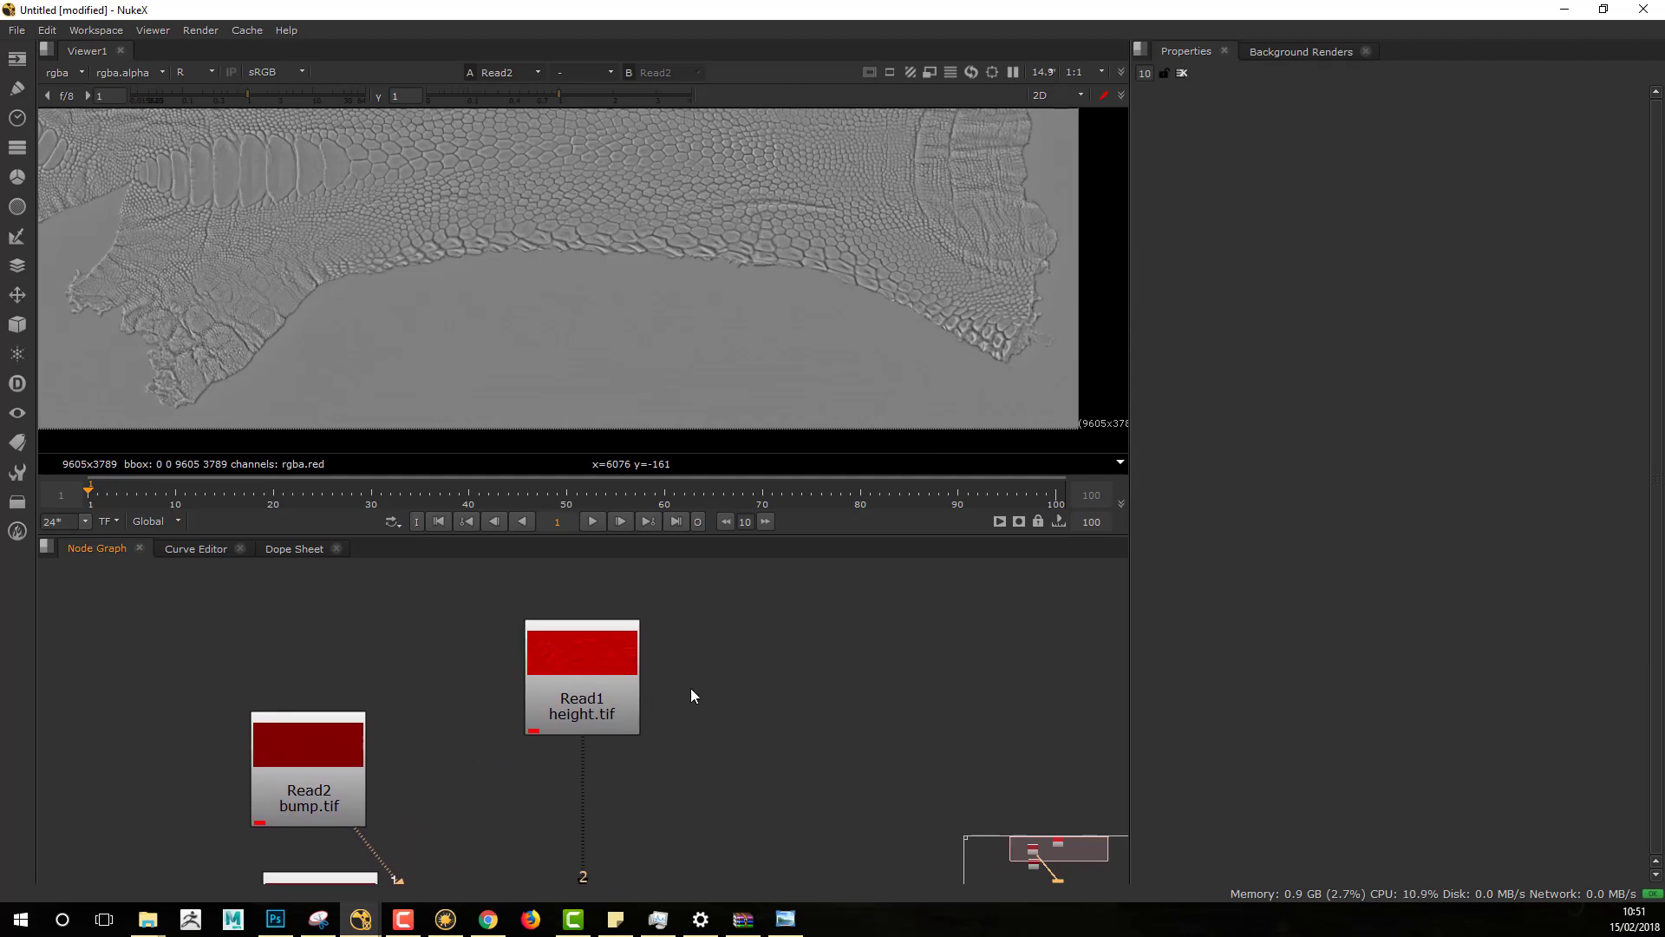
{"action": "key", "text": "2"}
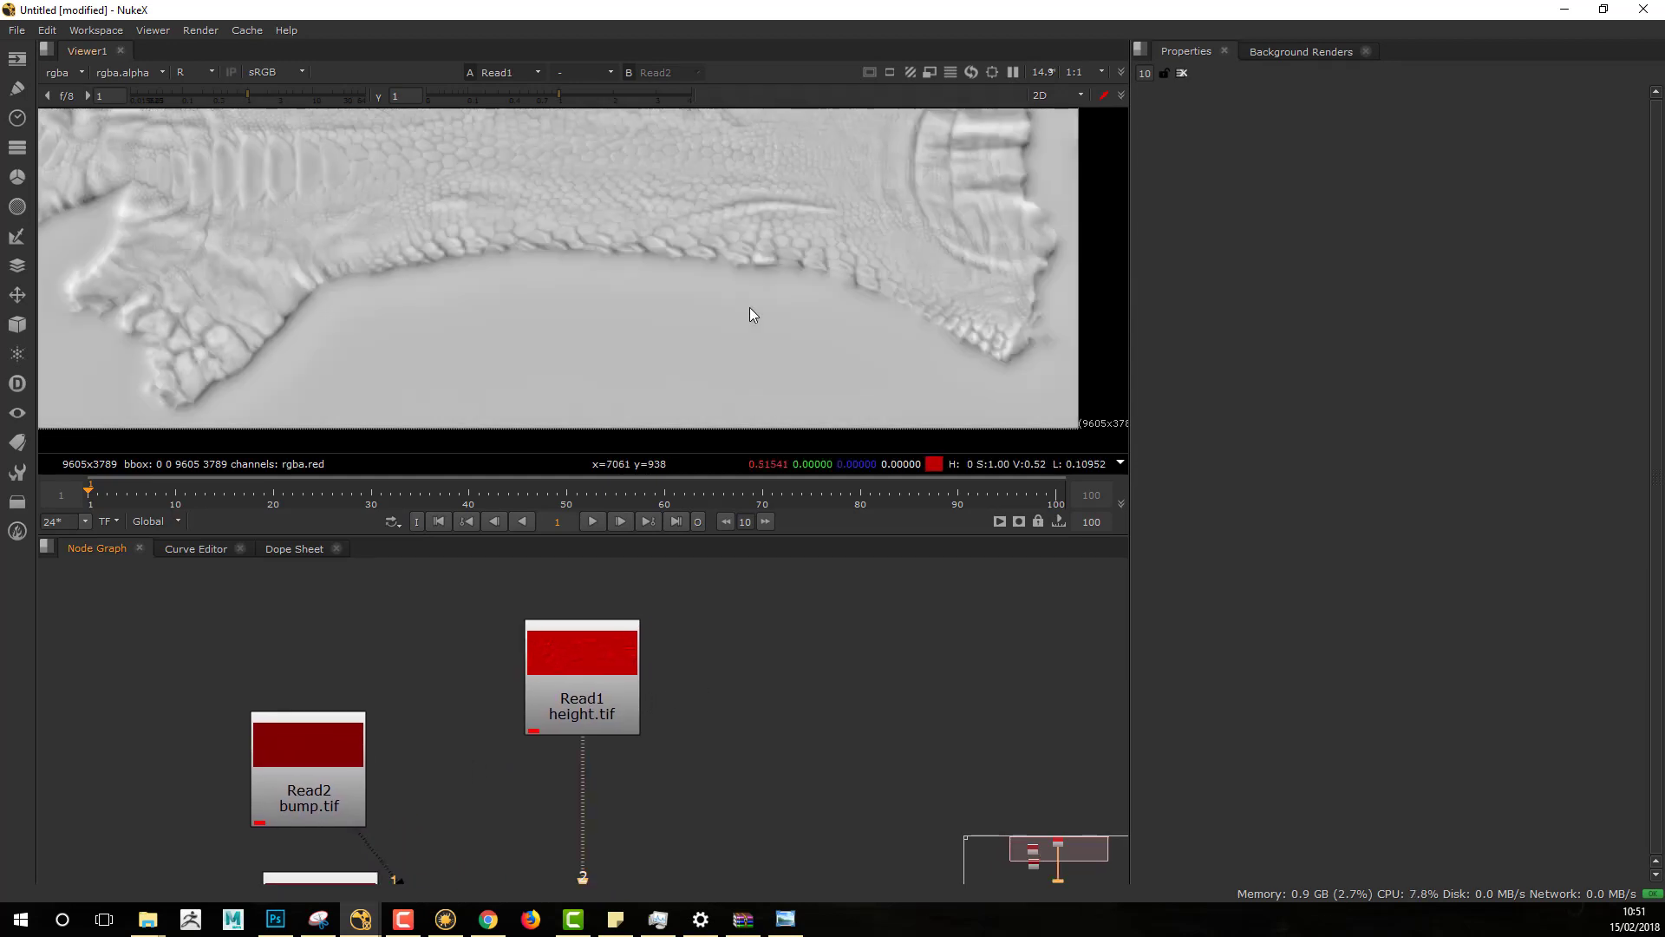
{"action": "key", "text": "1"}
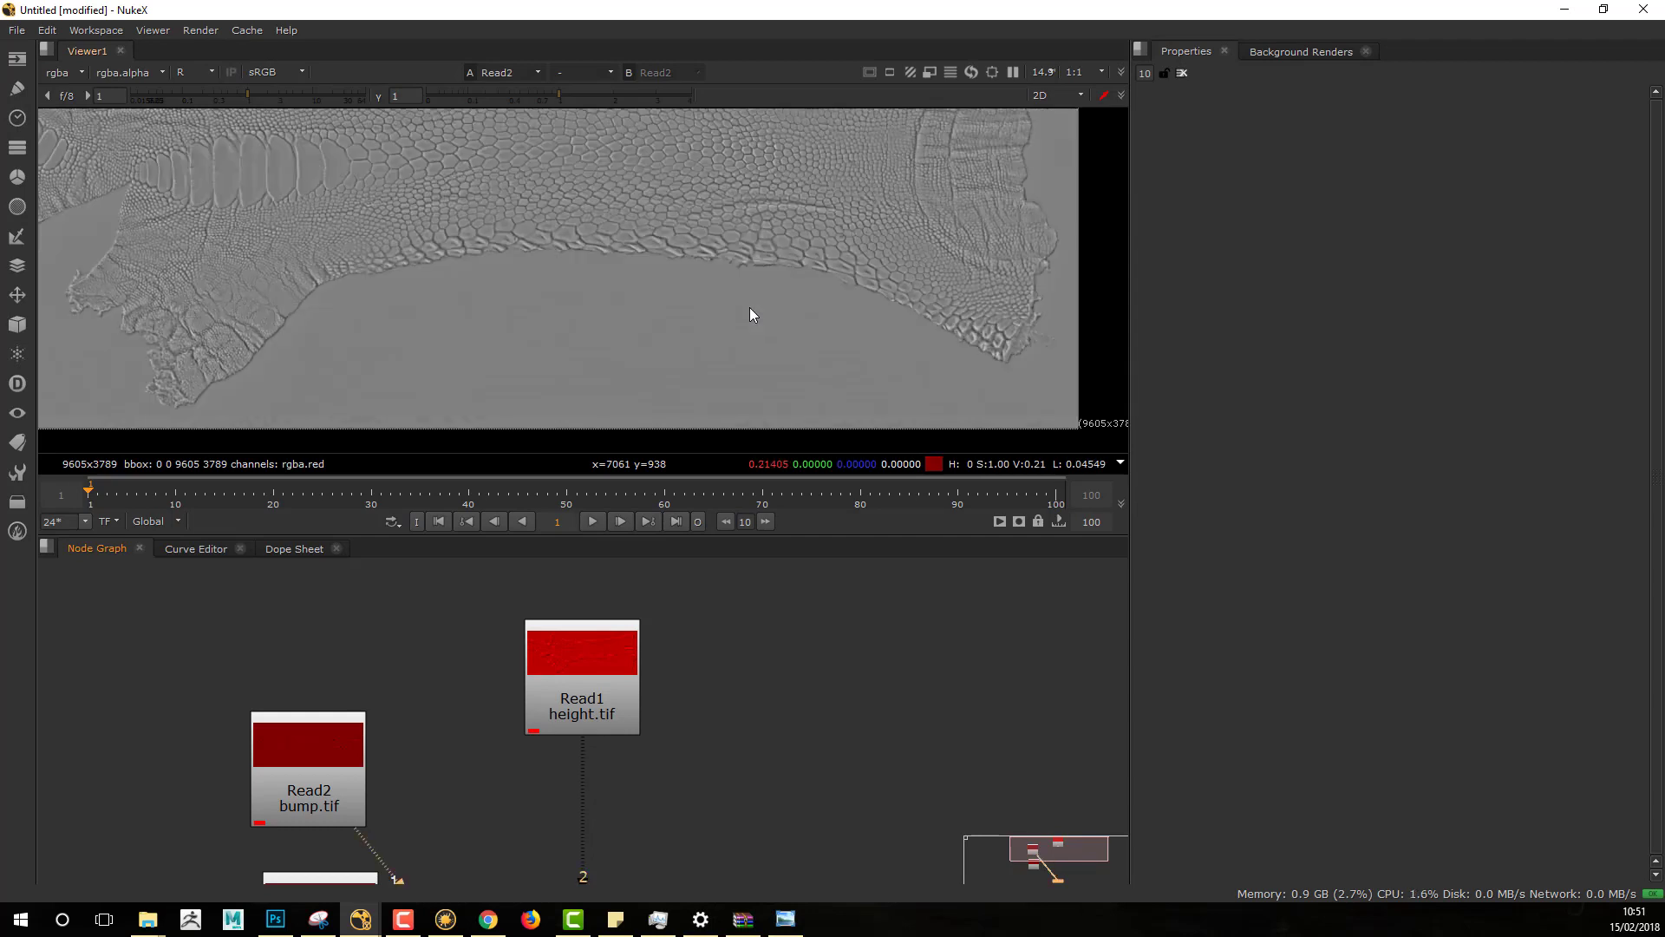
Step: Set the colorspace of the bump.tif Read node to linear
{"action": "double_click", "coordinate": [306, 779]}
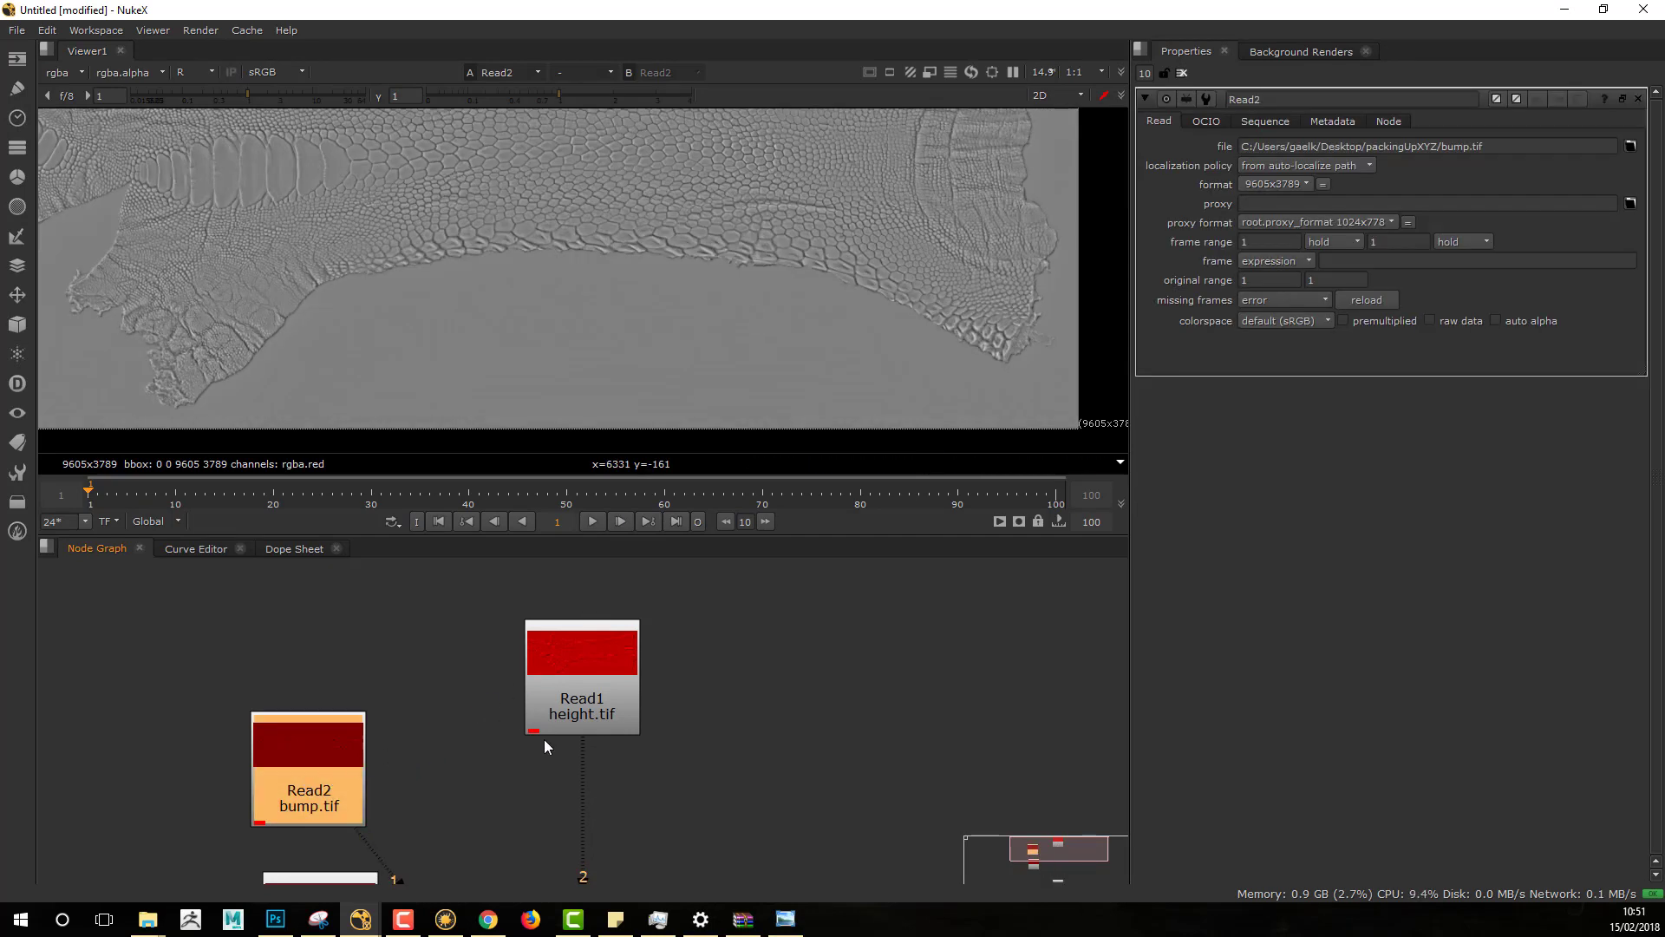
{"action": "scroll", "coordinate": [553, 767], "scroll_direction": "up", "scroll_amount": 1}
{"action": "middle_click_drag", "start_coordinate": [474, 757], "coordinate": [463, 718]}
{"action": "scroll", "coordinate": [483, 668], "scroll_direction": "down", "scroll_amount": 2}
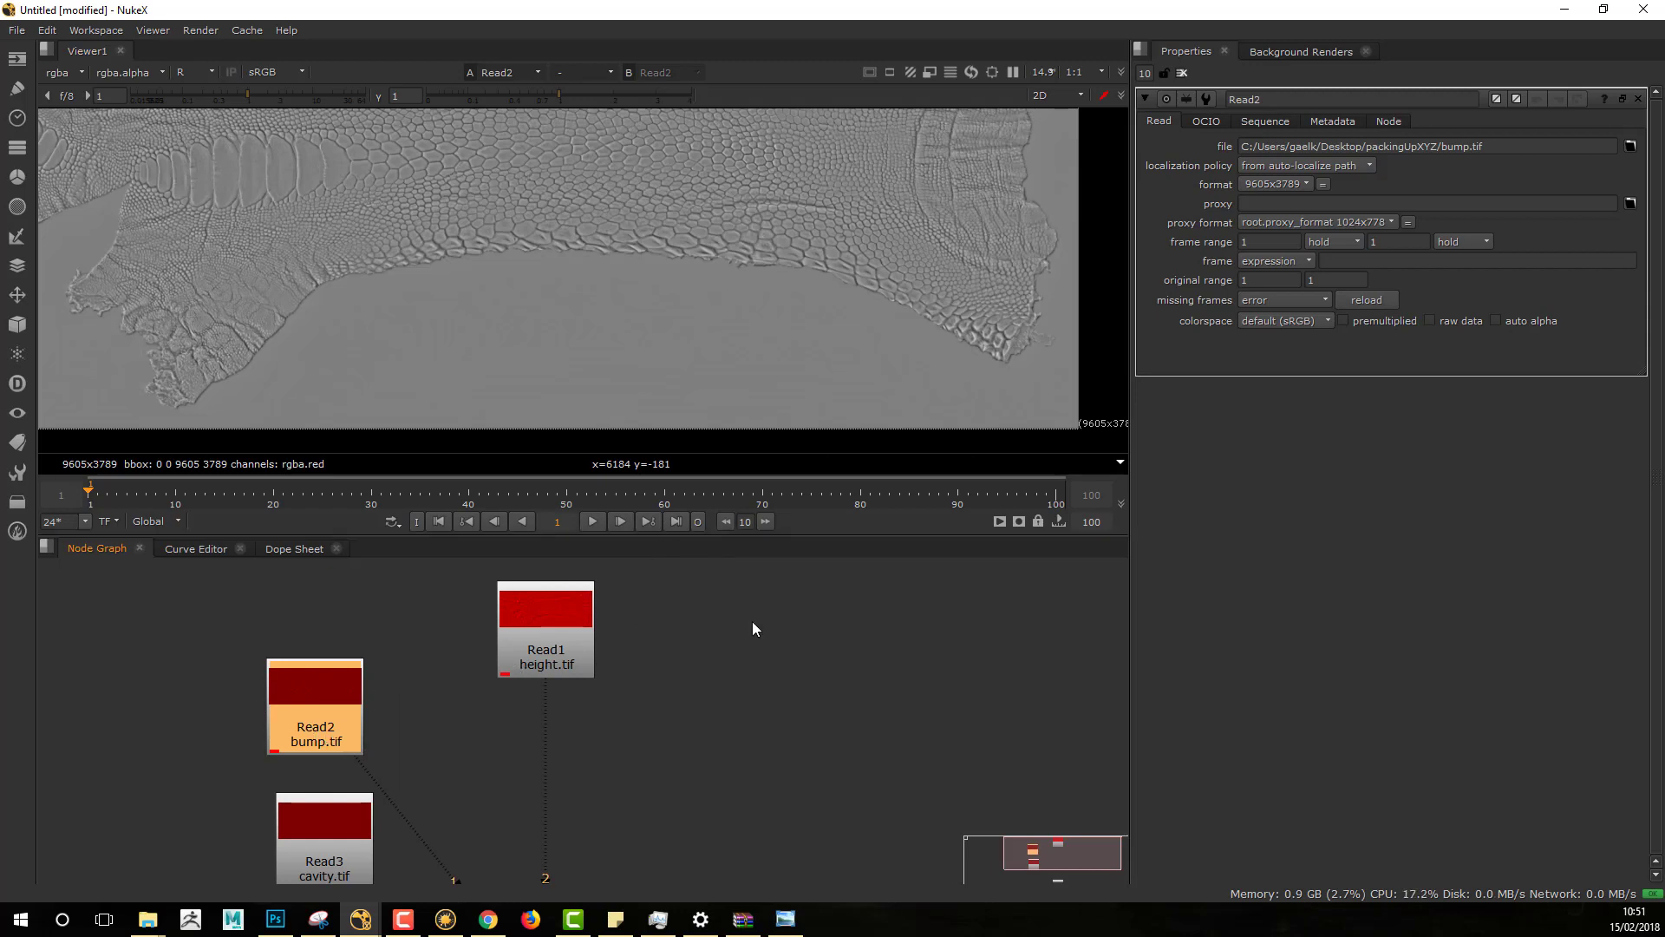
{"action": "left_click", "coordinate": [1255, 320]}
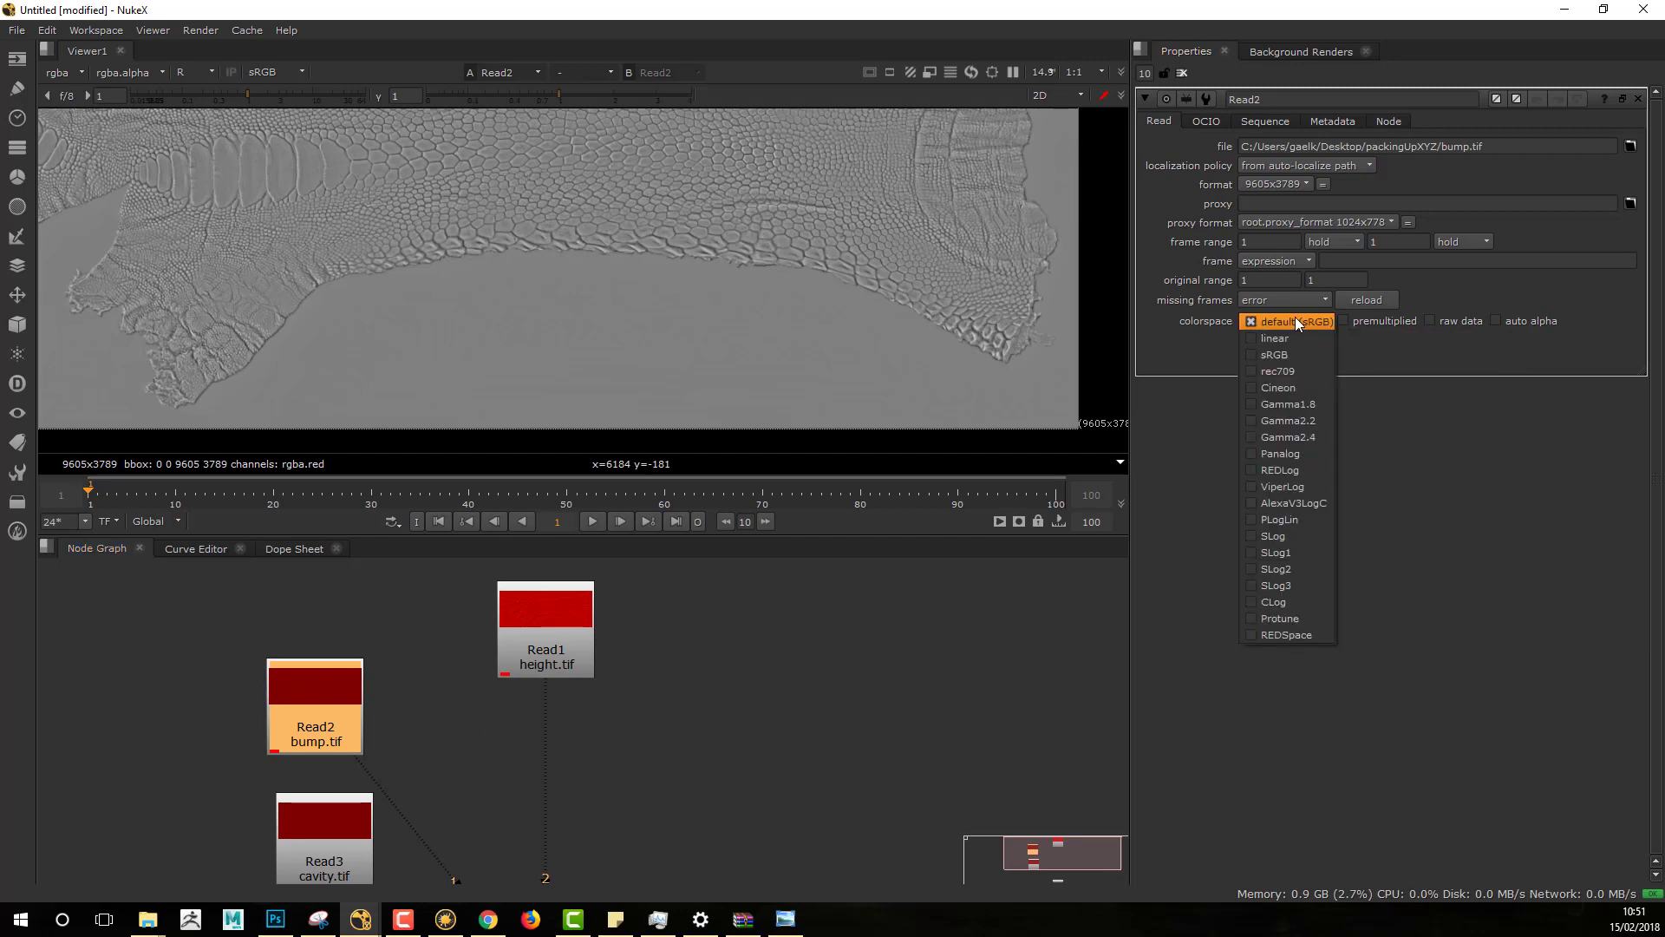
{"action": "left_click", "coordinate": [1308, 339]}
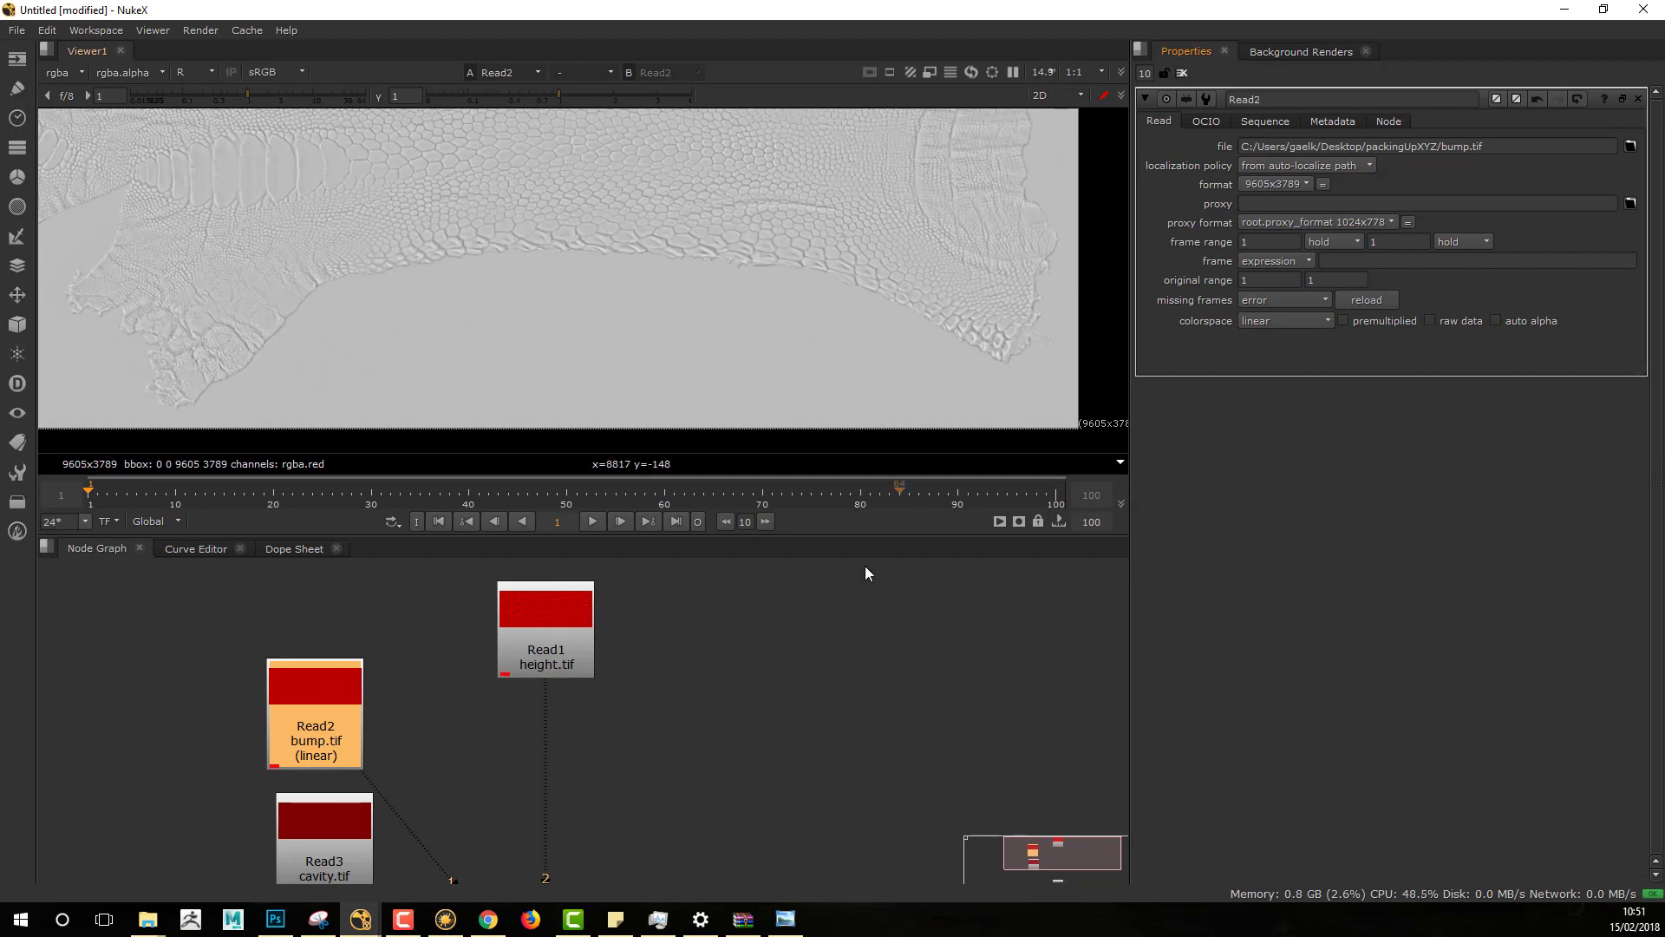
{"action": "middle_click_drag", "start_coordinate": [800, 664], "coordinate": [862, 655]}
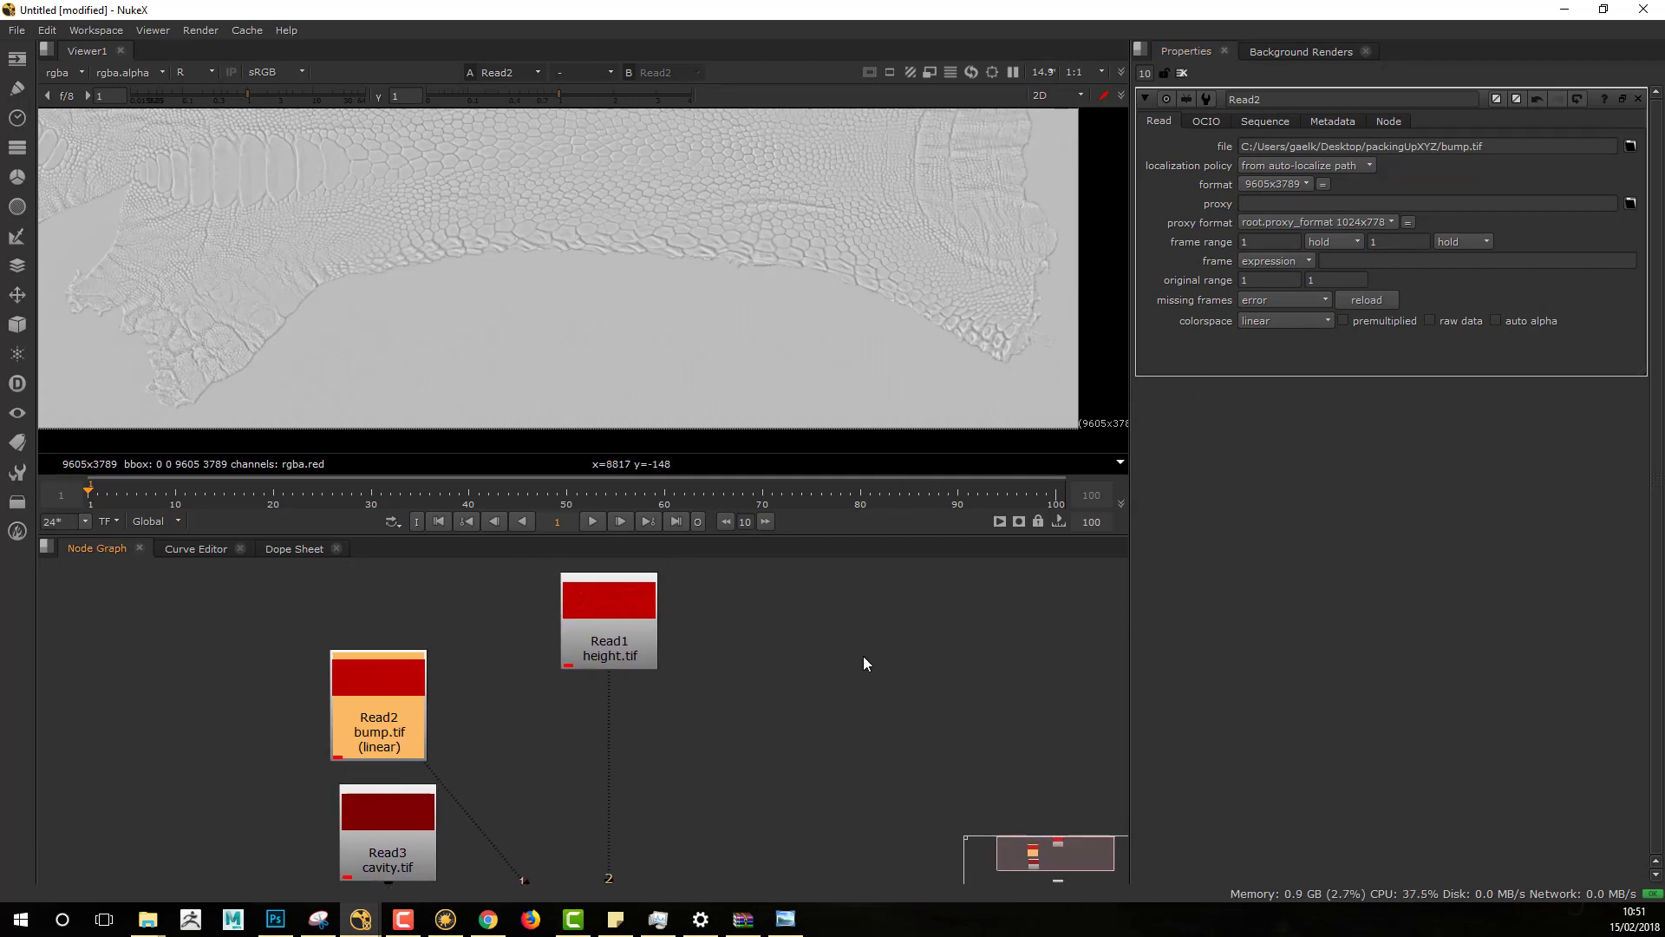
{"action": "left_click", "coordinate": [716, 279]}
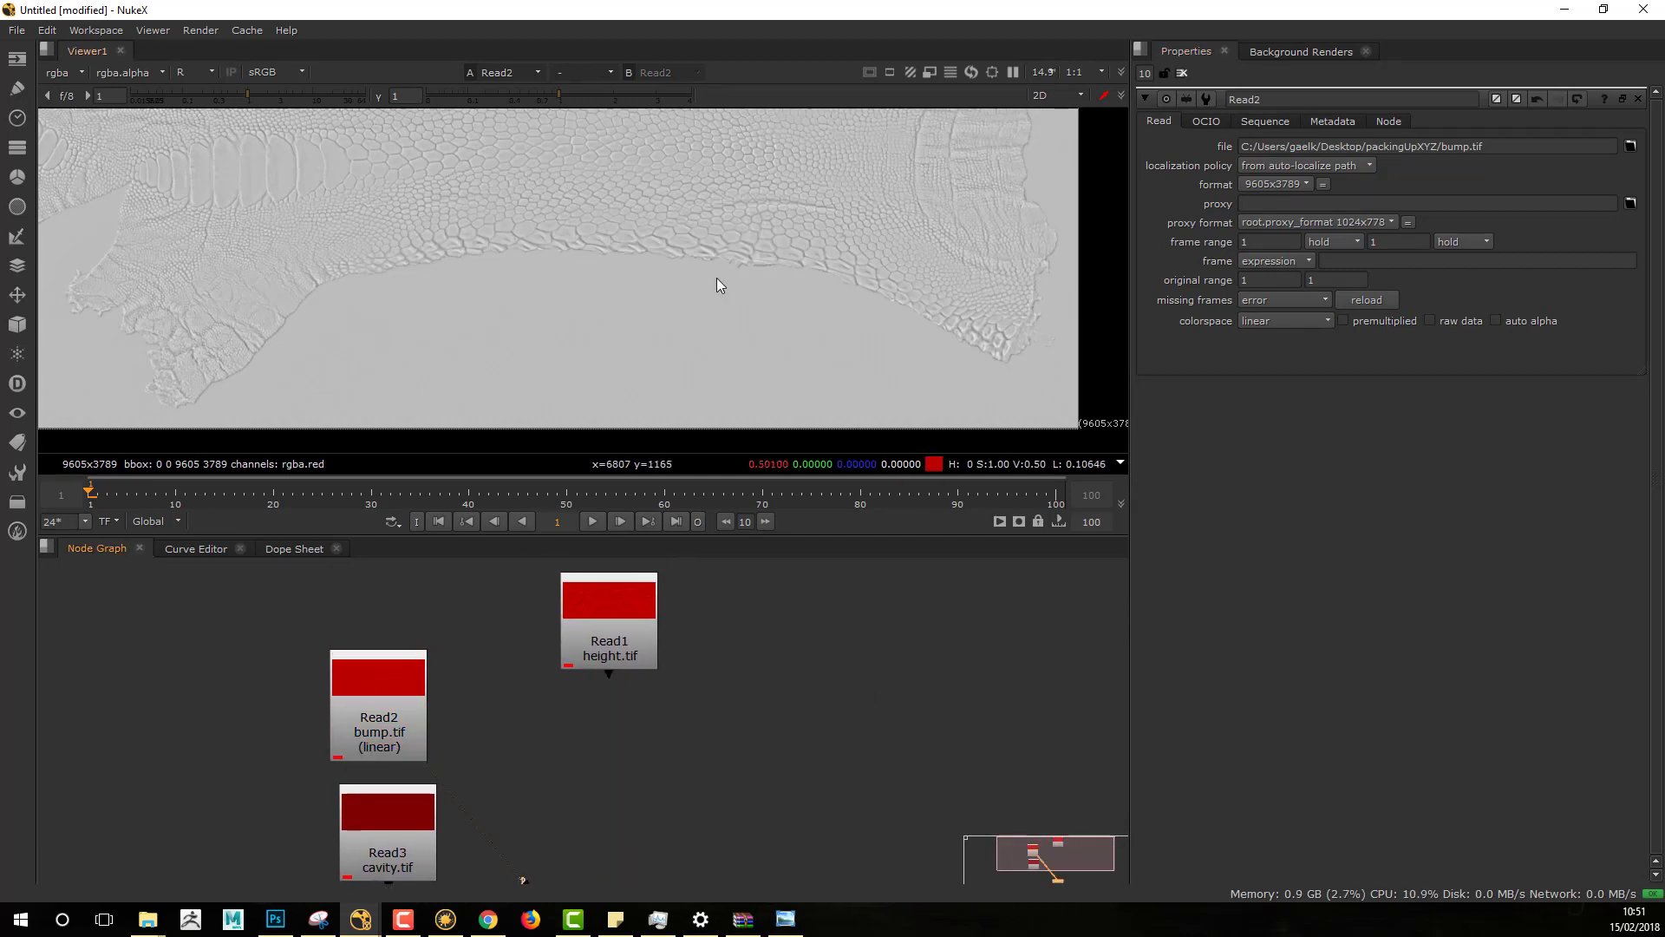
Step: Set the colorspace of the cavity.tif Read node to linear
{"action": "middle_click_drag", "start_coordinate": [756, 723], "coordinate": [783, 610]}
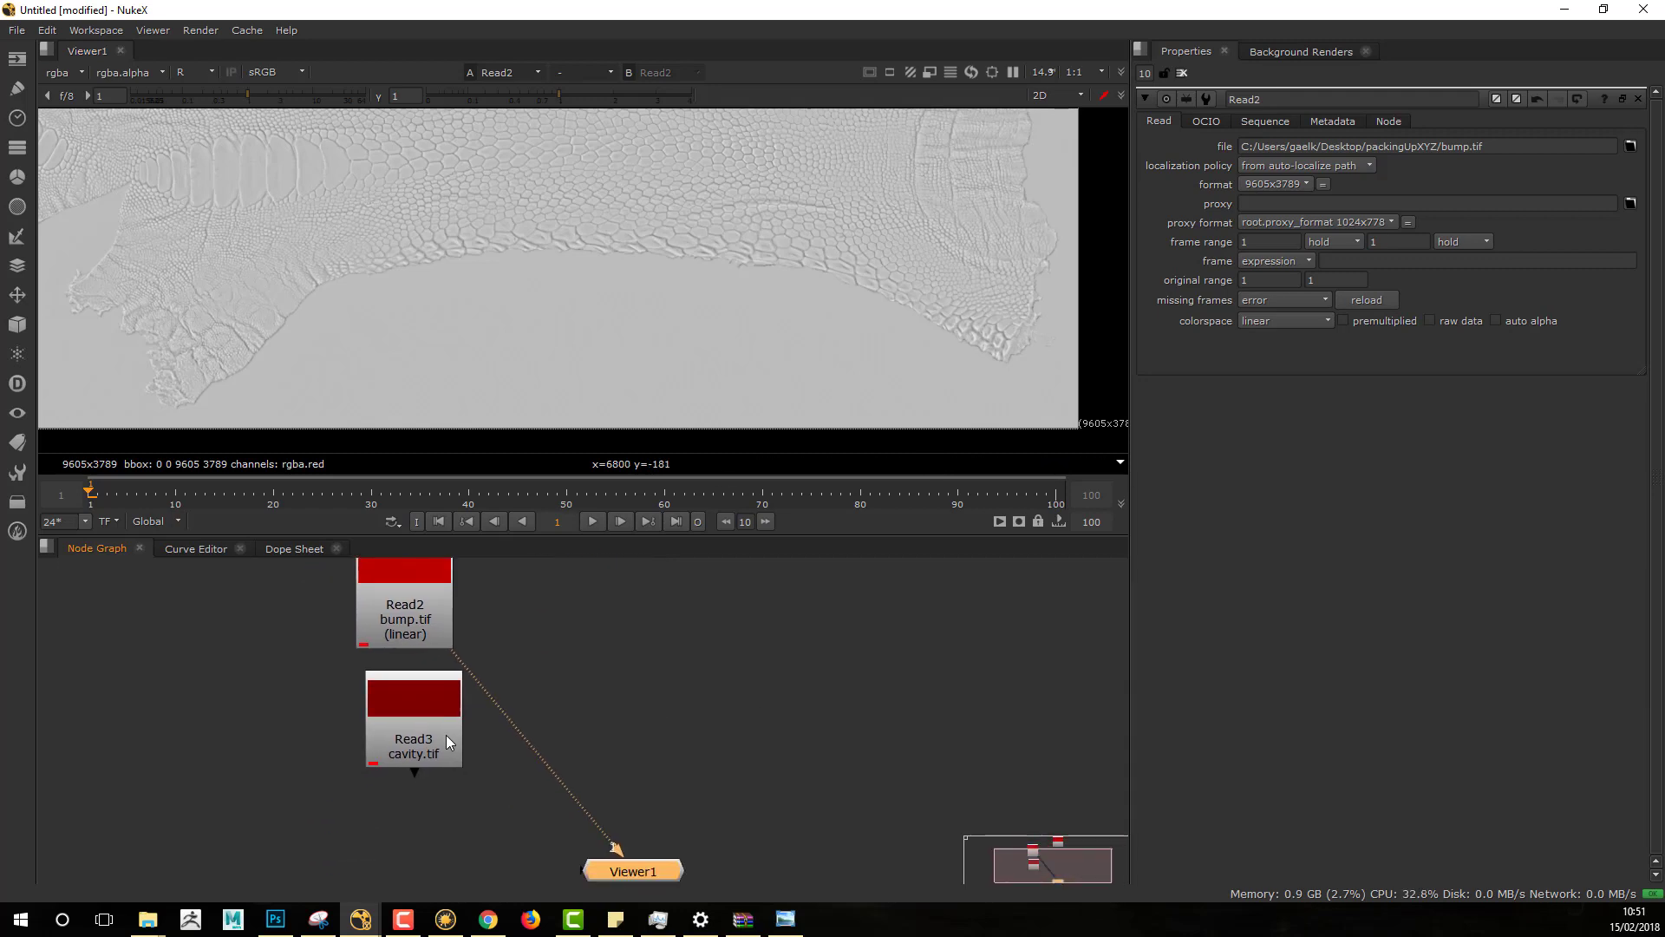
{"action": "left_click", "coordinate": [383, 721]}
{"action": "double_click", "coordinate": [383, 722]}
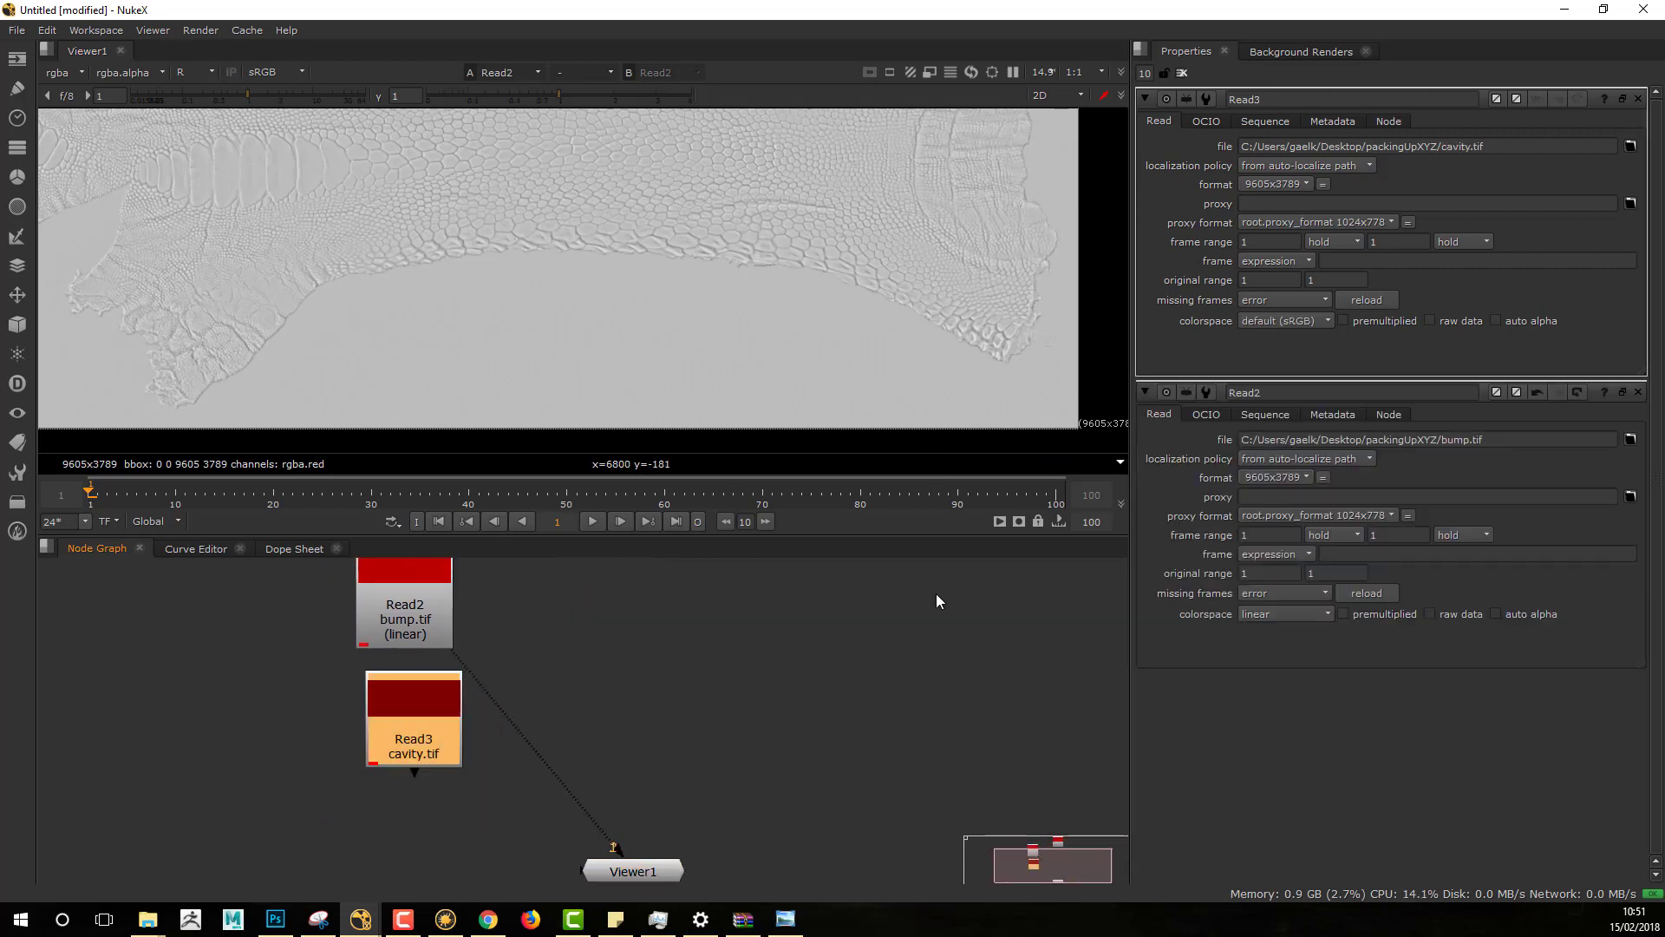
{"action": "left_click", "coordinate": [1266, 319]}
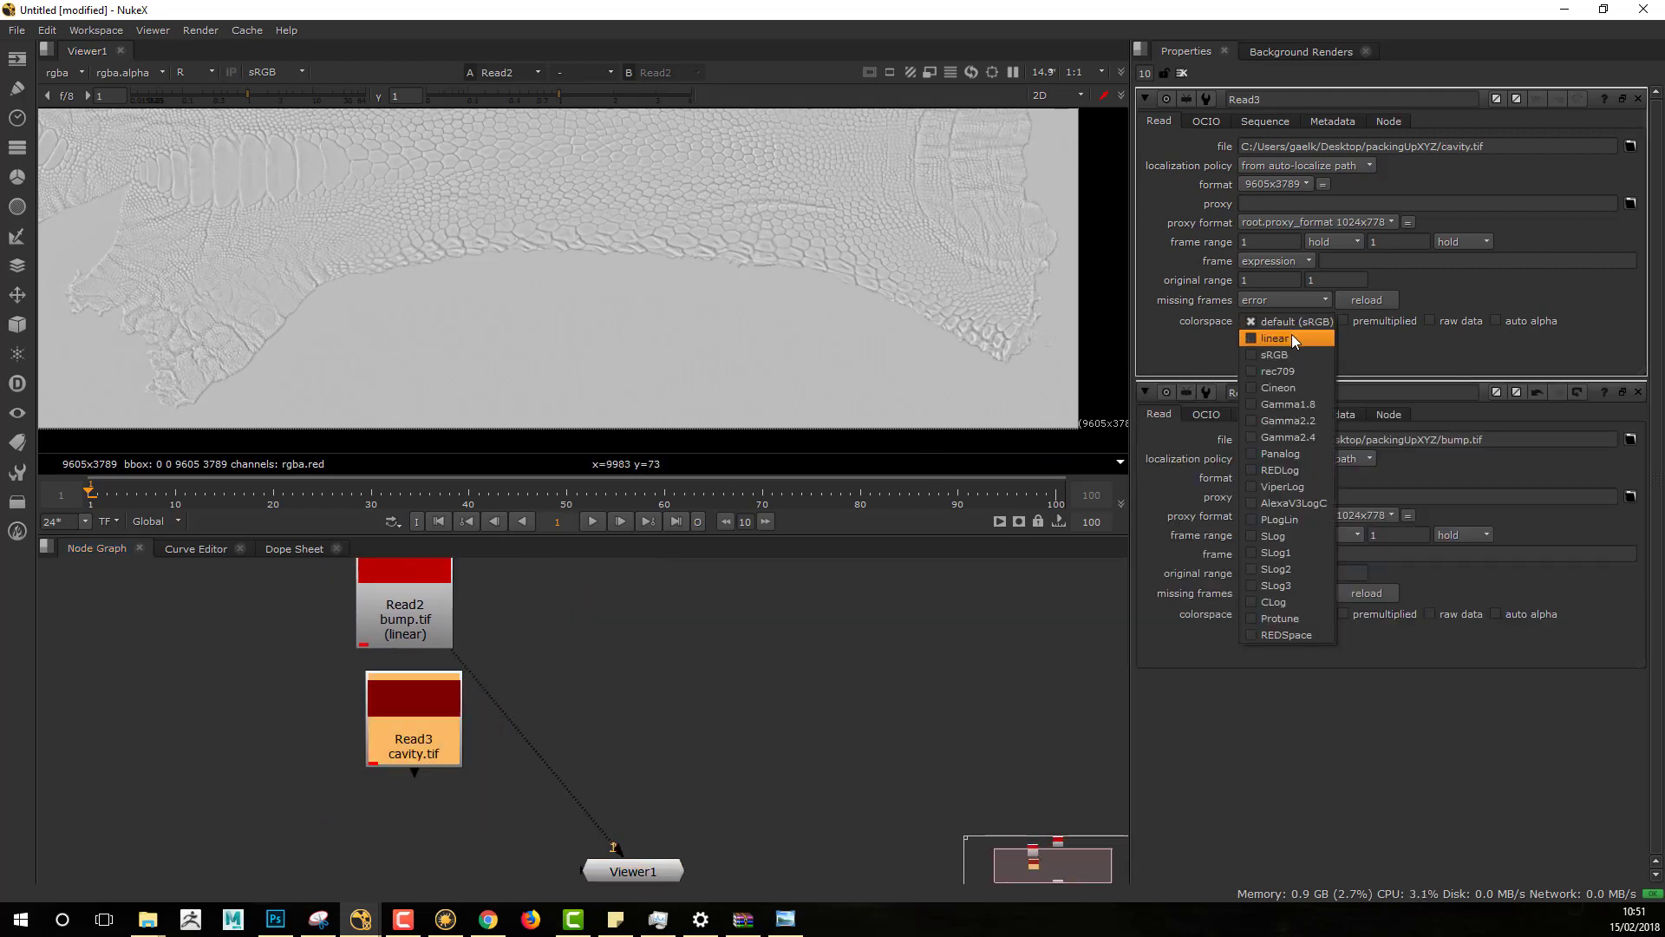
{"action": "left_click", "coordinate": [1292, 337]}
{"action": "middle_click_drag", "start_coordinate": [762, 723], "coordinate": [773, 722]}
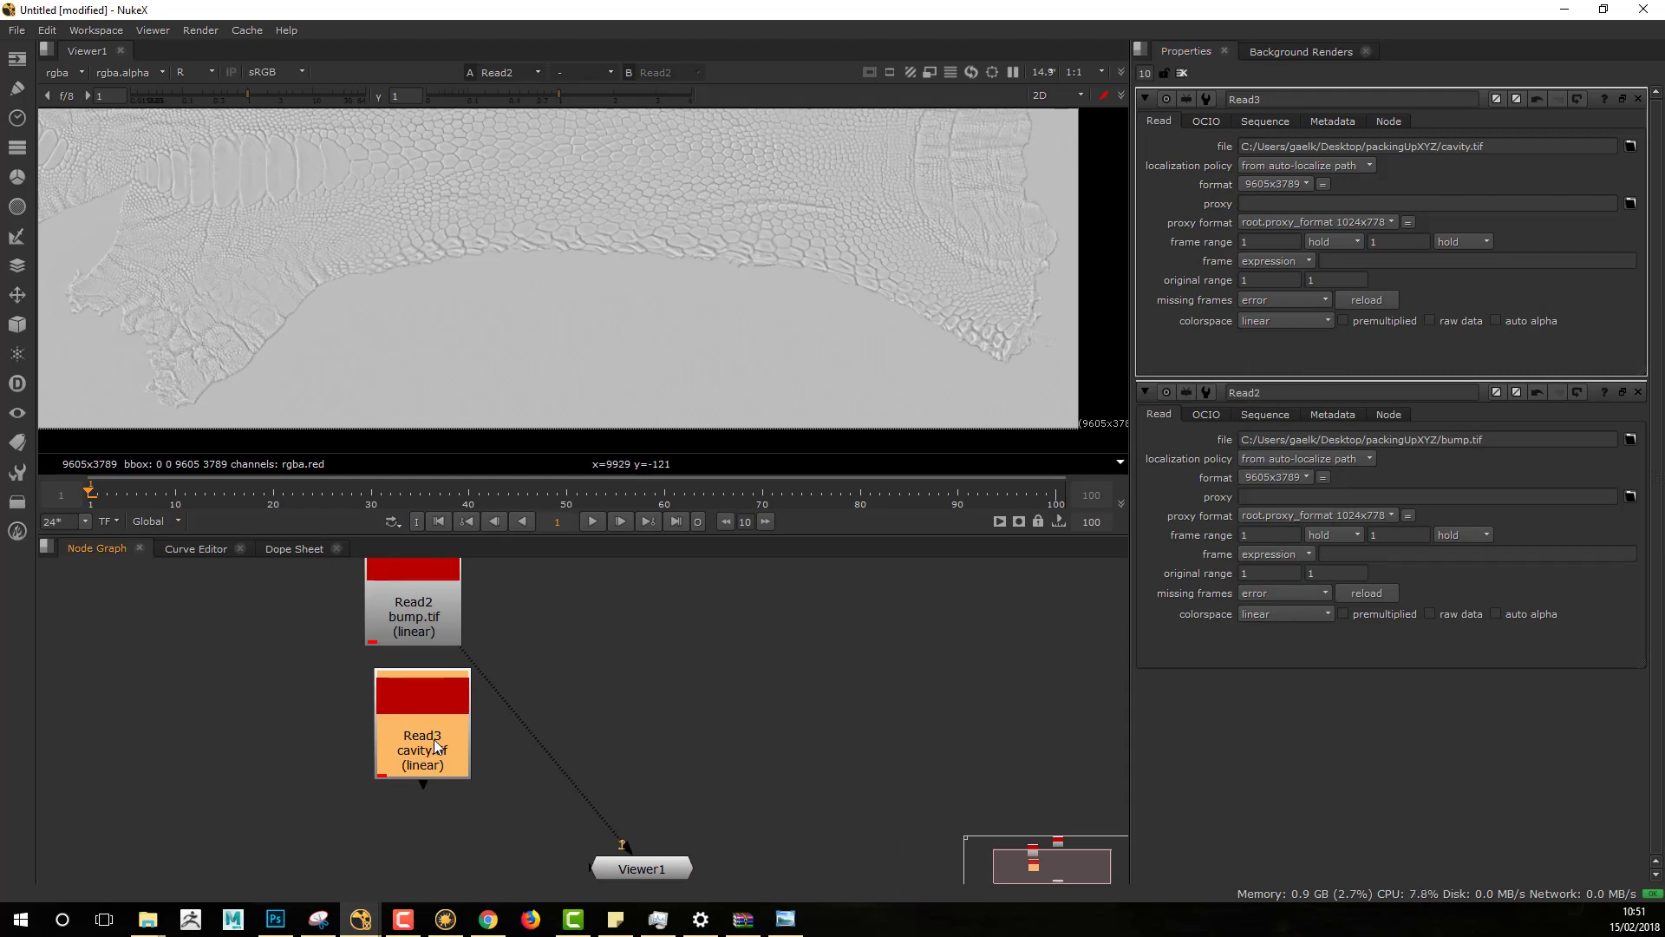
Step: Show cavity.tif and then height.tif through viewer input 1 to compare the two maps
{"action": "left_click", "coordinate": [436, 744]}
{"action": "key", "text": "1"}
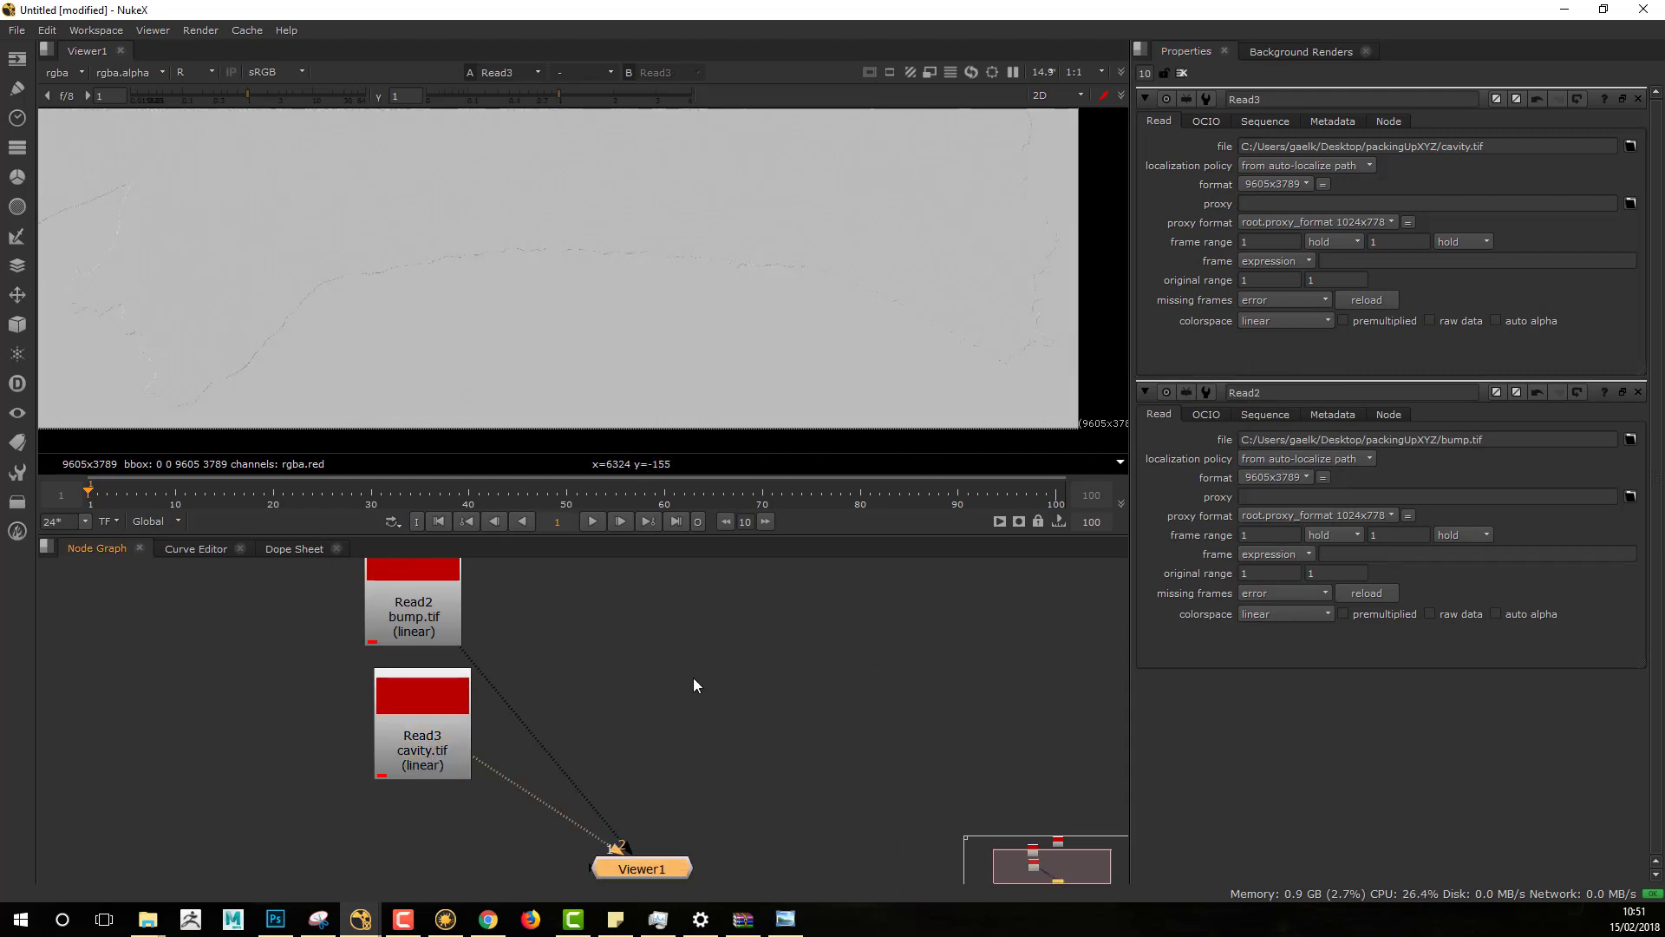
{"action": "scroll", "coordinate": [682, 746], "scroll_direction": "down", "scroll_amount": 5}
{"action": "left_click", "coordinate": [666, 653]}
{"action": "mouse_move", "coordinate": [666, 653]}
{"action": "left_mouse_down"}
{"action": "mouse_move", "coordinate": [643, 633]}
{"action": "mouse_move", "coordinate": [673, 634]}
{"action": "left_mouse_up"}
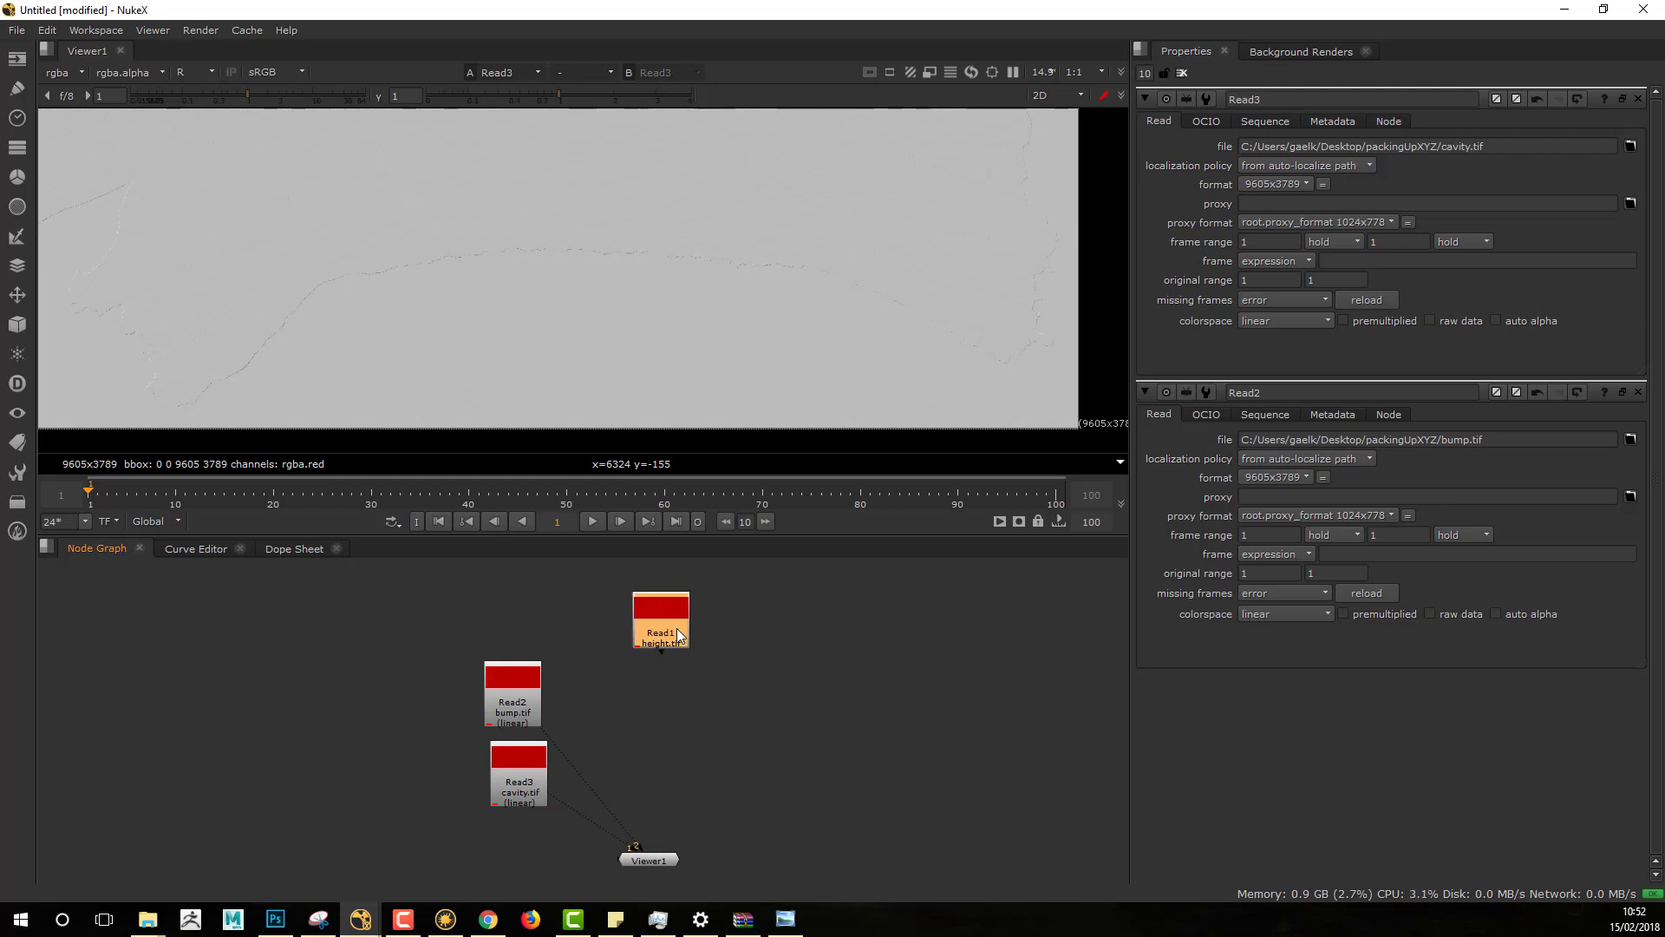
{"action": "key", "text": "1"}
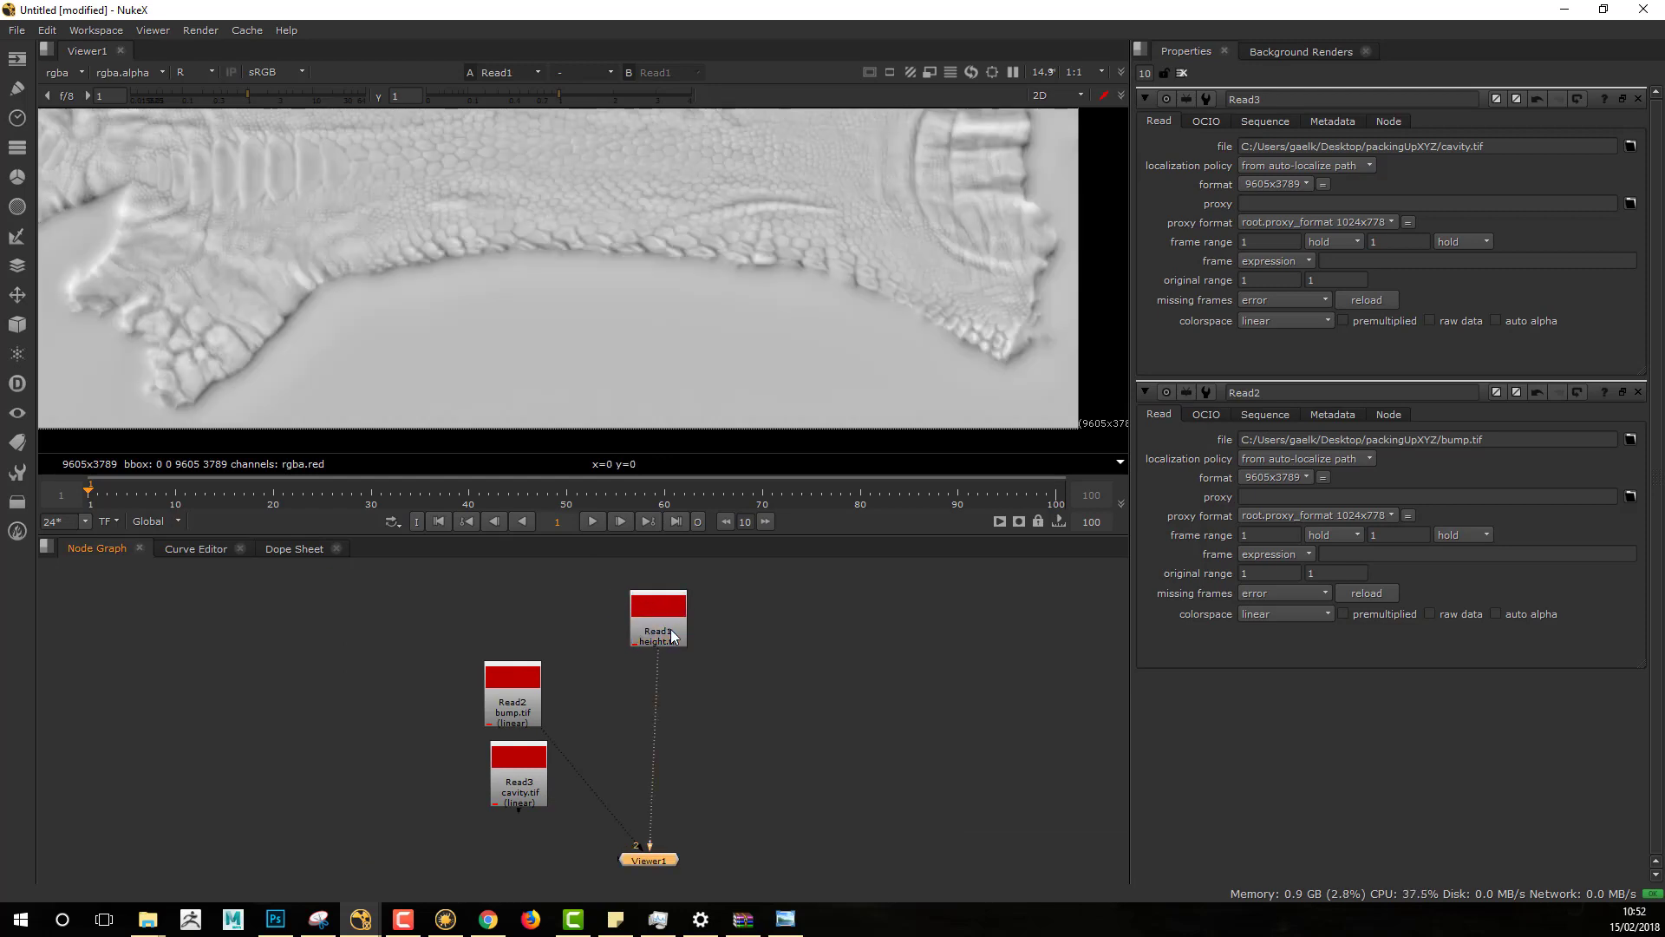
Step: Nudge the height.tif Read node into line above the viewer and shift the bump.tif Read node slightly up from cavity.tif
{"action": "mouse_move", "coordinate": [752, 662]}
{"action": "middle_mouse_down"}
{"action": "mouse_move", "coordinate": [756, 610]}
{"action": "mouse_move", "coordinate": [760, 690]}
{"action": "middle_mouse_up"}
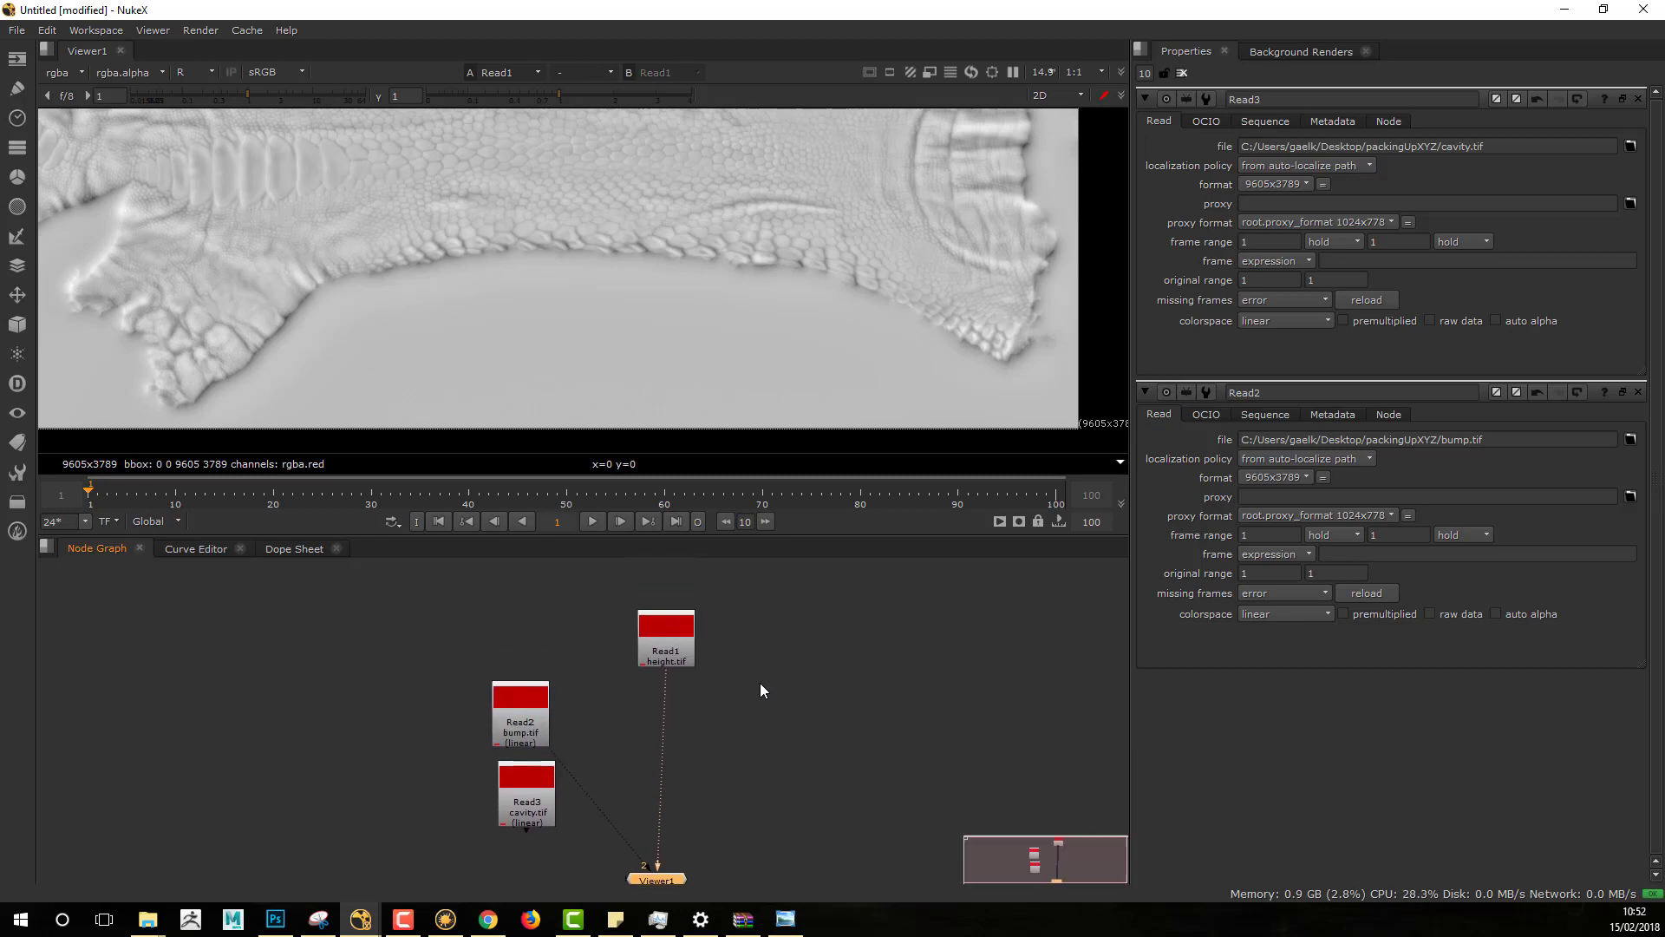
{"action": "left_click_drag", "start_coordinate": [669, 656], "coordinate": [659, 653]}
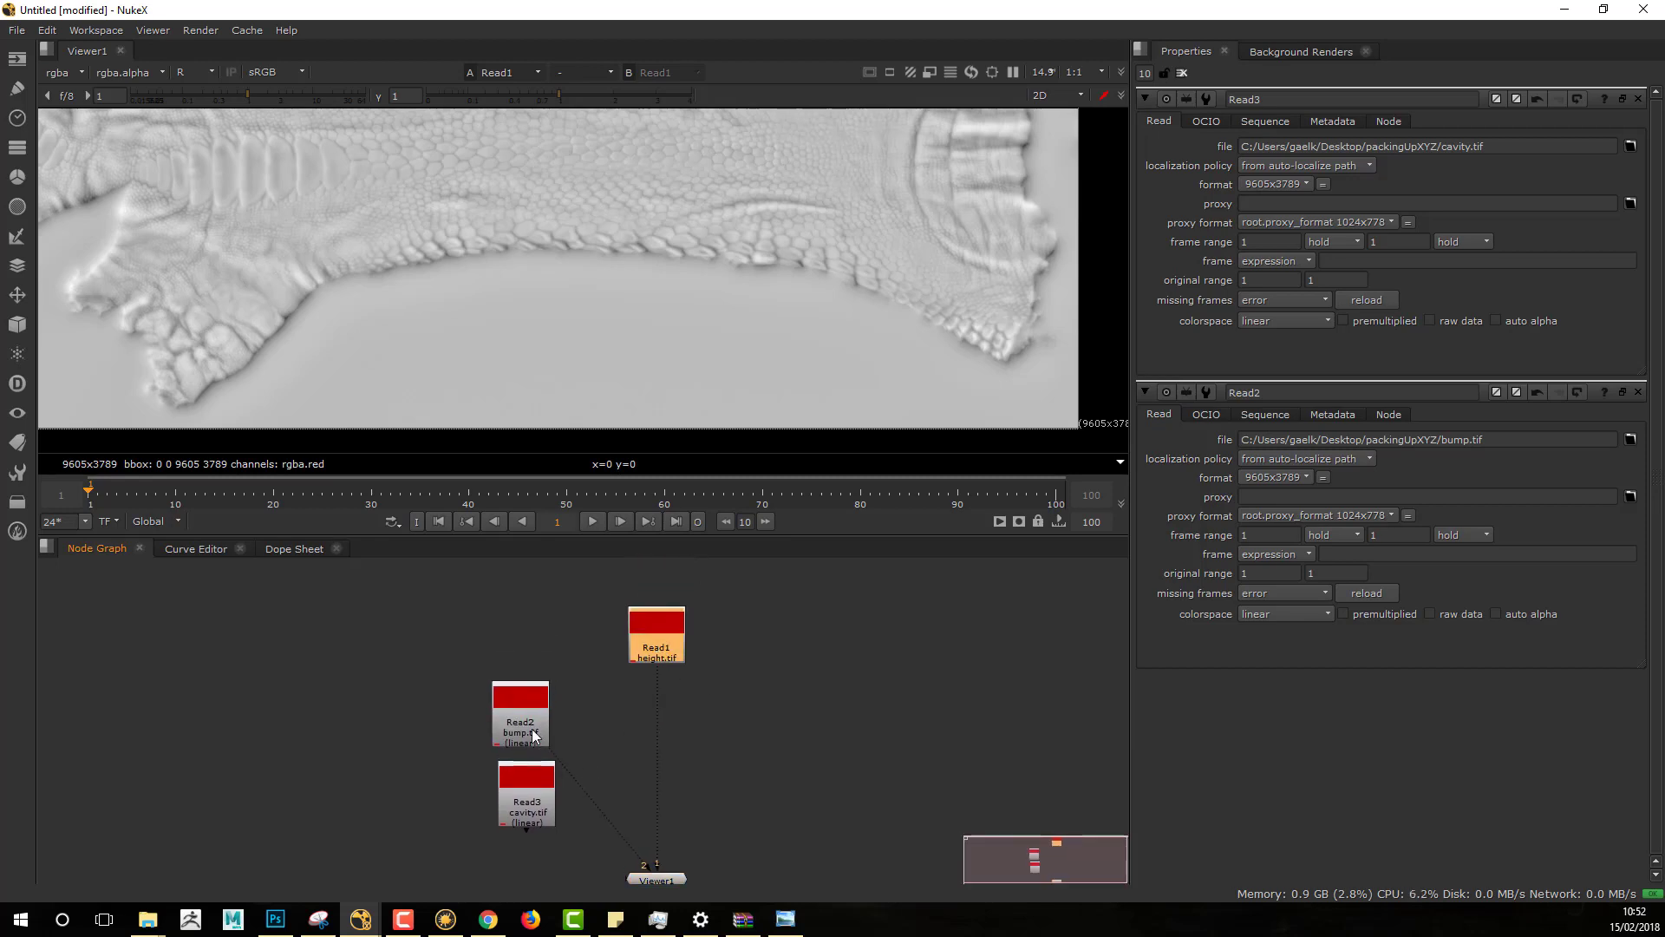
{"action": "left_click_drag", "start_coordinate": [534, 736], "coordinate": [533, 724]}
Step: Add a Copy node in the empty space between the bump.tif and height.tif Read nodes
{"action": "left_click", "coordinate": [632, 725]}
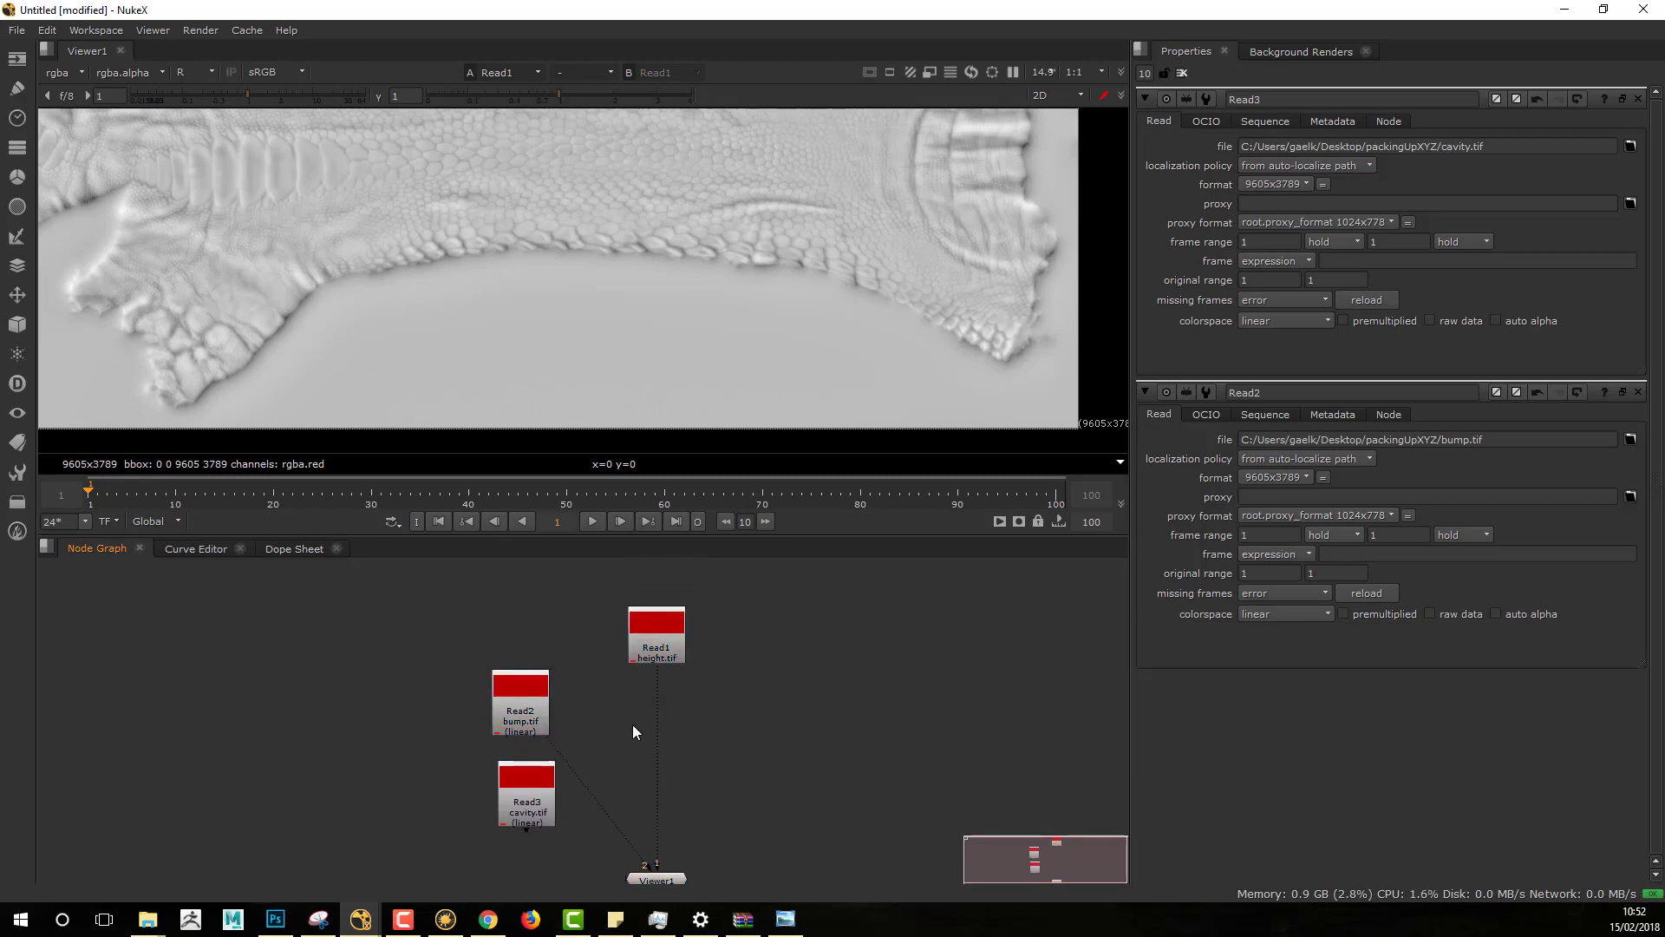
{"action": "key", "text": "Tab"}
{"action": "type", "text": "k"}
{"action": "key", "text": "BackSpace"}
{"action": "type", "text": "c"}
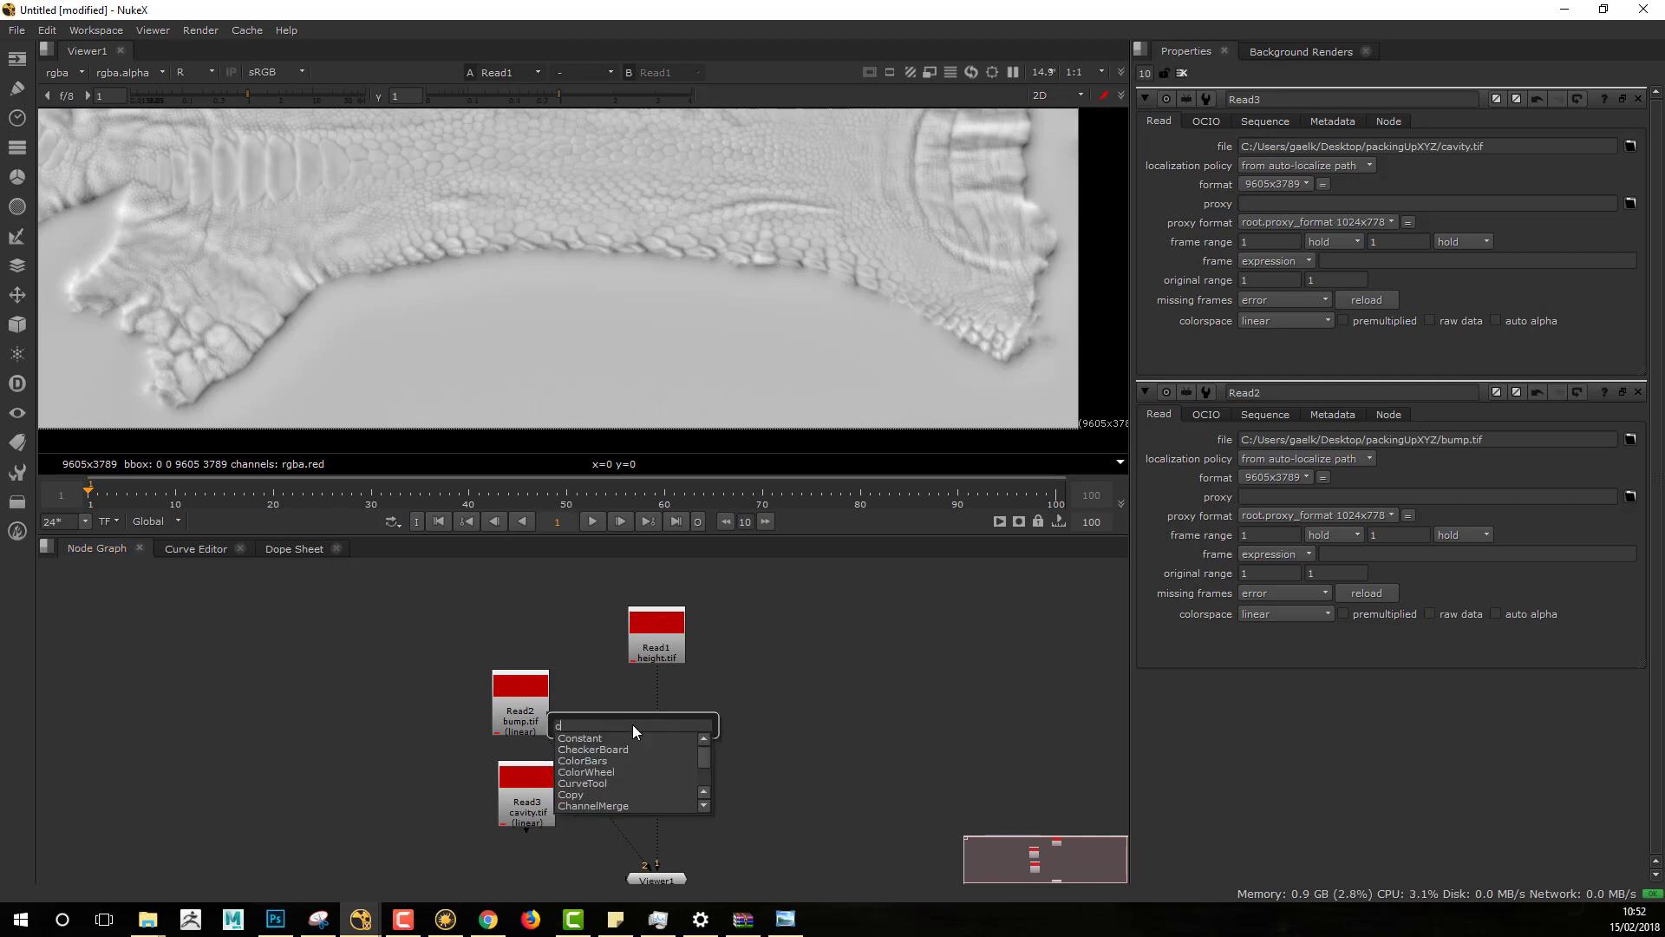
{"action": "key", "text": "Down"}
{"action": "key", "text": "Down"}
{"action": "key", "text": "Down"}
{"action": "key", "text": "Down"}
{"action": "key", "text": "Down"}
{"action": "key", "text": "Down"}
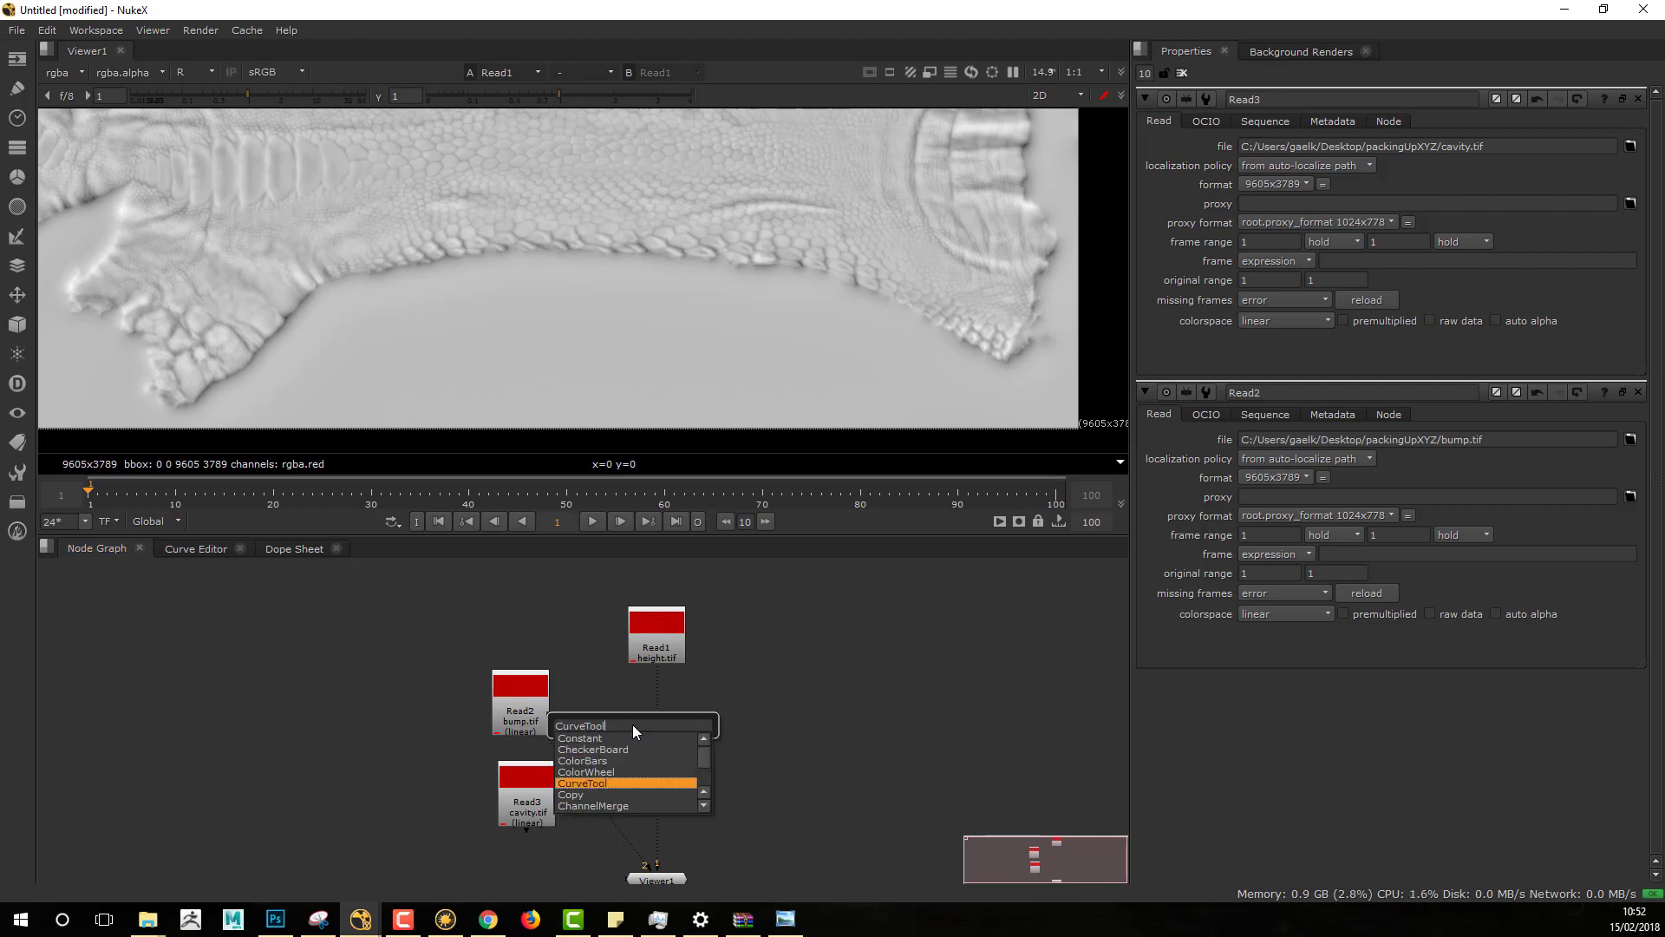
{"action": "key", "text": "Return"}
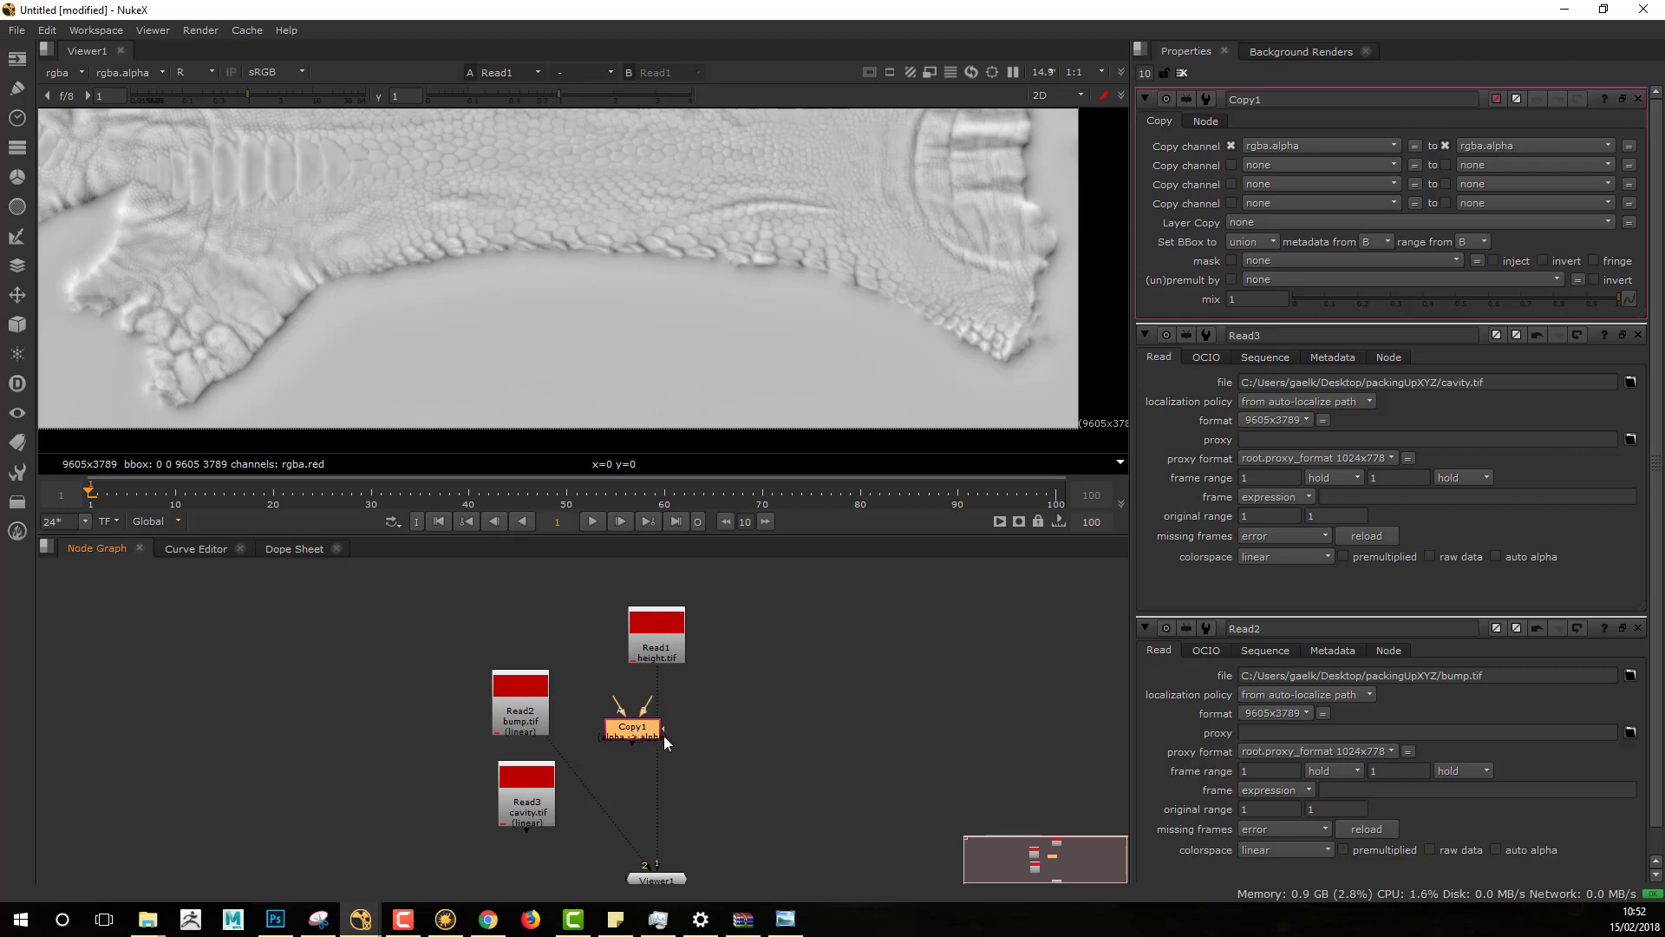
Step: Insert the Copy node into the connection between height.tif and the viewer, so that height.tif feeds its B input
{"action": "left_click_drag", "start_coordinate": [663, 735], "coordinate": [674, 720]}
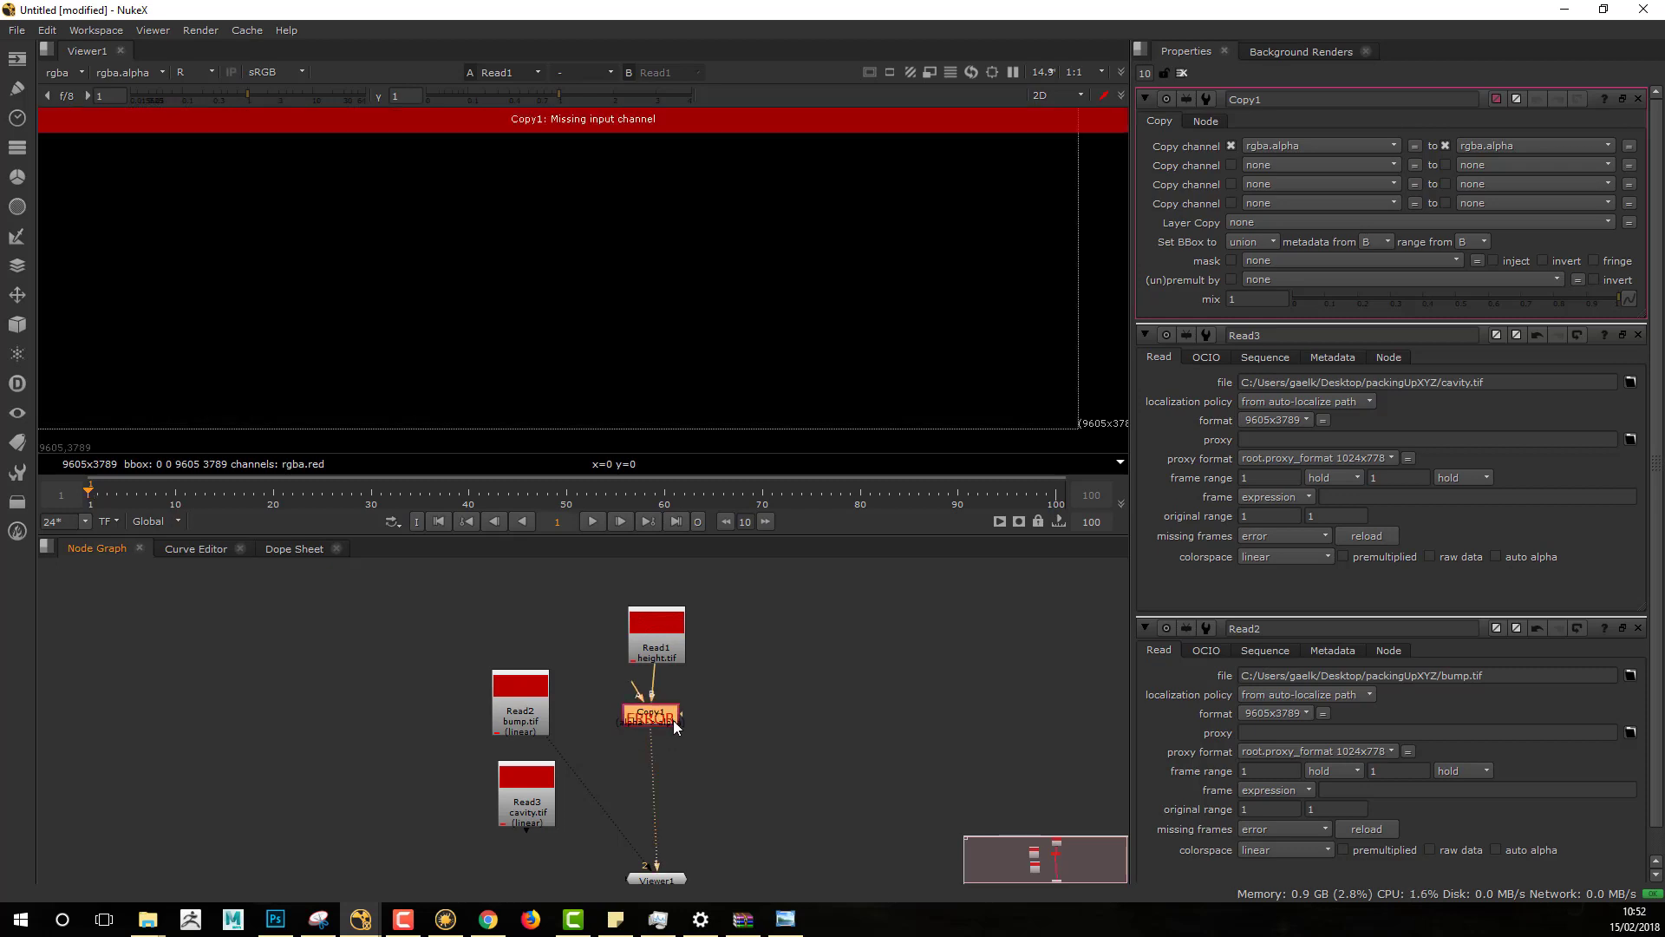
{"action": "scroll", "coordinate": [699, 720], "scroll_direction": "up", "scroll_amount": 5}
{"action": "middle_click_drag", "start_coordinate": [729, 729], "coordinate": [814, 811]}
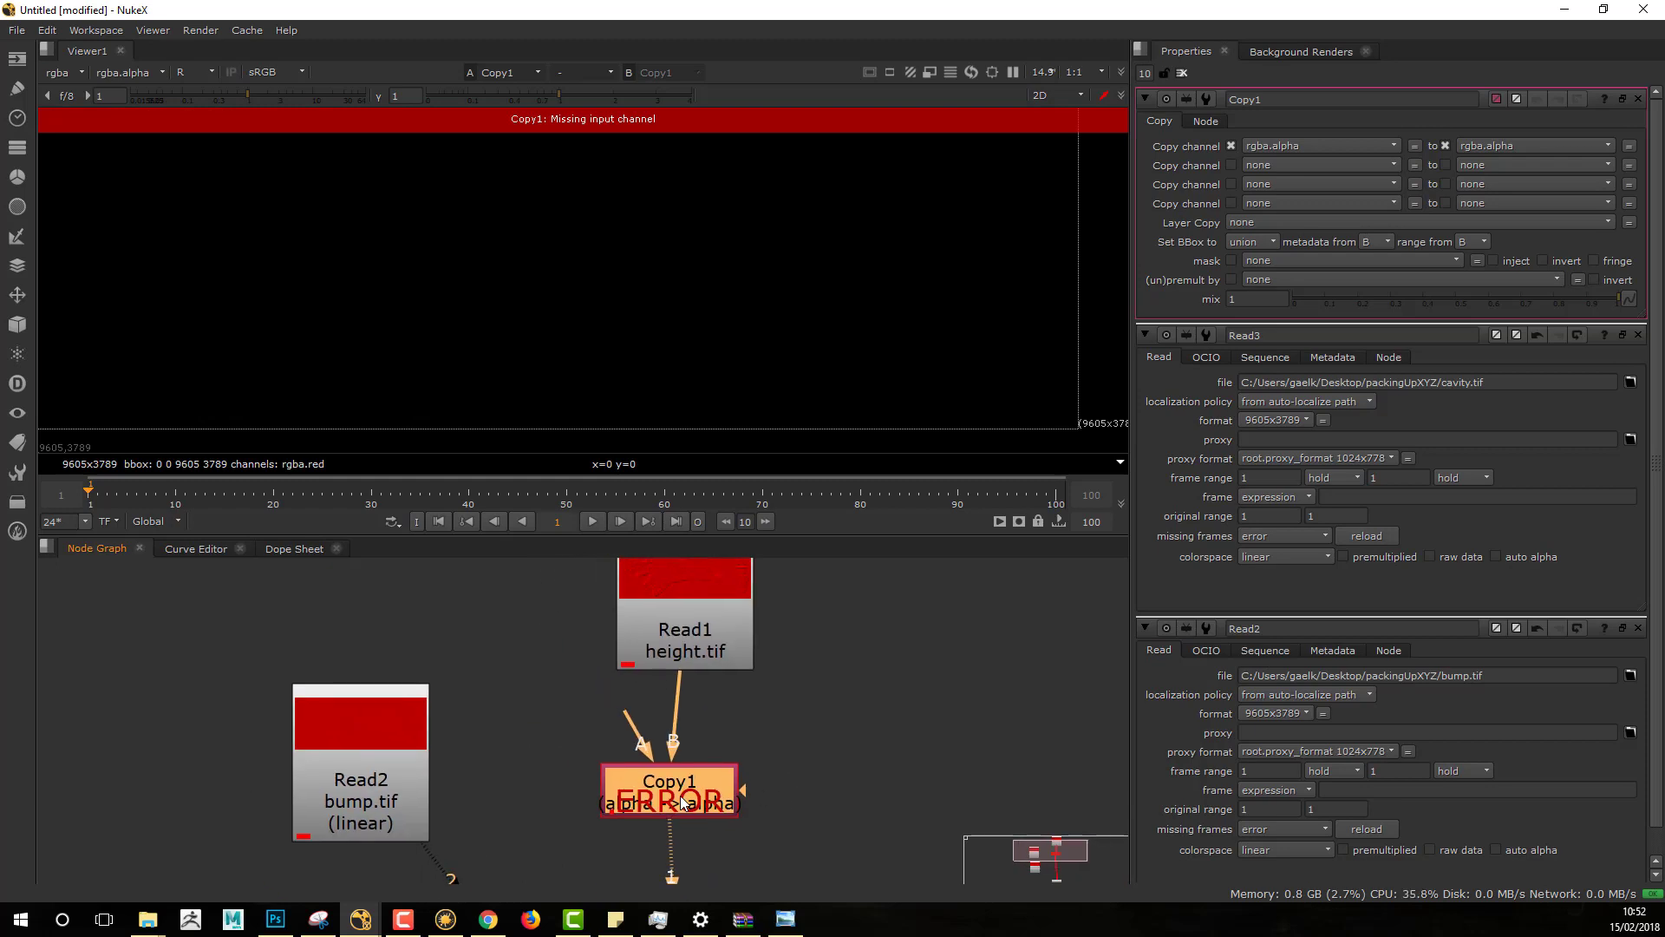
{"action": "left_click_drag", "start_coordinate": [691, 789], "coordinate": [700, 792]}
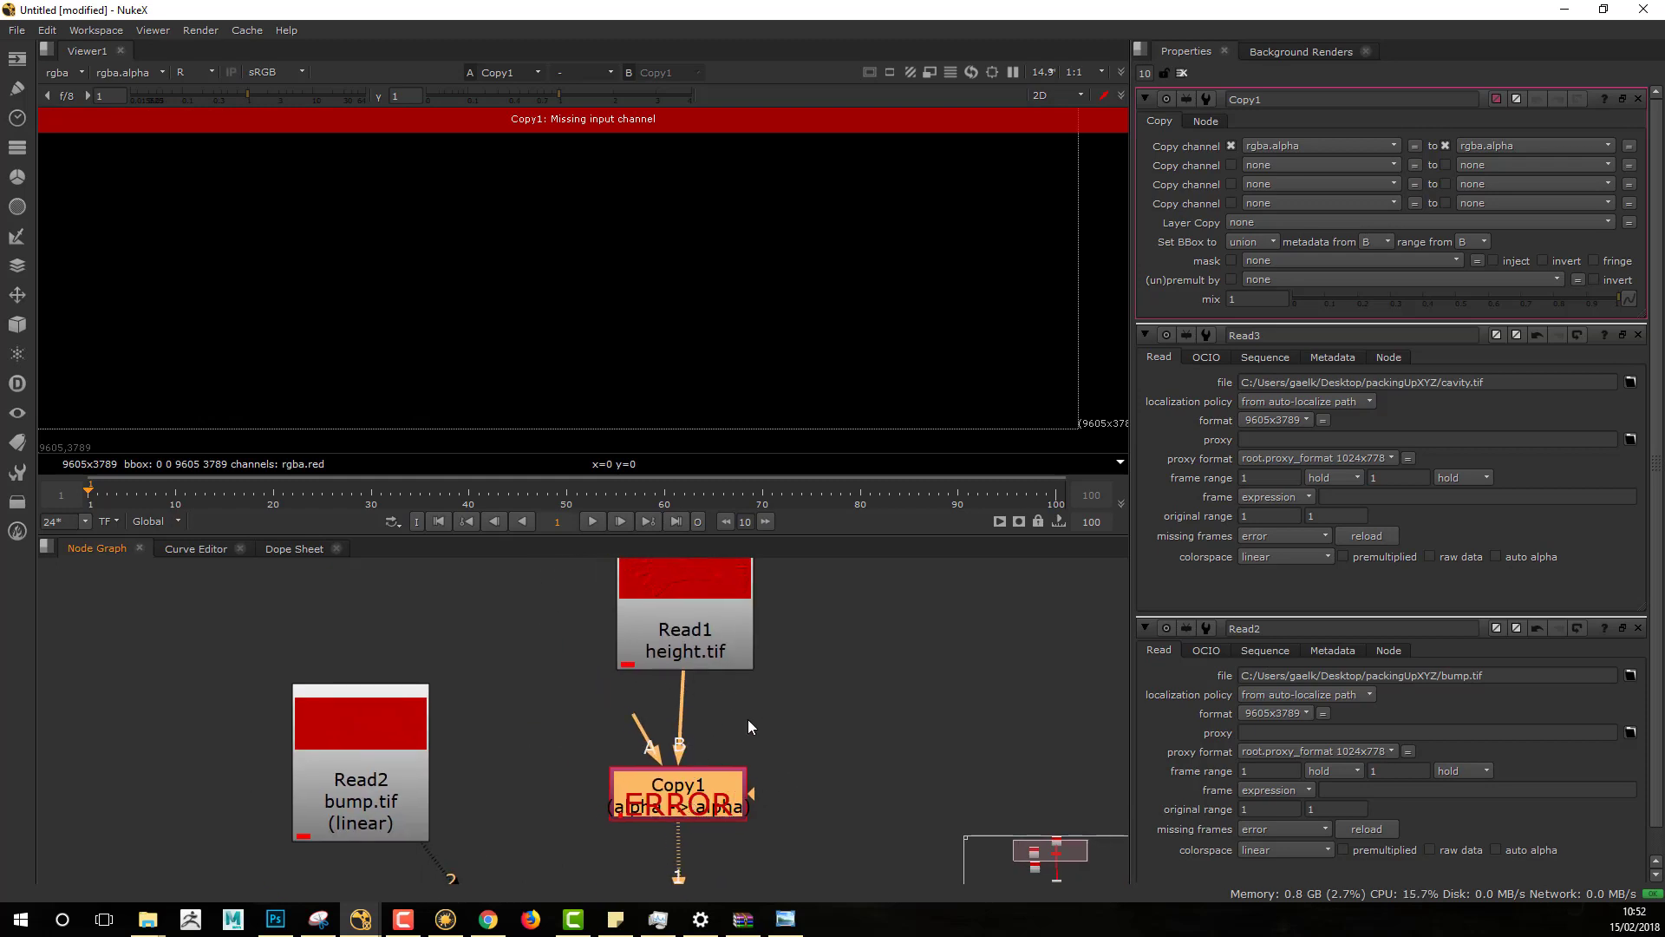
{"action": "middle_click_drag", "start_coordinate": [727, 667], "coordinate": [641, 666]}
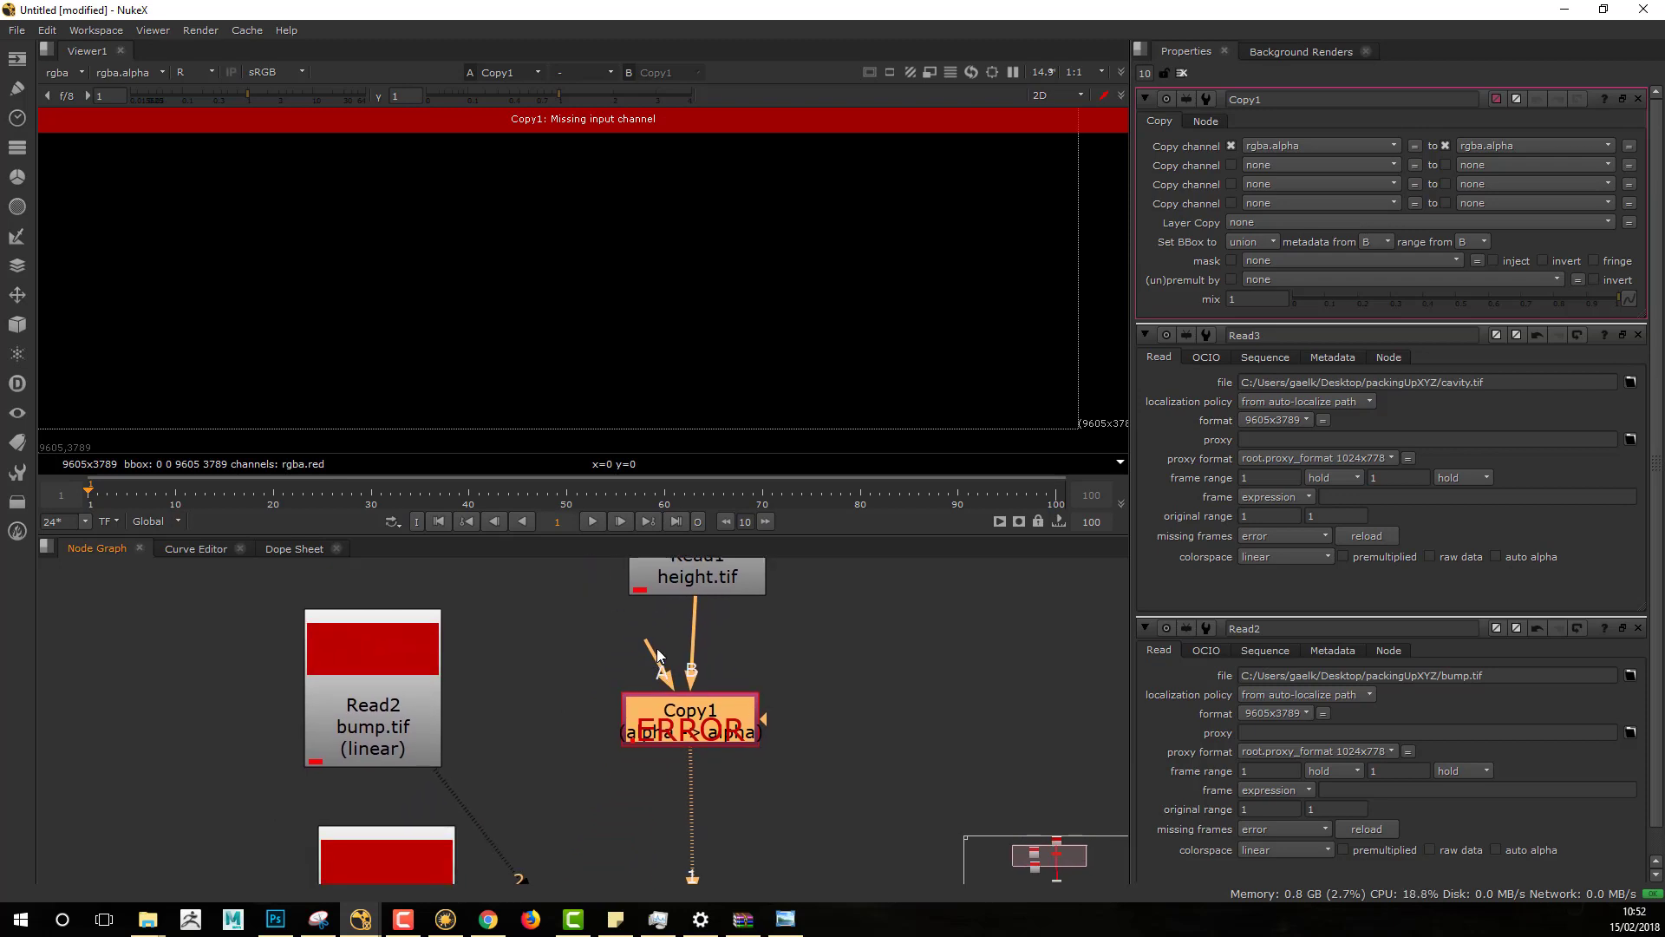
Step: Connect the Copy node's A input to bump.tif and disconnect bump.tif from viewer input 2
{"action": "left_click_drag", "start_coordinate": [626, 673], "coordinate": [387, 741]}
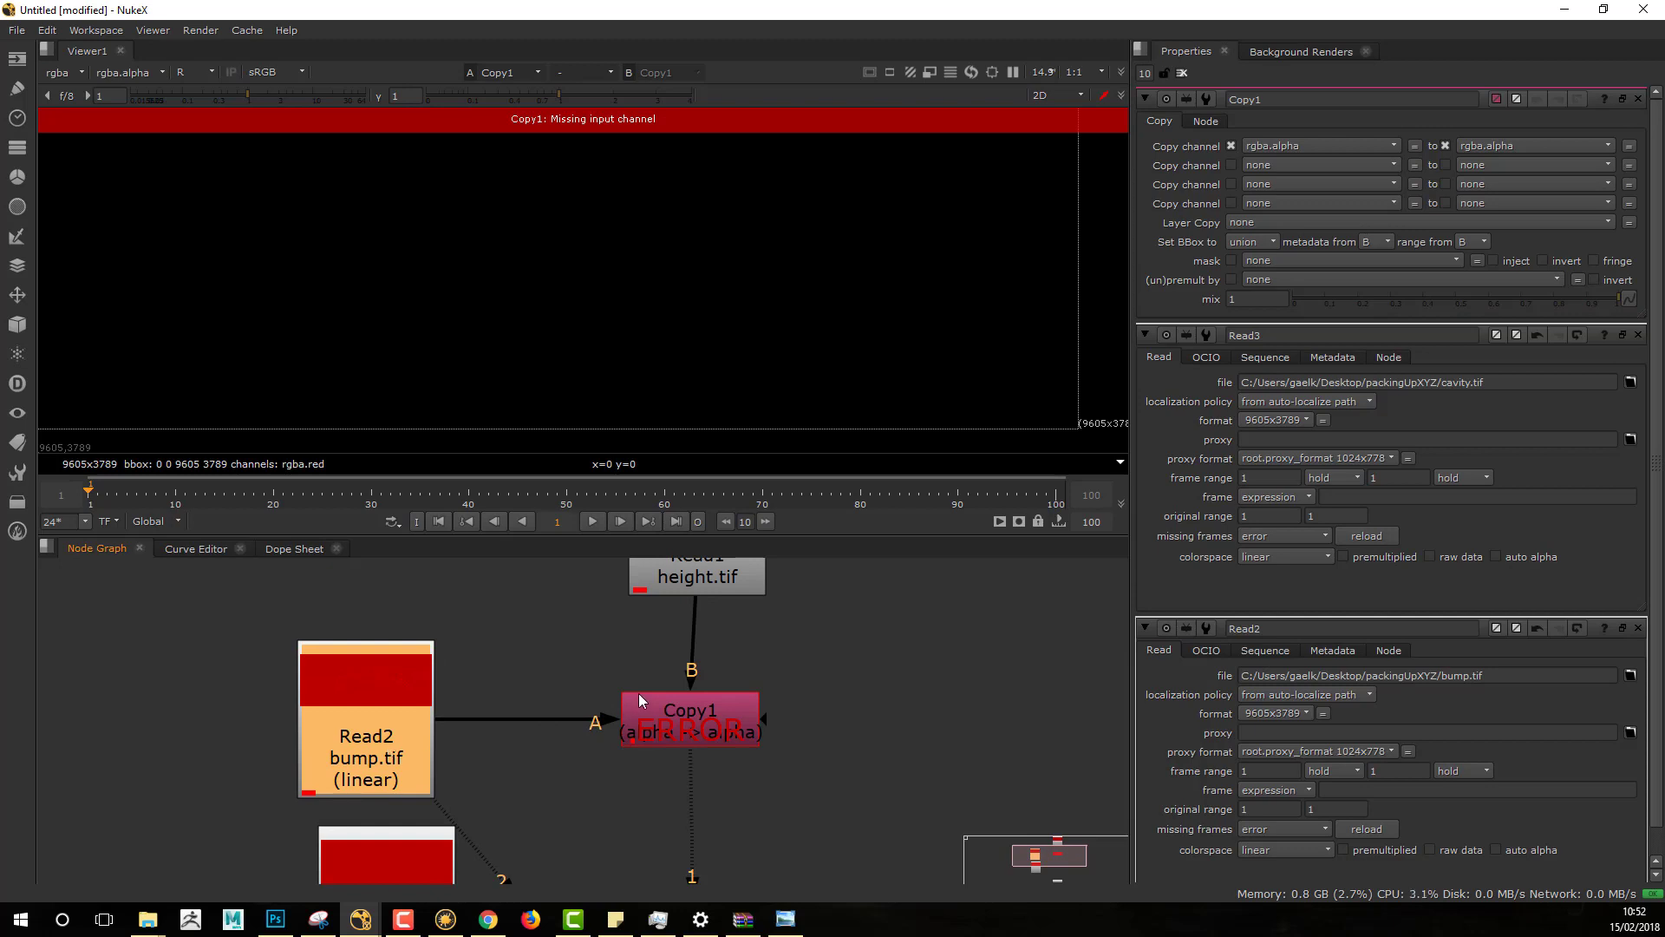
{"action": "left_click", "coordinate": [687, 710]}
{"action": "middle_click_drag", "start_coordinate": [875, 651], "coordinate": [750, 534]}
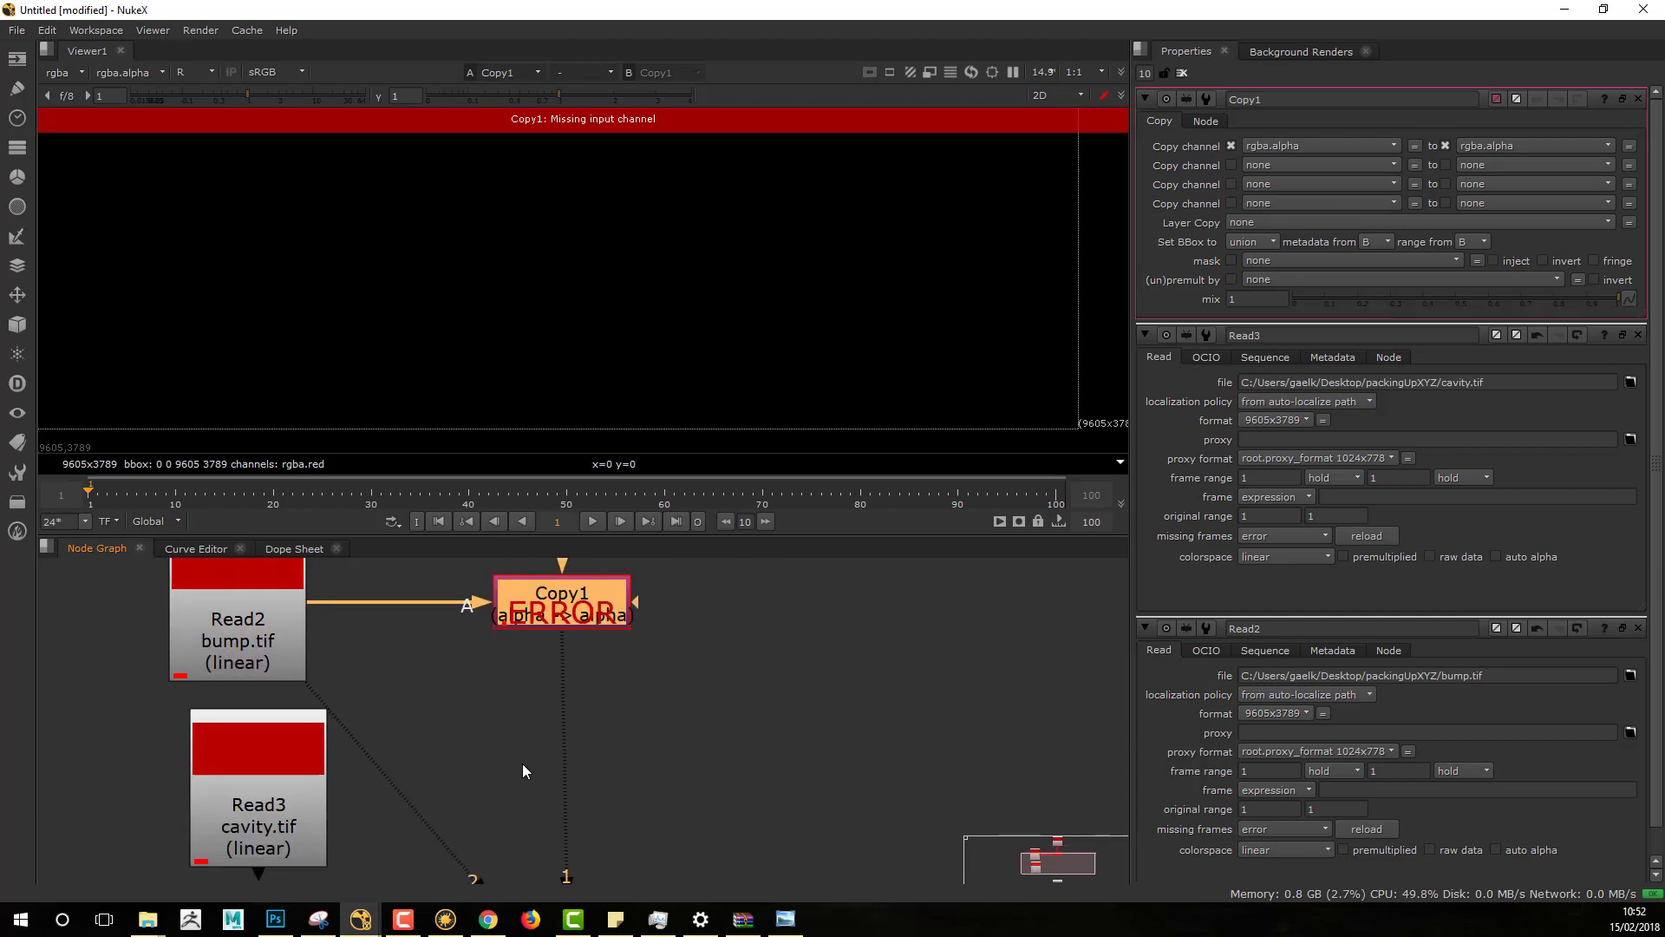
{"action": "left_click_drag", "start_coordinate": [317, 676], "coordinate": [659, 680]}
{"action": "middle_click_drag", "start_coordinate": [788, 685], "coordinate": [822, 780]}
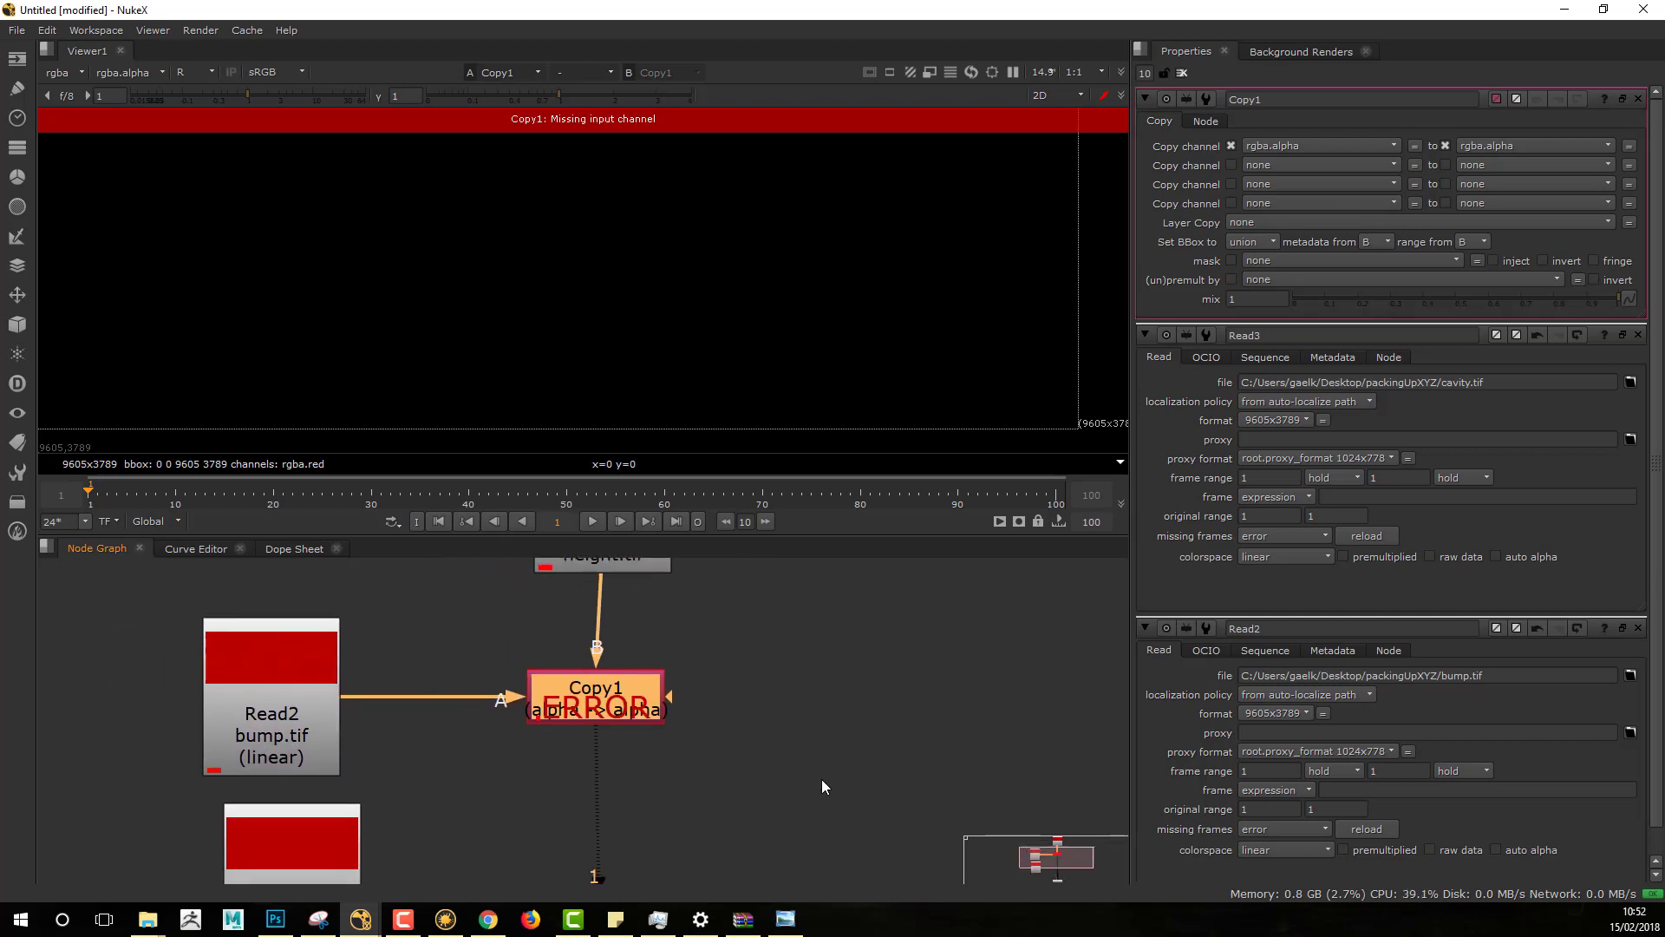
Step: Set the Copy node to copy rgba.red from bump.tif into rgba.green
{"action": "left_click", "coordinate": [1297, 145]}
{"action": "left_click", "coordinate": [1302, 163]}
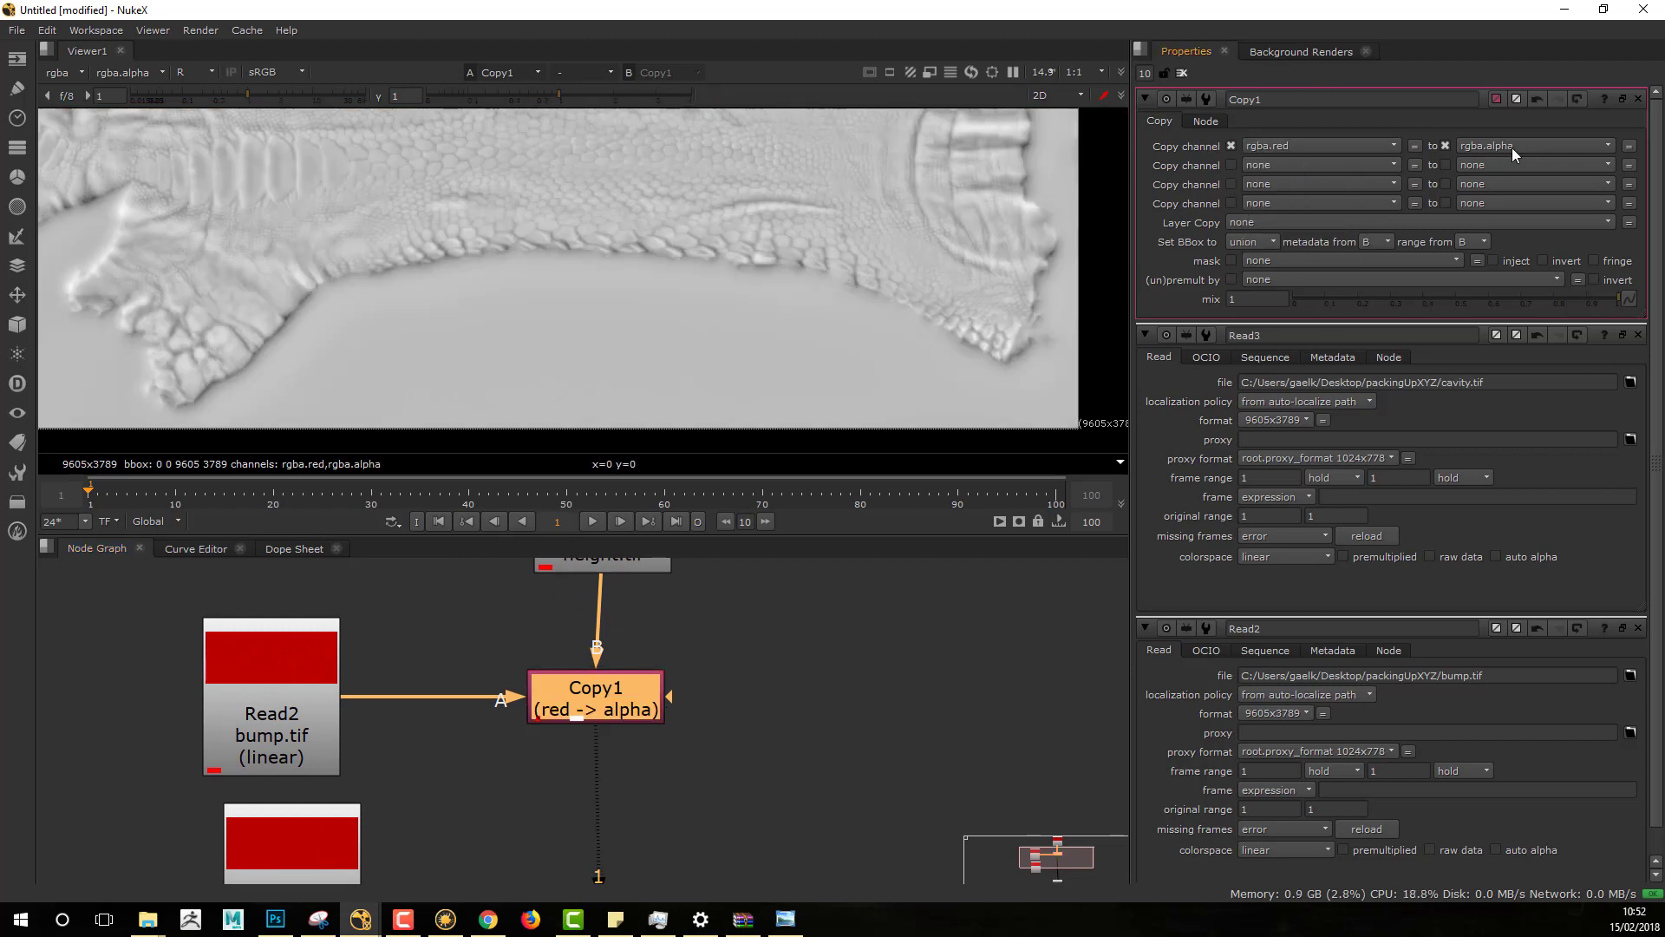
{"action": "left_click", "coordinate": [1530, 142]}
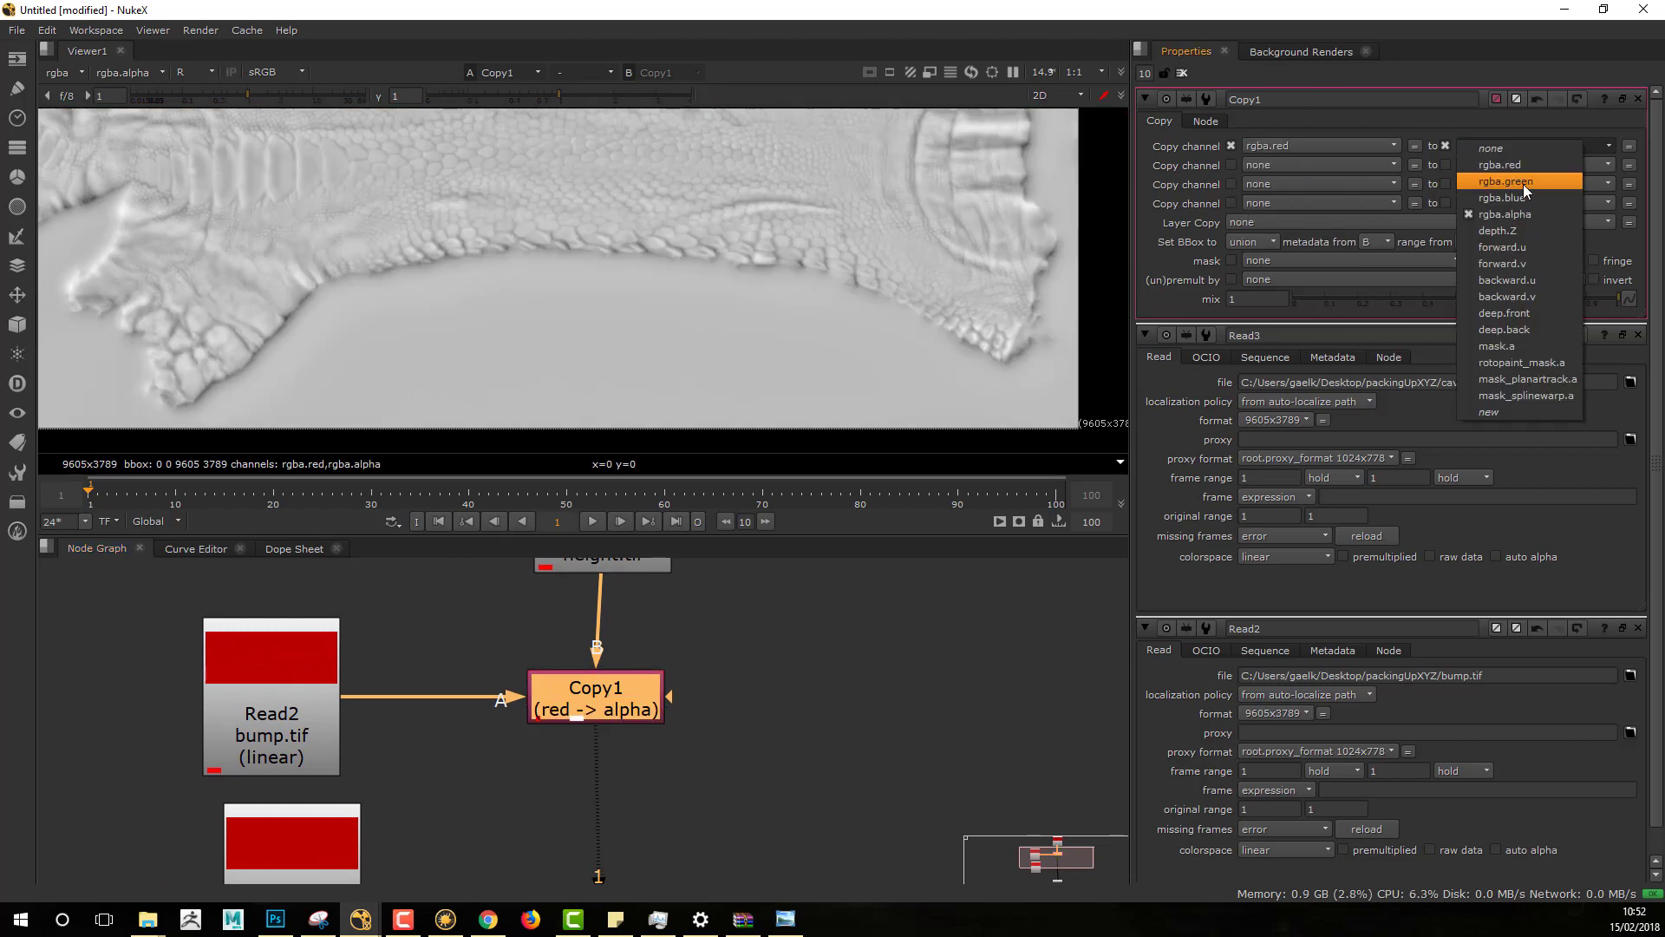
{"action": "left_click", "coordinate": [1522, 183]}
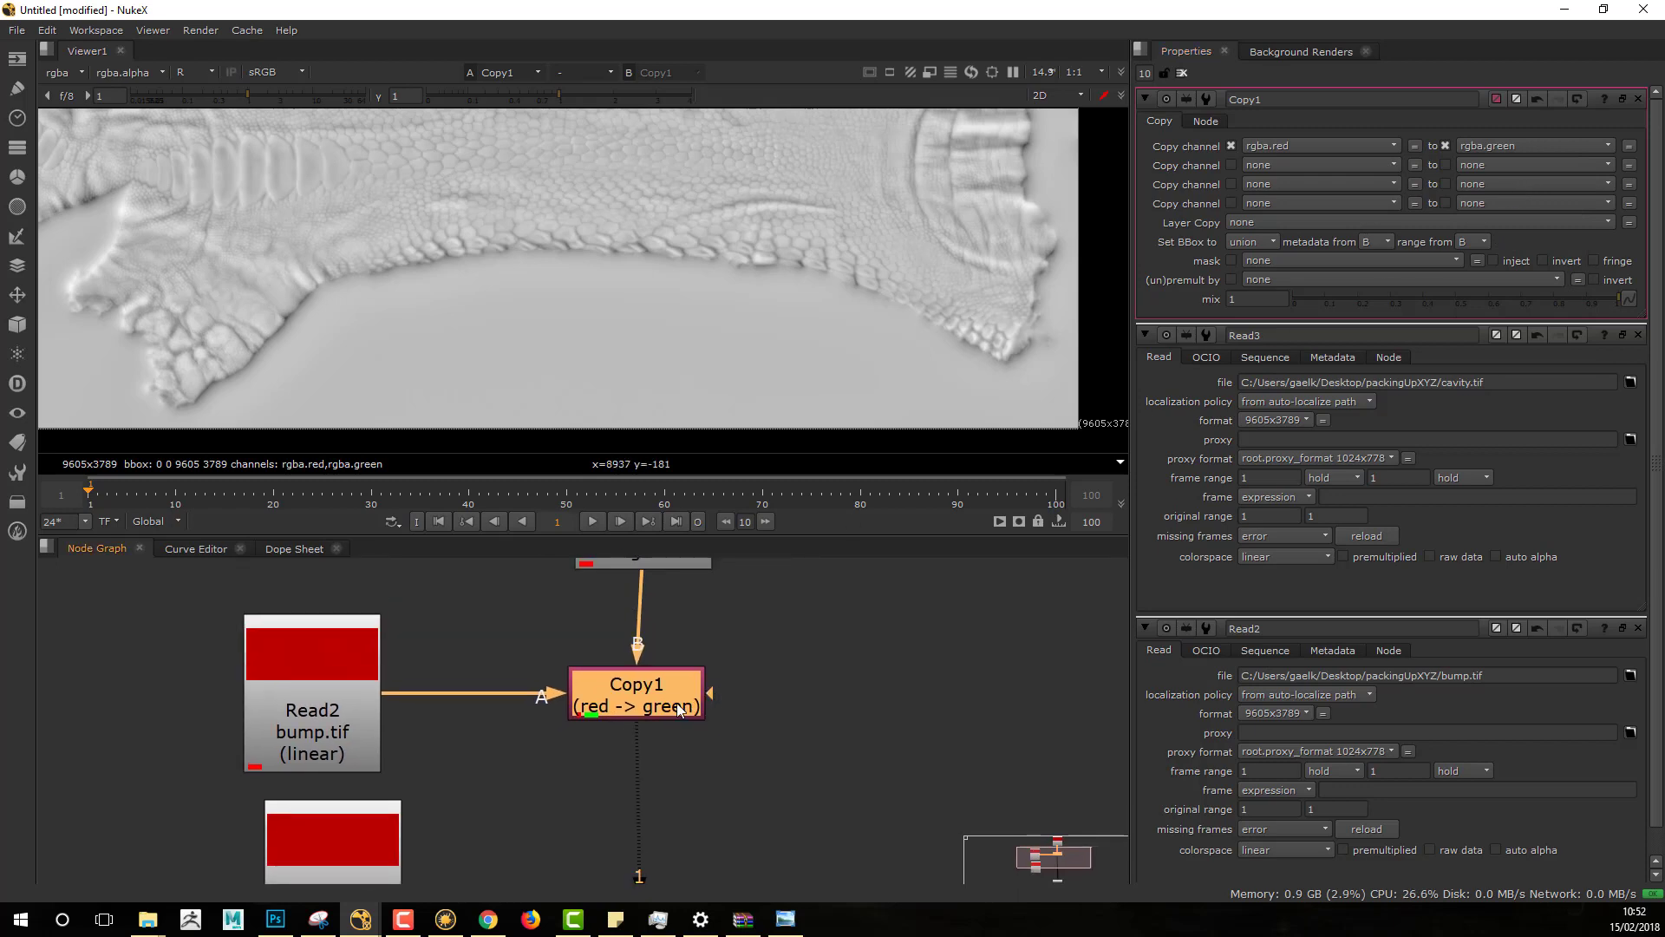
Step: Examine the combined image in RGB and in its separate red, green and blue channels, checking the green channel's detail up close
{"action": "scroll", "coordinate": [750, 624], "scroll_direction": "down", "scroll_amount": 3}
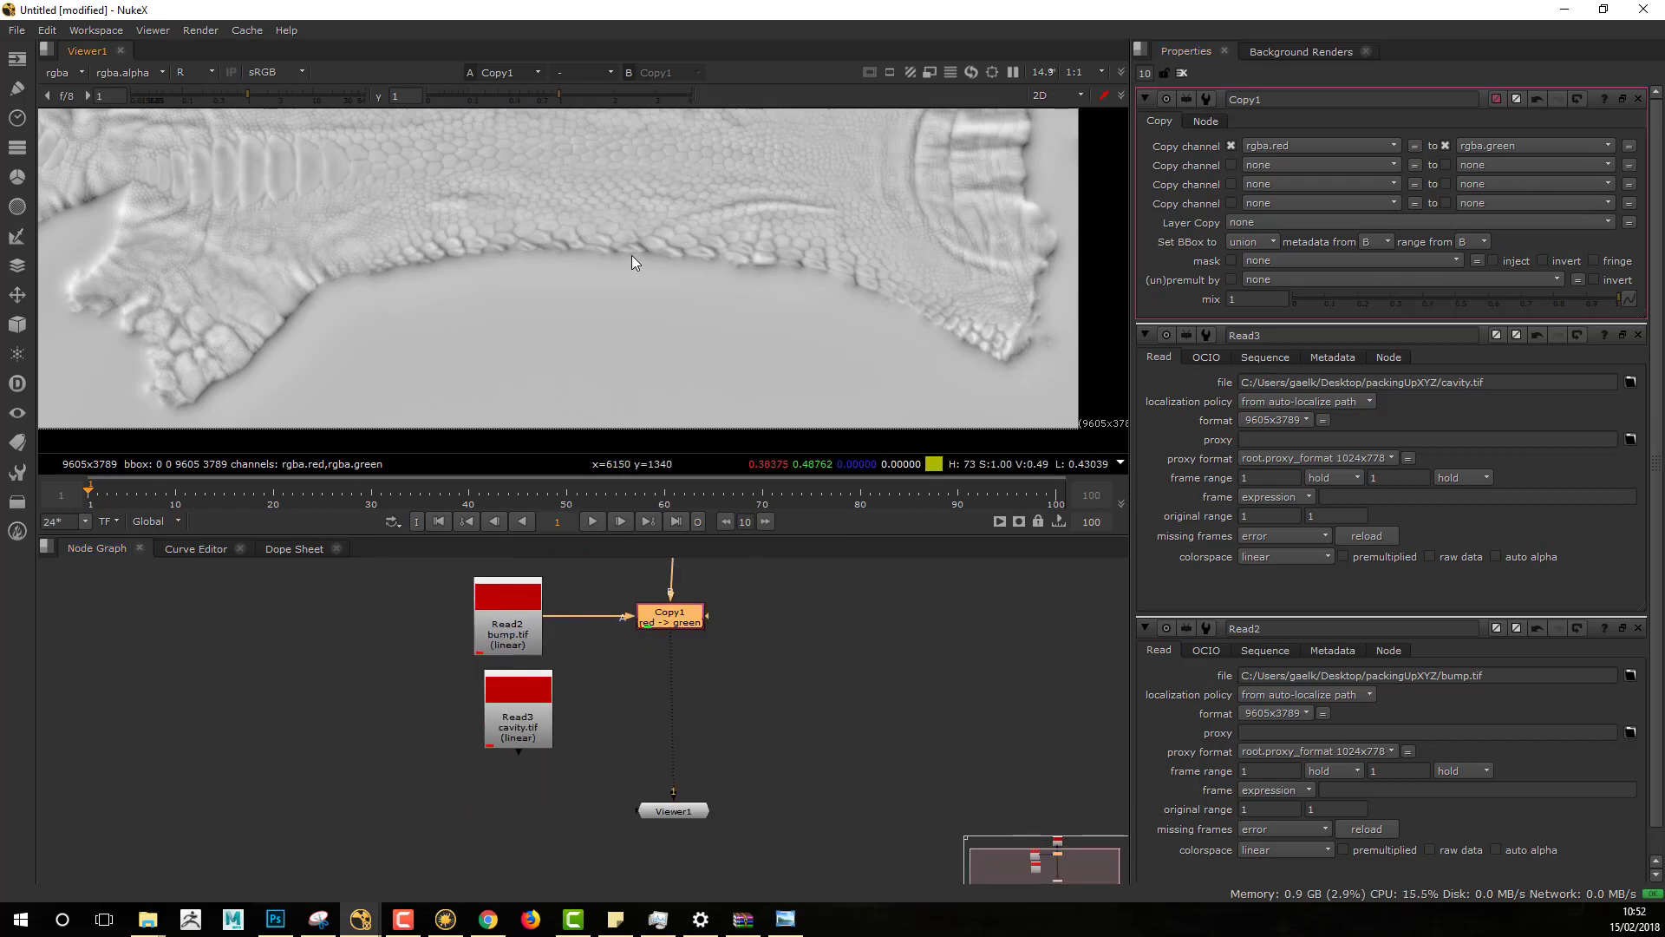
{"action": "key", "text": "r"}
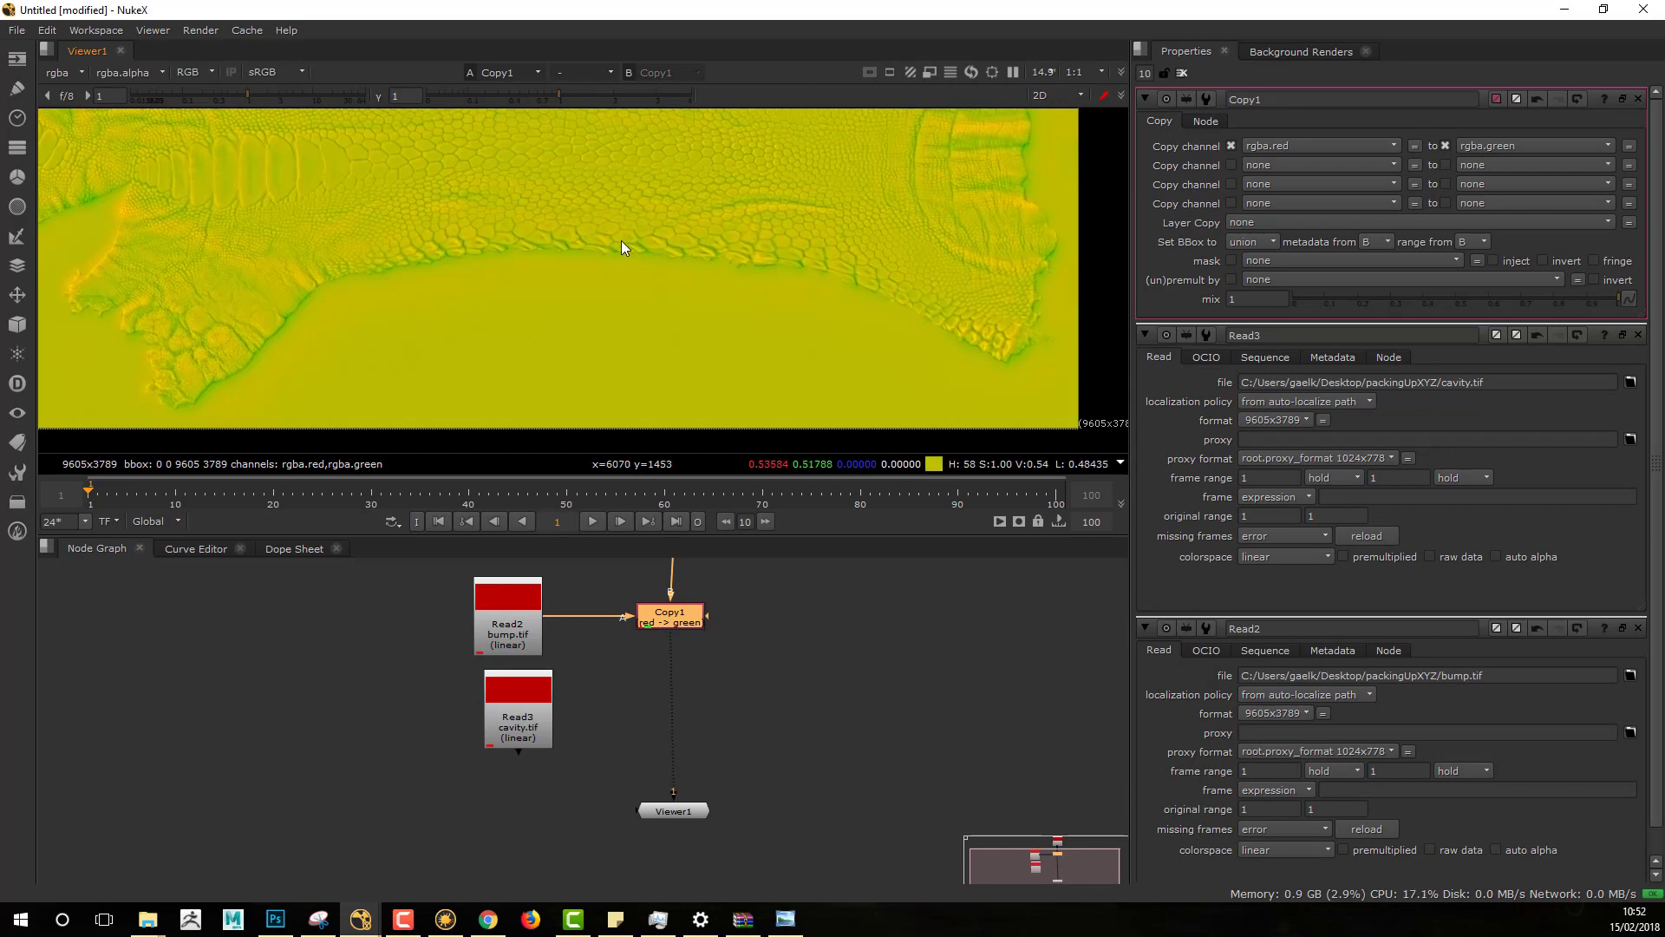
{"action": "middle_click_drag", "start_coordinate": [621, 243], "coordinate": [680, 364]}
{"action": "scroll", "coordinate": [418, 288], "scroll_direction": "down", "scroll_amount": 3}
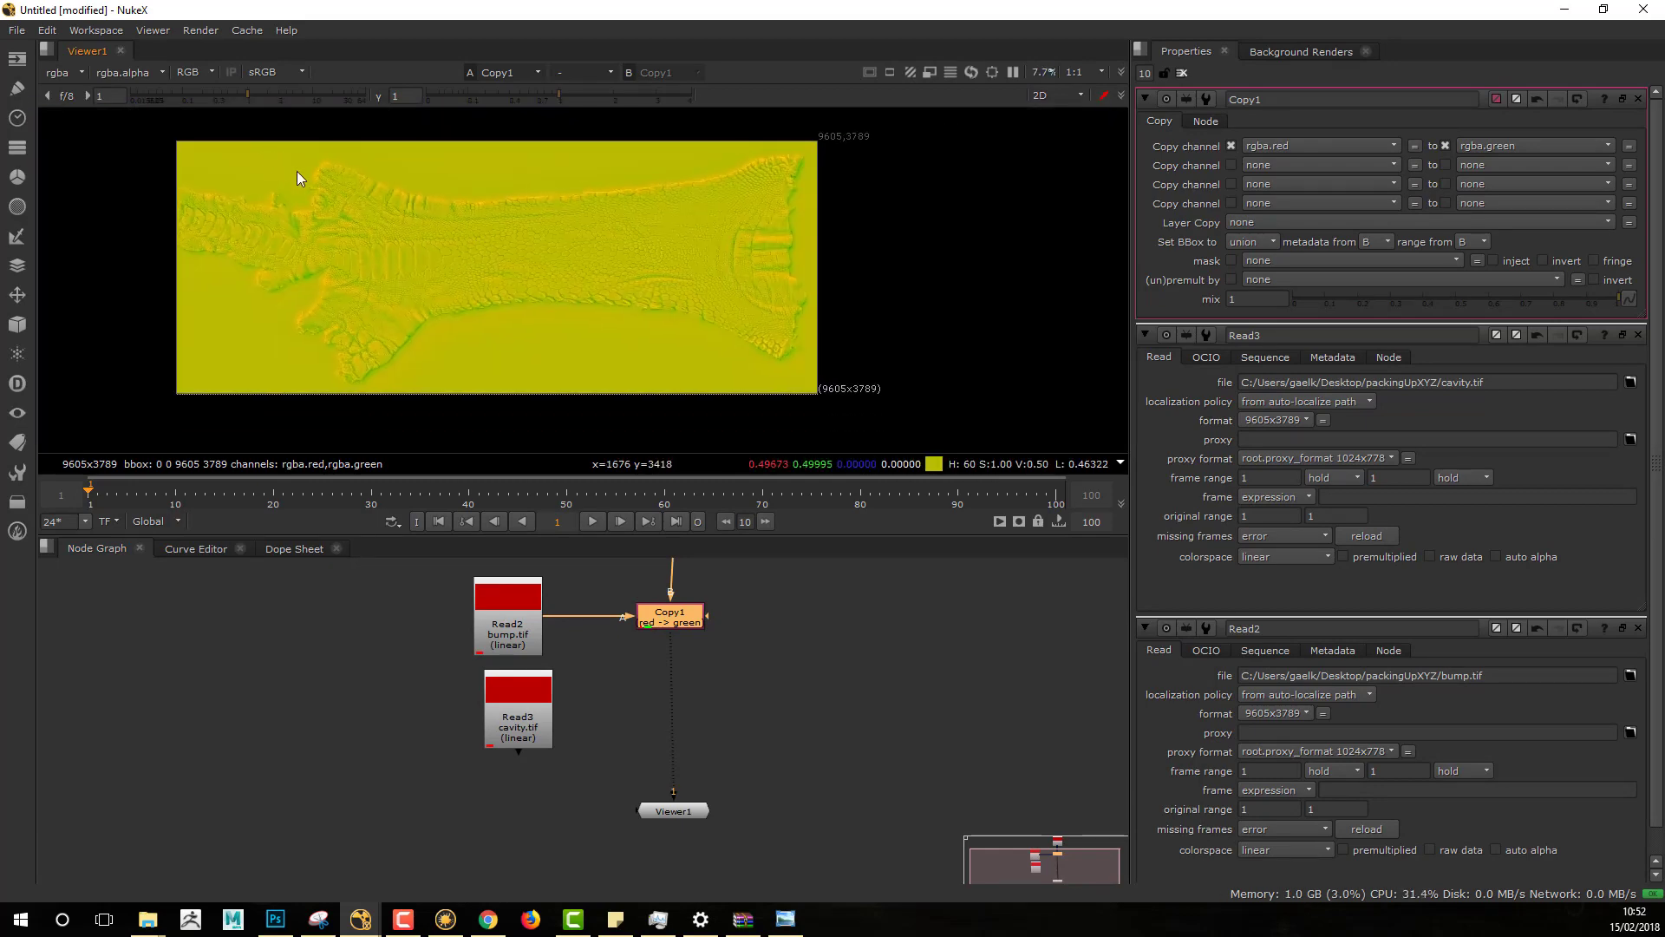
{"action": "key", "text": "r"}
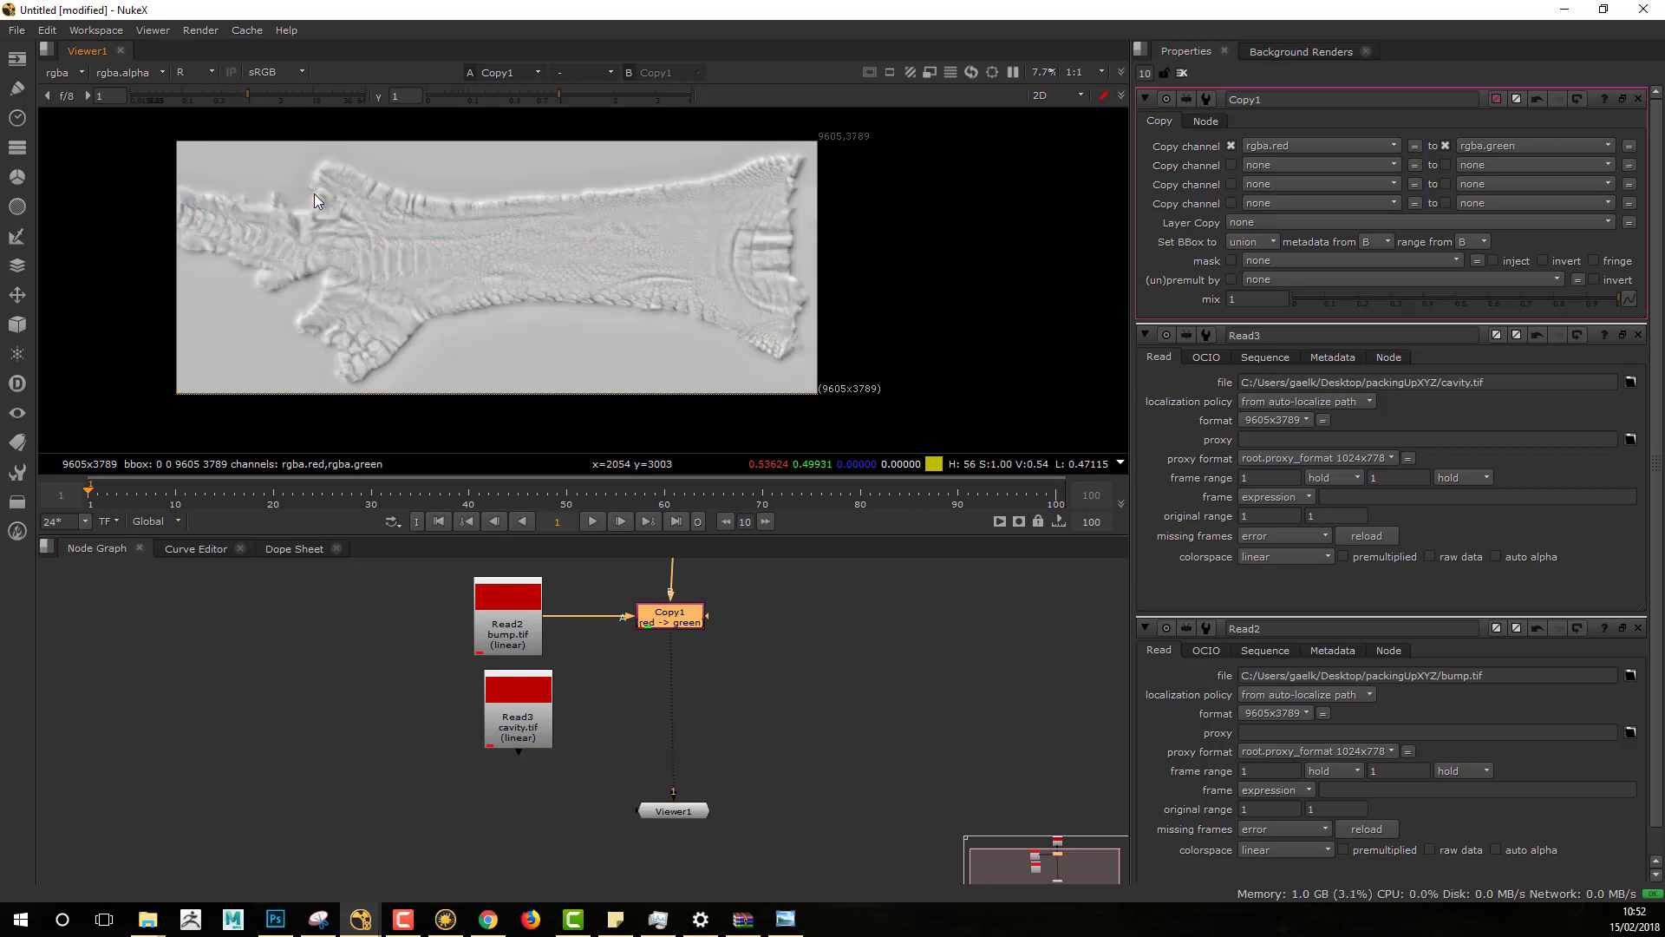
{"action": "key", "text": "g"}
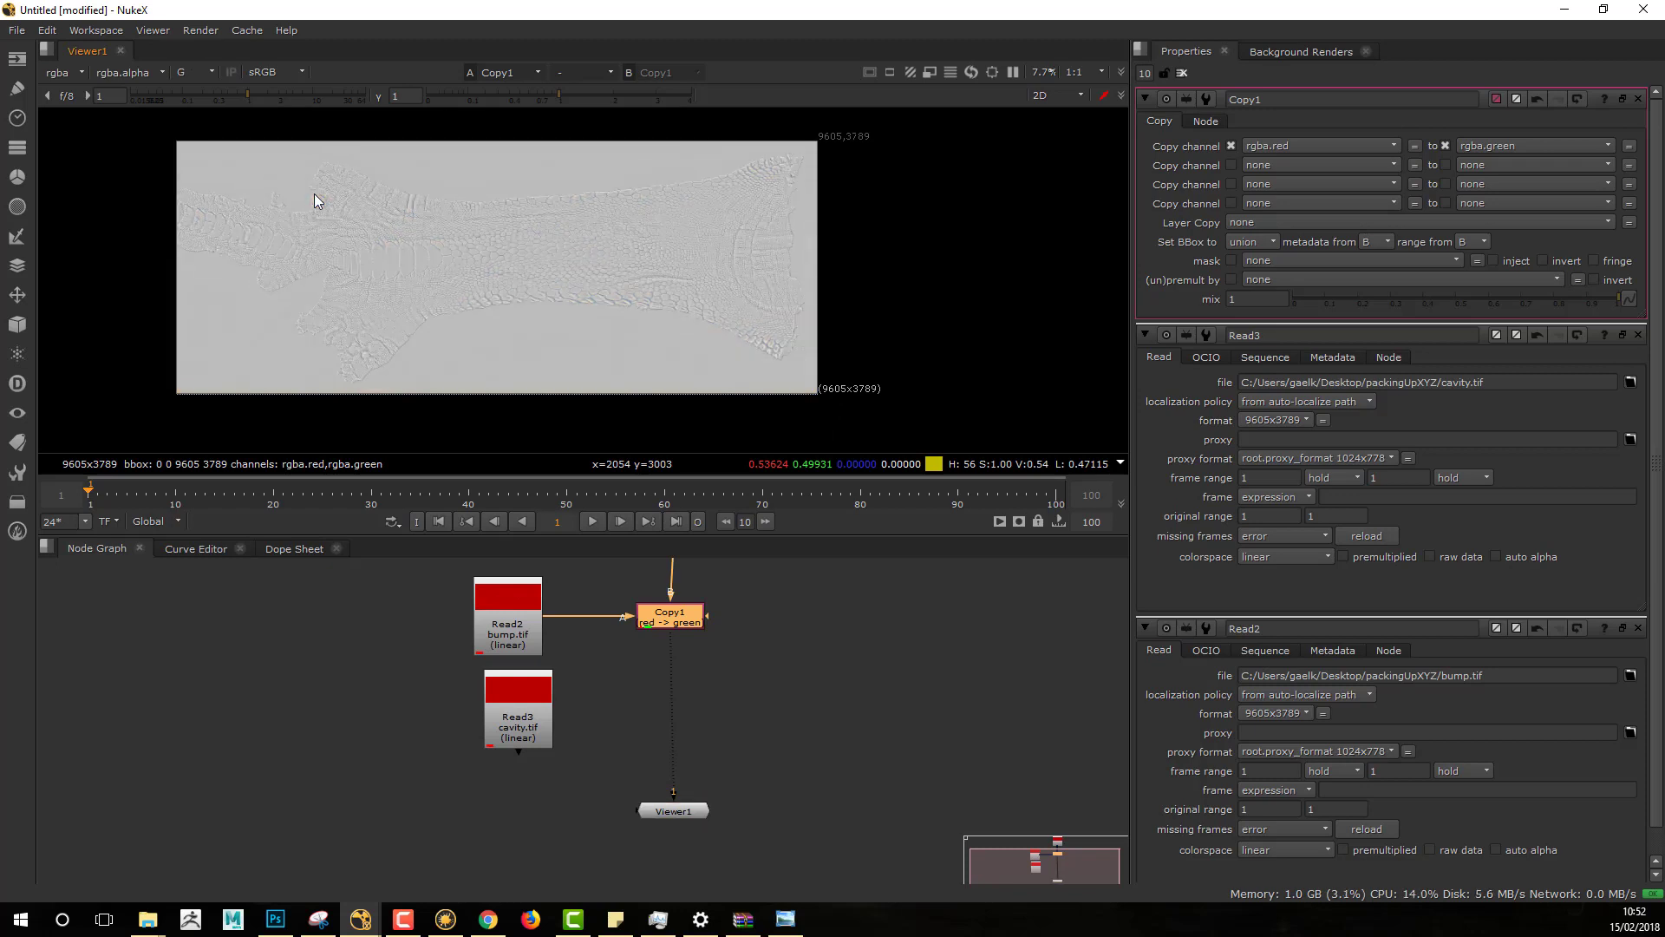
{"action": "scroll", "coordinate": [492, 240], "scroll_direction": "up", "scroll_amount": 6}
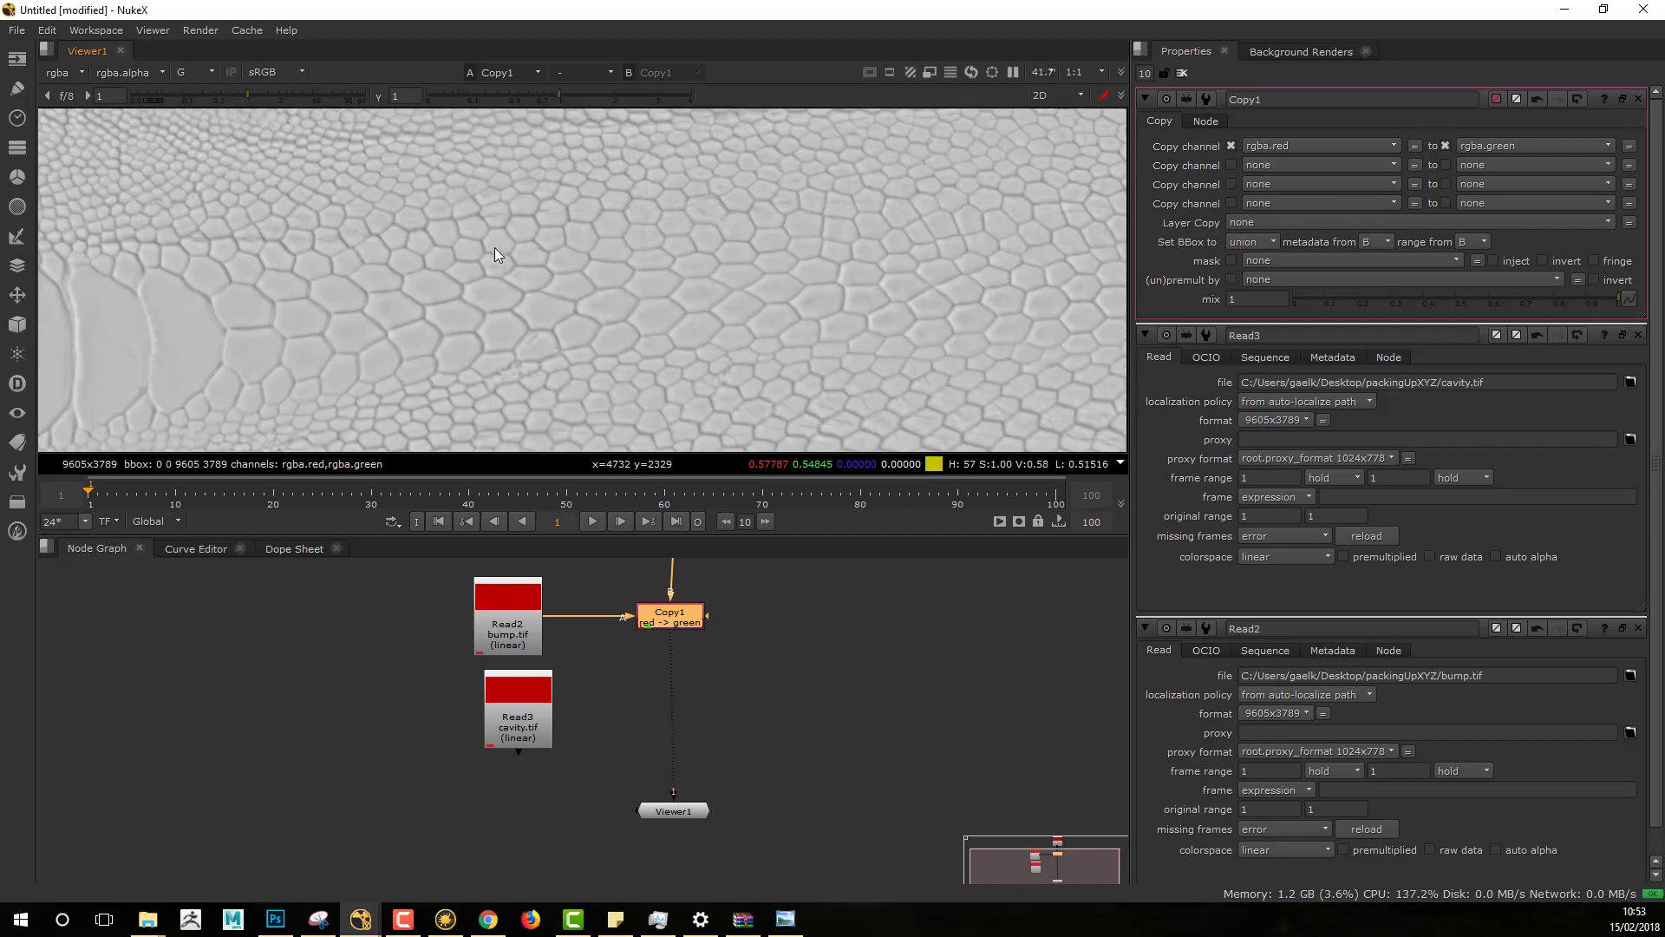
{"action": "scroll", "coordinate": [495, 248], "scroll_direction": "down", "scroll_amount": 6}
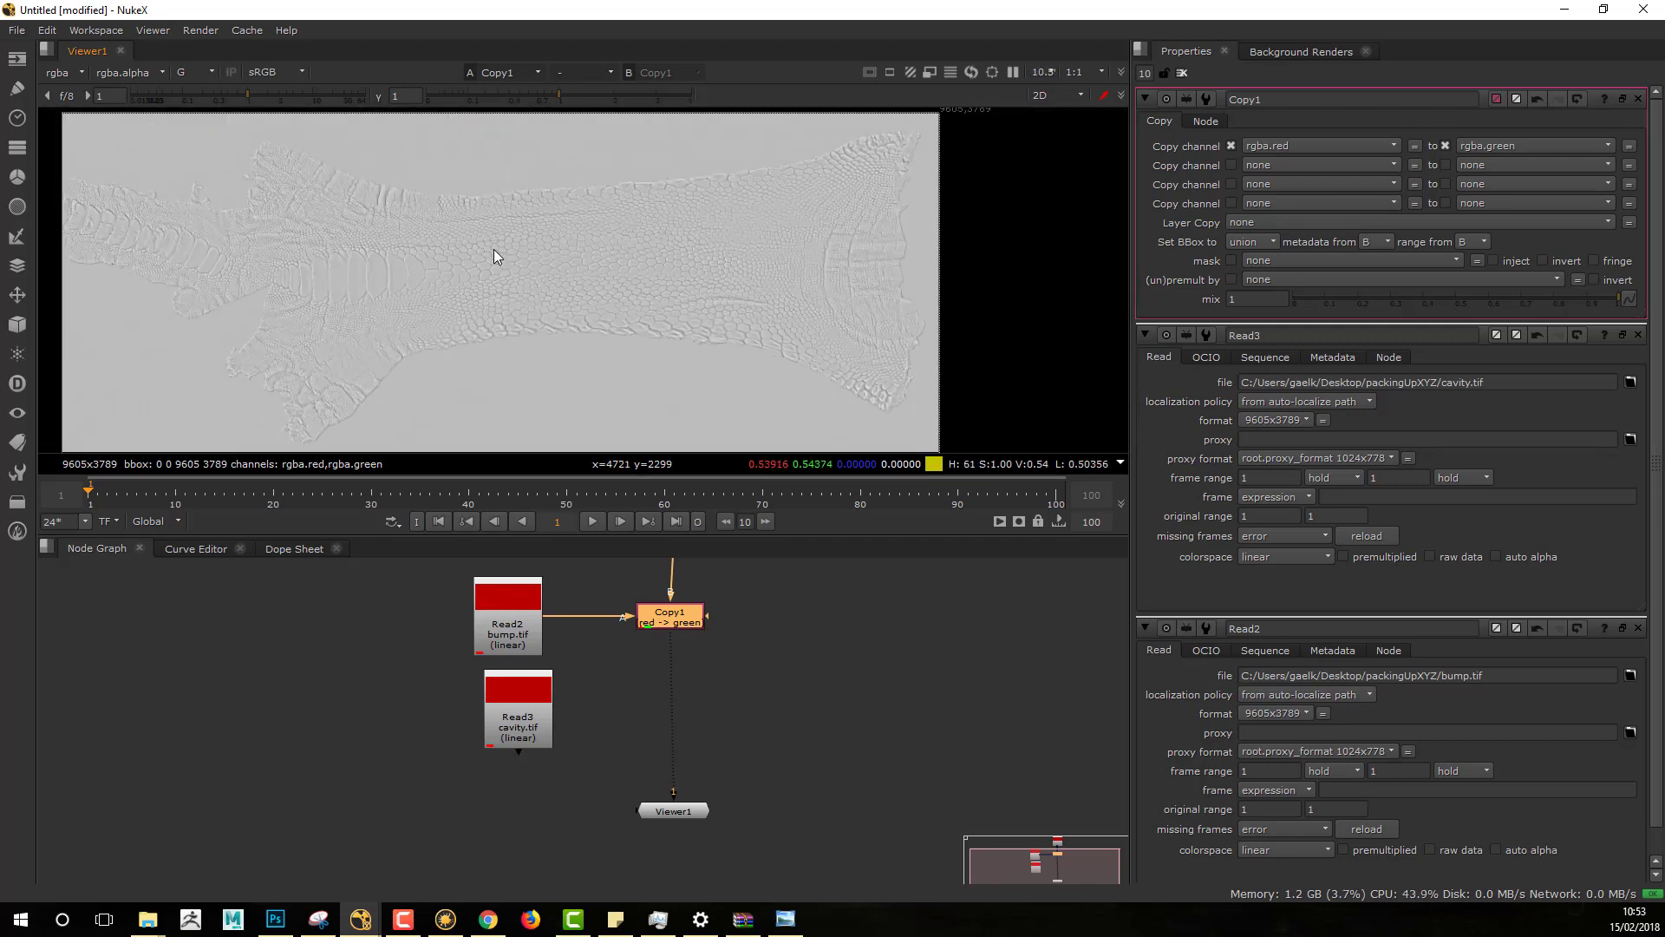
{"action": "key", "text": "b"}
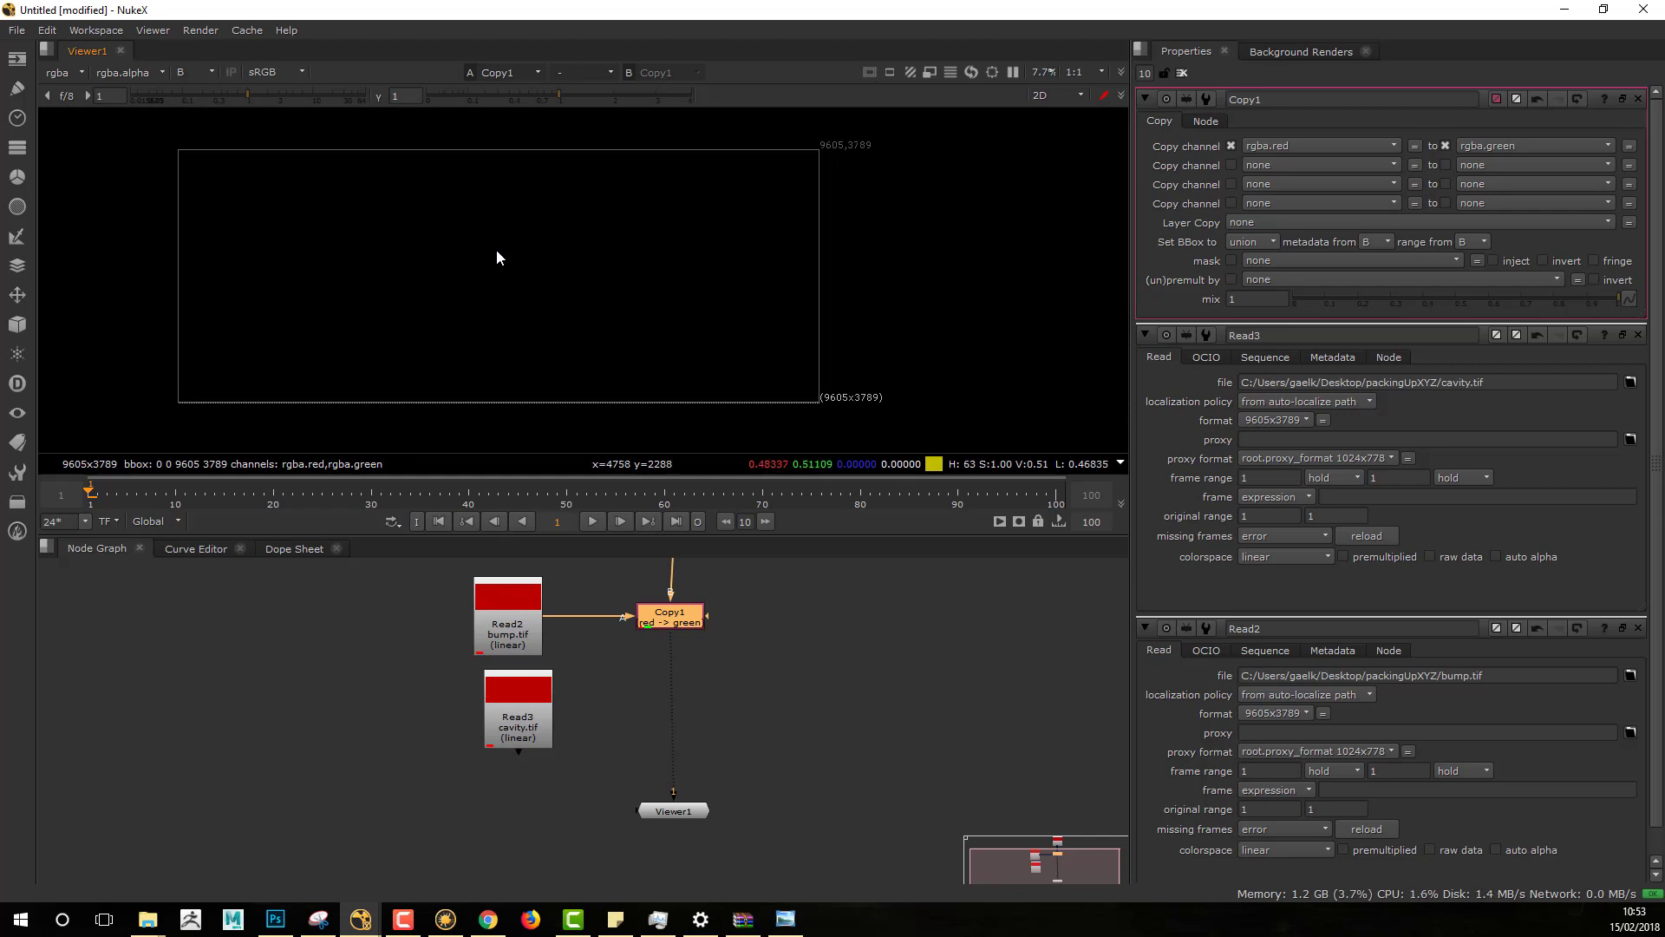
{"action": "key", "text": "r"}
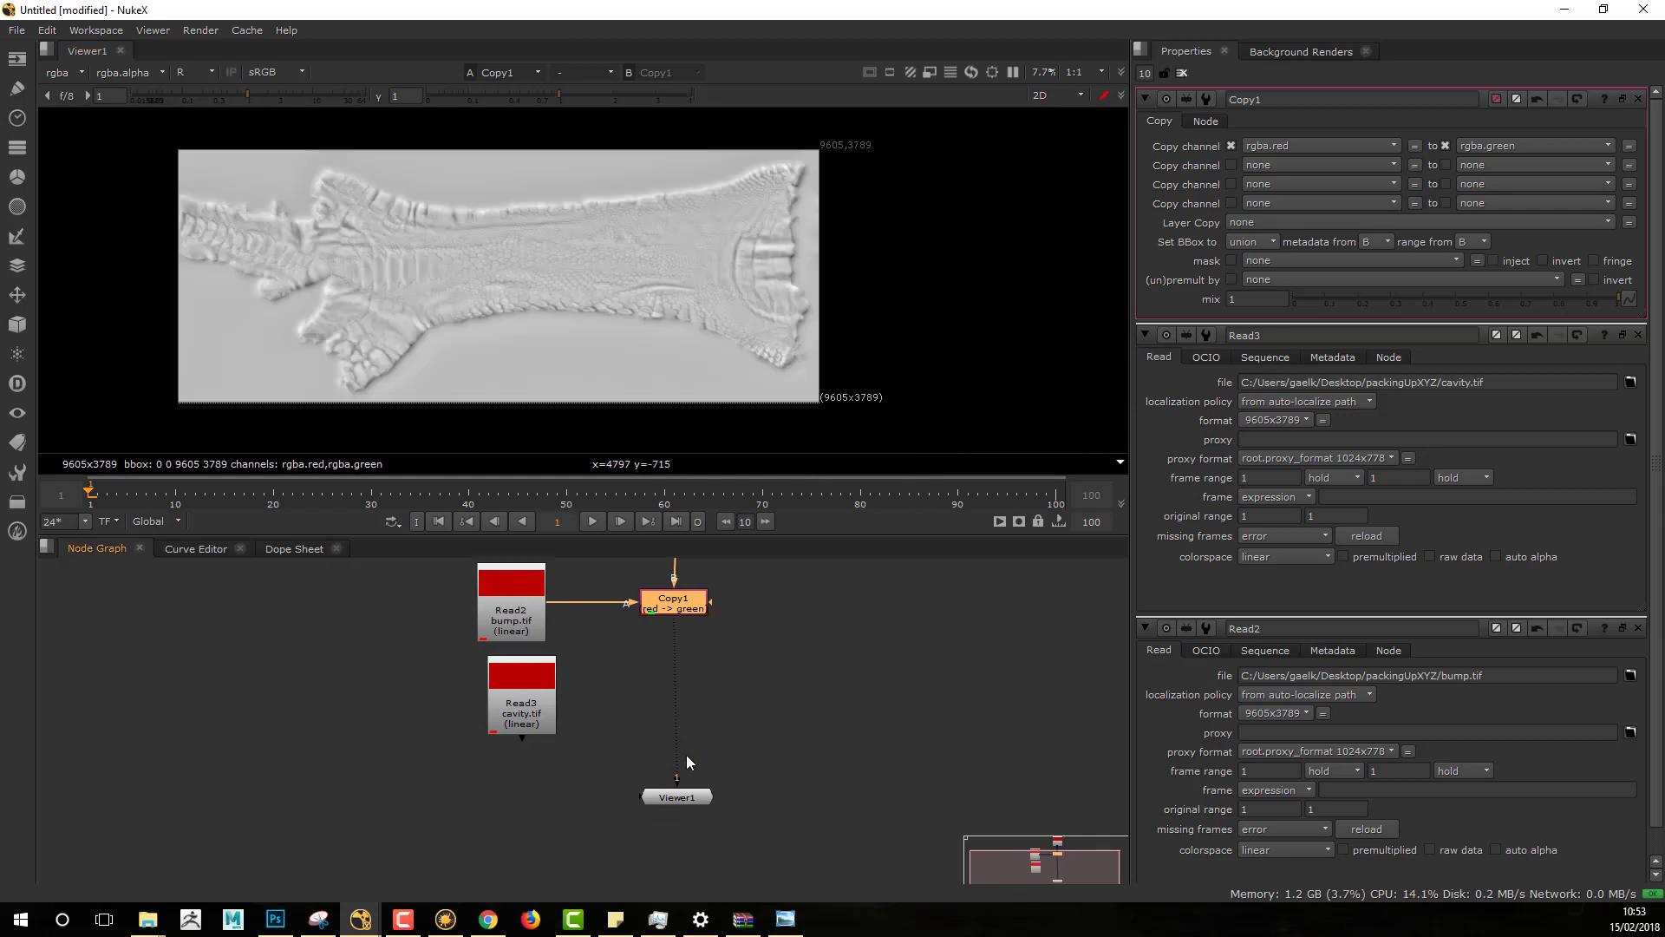
Step: Add a second Copy node between the first Copy node and the viewer, with its A input connected to cavity.tif
{"action": "middle_click_drag", "start_coordinate": [675, 795], "coordinate": [659, 789]}
{"action": "scroll", "coordinate": [724, 638], "scroll_direction": "up", "scroll_amount": 2}
{"action": "middle_click_drag", "start_coordinate": [743, 689], "coordinate": [803, 695]}
{"action": "left_click", "coordinate": [768, 768]}
{"action": "key", "text": "k"}
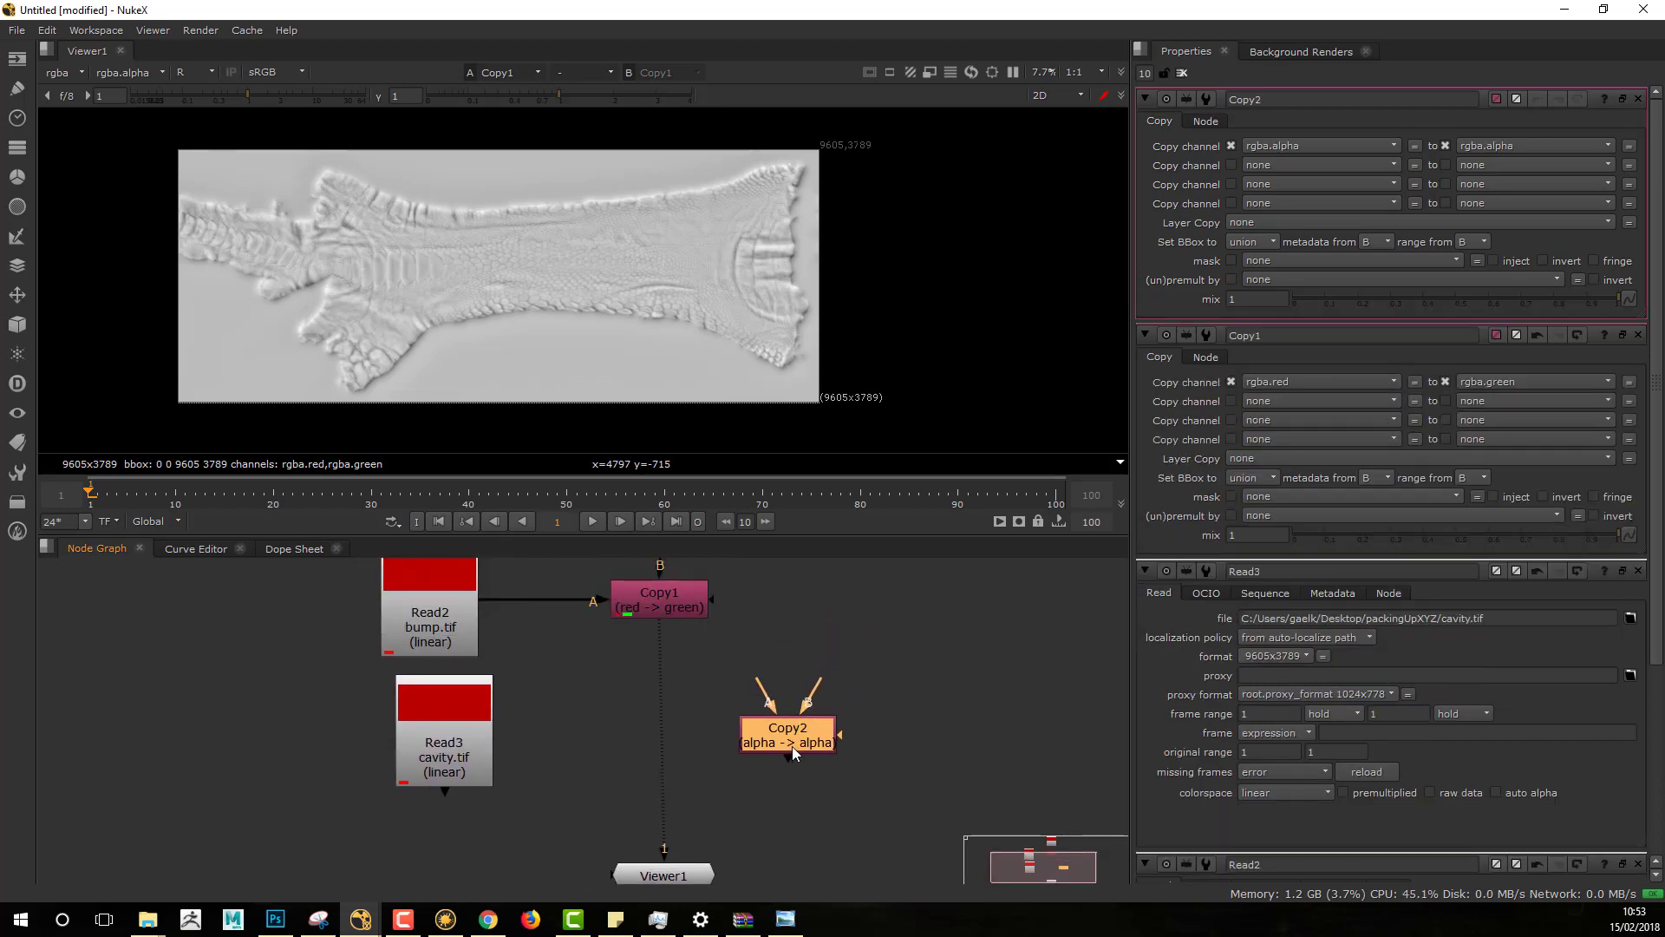
{"action": "left_click_drag", "start_coordinate": [792, 745], "coordinate": [423, 752]}
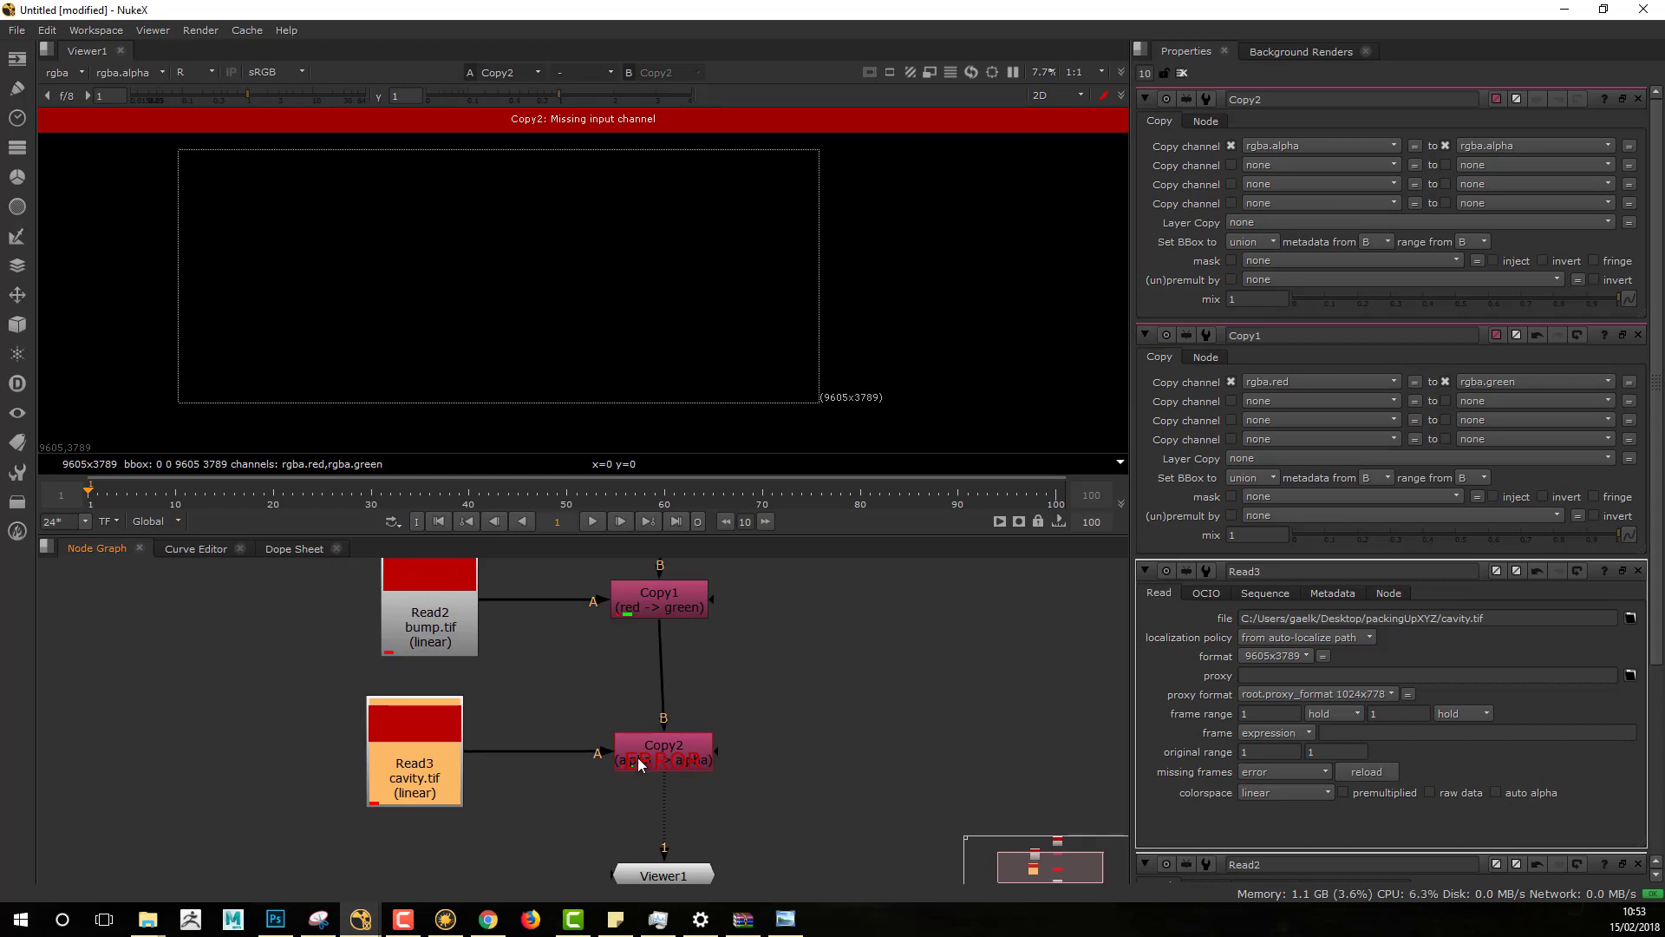
Step: Set the second Copy node to copy rgba.red from cavity.tif into rgba.blue
{"action": "left_click", "coordinate": [687, 761]}
{"action": "middle_click_drag", "start_coordinate": [862, 690], "coordinate": [824, 732]}
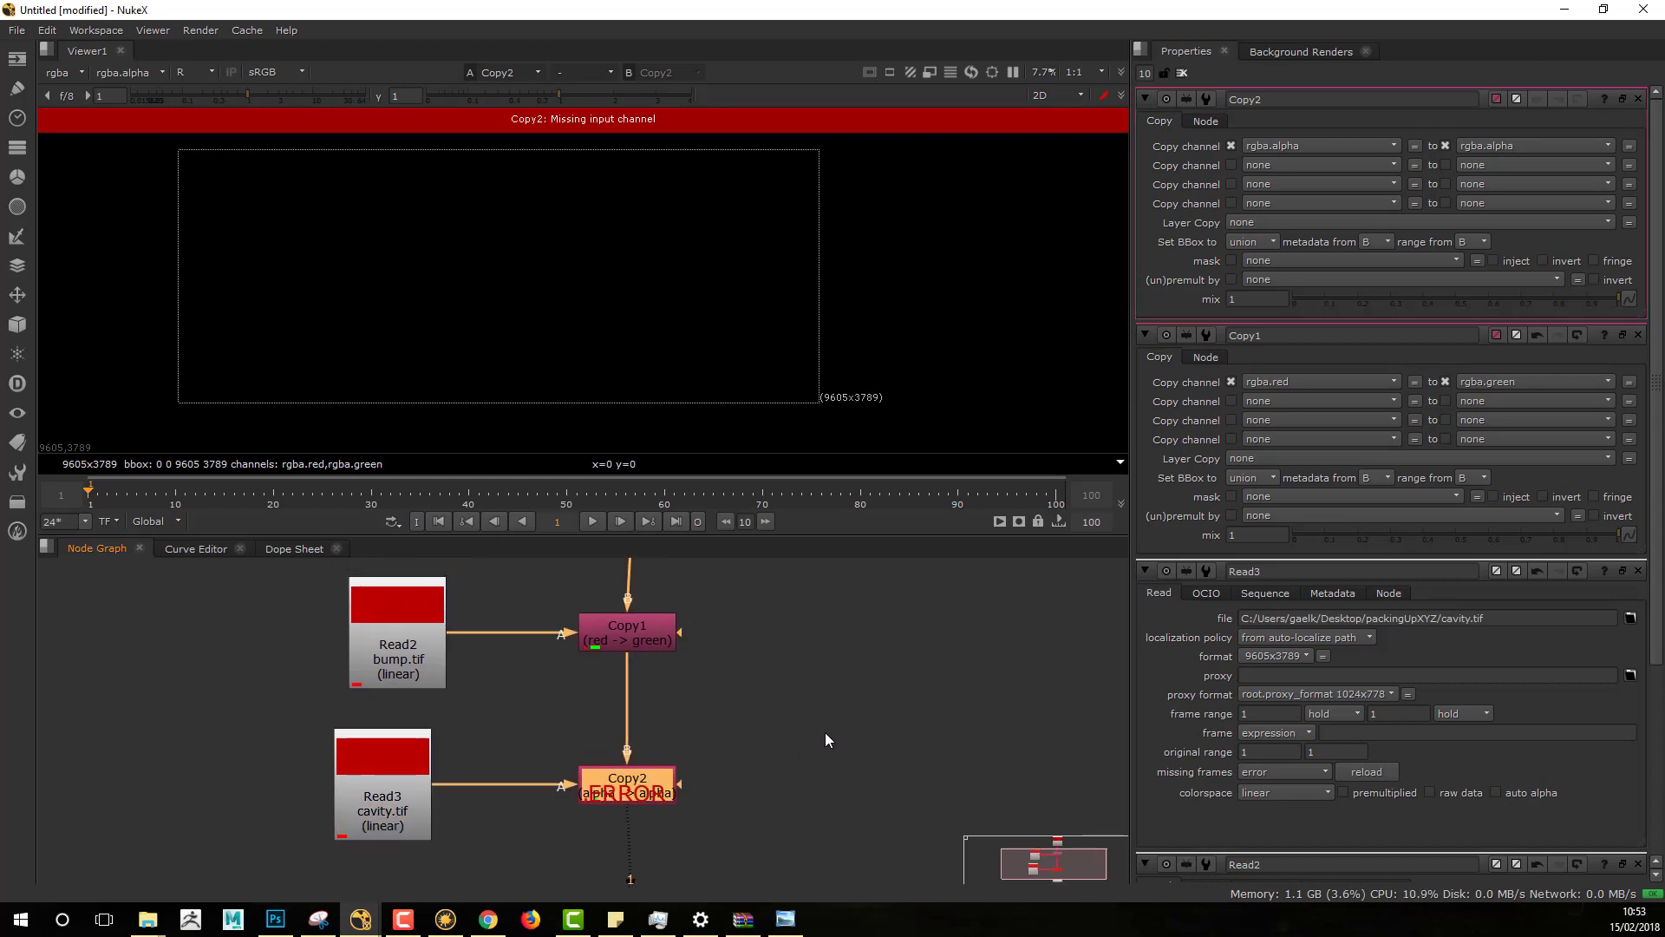
{"action": "left_click", "coordinate": [1318, 144]}
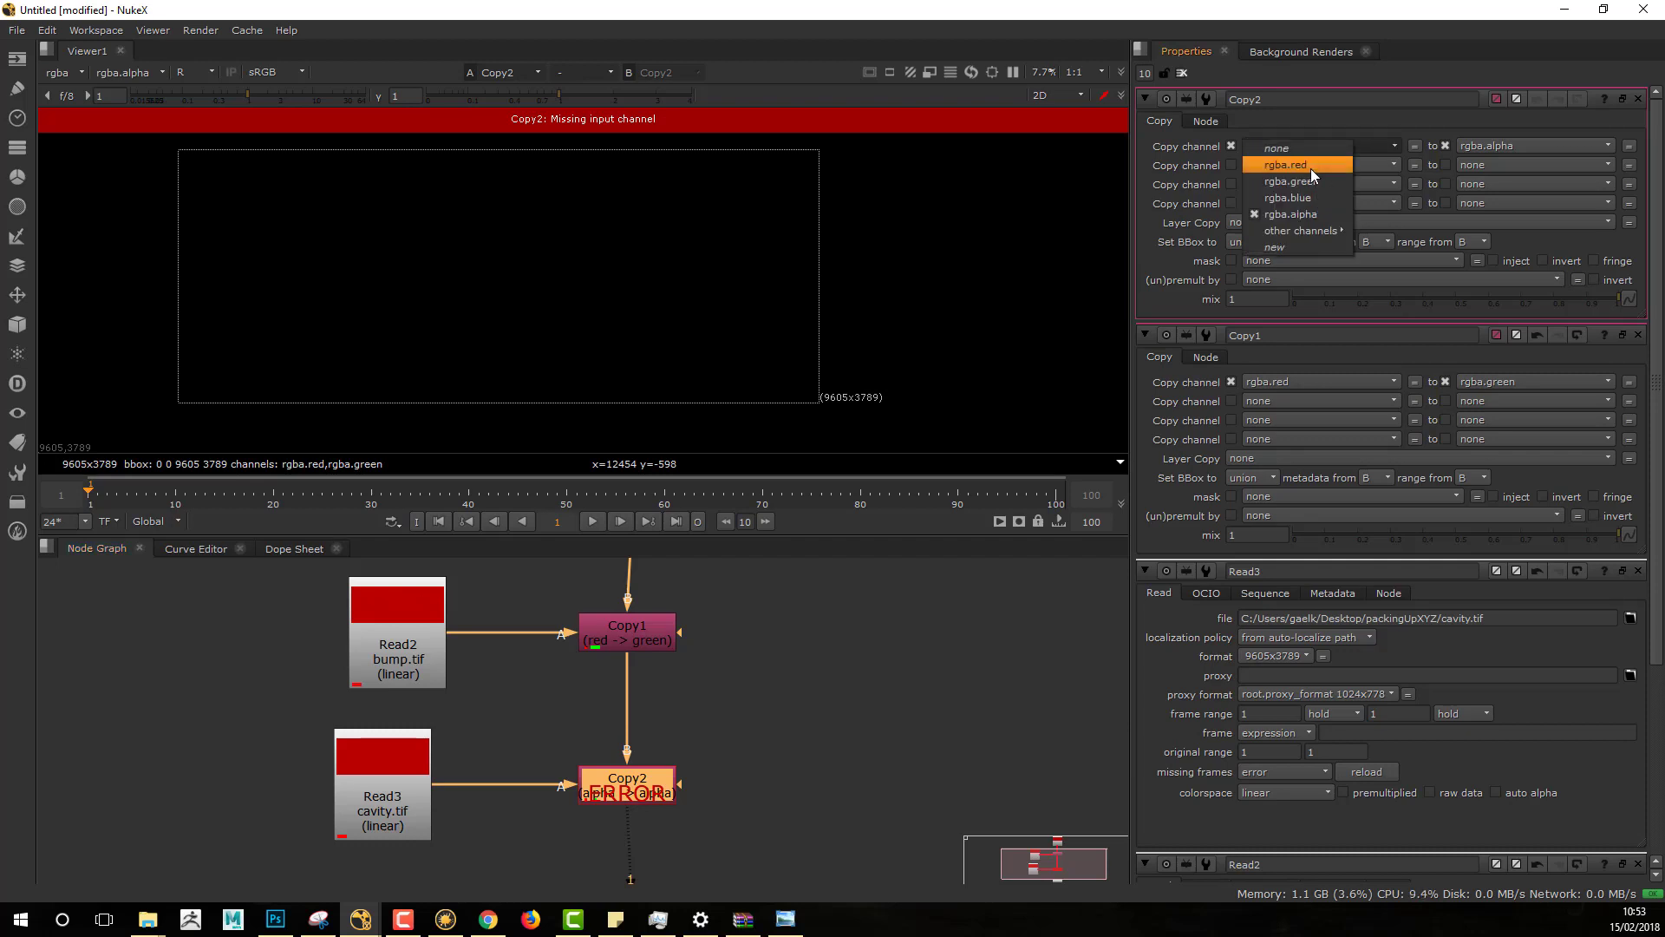
{"action": "left_click", "coordinate": [1301, 164]}
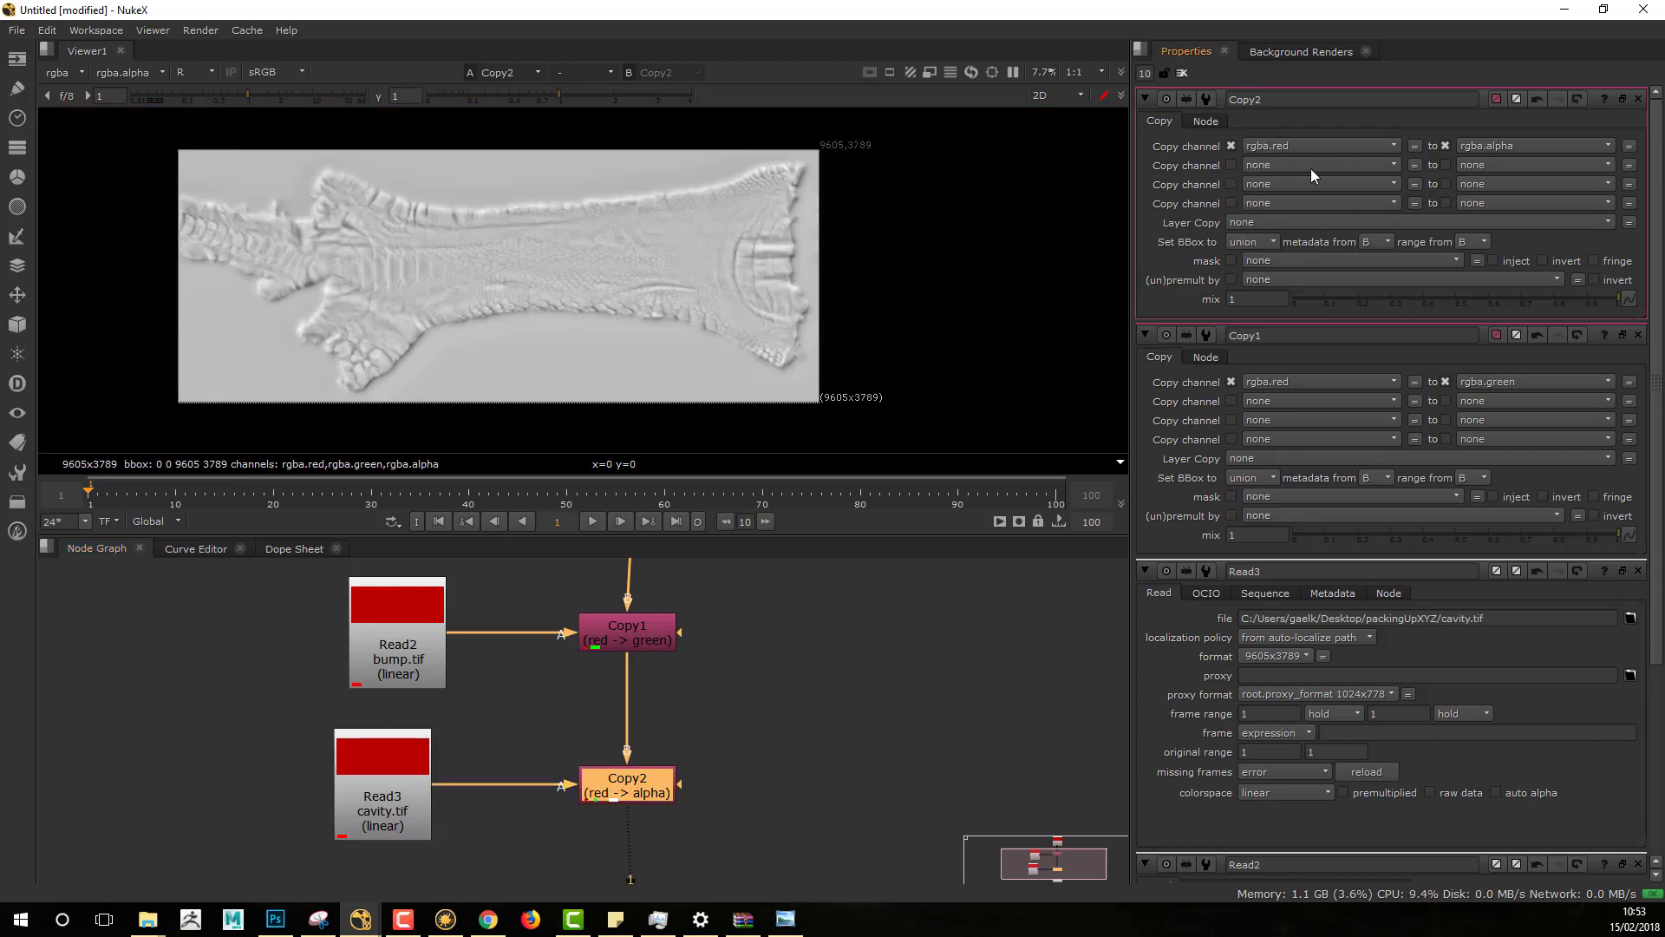
{"action": "left_click", "coordinate": [1537, 142]}
{"action": "left_click", "coordinate": [1509, 198]}
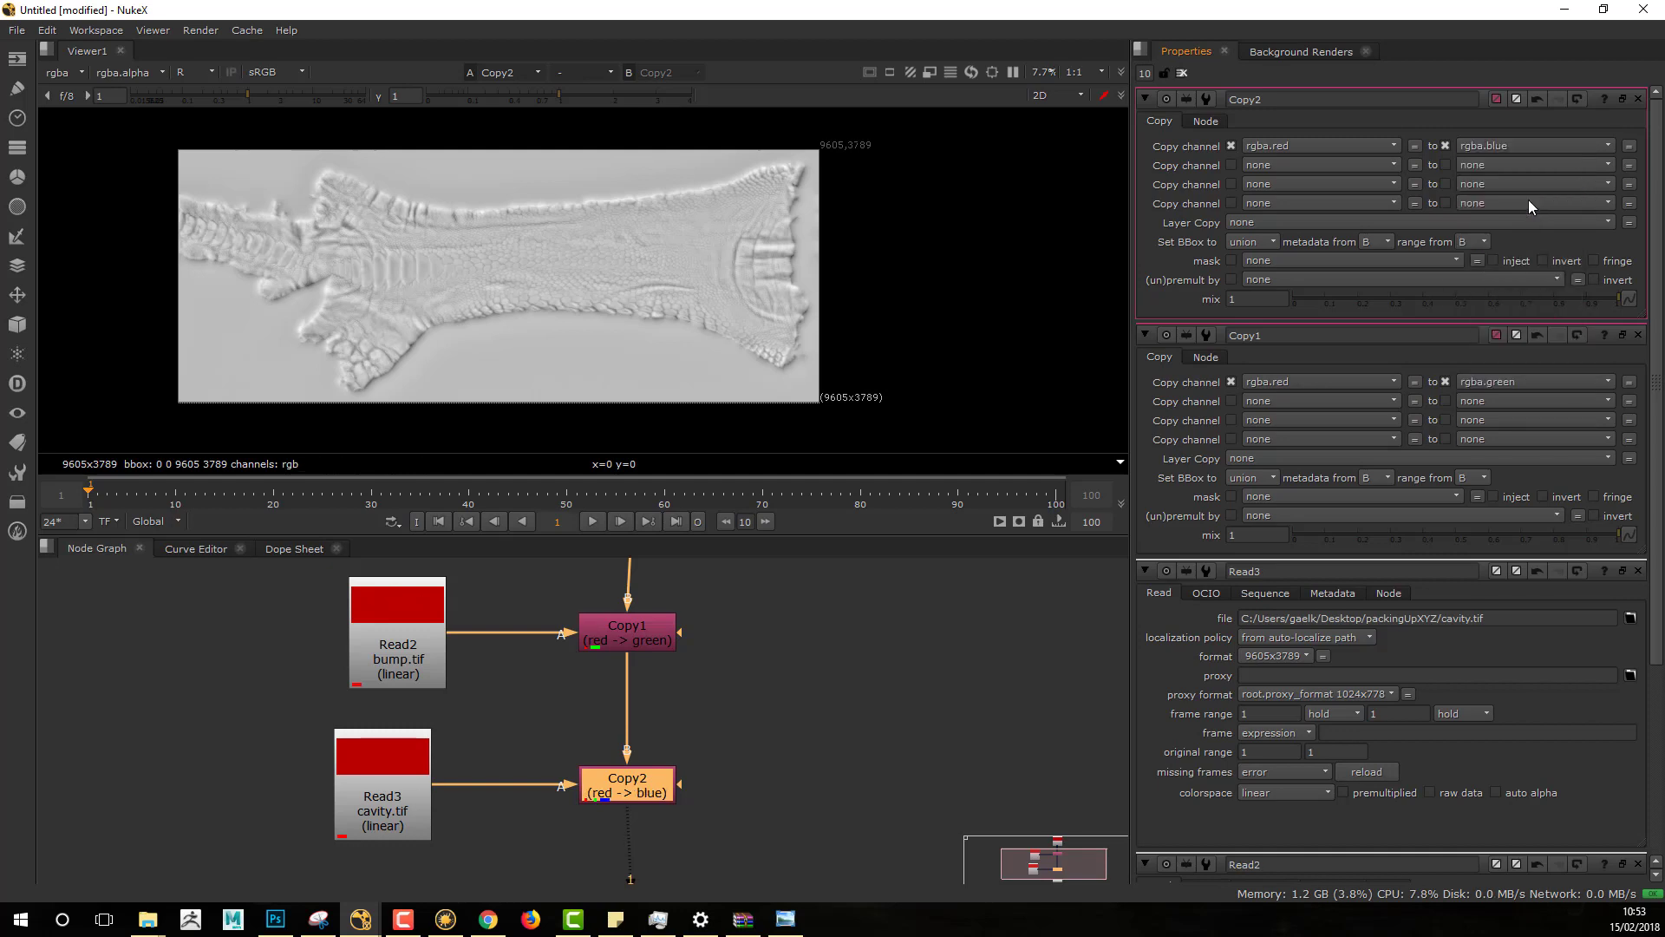
{"action": "middle_click_drag", "start_coordinate": [772, 832], "coordinate": [815, 701]}
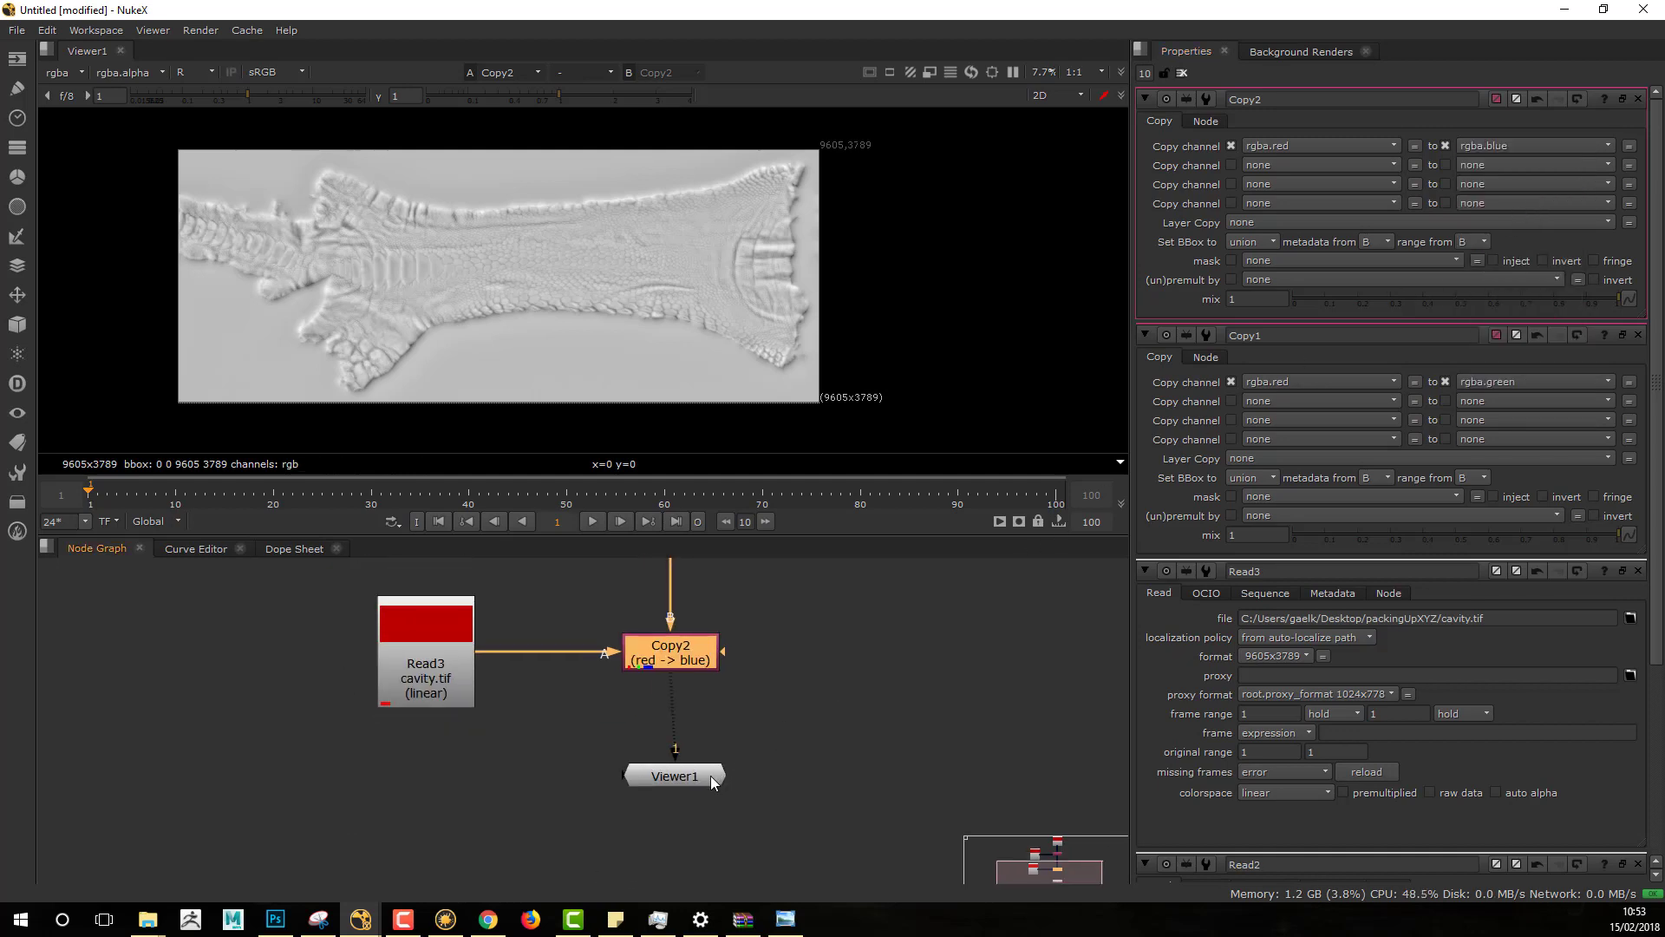
Step: Examine the merged image in RGB and up close, including its separate red, green and blue channels
{"action": "left_click_drag", "start_coordinate": [711, 776], "coordinate": [703, 796]}
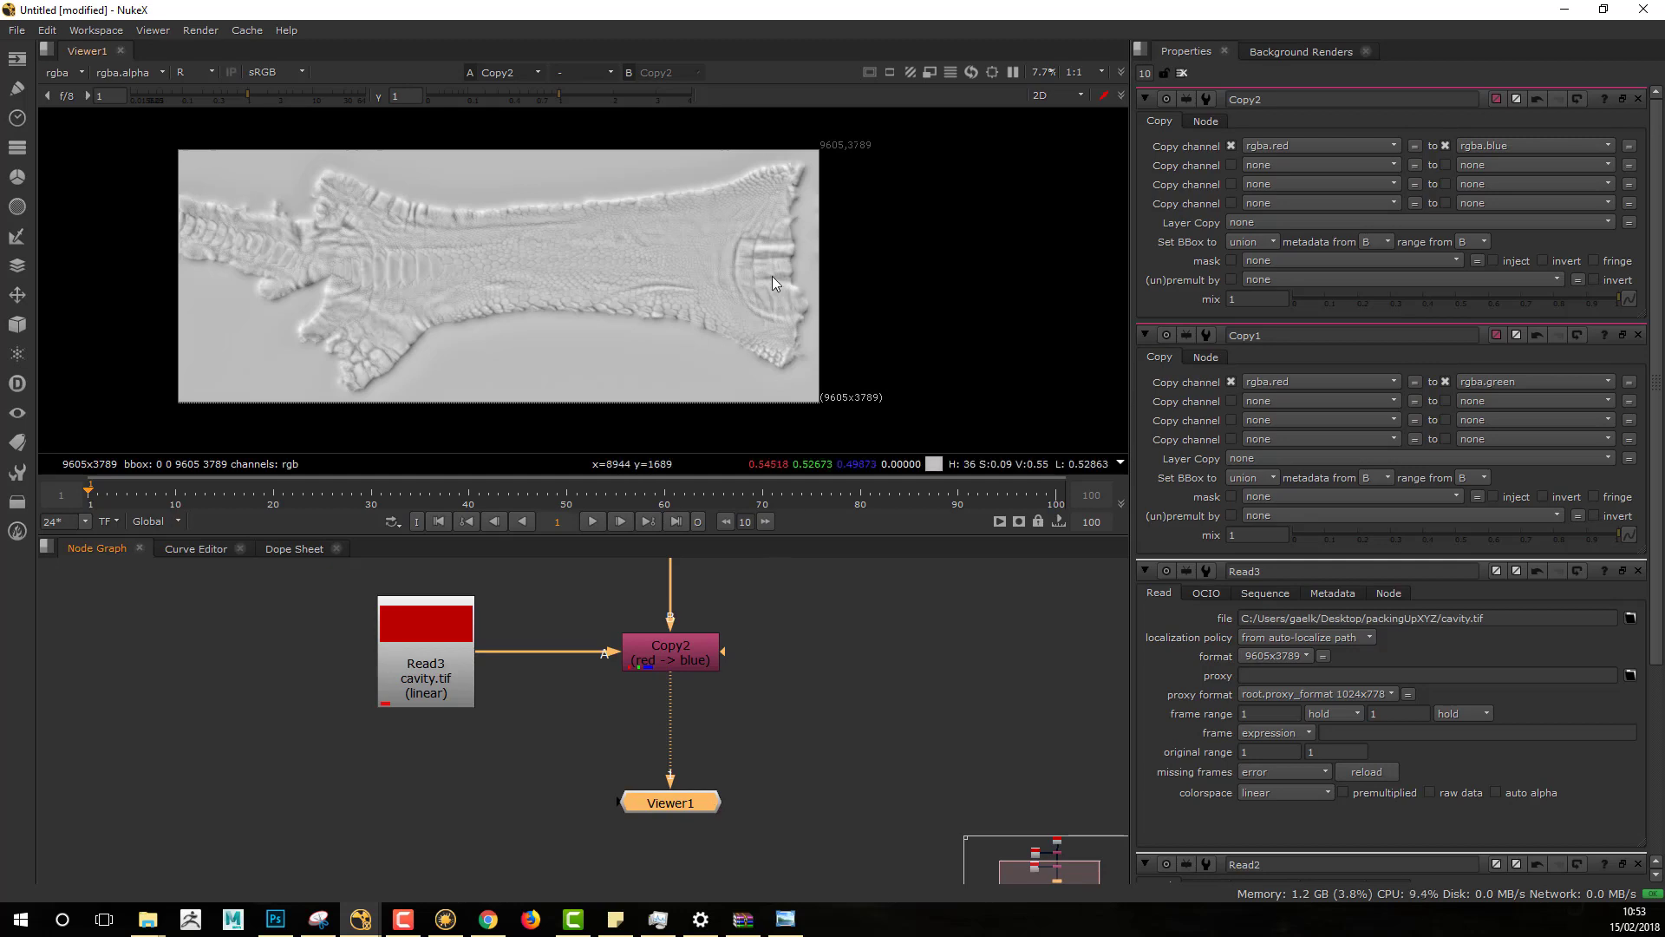
{"action": "scroll", "coordinate": [914, 206], "scroll_direction": "down", "scroll_amount": 2}
{"action": "scroll", "coordinate": [901, 221], "scroll_direction": "up", "scroll_amount": 2}
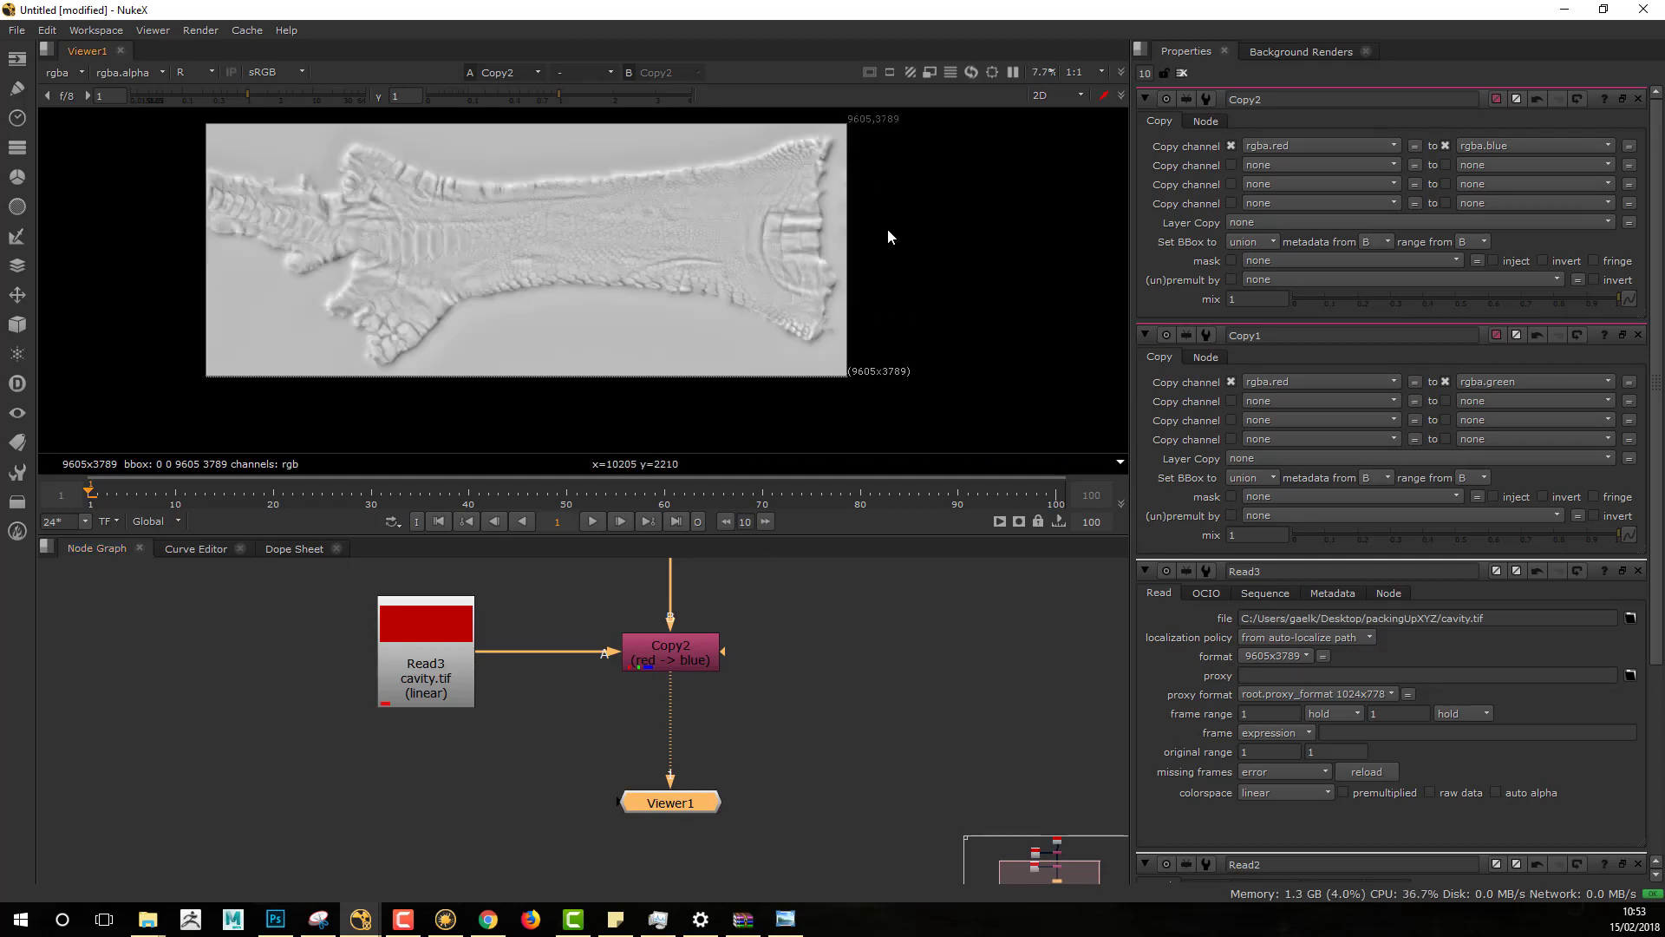
{"action": "middle_click_drag", "start_coordinate": [887, 227], "coordinate": [884, 253]}
{"action": "key", "text": "r"}
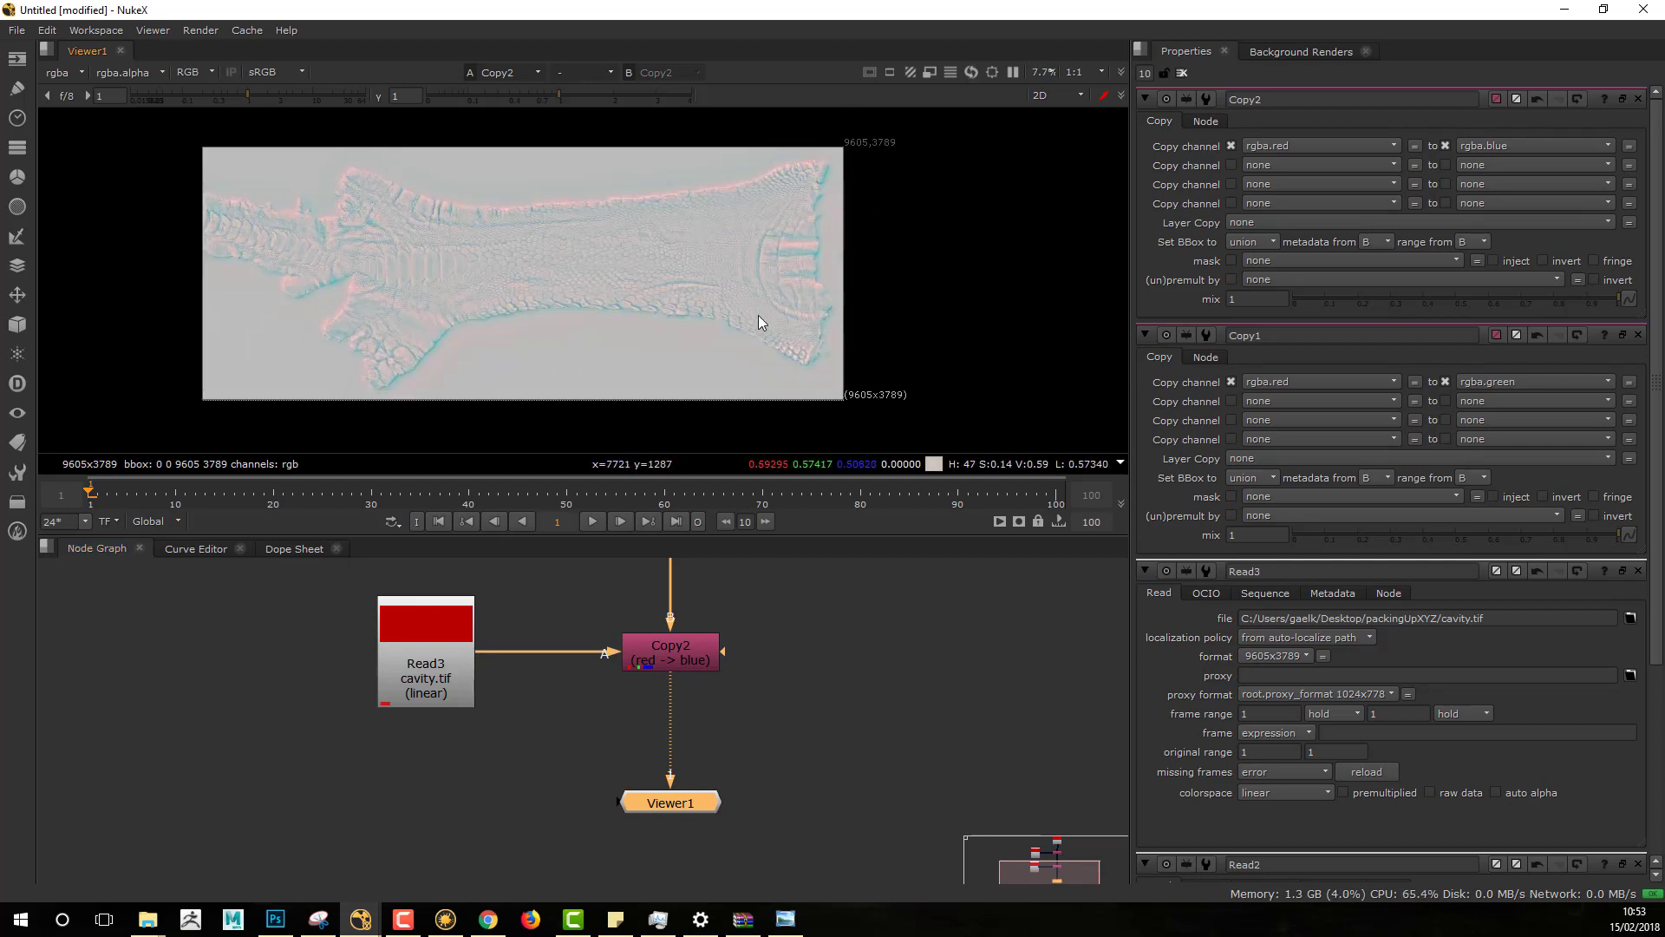
{"action": "scroll", "coordinate": [655, 320], "scroll_direction": "up", "scroll_amount": 4}
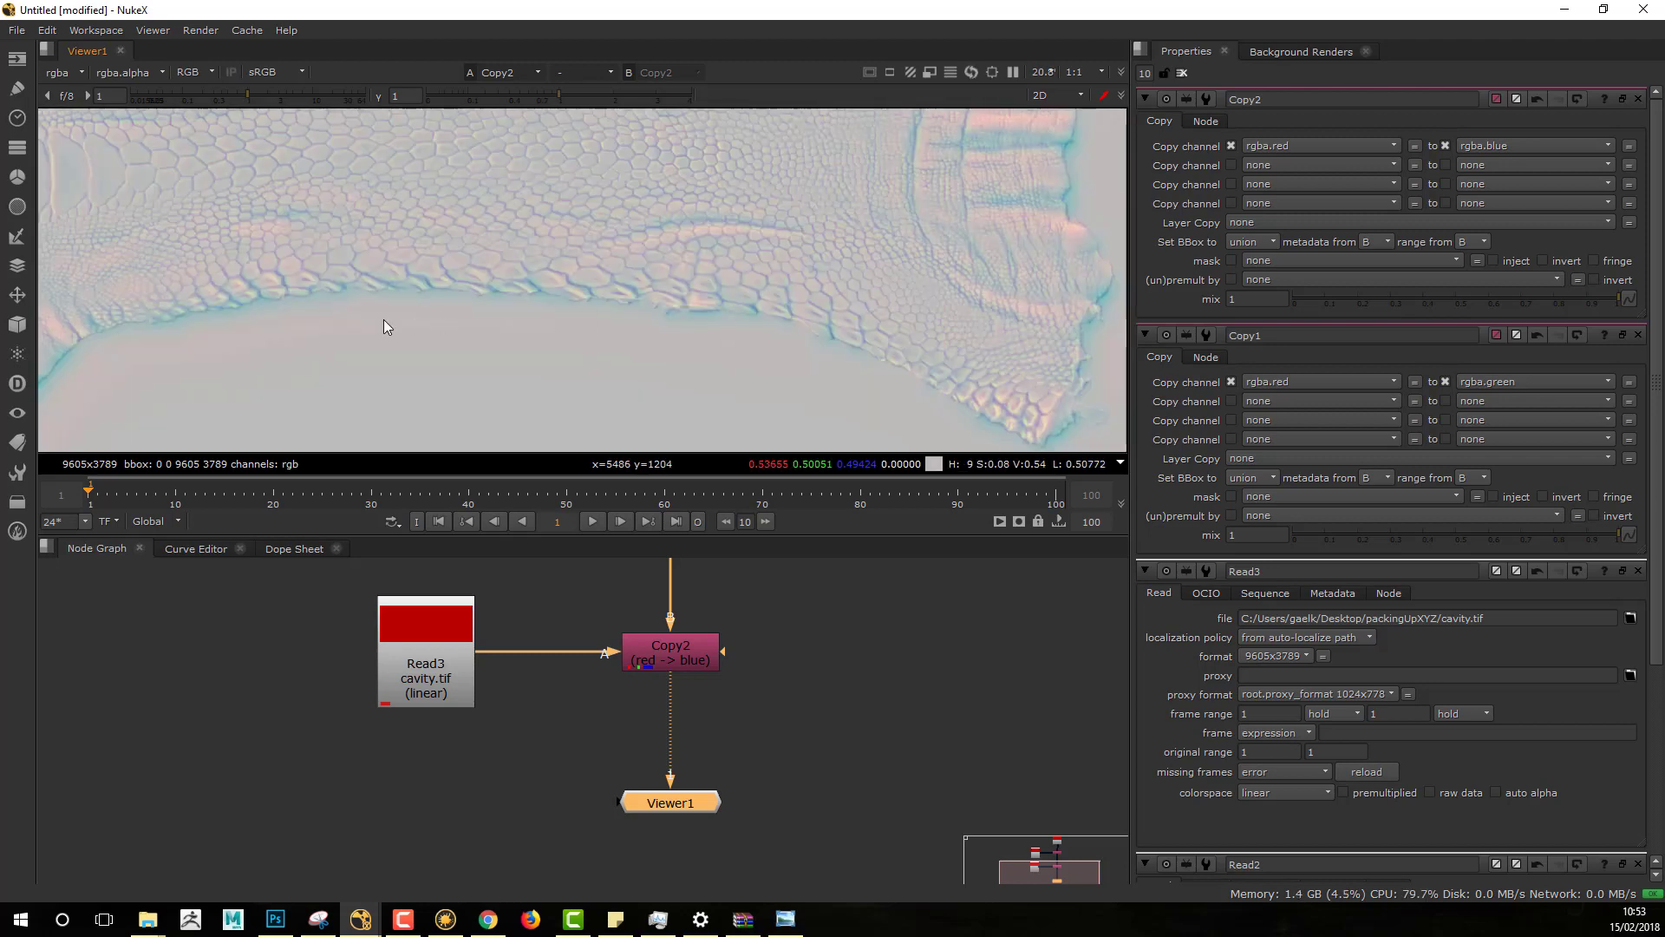
{"action": "middle_click_drag", "start_coordinate": [383, 321], "coordinate": [696, 412]}
{"action": "middle_click_drag", "start_coordinate": [555, 222], "coordinate": [609, 267]}
{"action": "scroll", "coordinate": [709, 295], "scroll_direction": "down", "scroll_amount": 3}
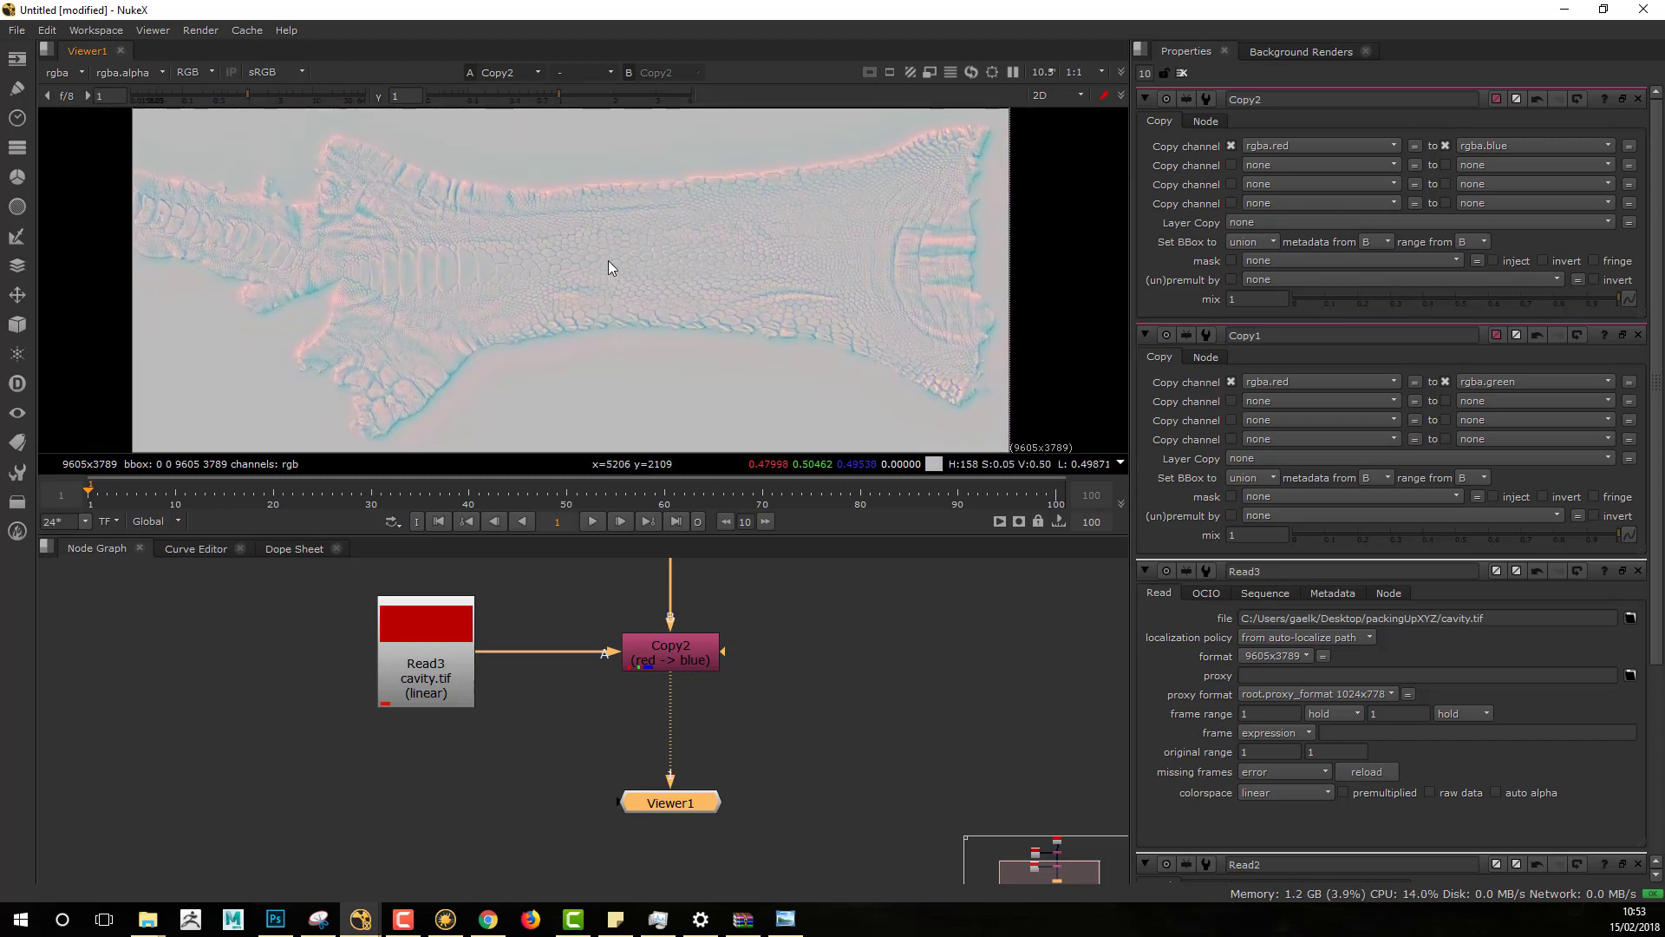
{"action": "key", "text": "r"}
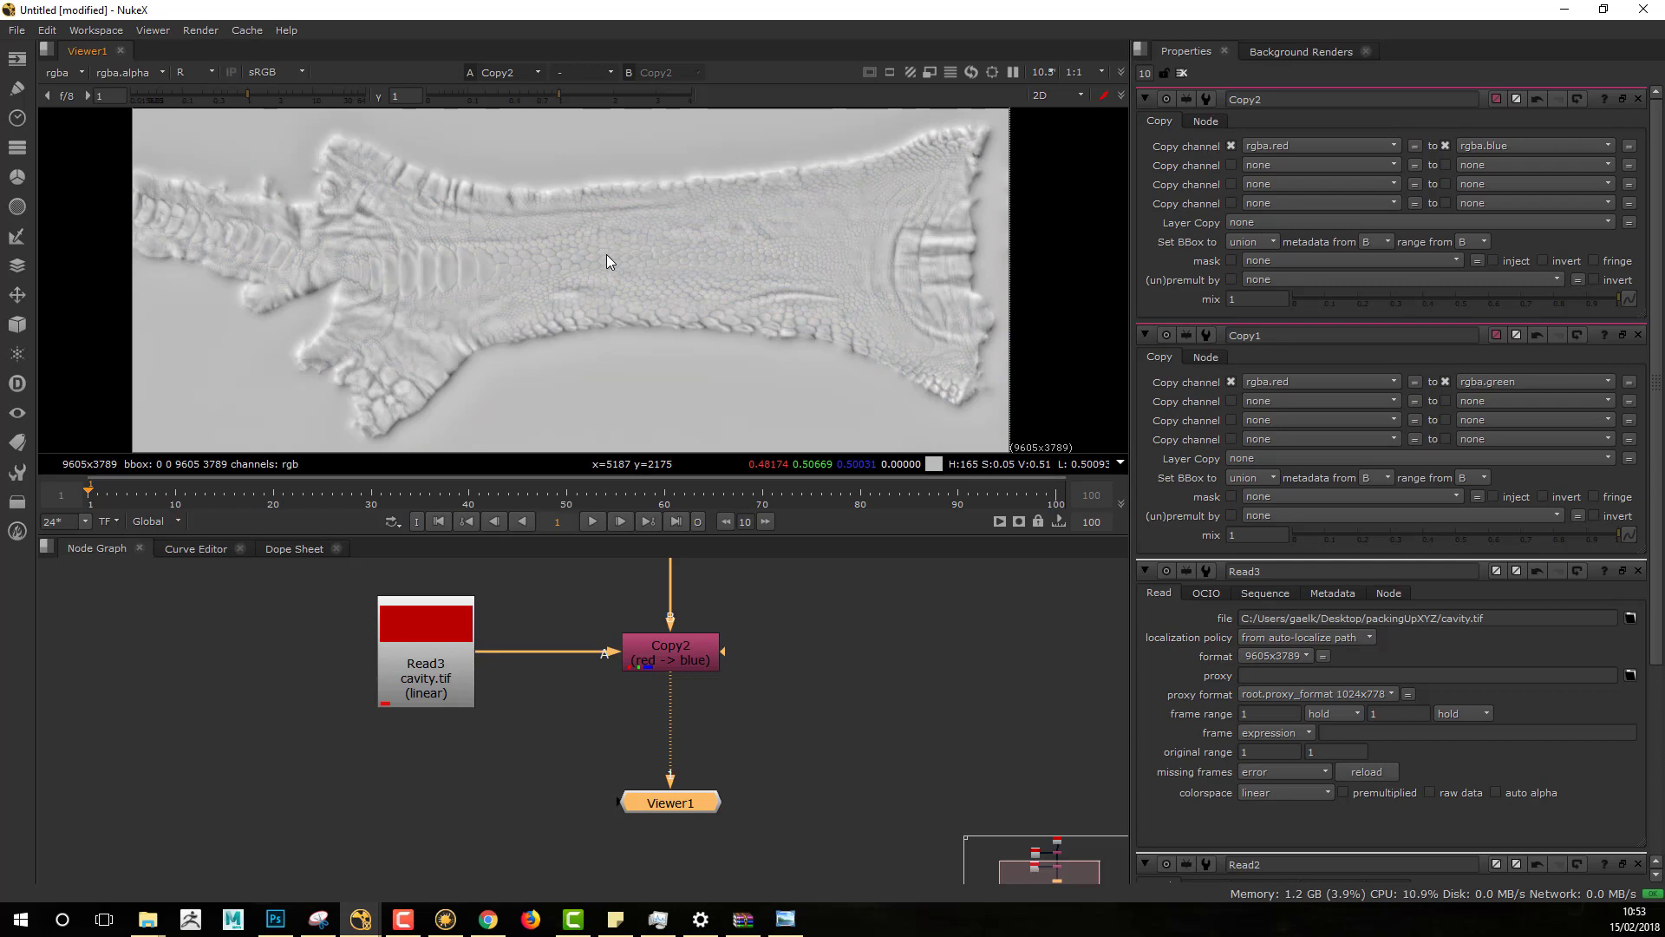
{"action": "key", "text": "g"}
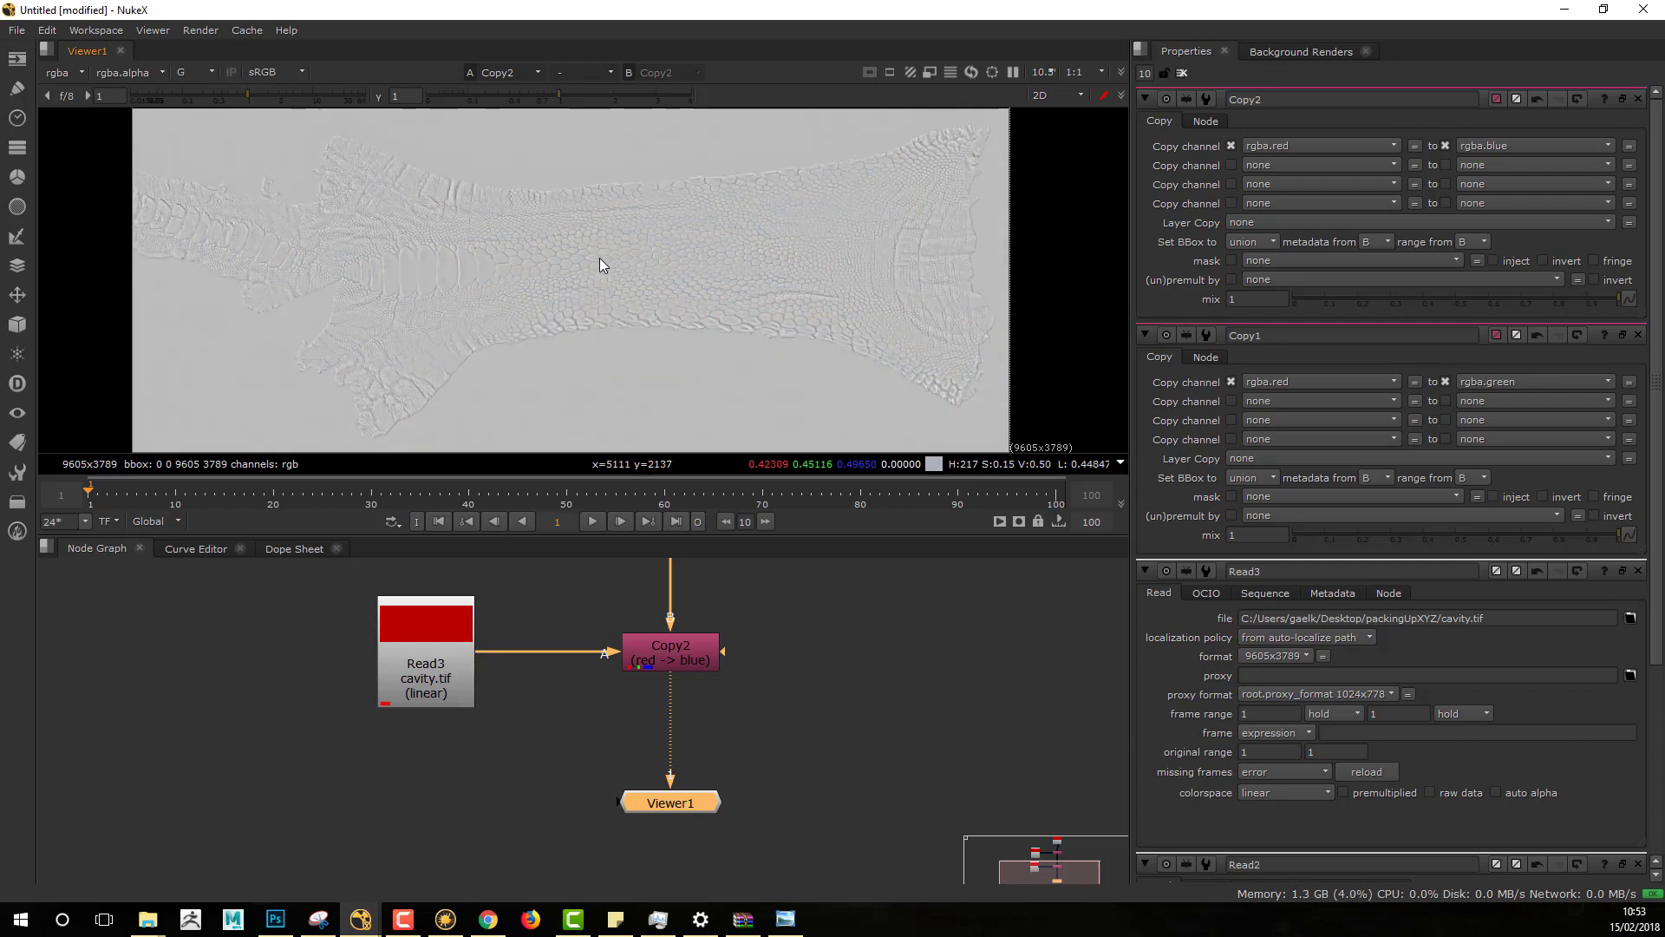
{"action": "key", "text": "b"}
{"action": "key", "text": "b"}
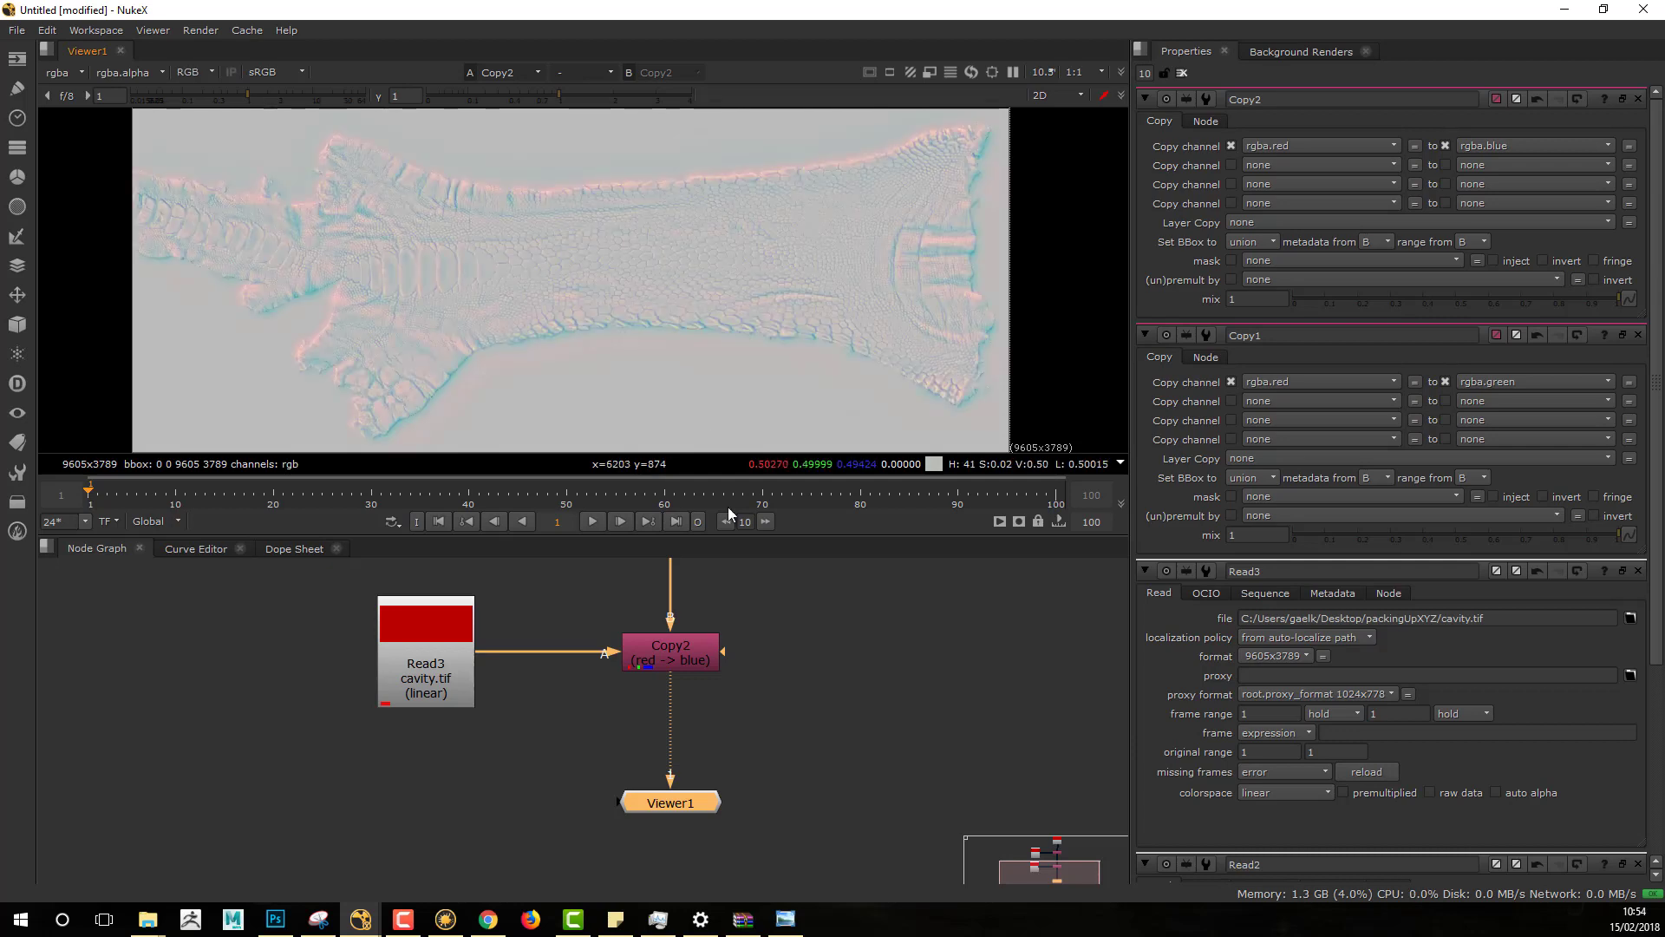
Step: Import specular.tif from the packingUpXYZ folder into the node graph as a new Read node
{"action": "left_click", "coordinate": [704, 814]}
{"action": "left_click_drag", "start_coordinate": [704, 810], "coordinate": [555, 845]}
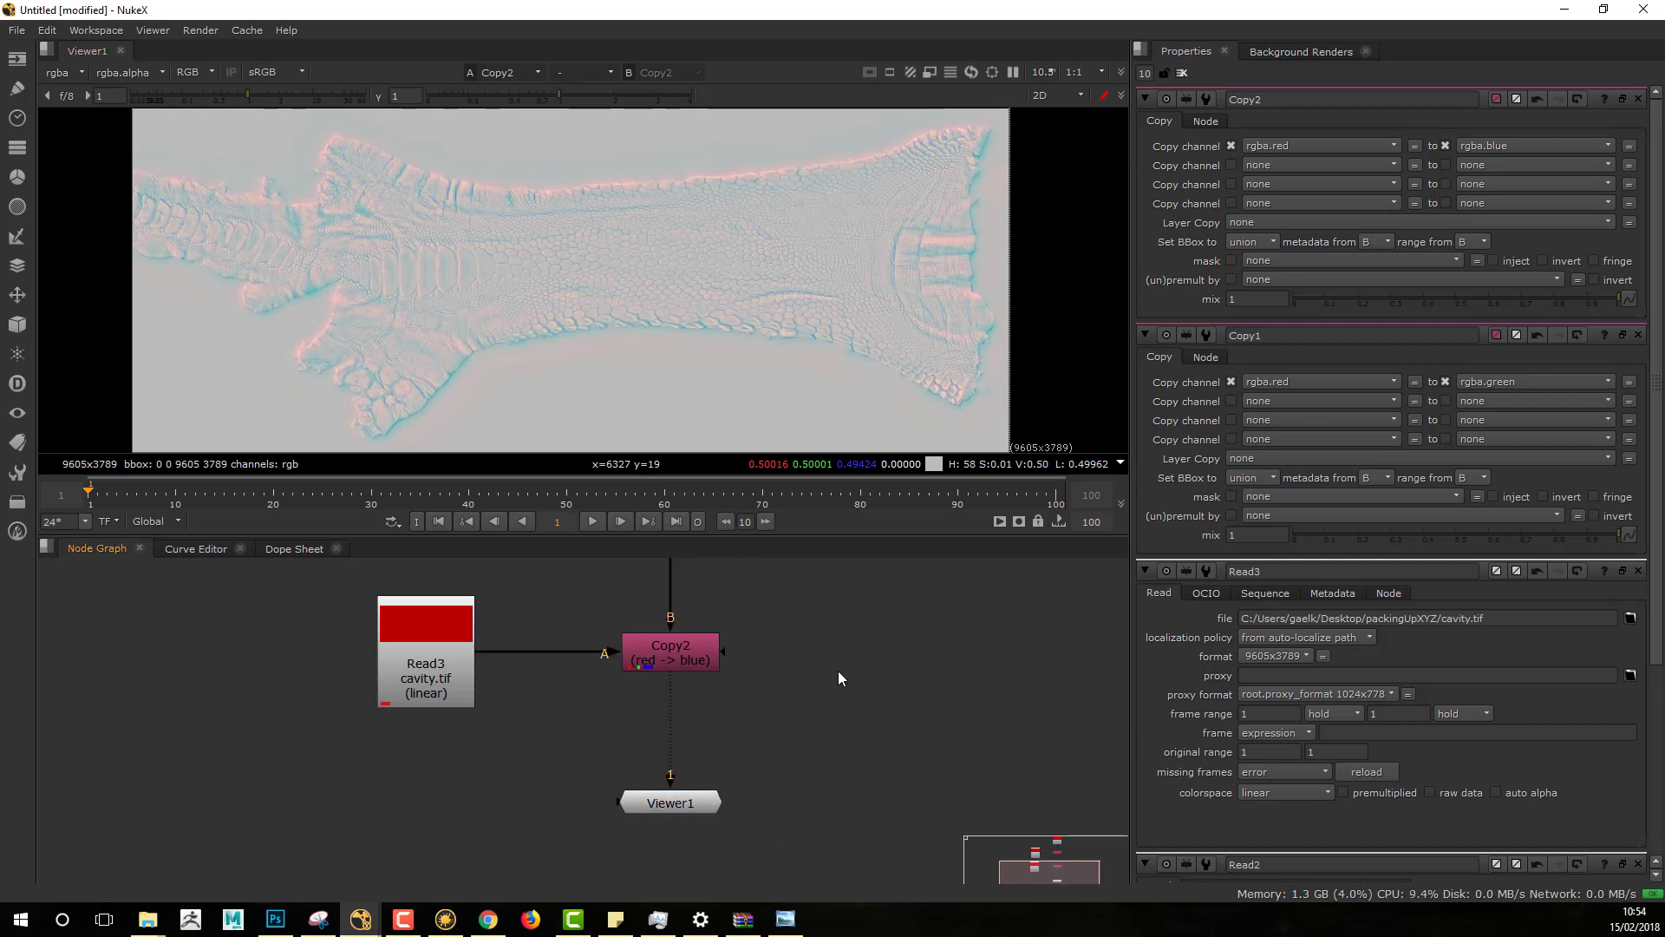
{"action": "middle_click_drag", "start_coordinate": [838, 657], "coordinate": [793, 798]}
{"action": "middle_click_drag", "start_coordinate": [753, 687], "coordinate": [736, 655]}
{"action": "scroll", "coordinate": [736, 737], "scroll_direction": "down", "scroll_amount": 2}
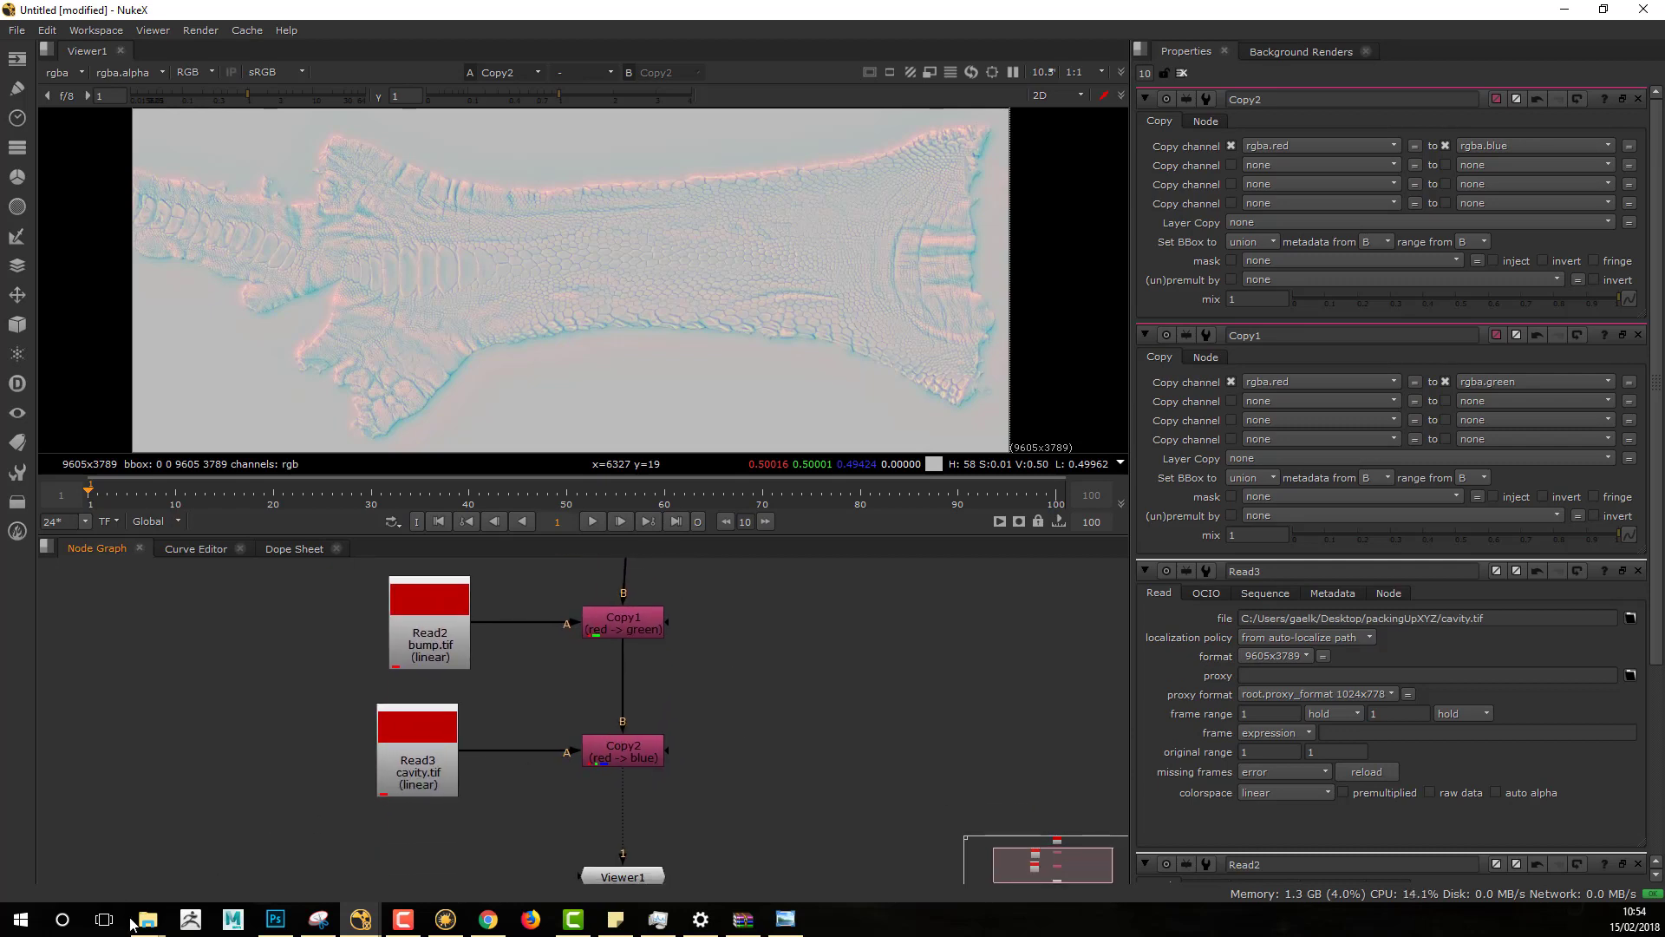
{"action": "mouse_move", "coordinate": [138, 921]}
{"action": "left_click", "coordinate": [113, 841]}
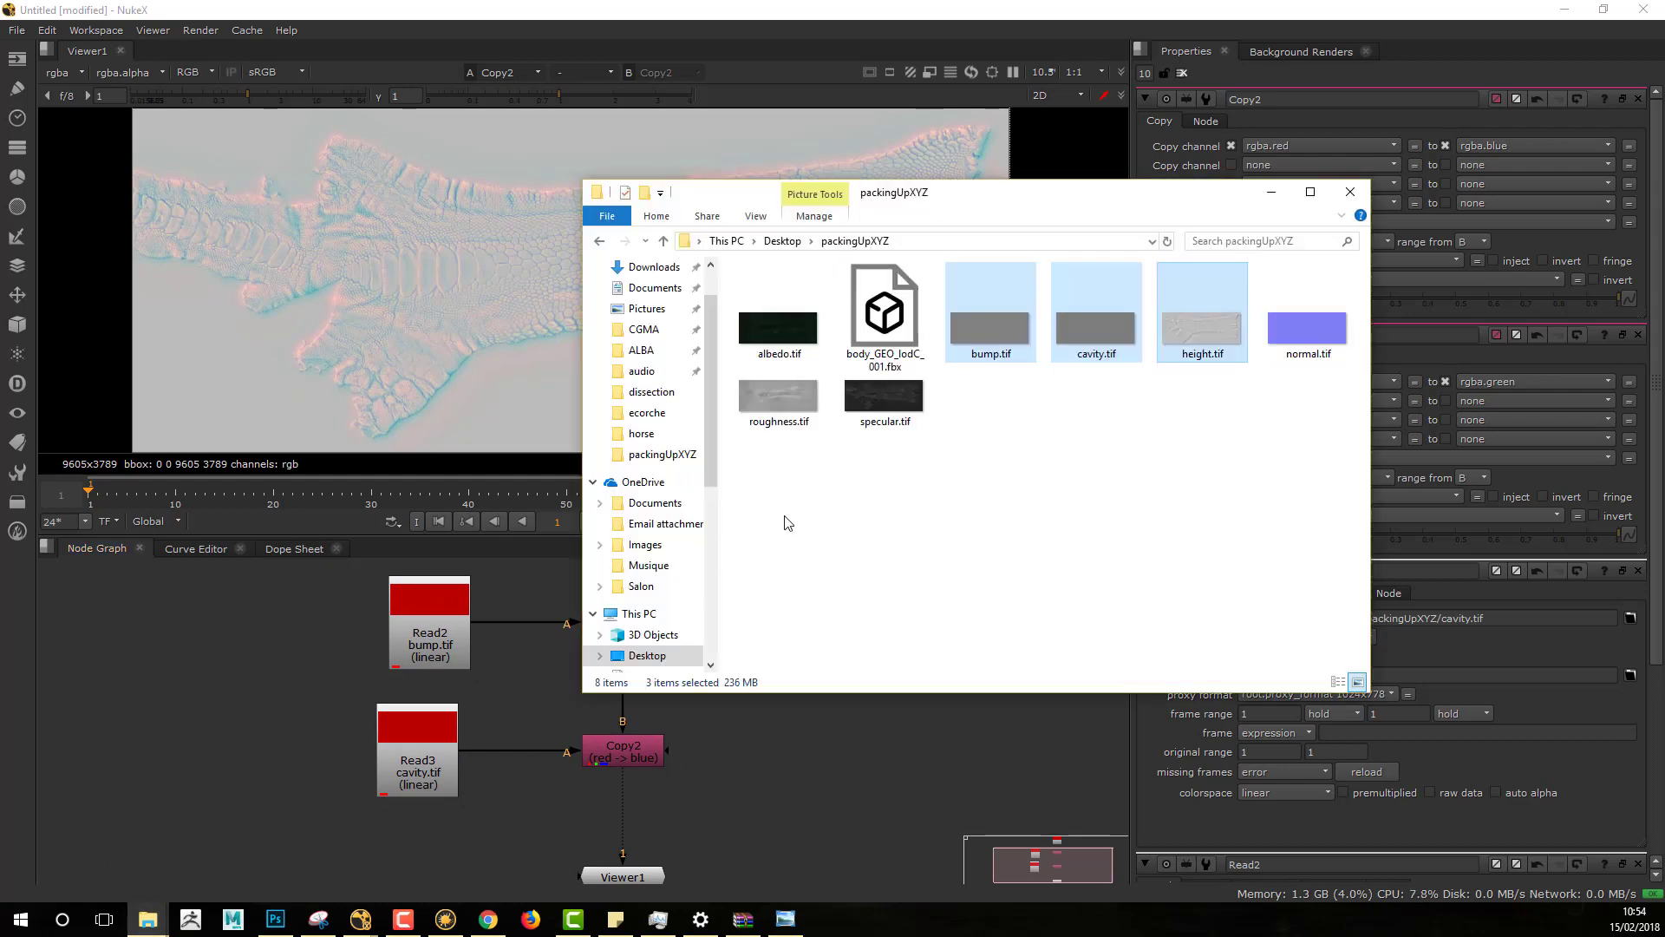
{"action": "left_click", "coordinate": [1065, 514]}
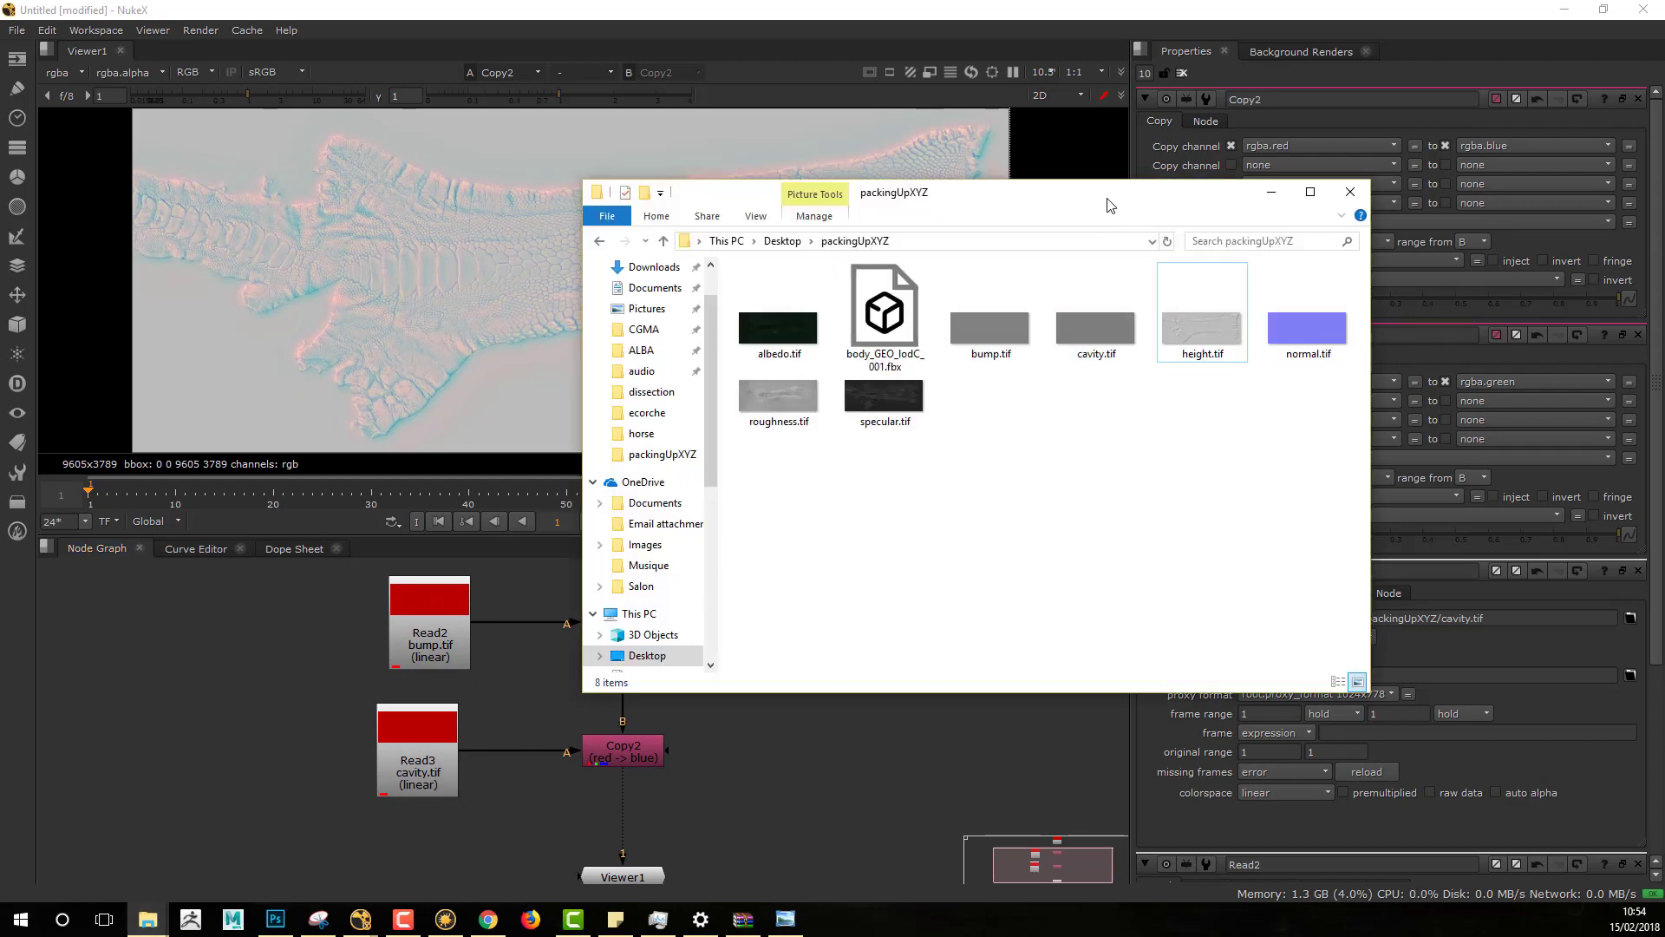
{"action": "left_click_drag", "start_coordinate": [1107, 204], "coordinate": [1065, 208]}
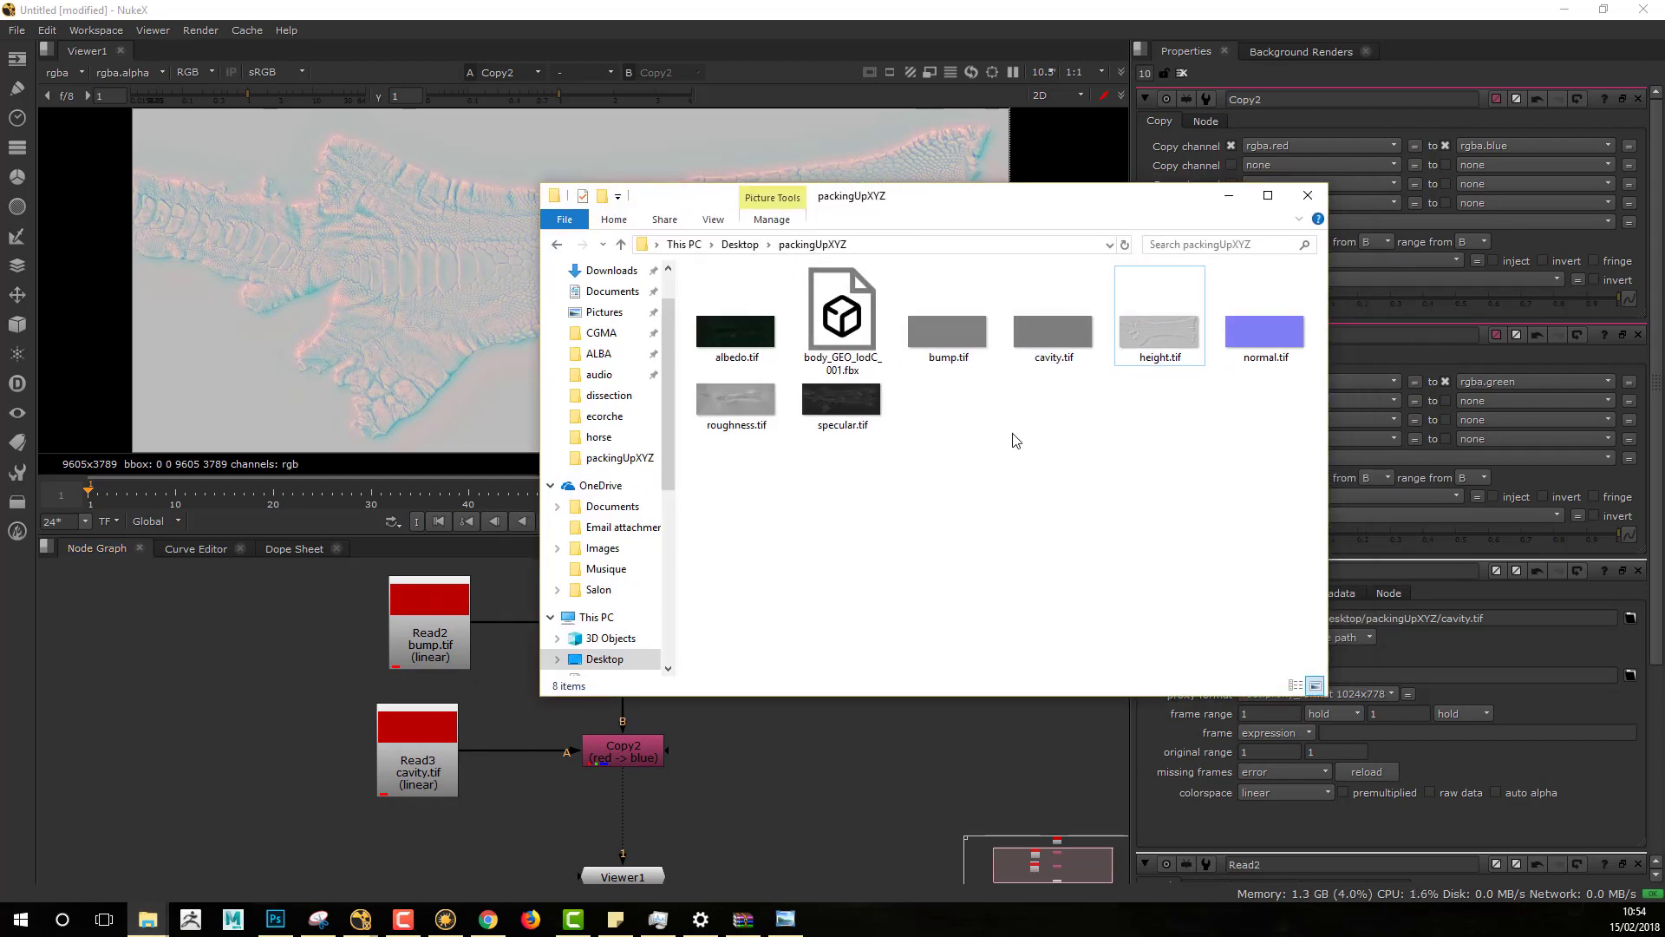
{"action": "left_click", "coordinate": [853, 407]}
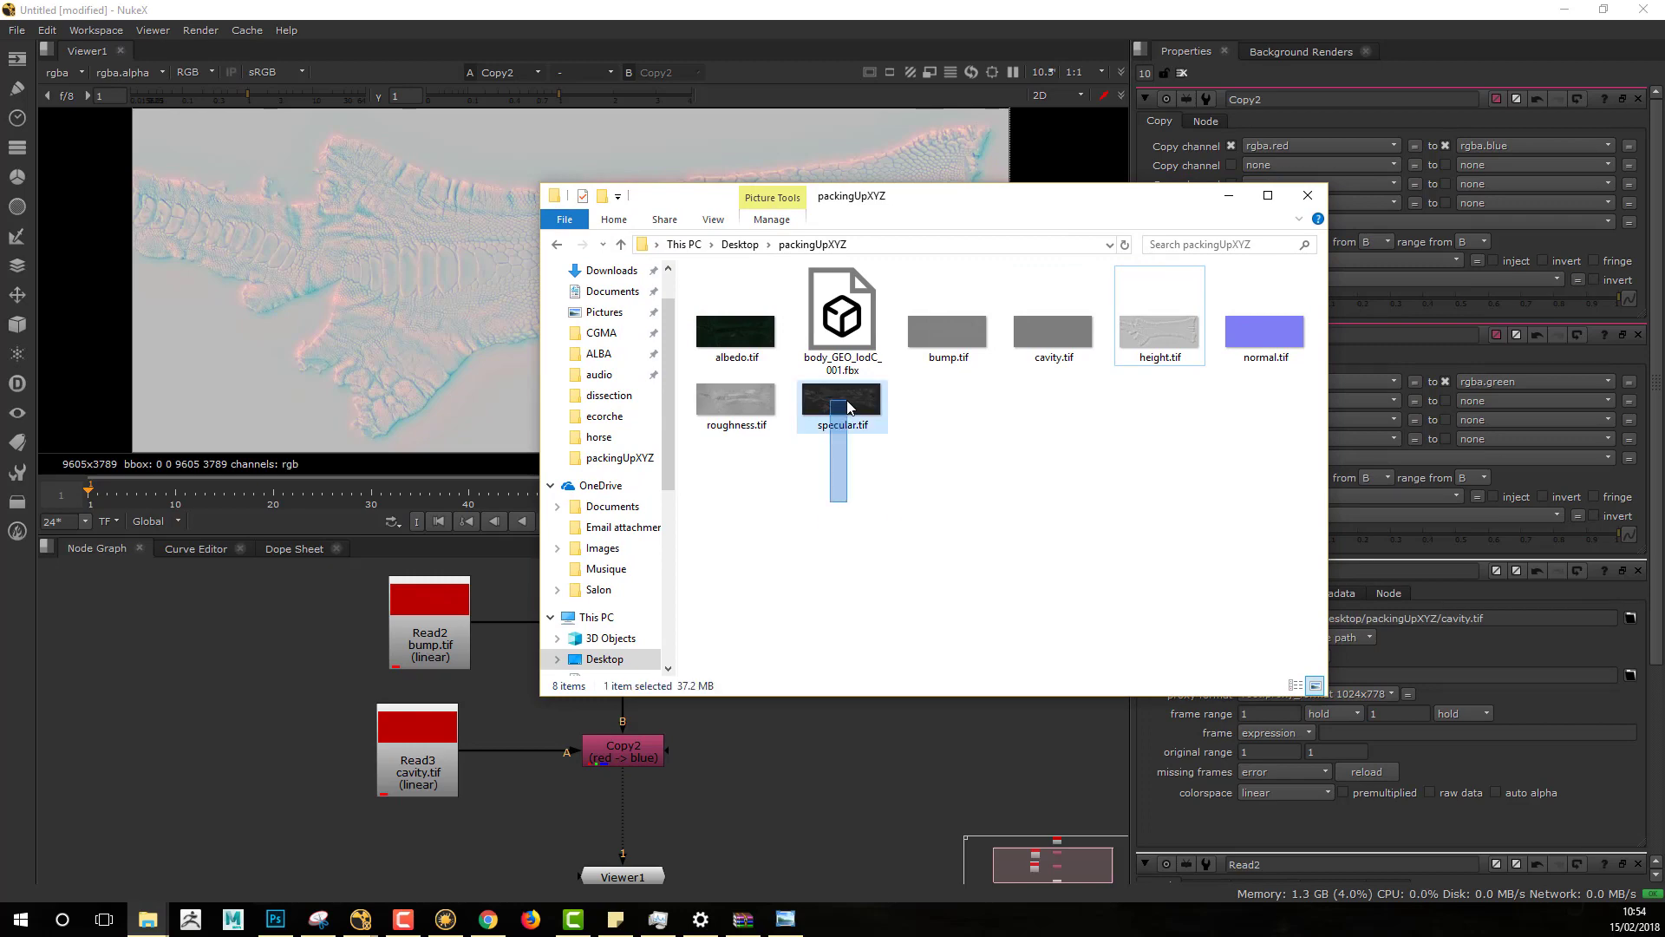
{"action": "left_click_drag", "start_coordinate": [856, 408], "coordinate": [777, 742]}
{"action": "left_click", "coordinate": [919, 753]}
{"action": "middle_click_drag", "start_coordinate": [919, 753], "coordinate": [1029, 669]}
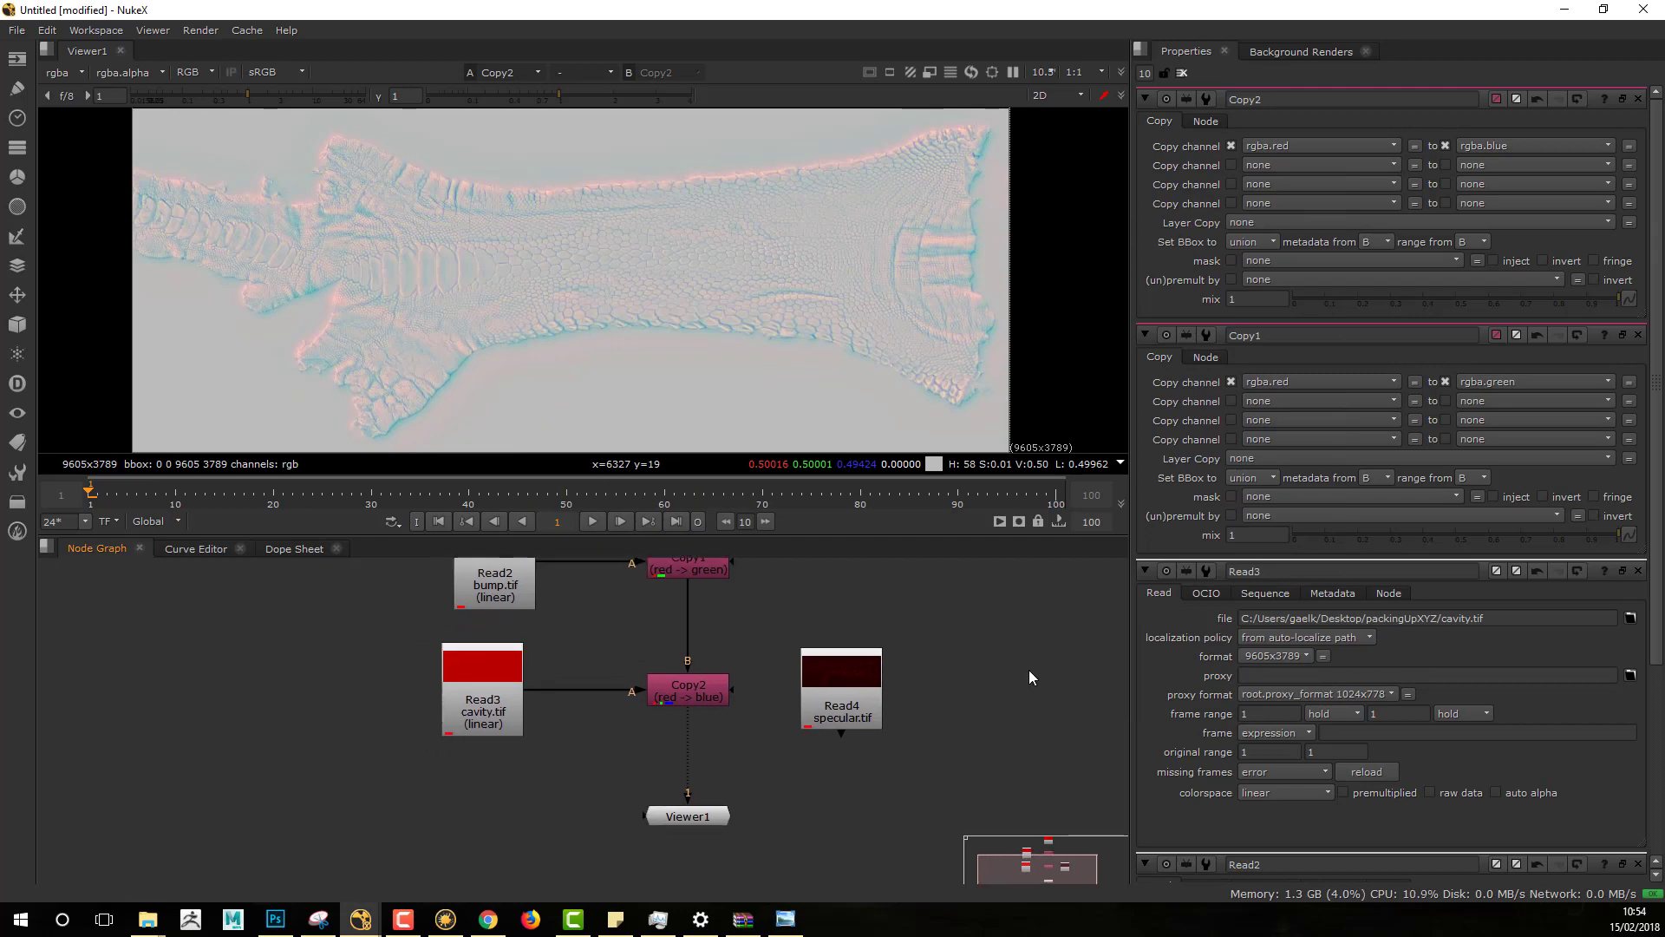
Step: Place specular.tif beside cavity.tif, connect it to the second Copy node's A input instead of cavity.tif, and check each color channel
{"action": "left_click_drag", "start_coordinate": [882, 673], "coordinate": [418, 688]}
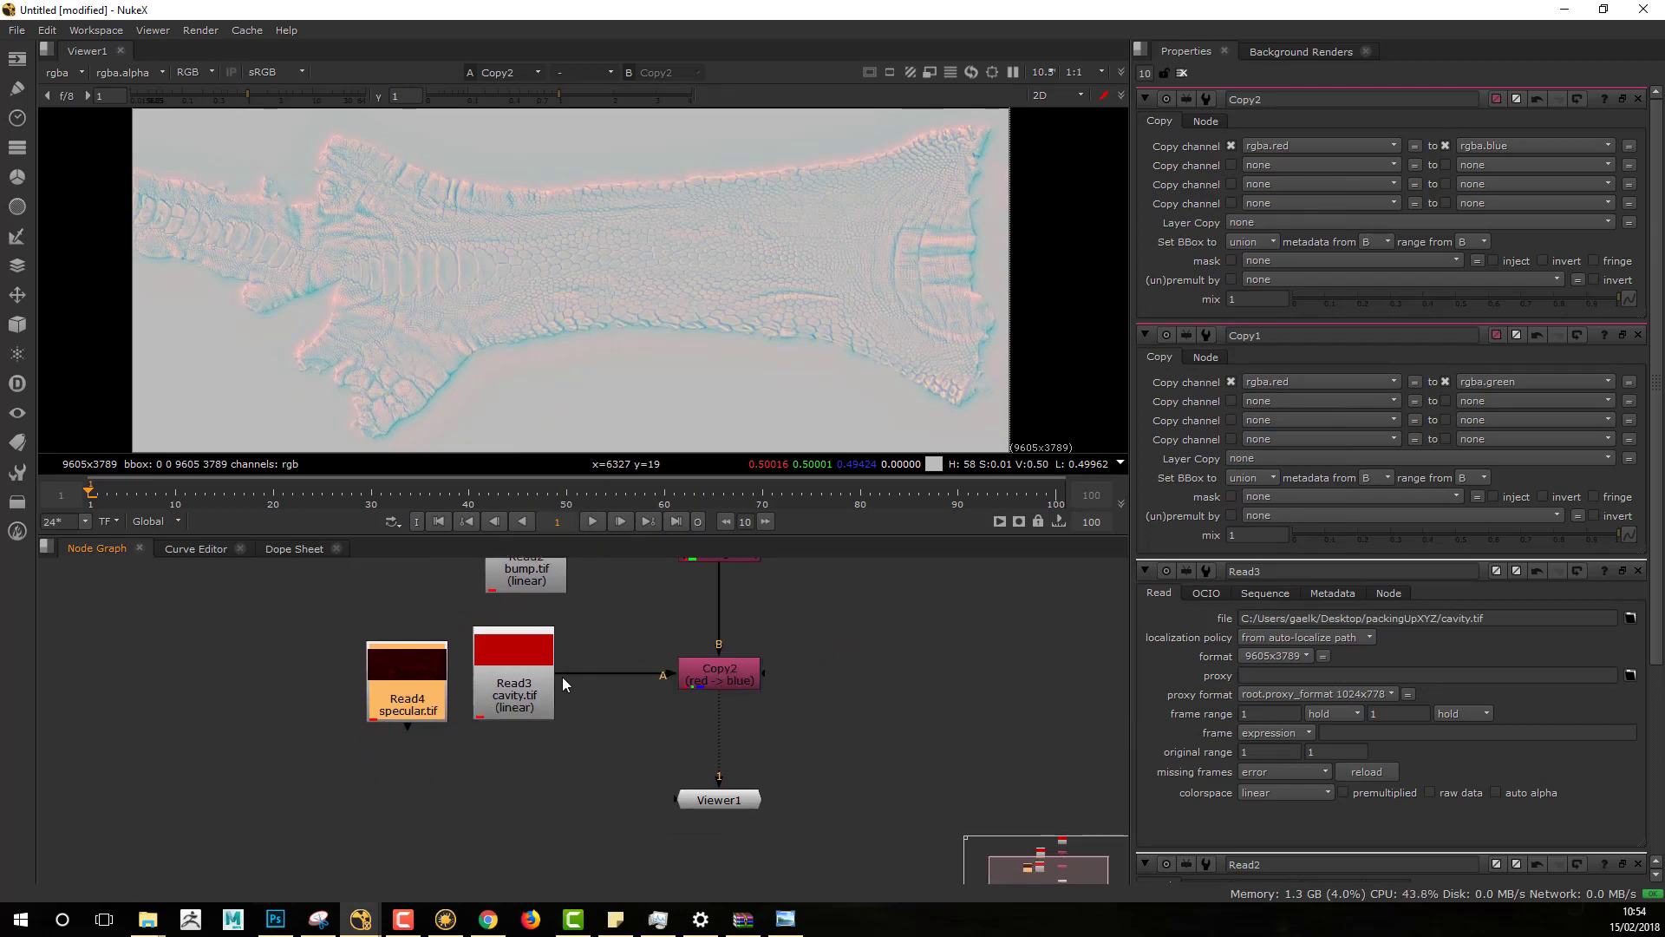
{"action": "left_click_drag", "start_coordinate": [570, 674], "coordinate": [399, 680]}
{"action": "middle_click_drag", "start_coordinate": [822, 666], "coordinate": [781, 791]}
{"action": "key", "text": "r"}
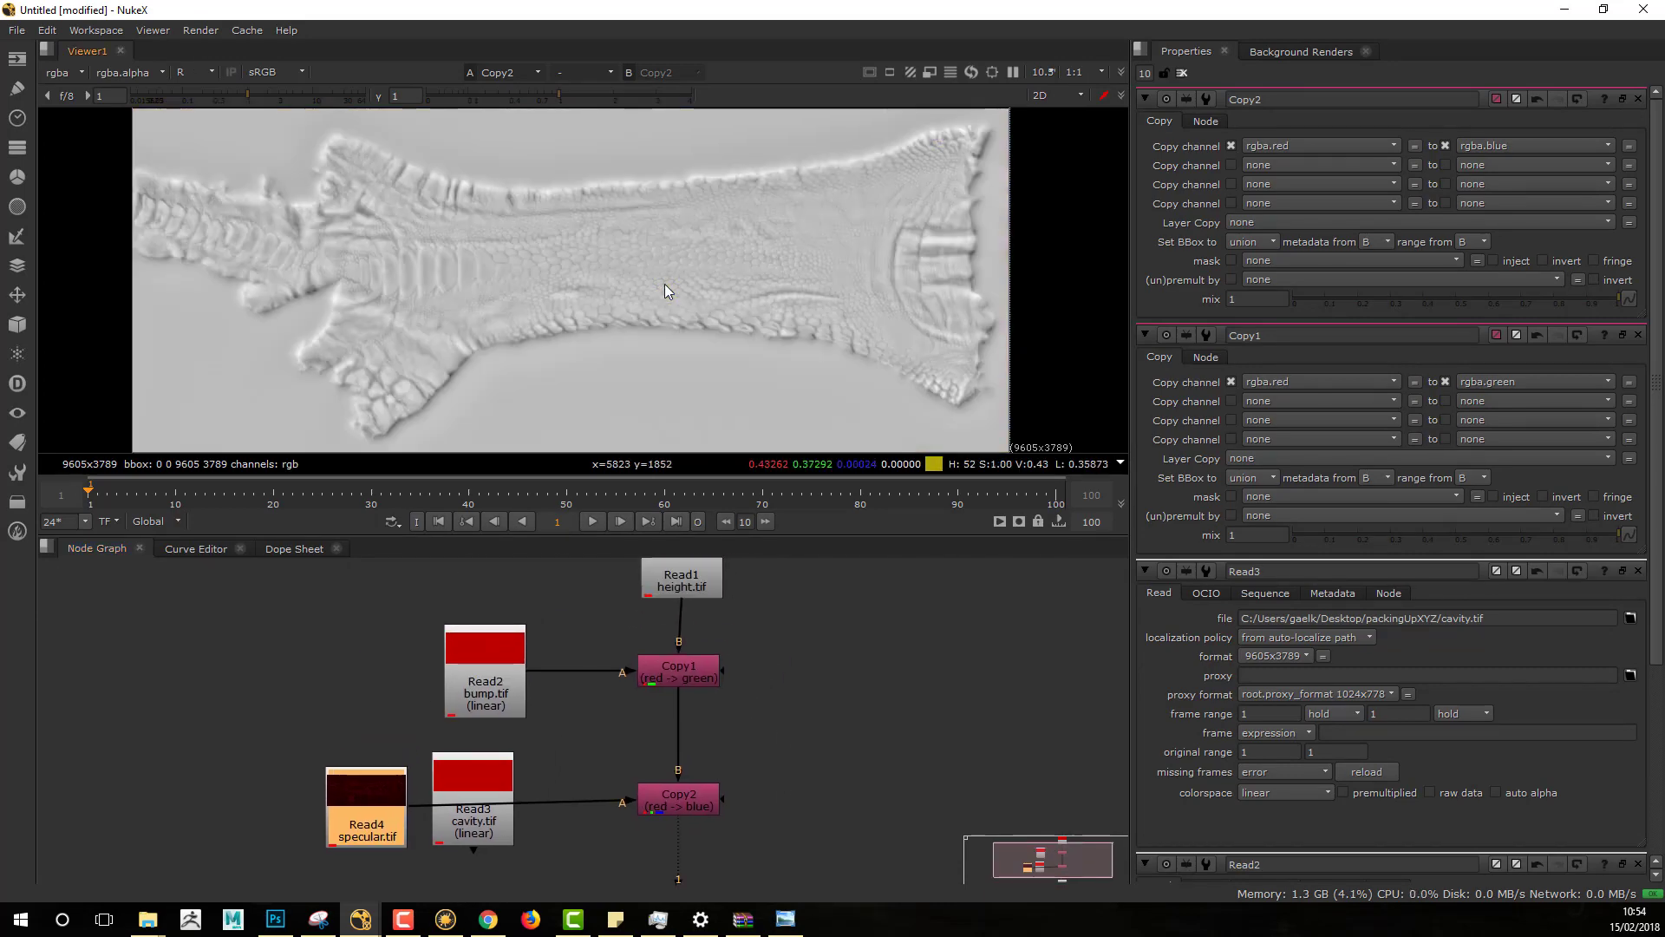
{"action": "key", "text": "g"}
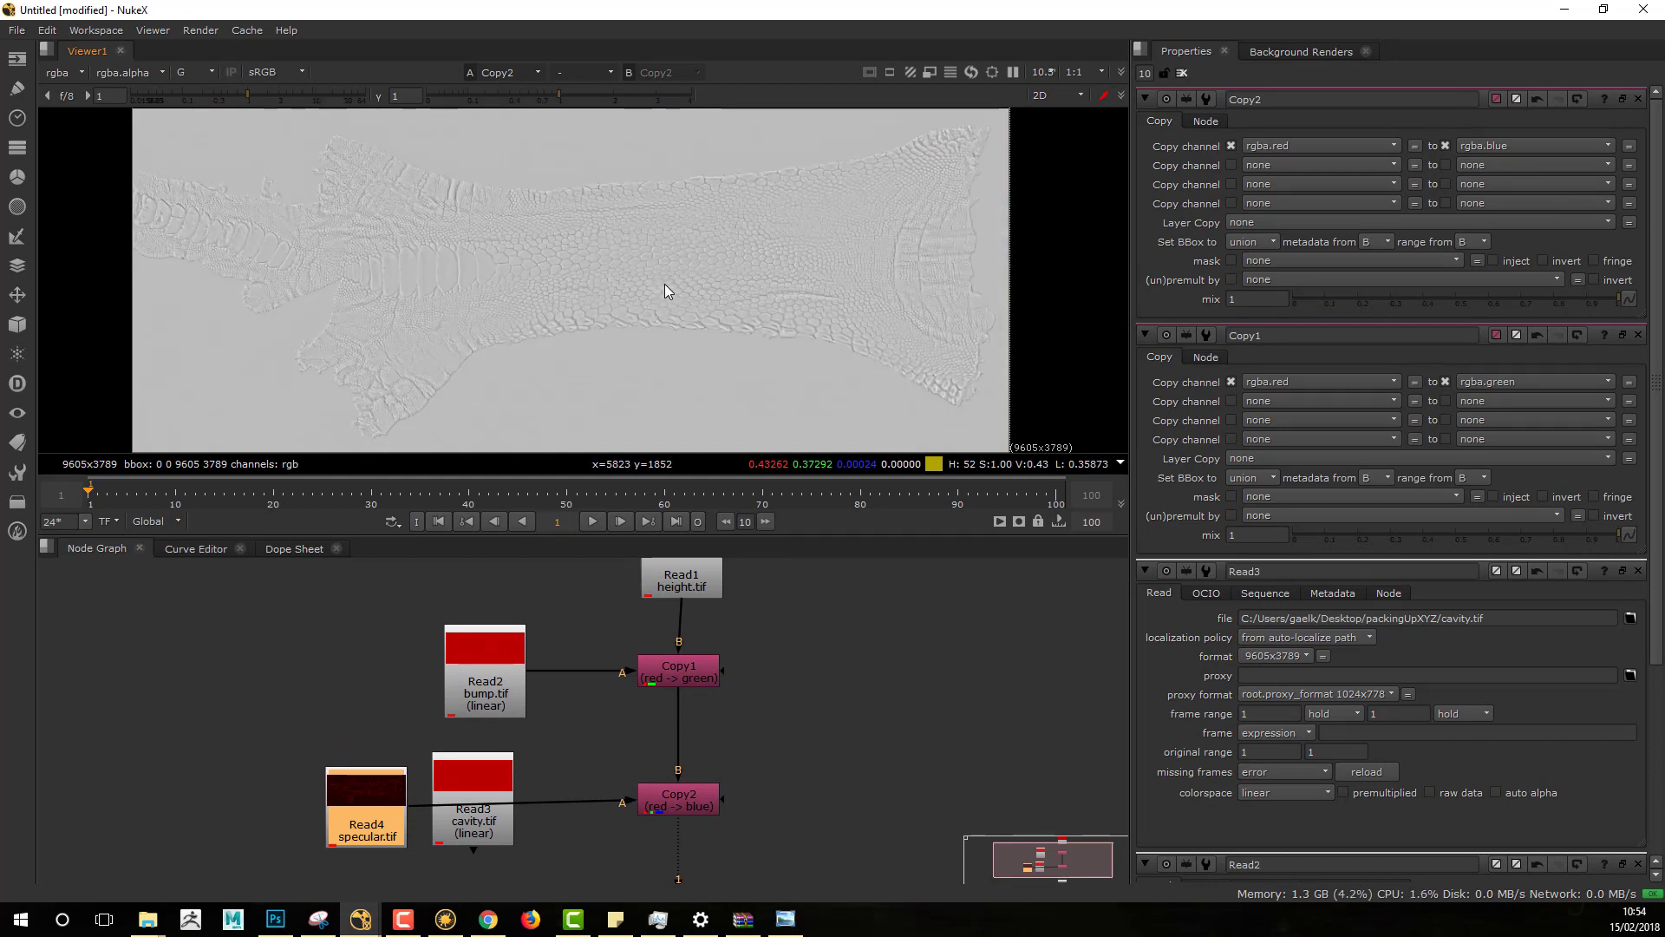
{"action": "key", "text": "b"}
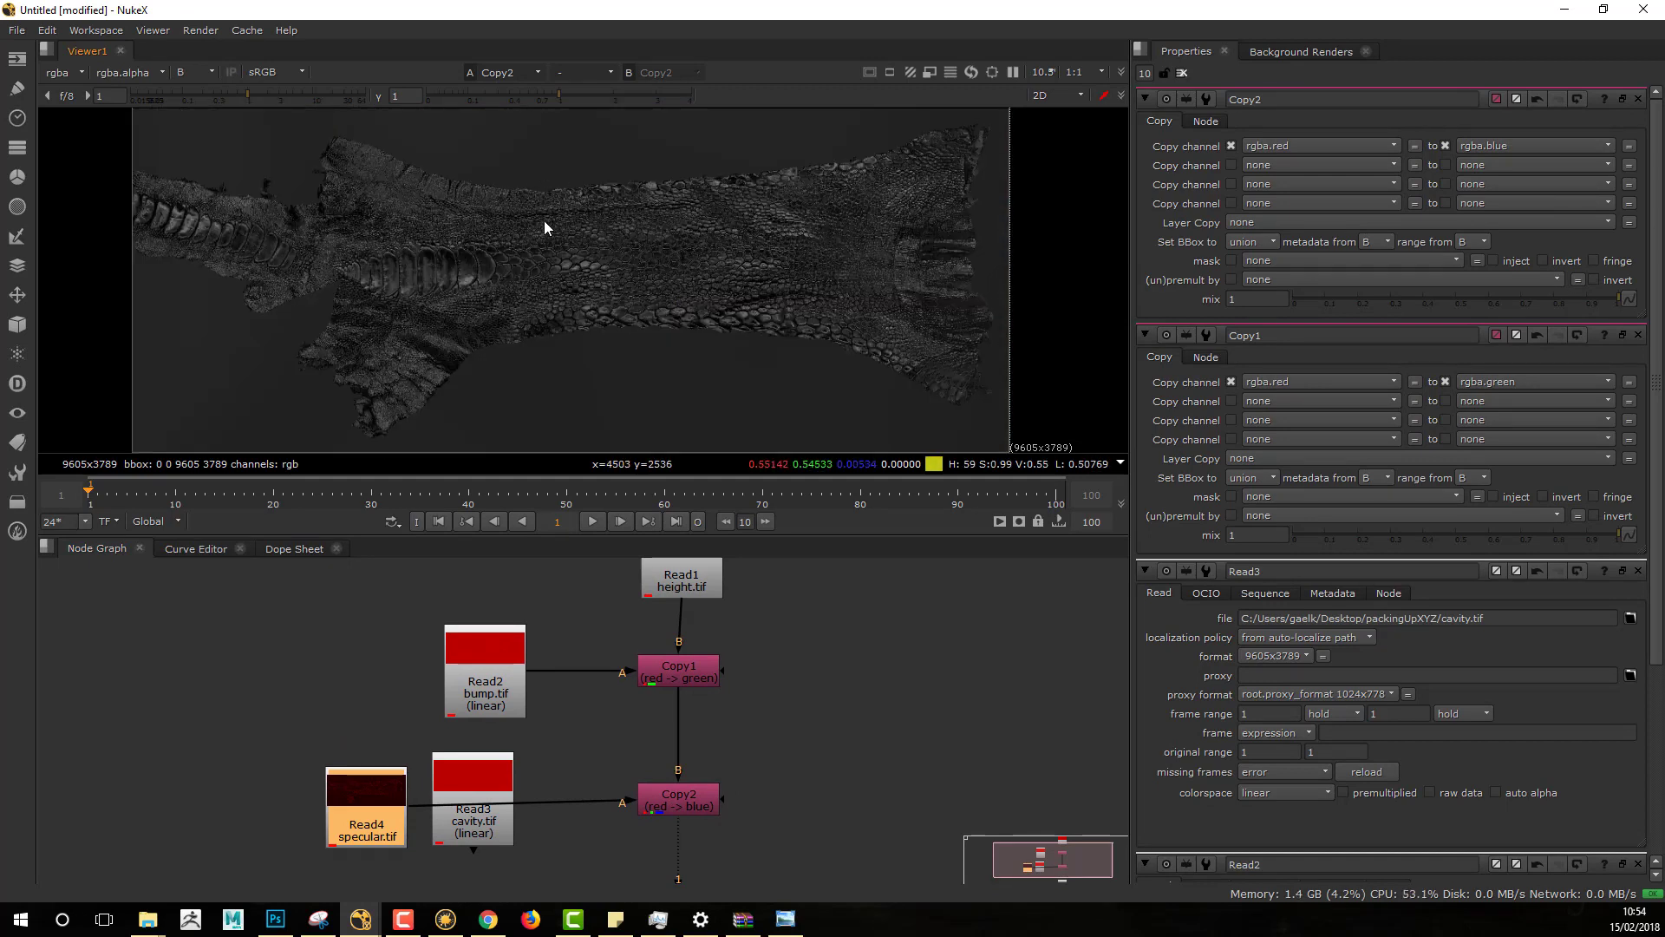
{"action": "middle_click_drag", "start_coordinate": [493, 783], "coordinate": [481, 695]}
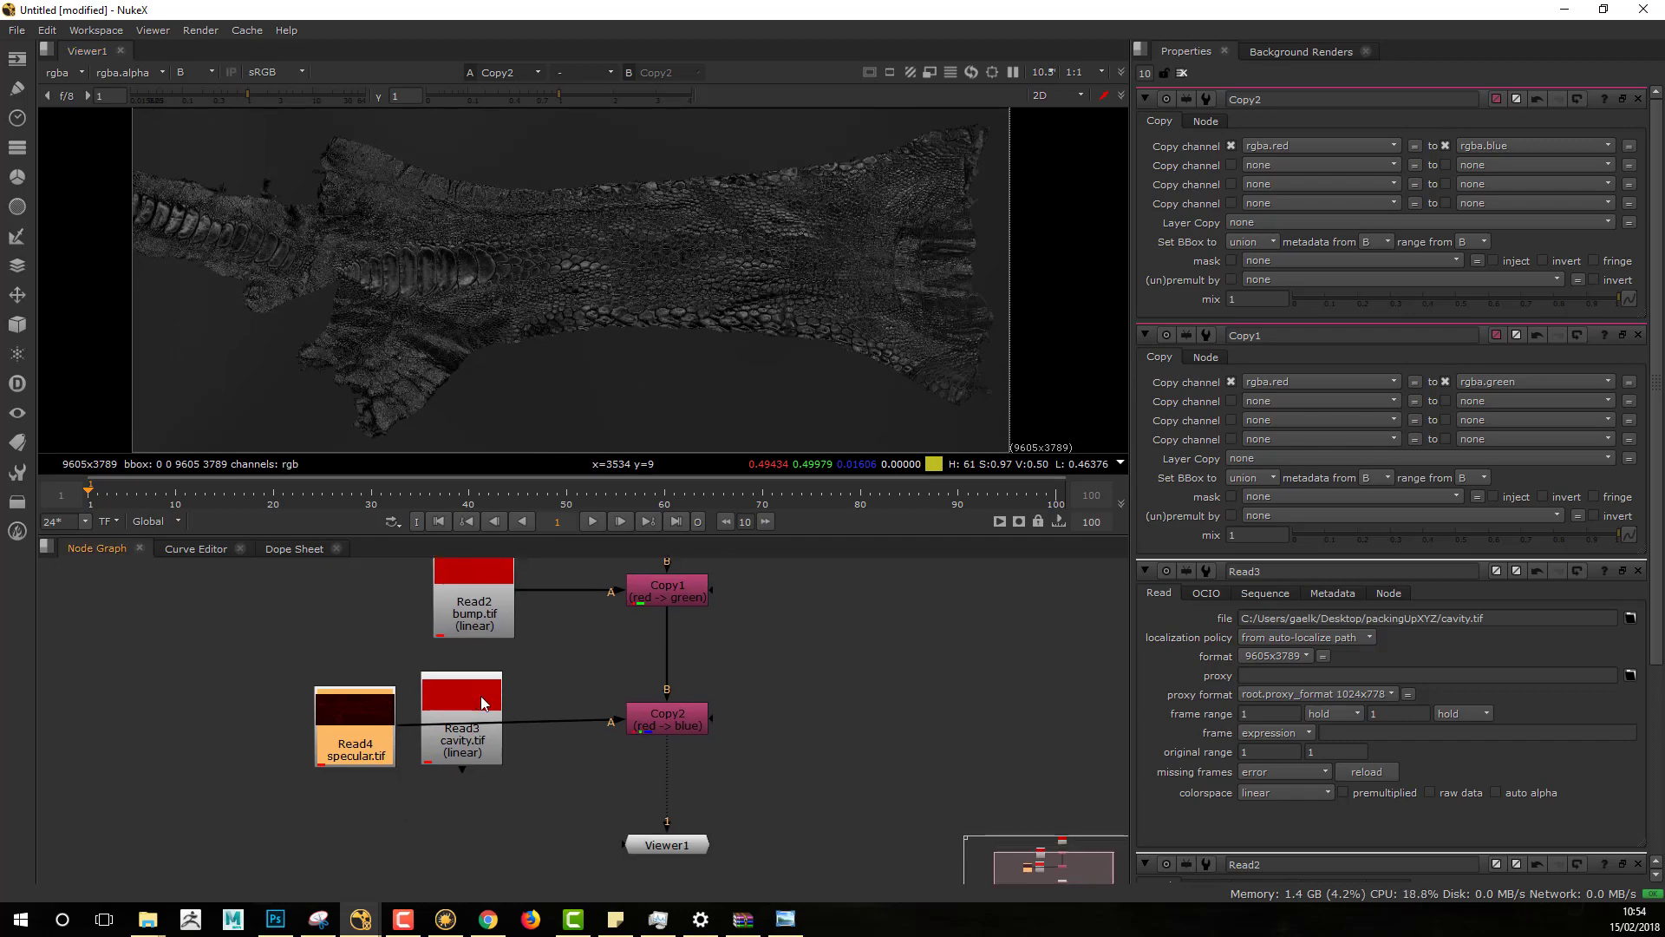
Step: Try the linear colorspace on the specular.tif Read node and return it to default (sRGB)
{"action": "double_click", "coordinate": [347, 751]}
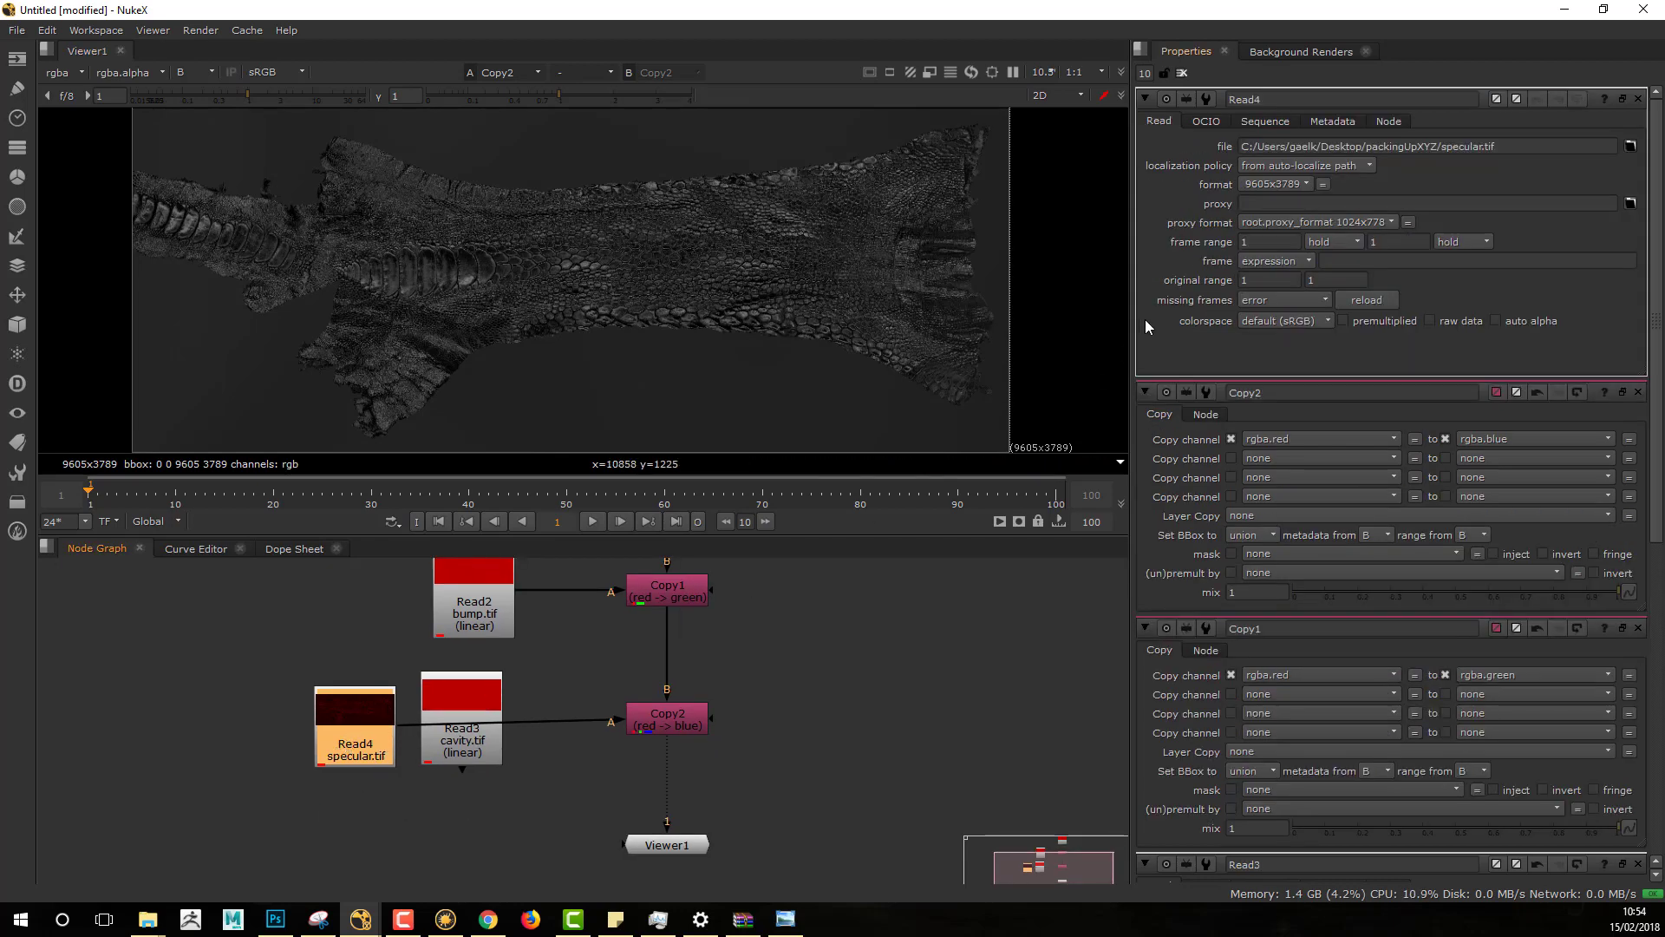
{"action": "left_click", "coordinate": [1282, 330]}
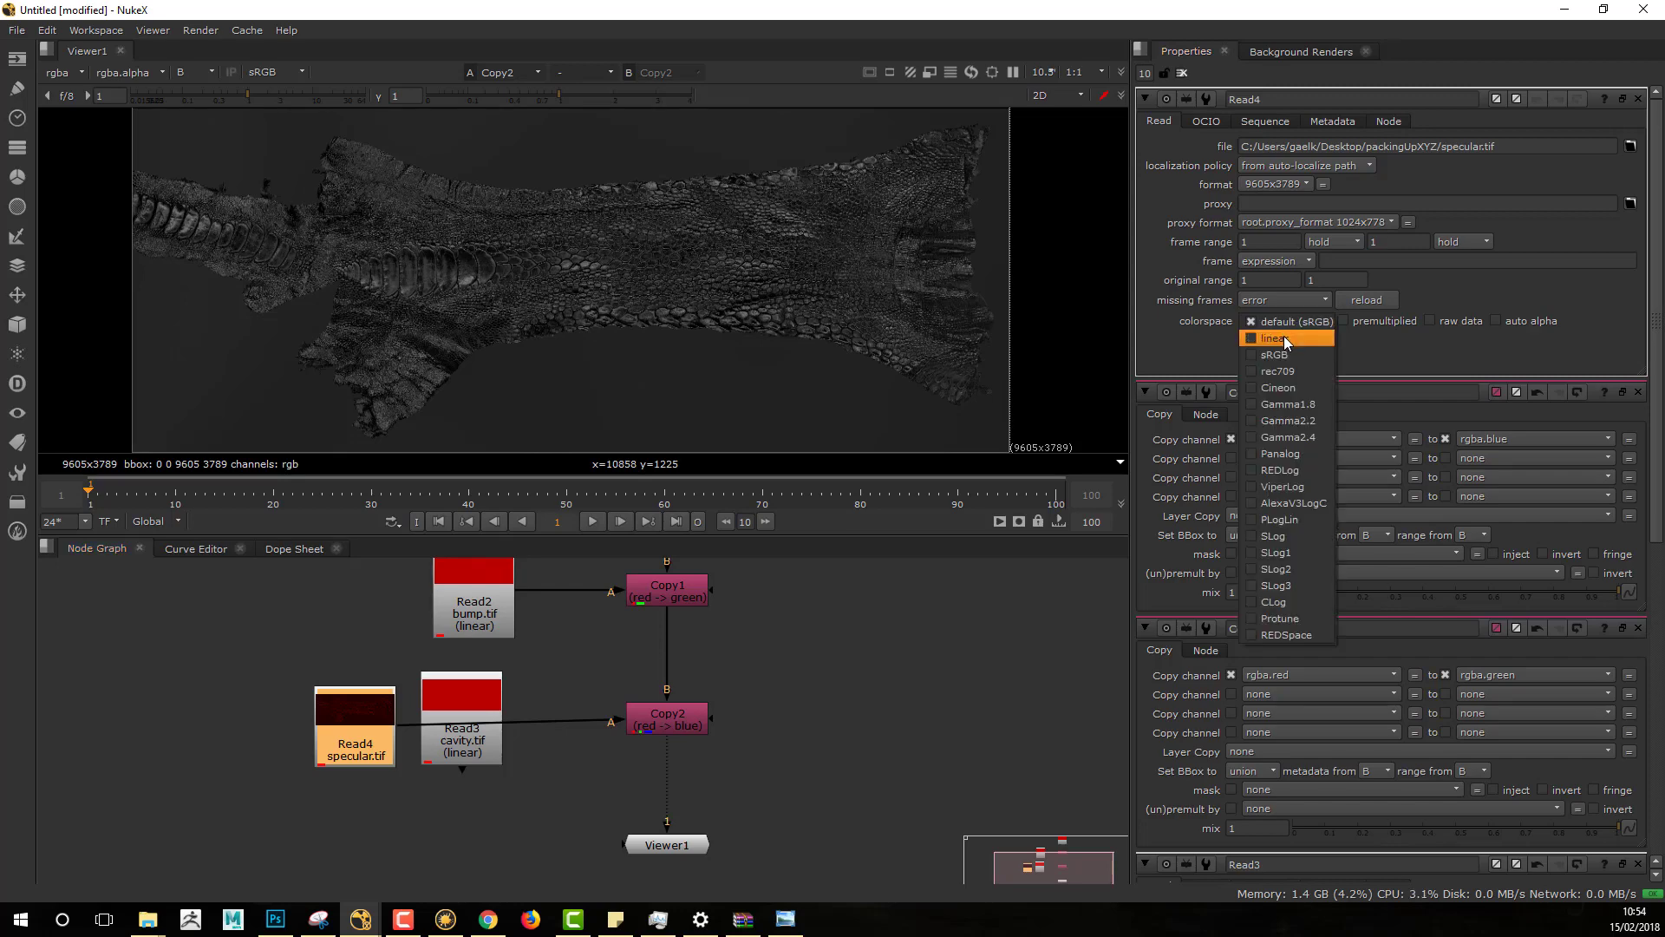
{"action": "left_click", "coordinate": [1283, 337]}
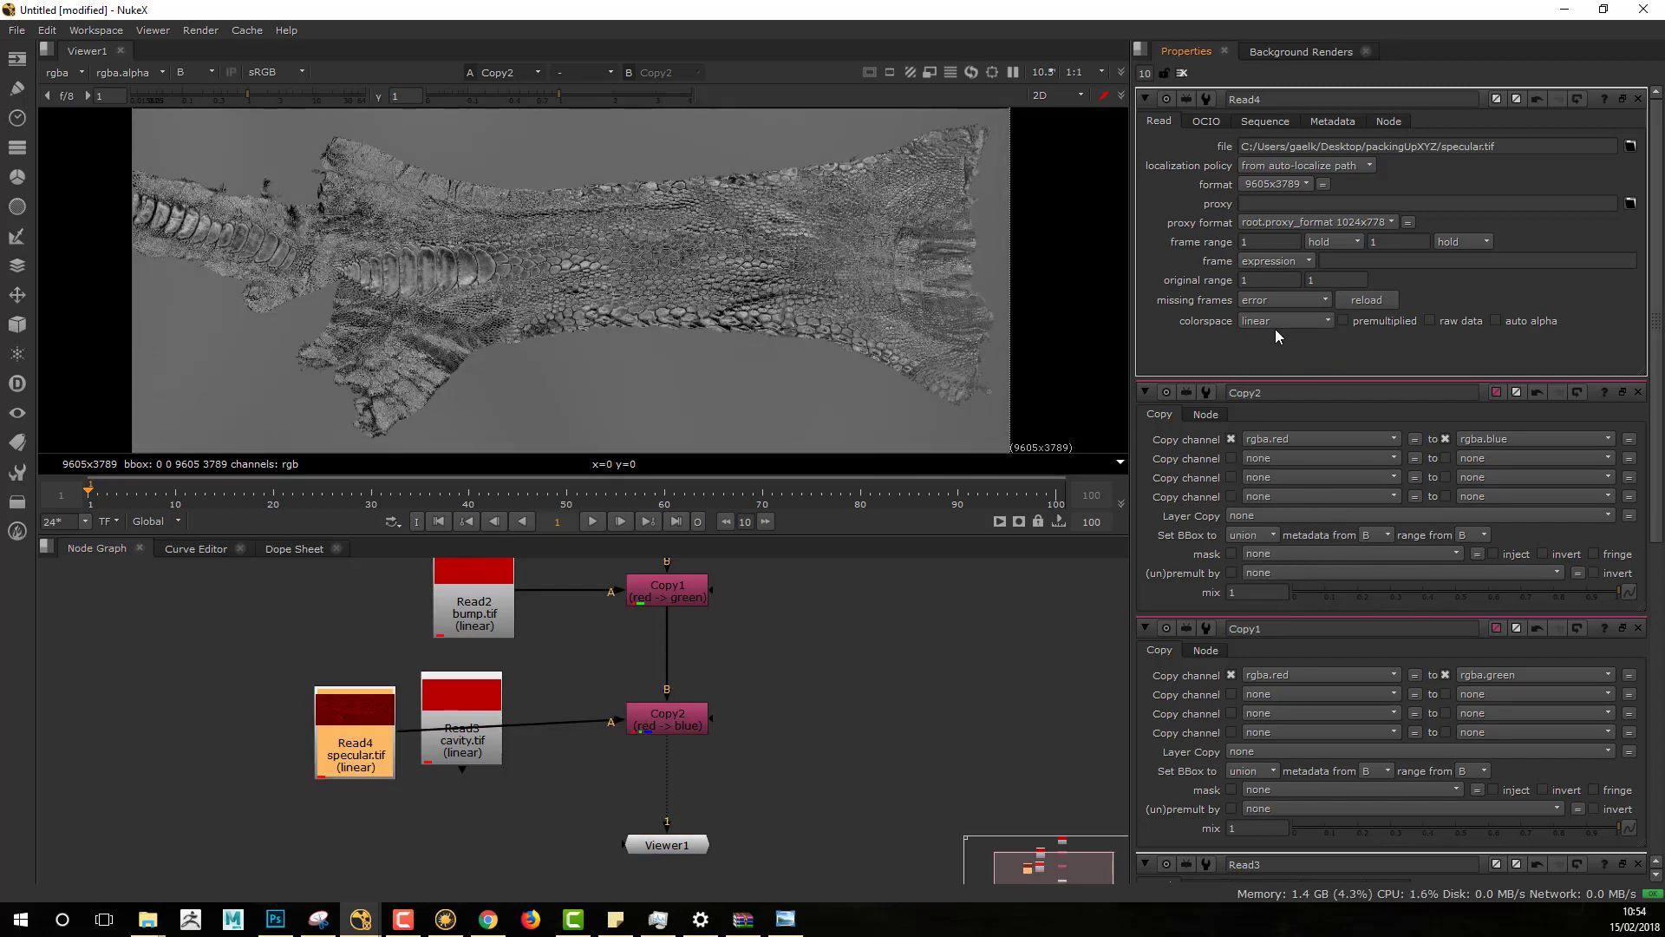
{"action": "left_click", "coordinate": [1282, 324]}
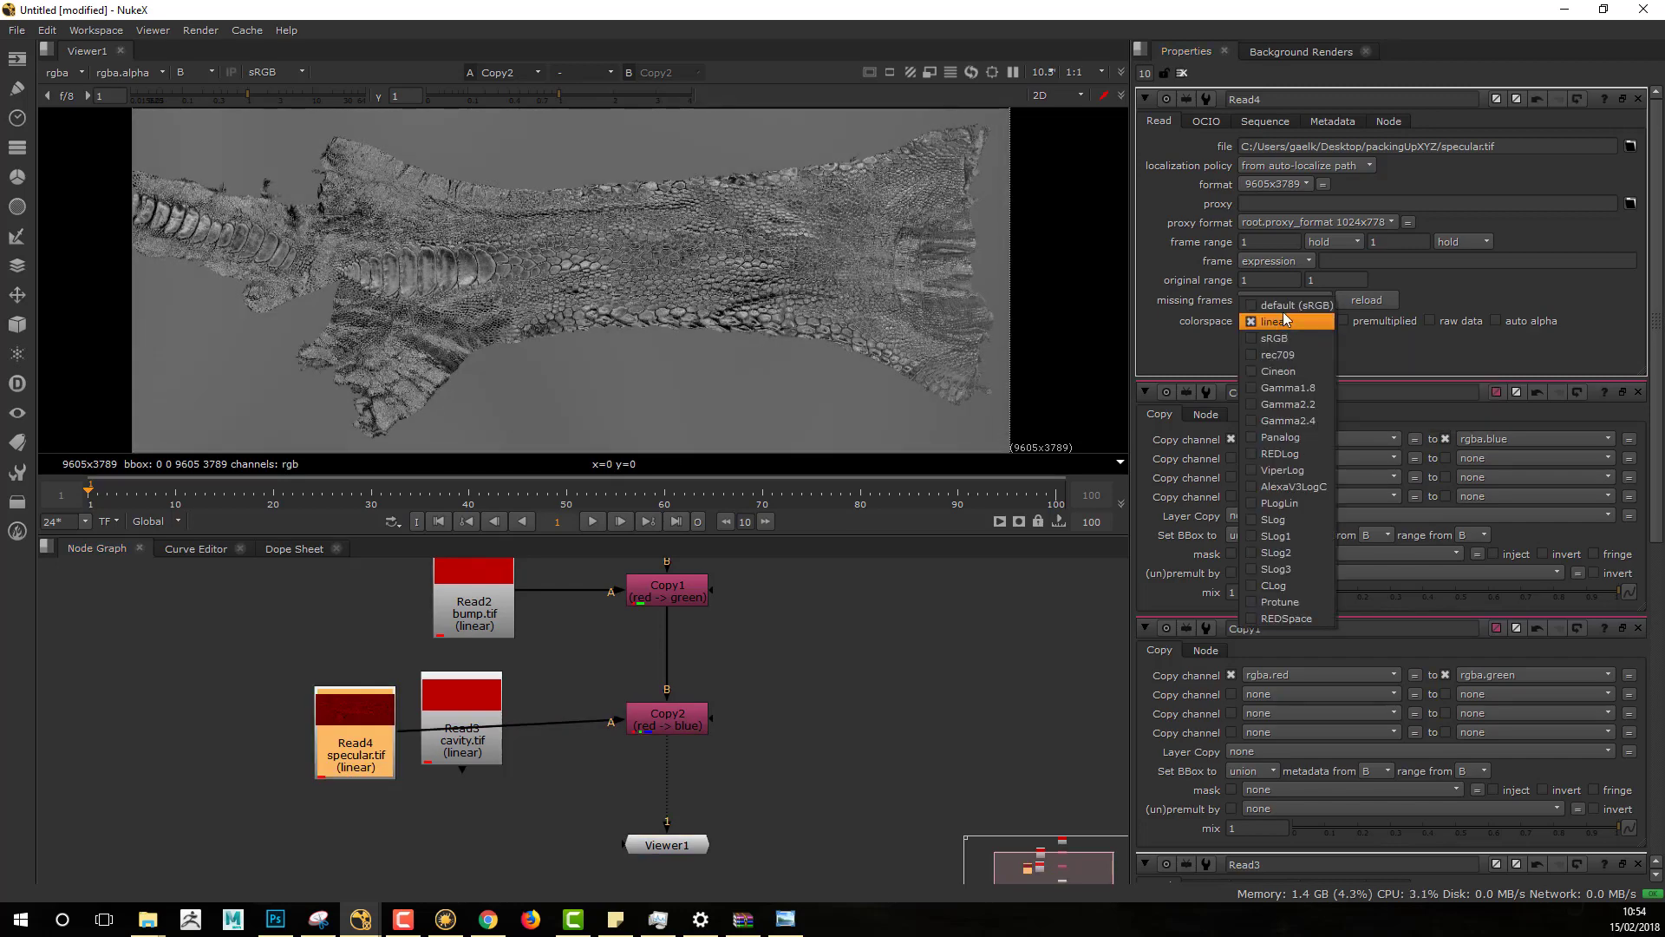
{"action": "left_click", "coordinate": [1283, 307]}
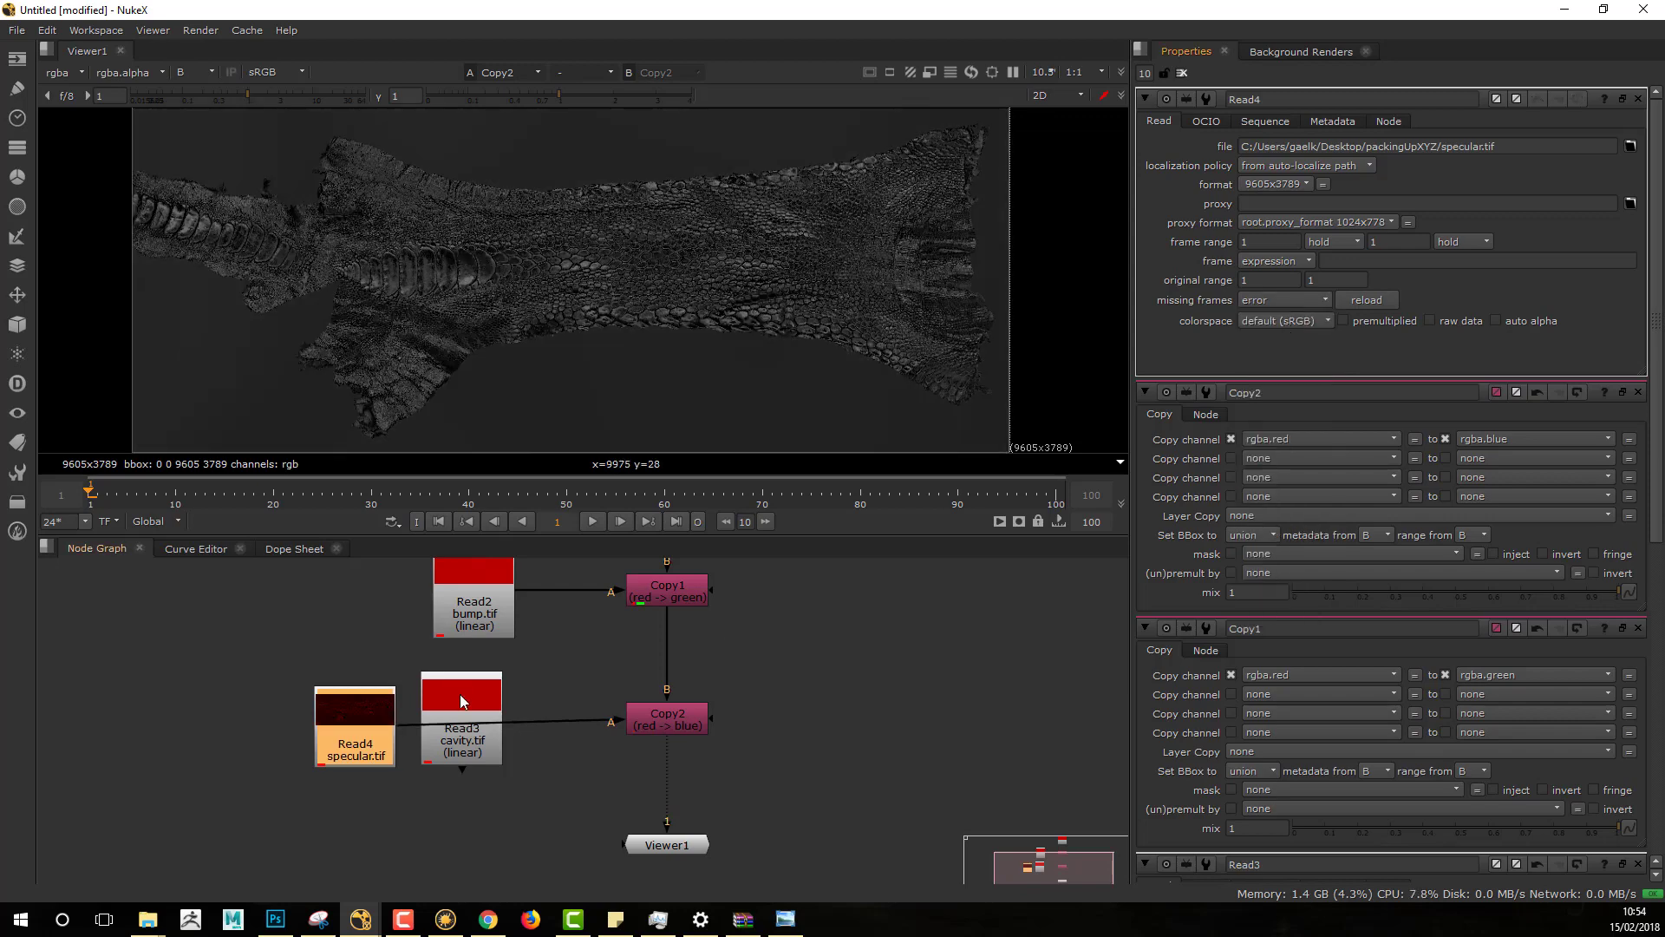
Step: Reconnect the second Copy node's A input to cavity.tif and check the merged result in the viewer
{"action": "left_click_drag", "start_coordinate": [463, 723], "coordinate": [463, 716]}
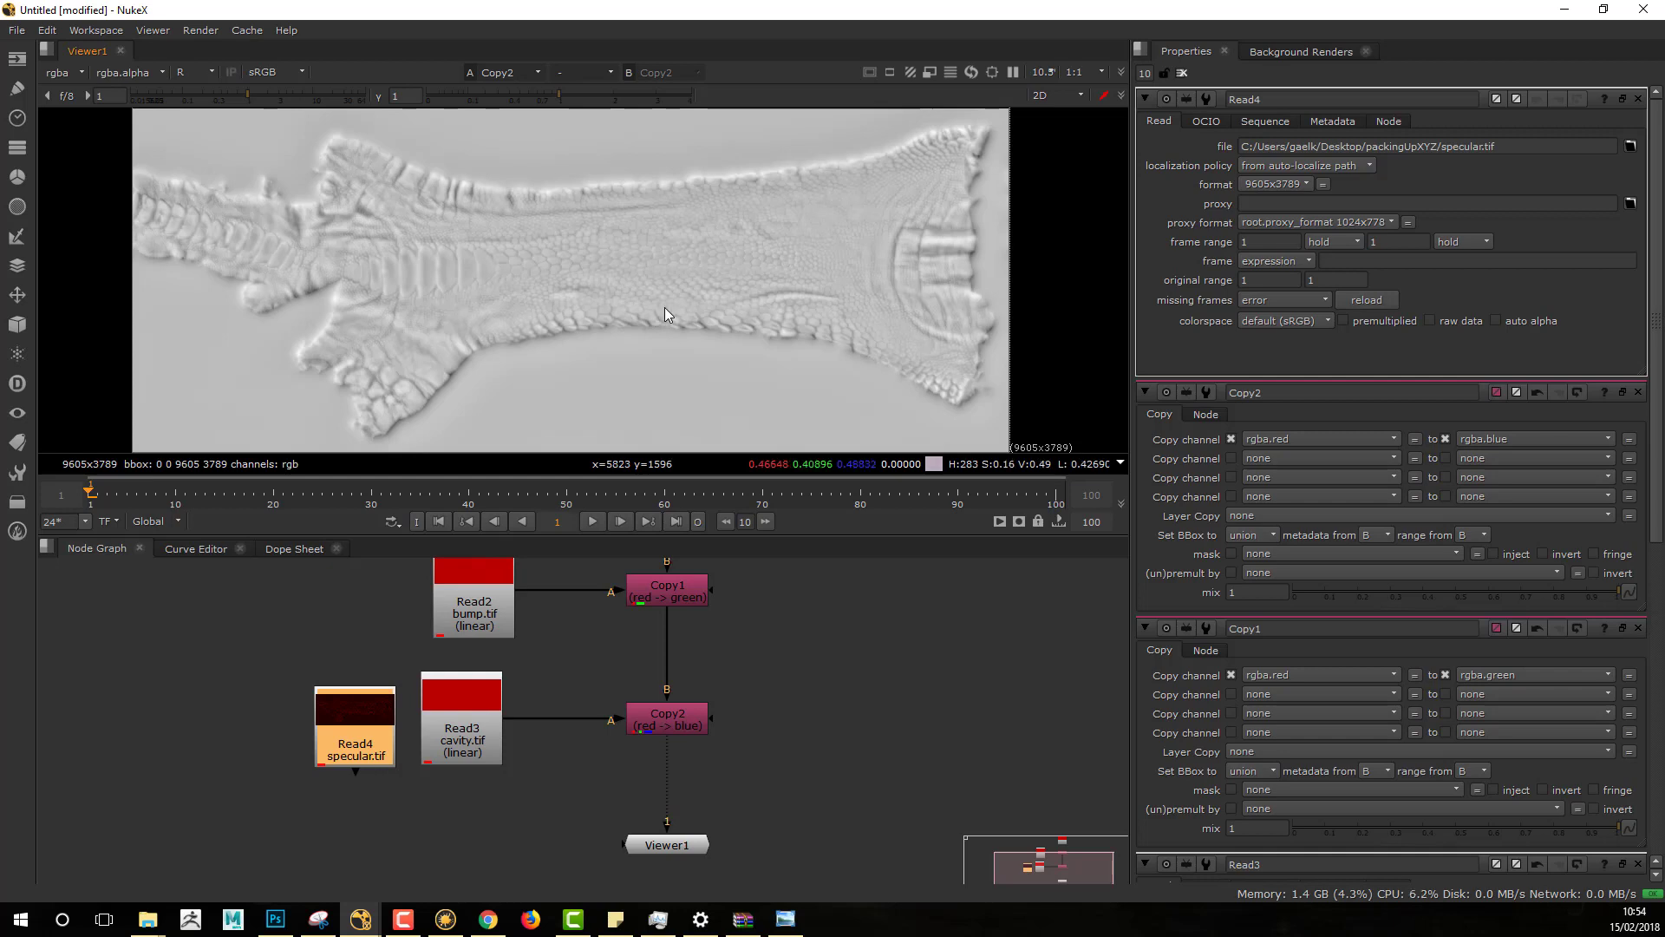
{"action": "key", "text": "b"}
{"action": "scroll", "coordinate": [737, 737], "scroll_direction": "down", "scroll_amount": 4}
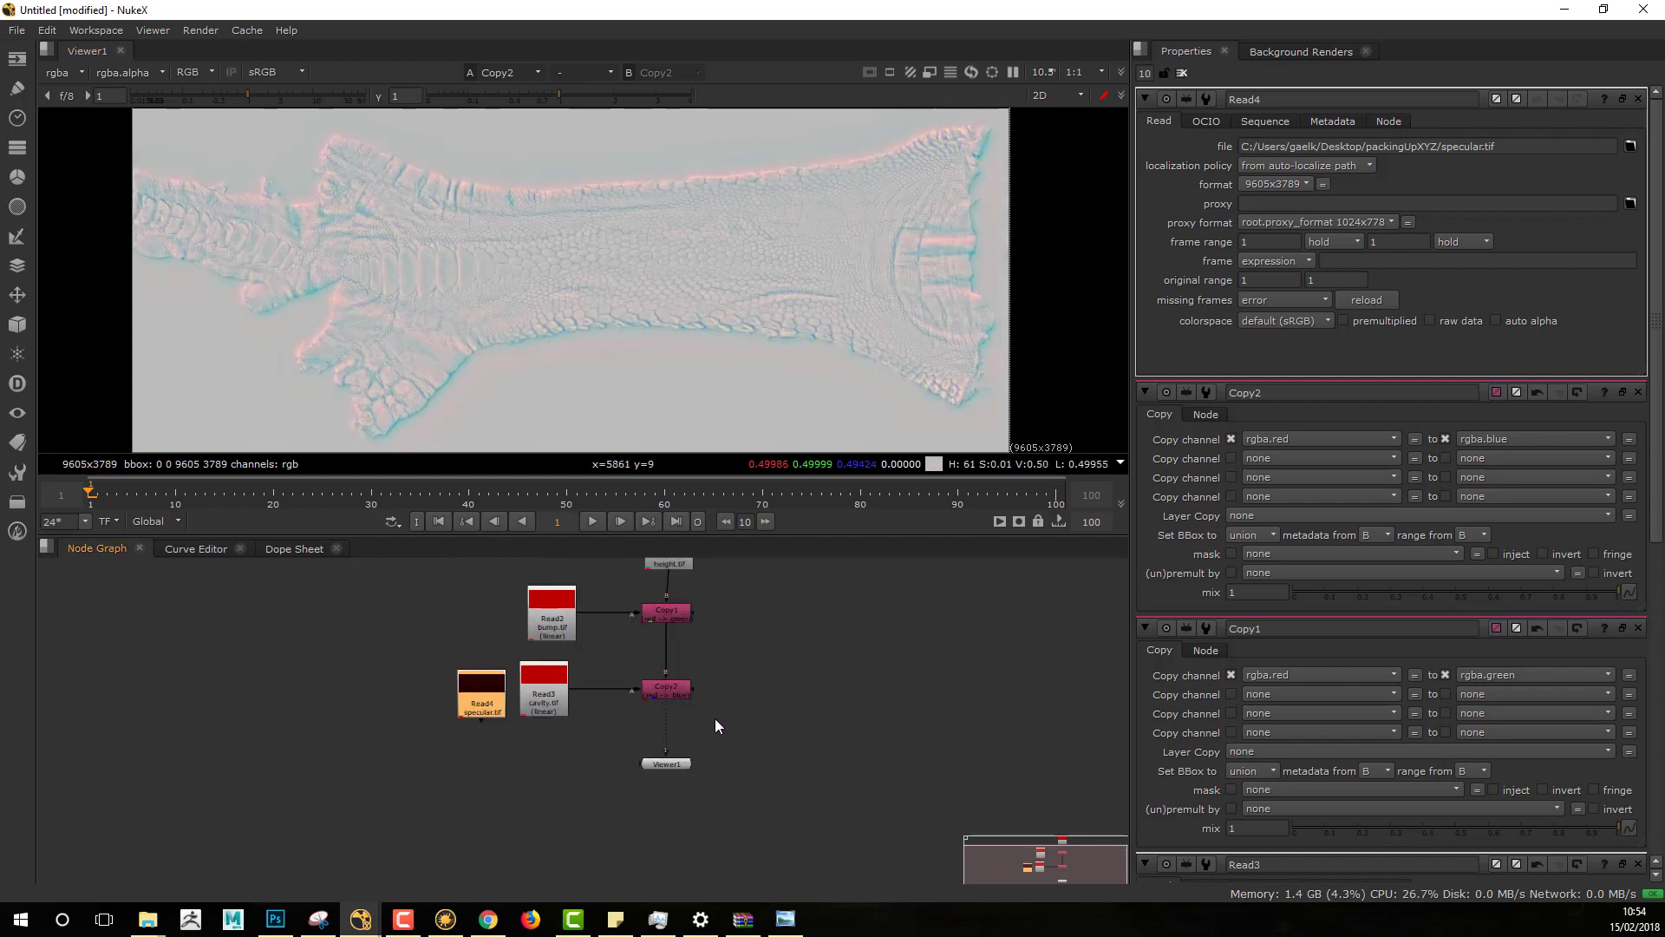
Step: Add a Write node between the second Copy node and the viewer, spacing it out below the Copy node
{"action": "mouse_move", "coordinate": [722, 741]}
{"action": "left_mouse_down"}
{"action": "mouse_move", "coordinate": [608, 808]}
{"action": "mouse_move", "coordinate": [665, 805]}
{"action": "left_mouse_up"}
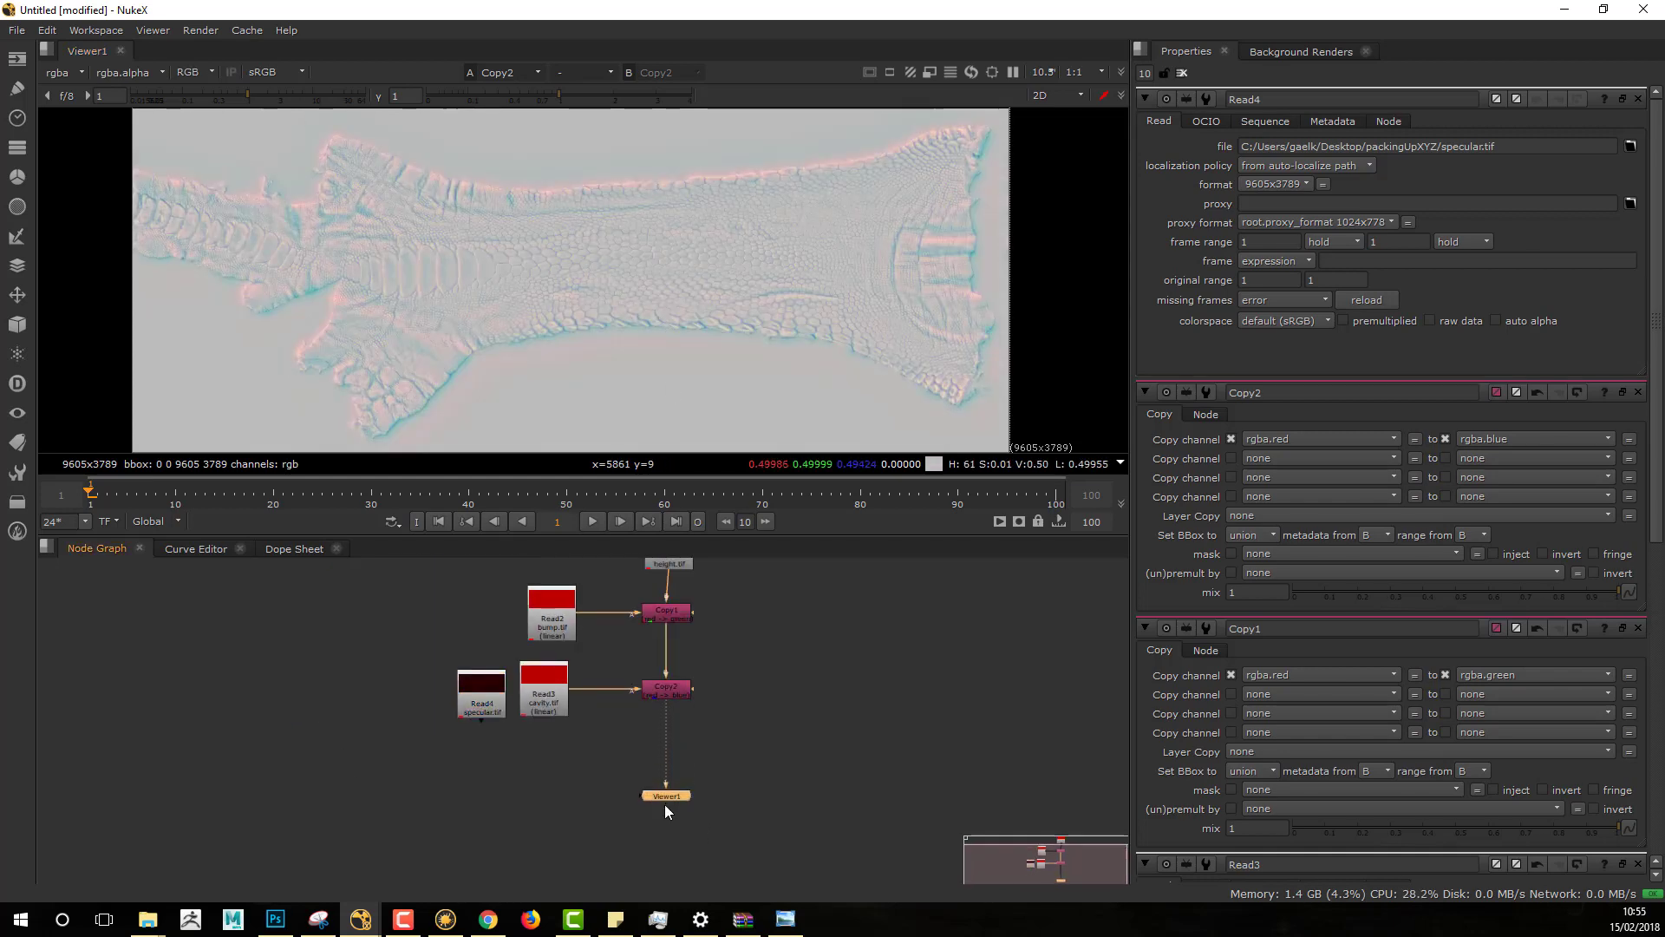
{"action": "middle_click_drag", "start_coordinate": [663, 698], "coordinate": [605, 741]}
{"action": "left_click", "coordinate": [610, 738]}
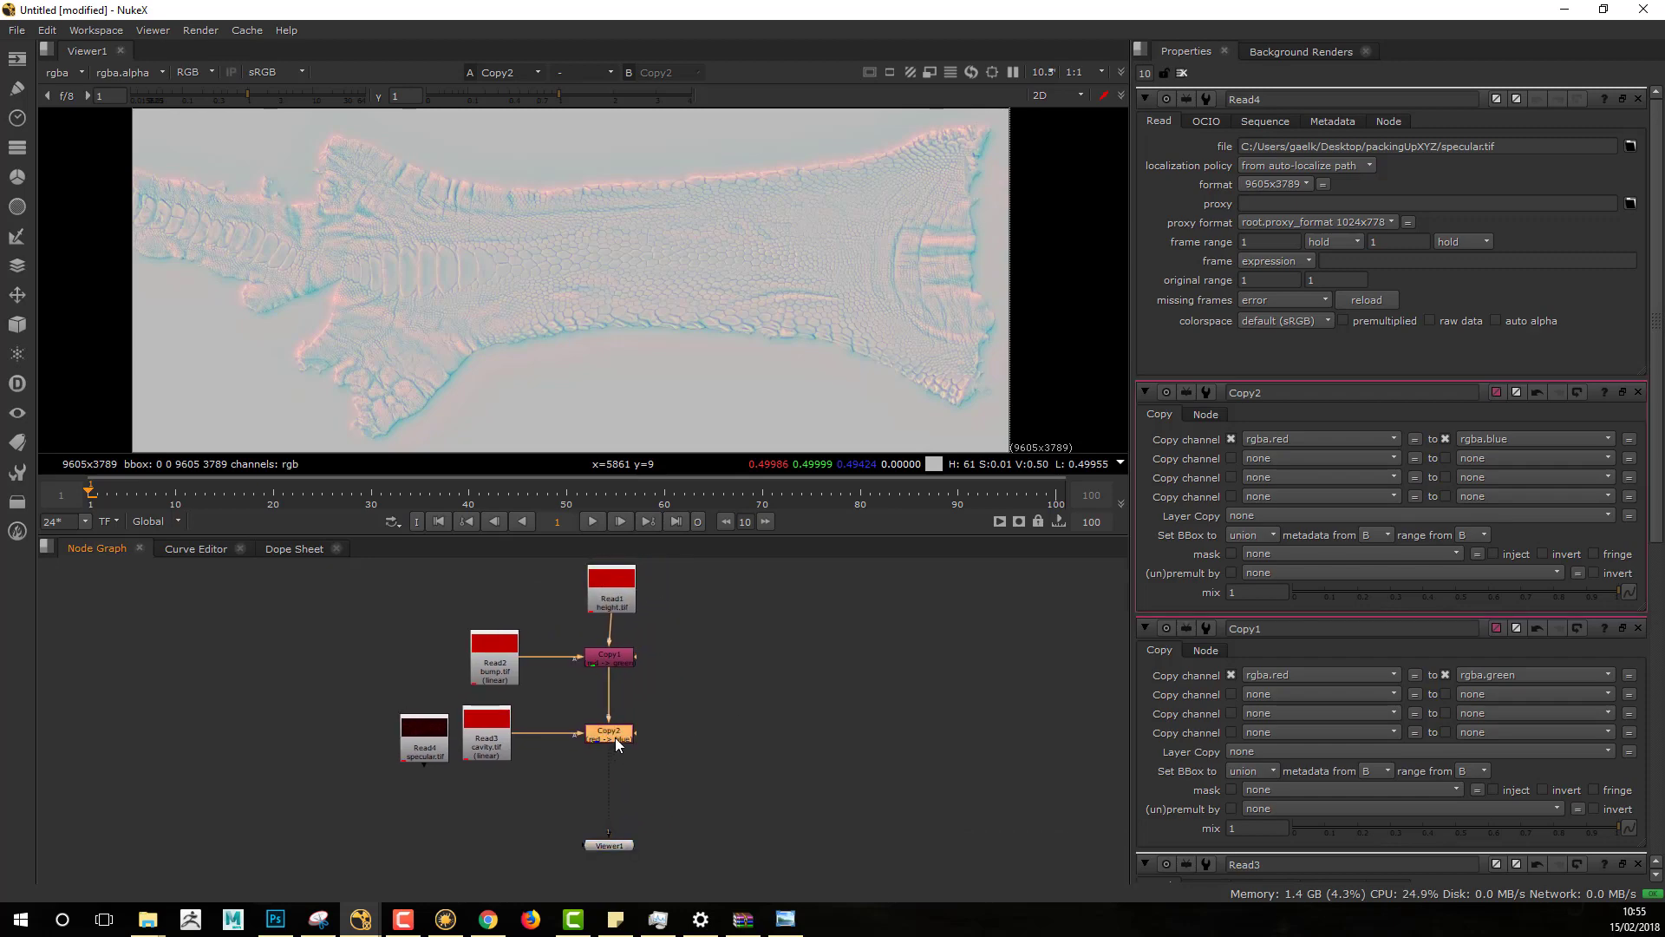
{"action": "key", "text": "w"}
{"action": "scroll", "coordinate": [701, 767], "scroll_direction": "up", "scroll_amount": 5}
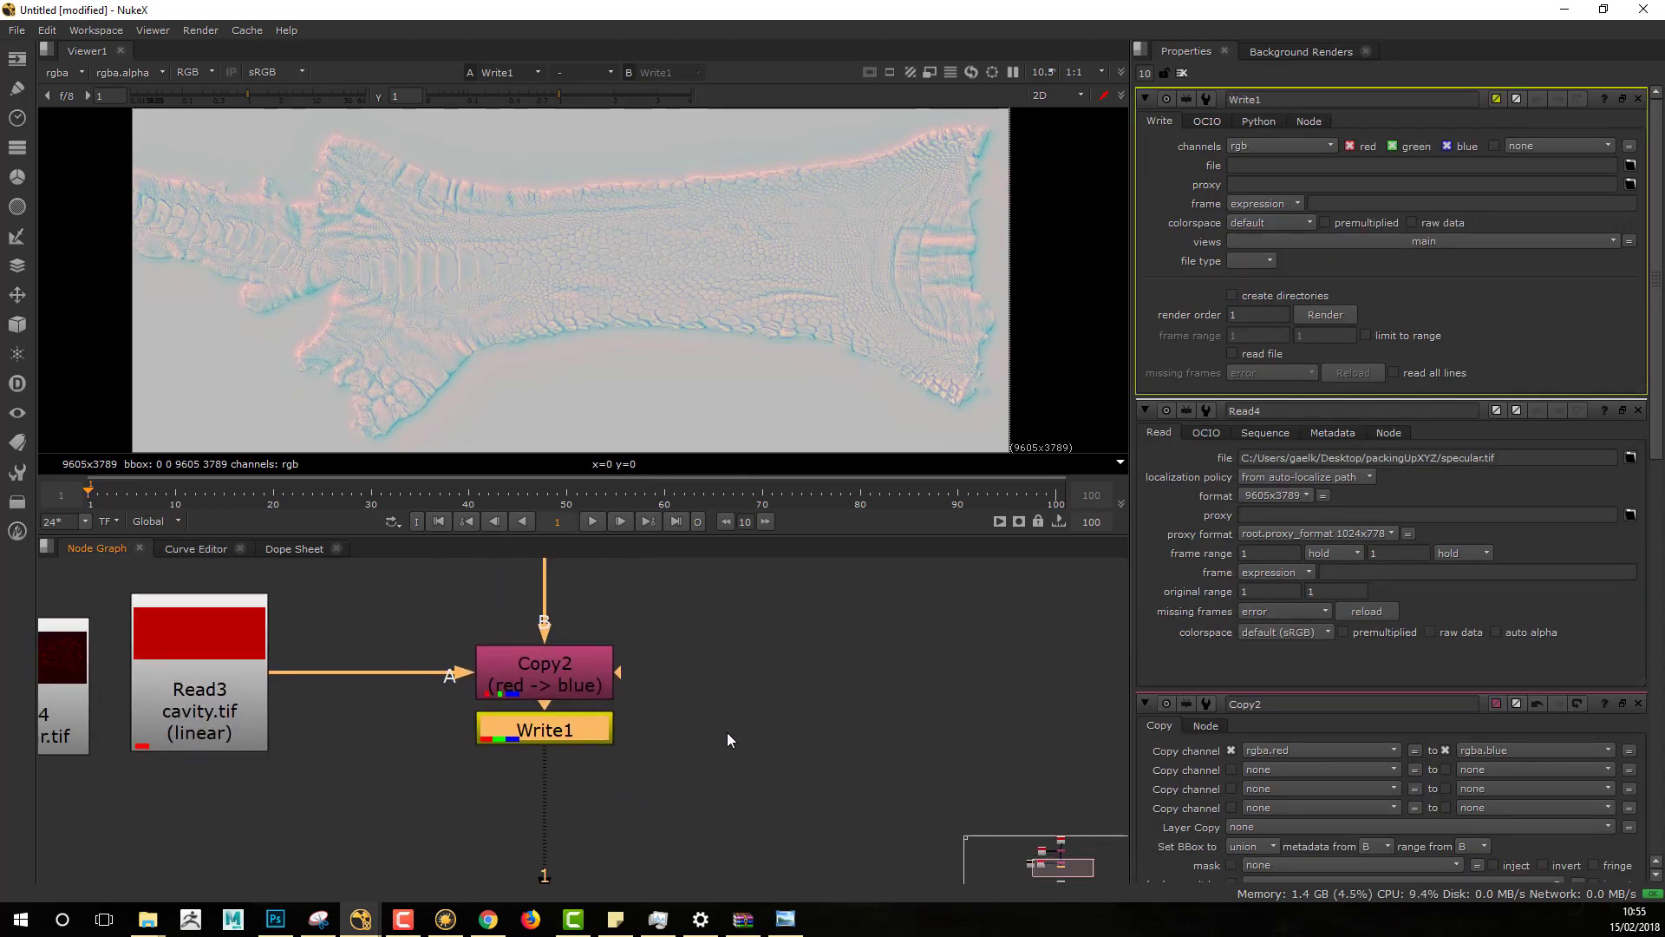
{"action": "left_click_drag", "start_coordinate": [602, 733], "coordinate": [606, 815]}
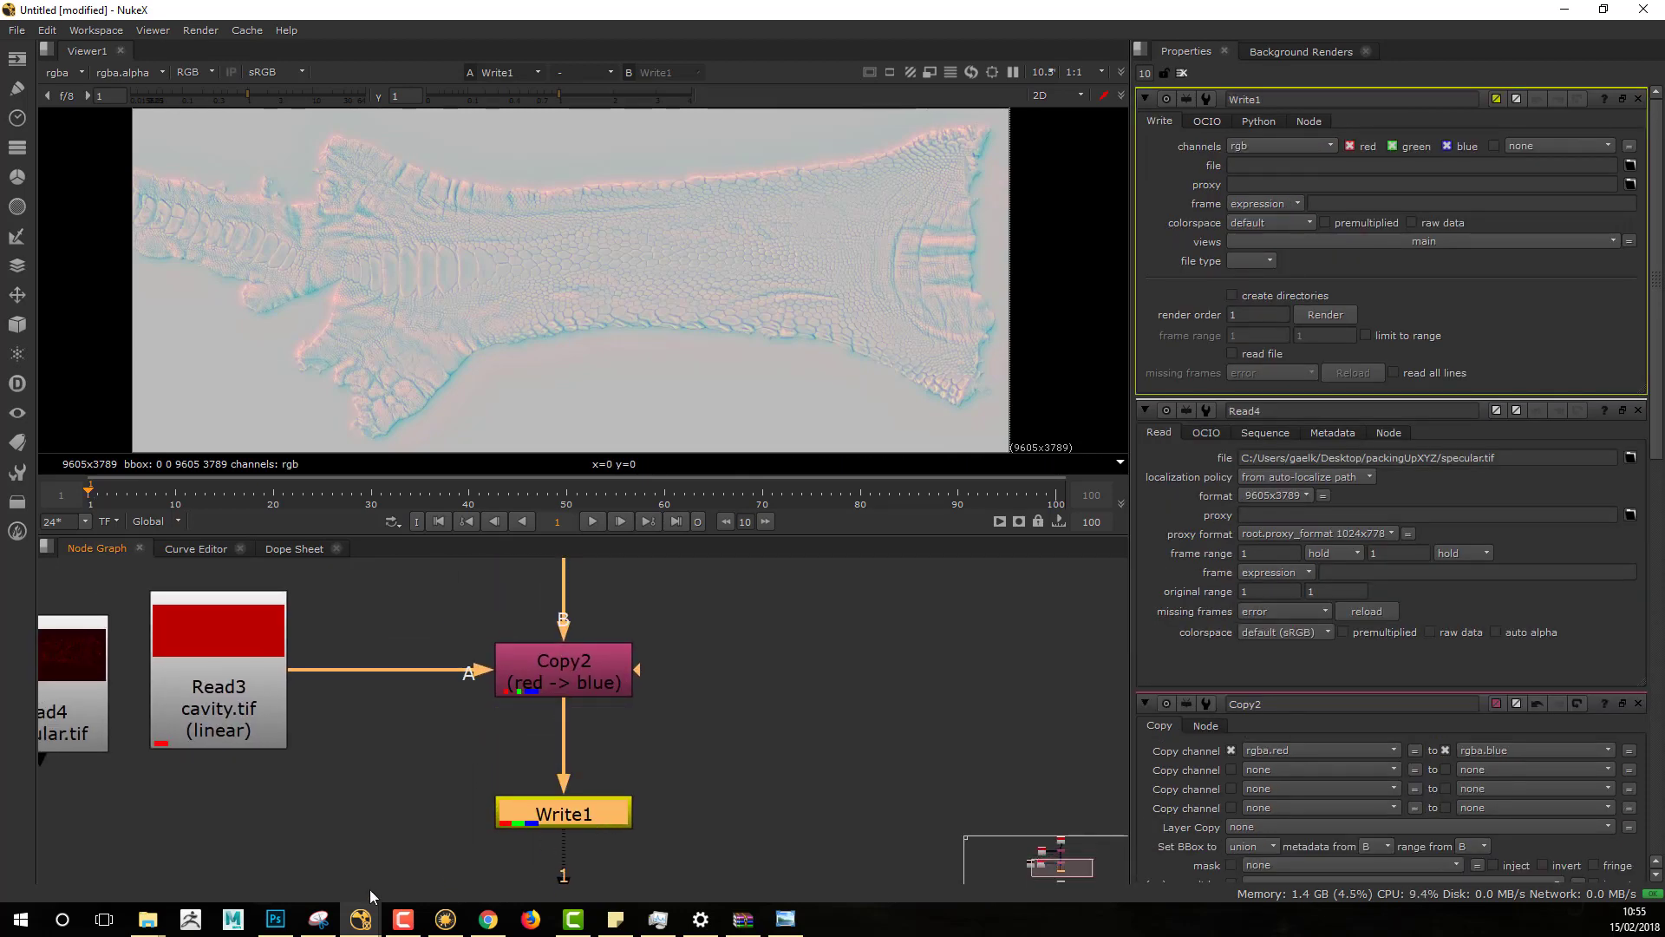
Step: Set the Write node's output file to OstrichFeet_allInOne_01.tif in the Desktop/packingUpXYZ folder, reusing the folder path copied from File Explorer
{"action": "mouse_move", "coordinate": [138, 923]}
{"action": "left_click", "coordinate": [222, 863]}
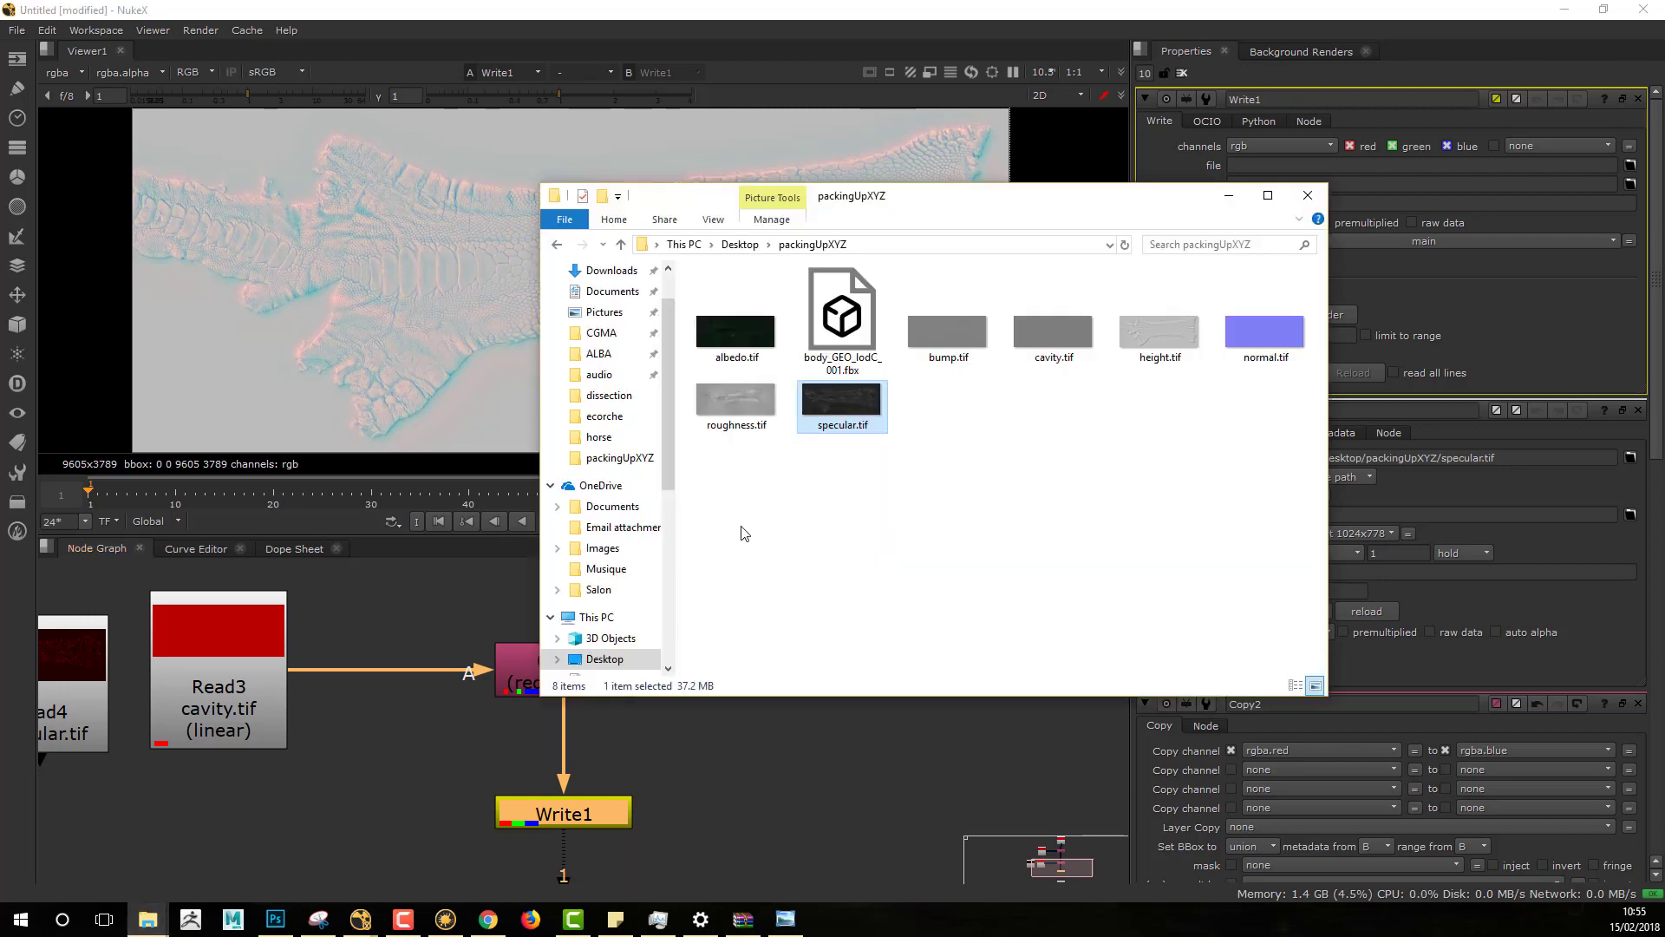
{"action": "left_click", "coordinate": [902, 246]}
{"action": "key", "text": "ctrl+c"}
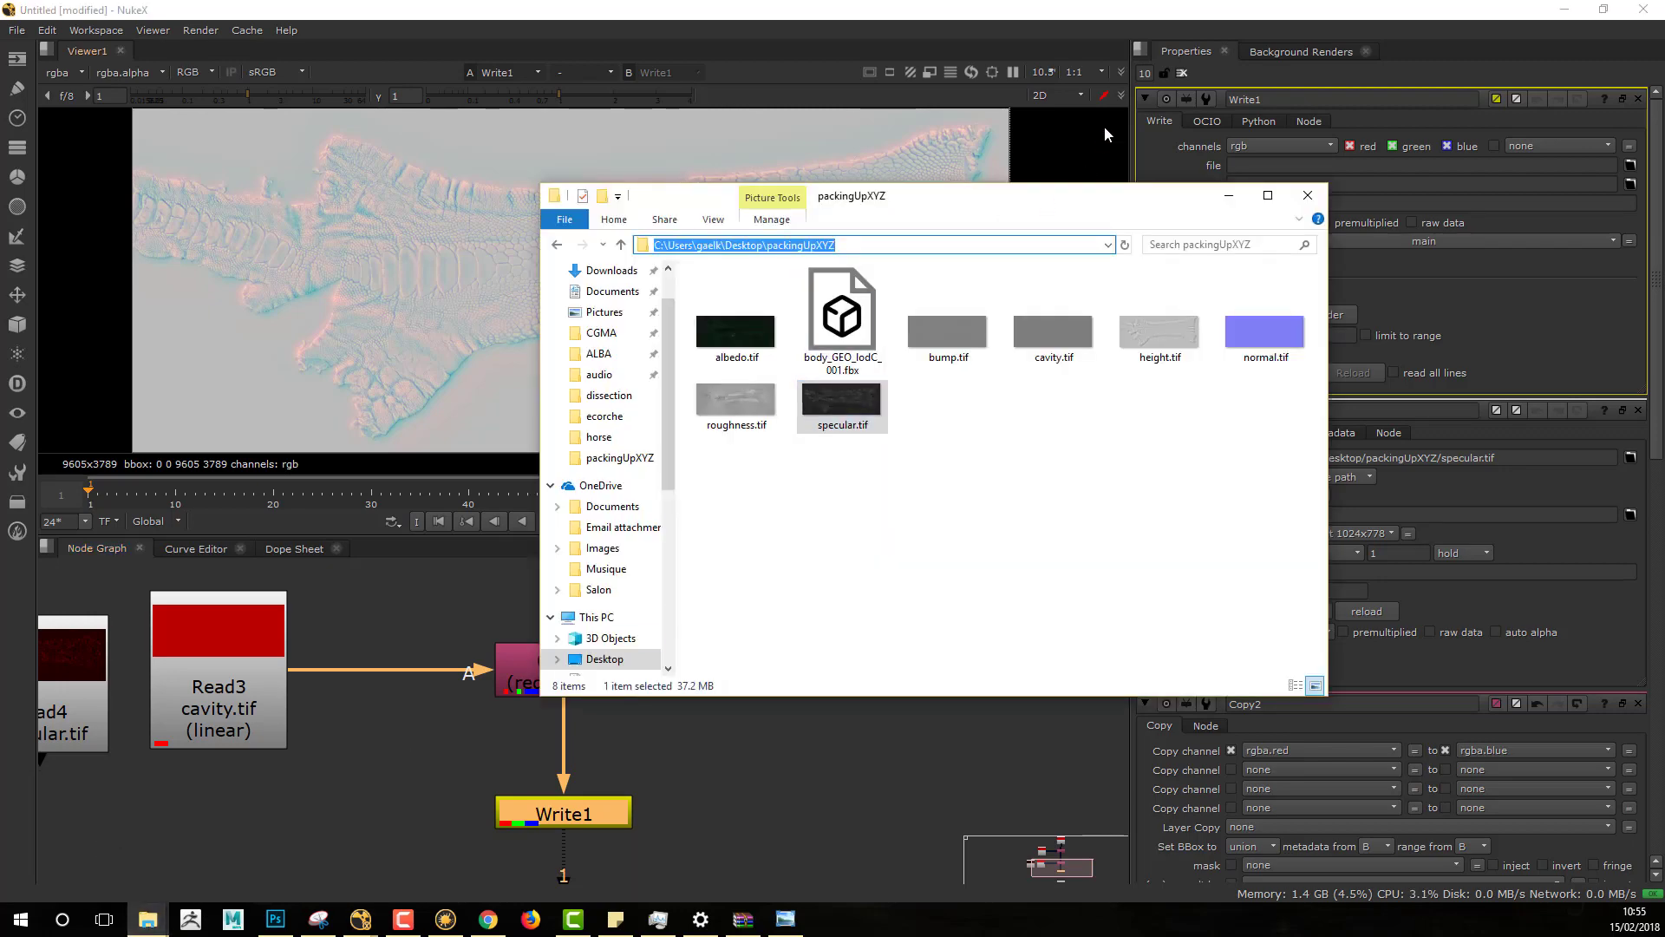
{"action": "left_click", "coordinate": [1111, 15]}
{"action": "left_click", "coordinate": [1260, 165]}
{"action": "key", "text": "ctrl+v"}
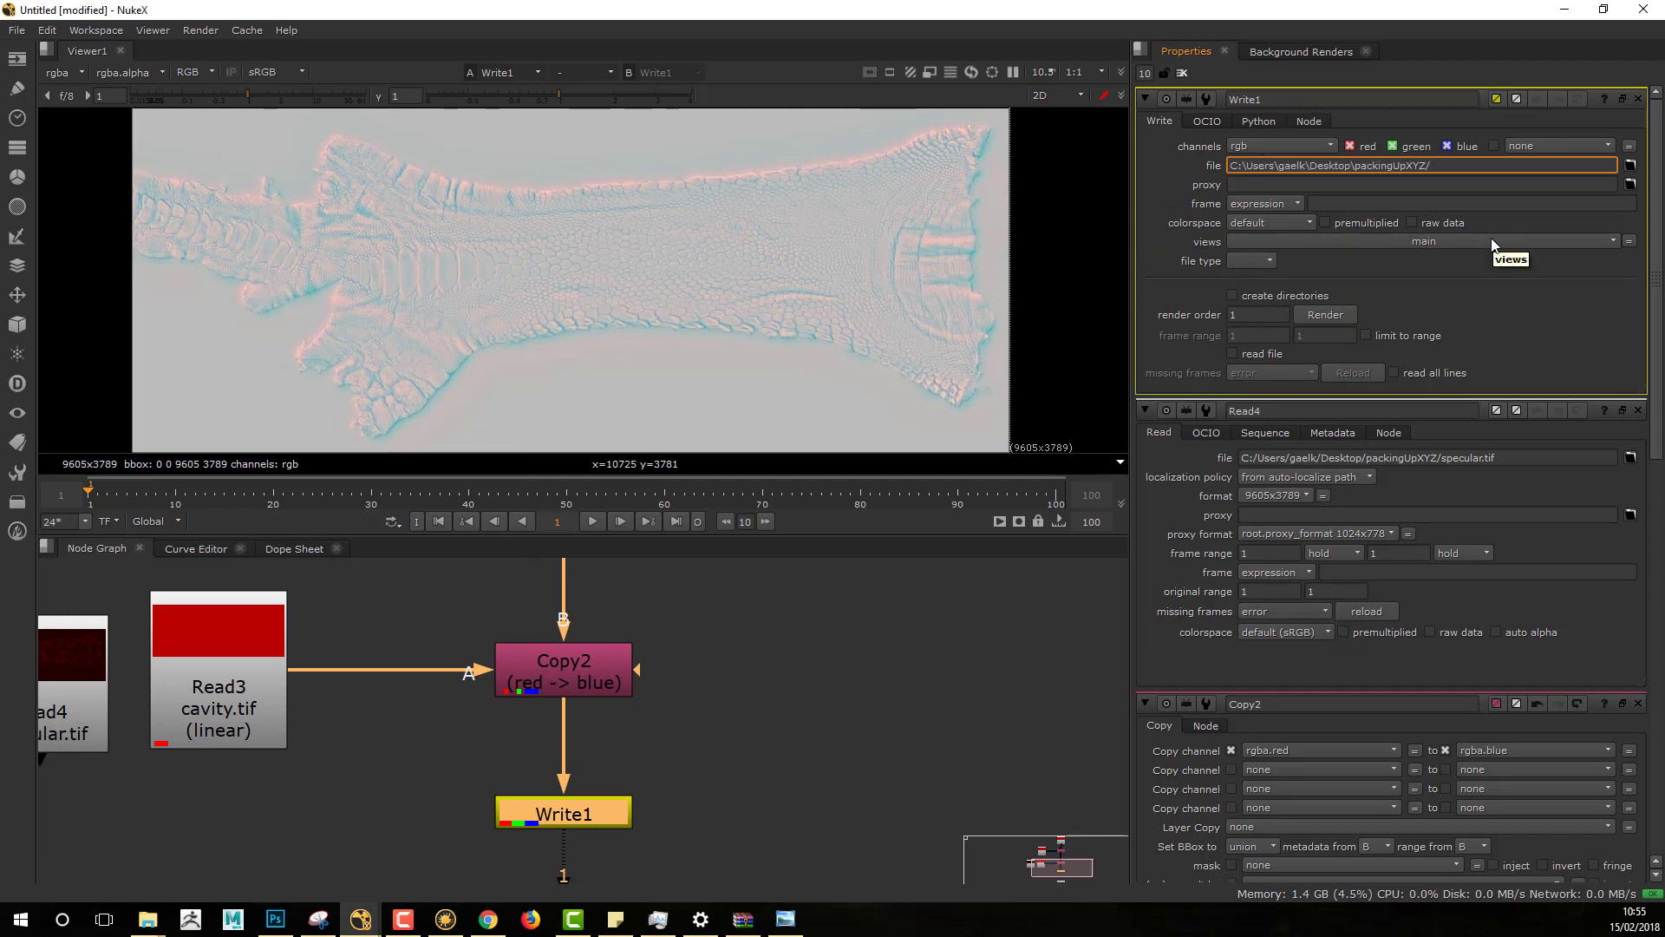
{"action": "type", "text": "/OstrichFeet_allInOne)"}
{"action": "type", "text": "01.tif"}
{"action": "key", "text": "Return"}
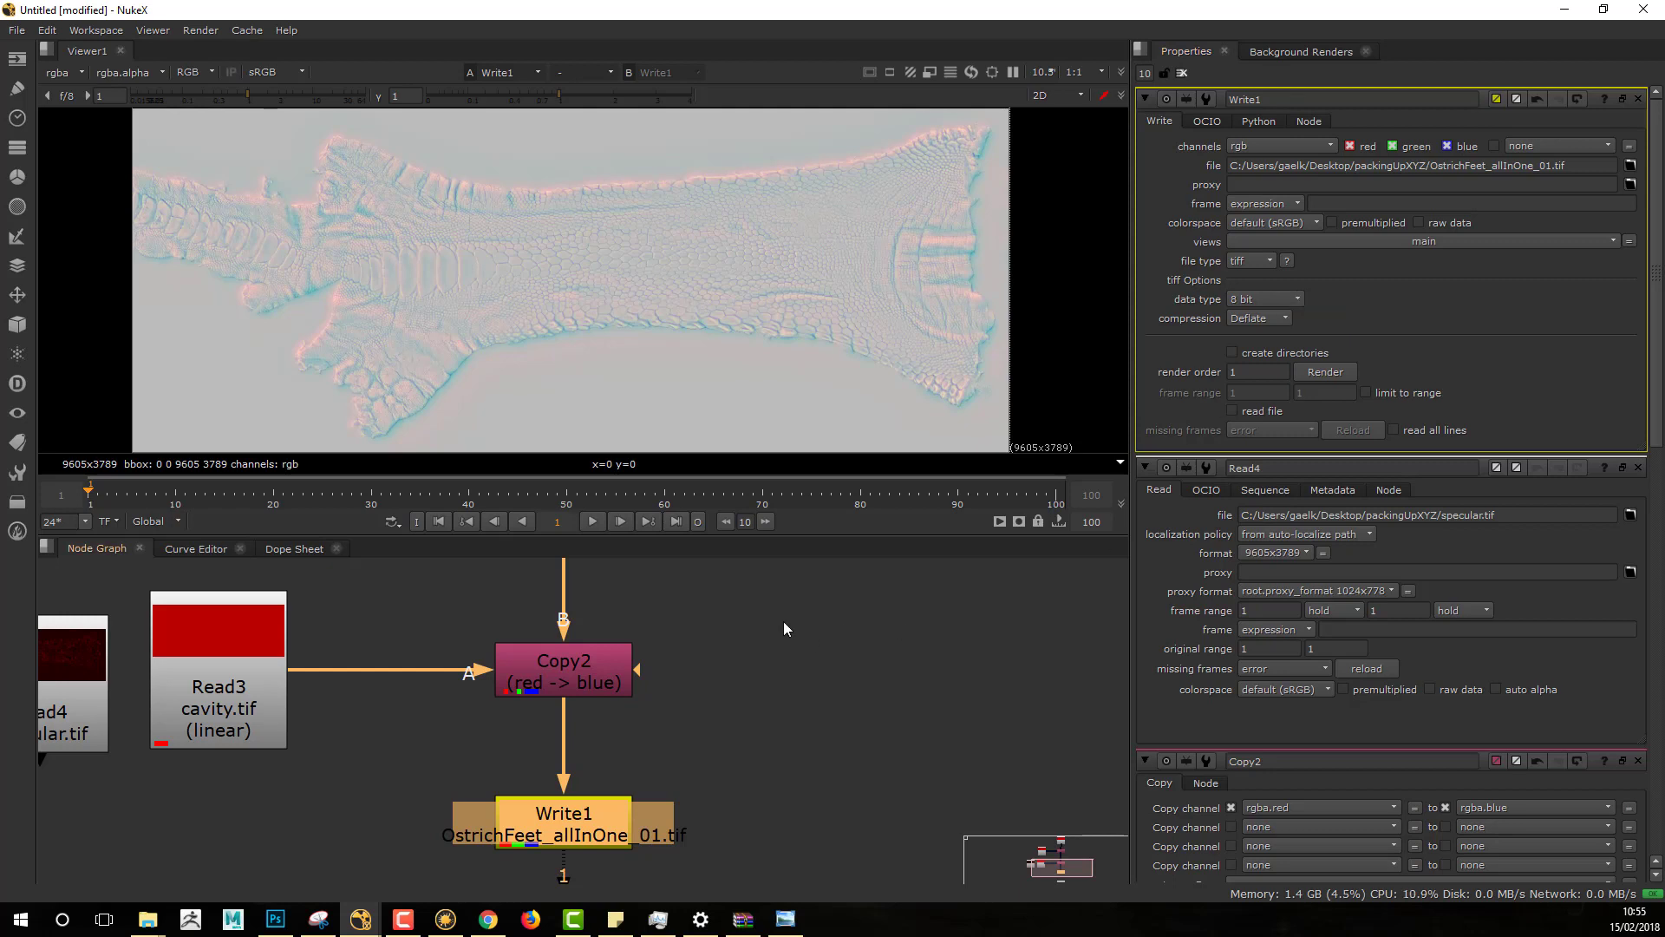
Step: Set the Write node's TIFF data type to 32 bit float, keeping Deflate compression
{"action": "middle_click_drag", "start_coordinate": [784, 621], "coordinate": [707, 734]}
{"action": "key", "text": "f"}
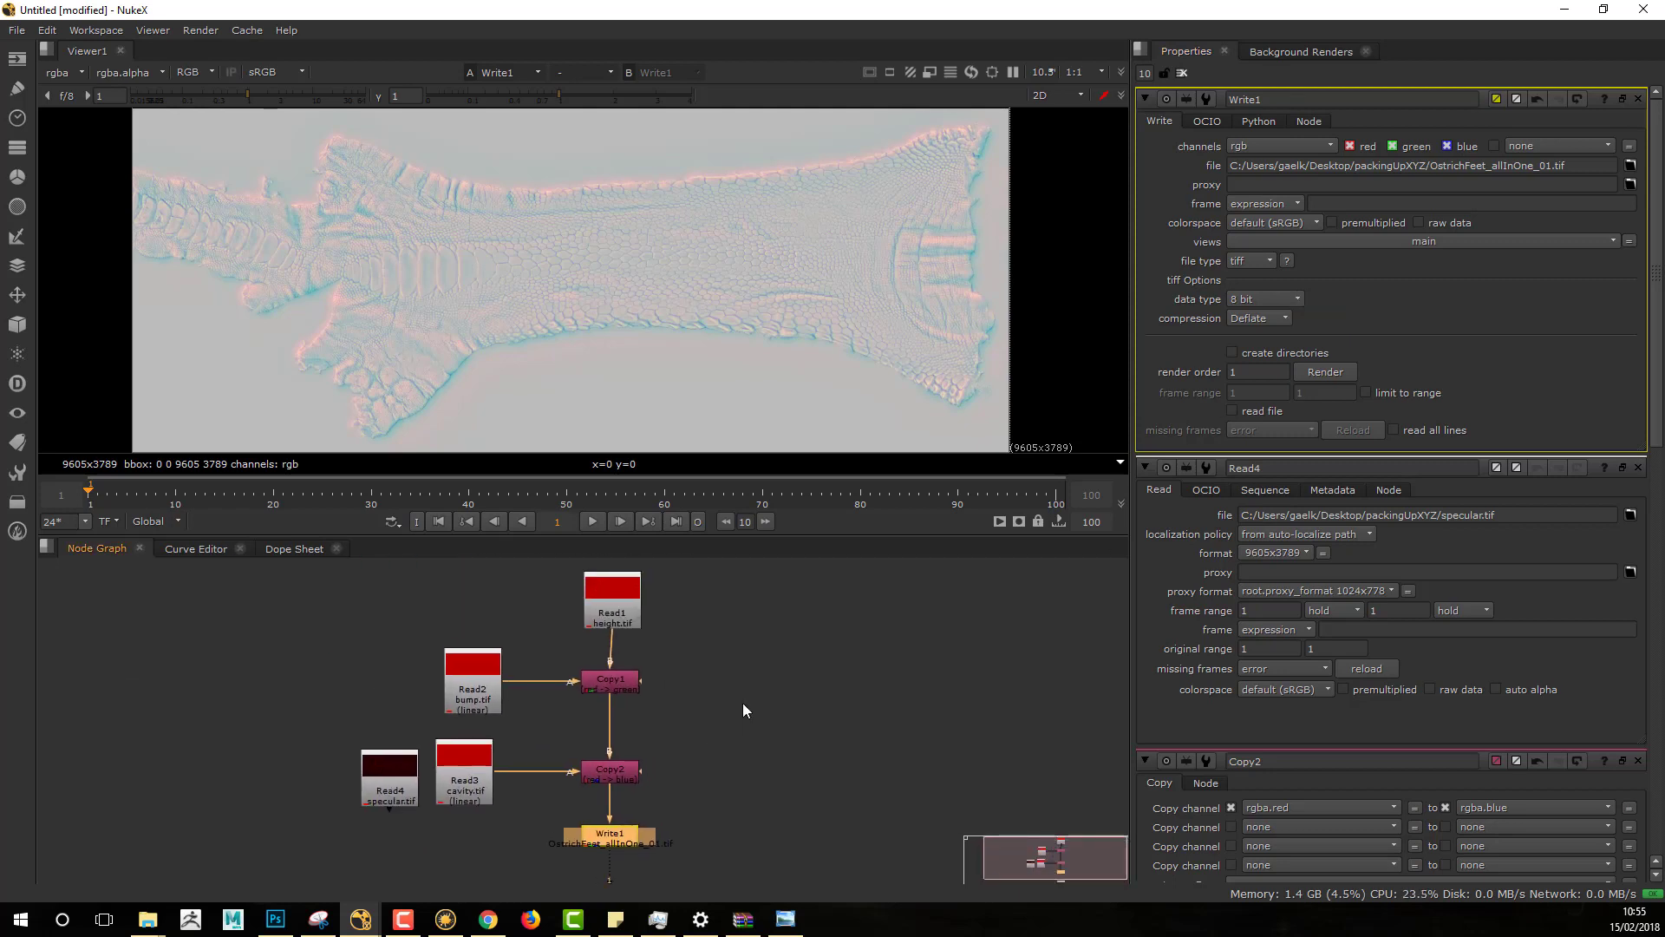
{"action": "left_click", "coordinate": [1287, 298]}
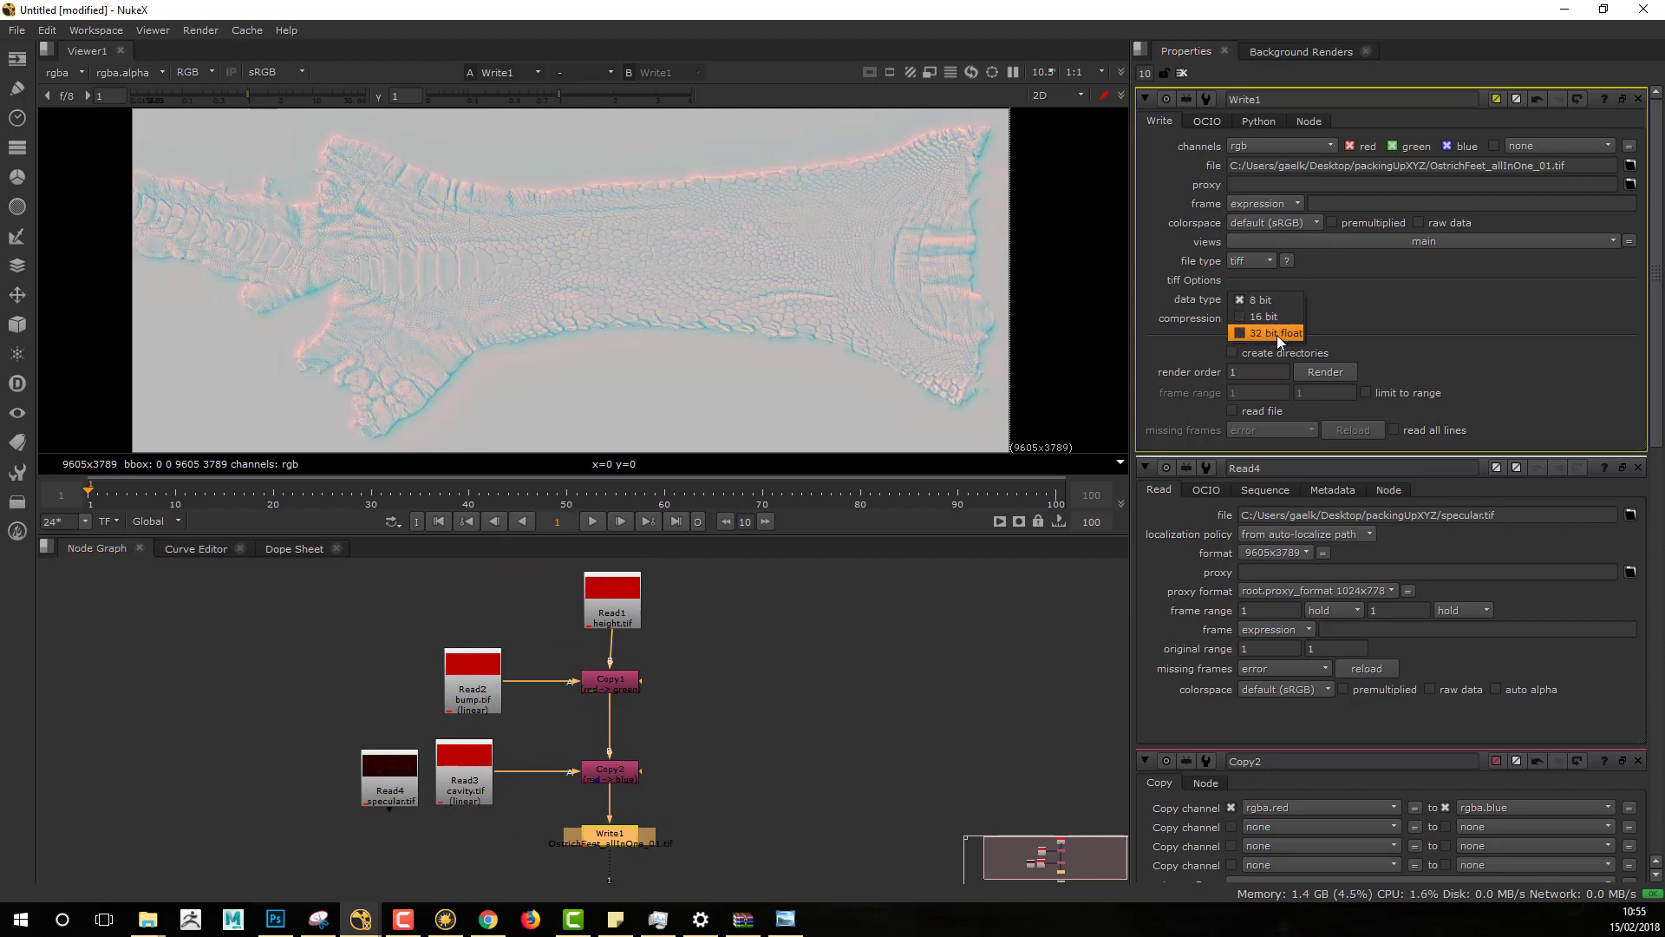
{"action": "left_click", "coordinate": [1277, 335]}
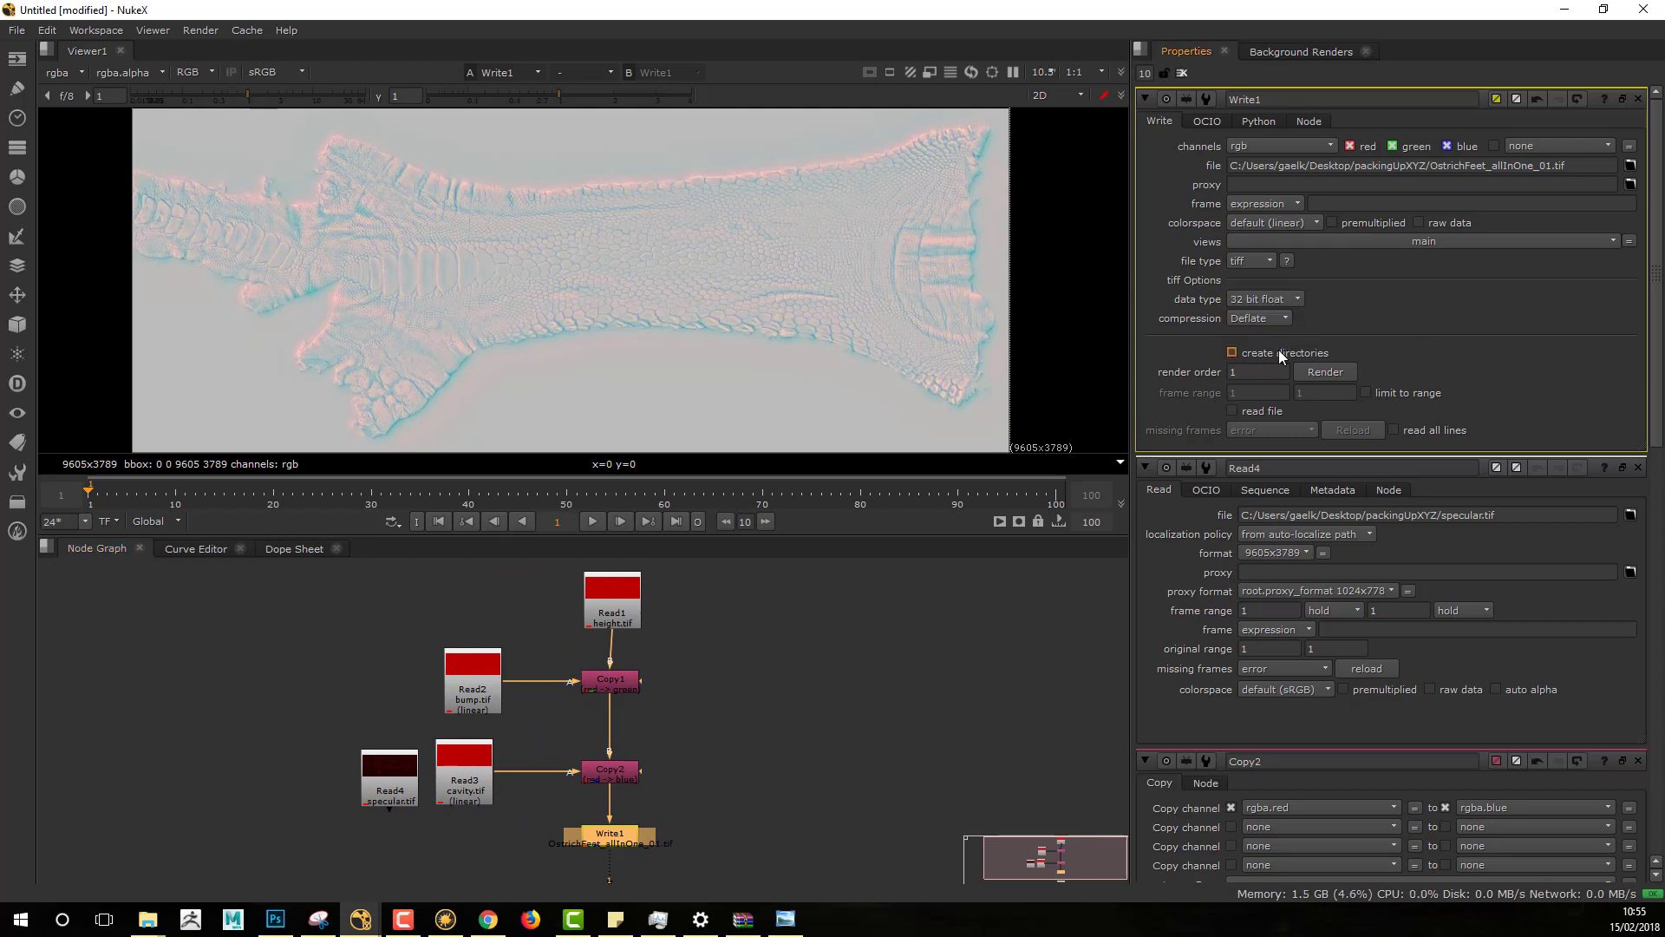
{"action": "left_click", "coordinate": [1262, 317]}
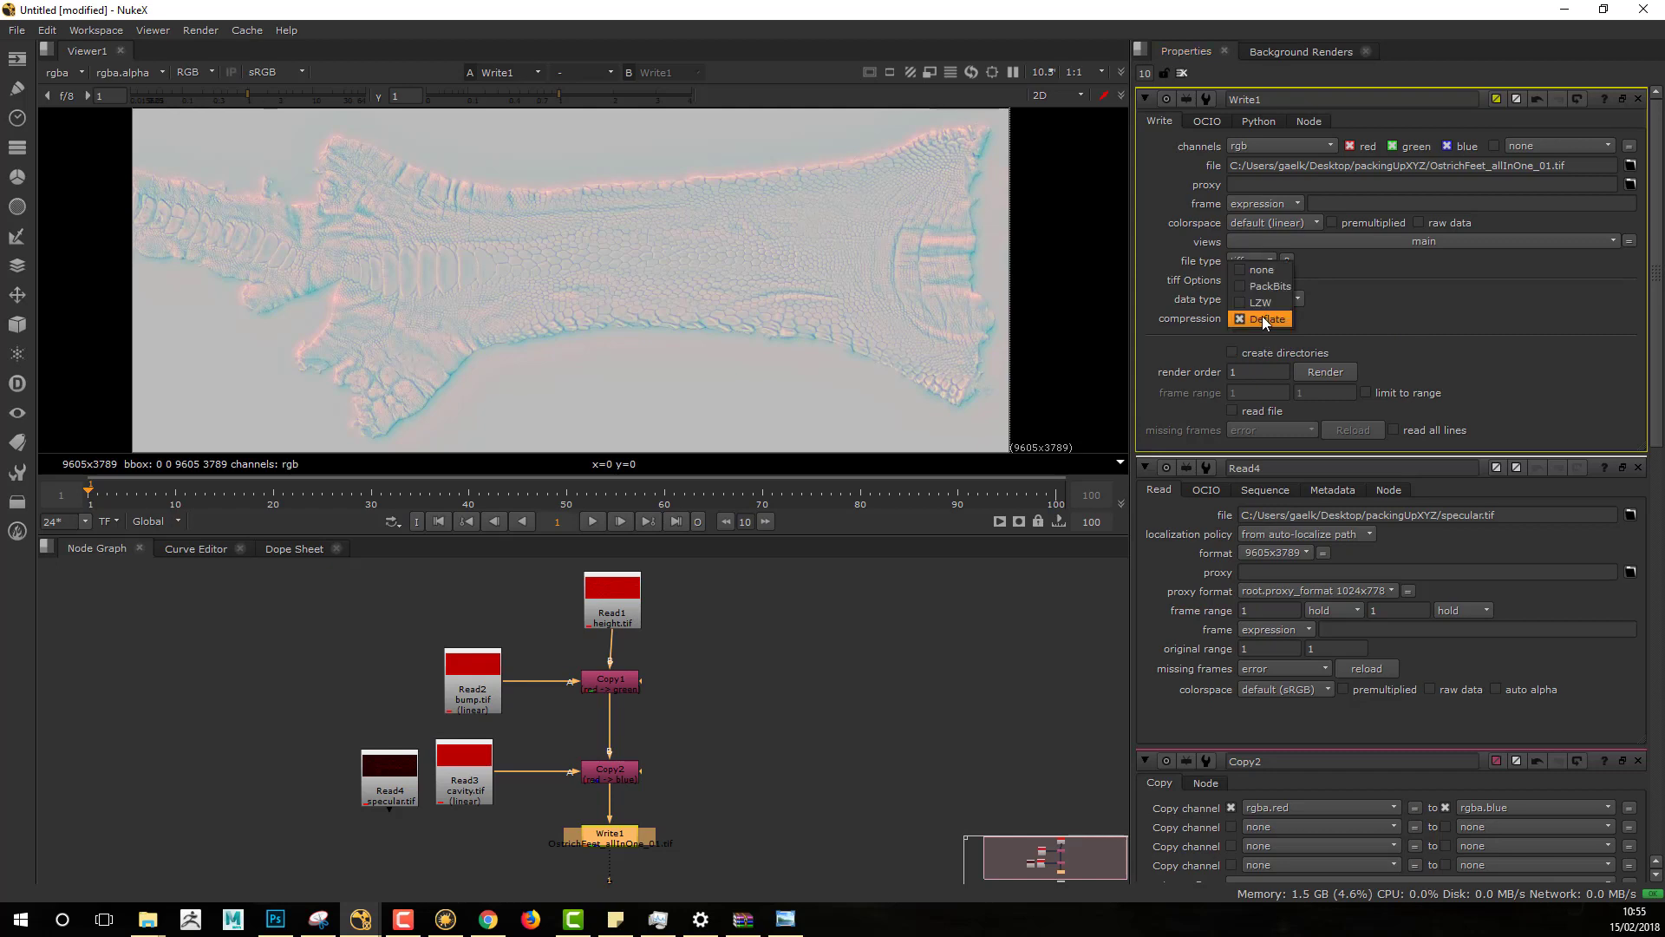
{"action": "left_click", "coordinate": [1261, 317]}
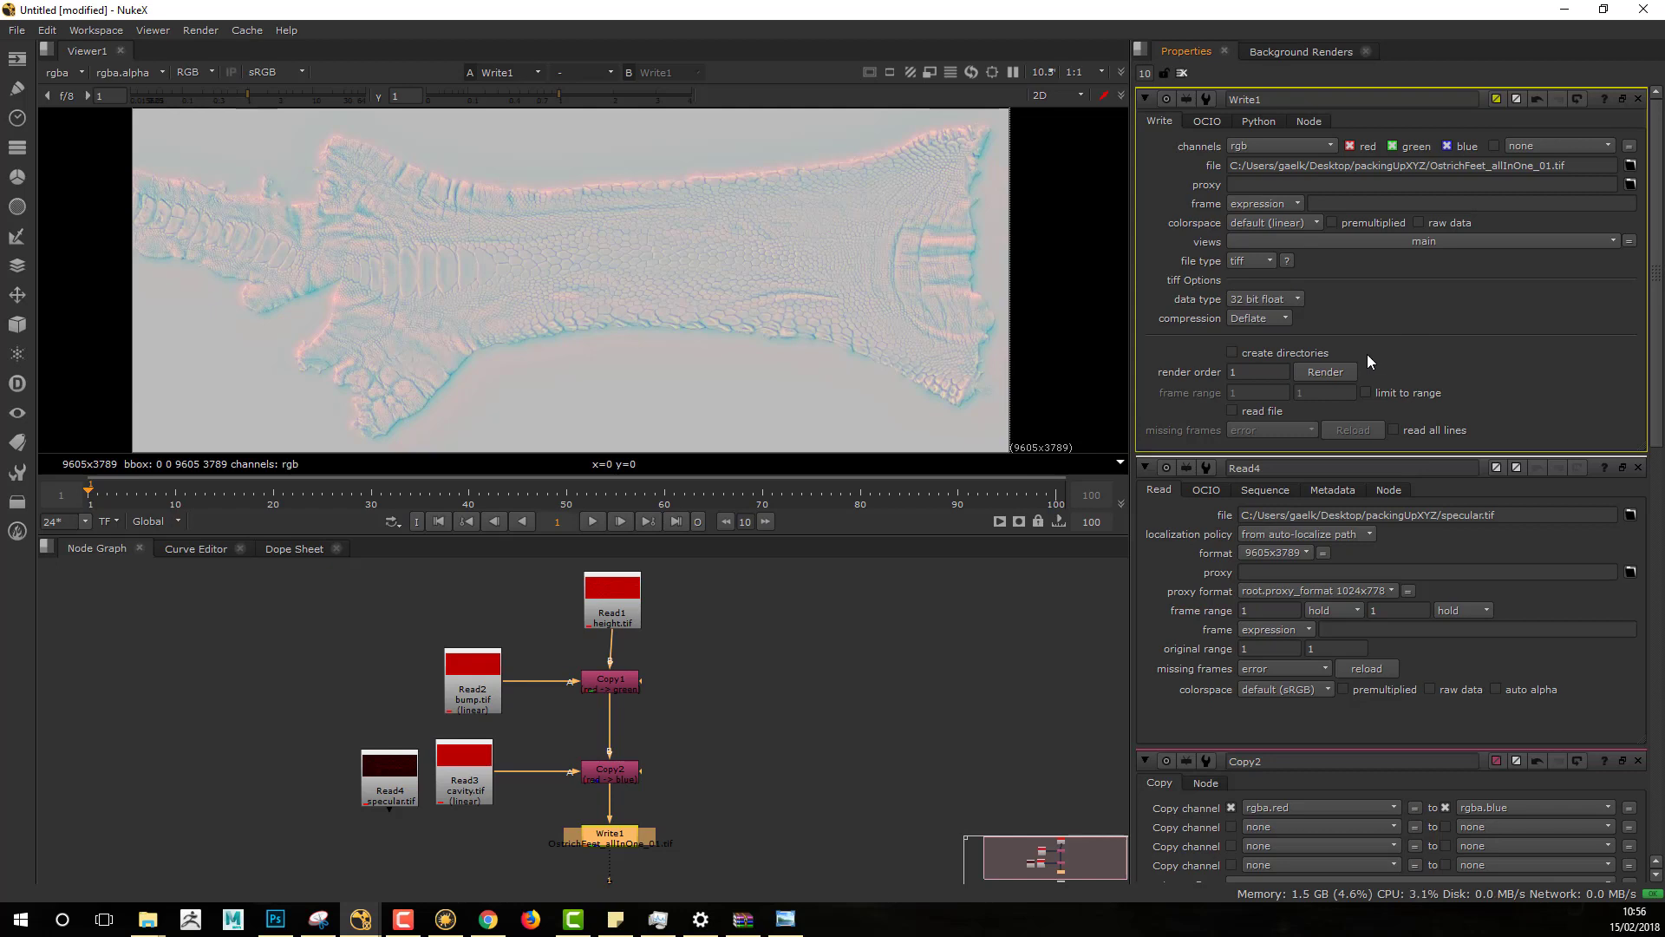
Step: Render the Write node to OstrichFeet_allInOne_01.tif for frame range 1-1, moving the progress window off the viewer
{"action": "left_click", "coordinate": [1323, 372]}
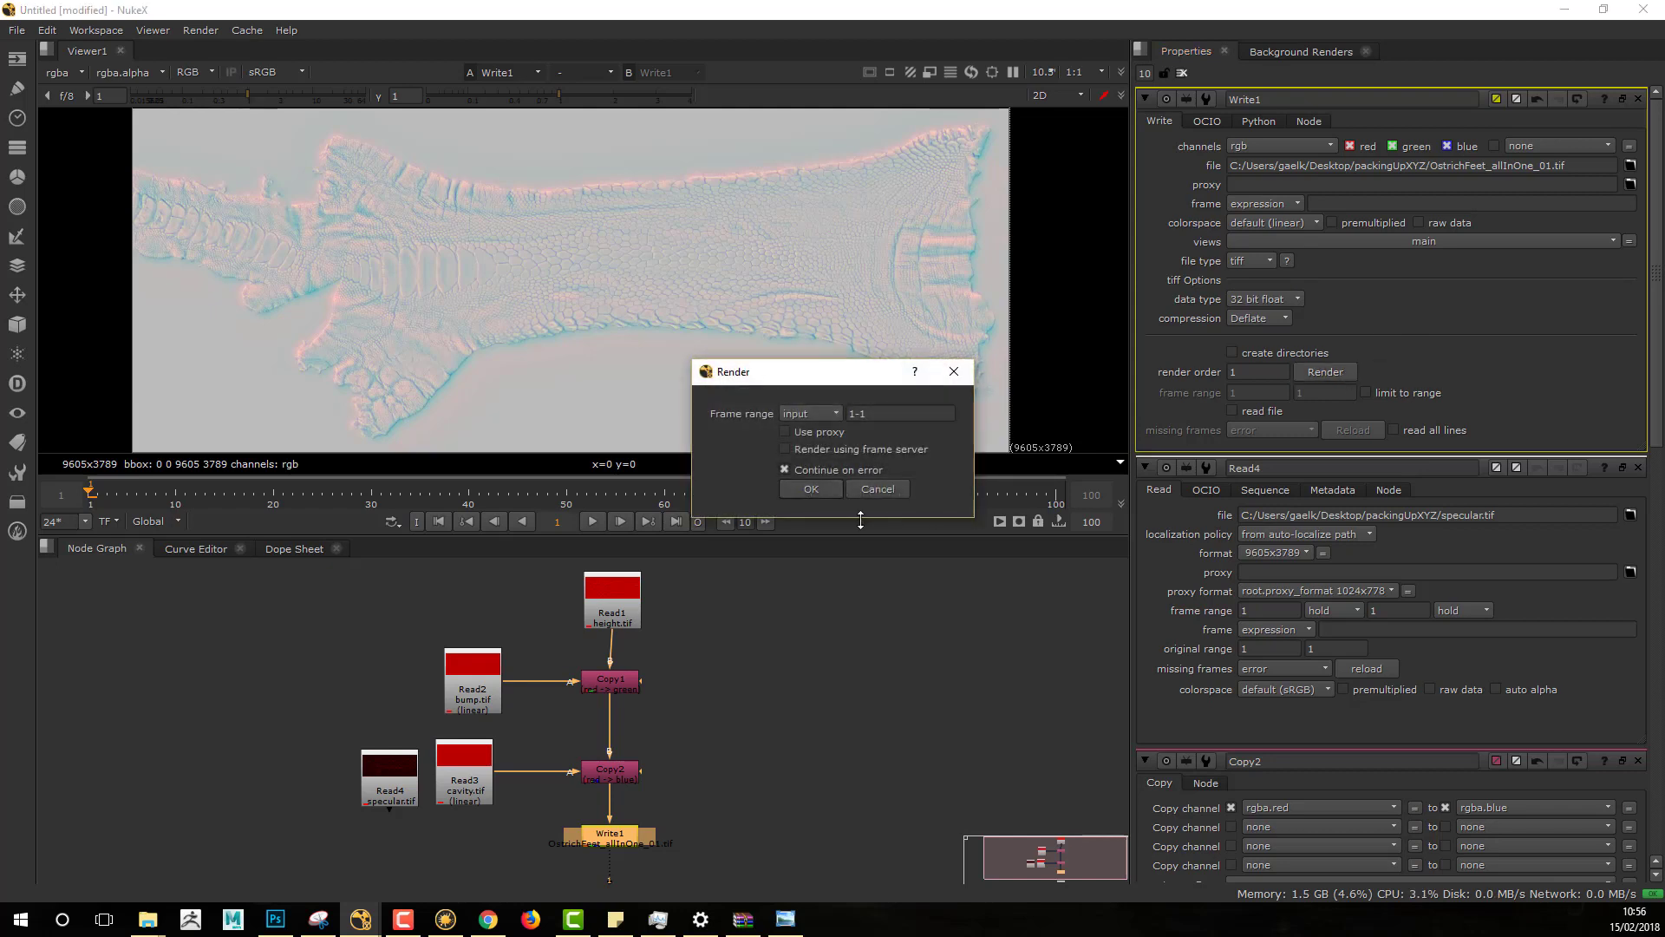
{"action": "left_click", "coordinate": [825, 493]}
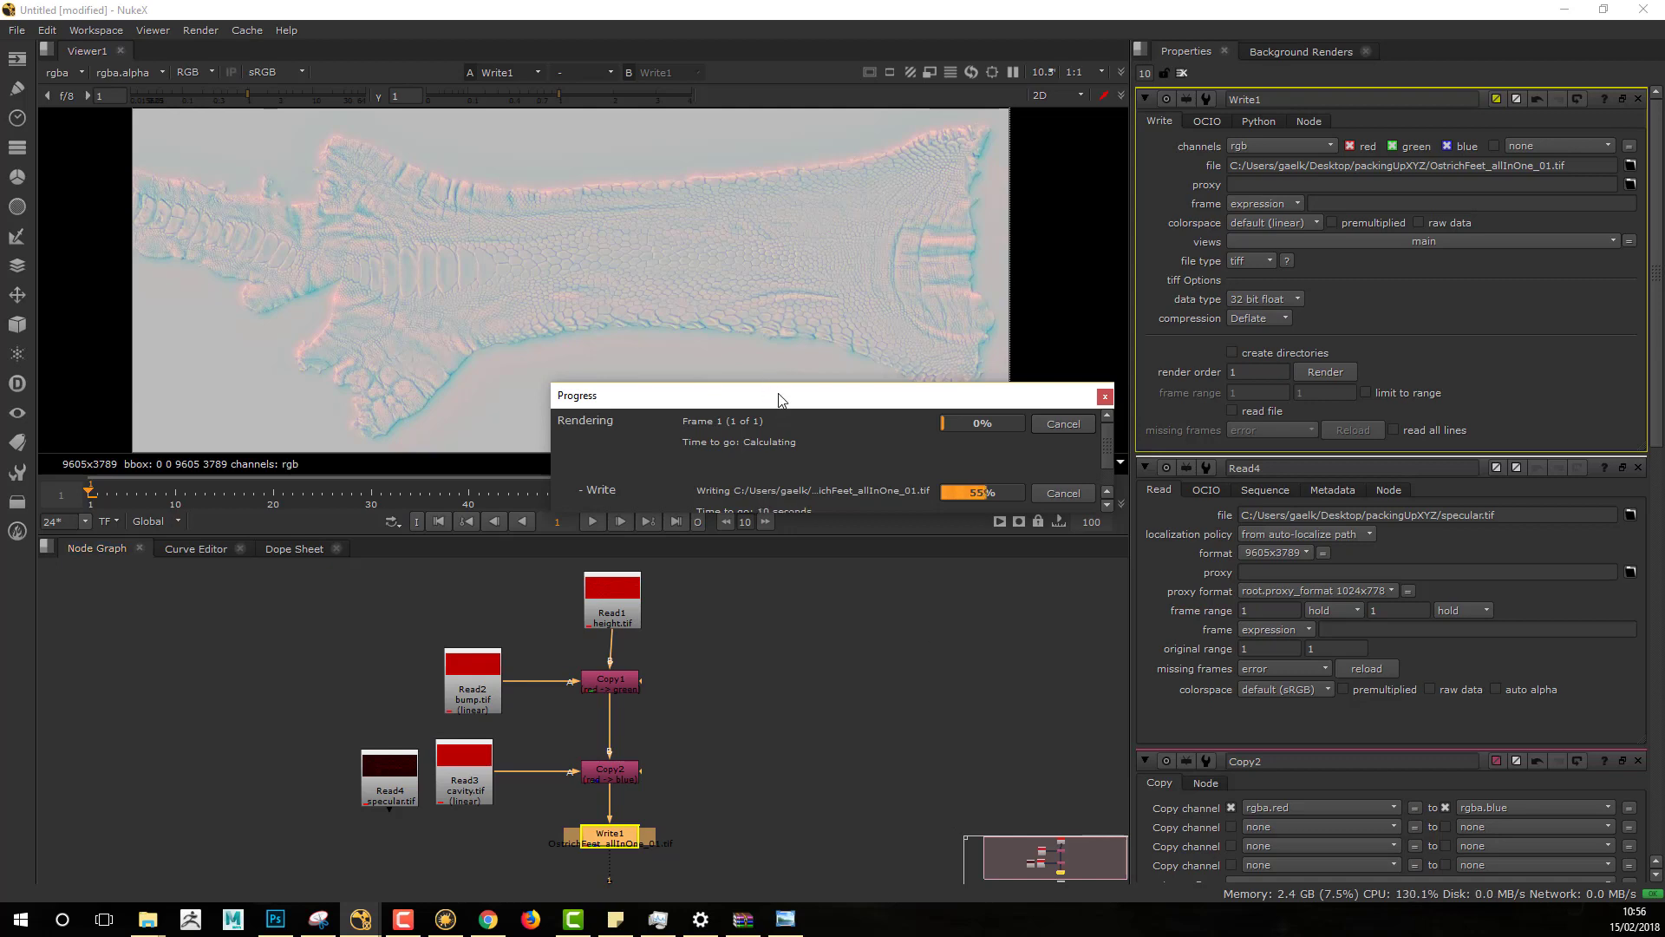
{"action": "left_click_drag", "start_coordinate": [777, 398], "coordinate": [659, 525]}
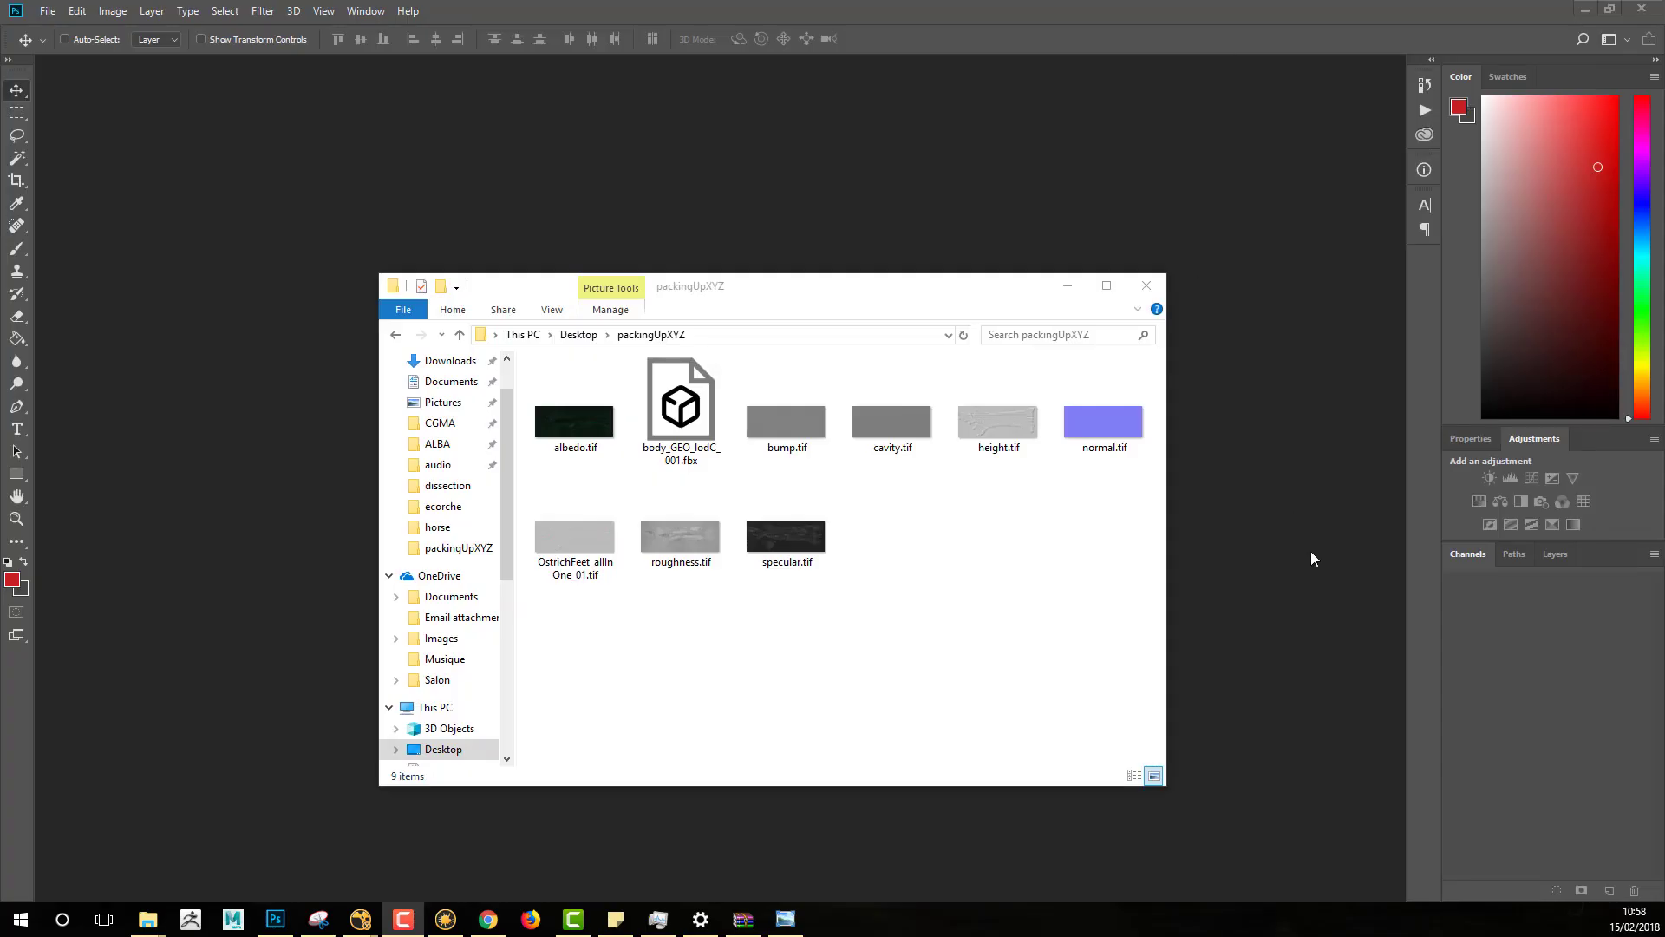
Step: Switch to File Explorer and examine the height.tif, cavity.tif and bump.tif files in the packingUpXYZ folder
{"action": "left_click", "coordinate": [1042, 566]}
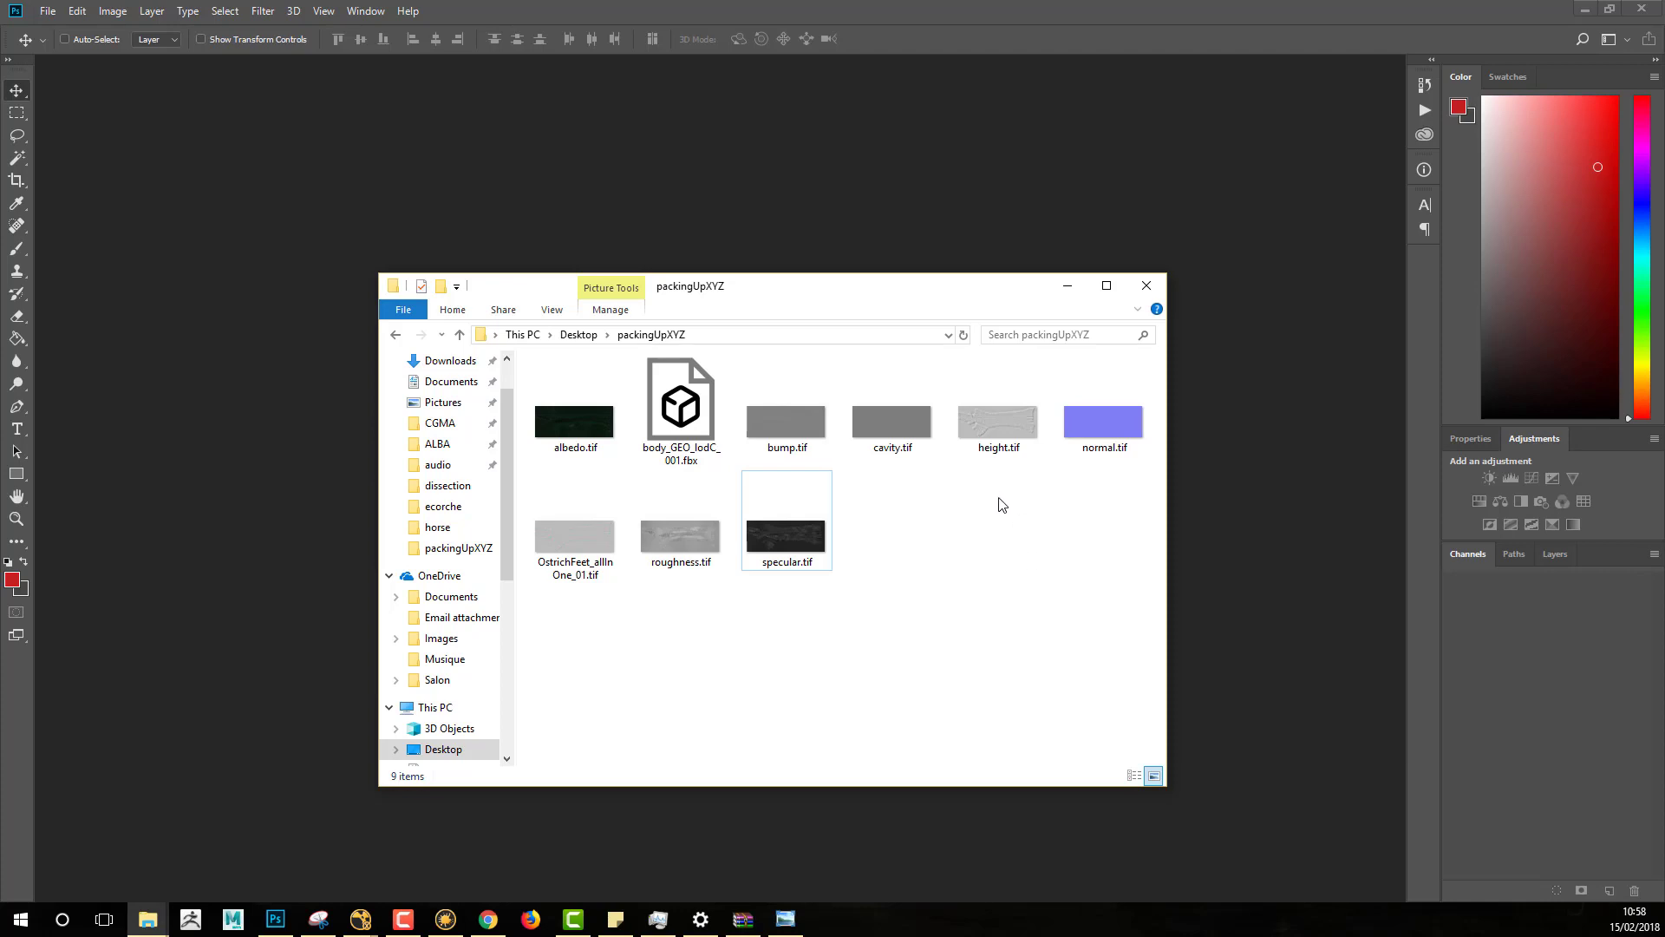
{"action": "left_click", "coordinate": [996, 427]}
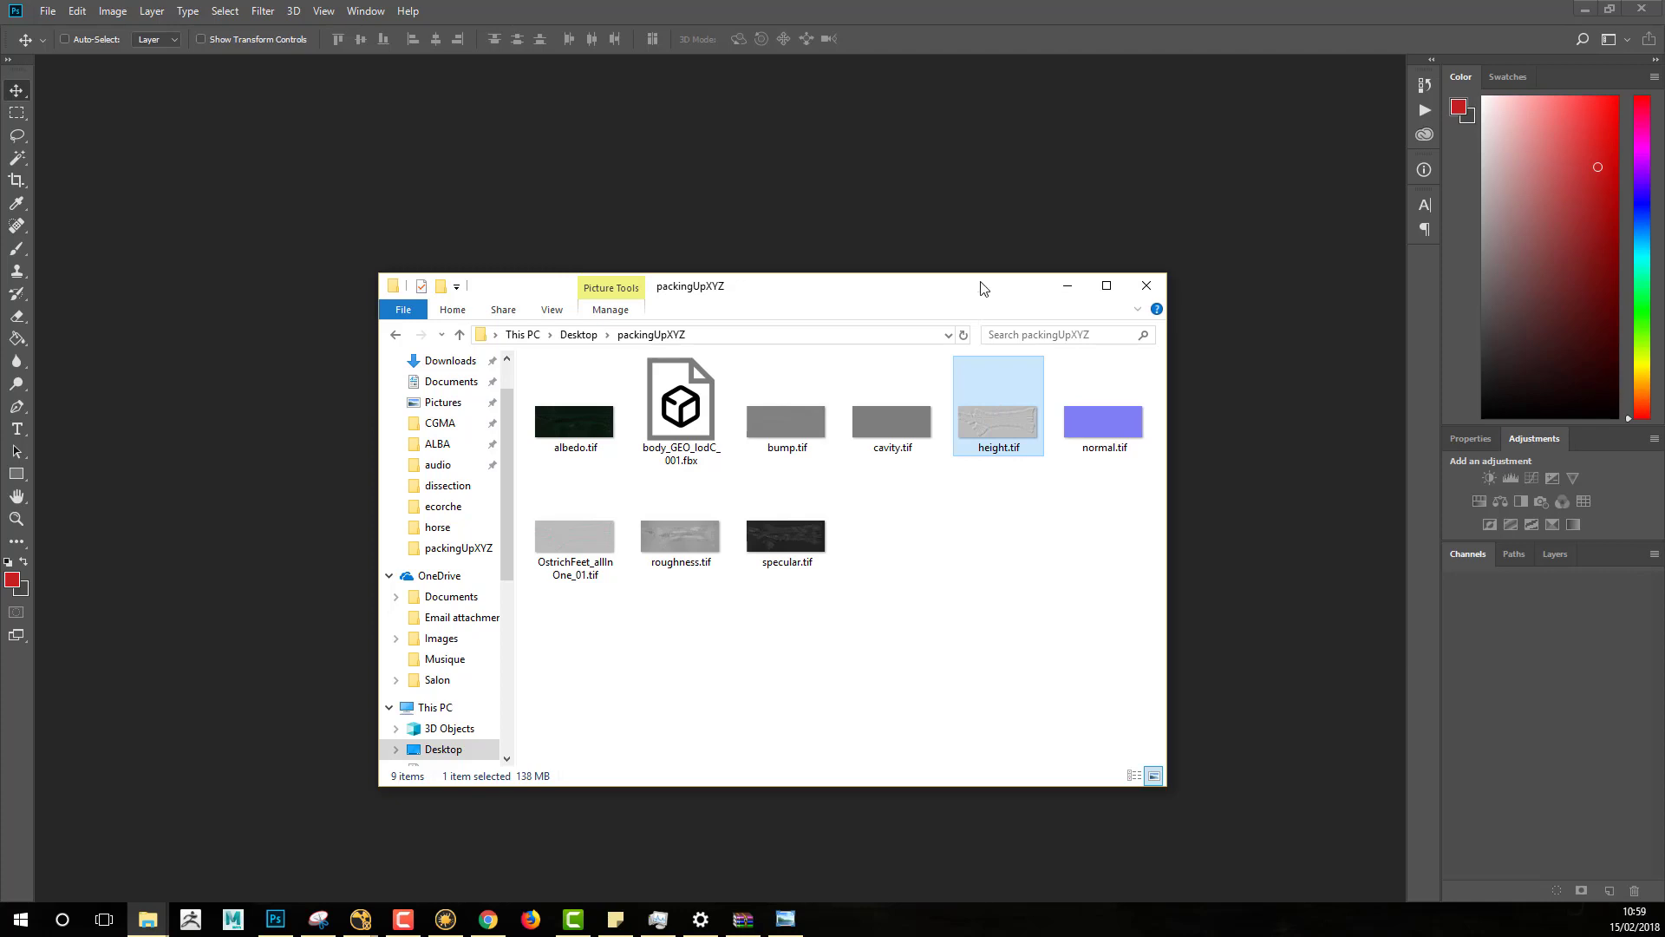
{"action": "left_click_drag", "start_coordinate": [982, 287], "coordinate": [960, 288]}
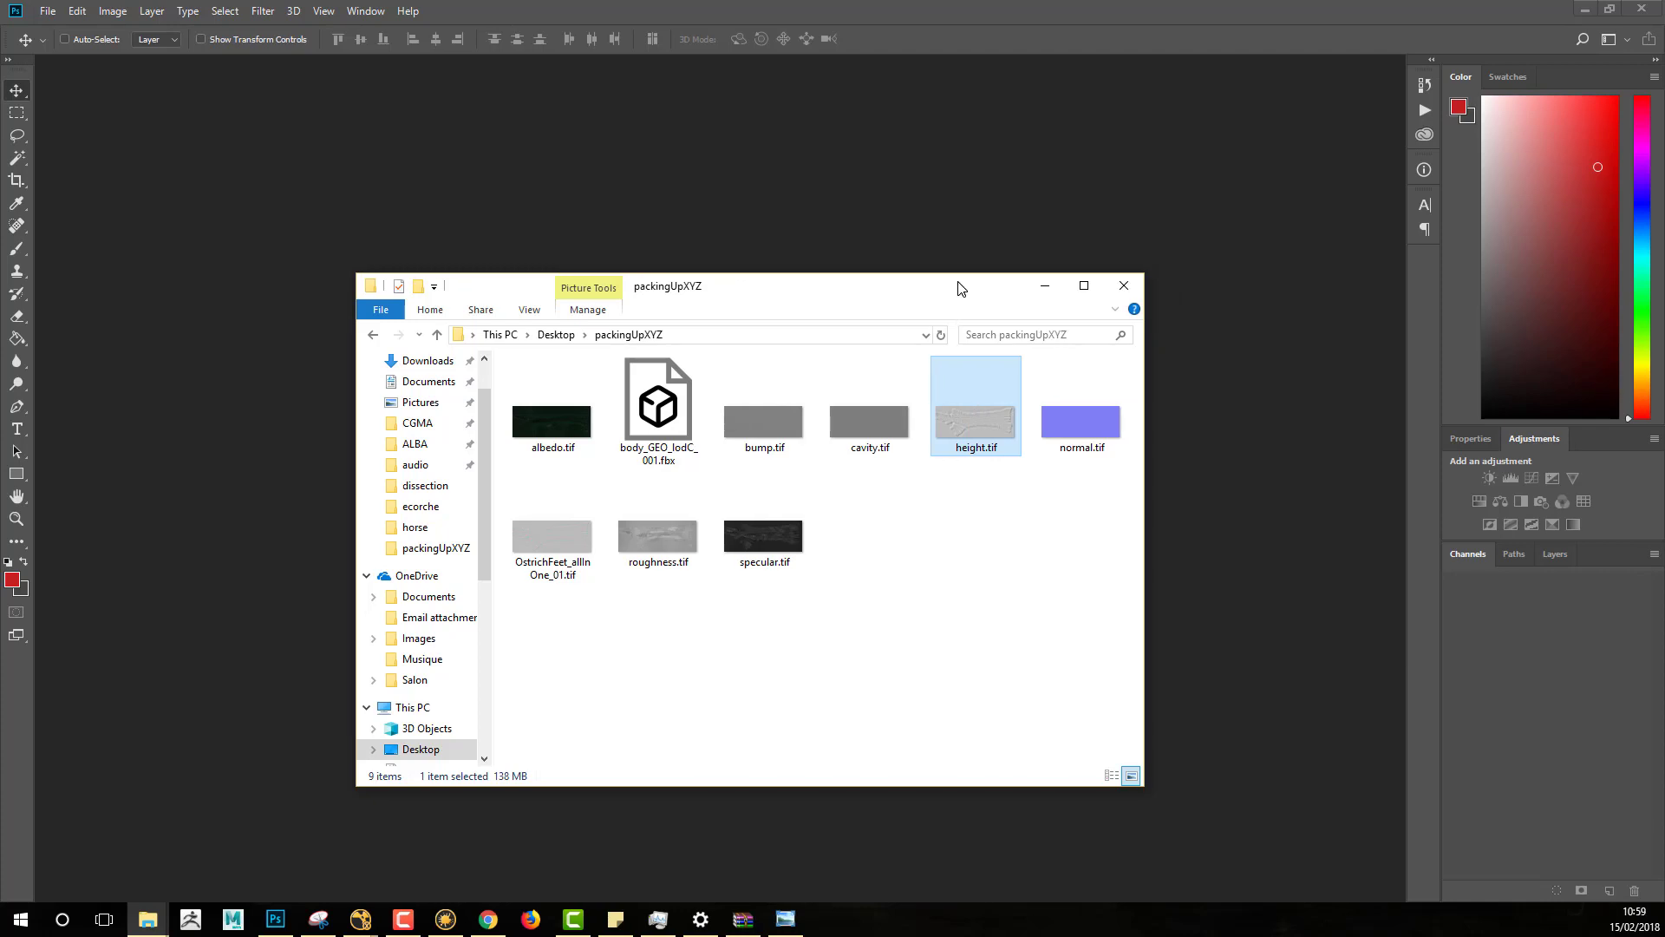
{"action": "left_click_drag", "start_coordinate": [960, 288], "coordinate": [954, 291]}
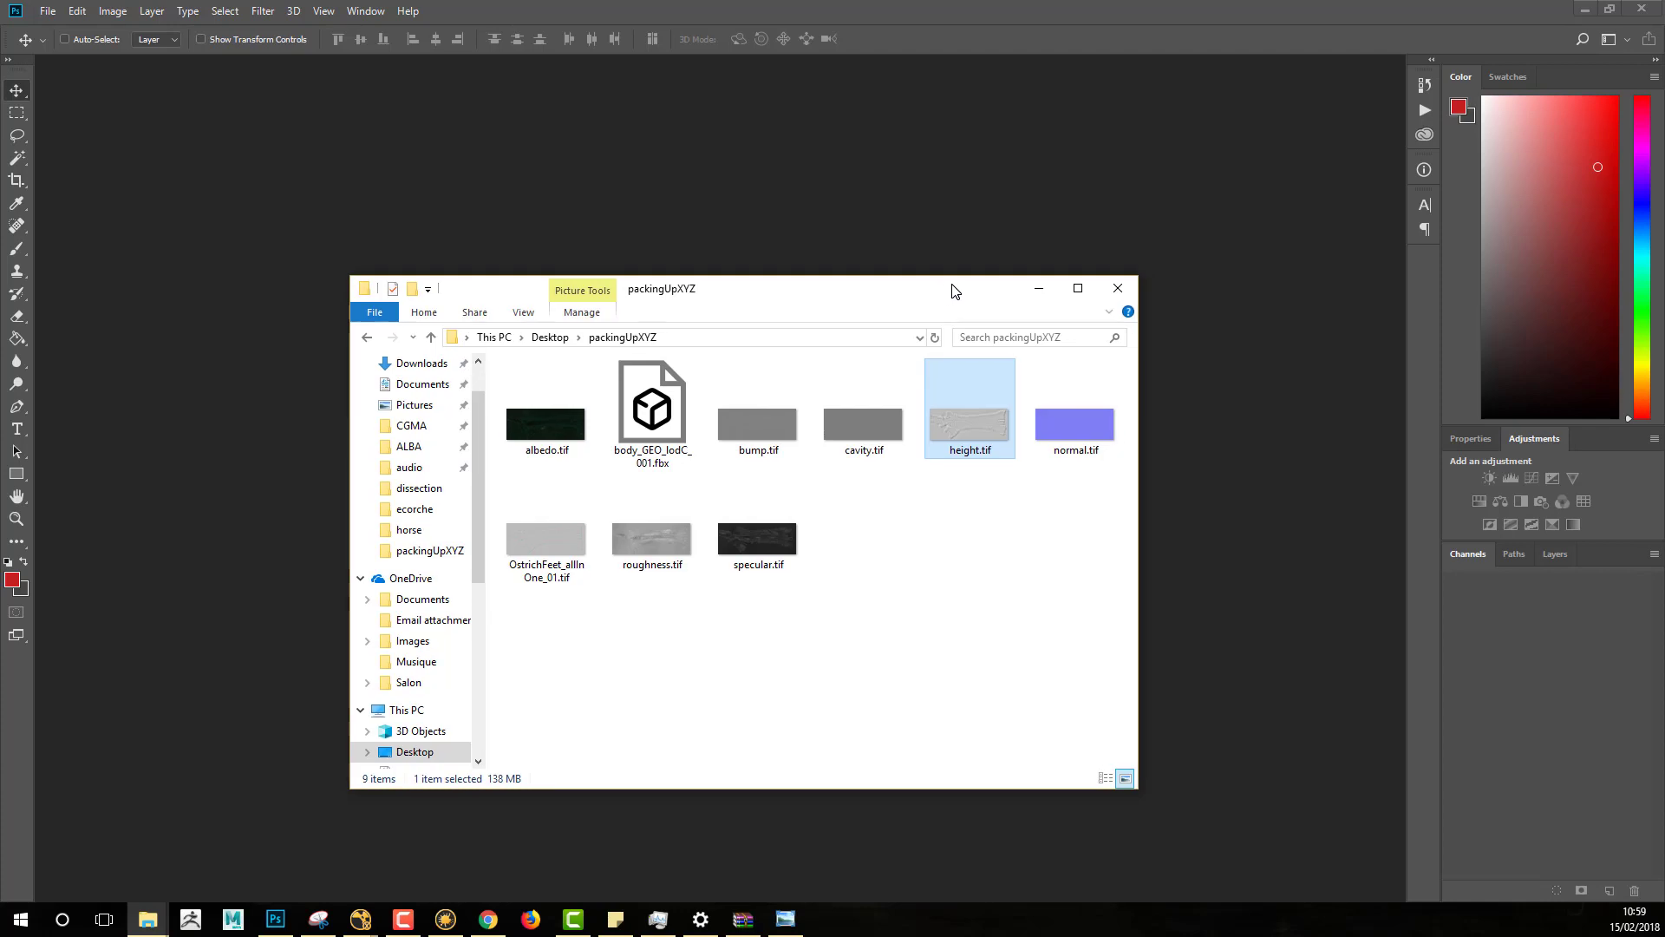
{"action": "left_click", "coordinate": [862, 431]}
{"action": "left_click", "coordinate": [764, 444]}
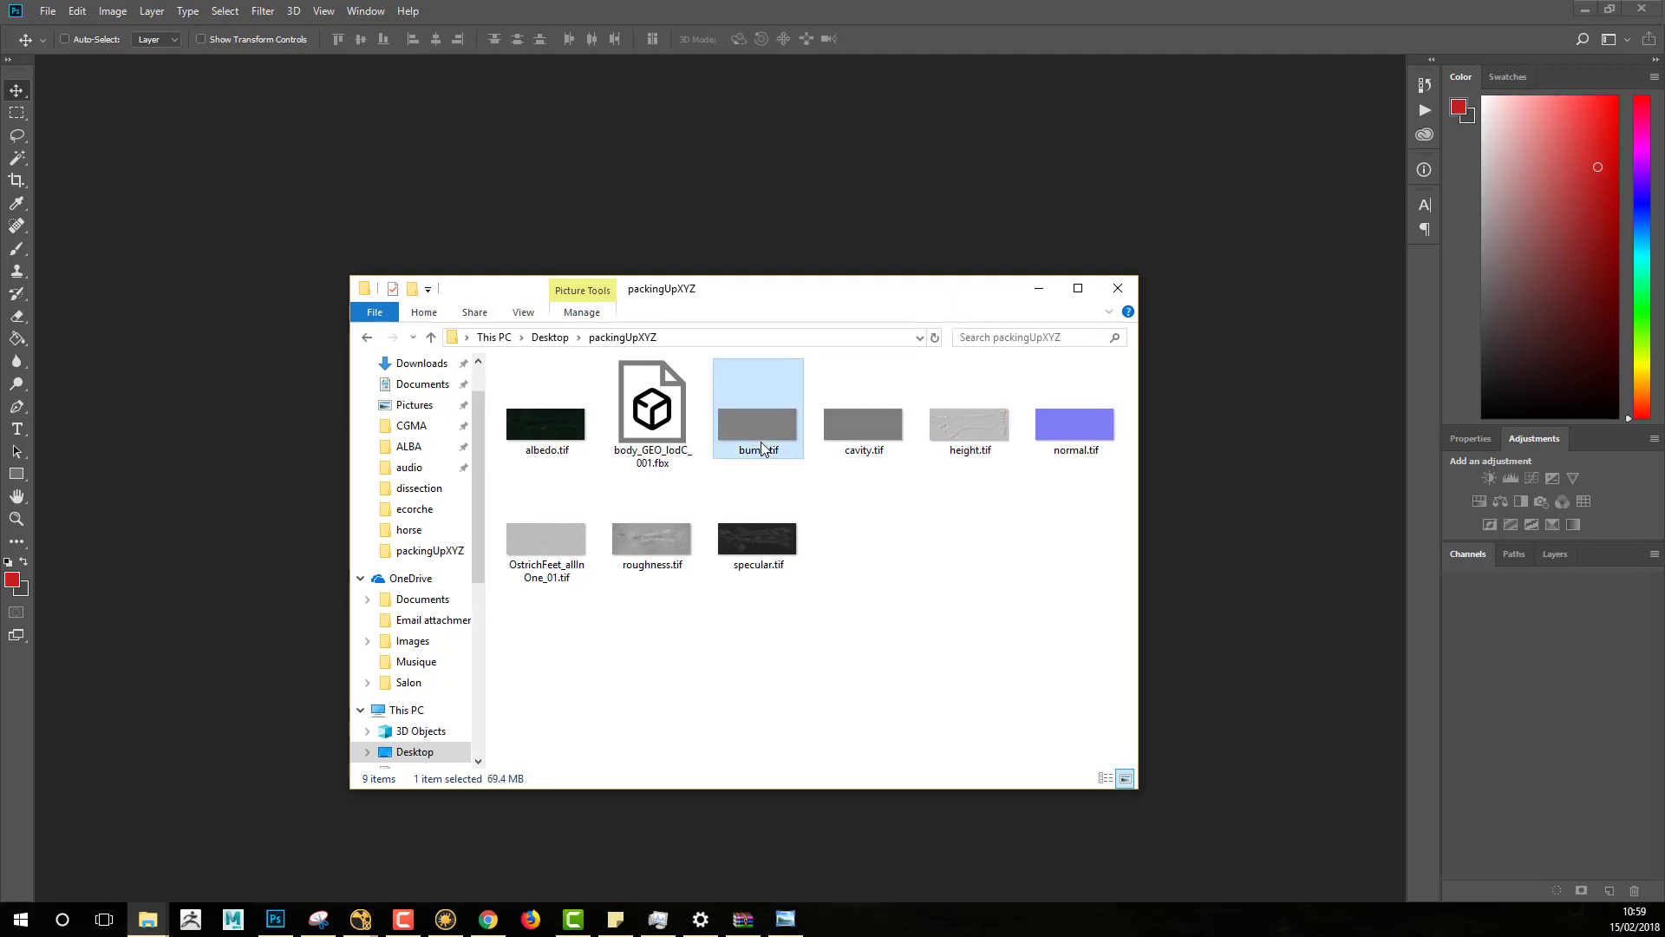
{"action": "left_click", "coordinate": [860, 434]}
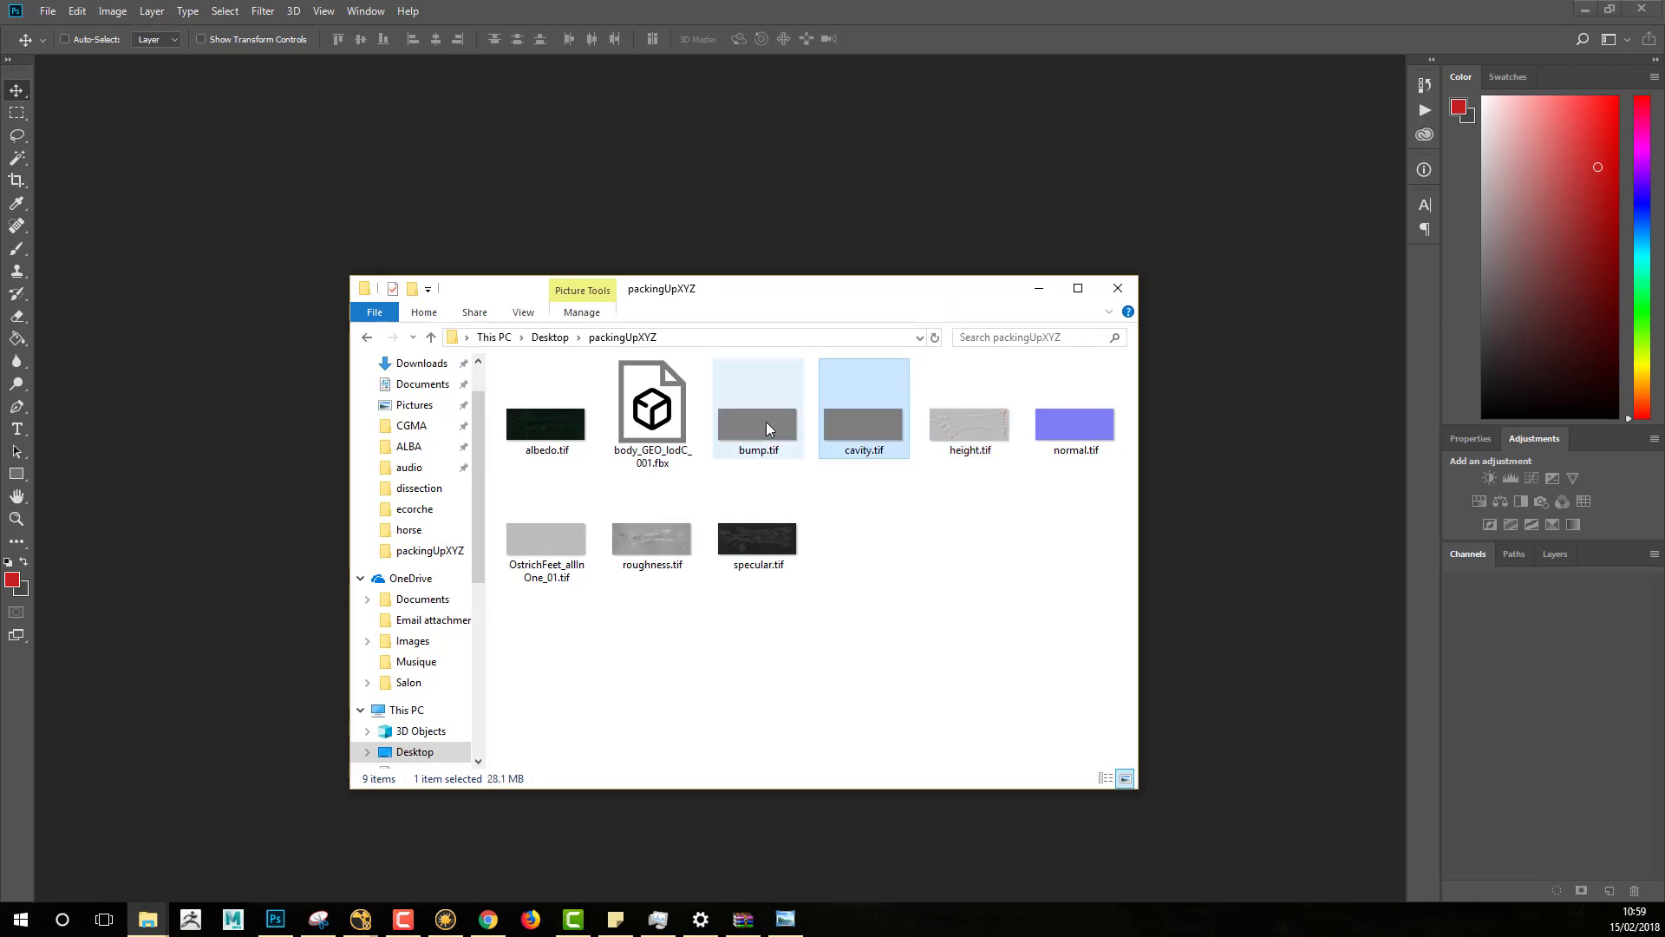
{"action": "left_click", "coordinate": [767, 422]}
{"action": "left_click_drag", "start_coordinate": [862, 301], "coordinate": [899, 326]}
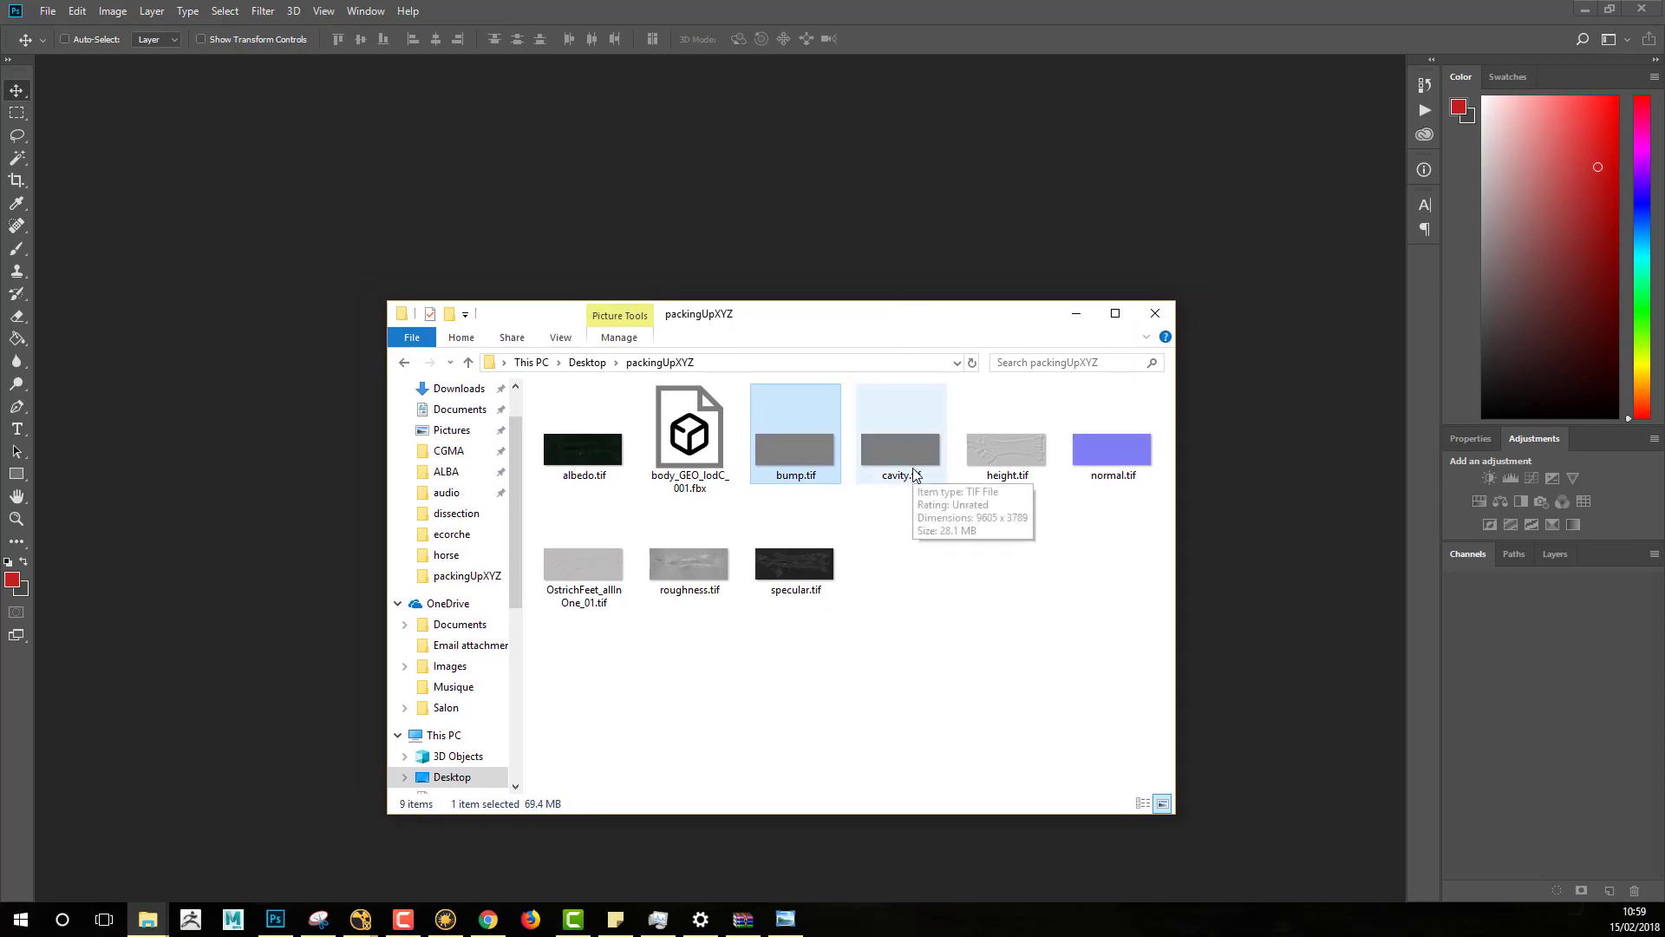
{"action": "left_click", "coordinate": [1006, 464]}
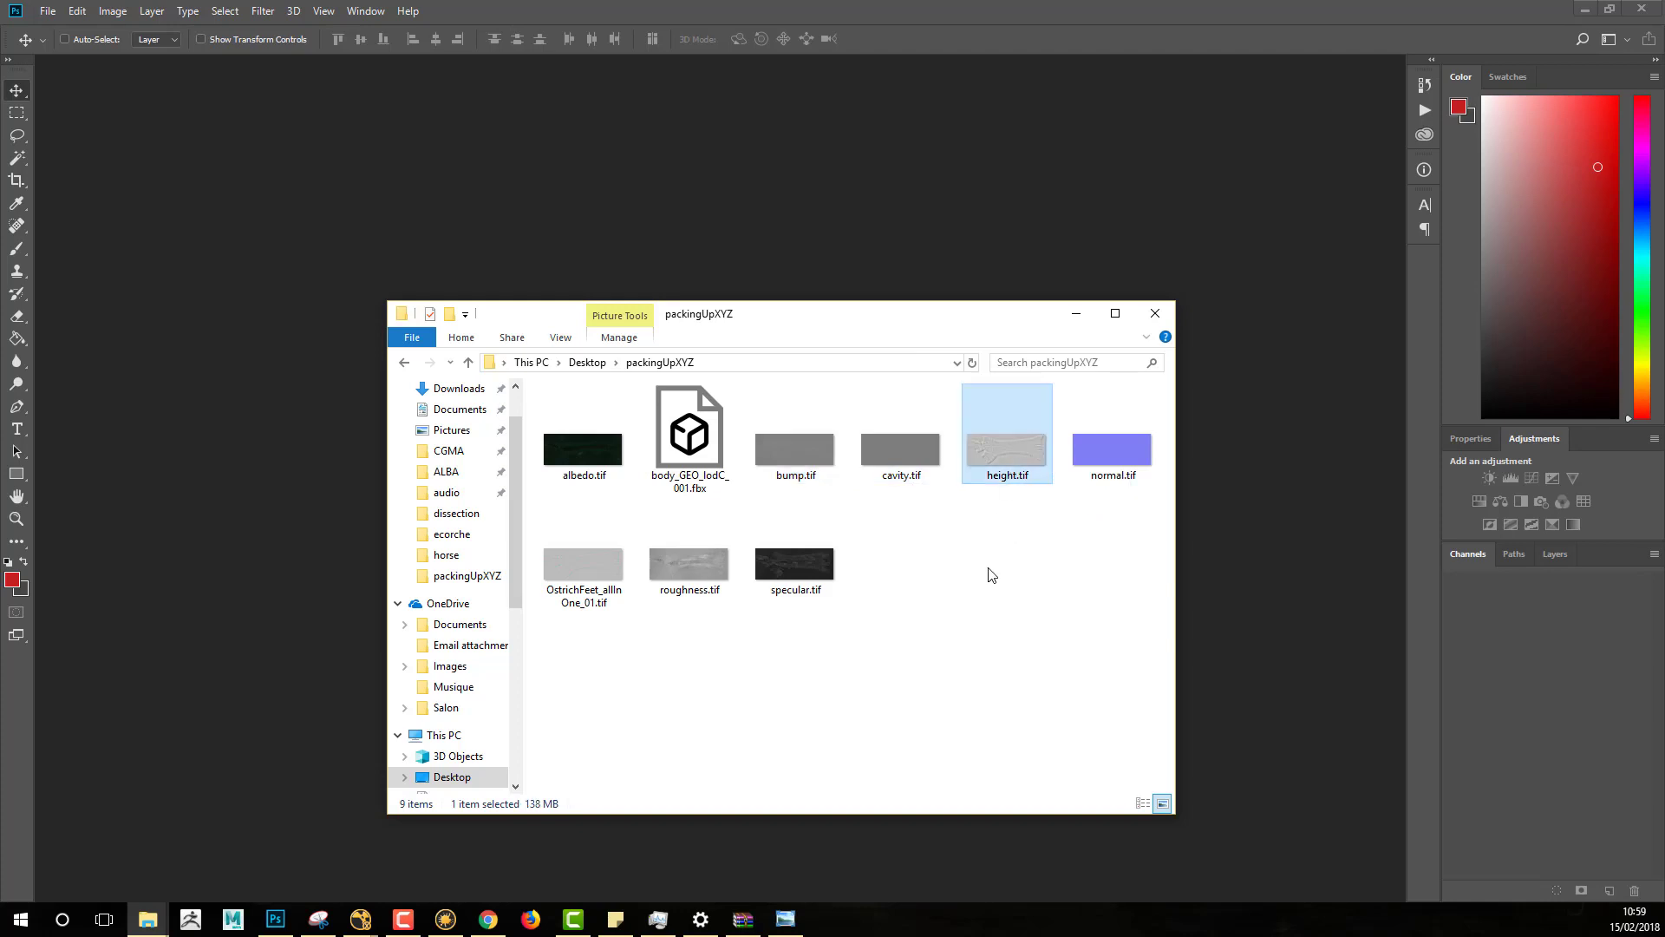
Step: Open height.tif from the packingUpXYZ folder in Photoshop and convert it from grayscale to RGB Color mode
{"action": "left_click_drag", "start_coordinate": [1016, 445], "coordinate": [758, 165]}
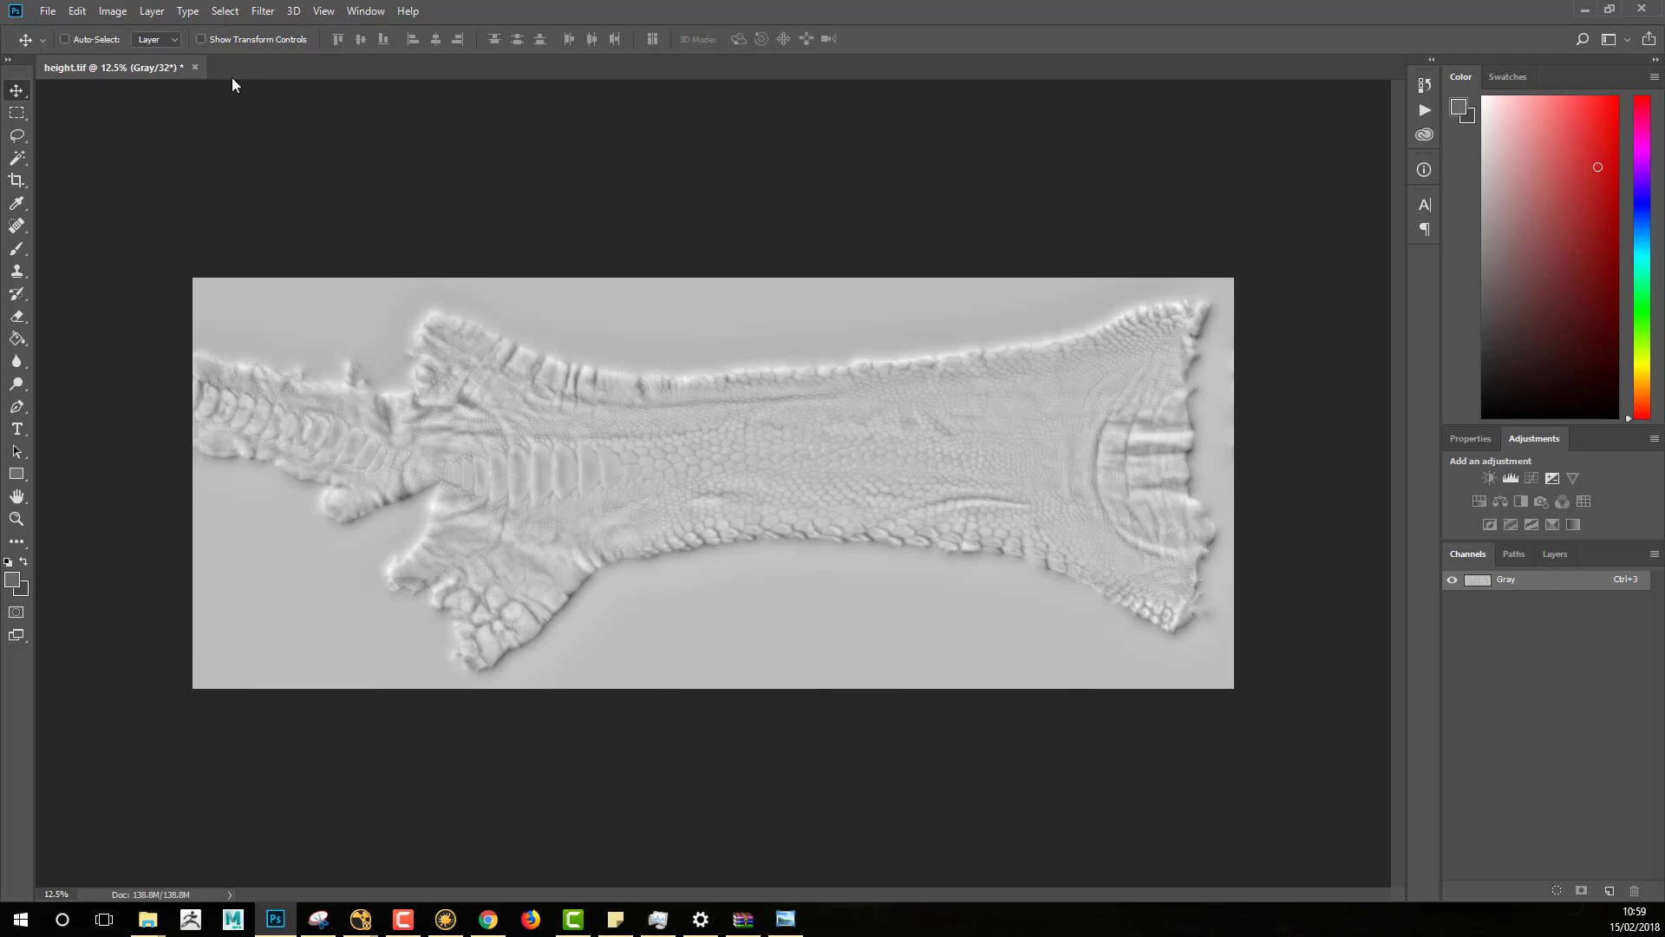
{"action": "left_click", "coordinate": [105, 12]}
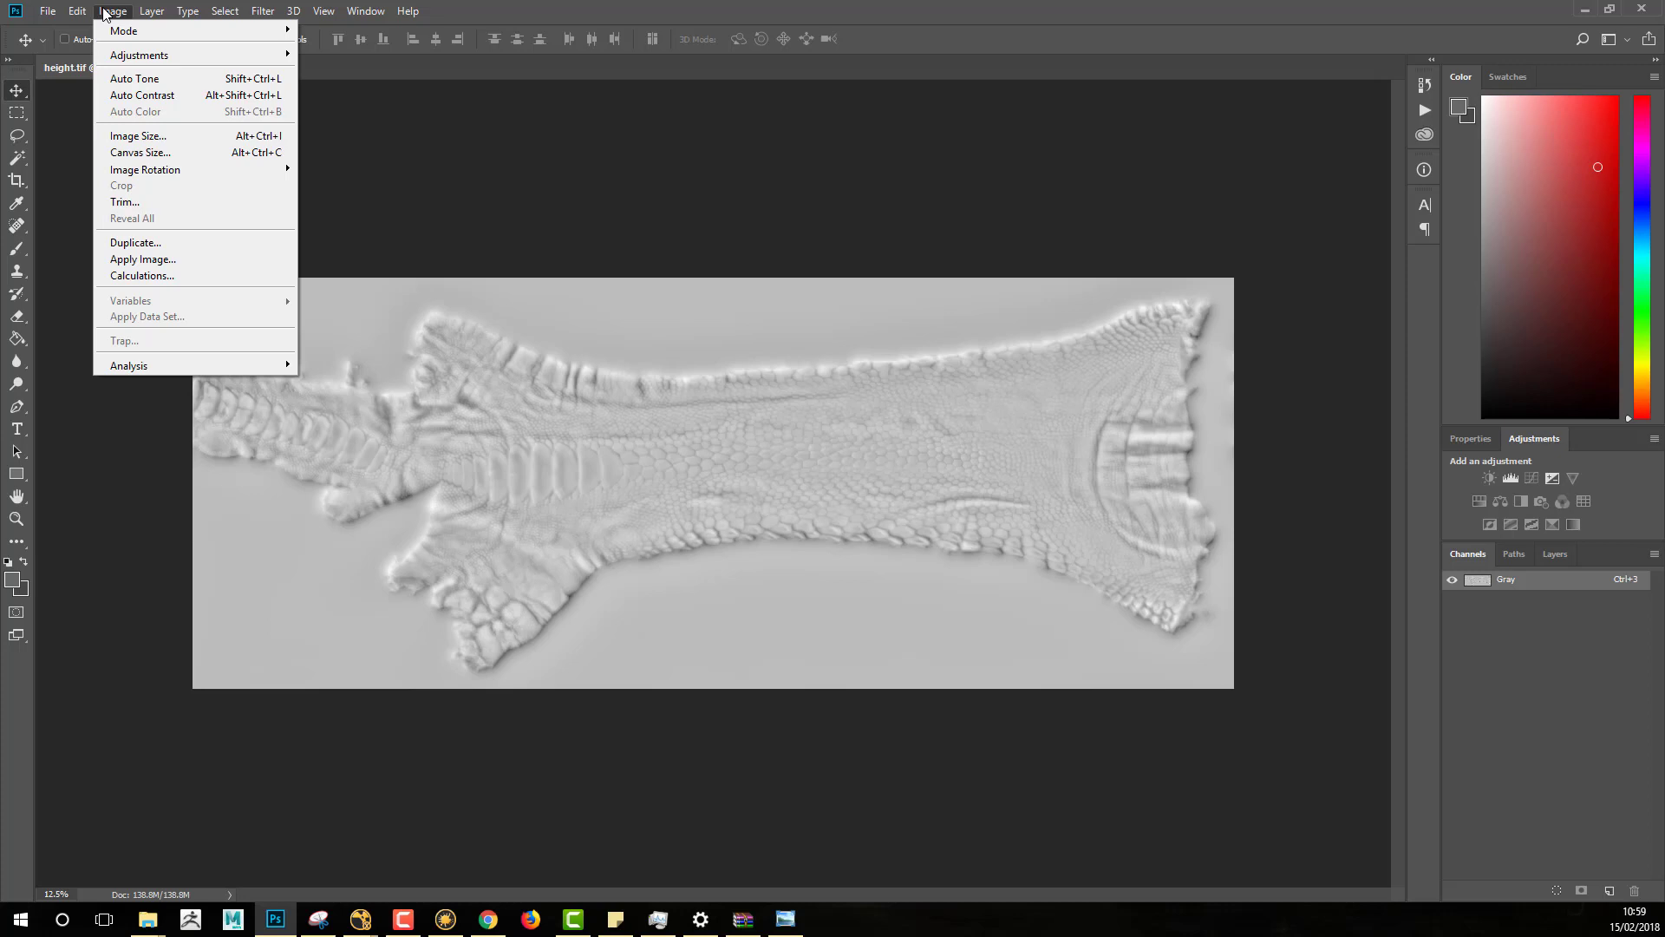
{"action": "mouse_move", "coordinate": [135, 33]}
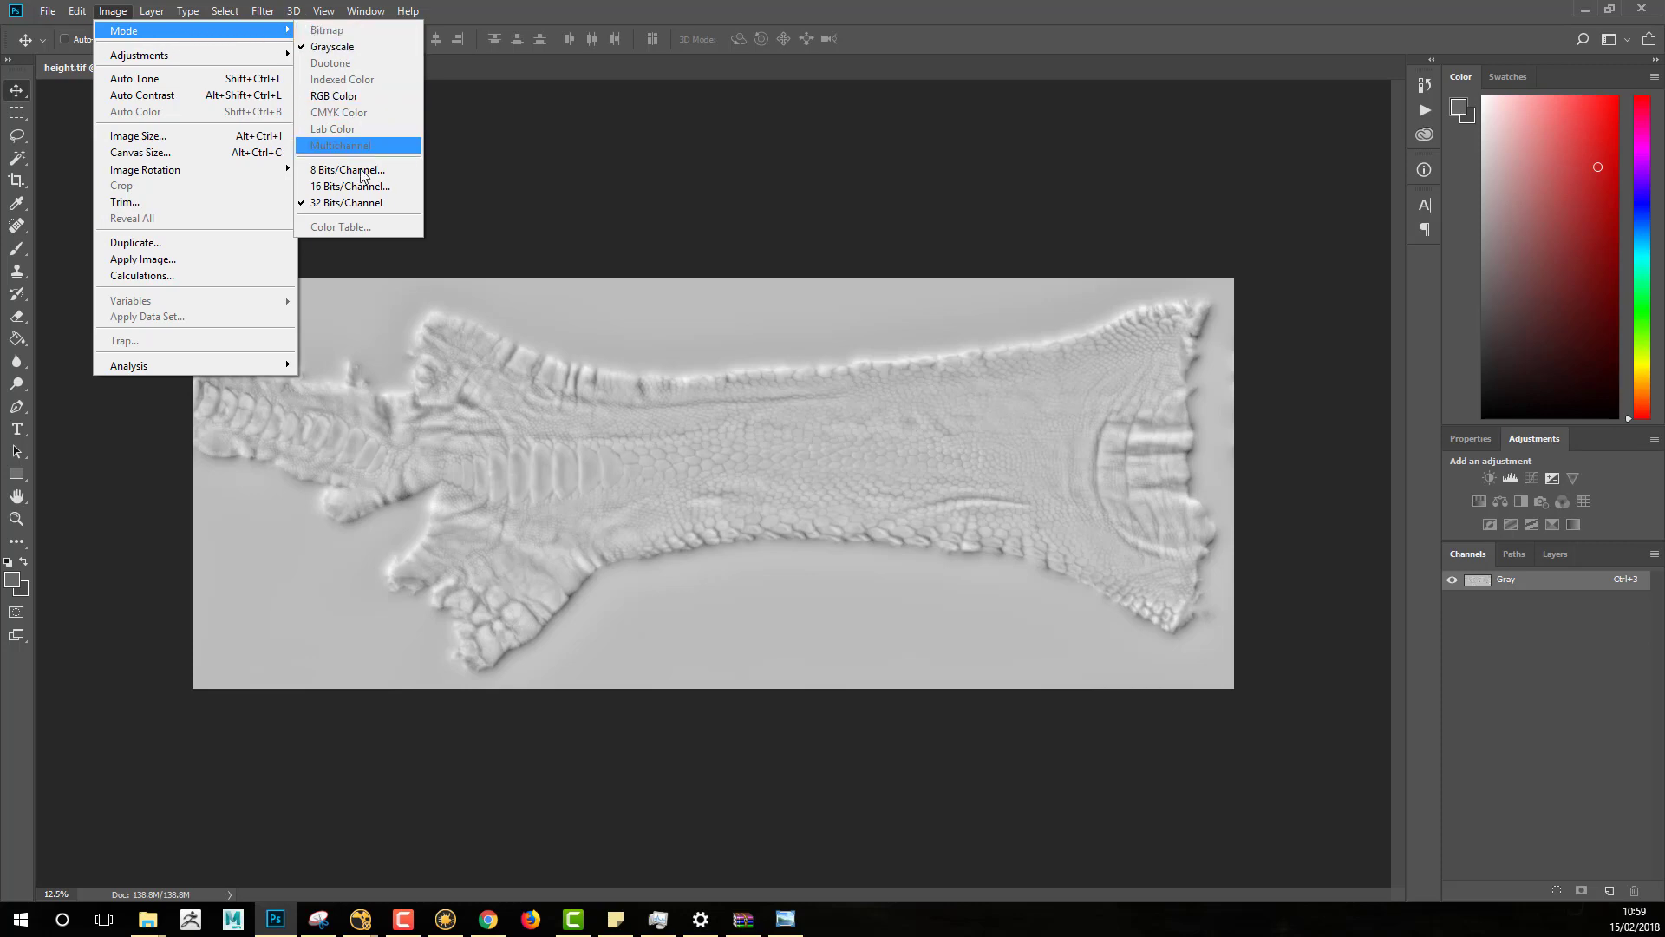
{"action": "left_click", "coordinate": [375, 98]}
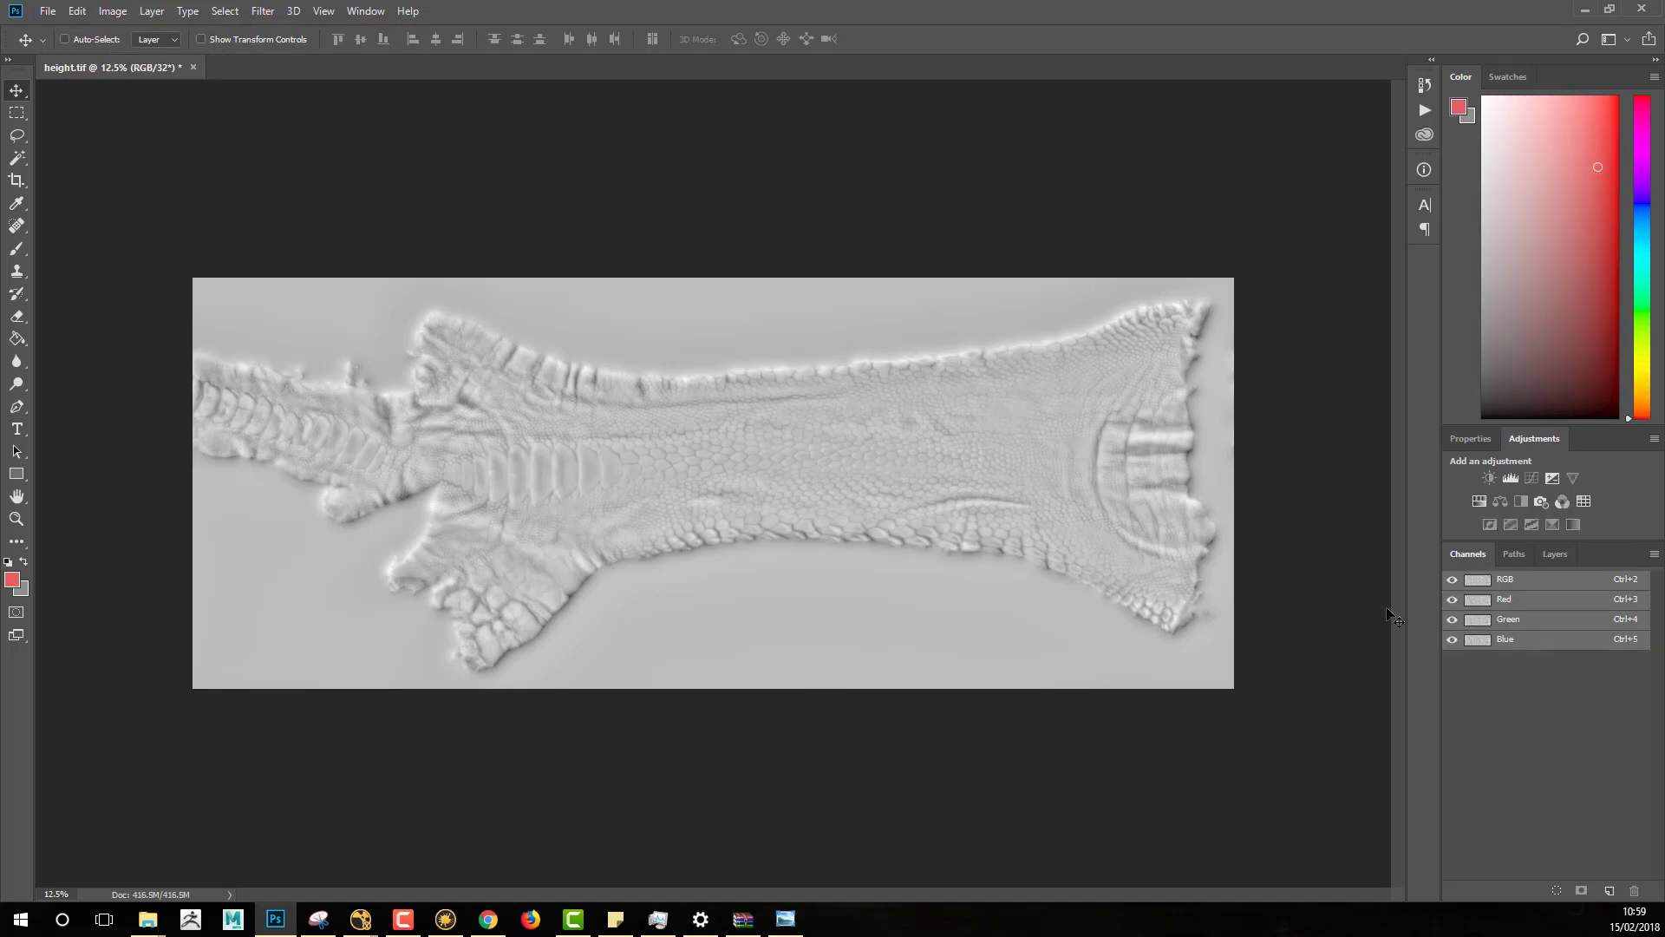
Step: Compare the RGB composite, green and blue channels of height.tif up close, finishing with the green channel active
{"action": "left_click", "coordinate": [1523, 621]}
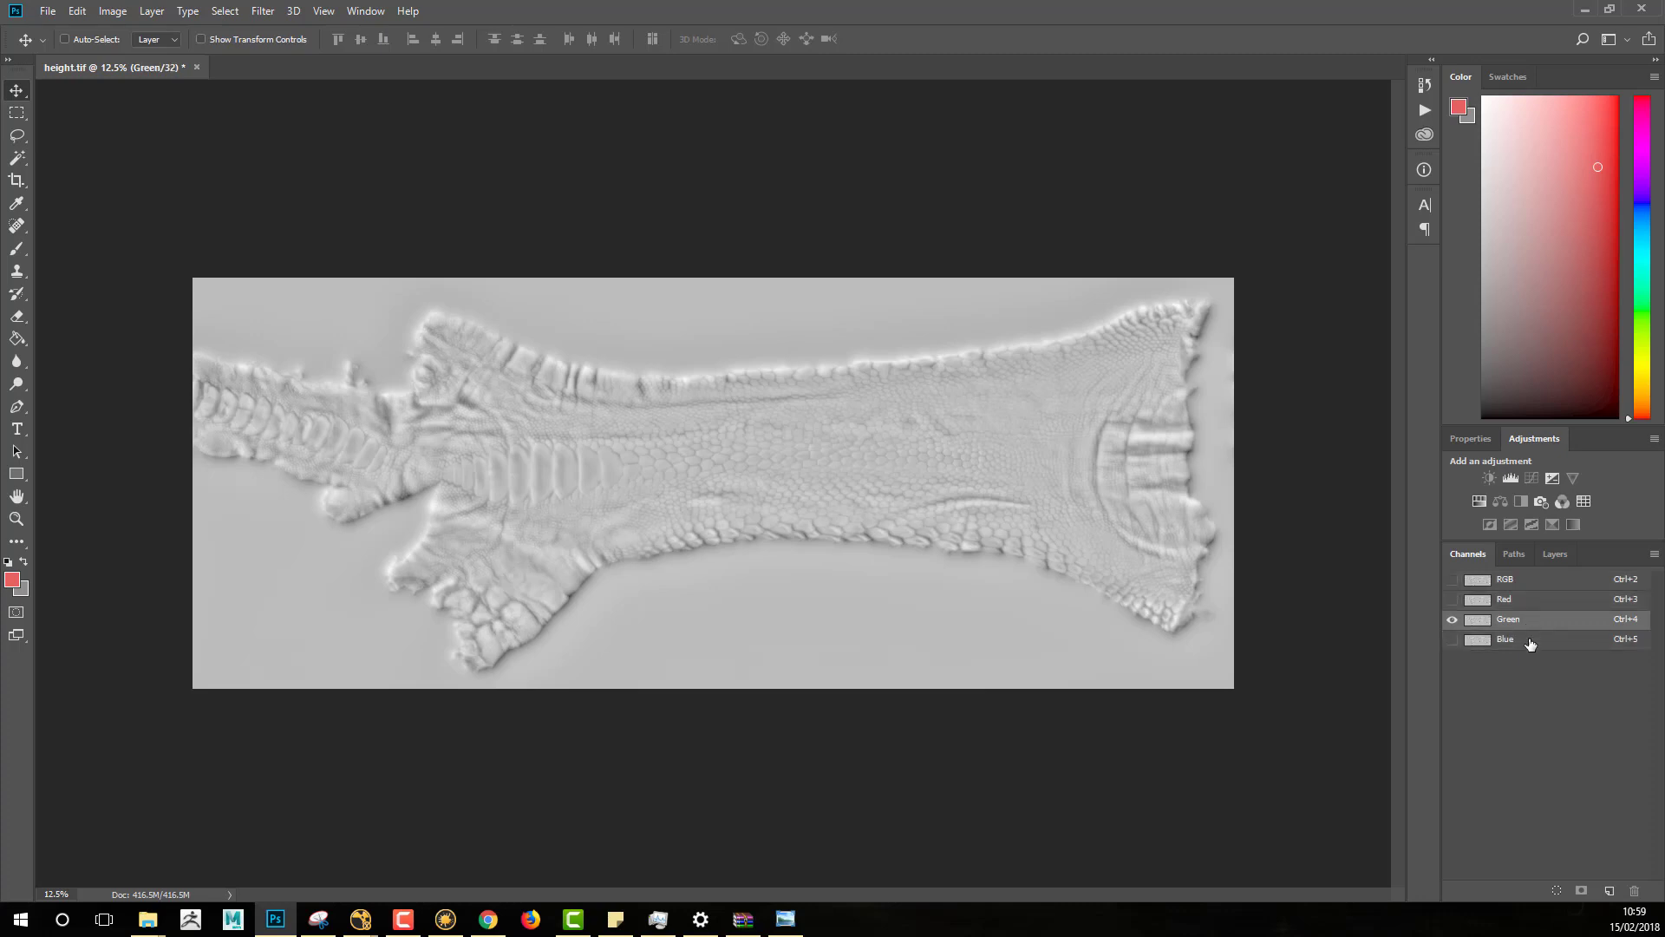
{"action": "left_click", "coordinate": [1529, 645]}
{"action": "left_click", "coordinate": [1524, 623]}
{"action": "left_click", "coordinate": [1526, 581]}
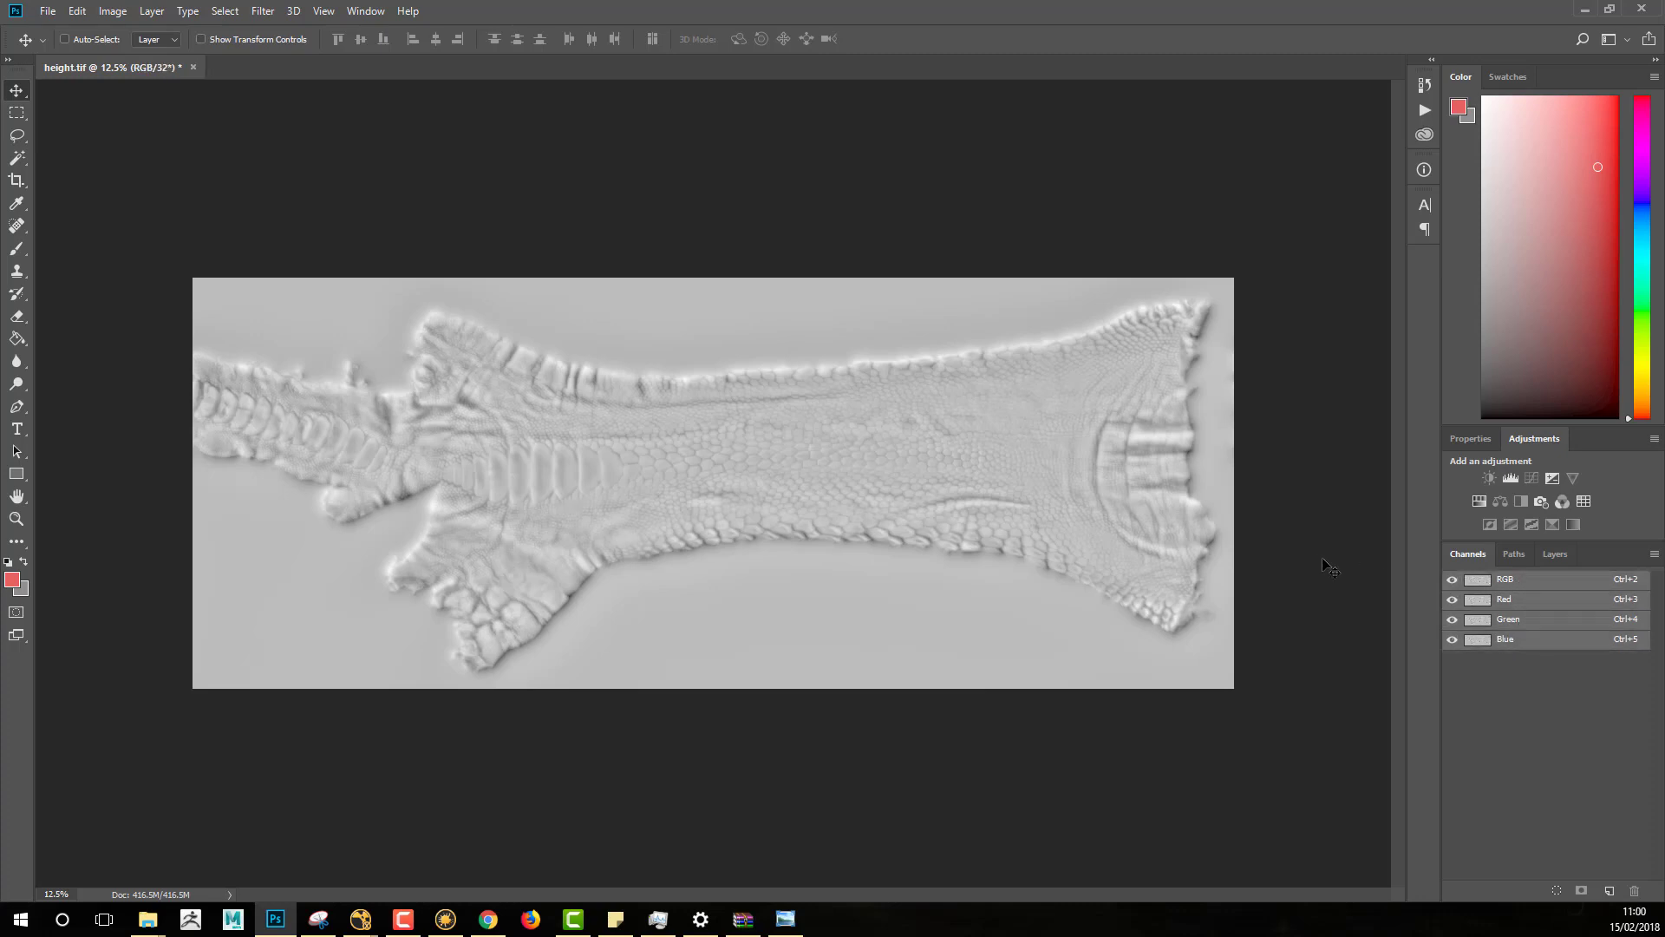
{"action": "left_click", "coordinate": [670, 399], "text": "ctrl"}
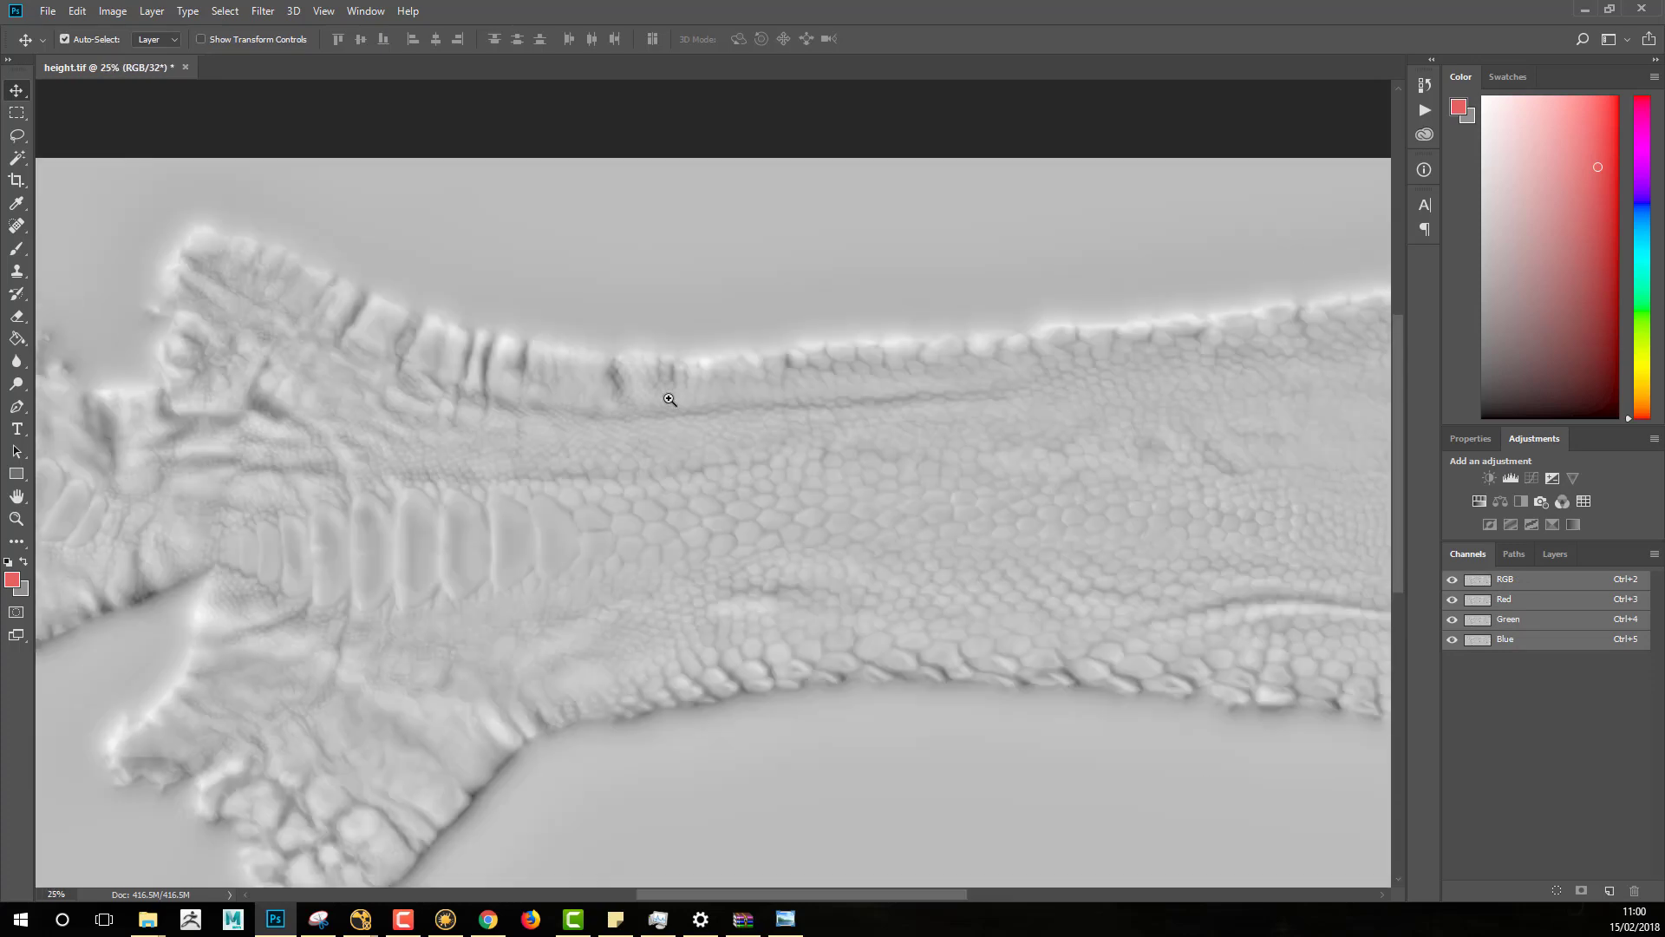
{"action": "left_click", "coordinate": [765, 466], "text": "ctrl"}
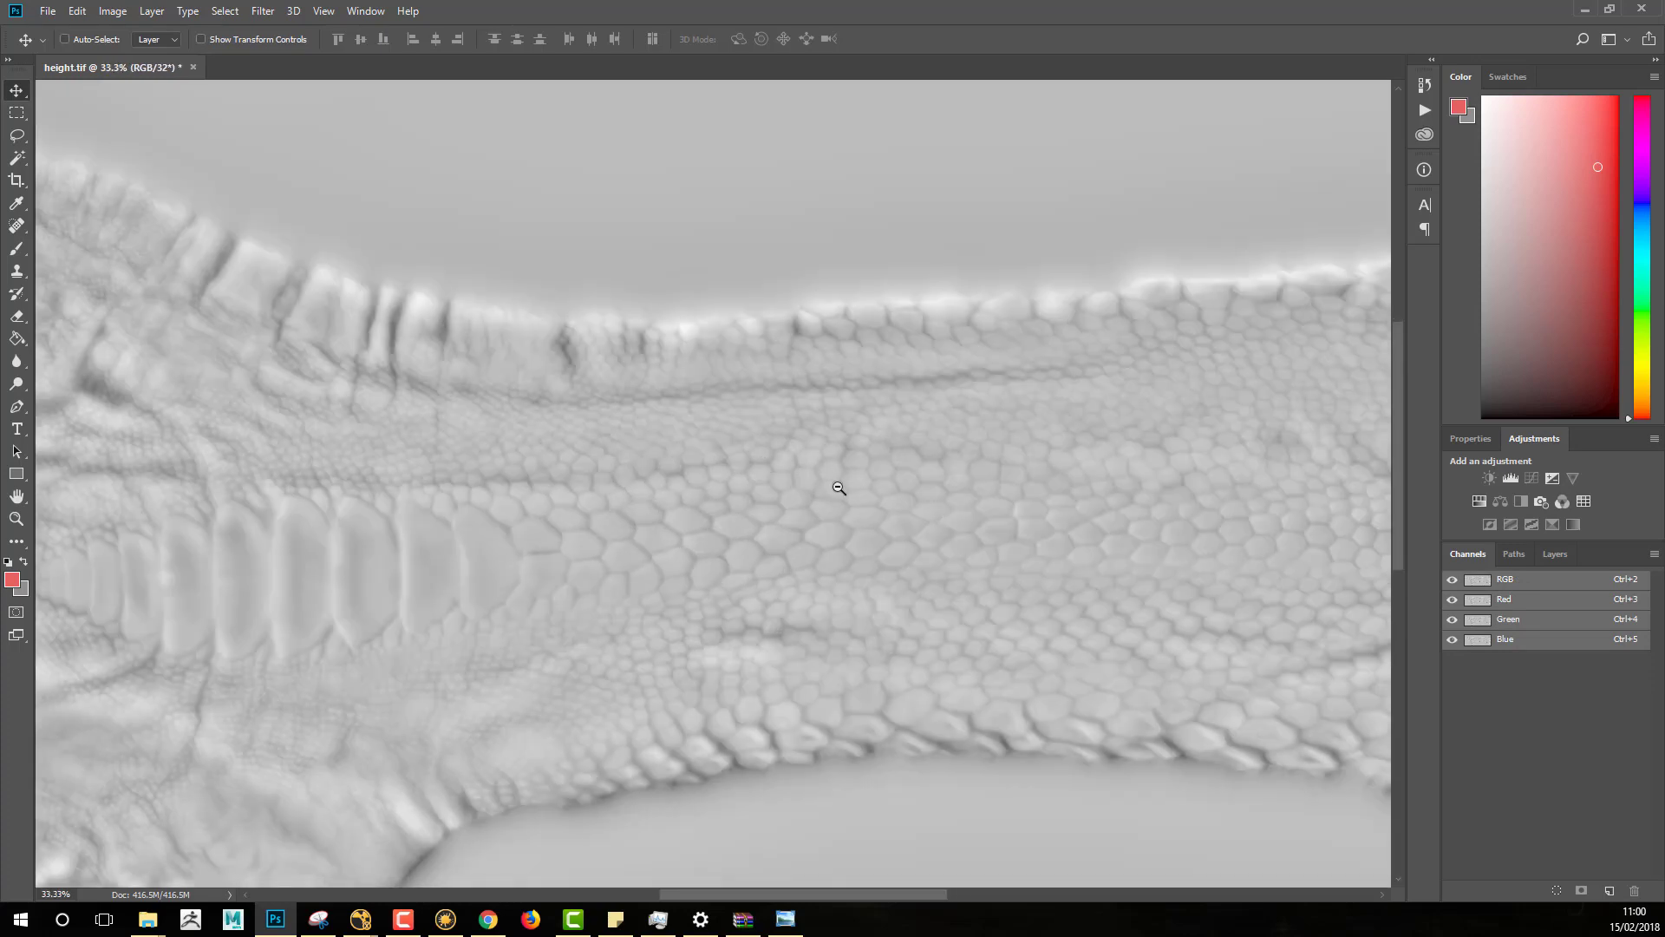
{"action": "left_click", "coordinate": [839, 487], "text": "alt"}
{"action": "left_click_drag", "start_coordinate": [828, 459], "coordinate": [429, 361]}
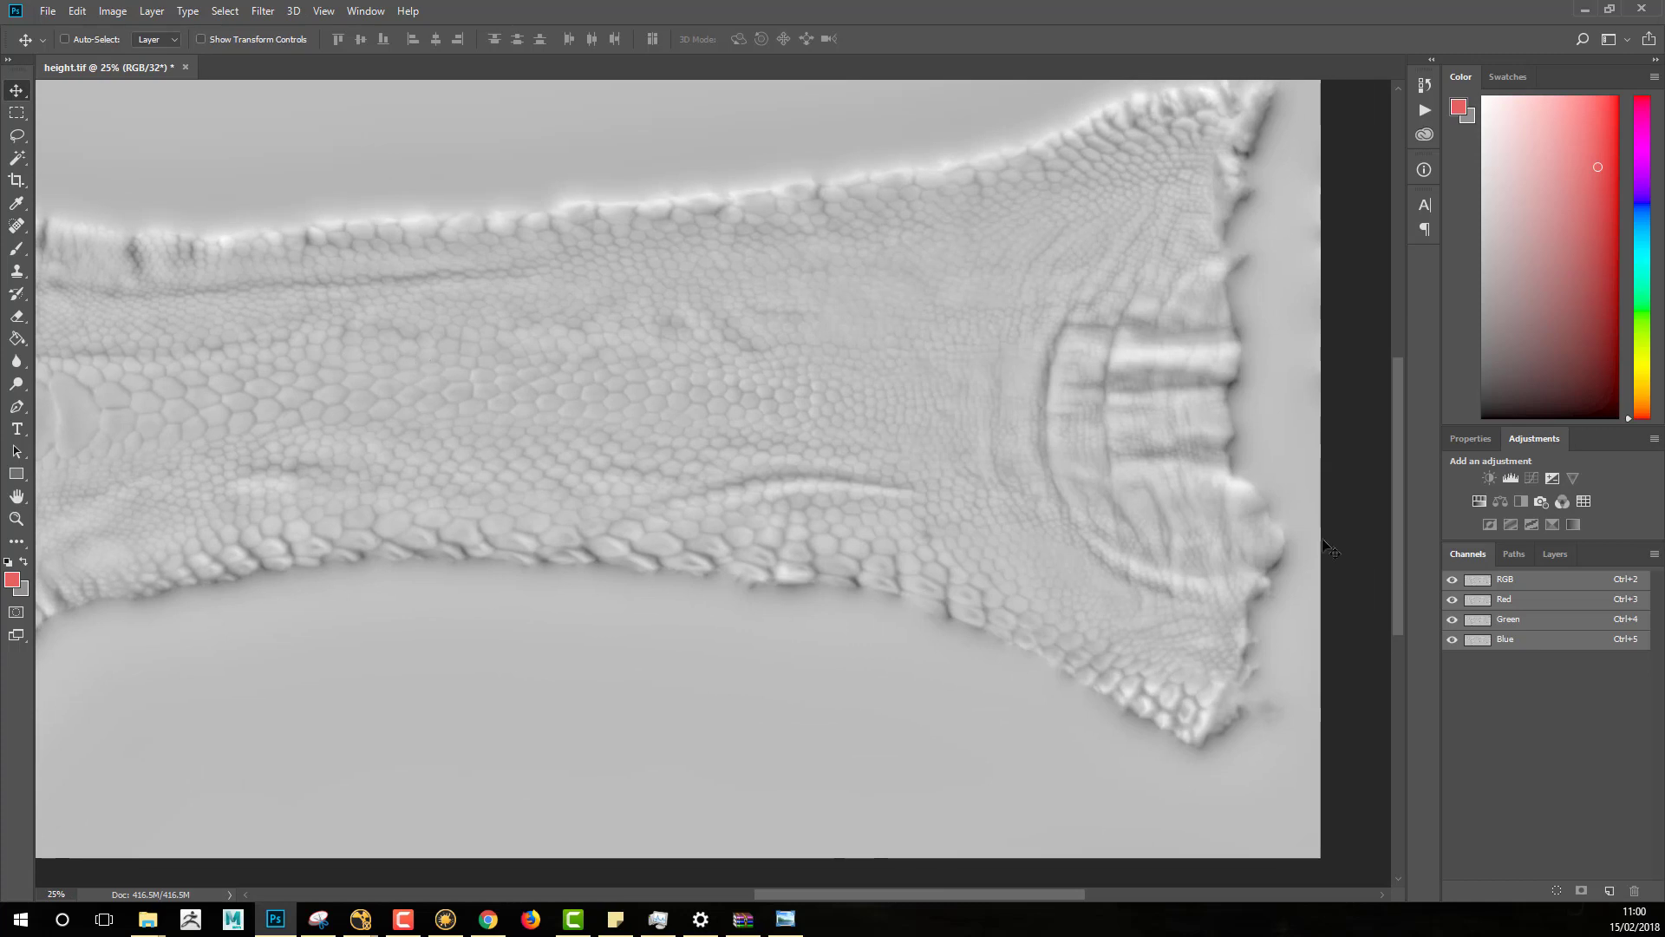
{"action": "left_click", "coordinate": [1534, 623]}
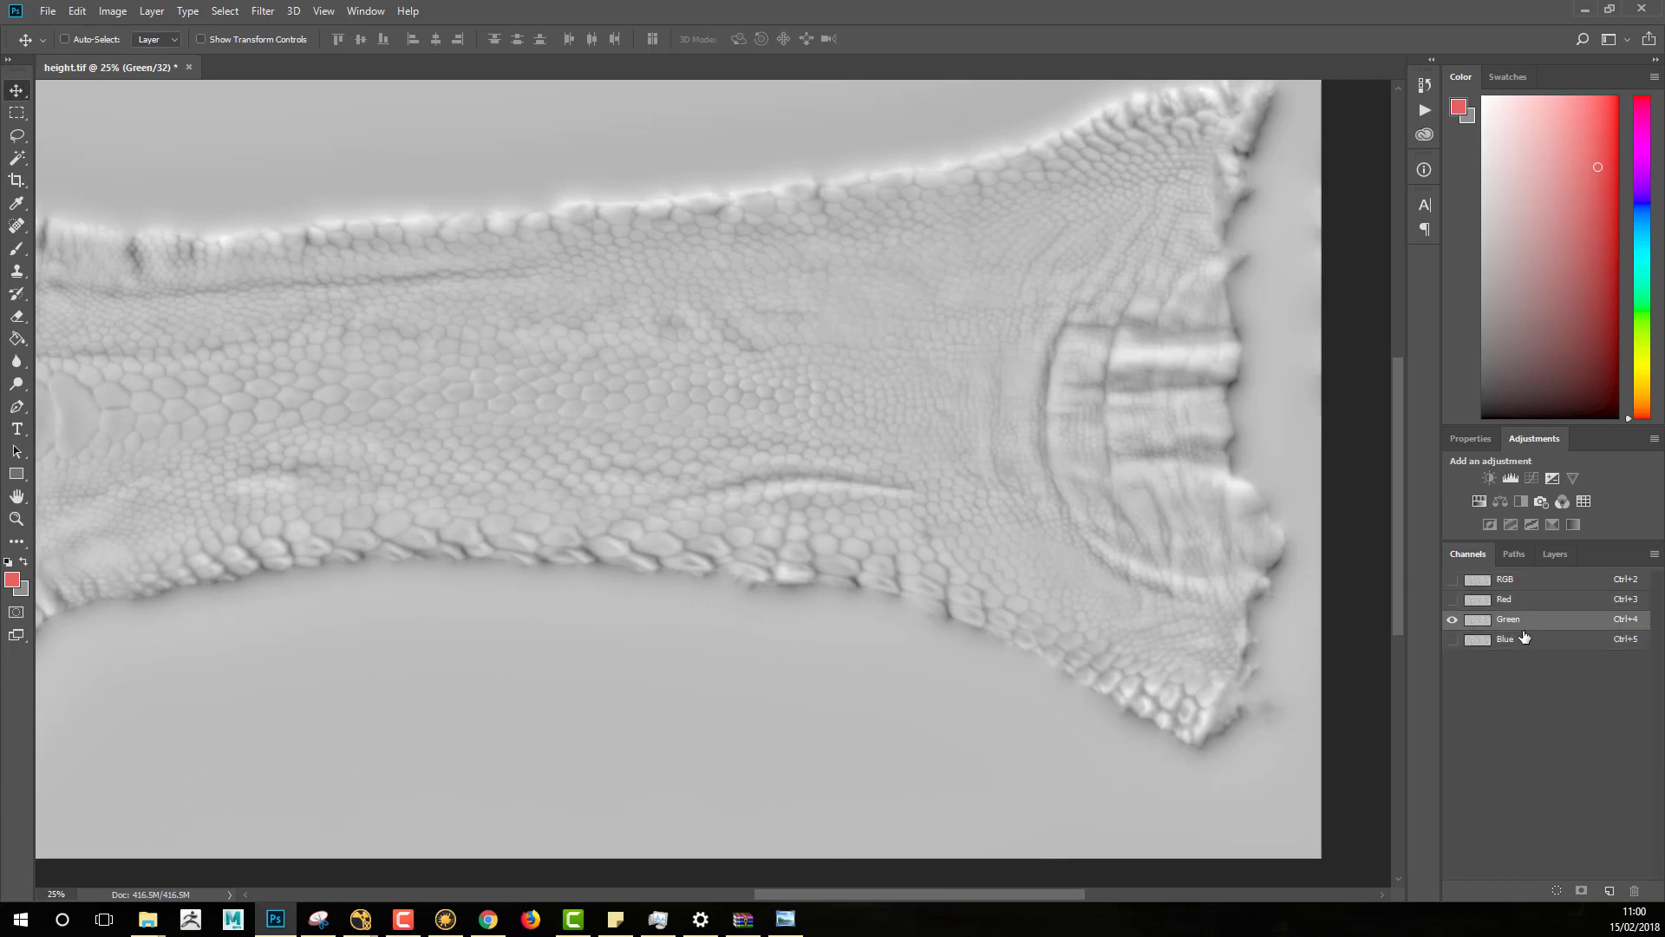
{"action": "left_click", "coordinate": [1531, 641]}
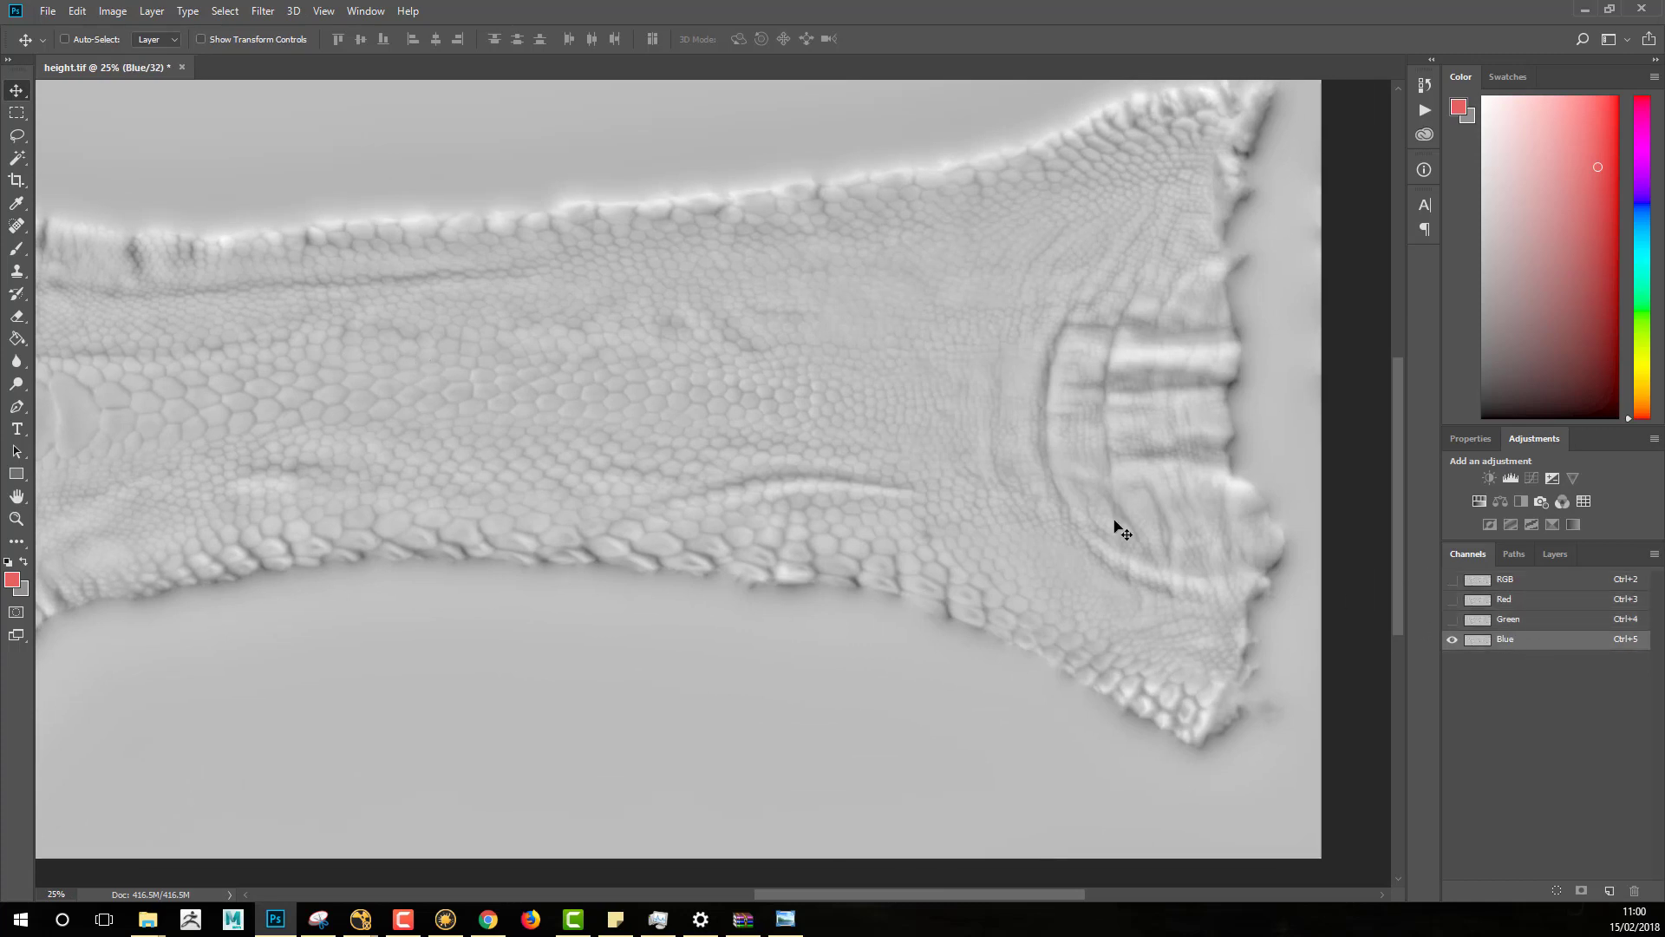
{"action": "left_click", "coordinate": [867, 420], "text": "alt"}
{"action": "left_click_drag", "start_coordinate": [658, 323], "coordinate": [874, 438]}
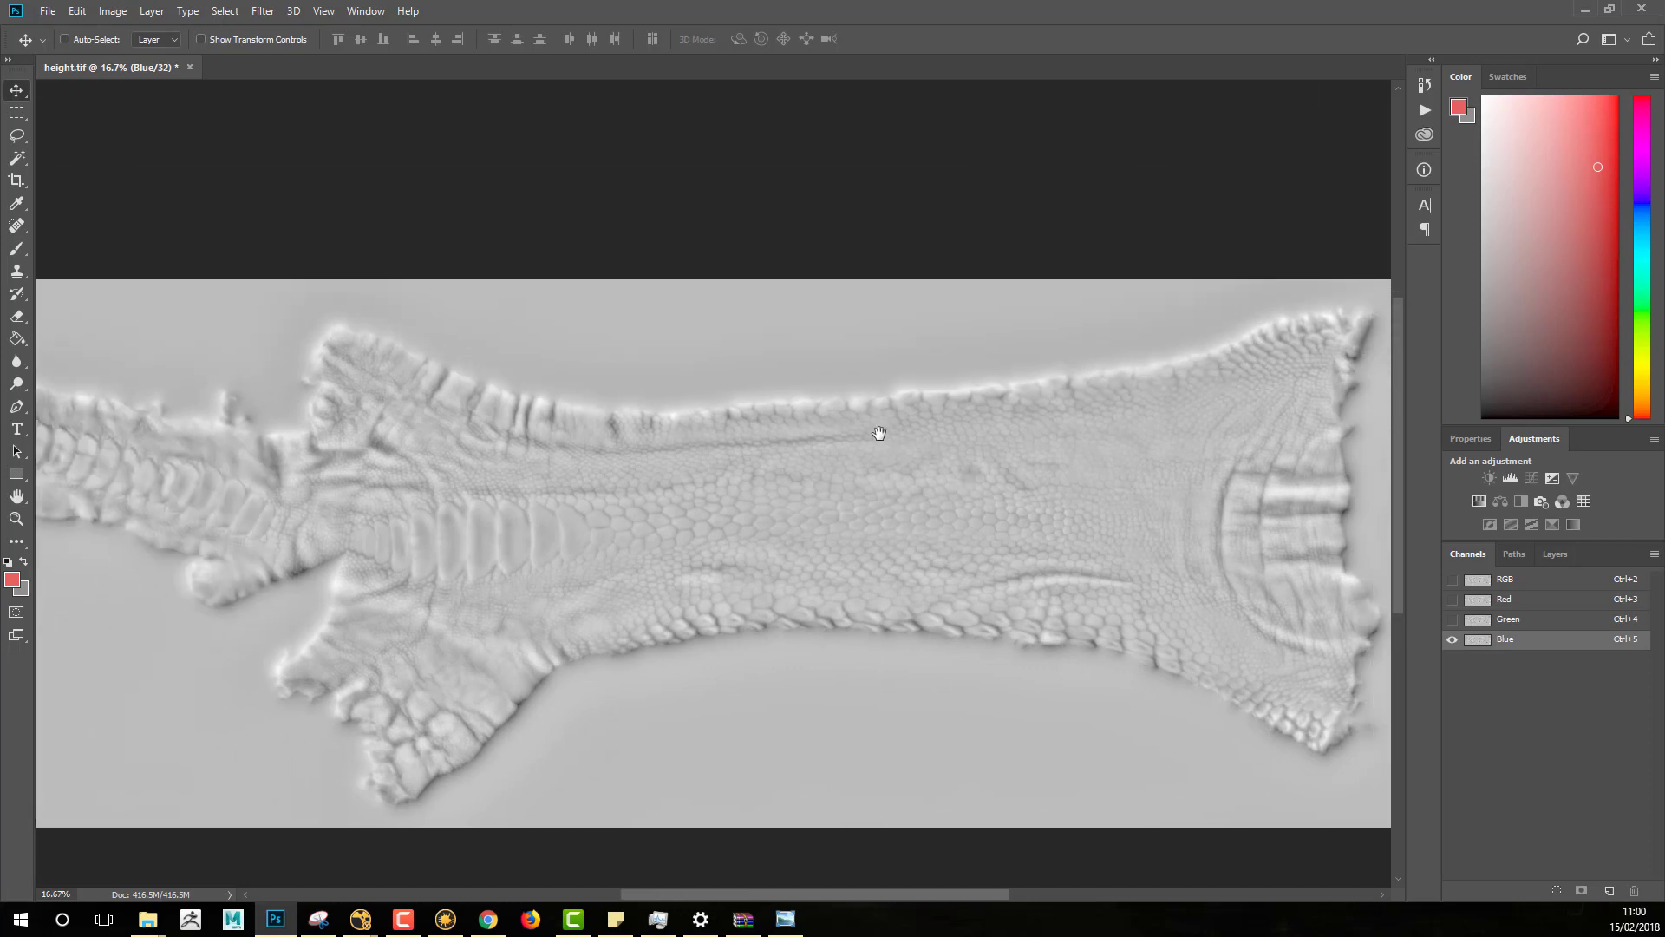
{"action": "left_click", "coordinate": [874, 438], "text": "alt"}
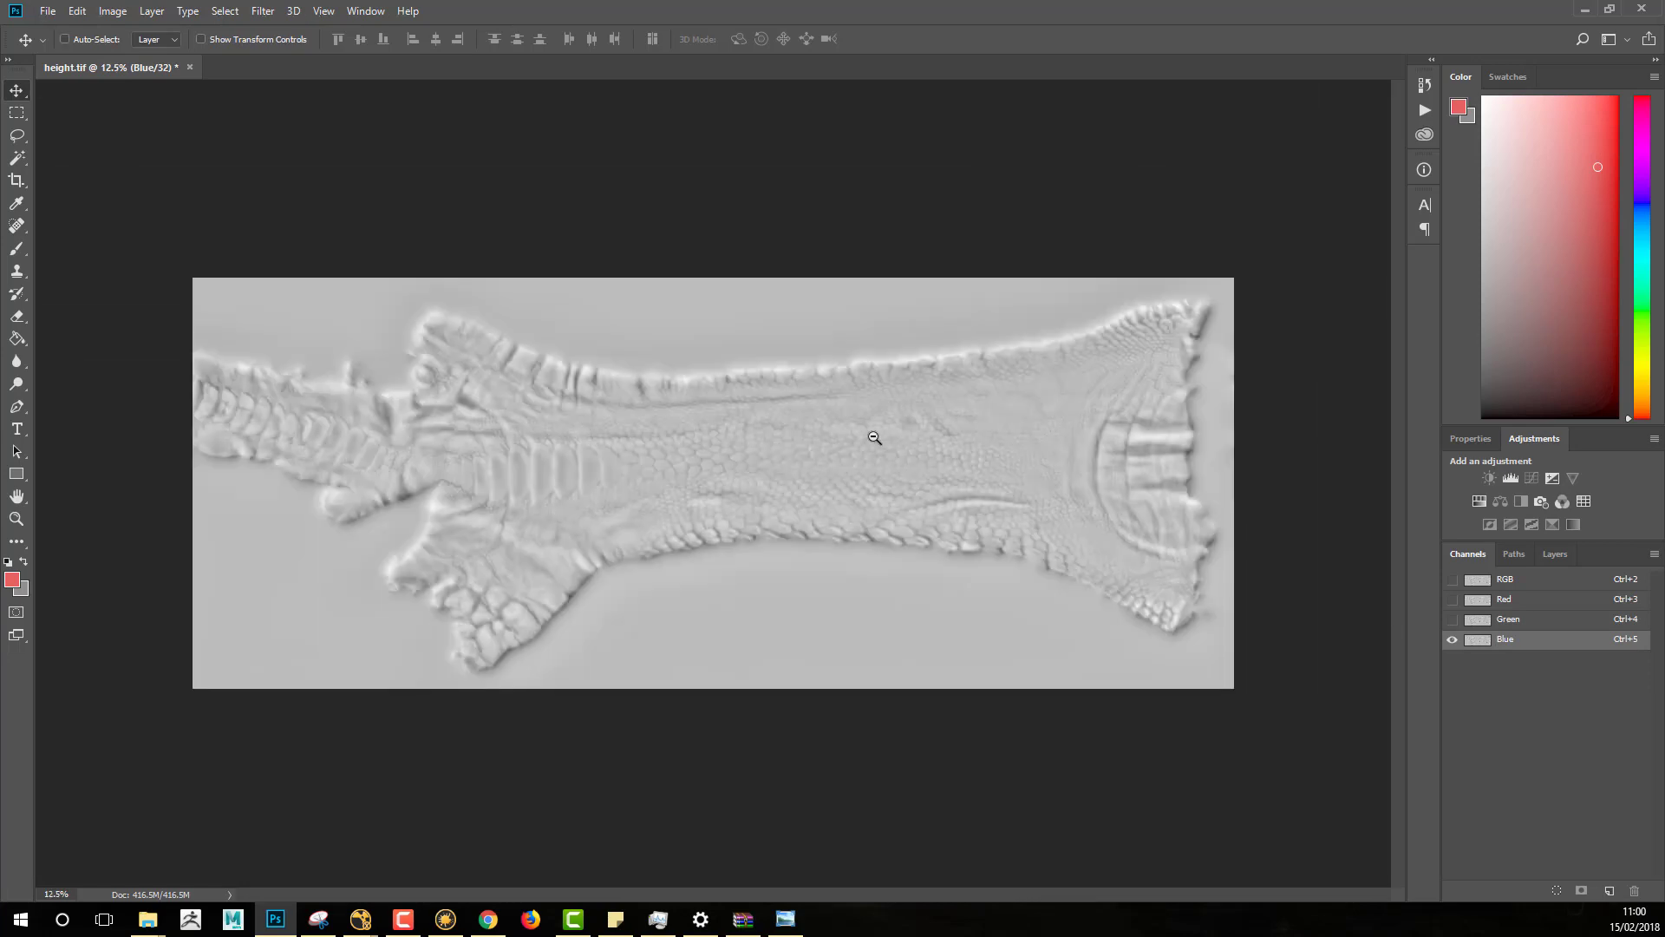
{"action": "left_click", "coordinate": [1529, 621]}
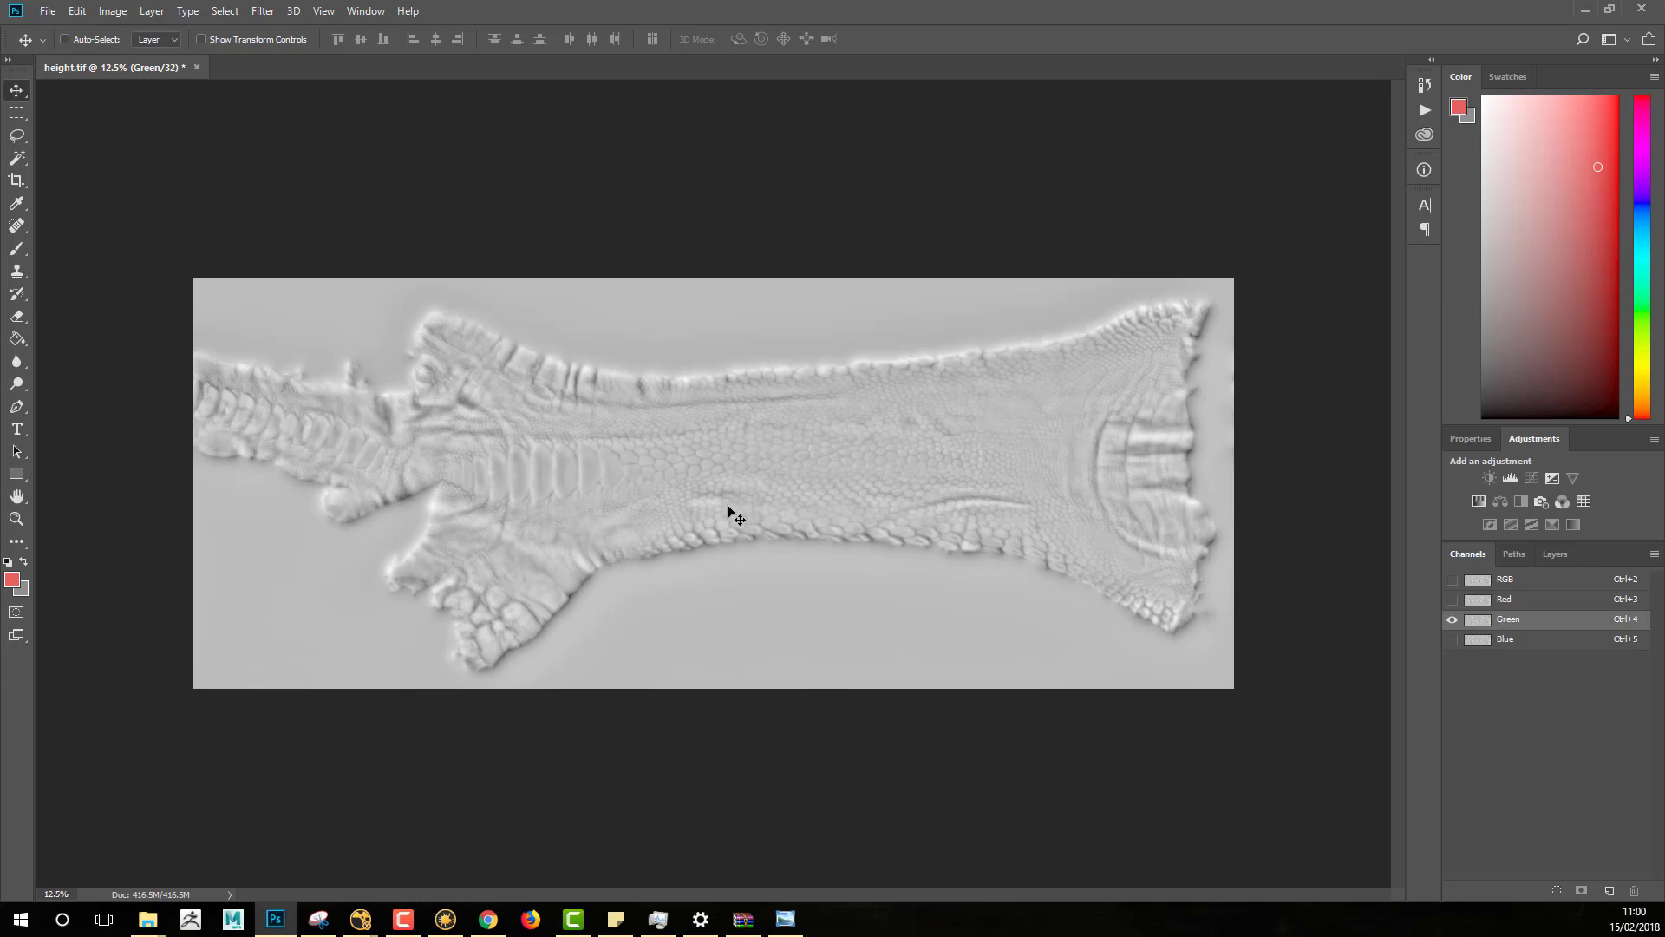
Step: Open bump.tif and cavity.tif from the packingUpXYZ folder as separate documents alongside height.tif
{"action": "key", "text": "alt+Tab"}
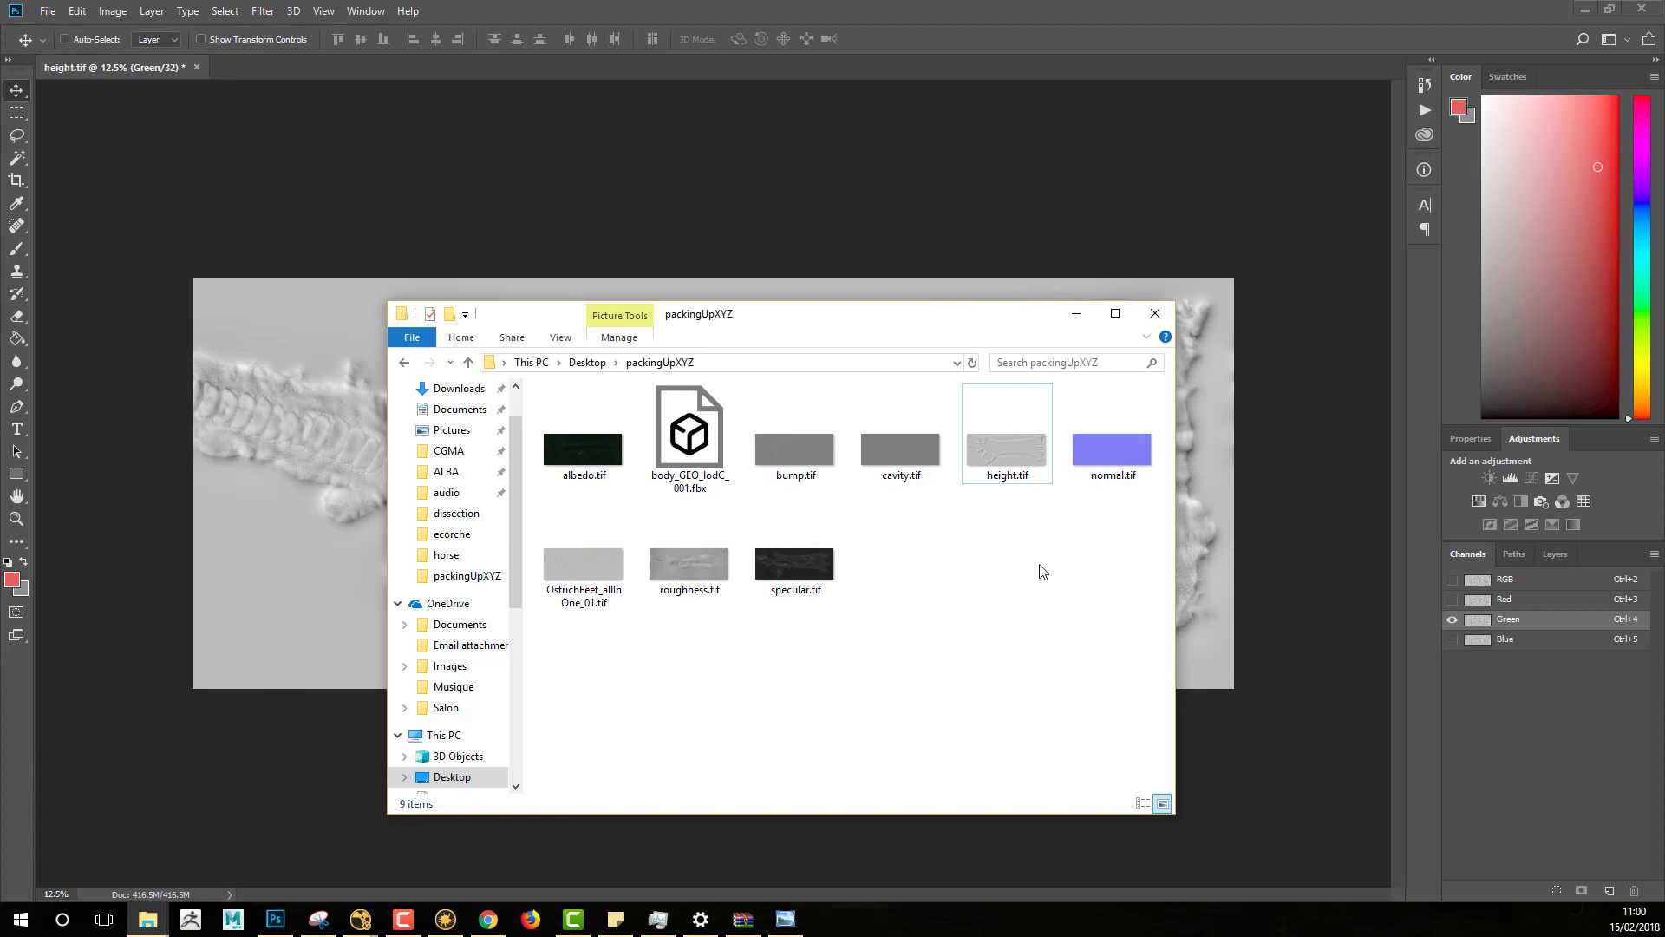
{"action": "left_click", "coordinate": [910, 458]}
{"action": "left_click", "coordinate": [807, 450], "text": "ctrl"}
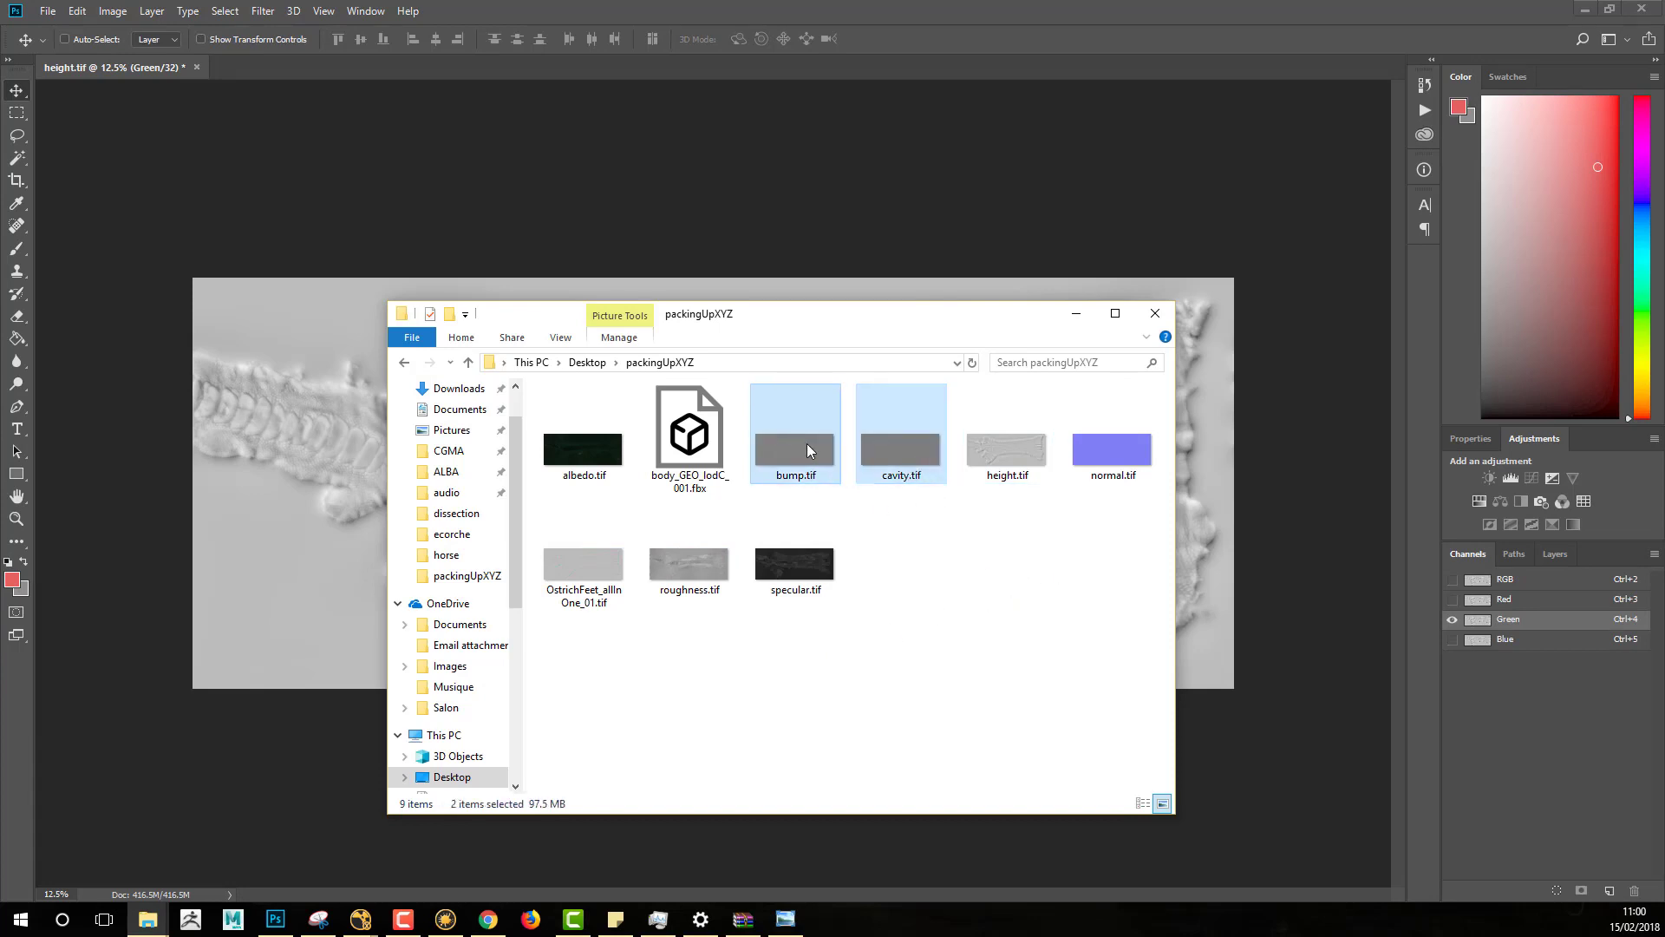
{"action": "left_click_drag", "start_coordinate": [788, 459], "coordinate": [319, 62]}
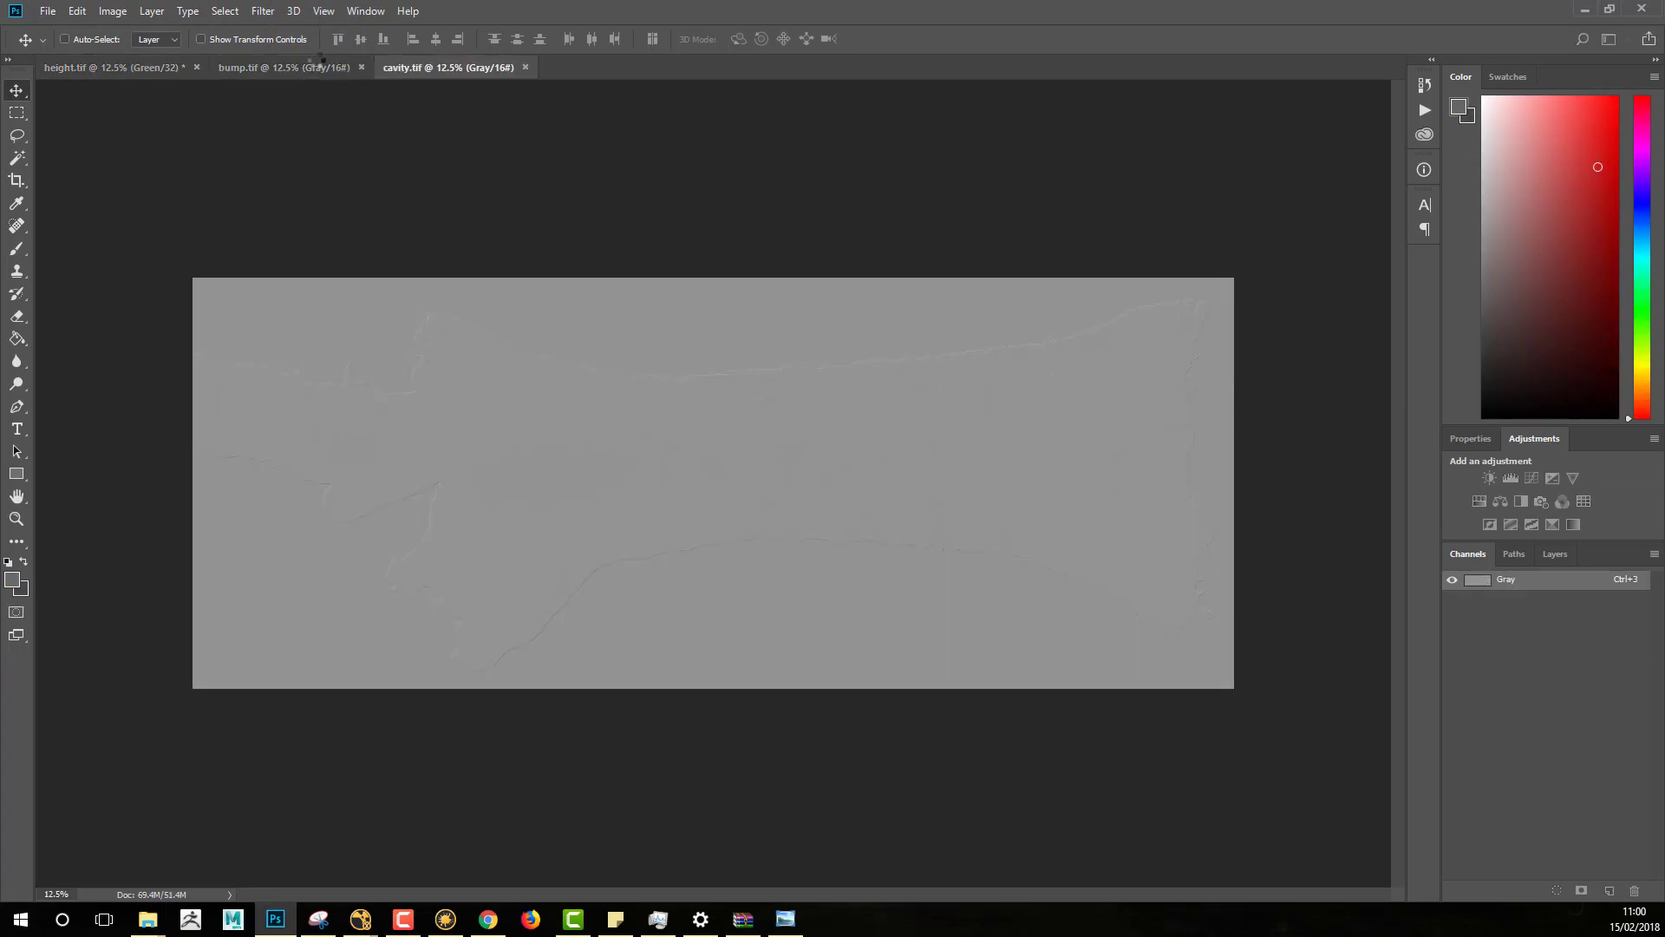
Step: Copy the entire bump.tif image and paste it into the green channel of height.tif
{"action": "left_click", "coordinate": [300, 64]}
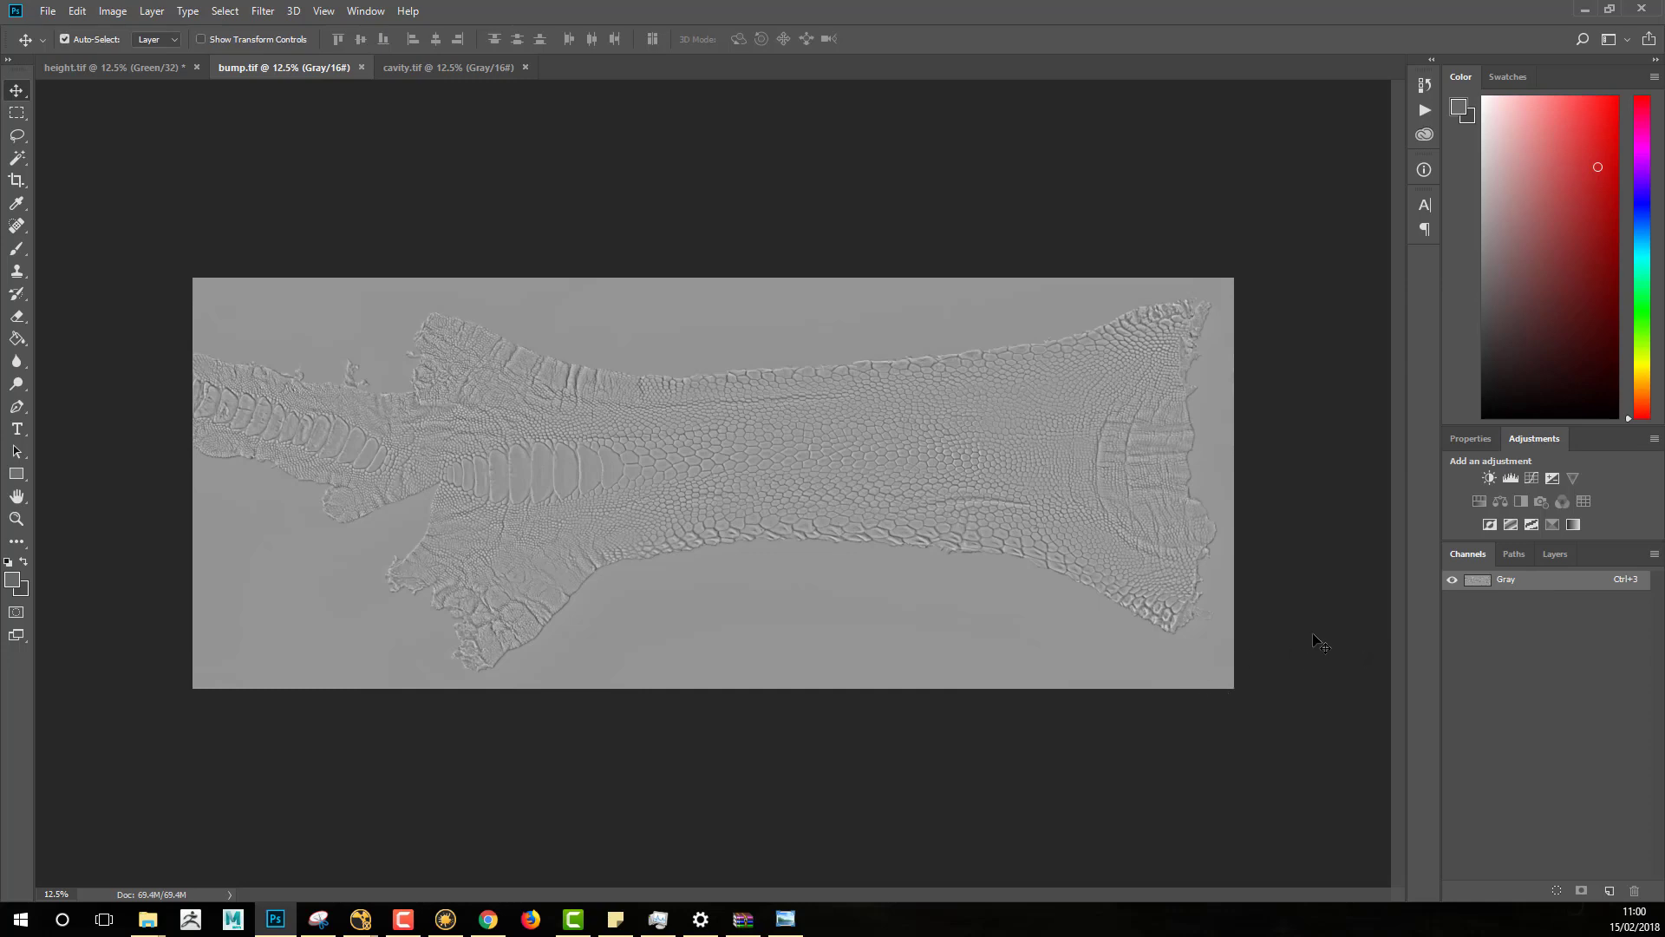
{"action": "key", "text": "ctrl+a"}
{"action": "key", "text": "ctrl+c"}
{"action": "left_click", "coordinate": [134, 67]}
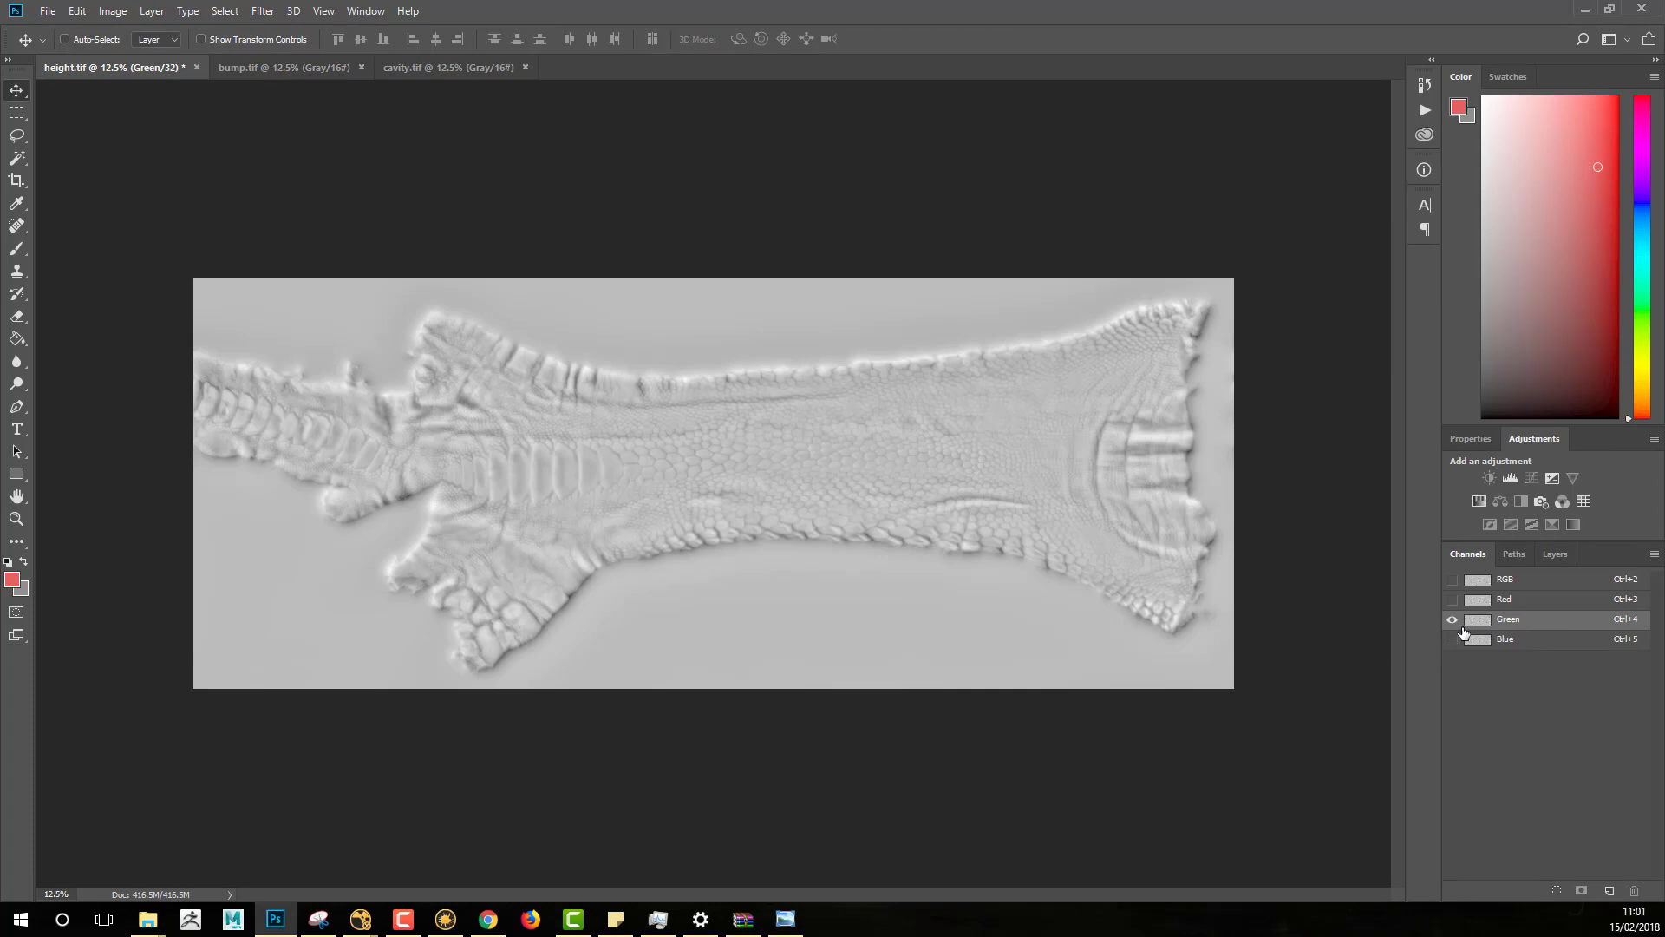
{"action": "key", "text": "ctrl"}
{"action": "key", "text": "ctrl+a"}
{"action": "key", "text": "ctrl+v"}
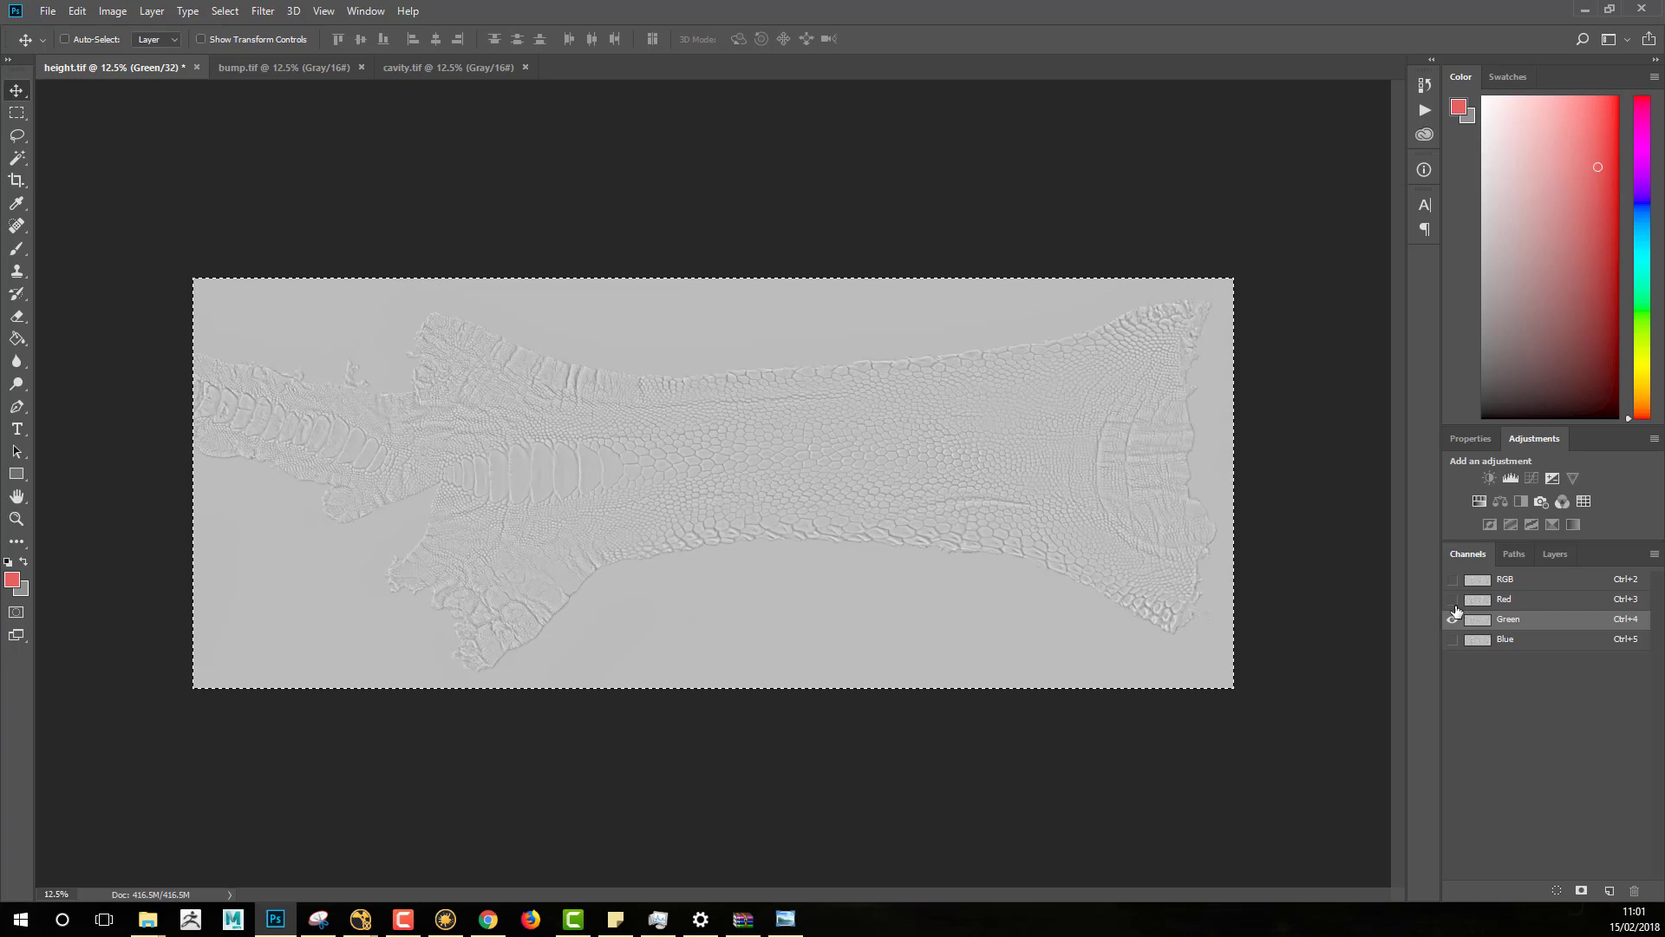
Step: Compare the scale detail in the green channel of height.tif with the original bump.tif up close
{"action": "left_click", "coordinate": [640, 444], "text": "ctrl"}
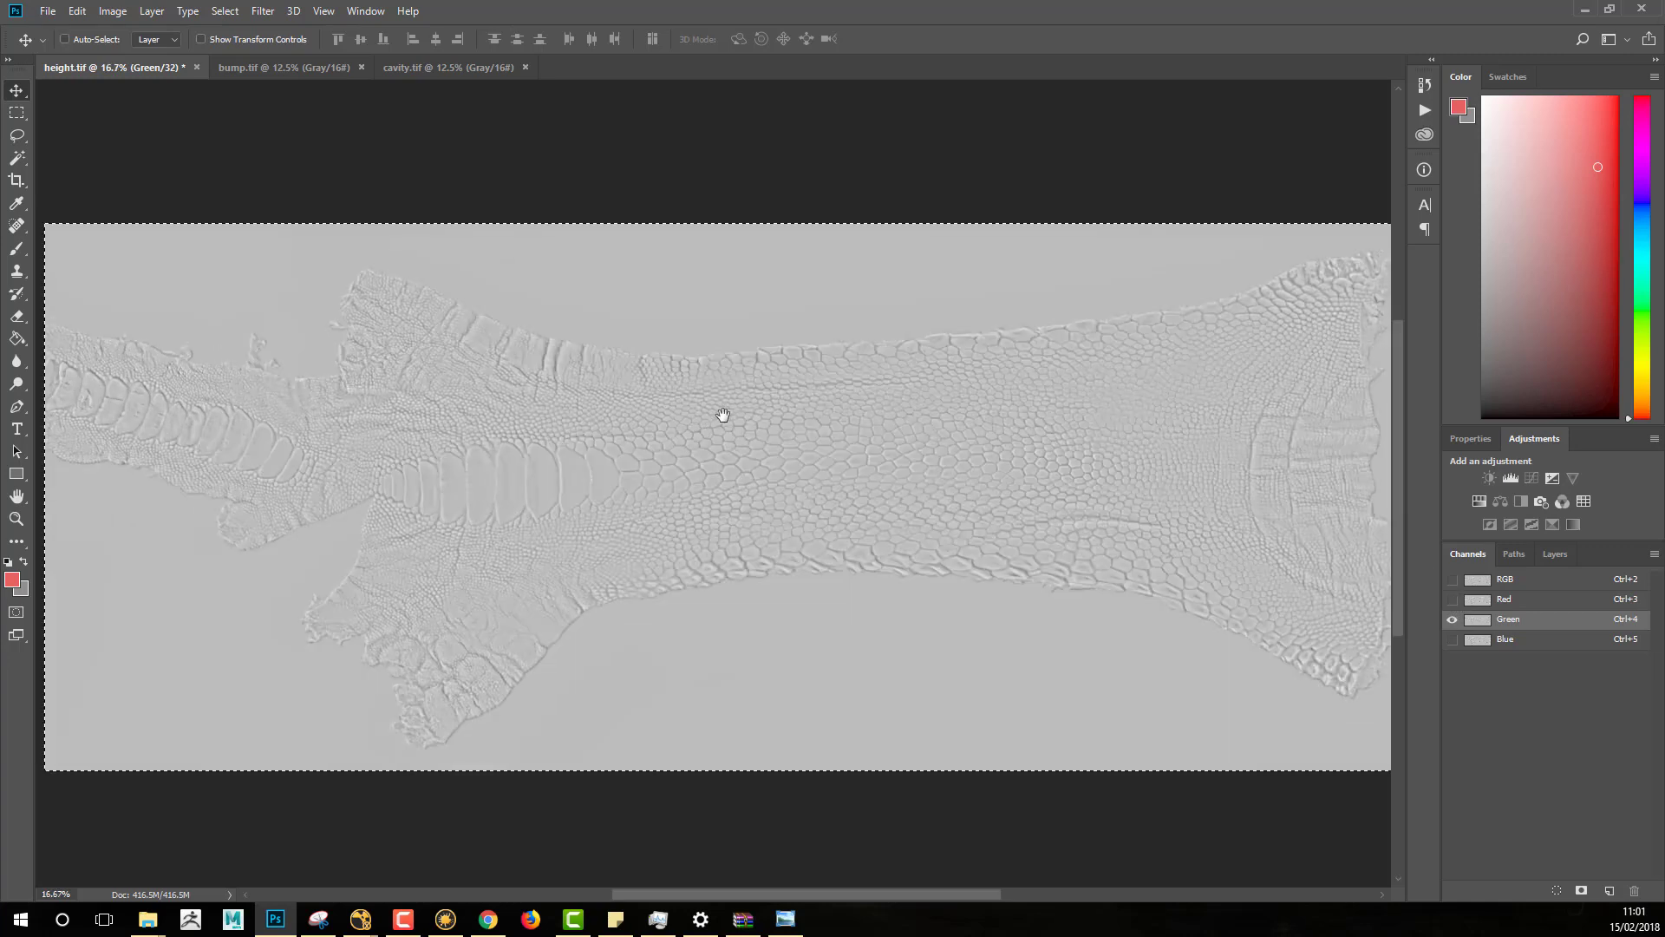
{"action": "left_click", "coordinate": [663, 426], "text": "ctrl"}
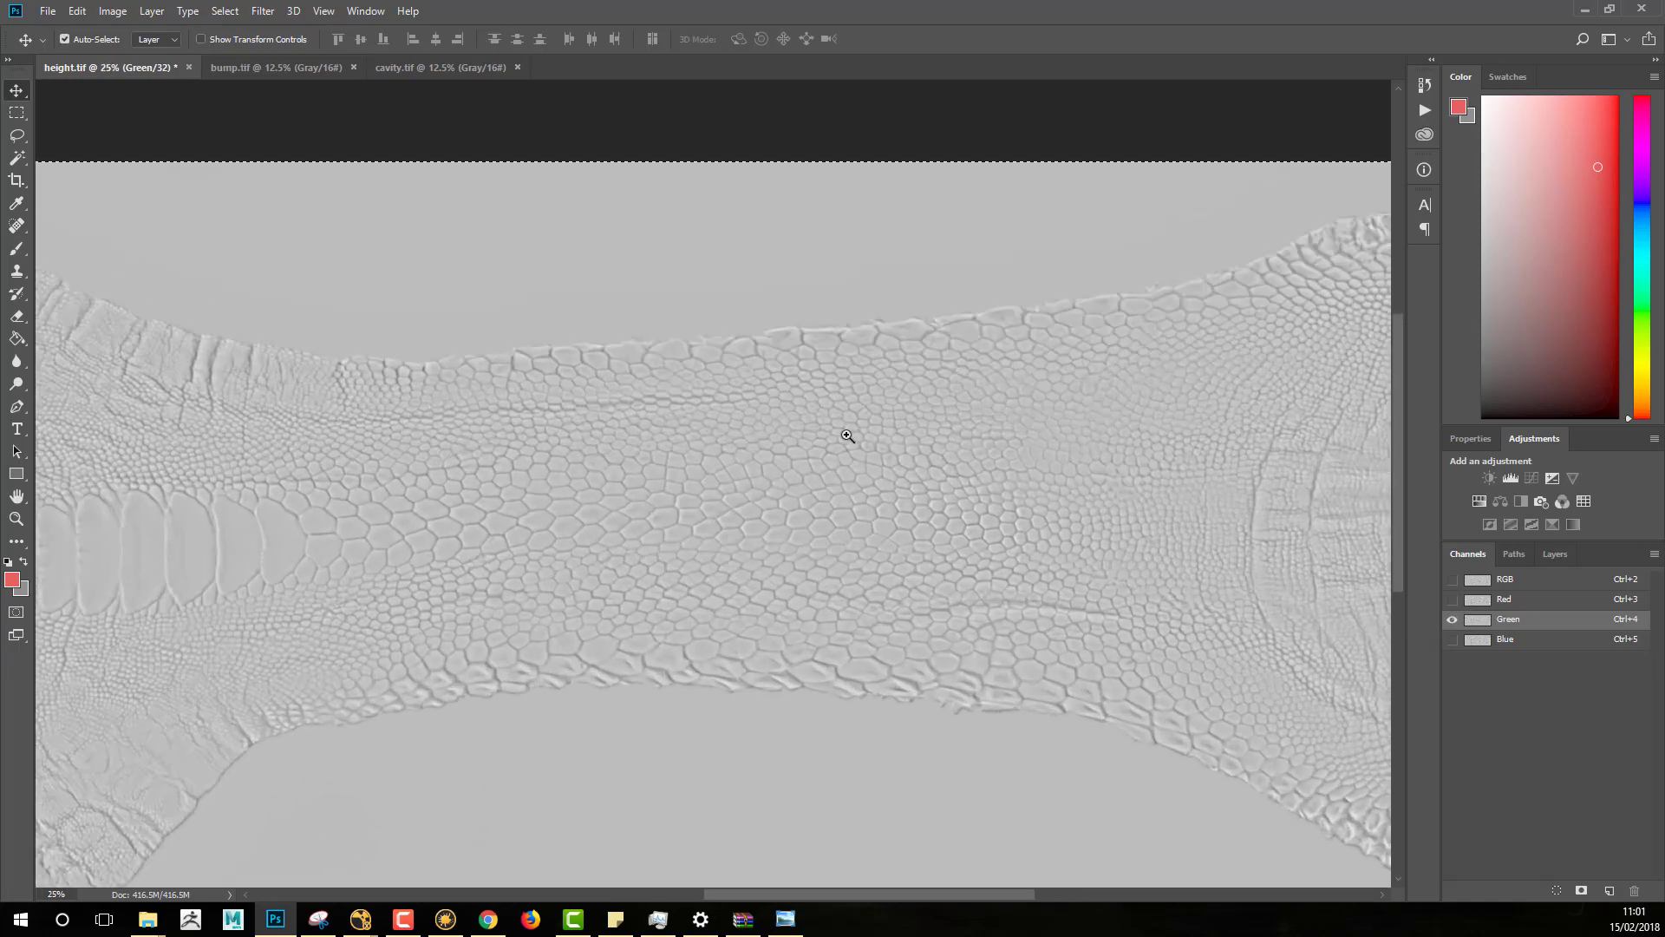
{"action": "left_click_drag", "start_coordinate": [847, 435], "coordinate": [633, 354]}
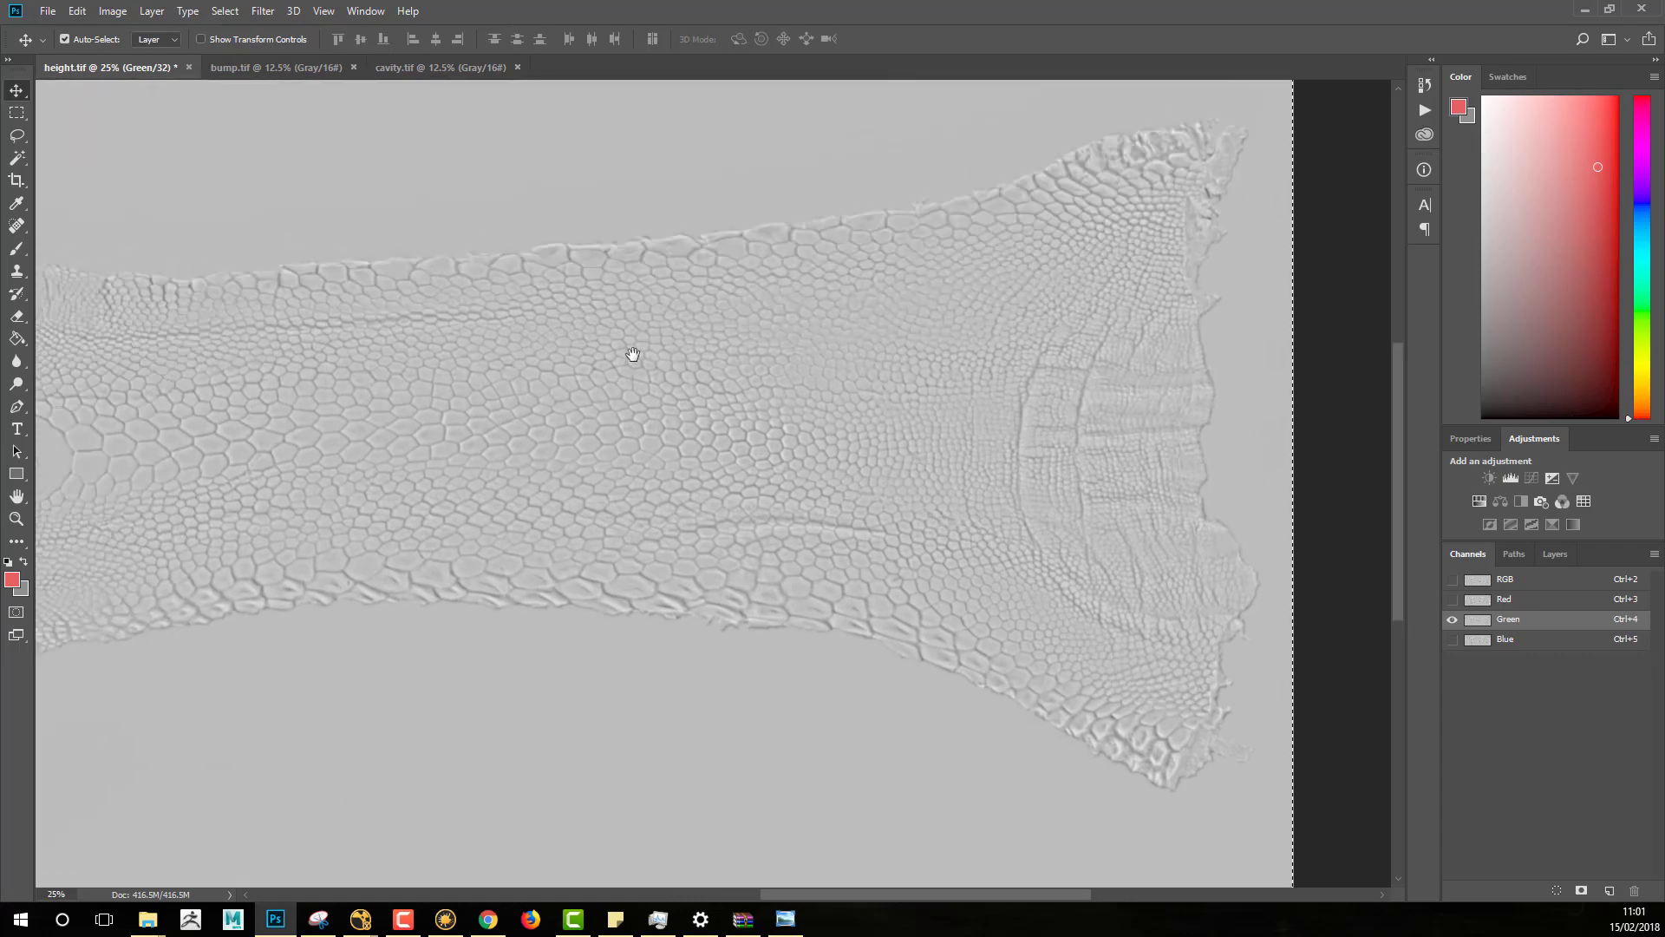
{"action": "key", "text": "ctrl+Tab"}
{"action": "left_click", "coordinate": [732, 412], "text": "ctrl"}
{"action": "left_click", "coordinate": [731, 412], "text": "ctrl"}
{"action": "left_click", "coordinate": [731, 412], "text": "ctrl"}
{"action": "left_click_drag", "start_coordinate": [731, 412], "coordinate": [643, 223]}
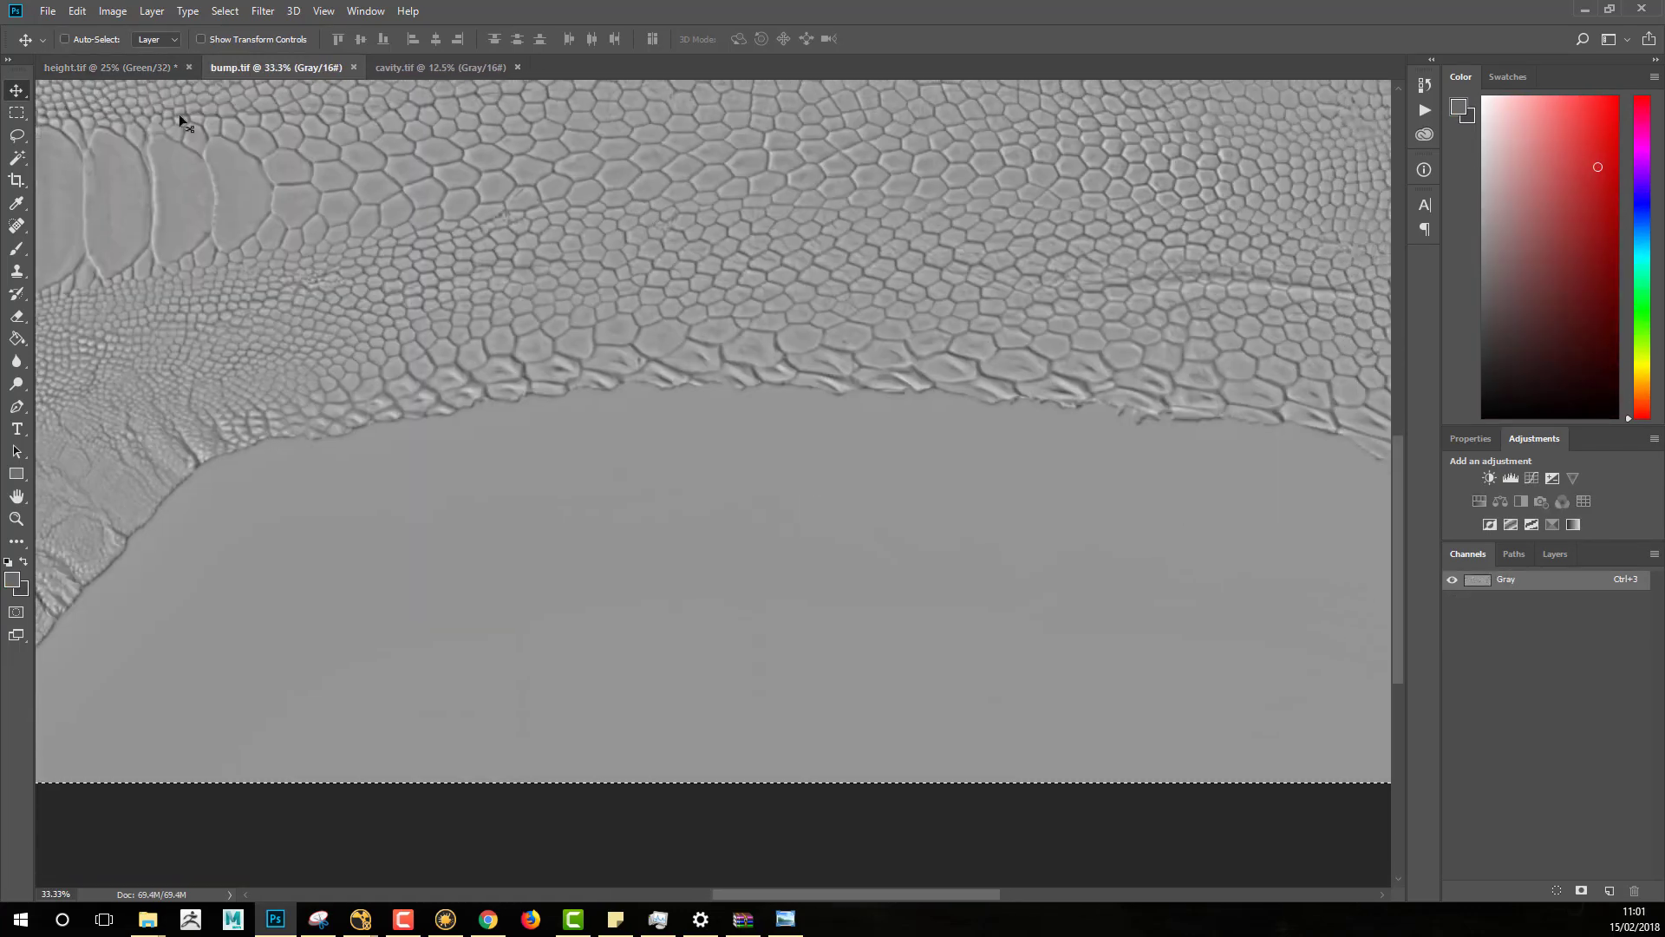
{"action": "left_click", "coordinate": [102, 75]}
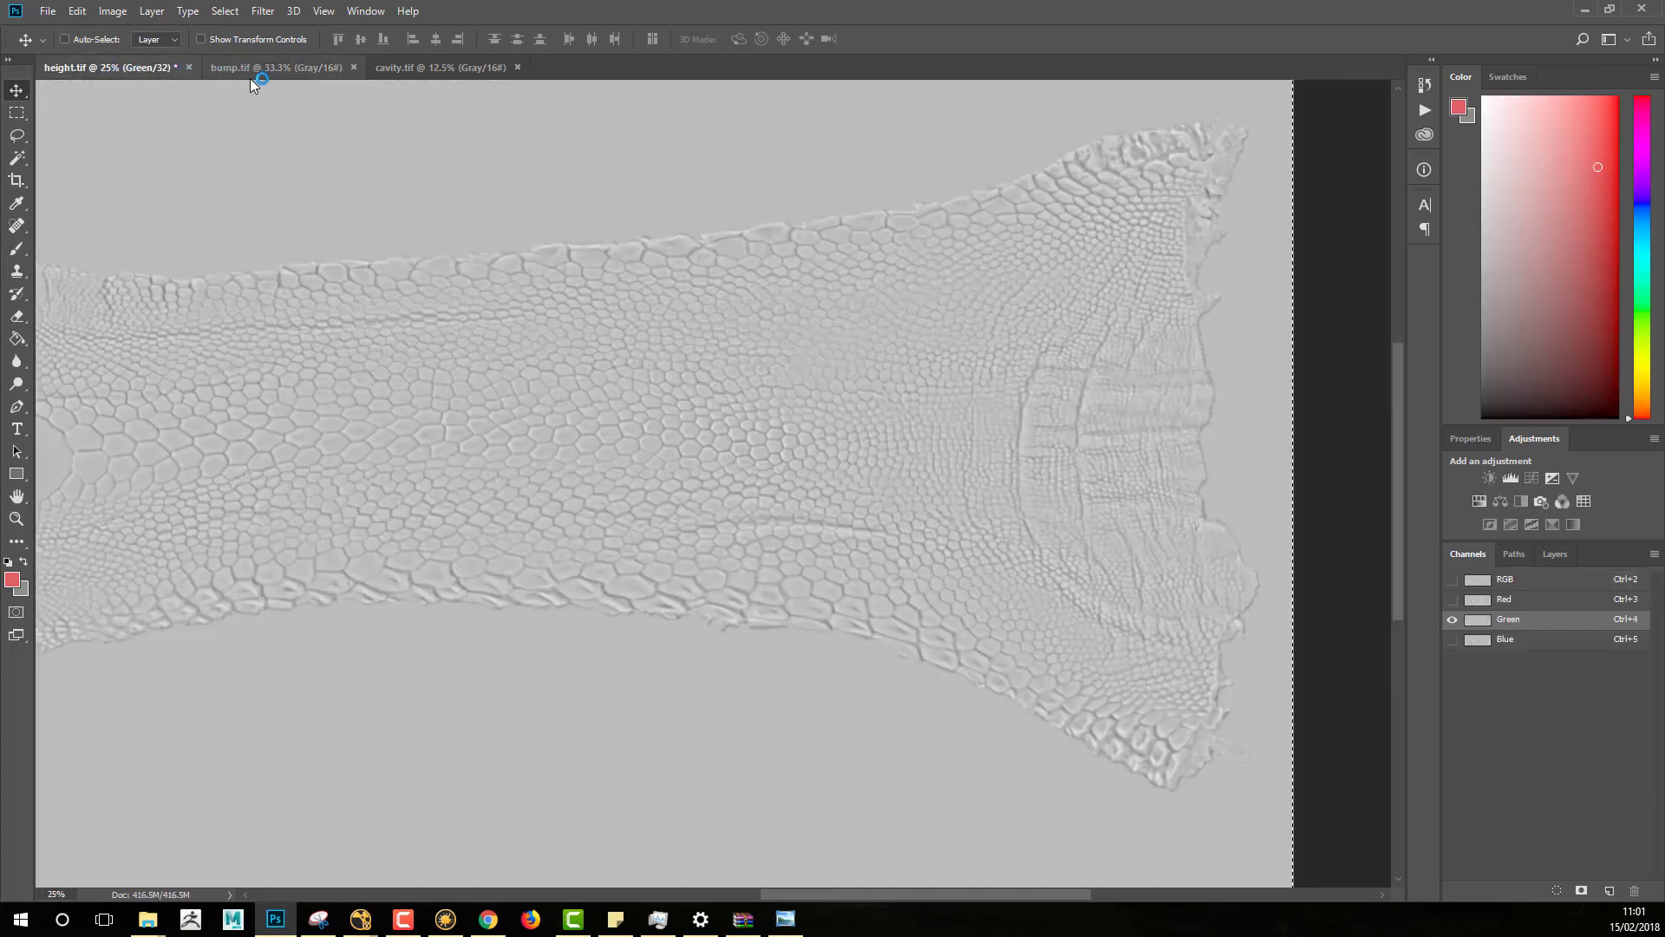
{"action": "left_click_drag", "start_coordinate": [395, 337], "coordinate": [573, 197]}
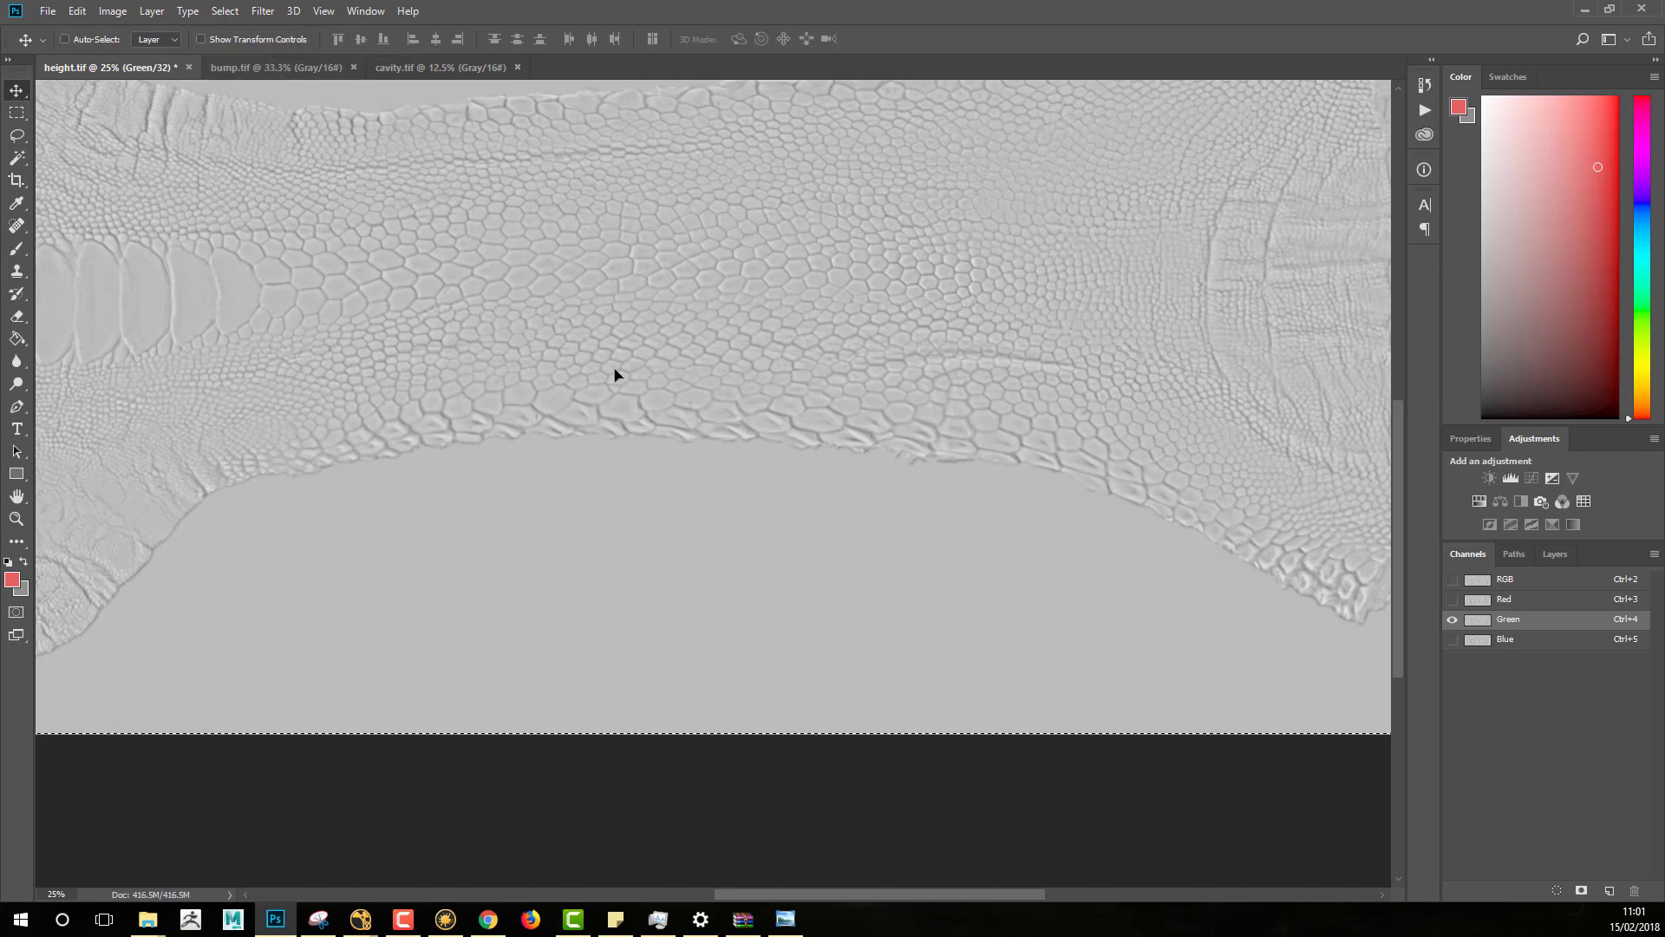
{"action": "left_click_drag", "start_coordinate": [820, 455], "coordinate": [661, 591]}
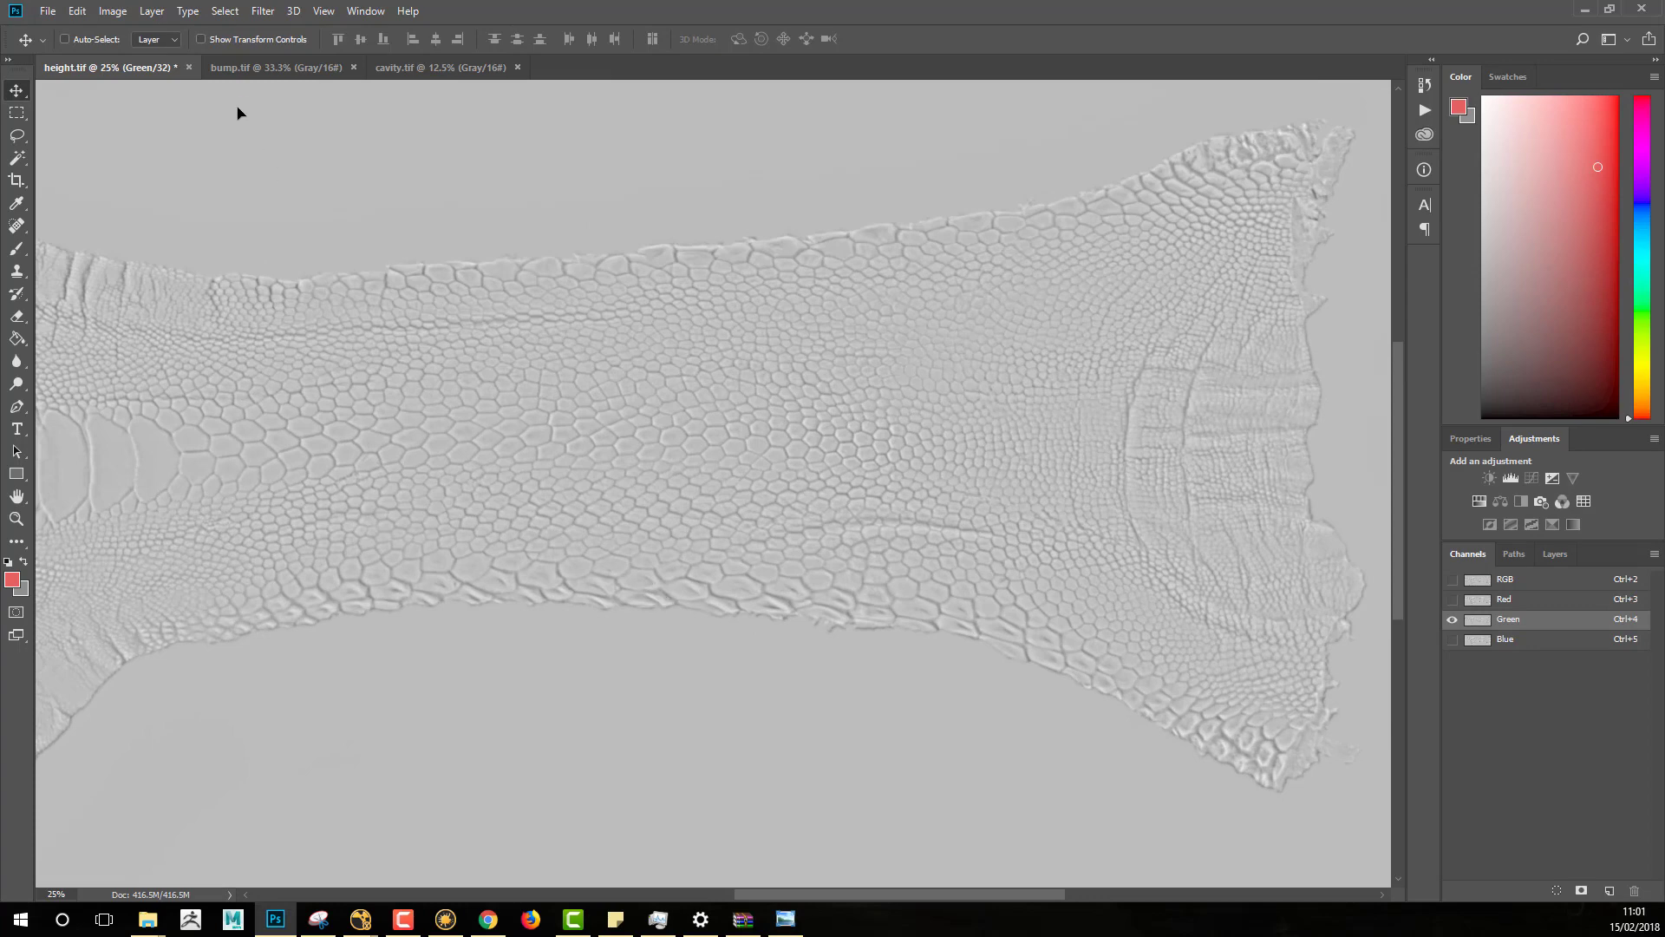
{"action": "left_click", "coordinate": [253, 64]}
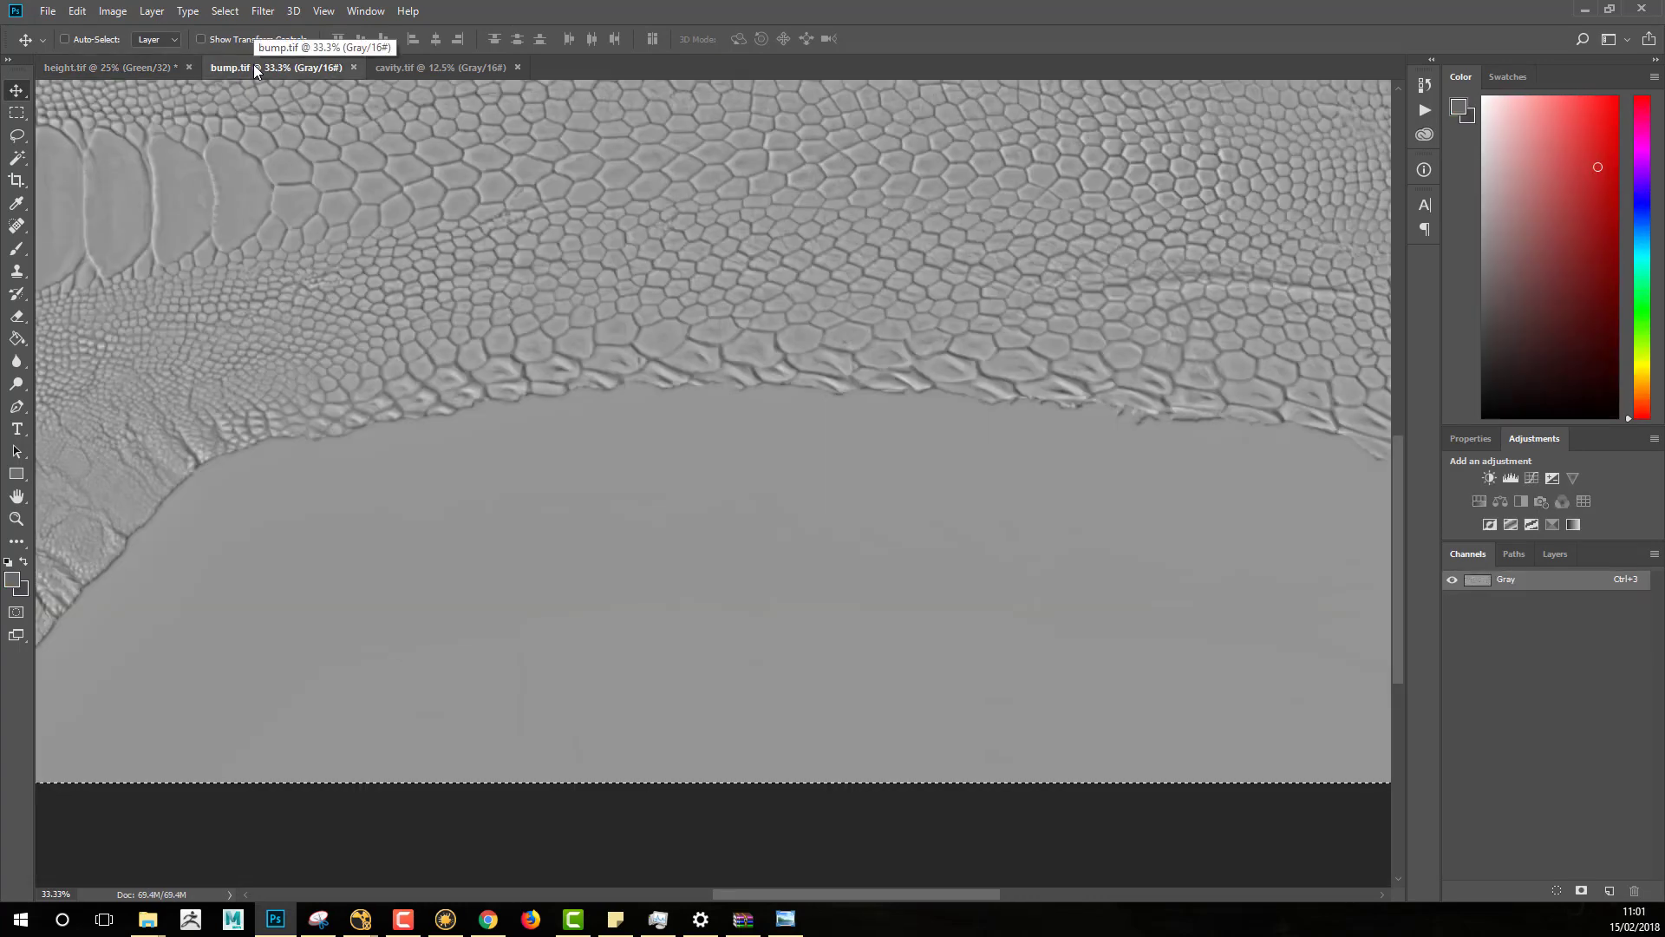
{"action": "left_click", "coordinate": [125, 63]}
Step: Display the red channel together with the green channel of height.tif and examine the combined result
{"action": "left_click", "coordinate": [442, 219], "text": "ctrl+alt"}
{"action": "left_click_drag", "start_coordinate": [708, 493], "coordinate": [943, 531]}
{"action": "left_click", "coordinate": [1452, 598]}
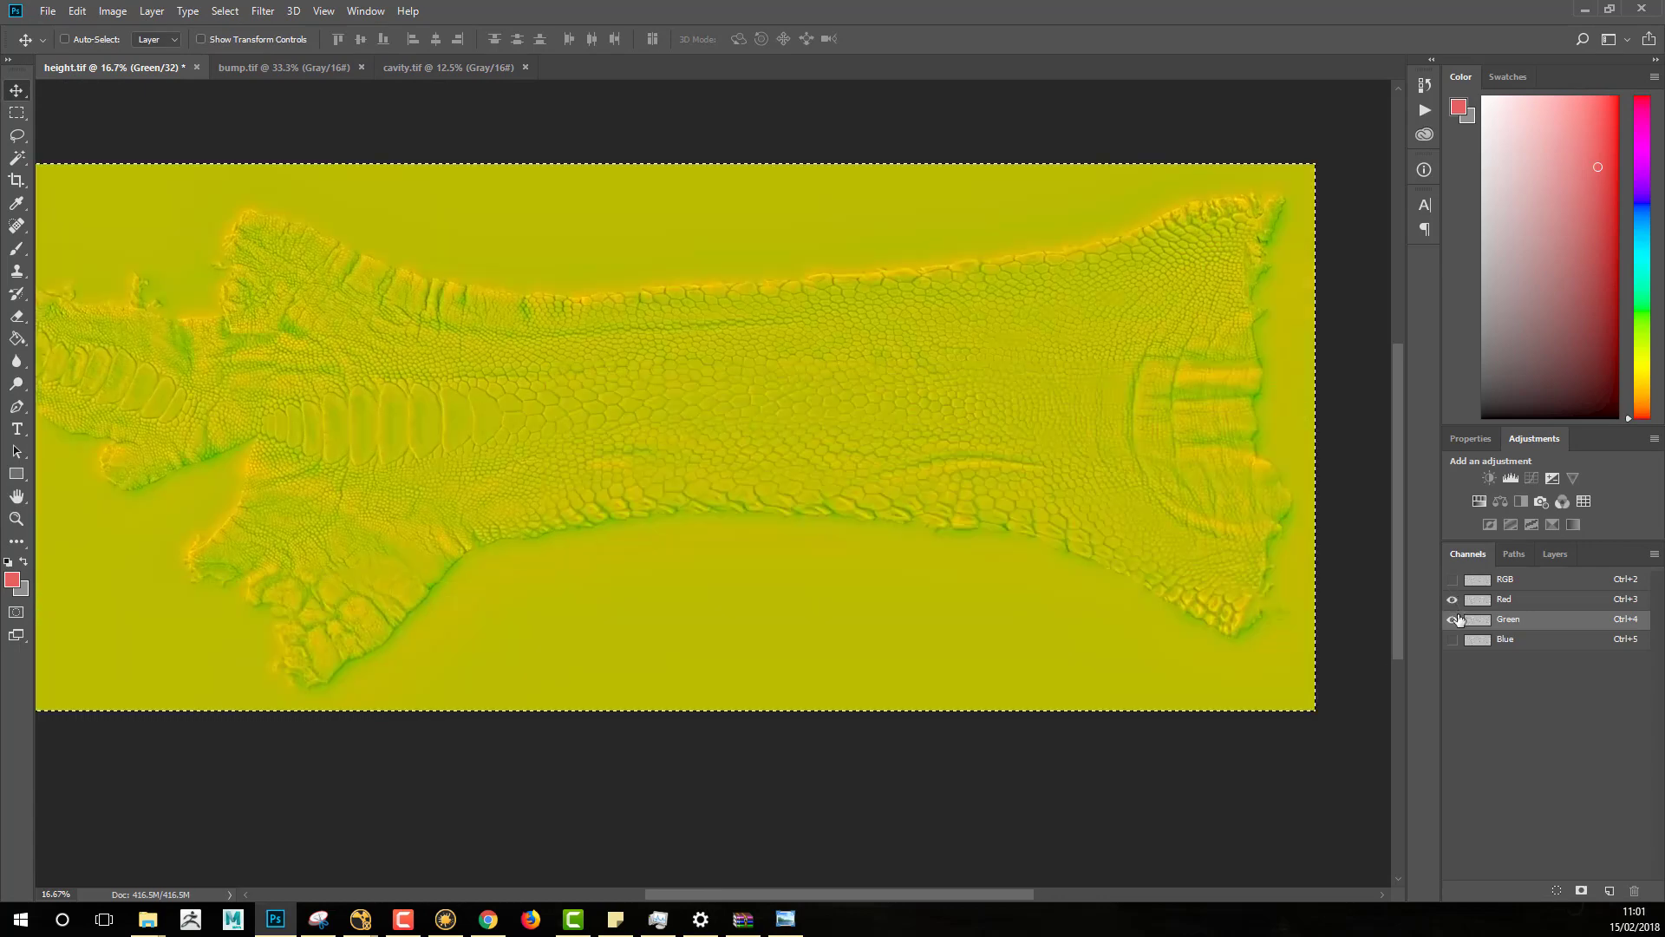
{"action": "left_click_drag", "start_coordinate": [884, 536], "coordinate": [856, 575]}
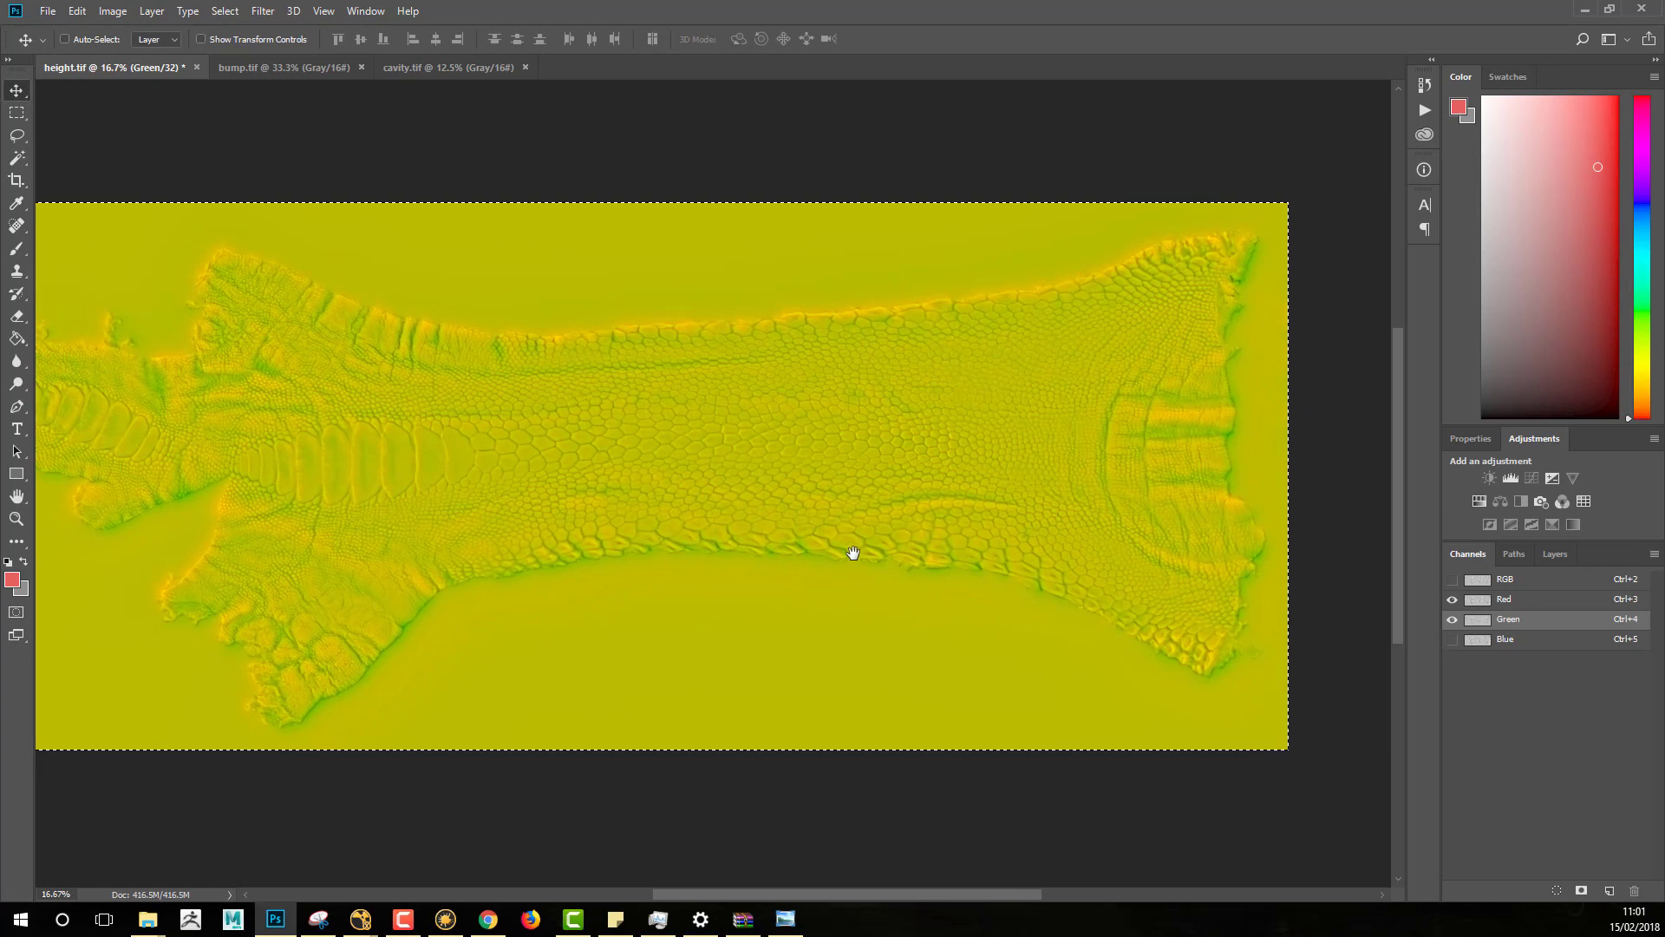
{"action": "left_click_drag", "start_coordinate": [803, 493], "coordinate": [692, 474]}
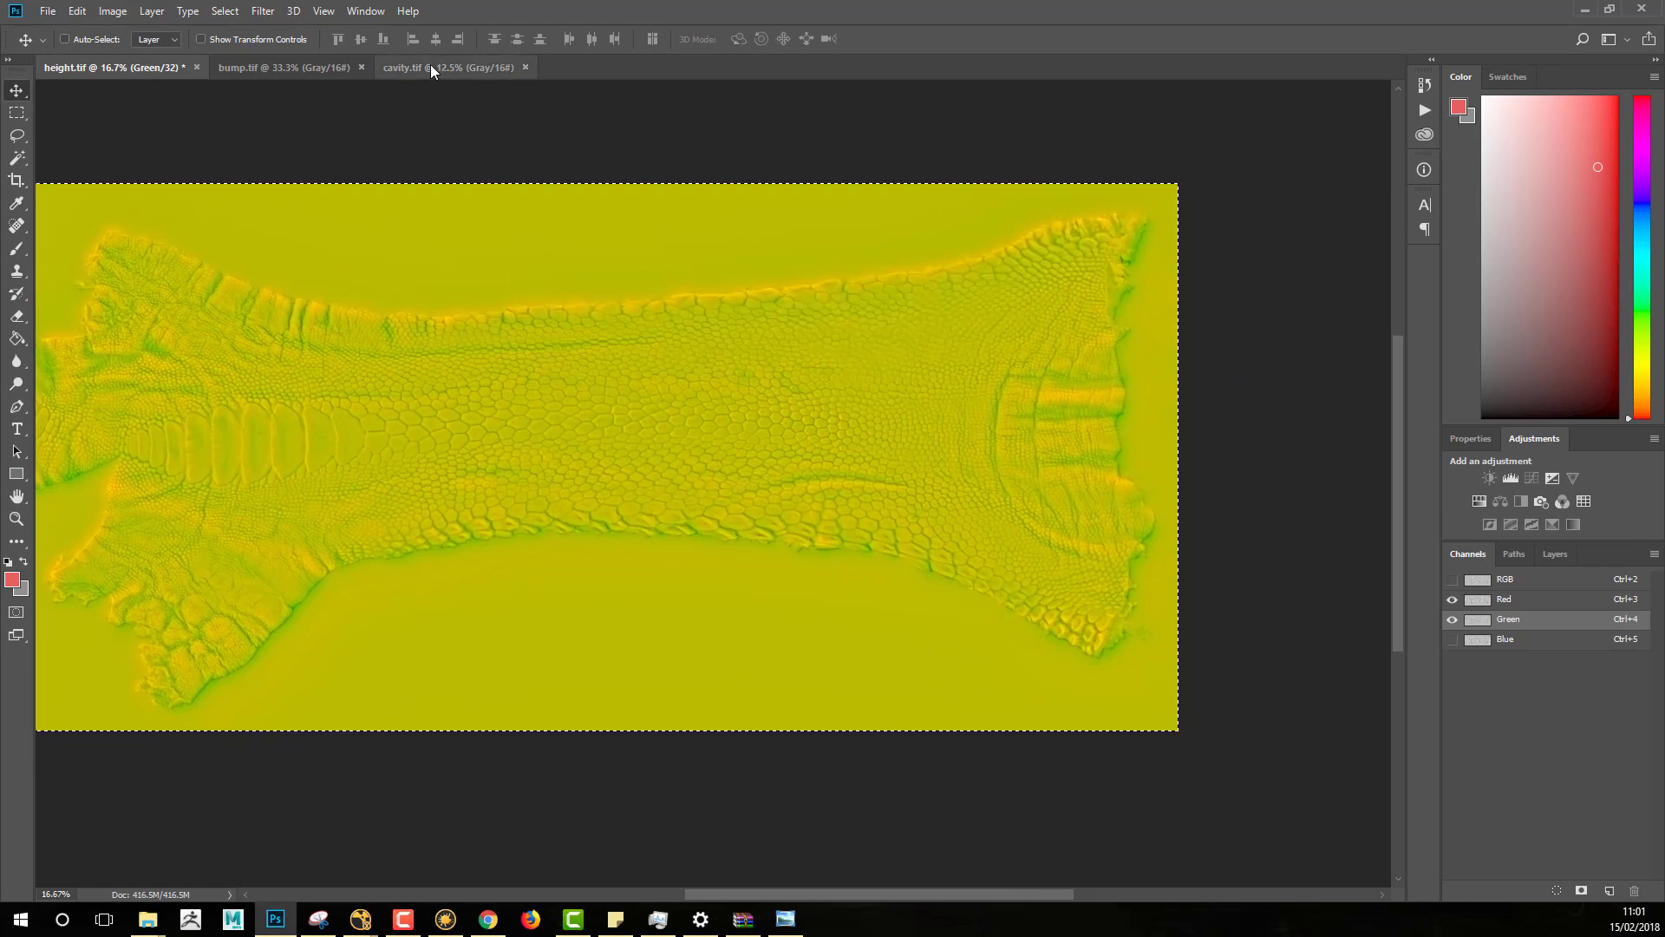
Step: Select and copy the entire cavity.tif image
{"action": "left_click", "coordinate": [430, 66]}
{"action": "left_click", "coordinate": [734, 460], "text": "ctrl"}
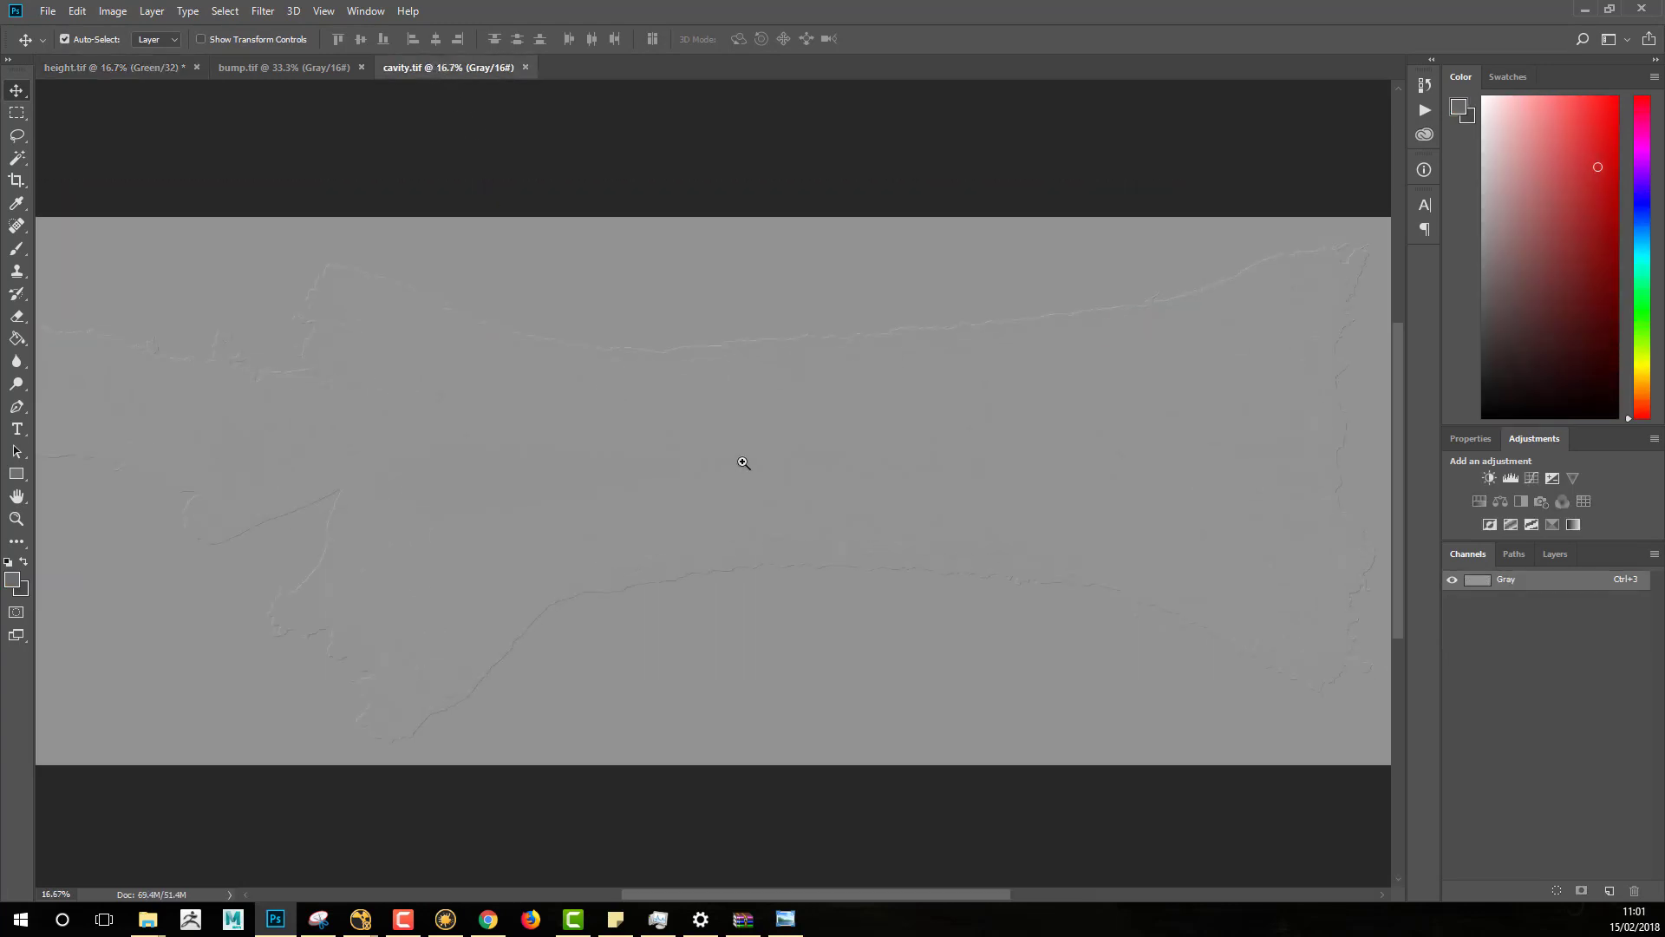
{"action": "left_click_drag", "start_coordinate": [665, 263], "coordinate": [379, 252]}
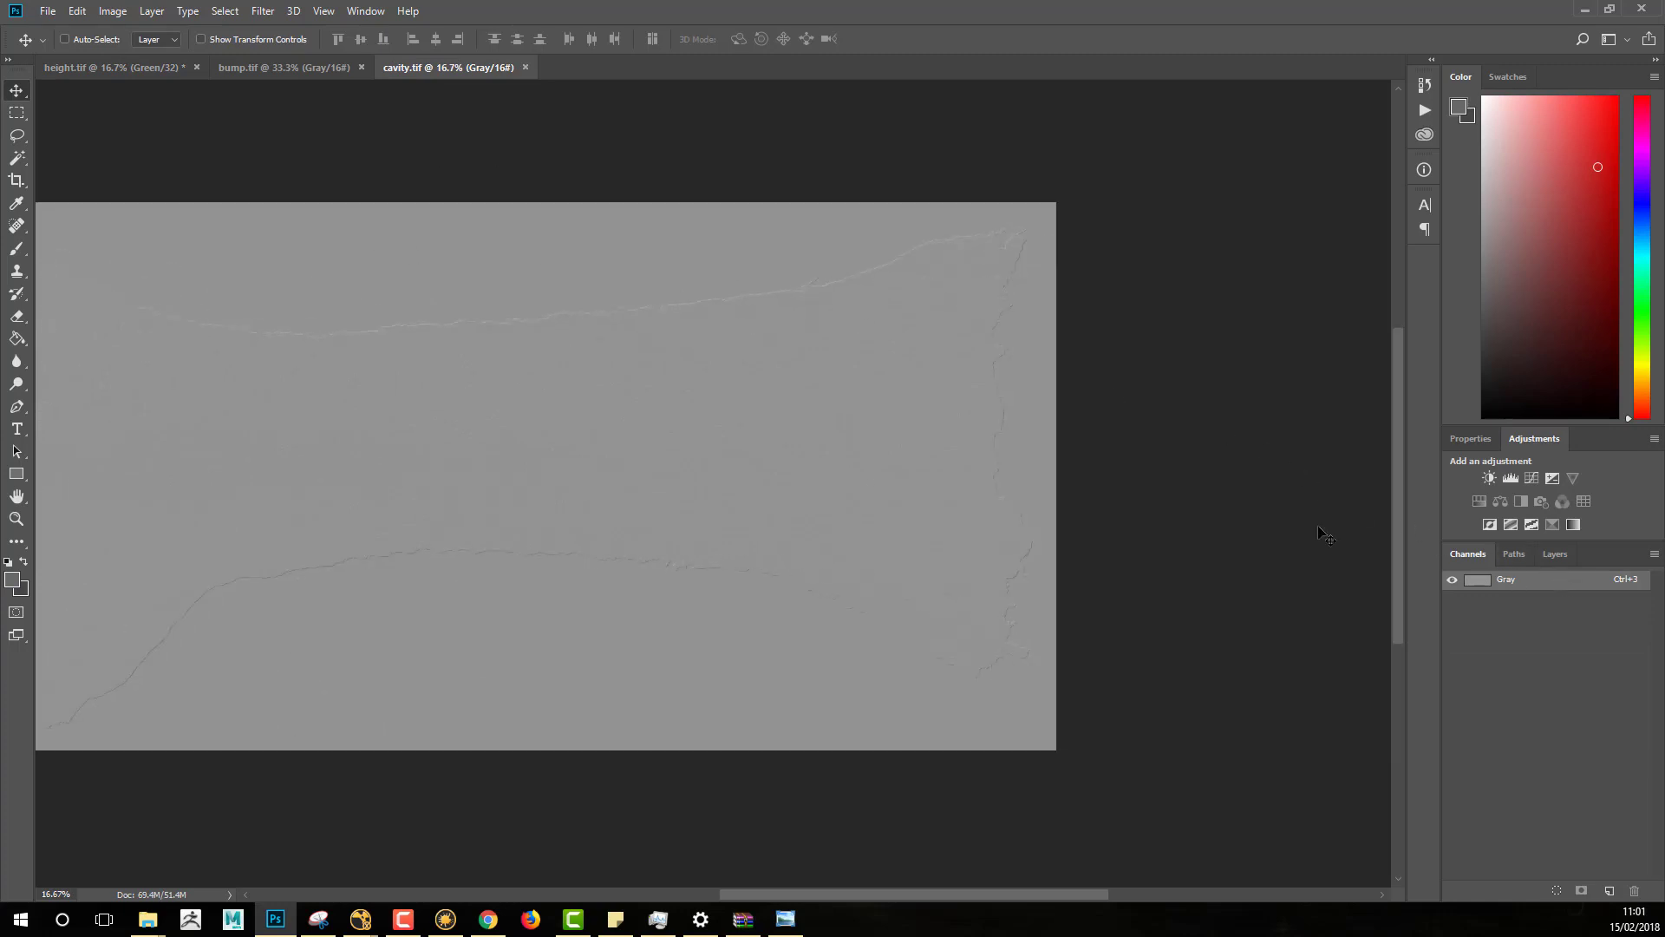
{"action": "key", "text": "ctrl"}
{"action": "key", "text": "ctrl+a"}
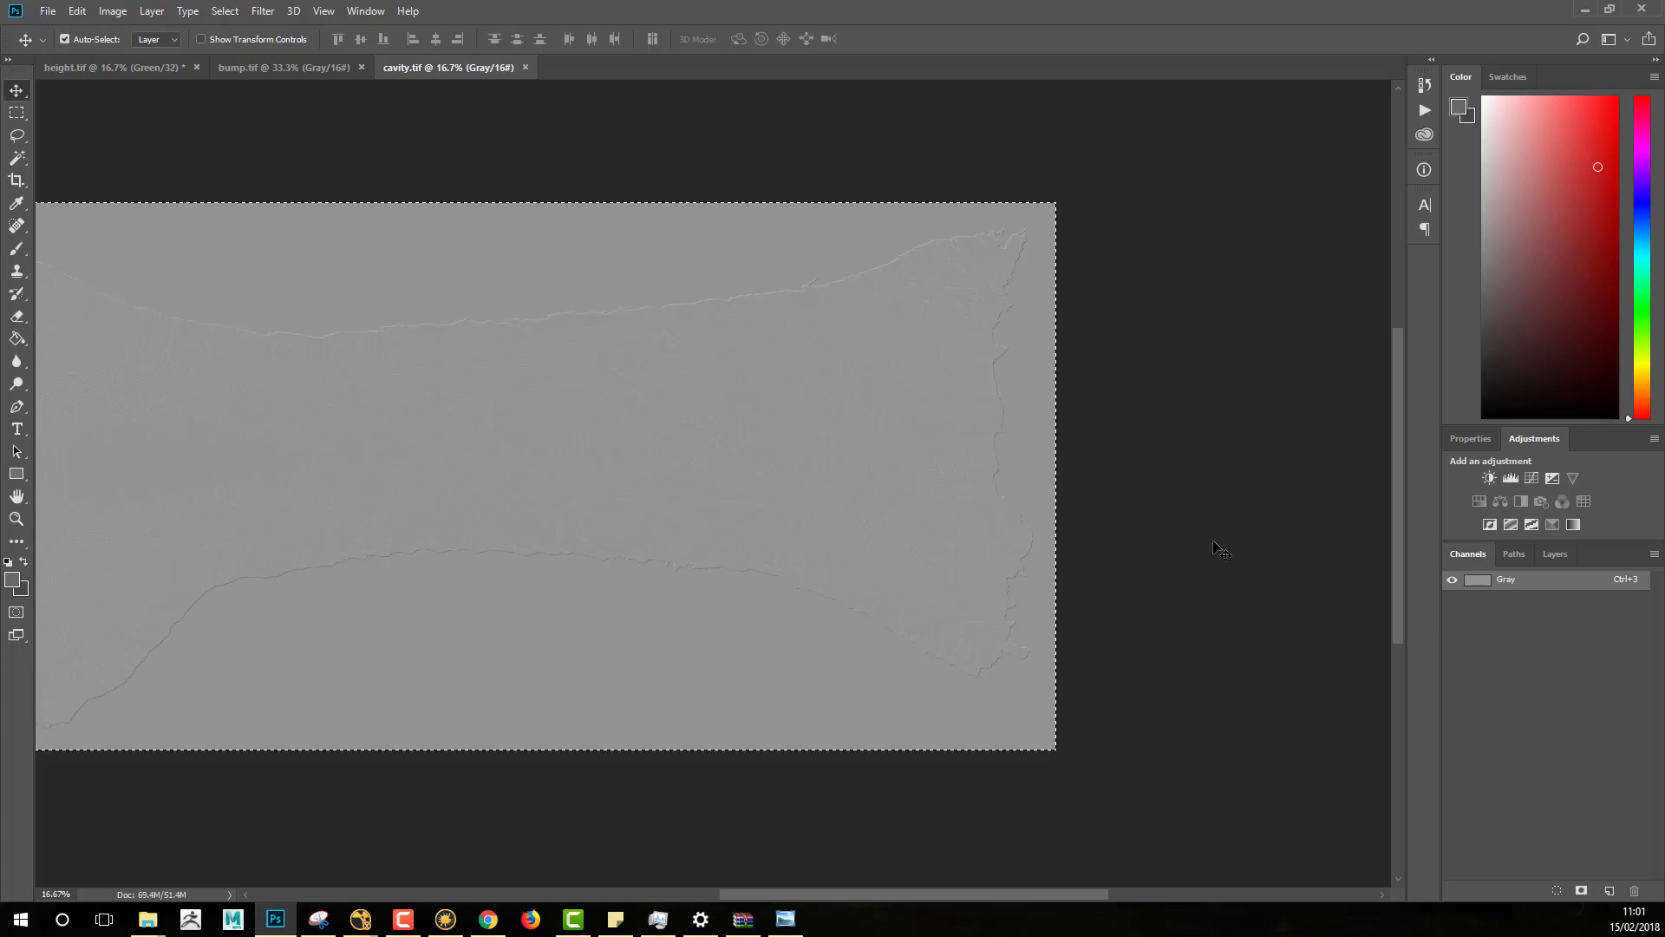
{"action": "left_click_drag", "start_coordinate": [539, 405], "coordinate": [848, 424]}
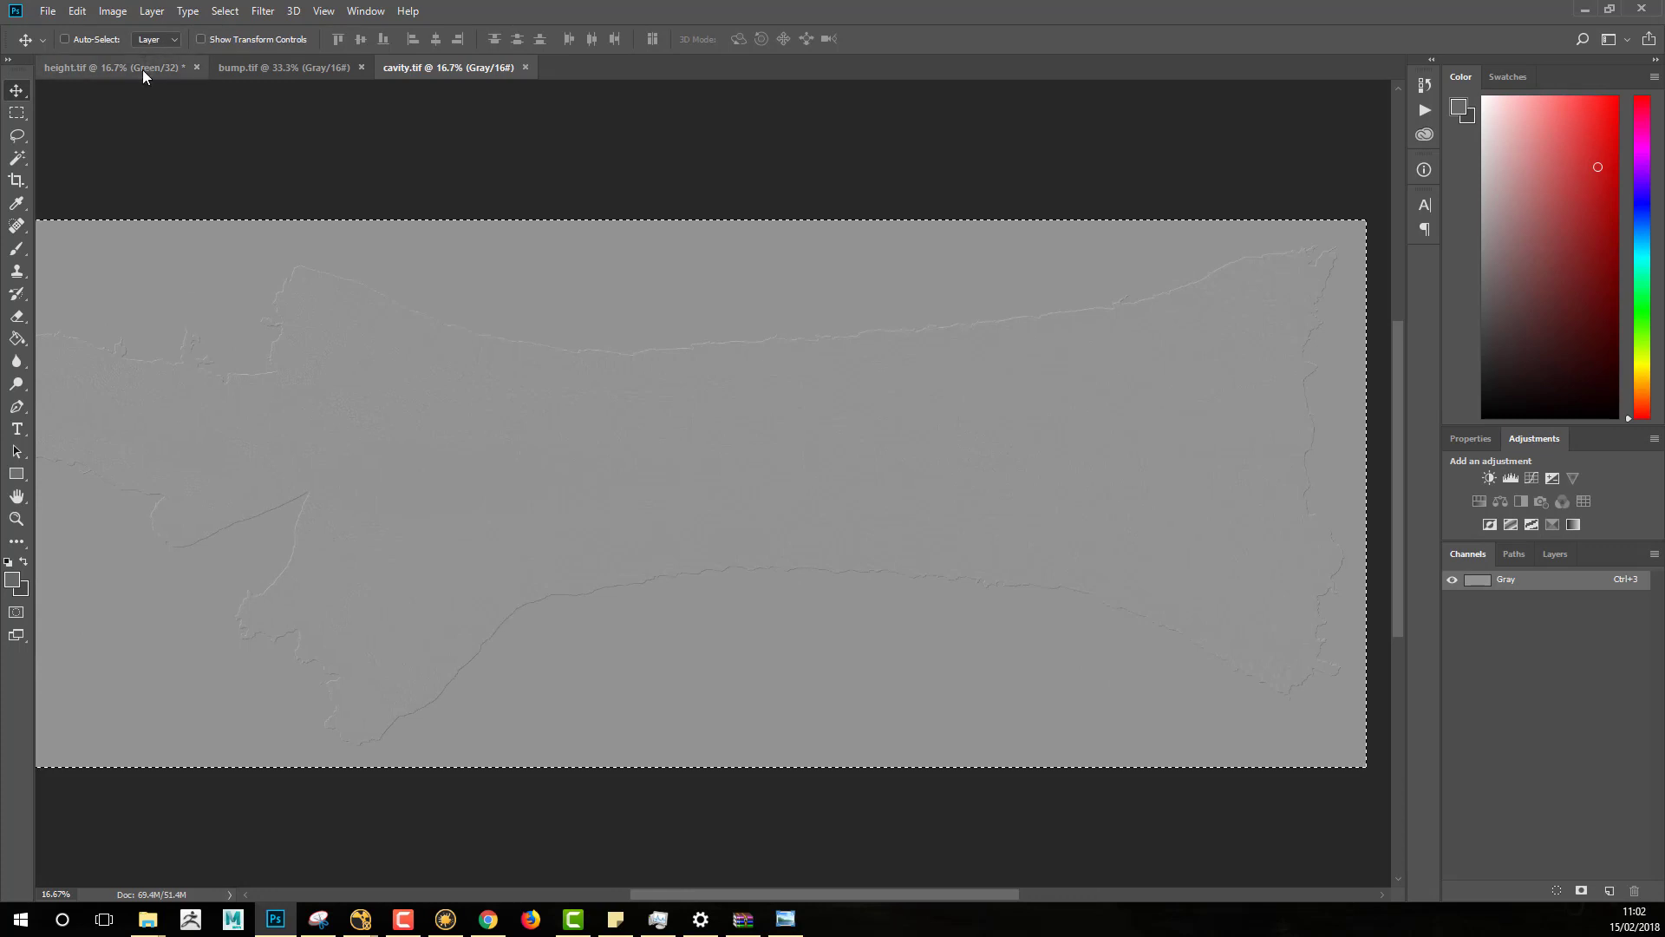
Step: Isolate the blue channel of height.tif and paste the copied cavity map into it
{"action": "left_click", "coordinate": [143, 69]}
{"action": "left_click_drag", "start_coordinate": [483, 245], "coordinate": [890, 421]}
{"action": "left_click", "coordinate": [1453, 640]}
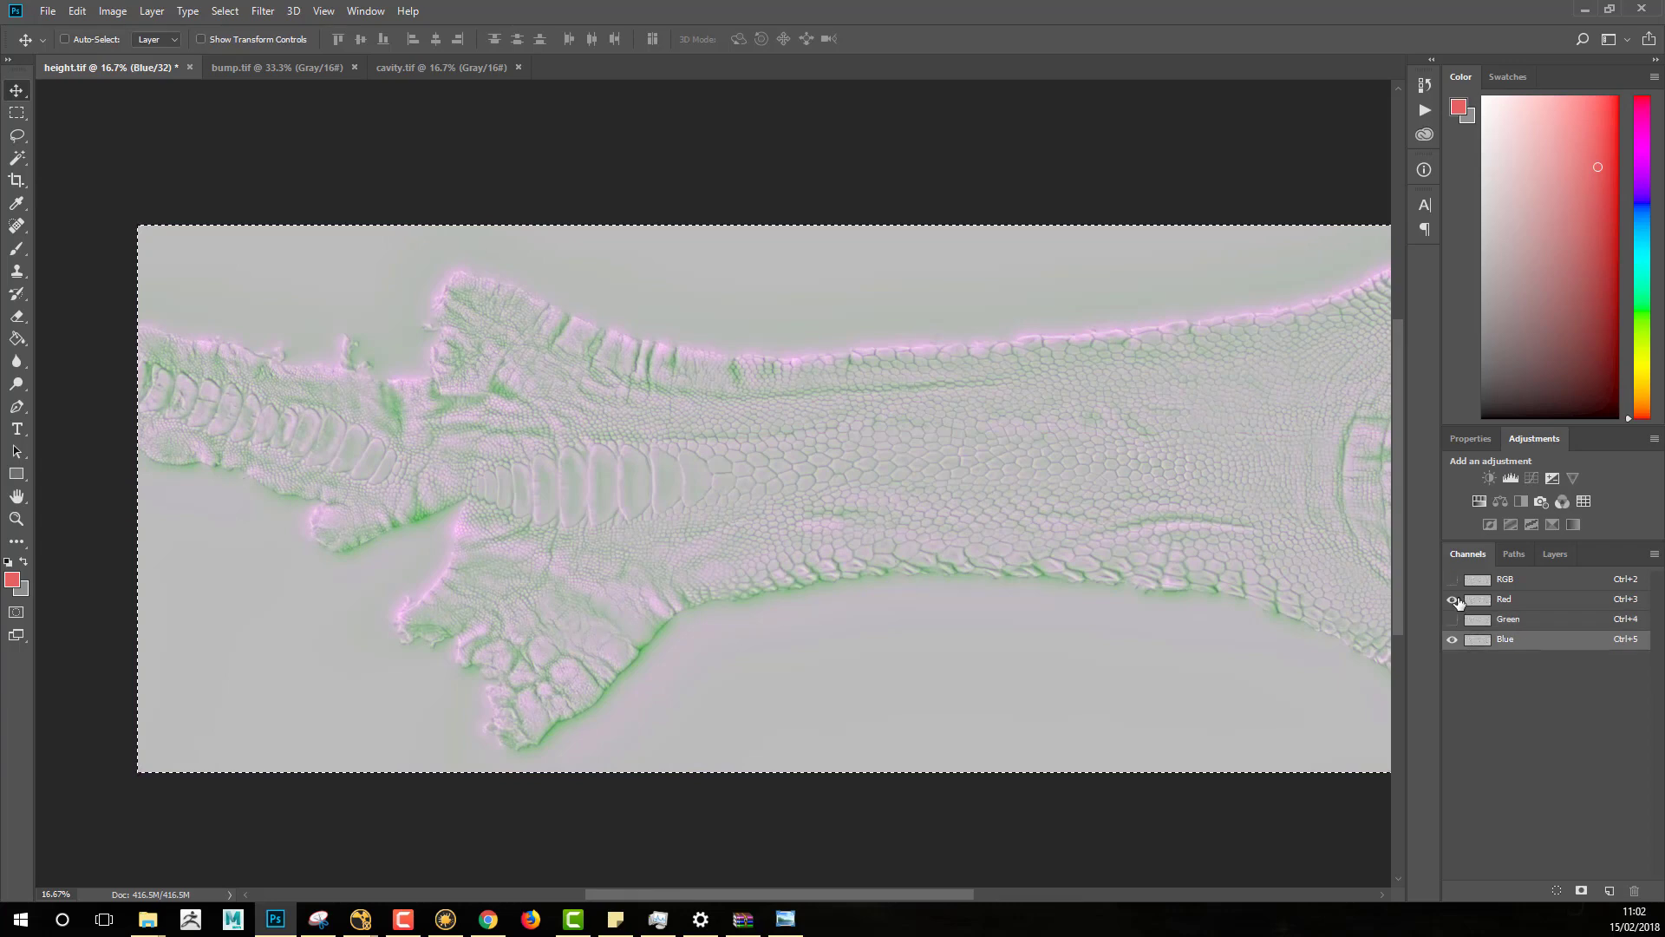
{"action": "left_click", "coordinate": [1454, 619]}
{"action": "left_click", "coordinate": [1481, 638]}
{"action": "key", "text": "ctrl+v"}
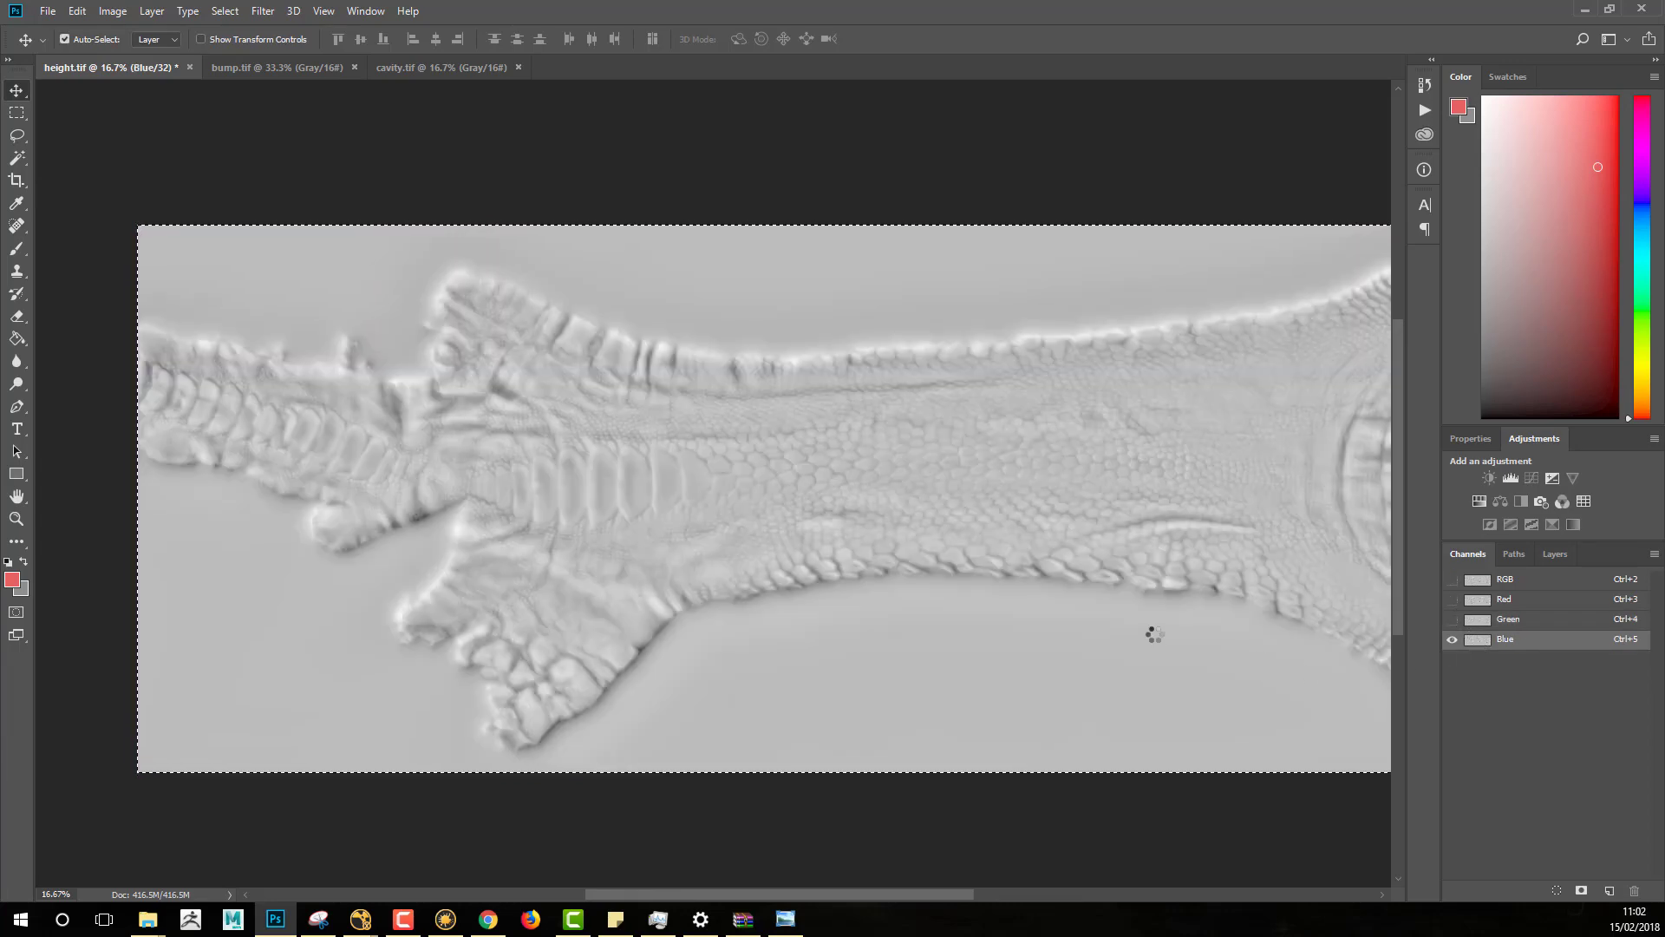
Step: Show all the channels of height.tif together and view the whole combined image
{"action": "left_click_drag", "start_coordinate": [1128, 581], "coordinate": [899, 593]}
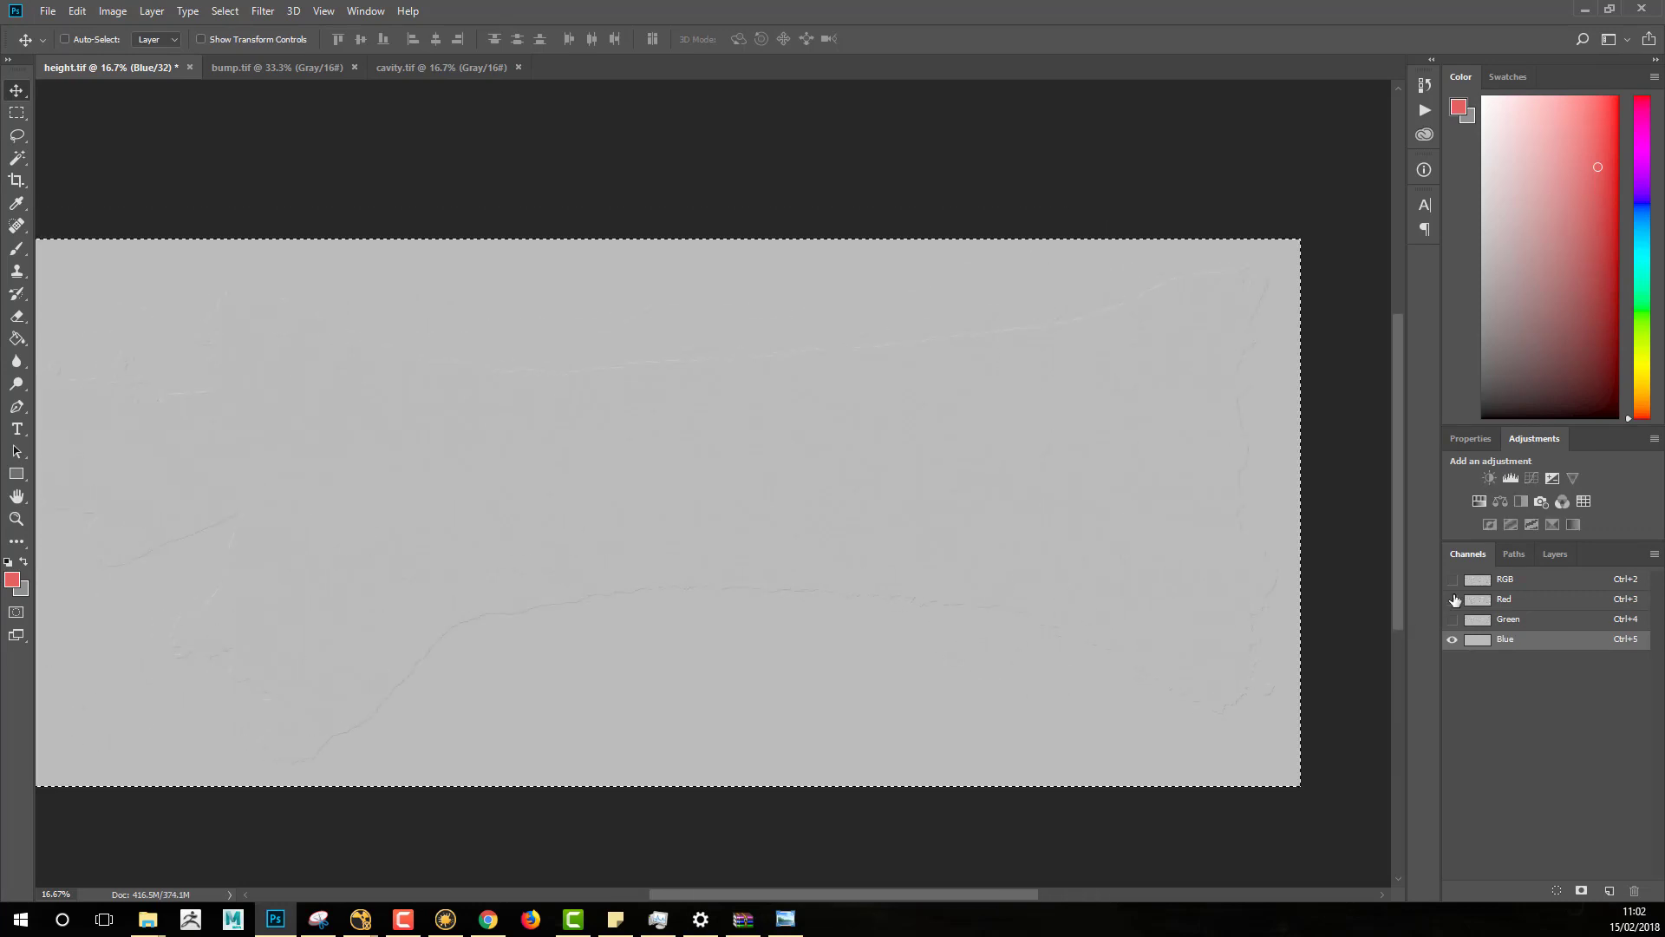
{"action": "left_click", "coordinate": [1451, 580]}
{"action": "left_click_drag", "start_coordinate": [627, 539], "coordinate": [841, 584]}
{"action": "left_click", "coordinate": [880, 586], "text": "alt"}
{"action": "key", "text": "ctrl+a"}
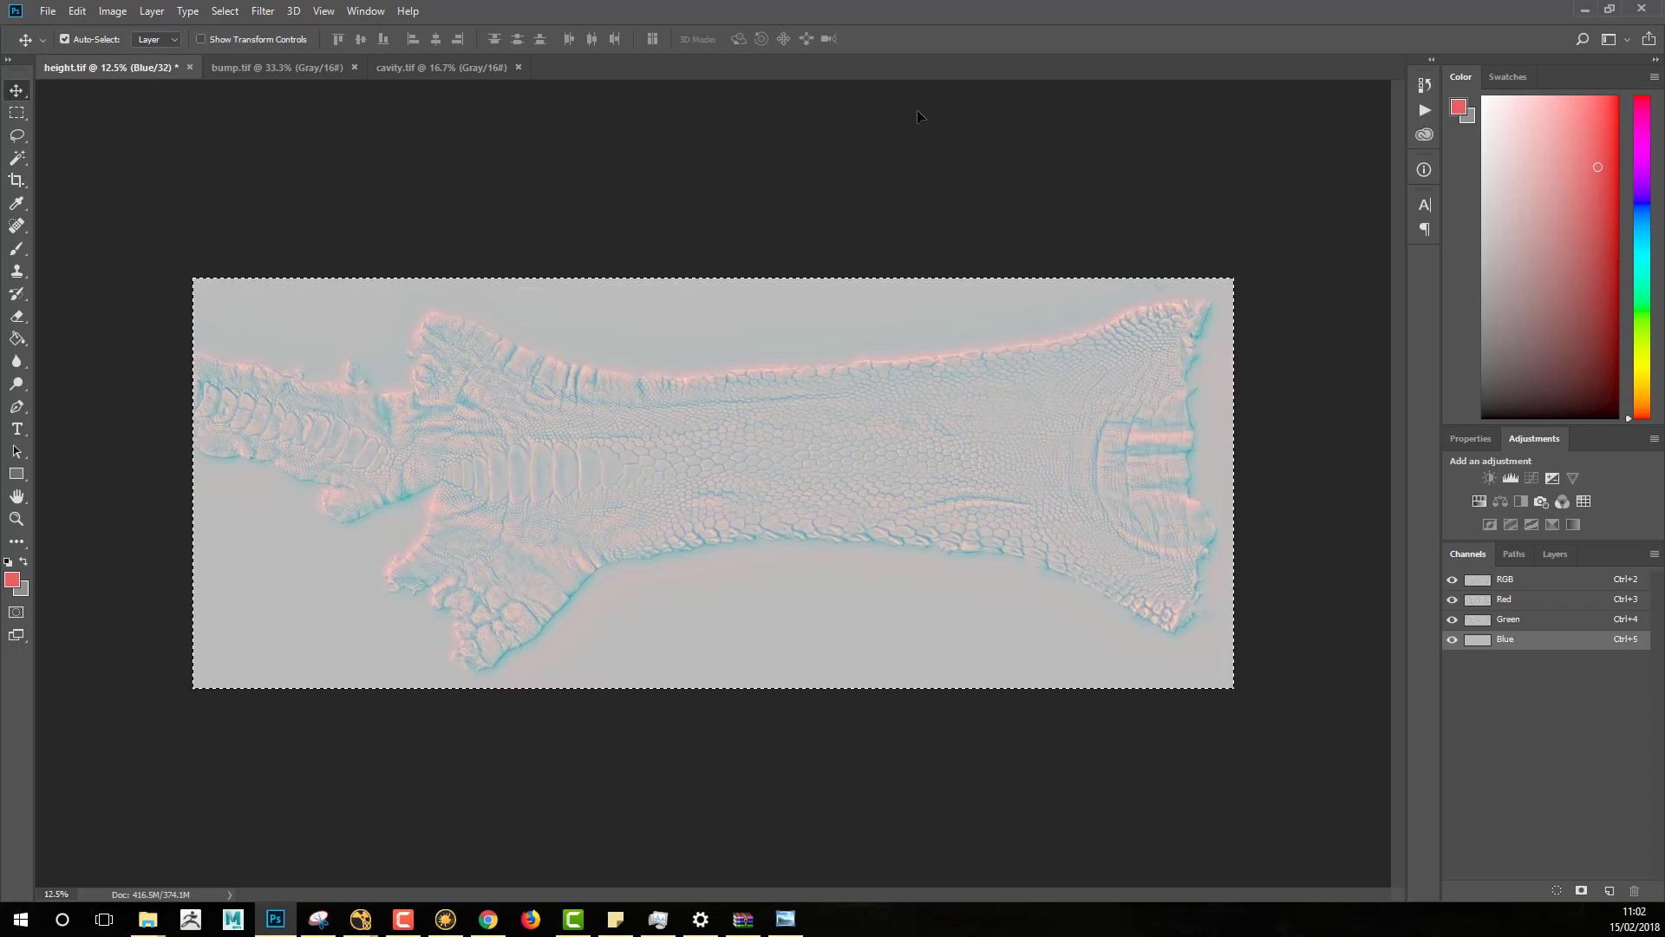
Step: Save the merged image as a new TIFF named OstrichFeet_allInOne_02.tif in the packingUpXYZ folder
{"action": "key", "text": "ctrl+shift+s"}
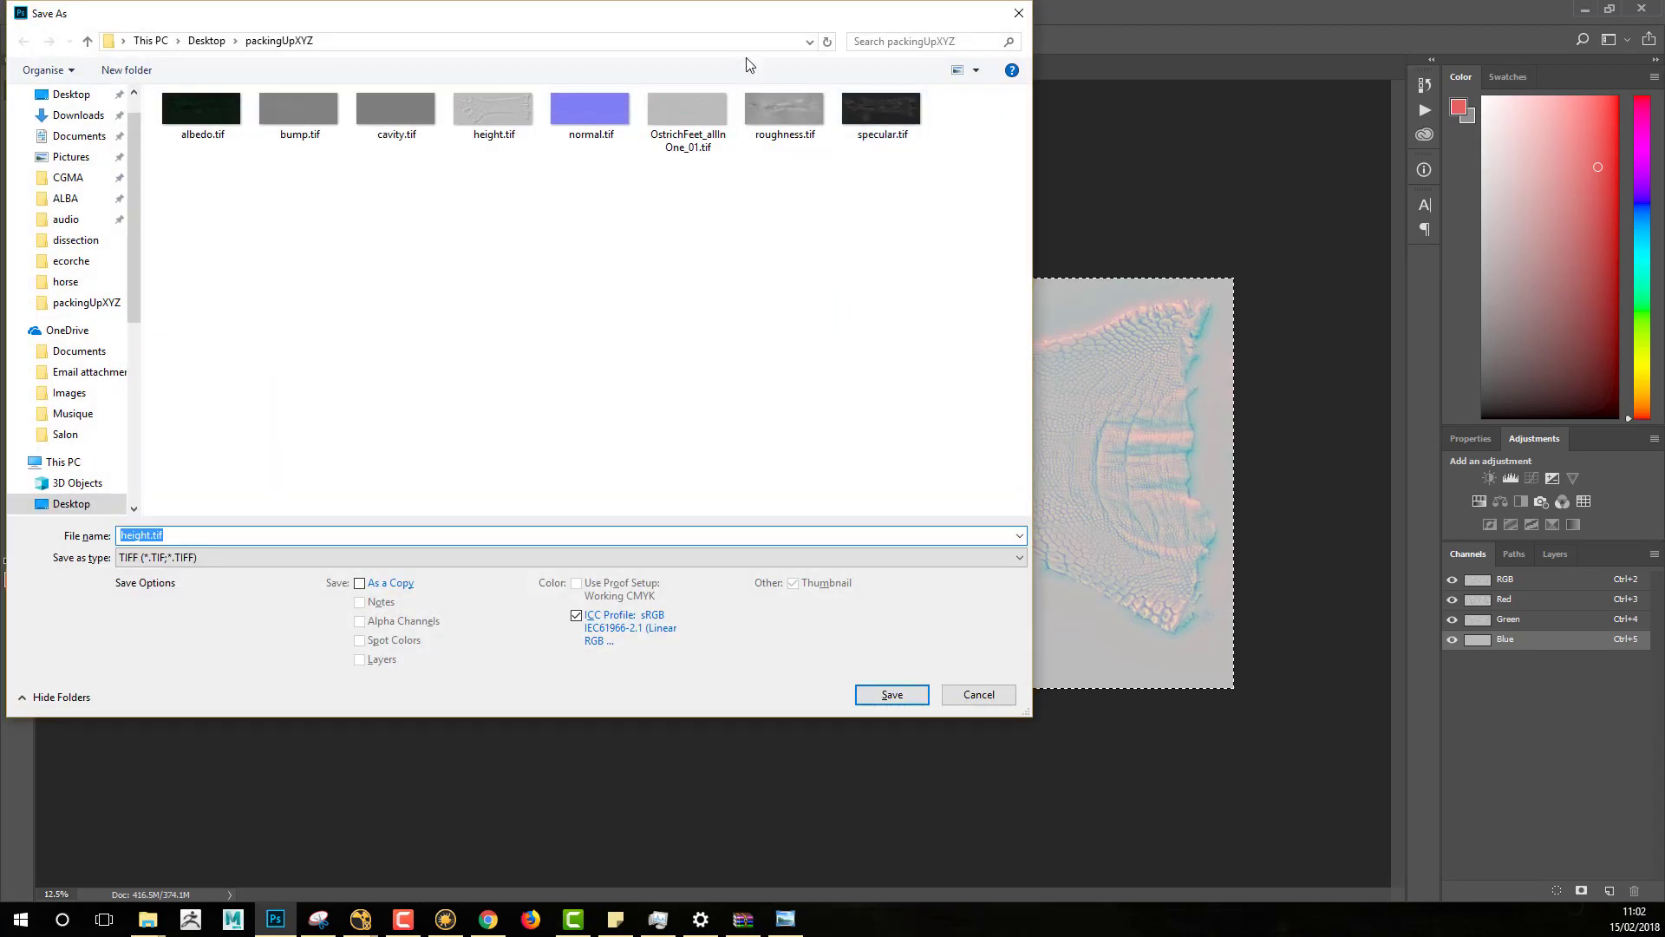
{"action": "left_click_drag", "start_coordinate": [694, 22], "coordinate": [895, 124]}
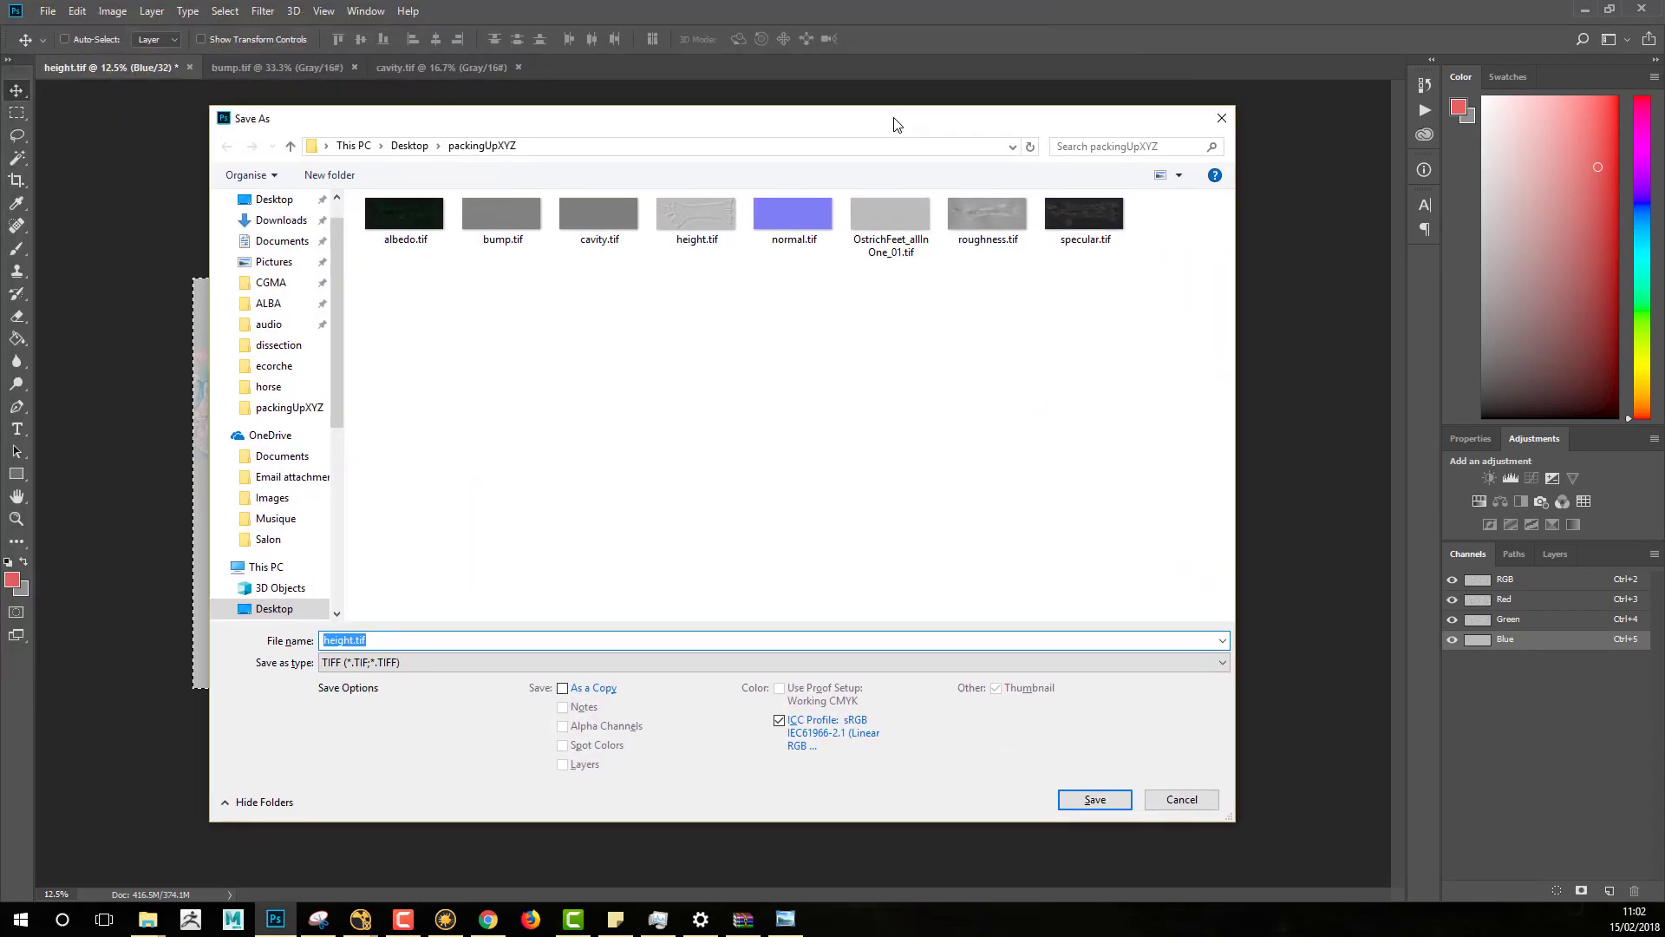
{"action": "left_click", "coordinate": [894, 225]}
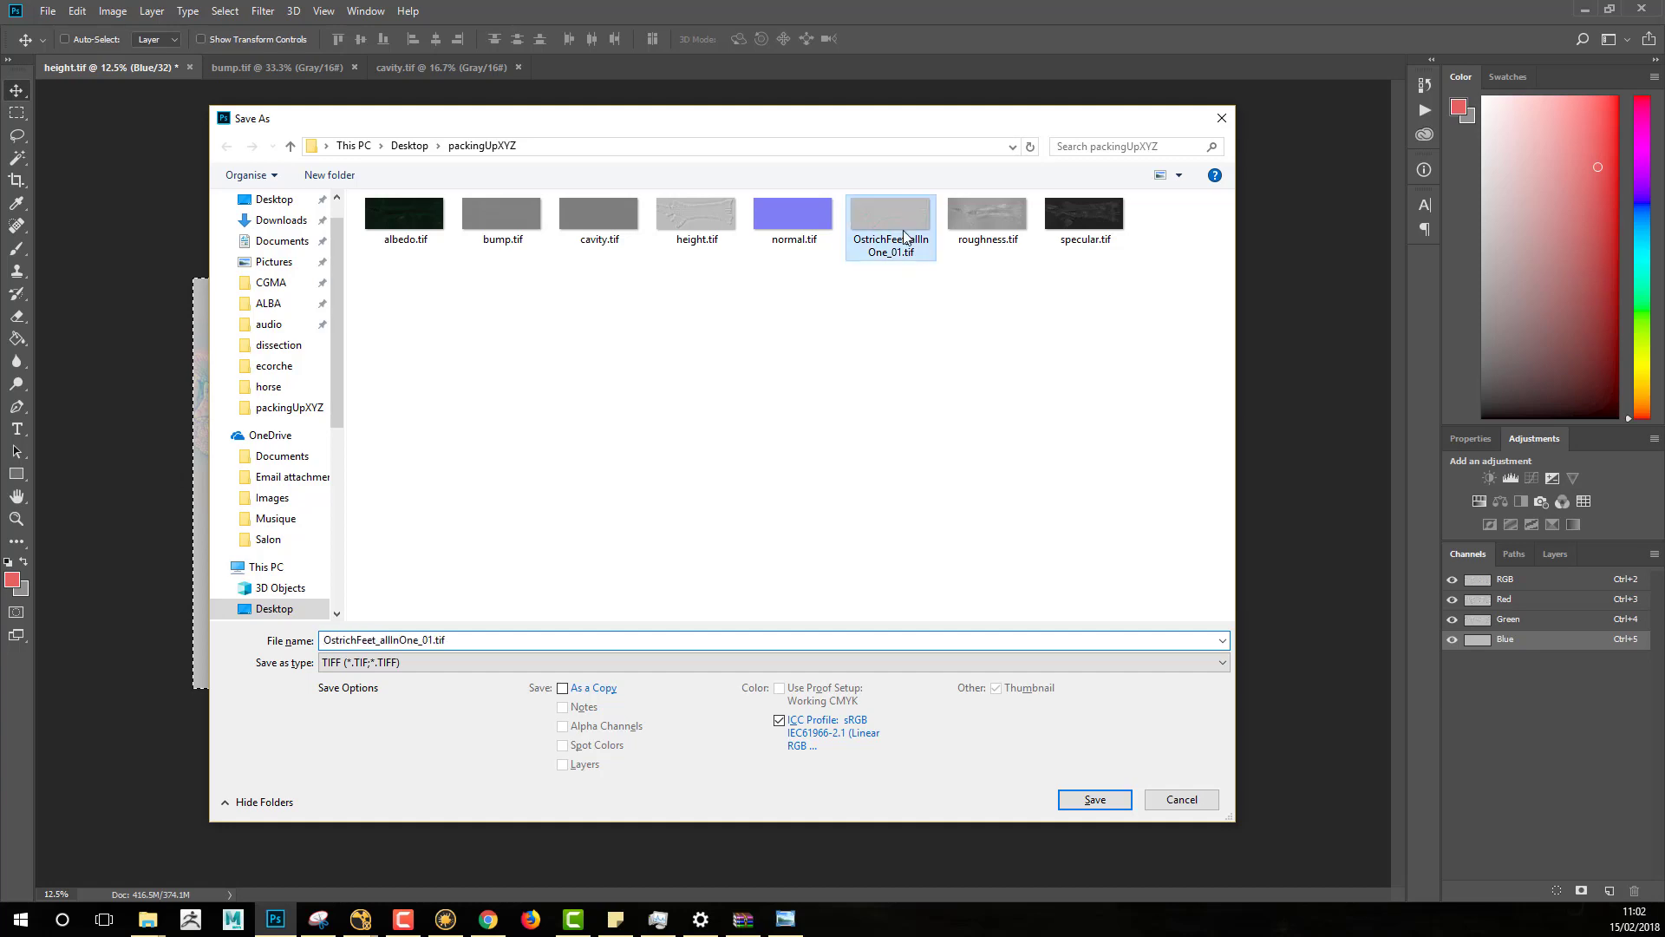
{"action": "left_click", "coordinate": [432, 641]}
{"action": "left_click", "coordinate": [431, 641]}
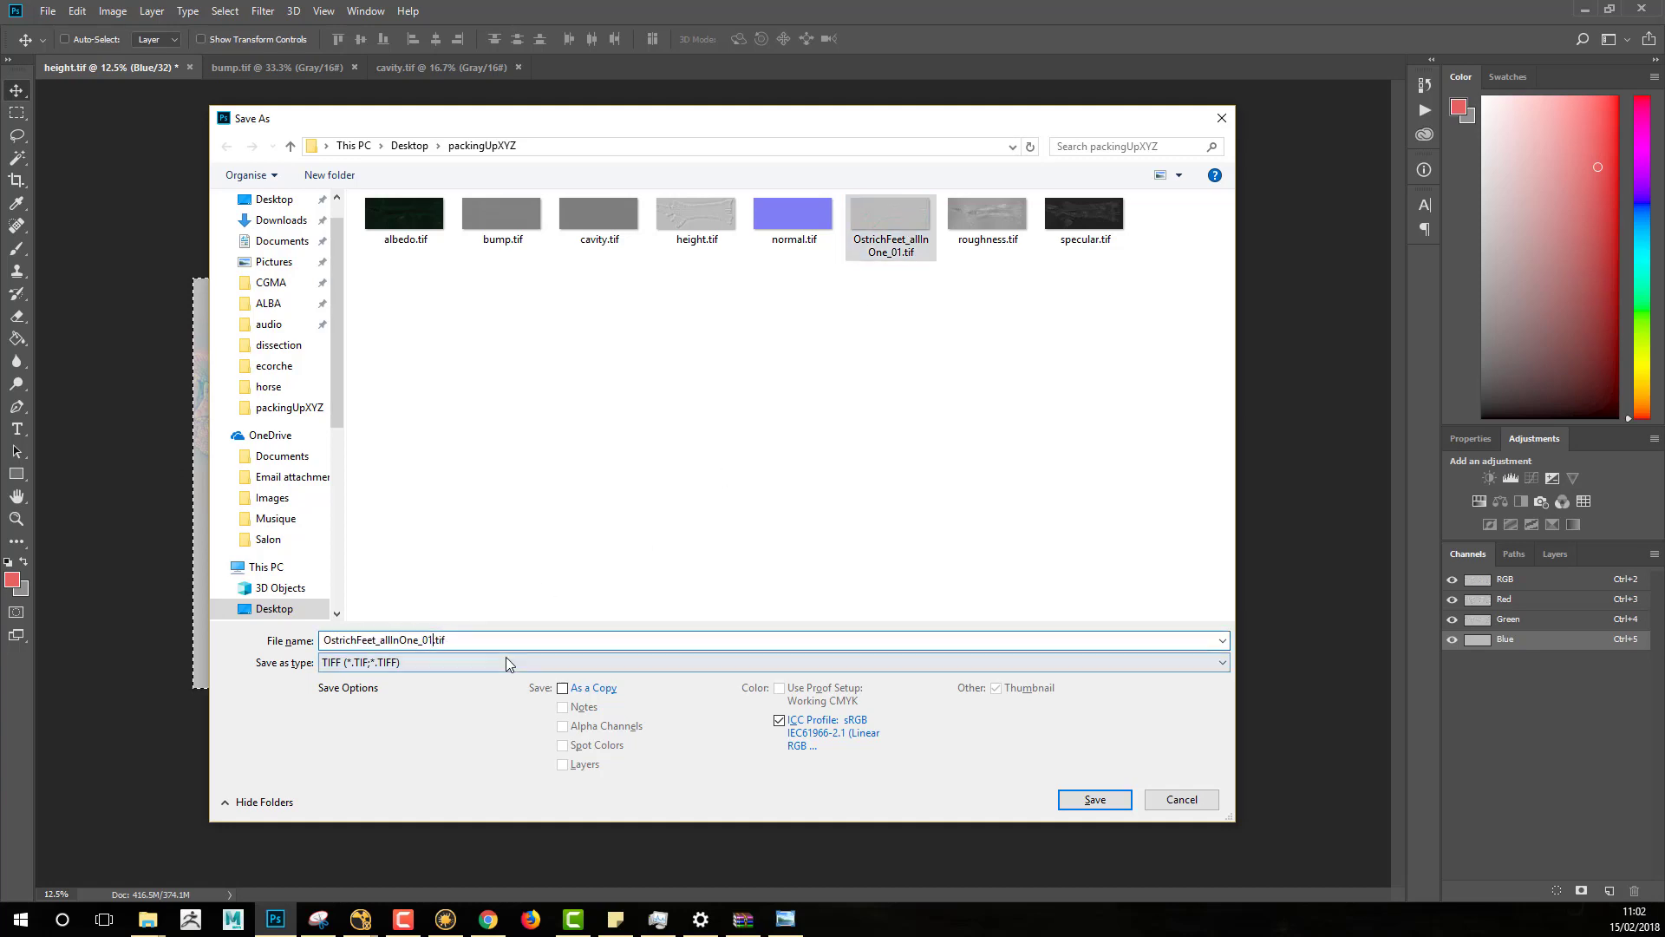
{"action": "key", "text": "BackSpace"}
{"action": "type", "text": "2"}
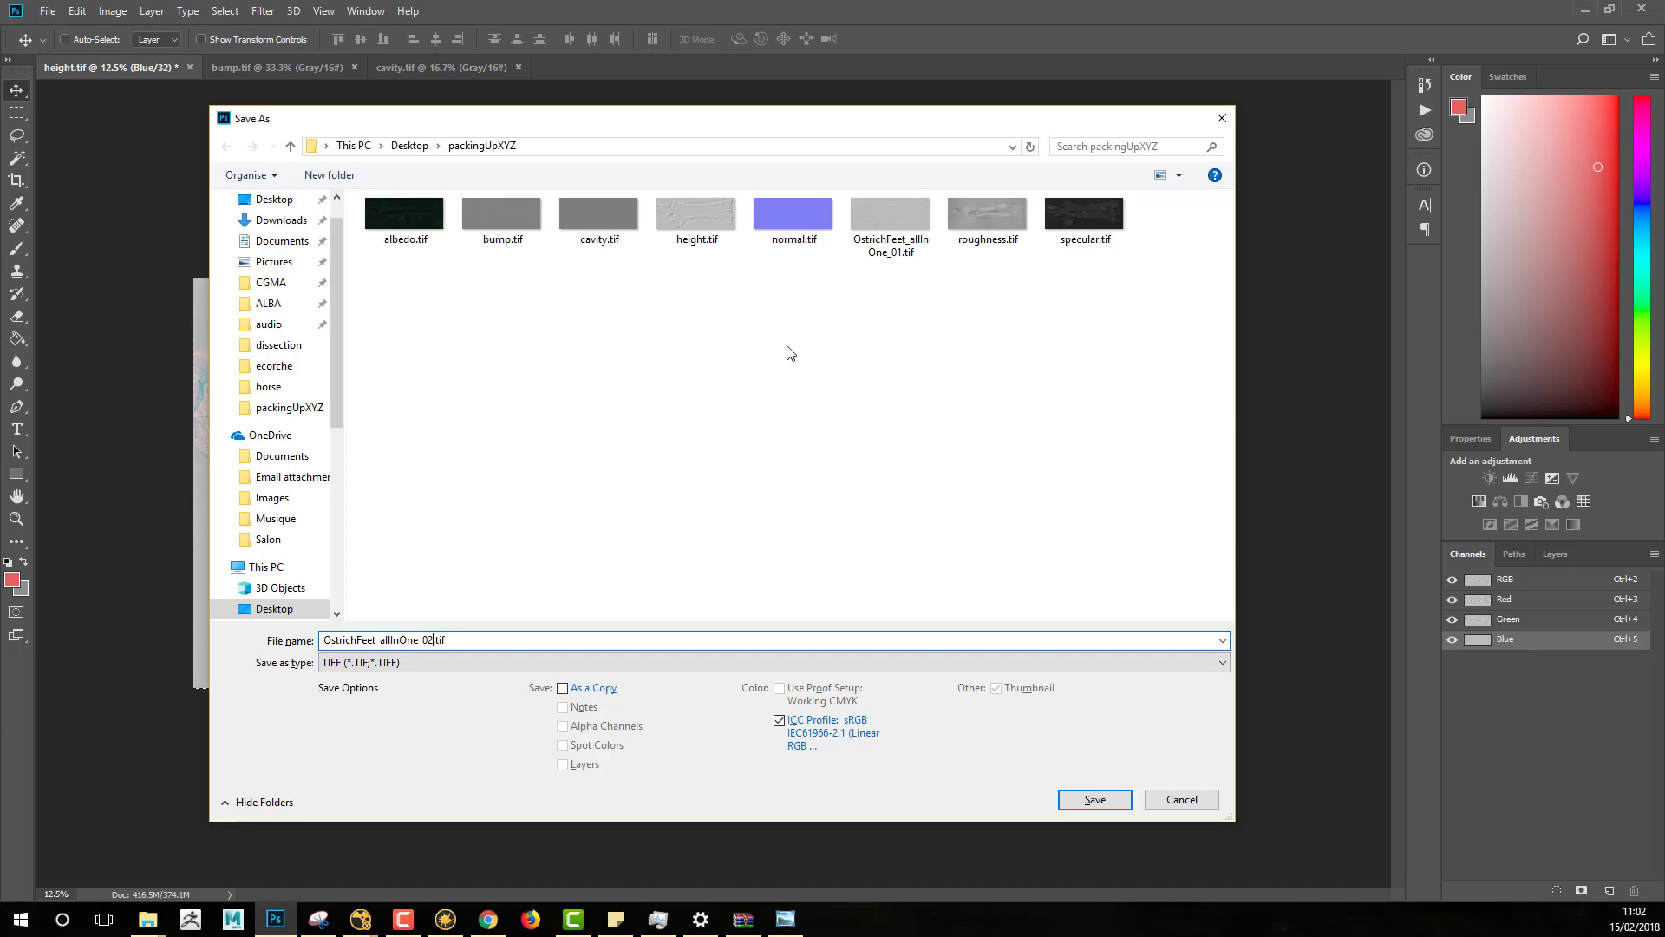
{"action": "left_click", "coordinate": [1096, 799]}
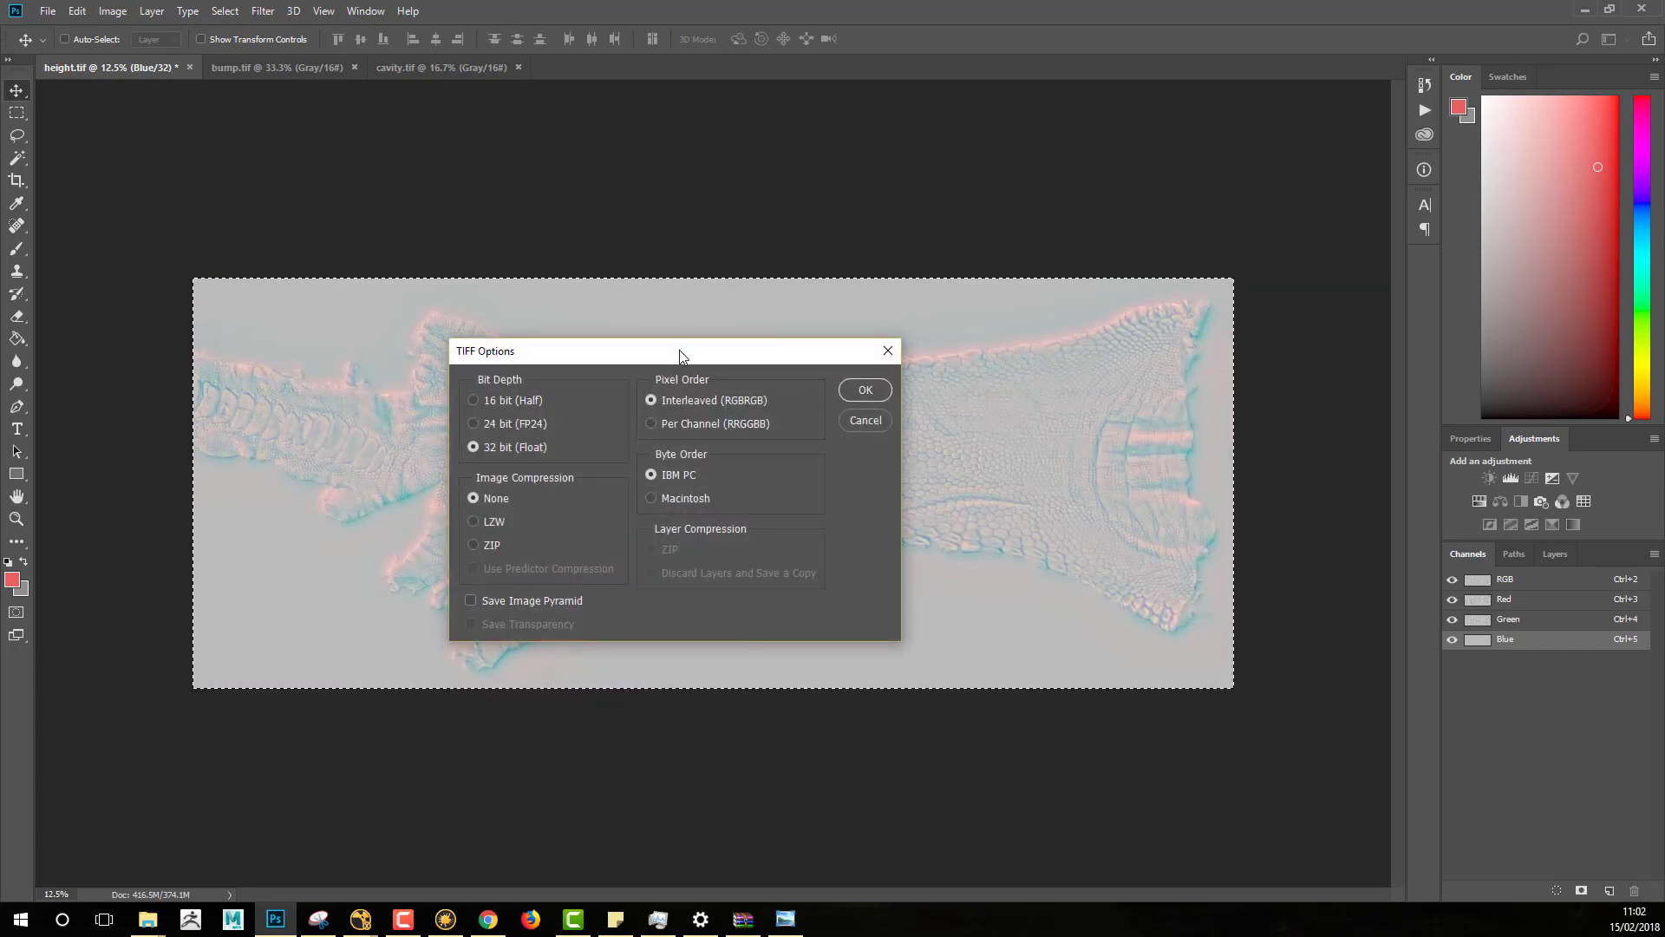
Step: Choose LZW image compression with the 32 bit (Float) depth kept, and accept the TIFF options
{"action": "left_click_drag", "start_coordinate": [681, 355], "coordinate": [808, 328]}
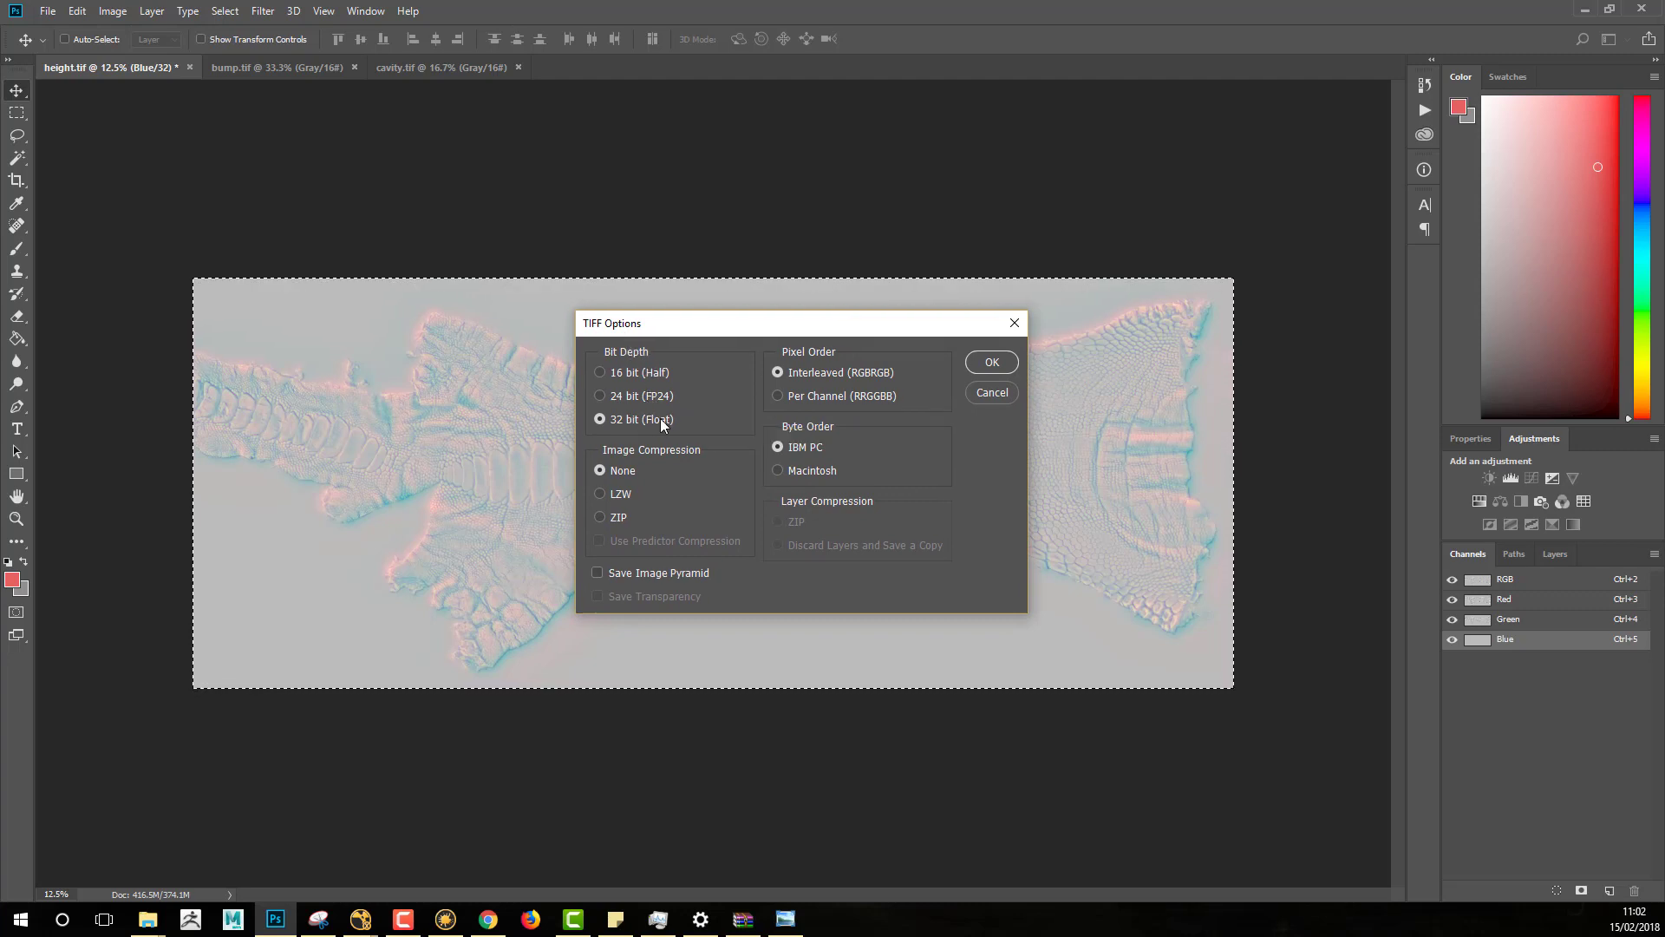
{"action": "left_click", "coordinate": [599, 518]}
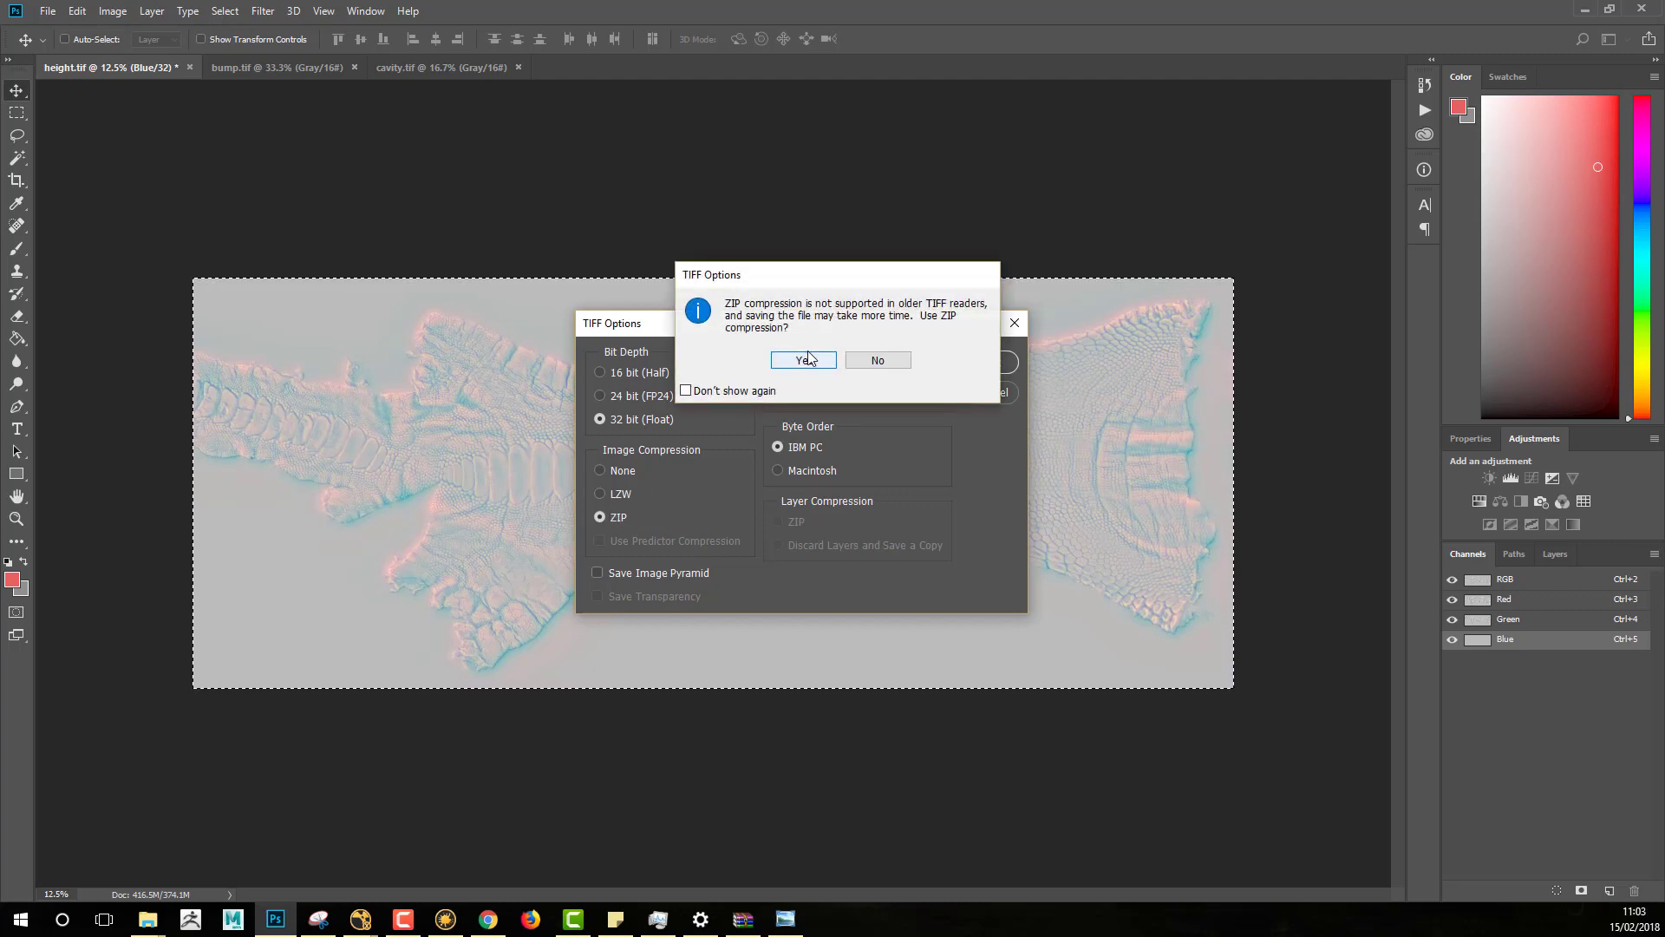
{"action": "left_click", "coordinate": [804, 359]}
{"action": "left_click", "coordinate": [624, 492]}
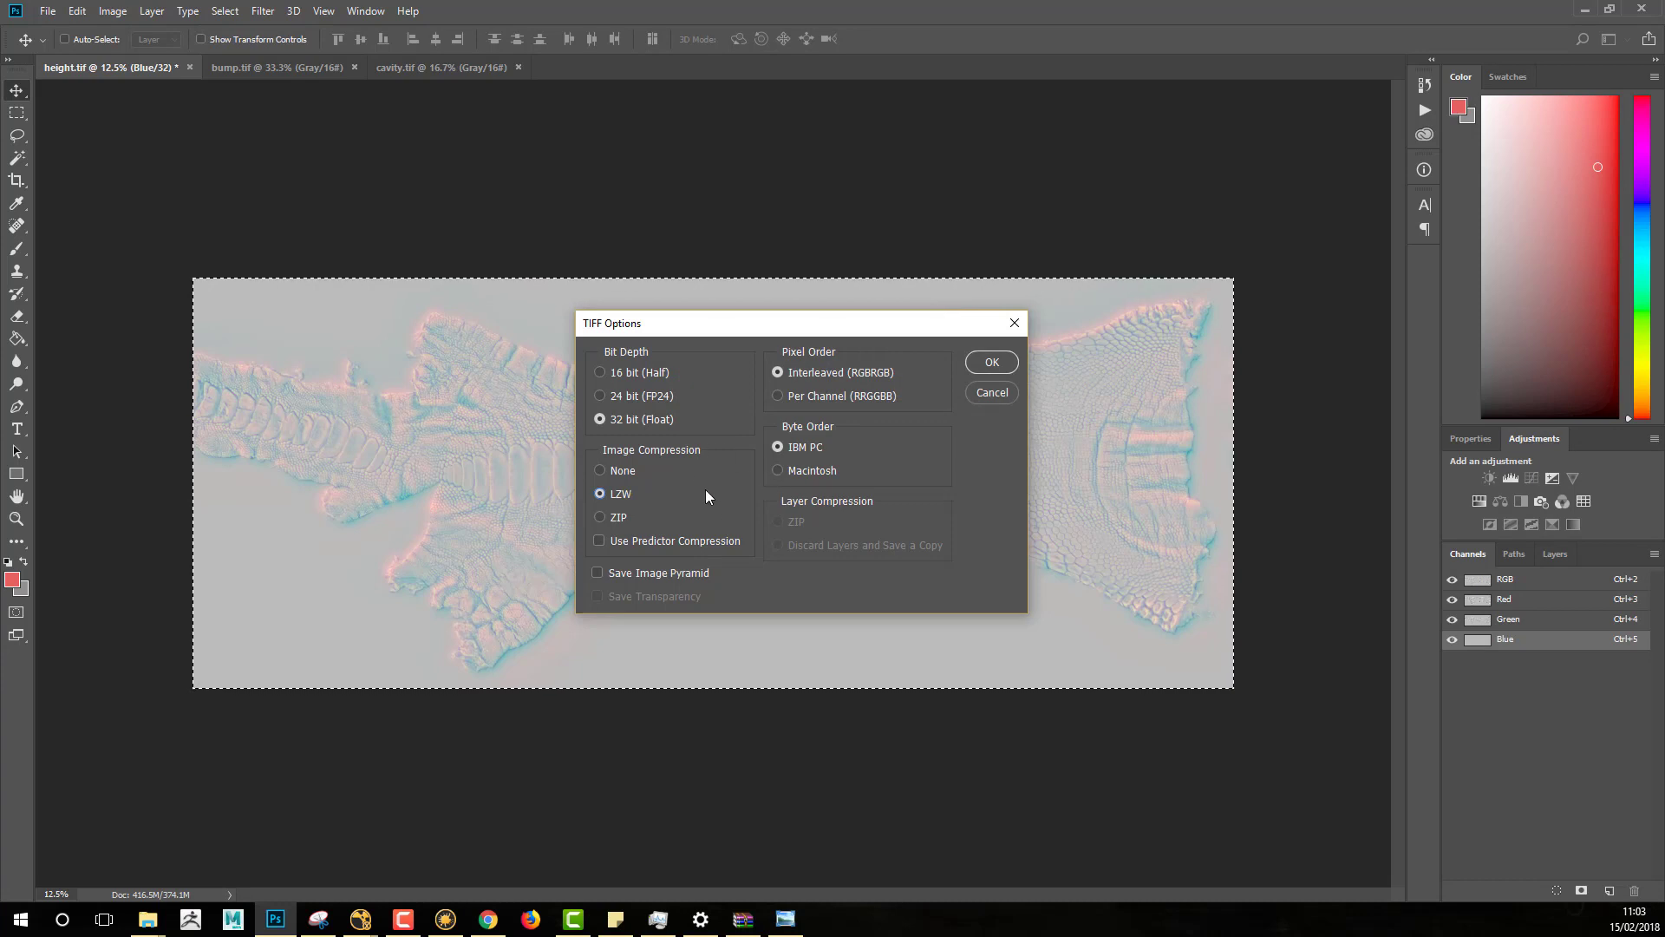
{"action": "left_click", "coordinate": [996, 361]}
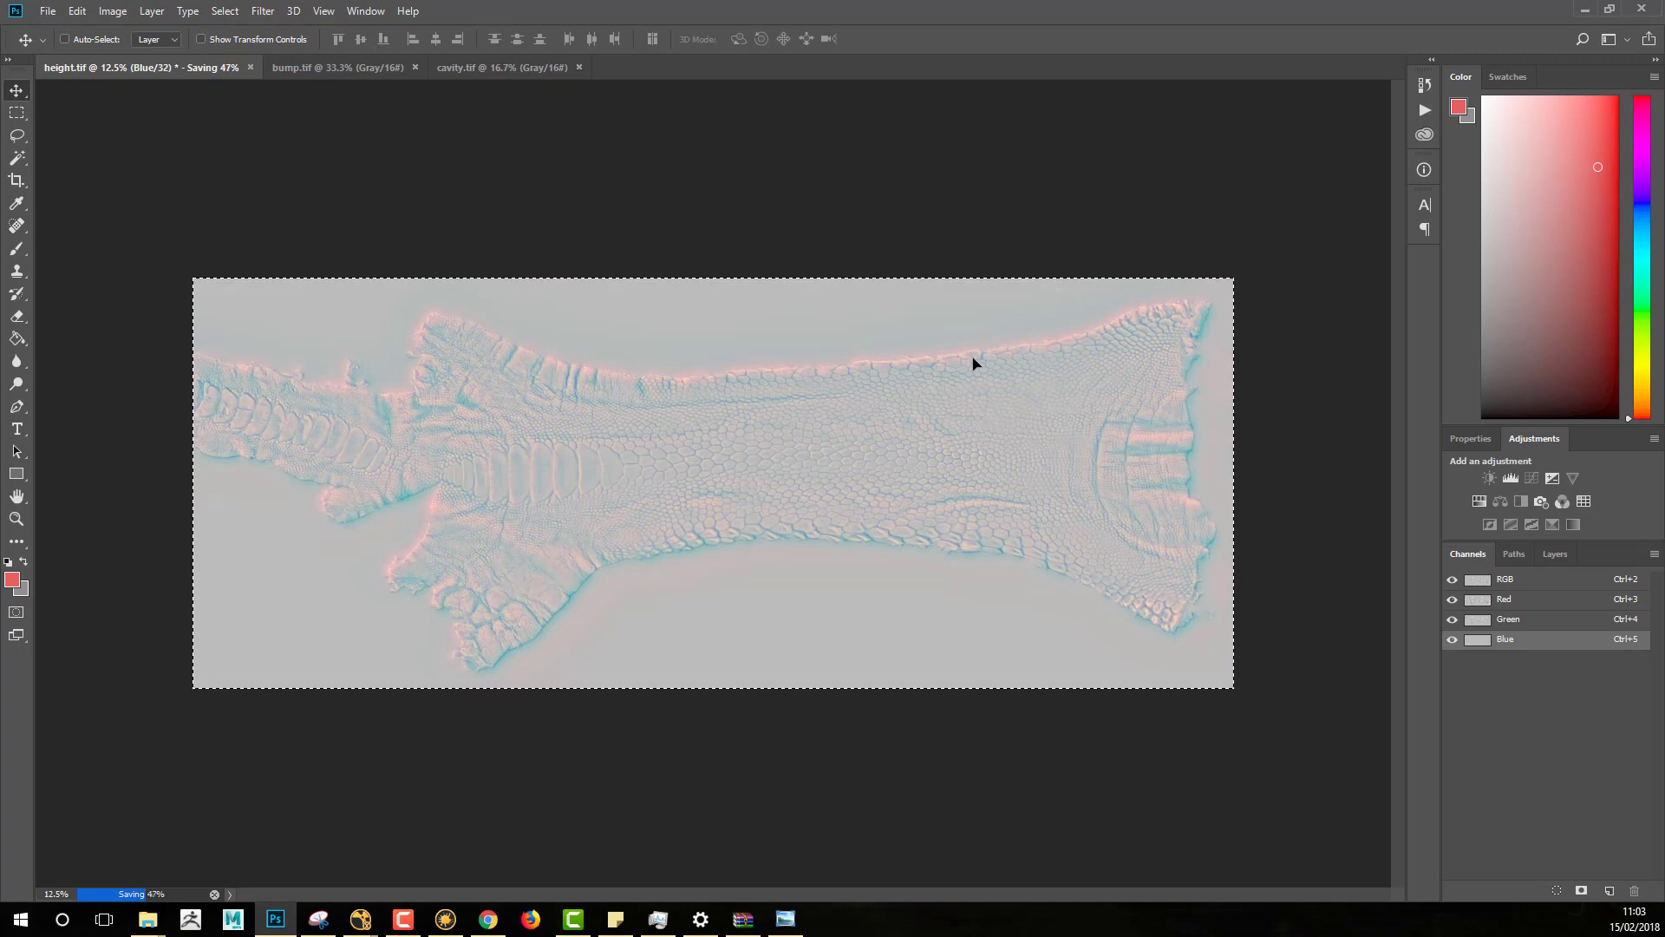
Step: Switch to File Explorer and check the packingUpXYZ folder for the saved OstrichFeet_allInOne_02.tif
{"action": "mouse_move", "coordinate": [151, 925]}
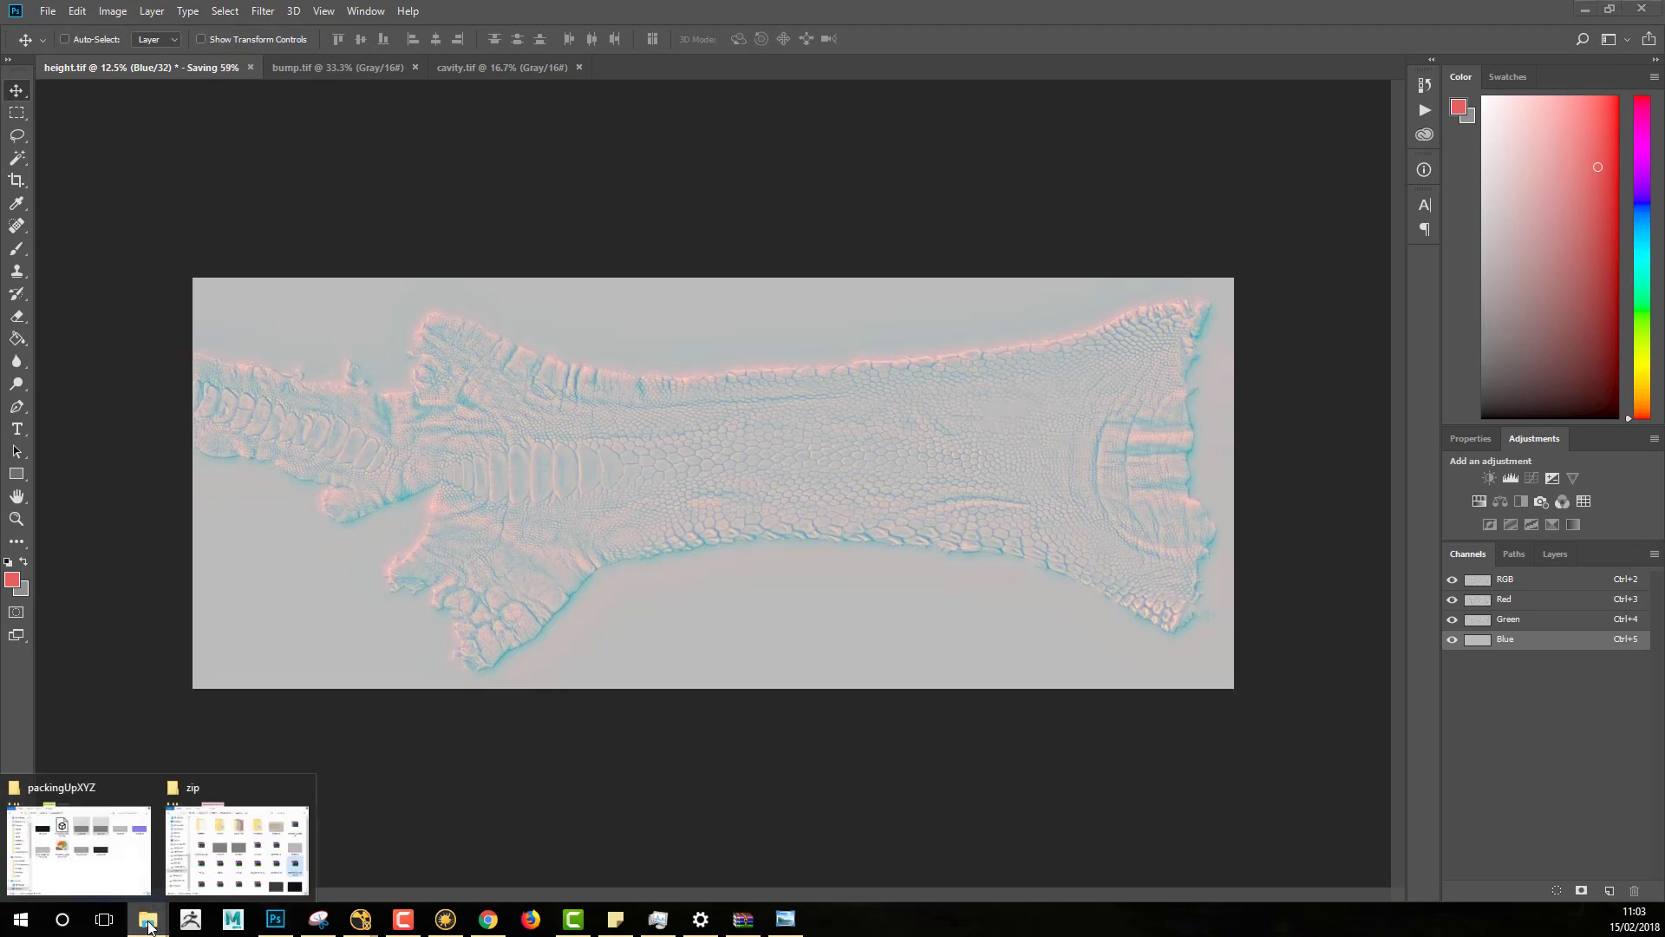
{"action": "left_click", "coordinate": [93, 852]}
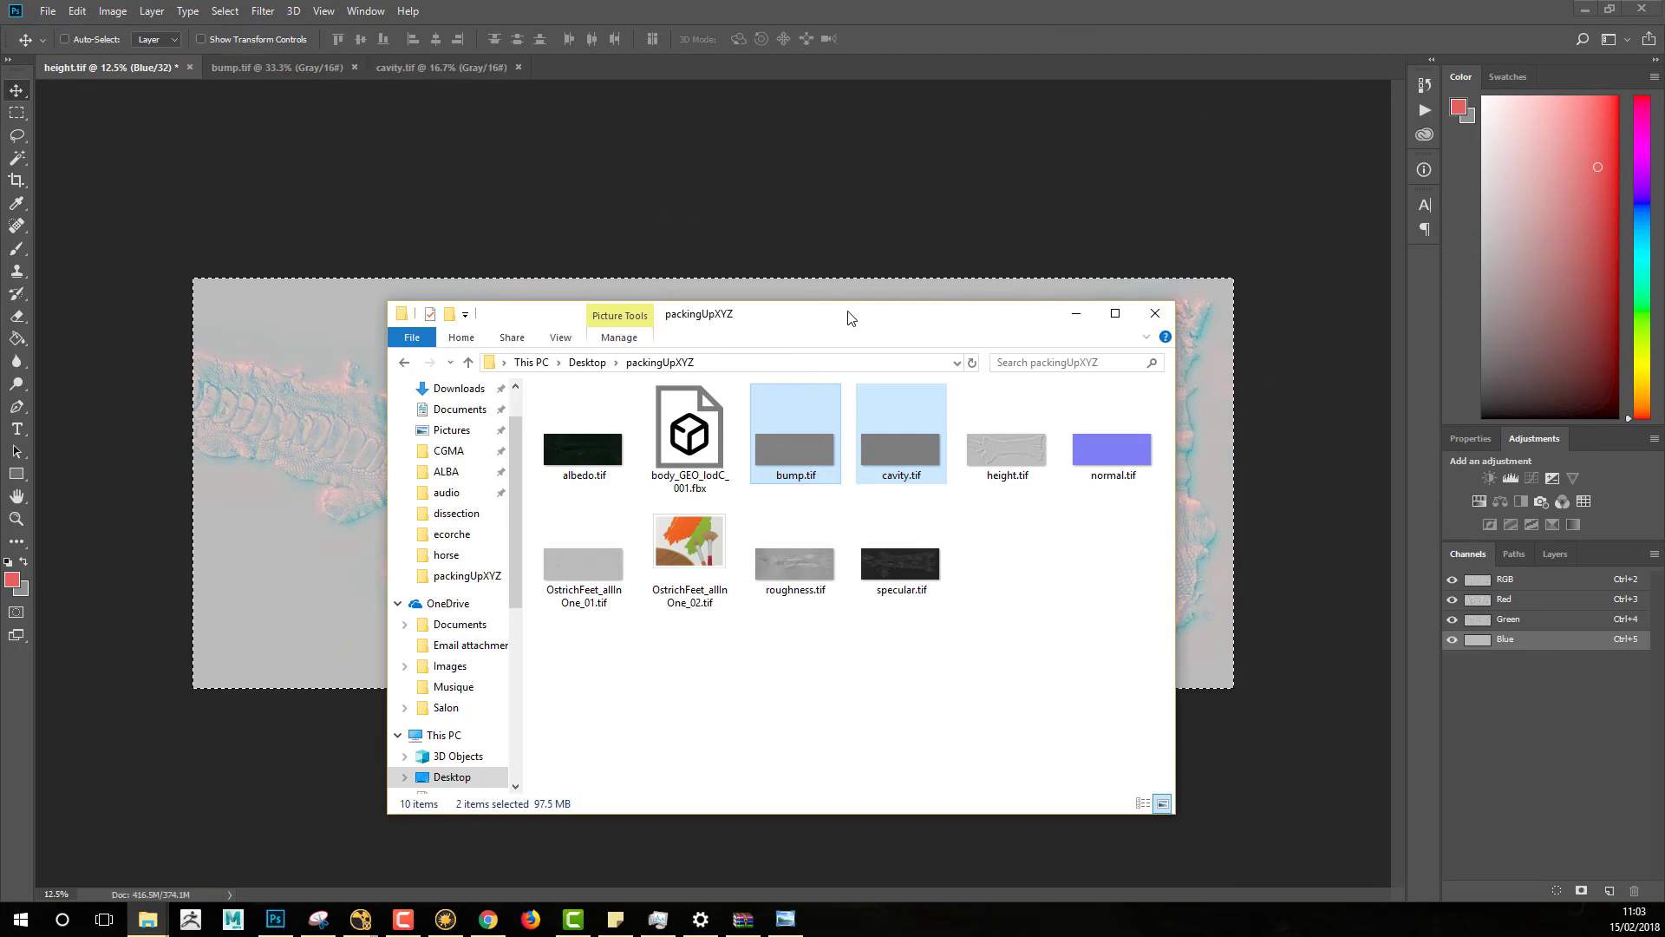
{"action": "left_click_drag", "start_coordinate": [848, 318], "coordinate": [984, 254]}
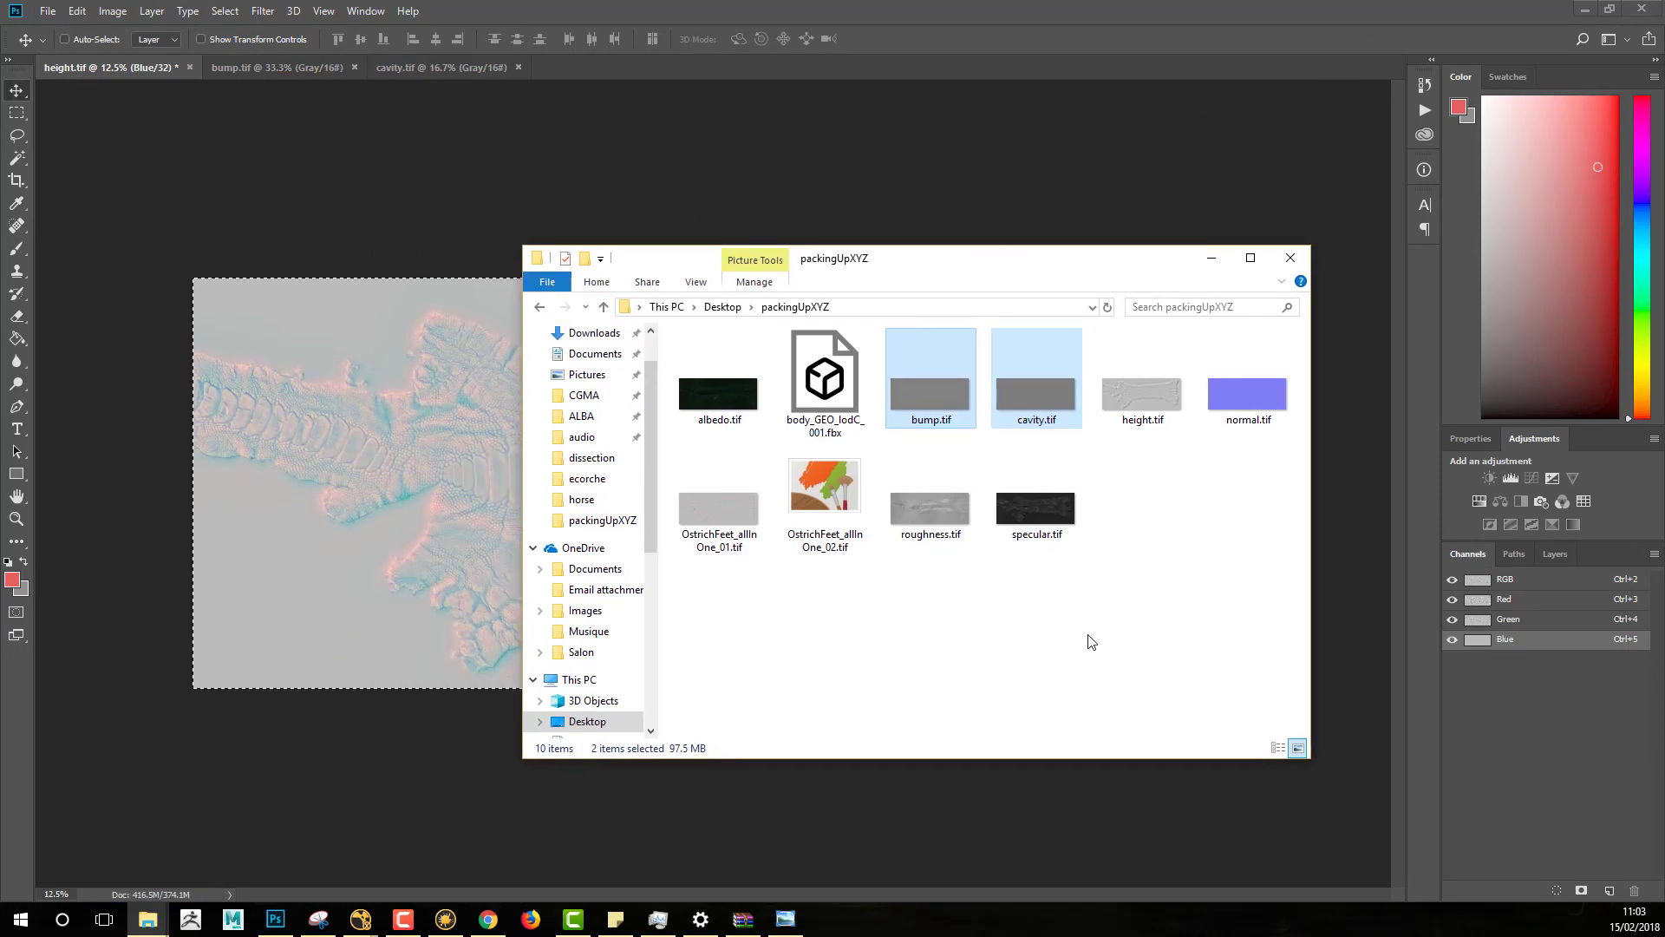
Step: Refresh the packingUpXYZ folder, then compare OstrichFeet_allInOne_01.tif with OstrichFeet_allInOne_02.tif in the photo viewer
{"action": "left_click", "coordinate": [1091, 633]}
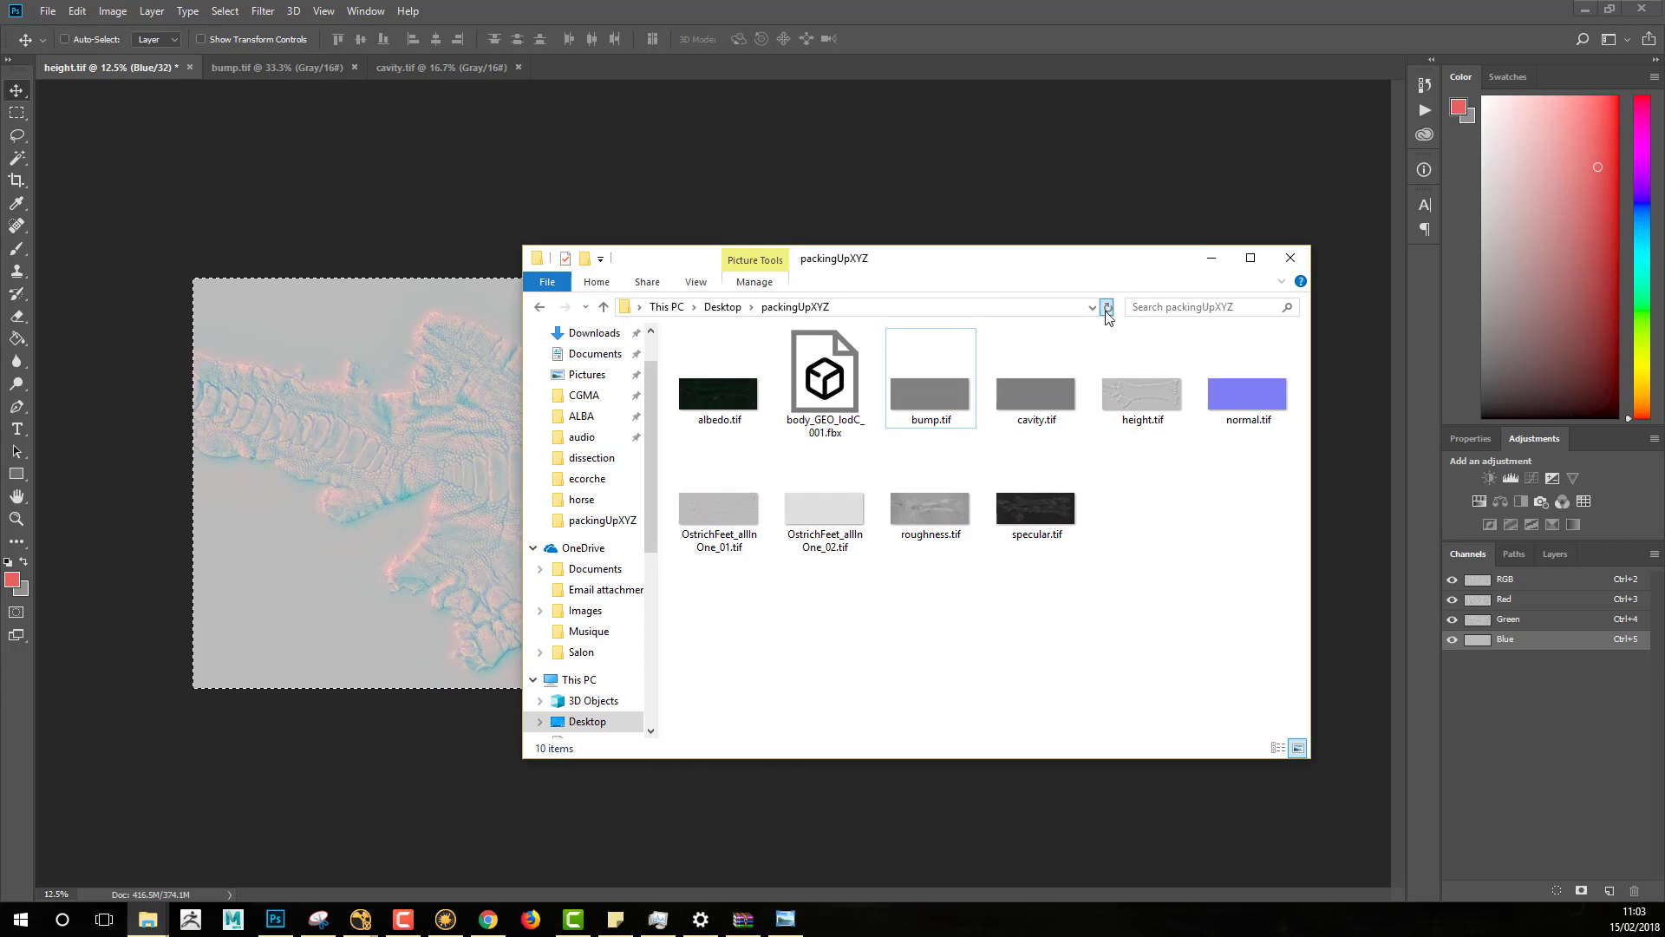
{"action": "left_click", "coordinate": [718, 484]}
{"action": "double_click", "coordinate": [718, 483]}
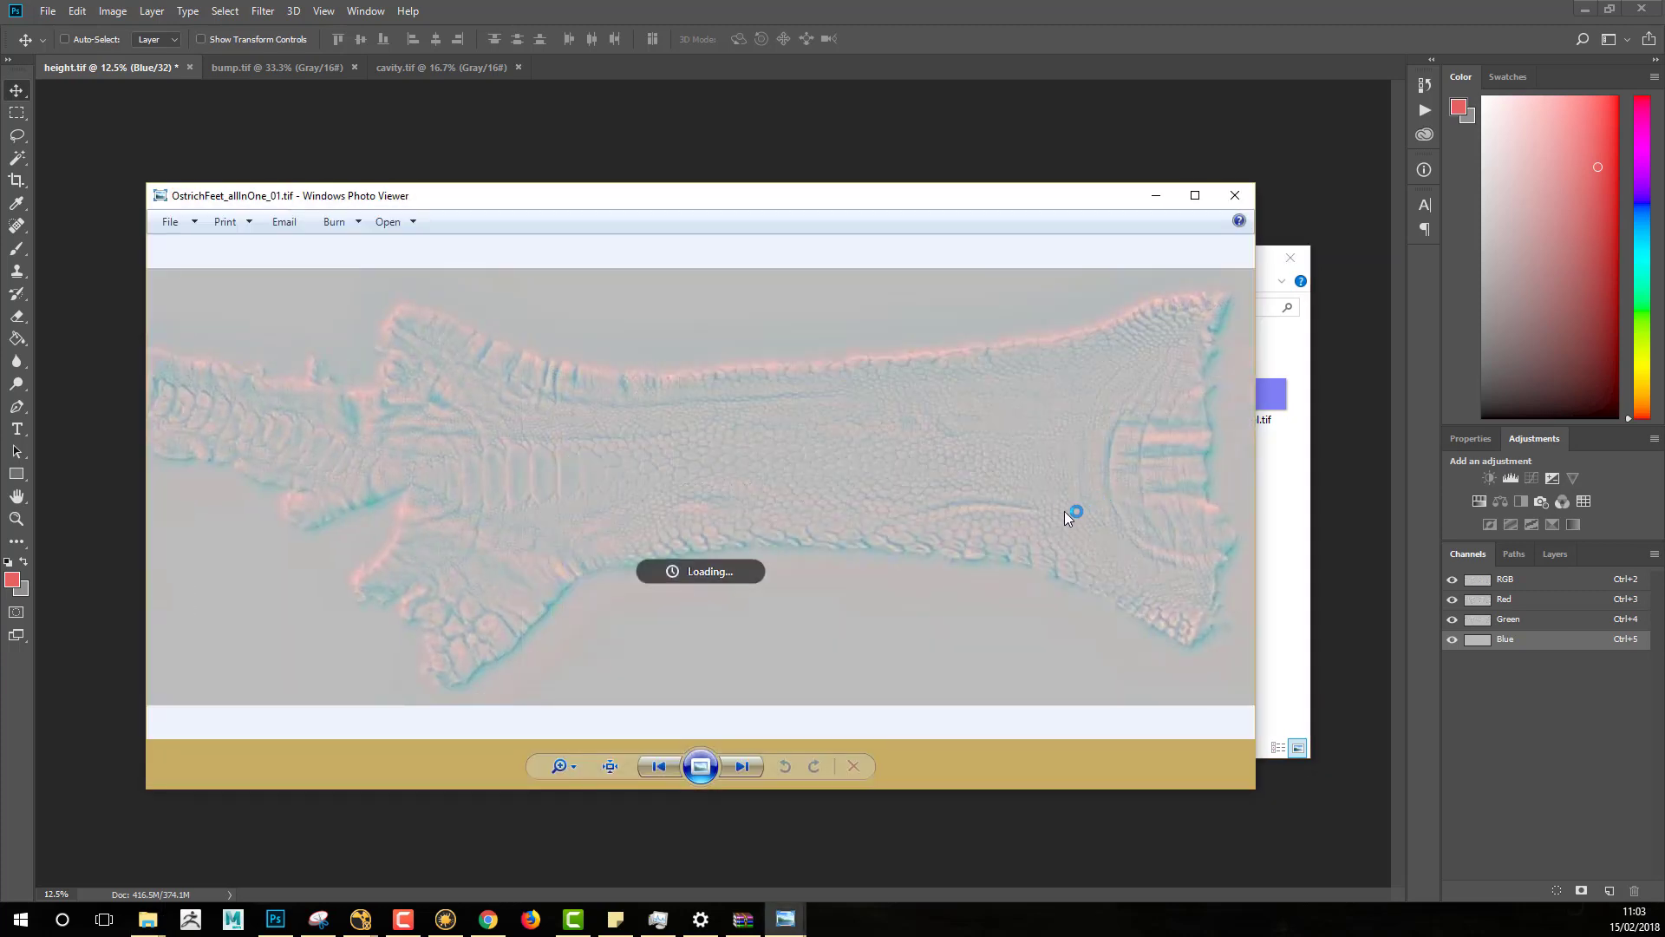
{"action": "key", "text": "Right"}
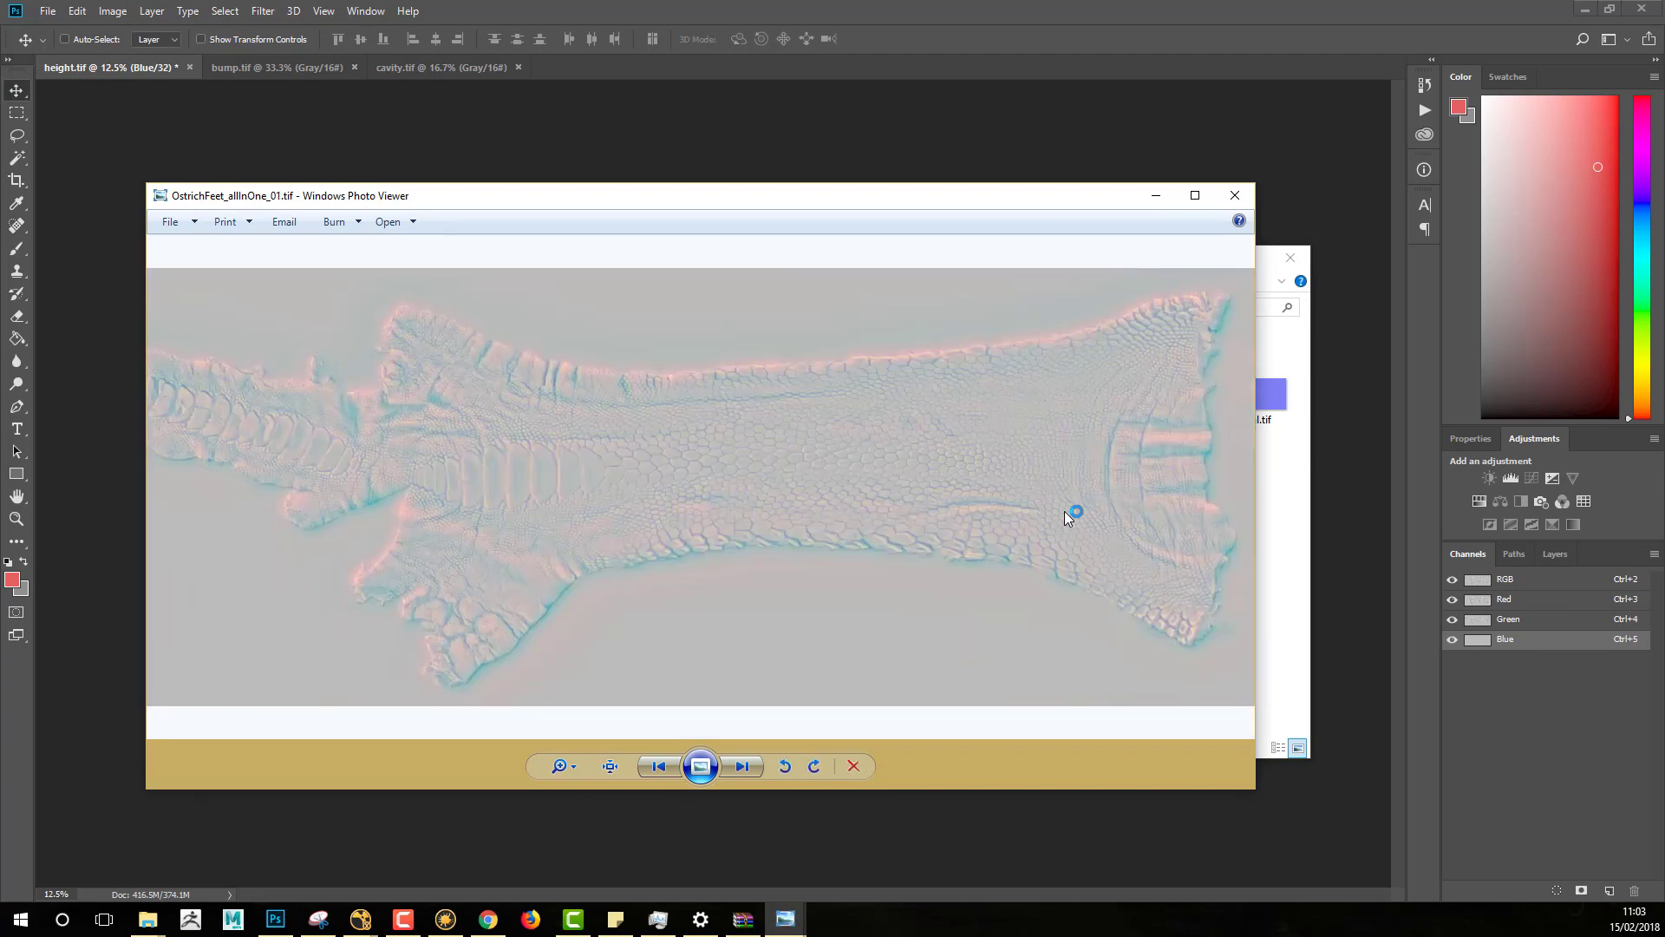
{"action": "key", "text": "Left"}
{"action": "key", "text": "Right"}
{"action": "left_click_drag", "start_coordinate": [829, 197], "coordinate": [910, 214]}
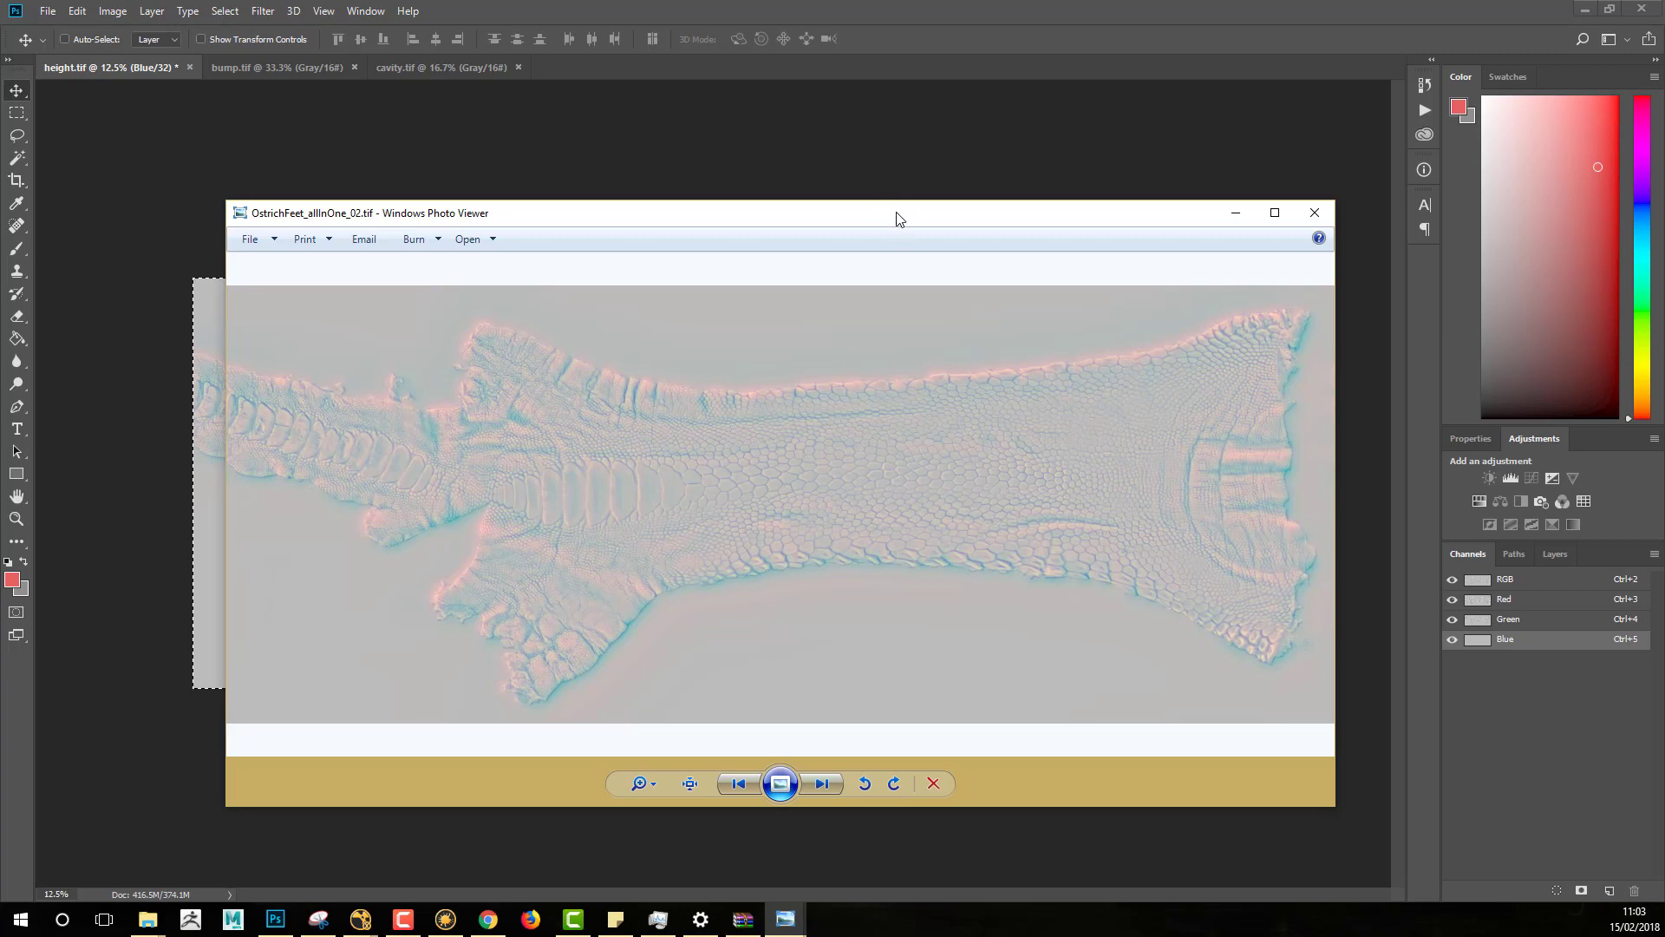
{"action": "left_click_drag", "start_coordinate": [896, 219], "coordinate": [809, 196]}
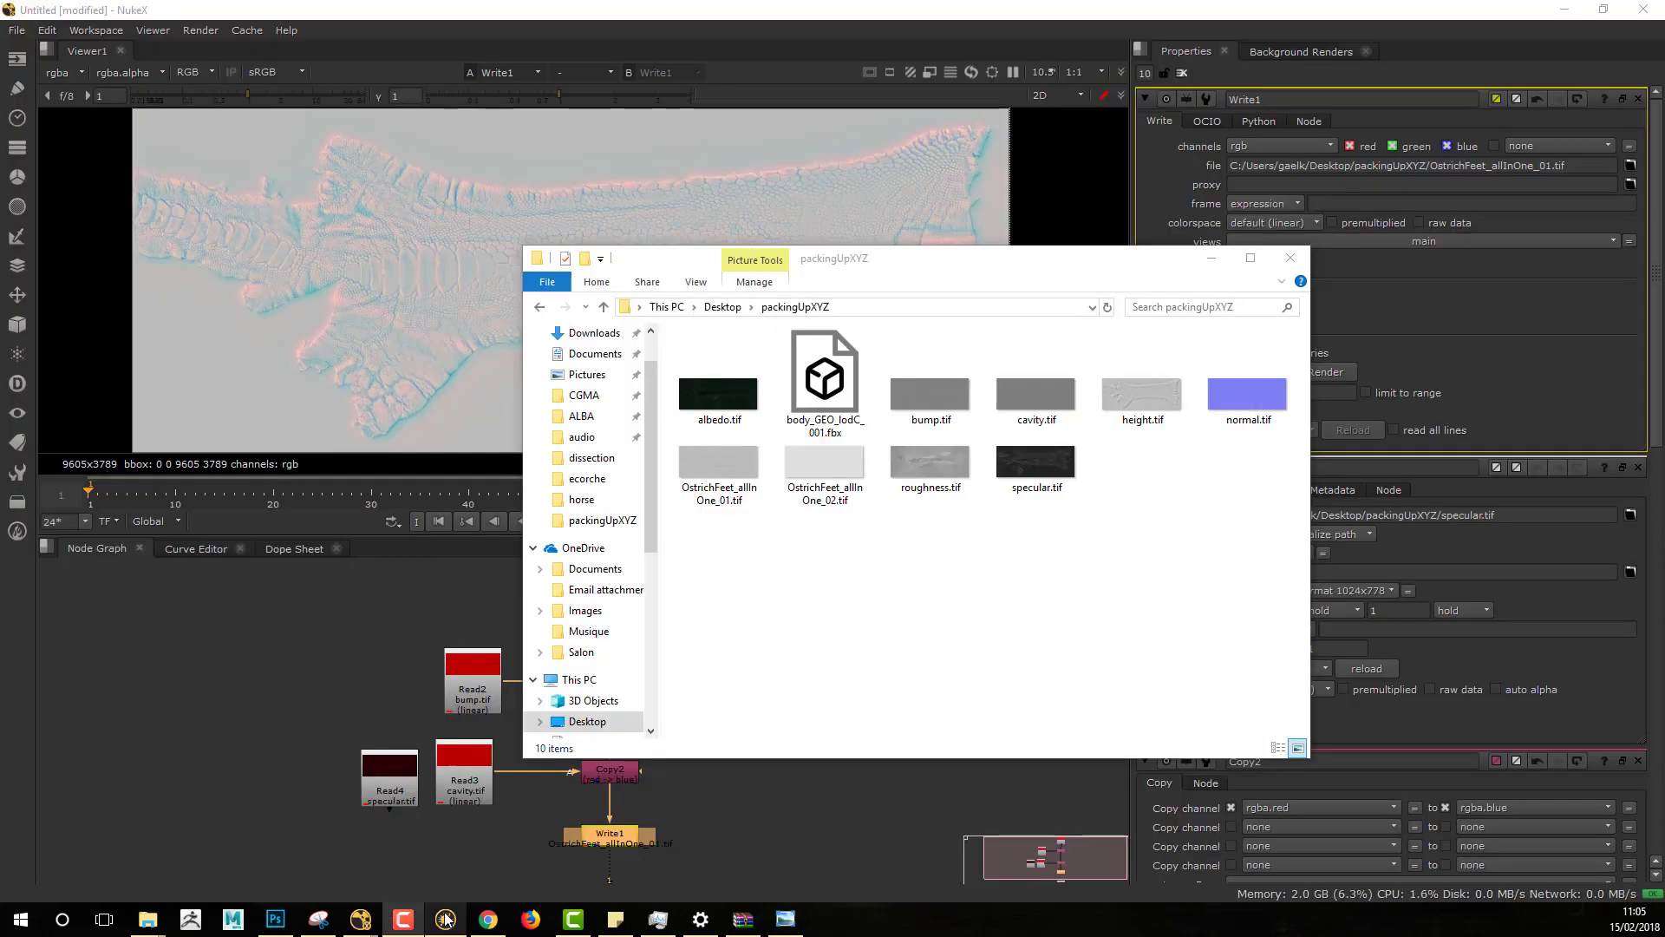
Step: Switch to Mari, widen the viewport and examine the dragon's legs and feet up close and from several angles
{"action": "left_click", "coordinate": [445, 919]}
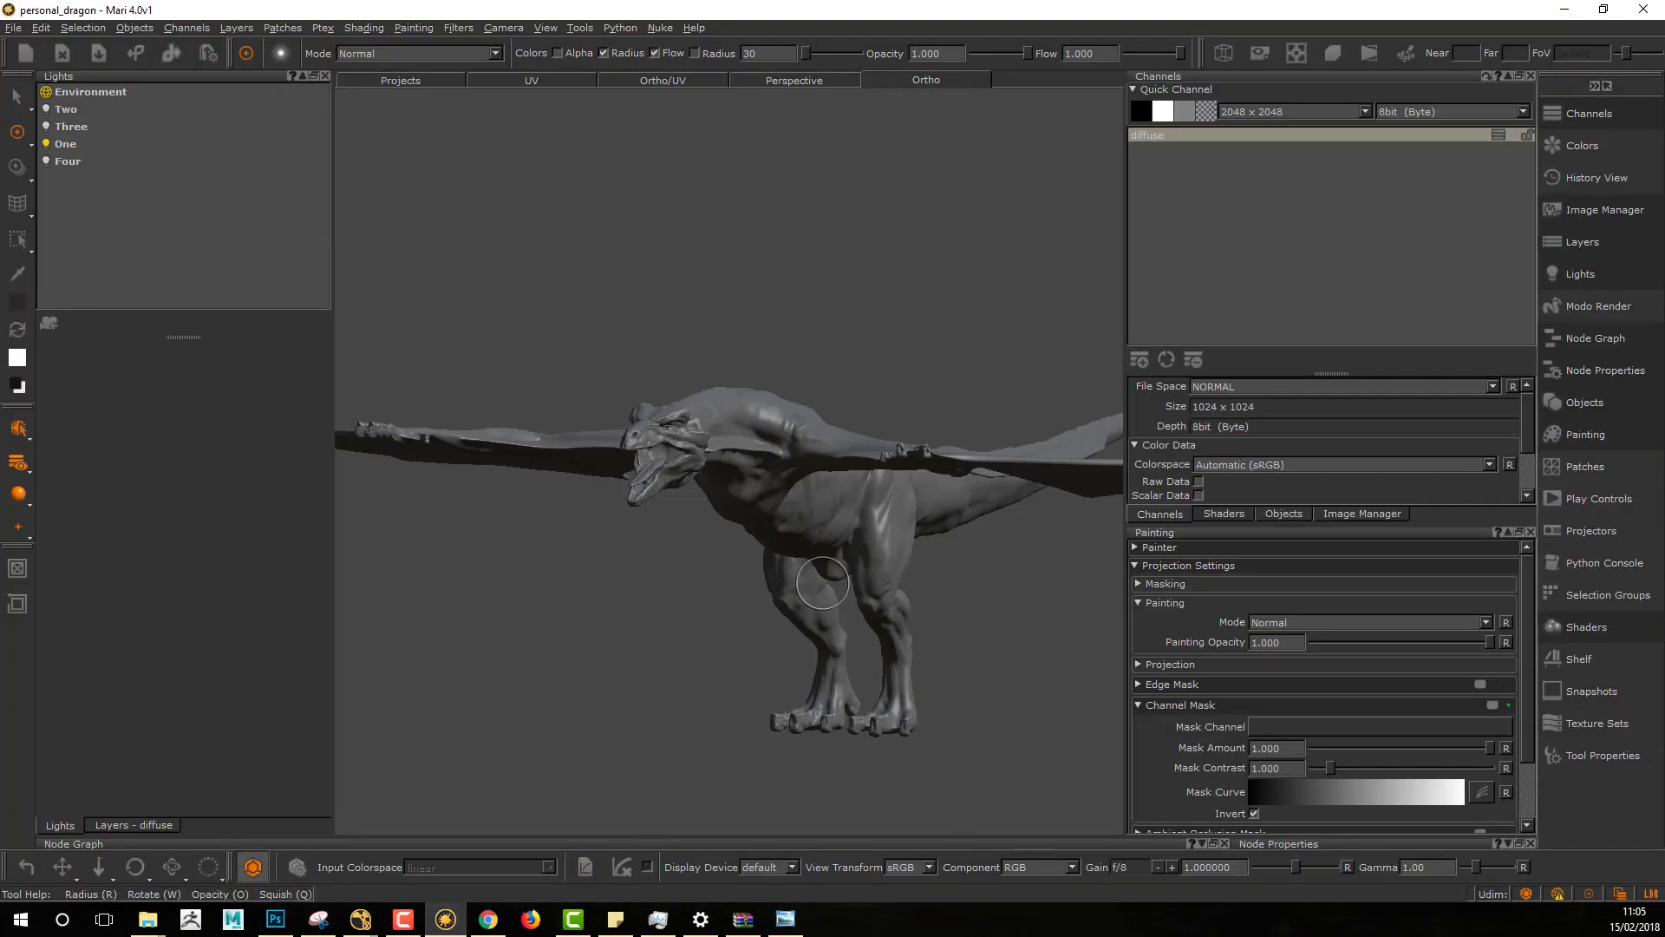
{"action": "middle_click_drag", "start_coordinate": [822, 582], "coordinate": [655, 559], "text": "alt"}
{"action": "right_click_drag", "start_coordinate": [655, 559], "coordinate": [733, 554], "text": "alt"}
{"action": "left_click_drag", "start_coordinate": [733, 553], "coordinate": [906, 548], "text": "alt"}
{"action": "right_click_drag", "start_coordinate": [907, 548], "coordinate": [703, 569], "text": "alt"}
{"action": "left_click_drag", "start_coordinate": [702, 569], "coordinate": [871, 676], "text": "alt"}
{"action": "middle_click_drag", "start_coordinate": [871, 677], "coordinate": [725, 491], "text": "alt"}
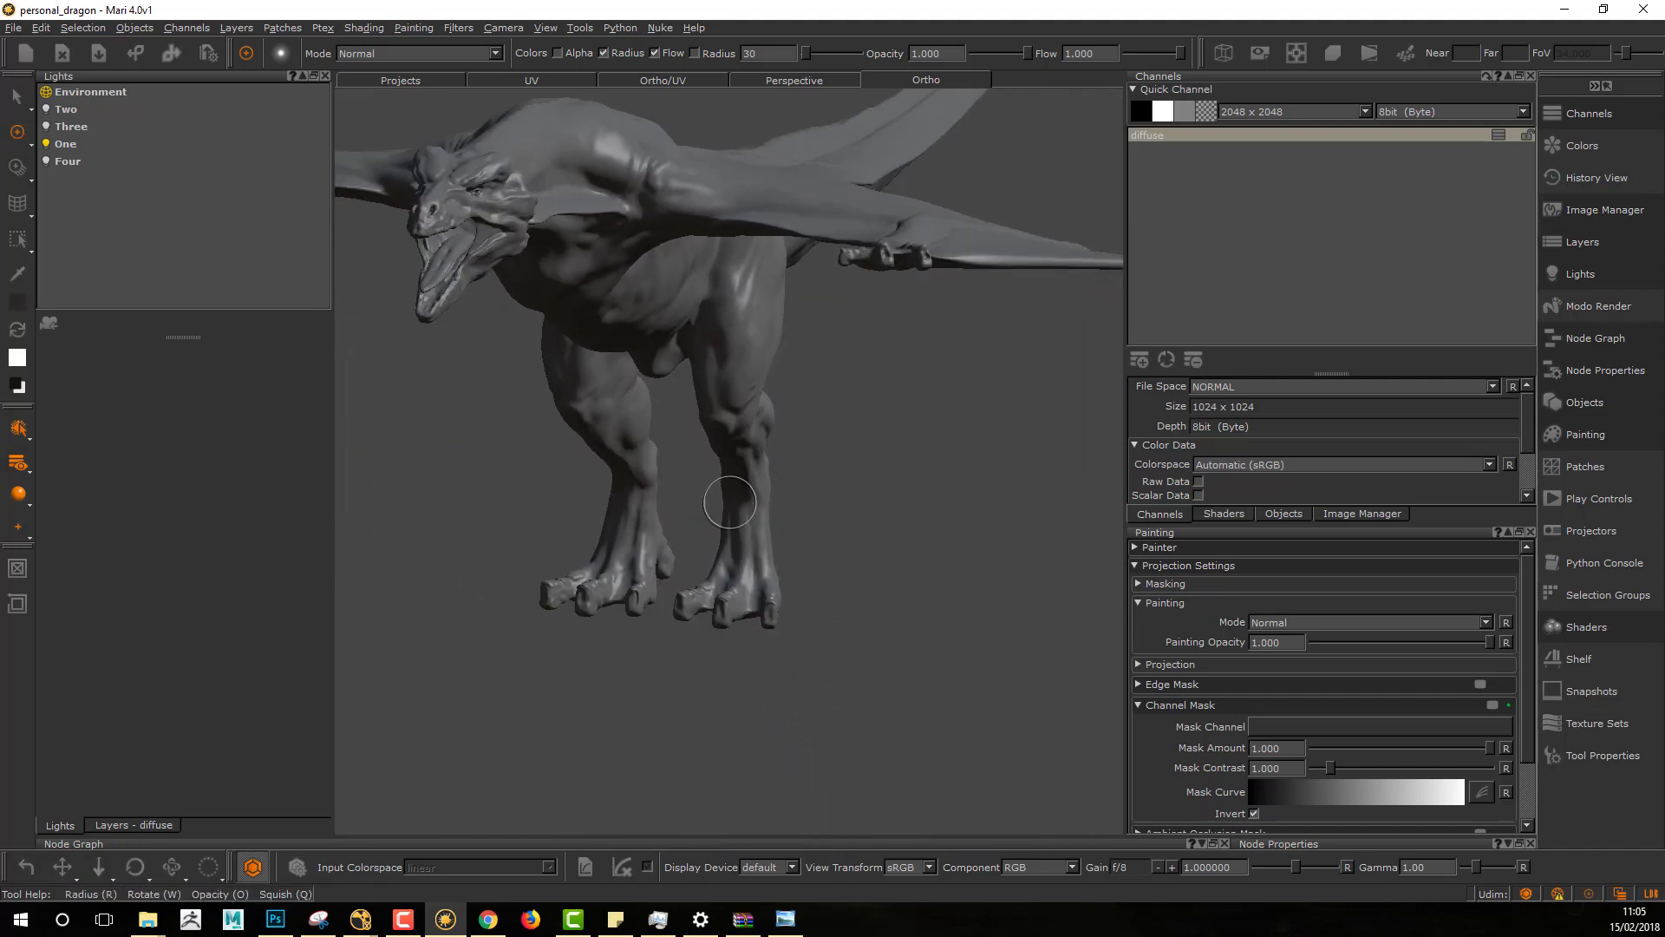
{"action": "right_click_drag", "start_coordinate": [725, 491], "coordinate": [772, 528], "text": "alt"}
{"action": "middle_click_drag", "start_coordinate": [799, 528], "coordinate": [726, 446], "text": "alt"}
{"action": "right_click_drag", "start_coordinate": [726, 447], "coordinate": [829, 507], "text": "alt"}
{"action": "middle_click_drag", "start_coordinate": [829, 508], "coordinate": [936, 509], "text": "alt"}
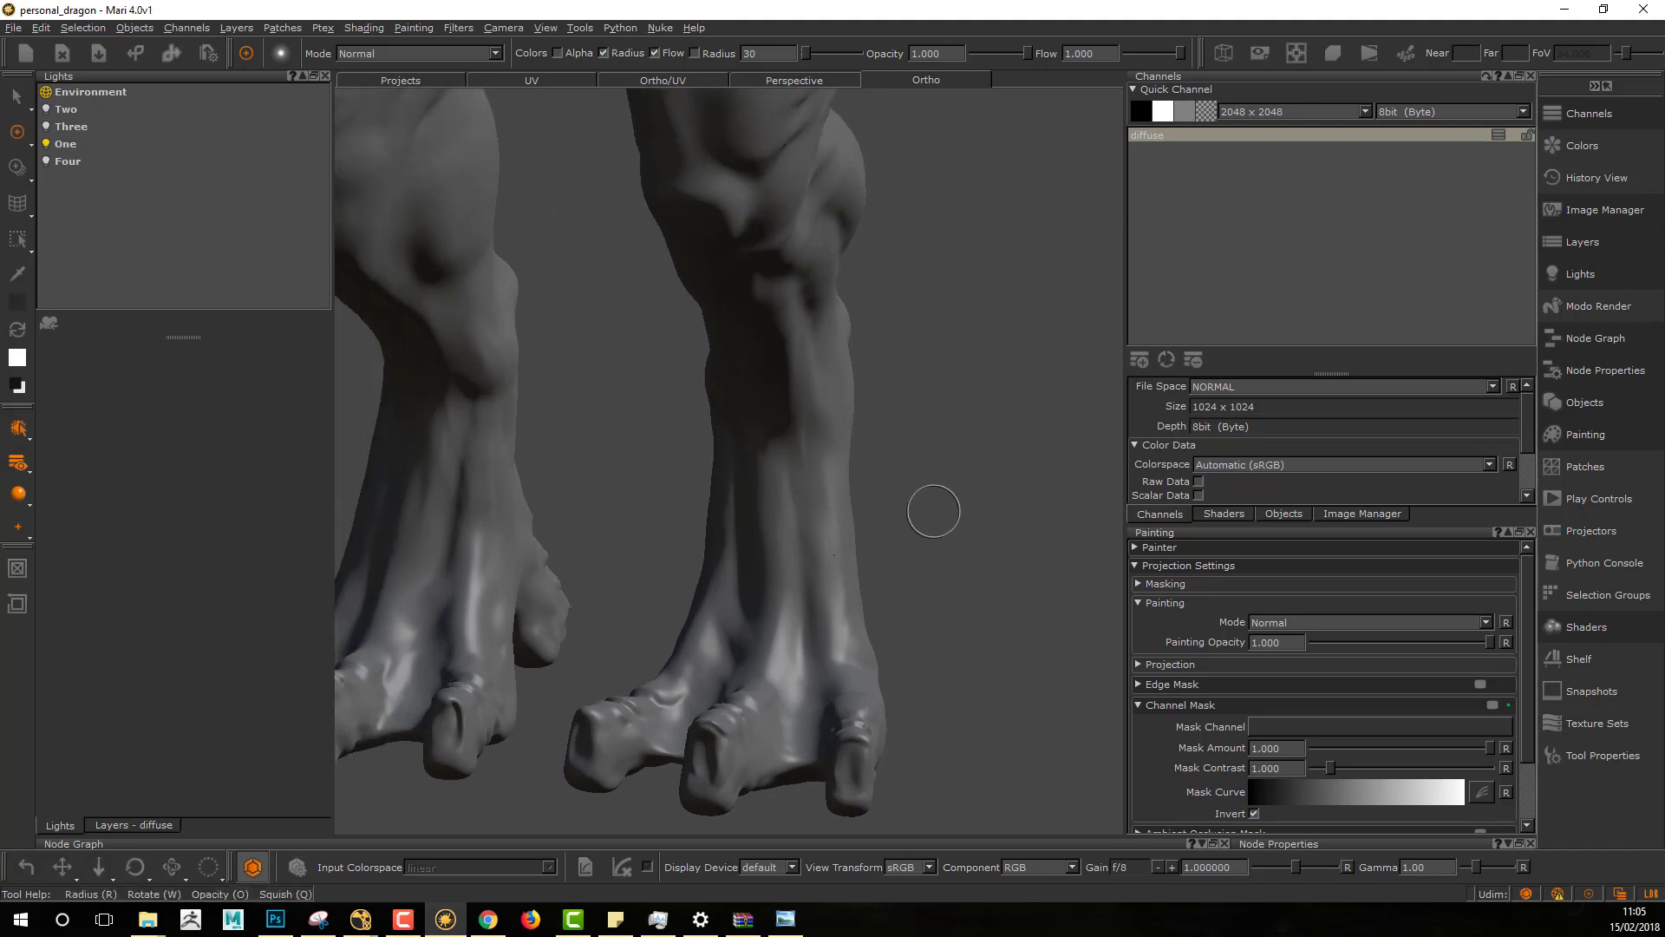
{"action": "right_click_drag", "start_coordinate": [937, 509], "coordinate": [880, 486], "text": "alt"}
{"action": "middle_click_drag", "start_coordinate": [833, 428], "coordinate": [944, 484], "text": "alt"}
{"action": "right_click_drag", "start_coordinate": [944, 484], "coordinate": [792, 495], "text": "alt"}
{"action": "left_click_drag", "start_coordinate": [792, 495], "coordinate": [810, 477], "text": "alt"}
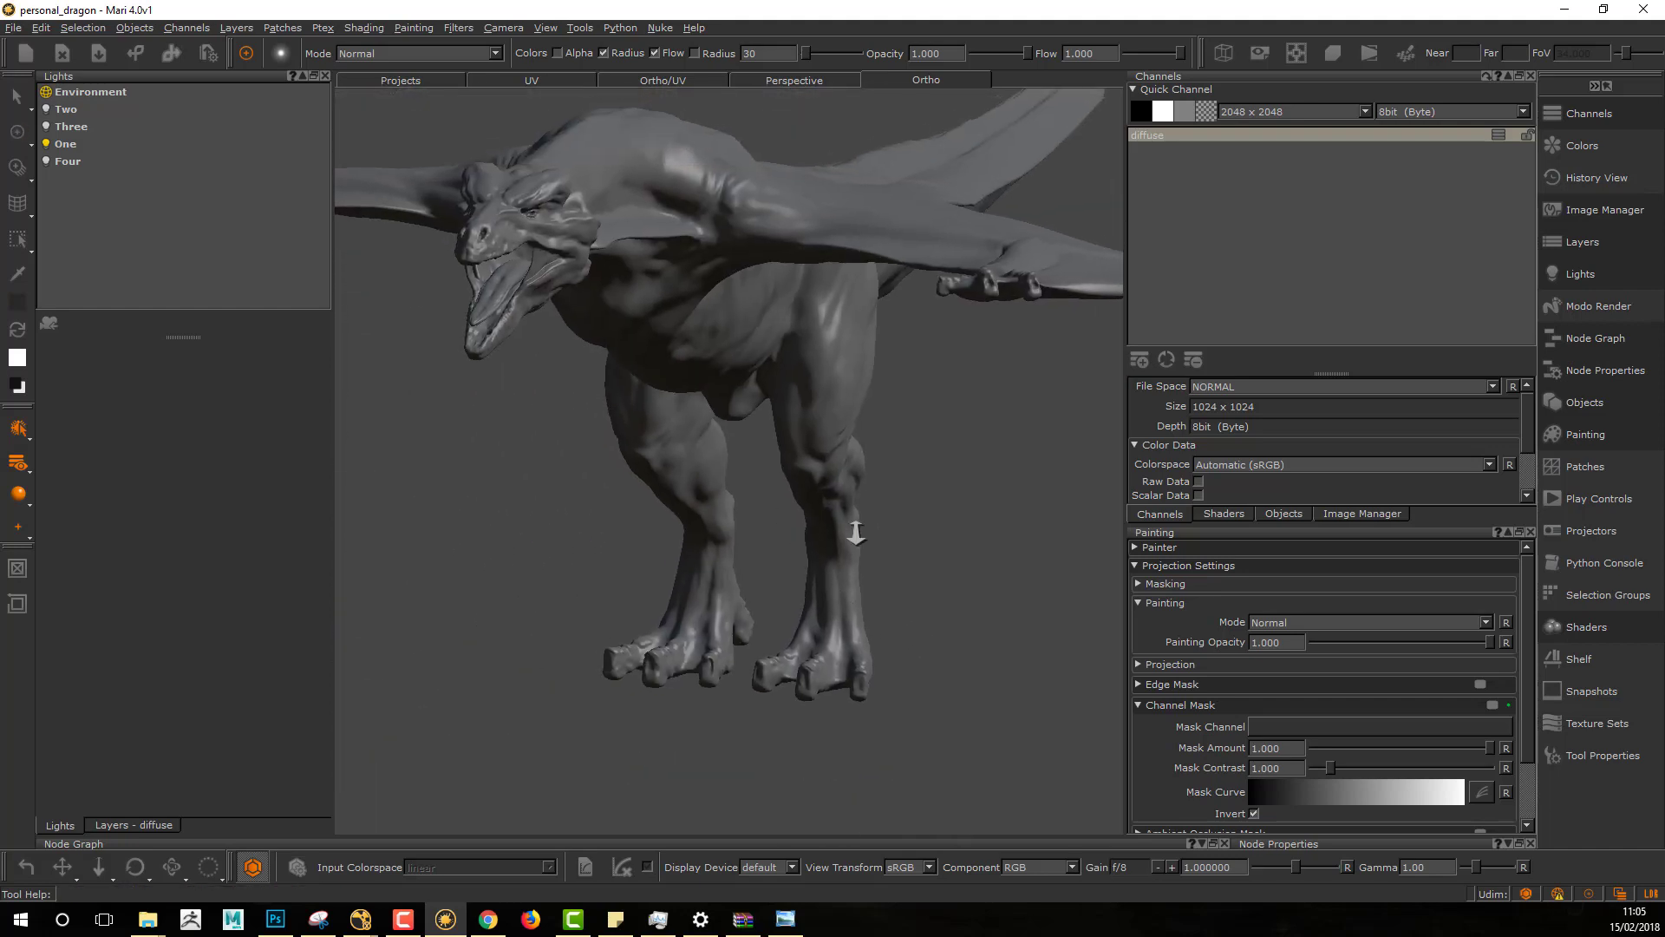
{"action": "right_click_drag", "start_coordinate": [810, 477], "coordinate": [1052, 457], "text": "alt"}
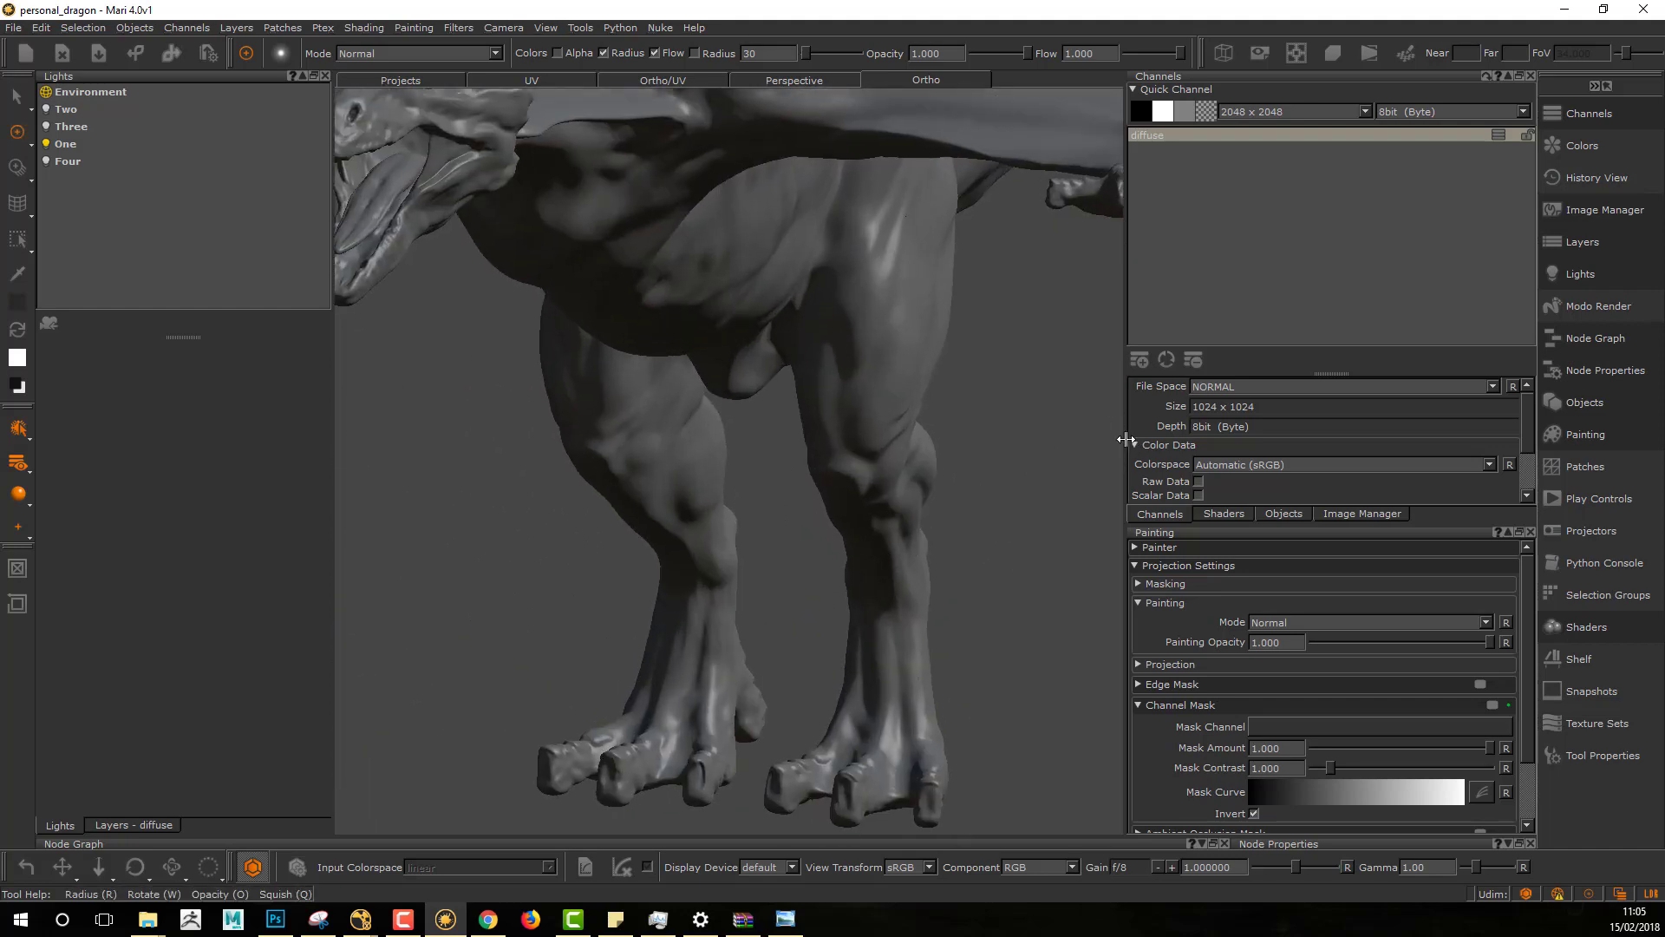
{"action": "left_click_drag", "start_coordinate": [1124, 439], "coordinate": [1178, 444]}
{"action": "middle_click_drag", "start_coordinate": [971, 450], "coordinate": [888, 398], "text": "alt"}
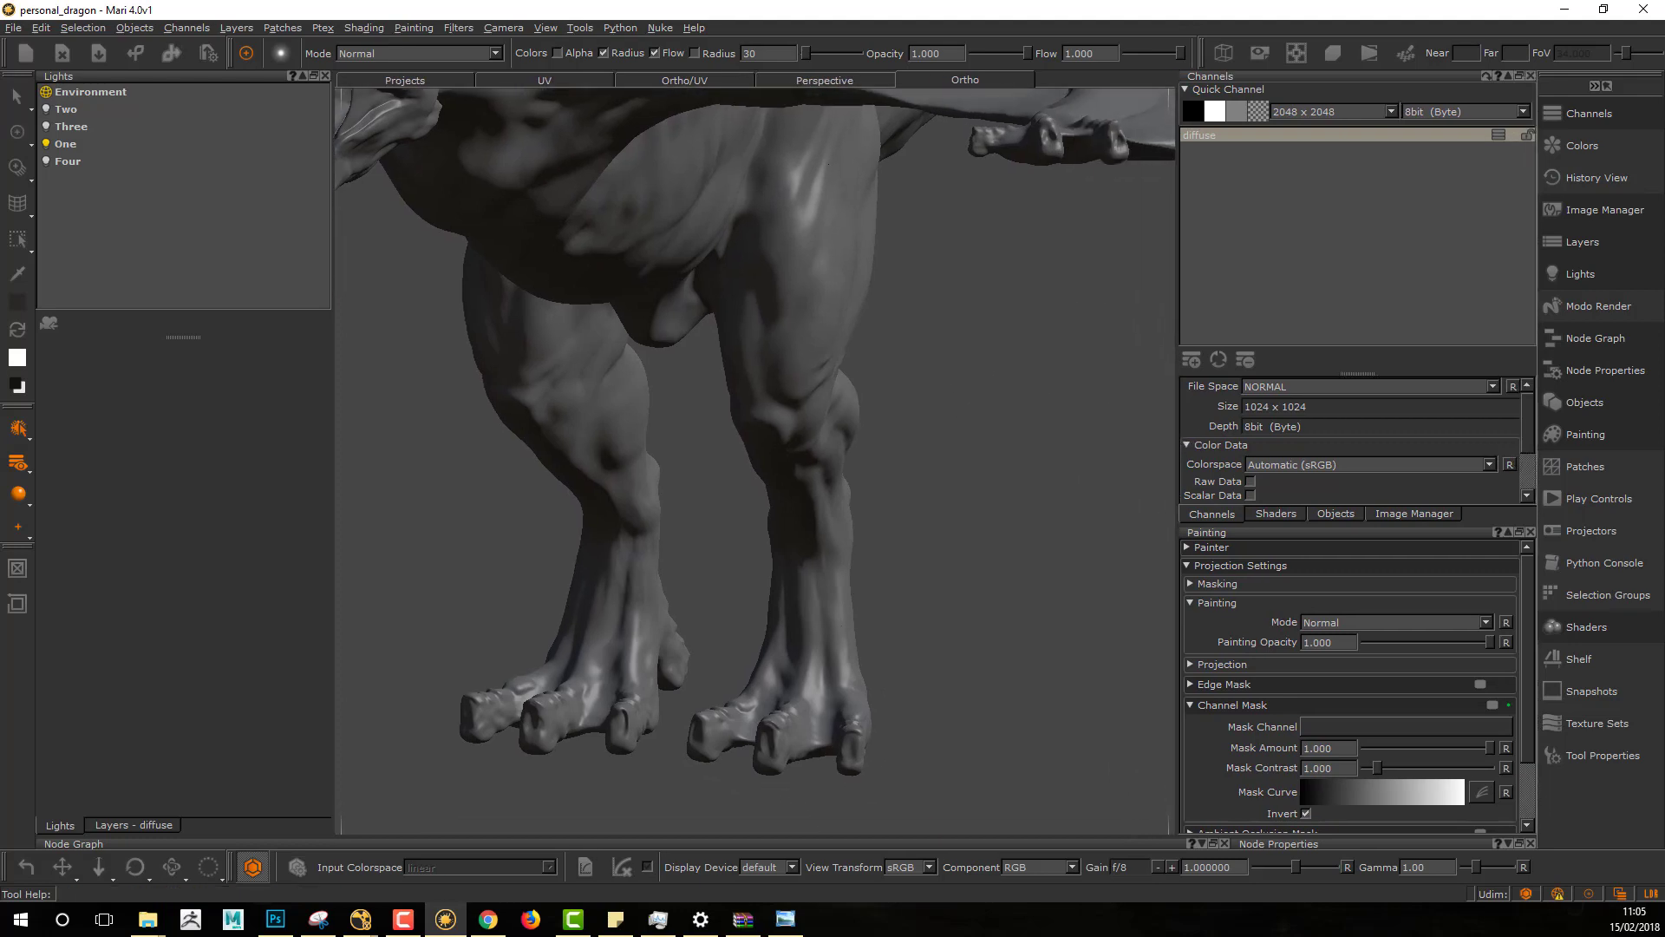
{"action": "right_click_drag", "start_coordinate": [888, 398], "coordinate": [874, 403], "text": "alt"}
{"action": "middle_click_drag", "start_coordinate": [861, 403], "coordinate": [874, 438], "text": "alt"}
{"action": "mouse_move", "coordinate": [941, 492]}
{"action": "left_mouse_down", "text": "alt"}
{"action": "mouse_move", "coordinate": [905, 503]}
{"action": "mouse_move", "coordinate": [992, 491]}
{"action": "mouse_move", "coordinate": [940, 531]}
{"action": "mouse_move", "coordinate": [960, 531]}
{"action": "left_mouse_up", "text": "alt"}
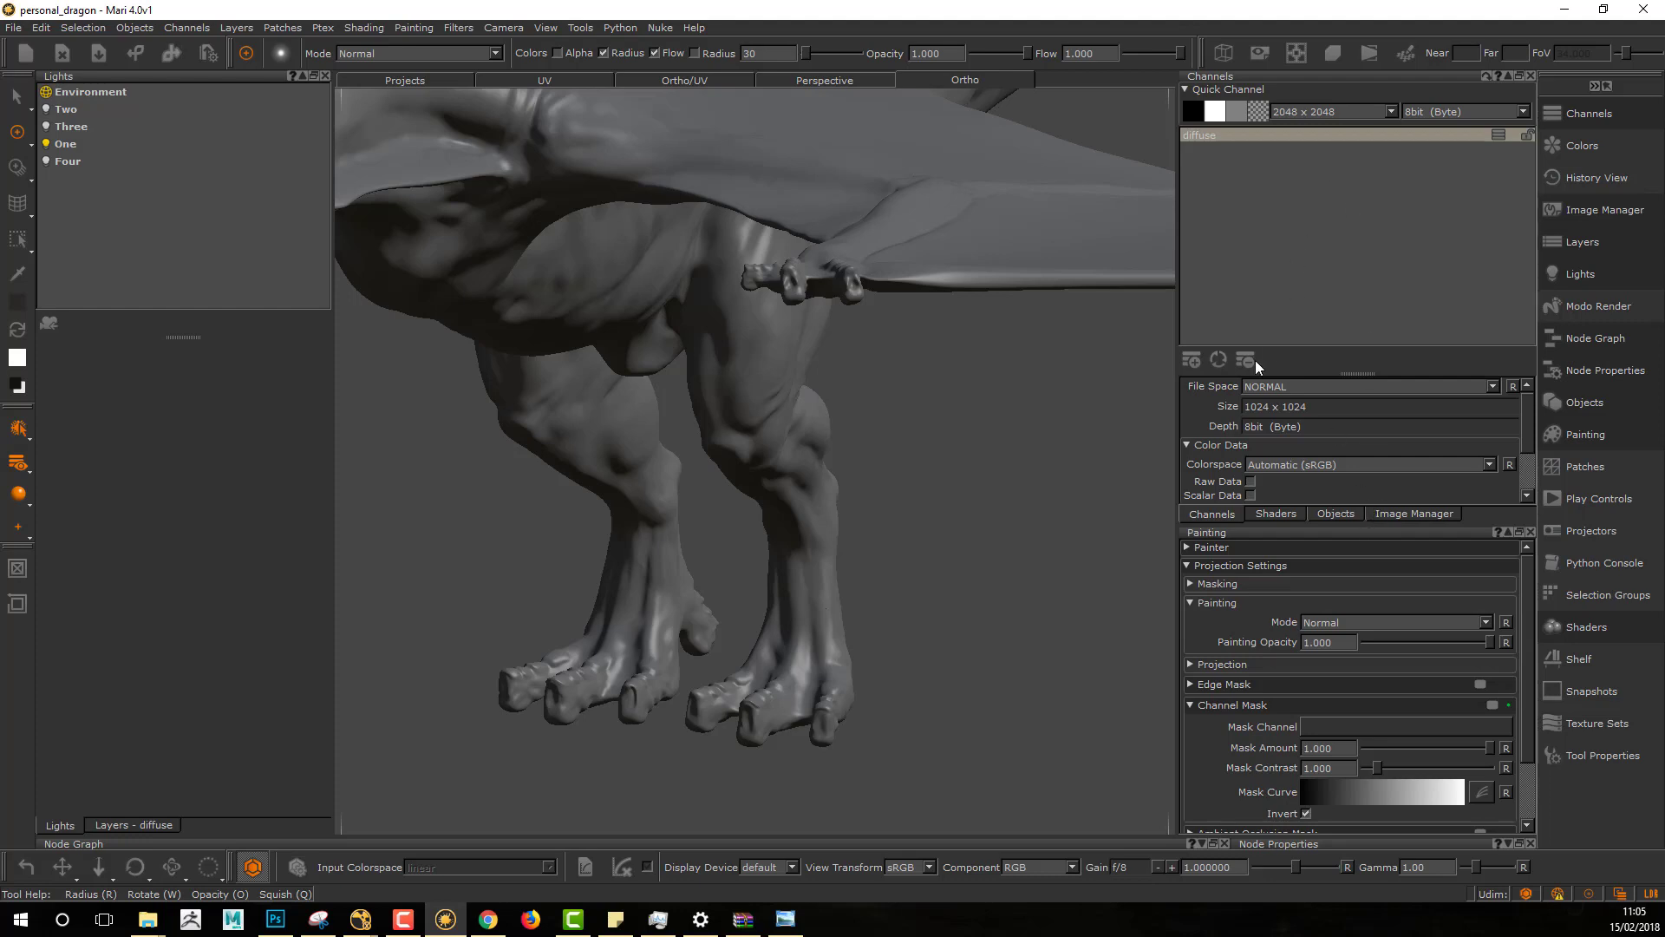
Step: Start adding a new channel and name it mariDisplacement
{"action": "left_click", "coordinate": [1189, 361]}
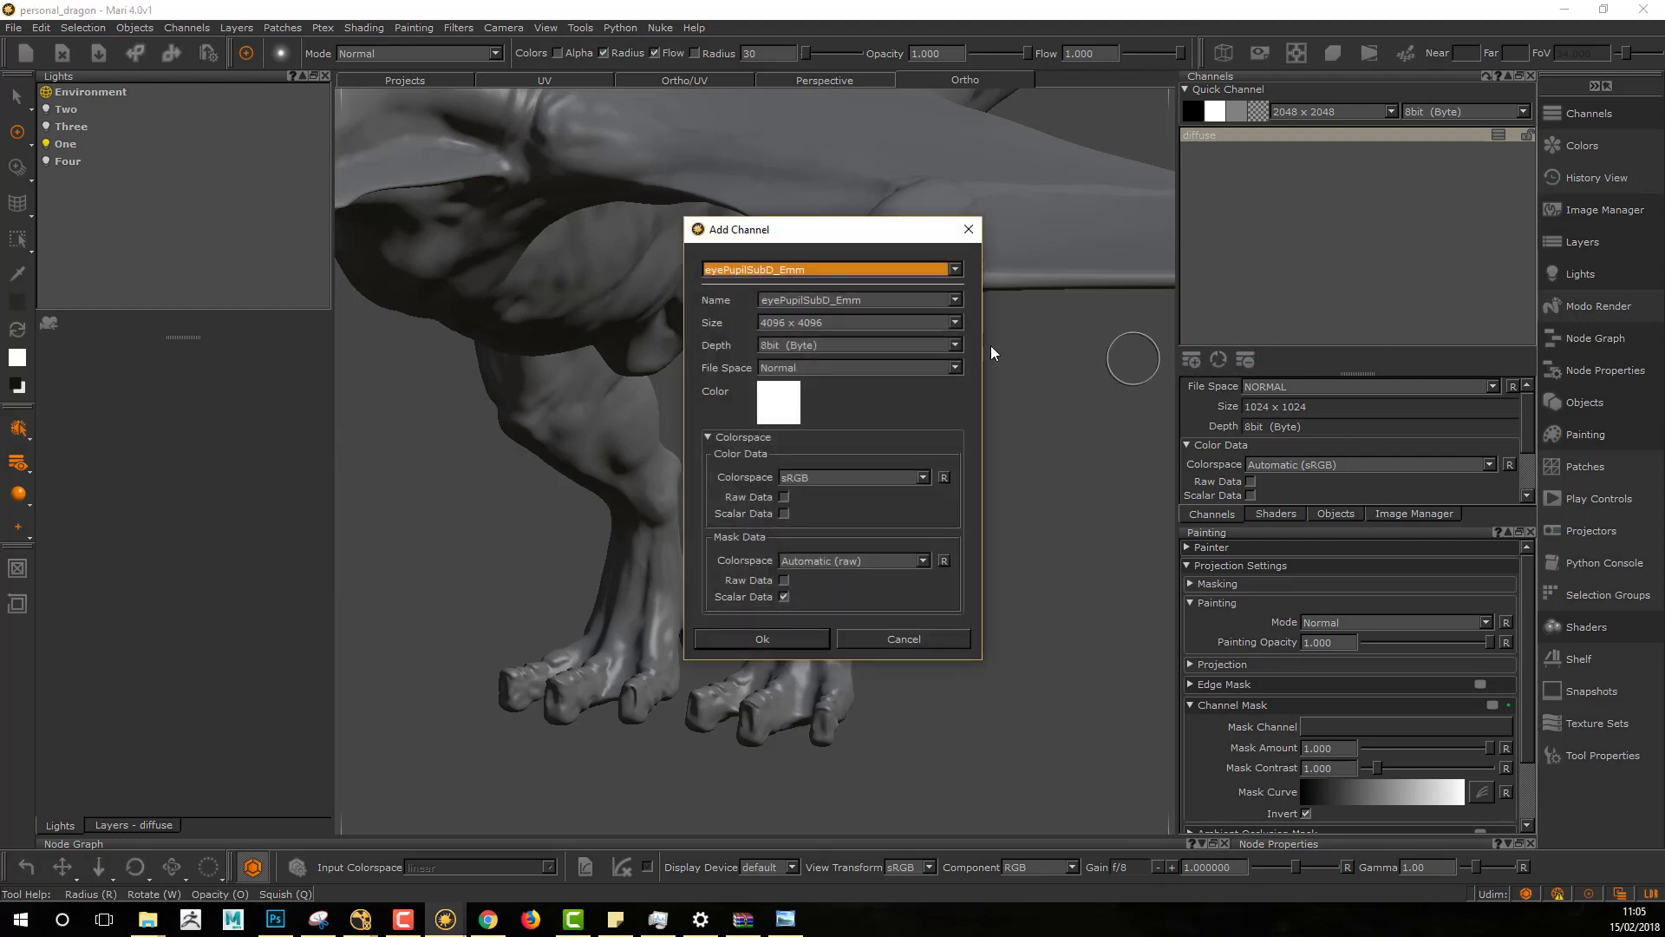
{"action": "double_click", "coordinate": [888, 304]}
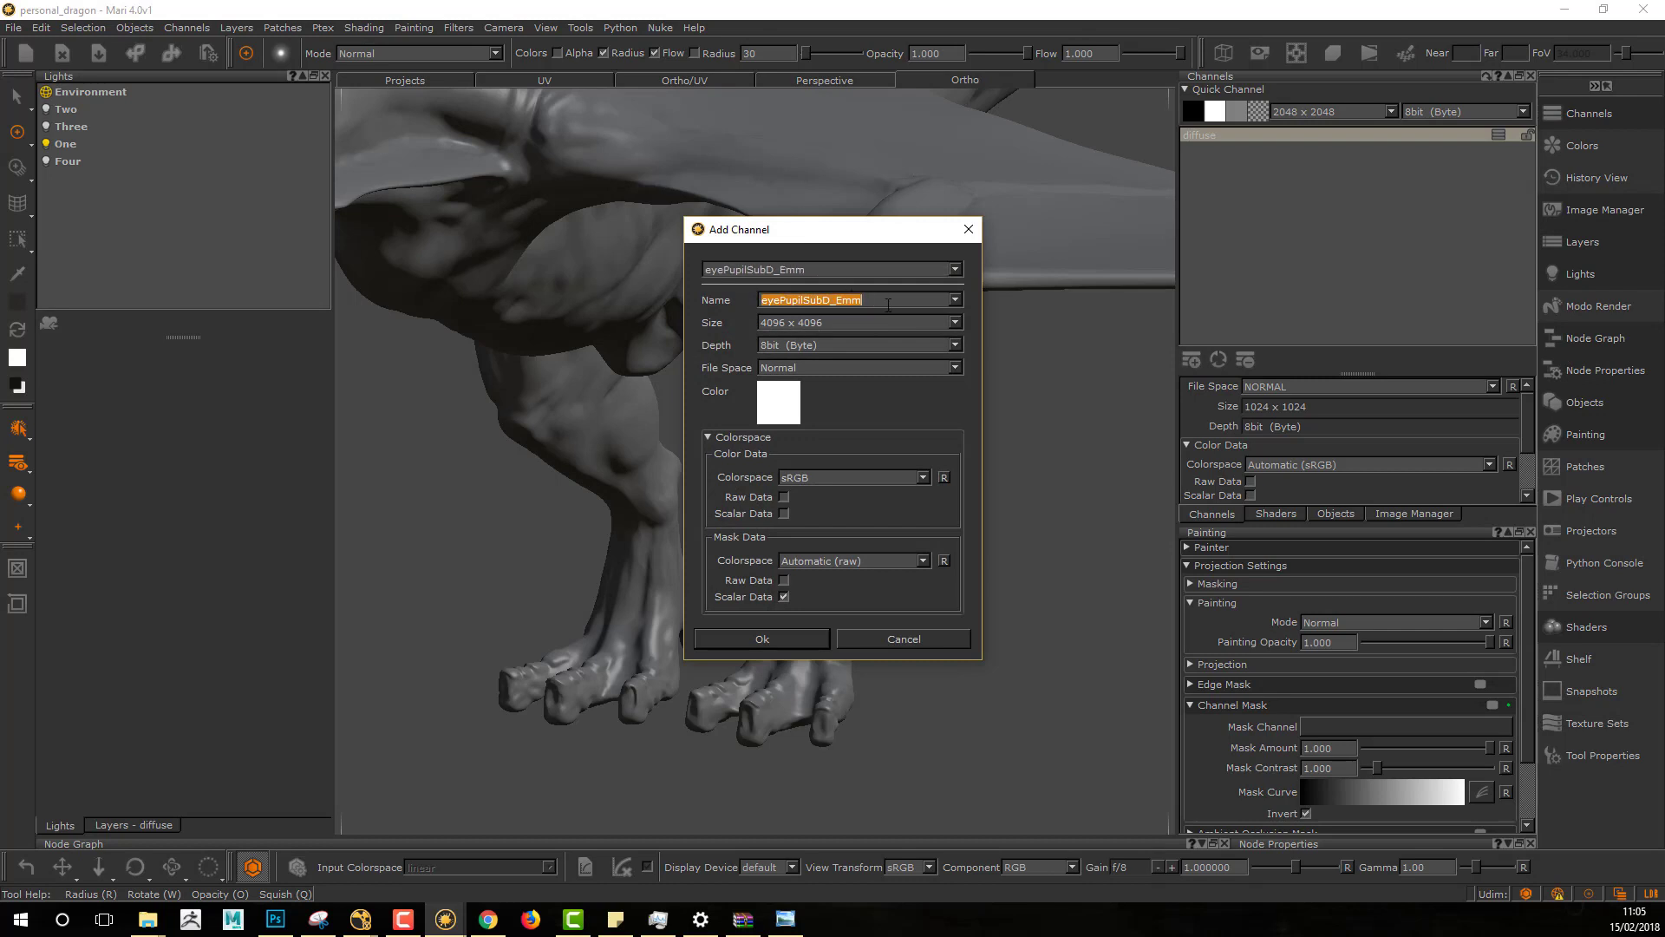
{"action": "key", "text": "BackSpace"}
{"action": "type", "text": "dis"}
{"action": "key", "text": "BackSpace"}
{"action": "key", "text": "BackSpace"}
{"action": "key", "text": "BackSpace"}
{"action": "type", "text": "mariDisplacement"}
Step: Set the new channel's size to 4096 x 4096 and its depth to 32bit (Float)
{"action": "left_click", "coordinate": [838, 325]}
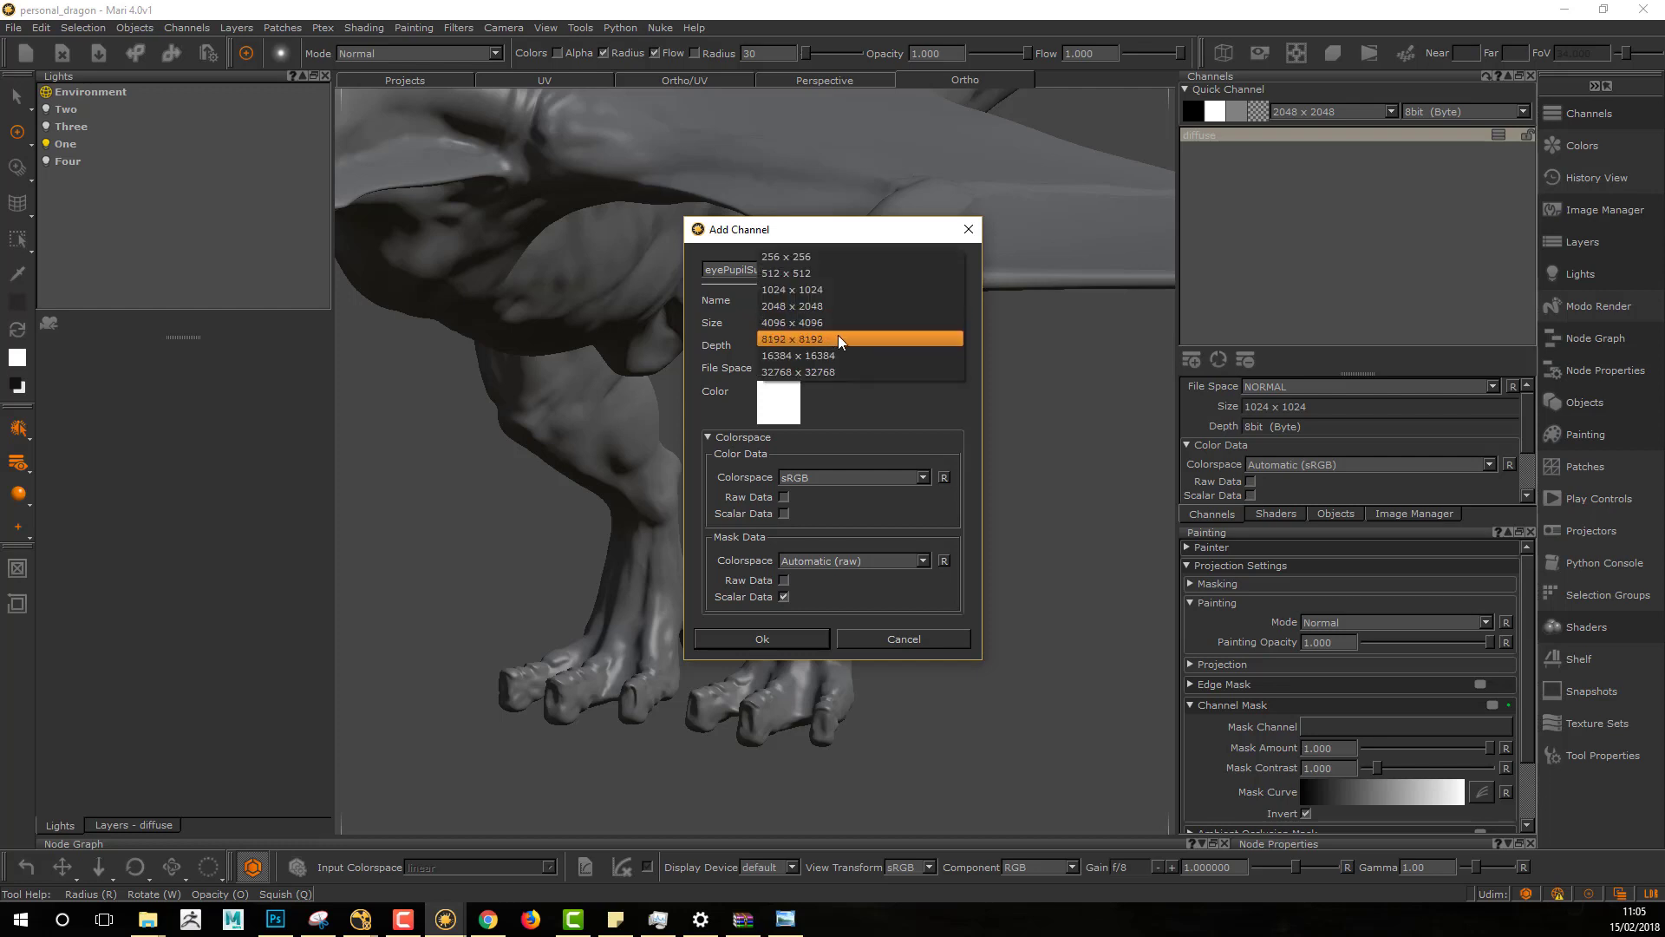
{"action": "left_click", "coordinate": [838, 336]}
{"action": "left_click_drag", "start_coordinate": [811, 238], "coordinate": [817, 222]}
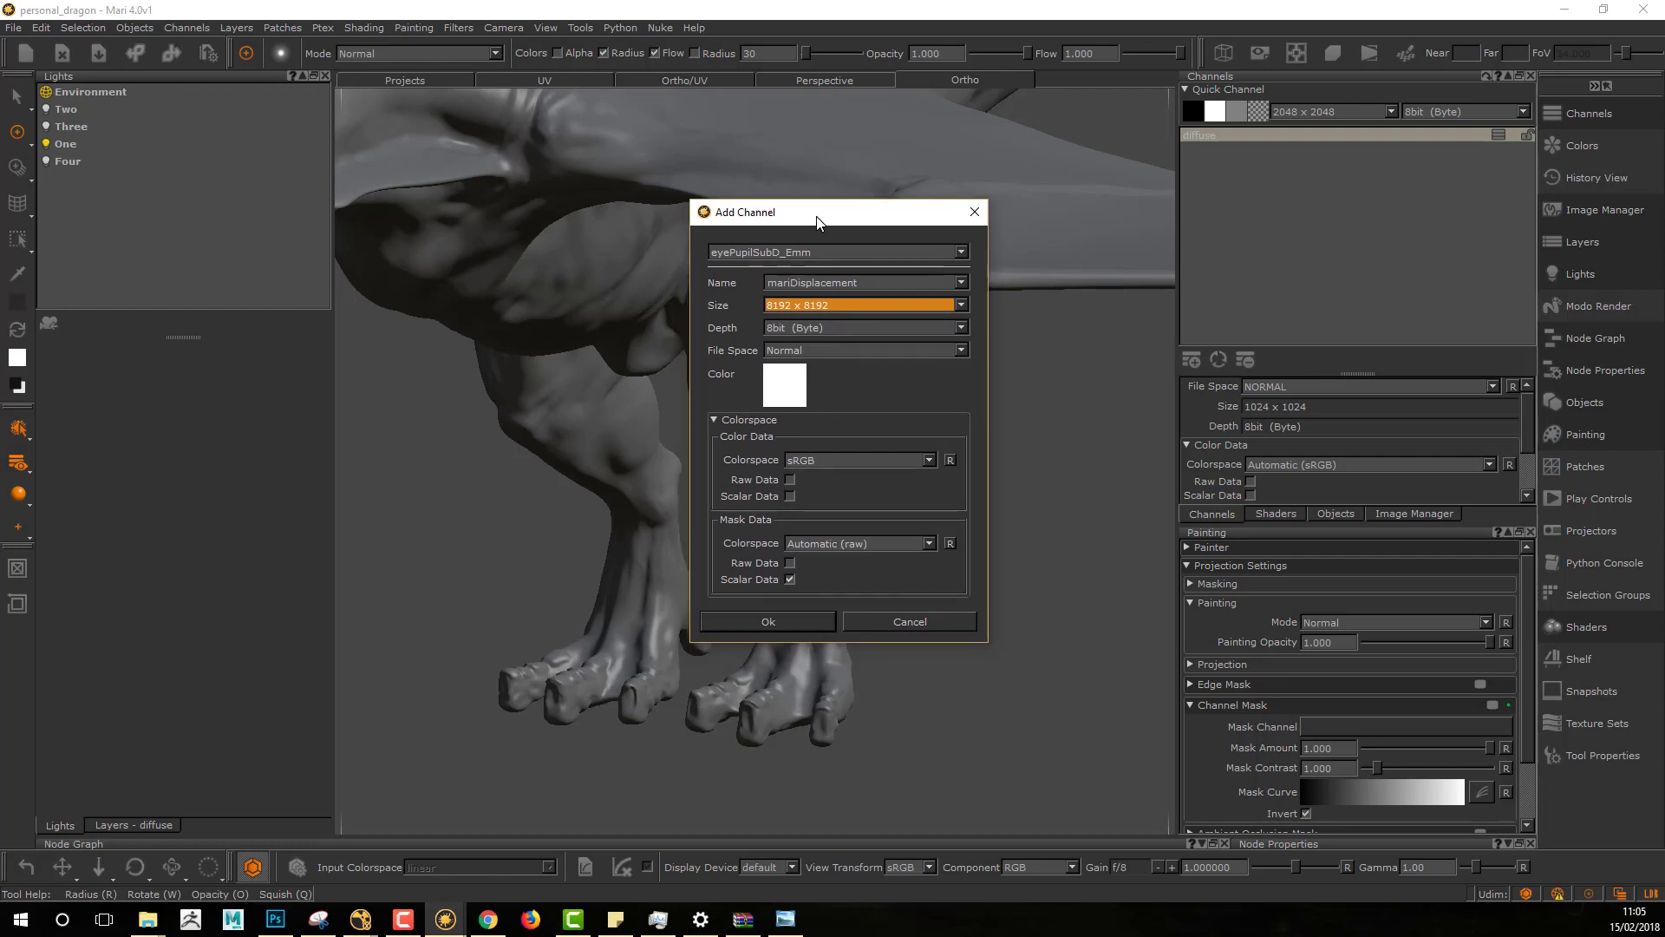
{"action": "left_click", "coordinate": [825, 304]}
{"action": "left_click", "coordinate": [825, 285]}
{"action": "left_click_drag", "start_coordinate": [825, 226], "coordinate": [857, 213]}
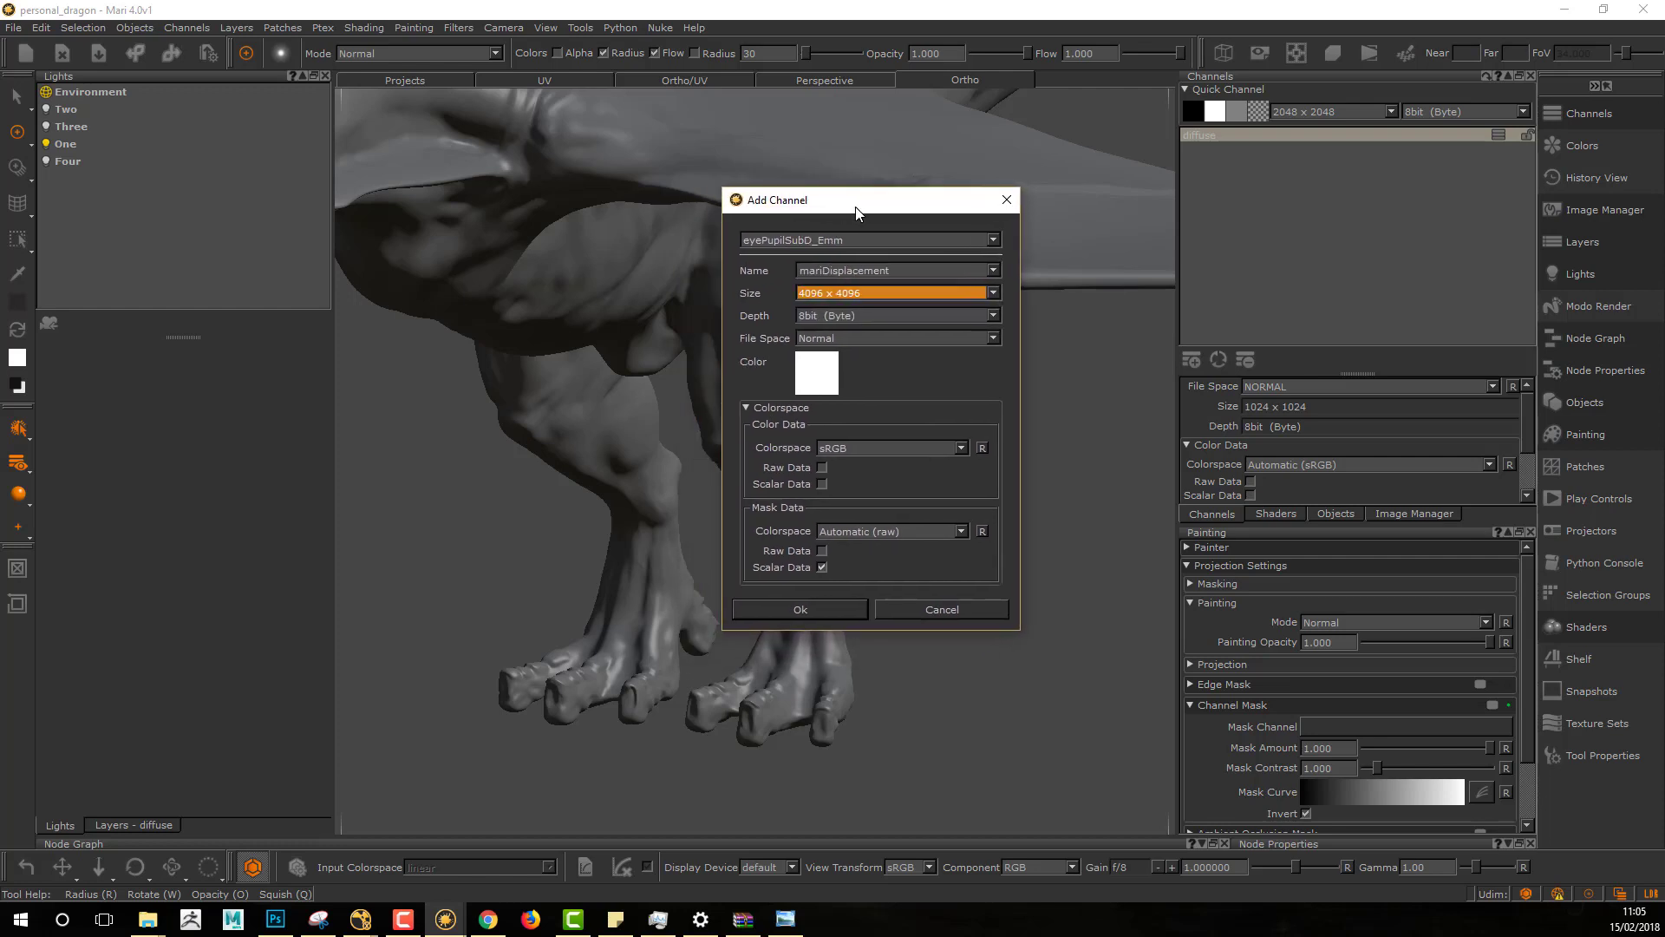
{"action": "left_click", "coordinate": [870, 315]}
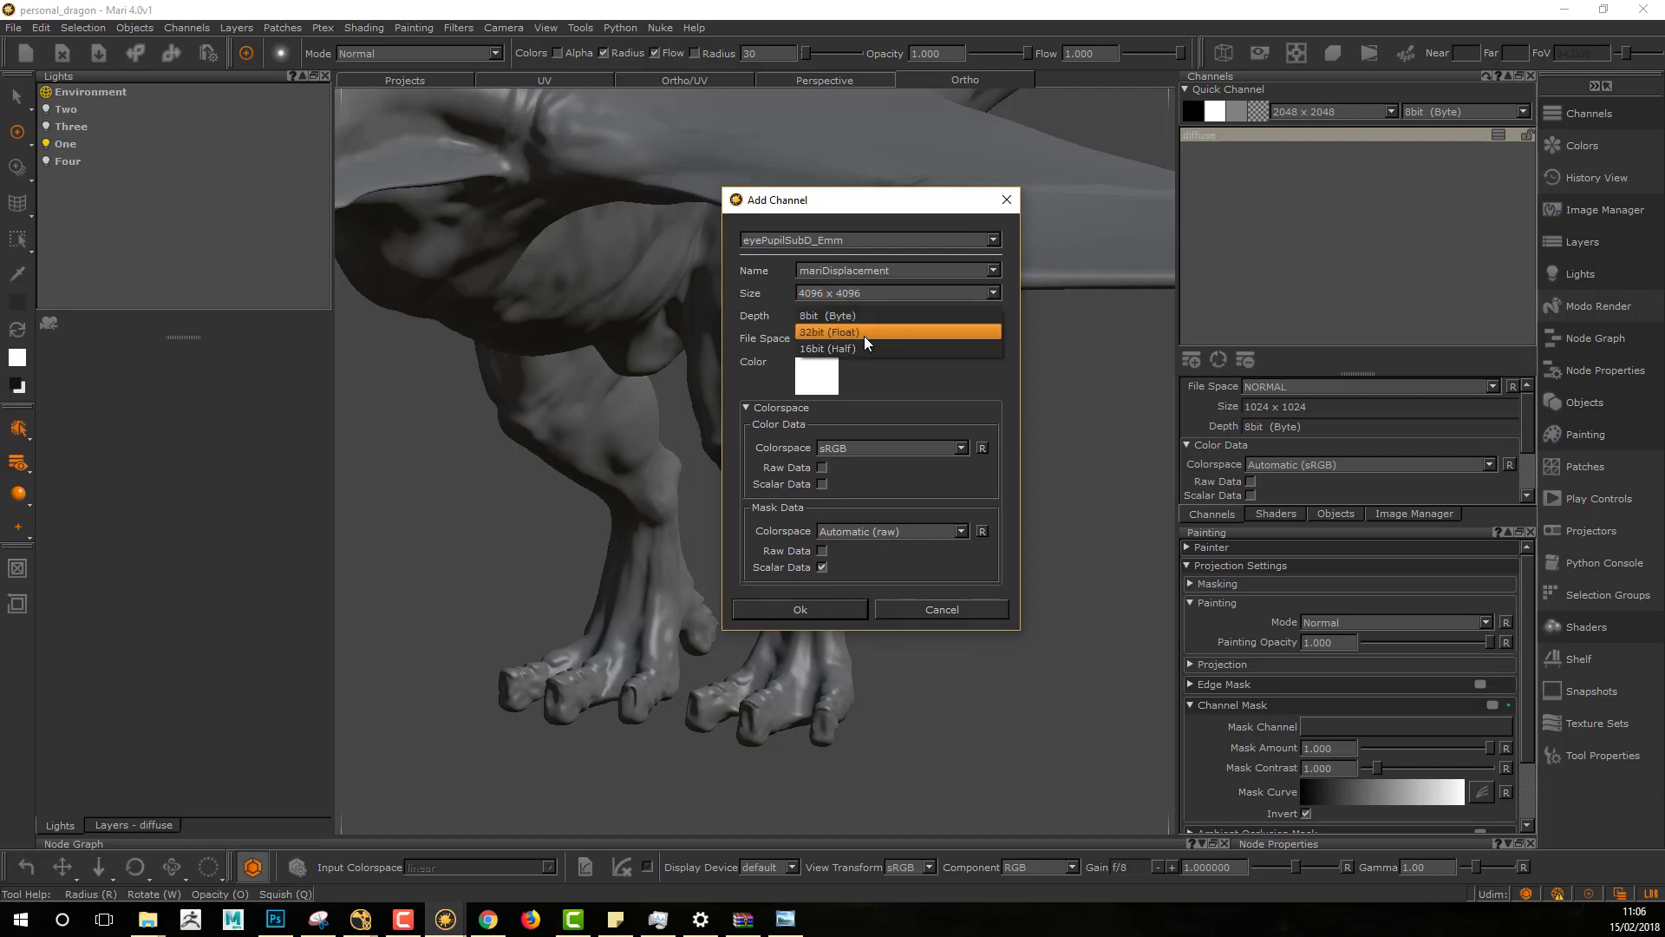
{"action": "left_click", "coordinate": [862, 331]}
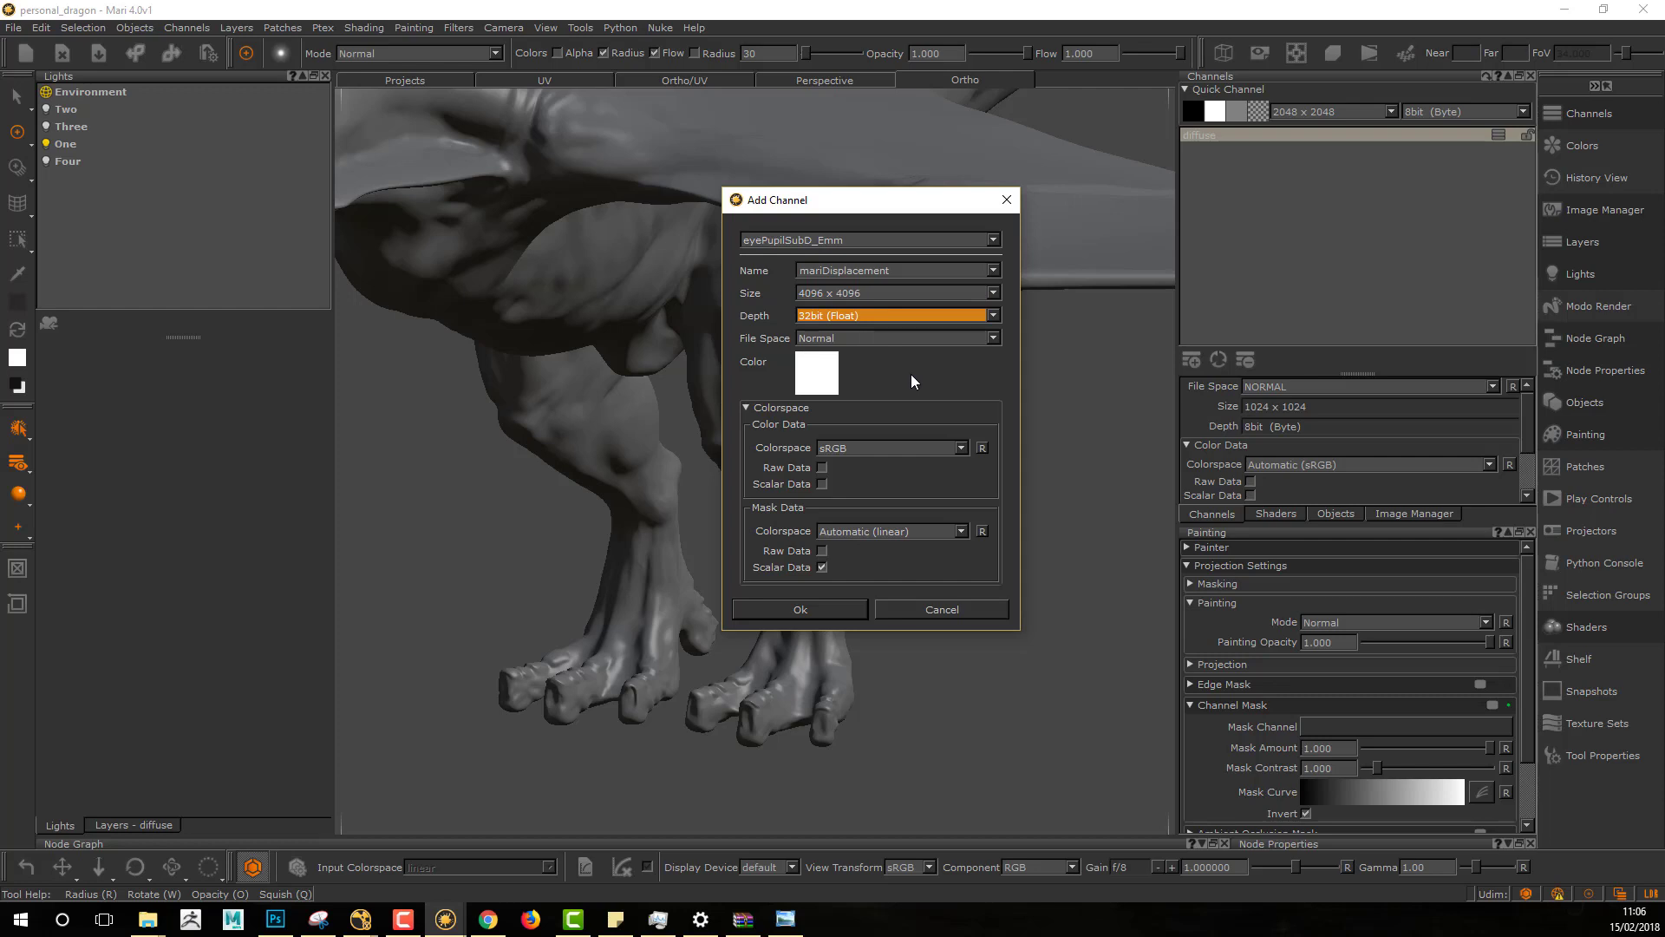
Step: Give the new channel a mid-grey base color by setting the color intensity to 0.5
{"action": "left_click_drag", "start_coordinate": [863, 200], "coordinate": [749, 190]}
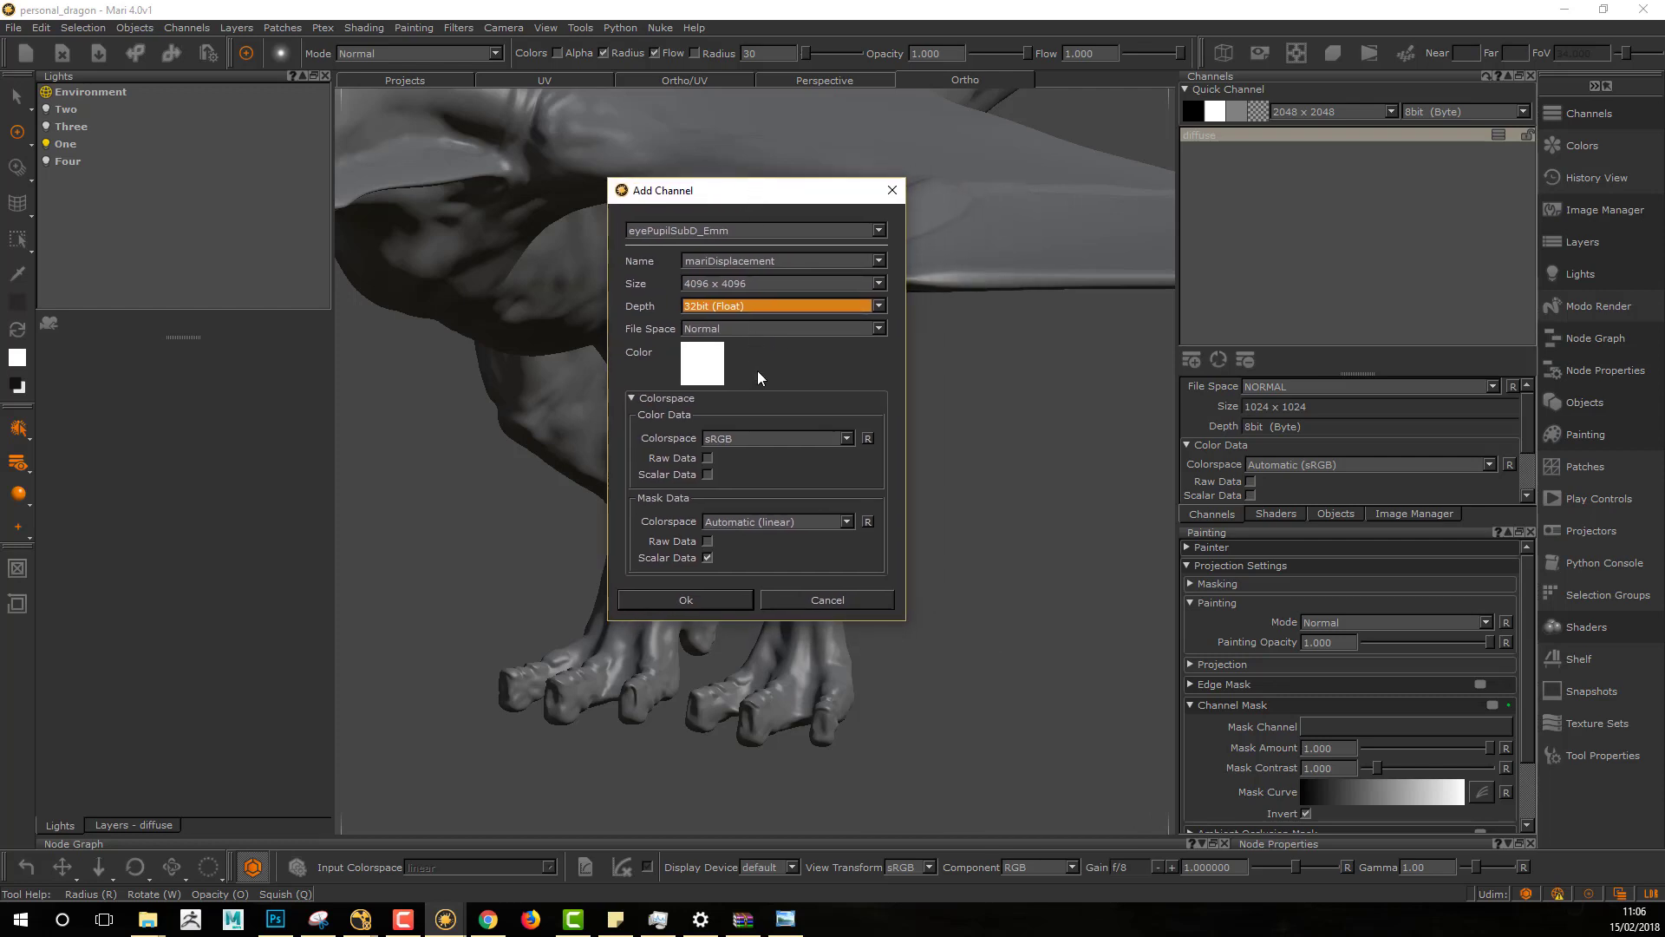
{"action": "left_click", "coordinate": [684, 371]}
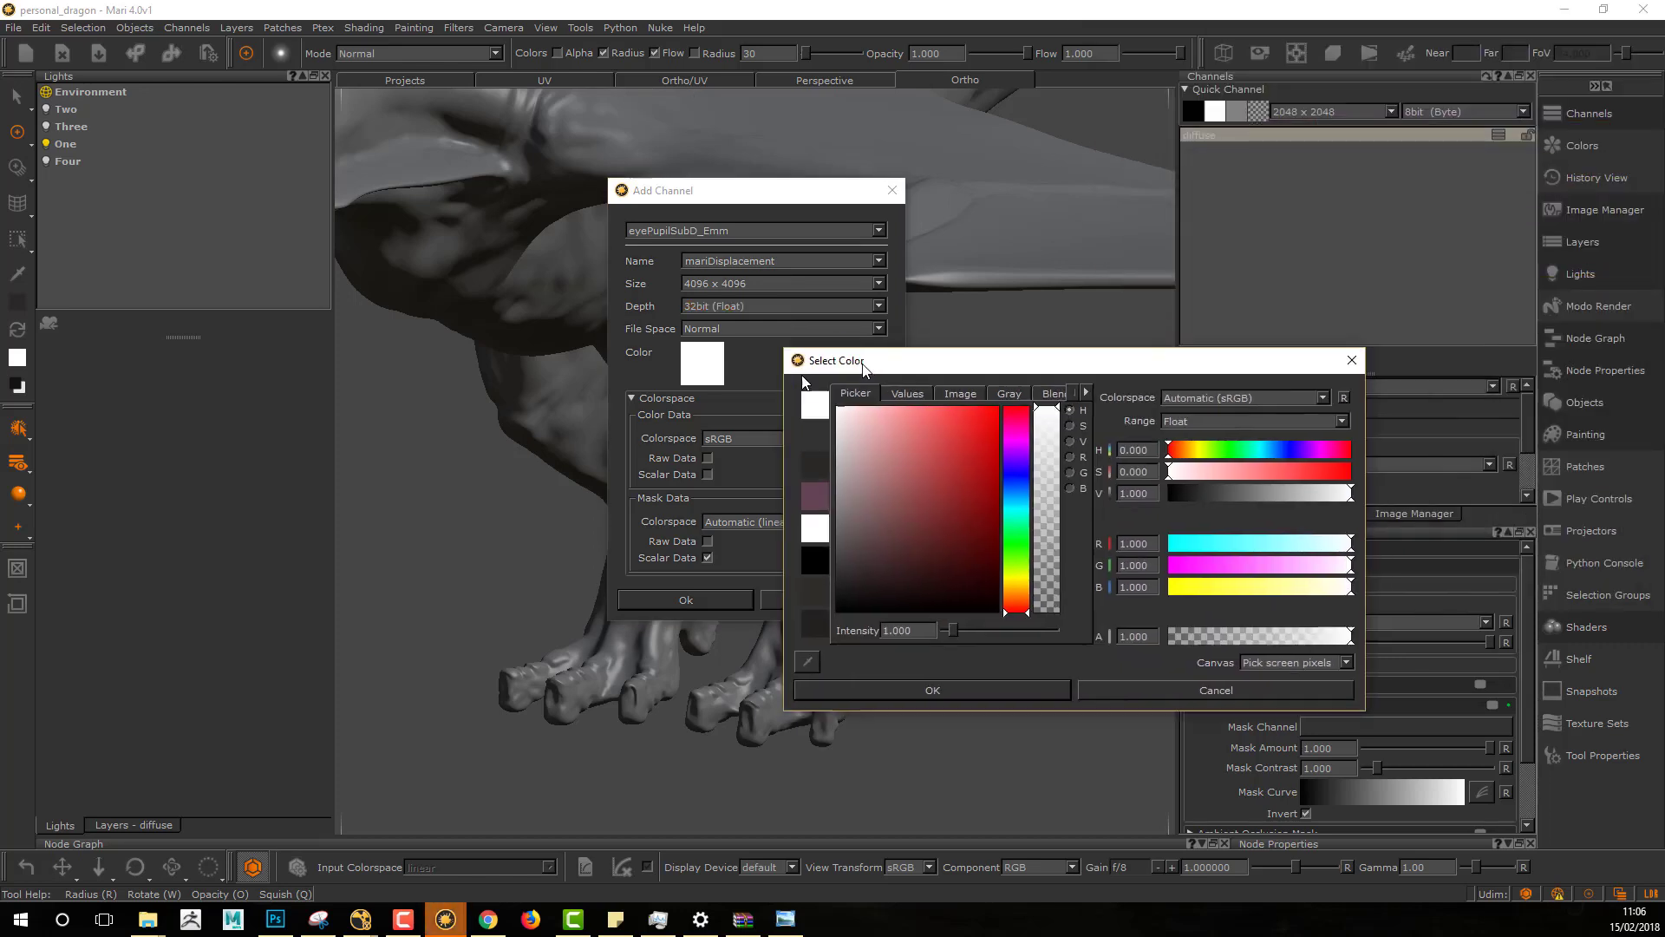
{"action": "left_click_drag", "start_coordinate": [865, 369], "coordinate": [784, 379]}
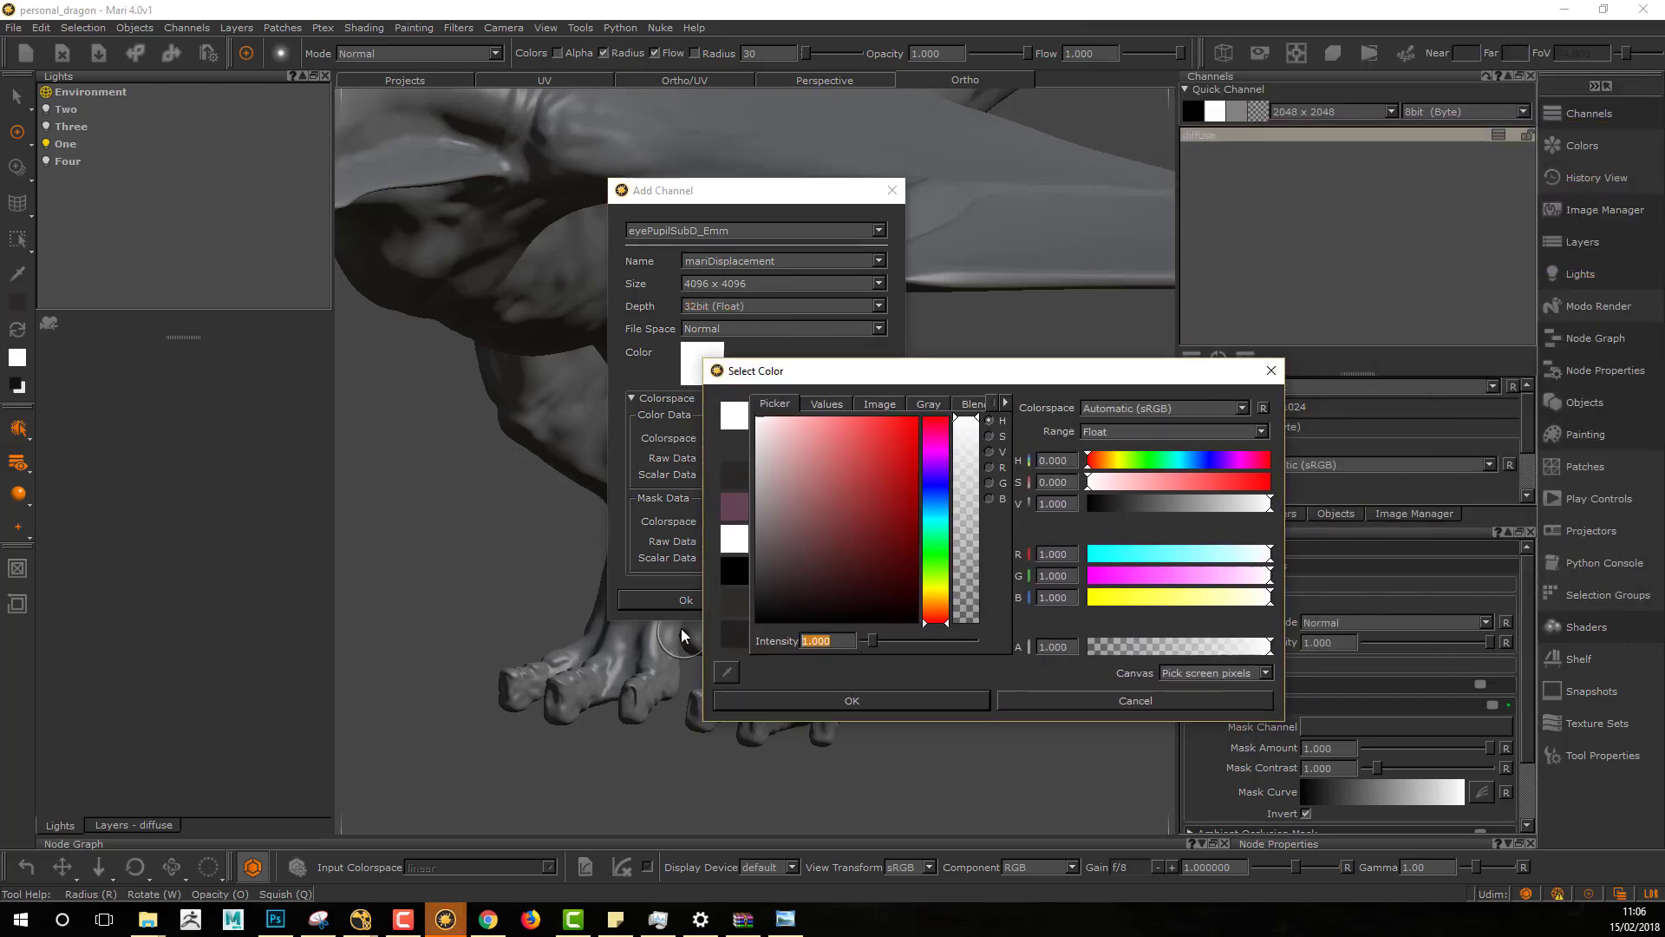
{"action": "type", "text": "0.5"}
{"action": "key", "text": "Return"}
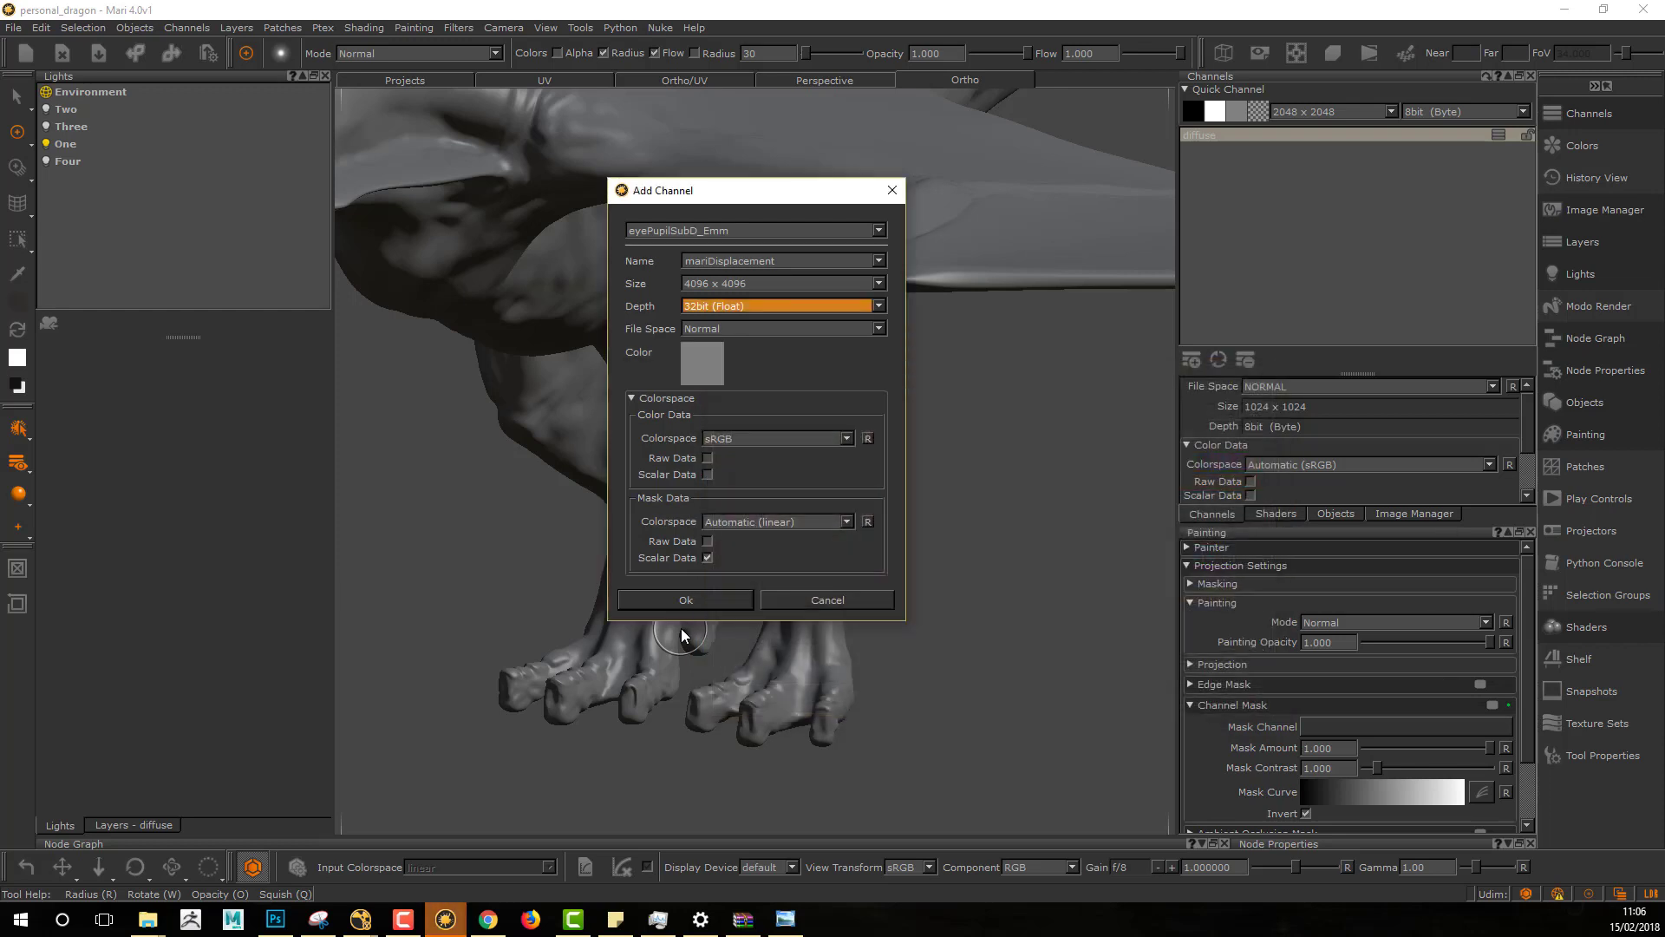
Step: Set the color data colorspace to linear and create the mariDisplacement channel
{"action": "left_click", "coordinate": [777, 438]}
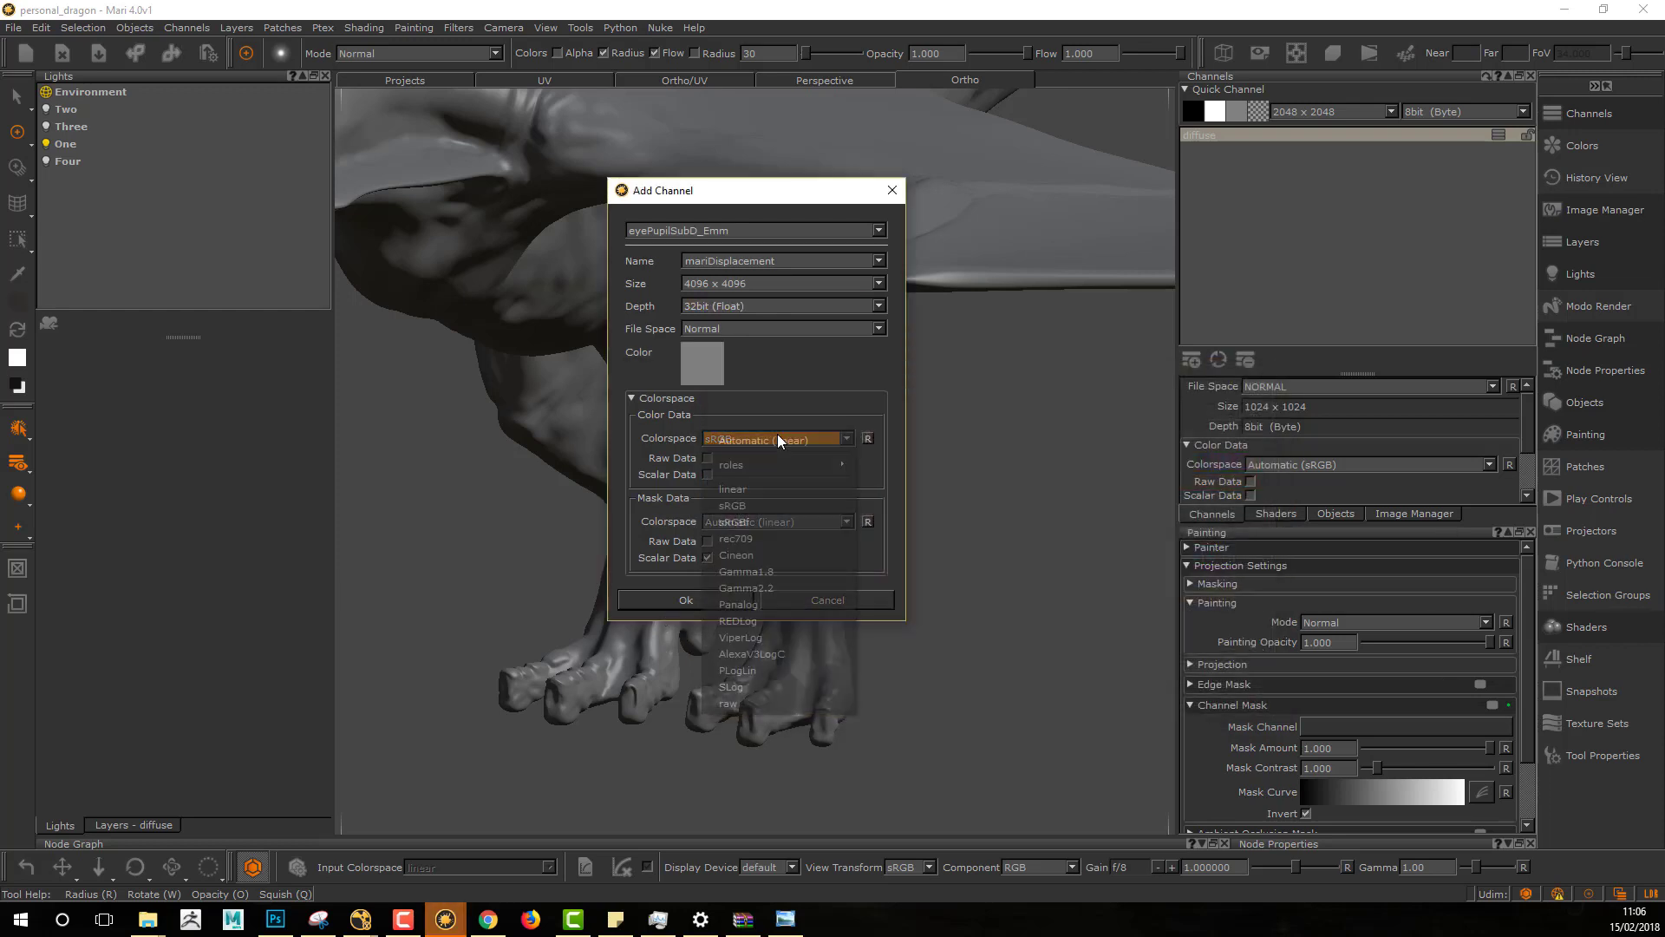
{"action": "left_click", "coordinate": [779, 489]}
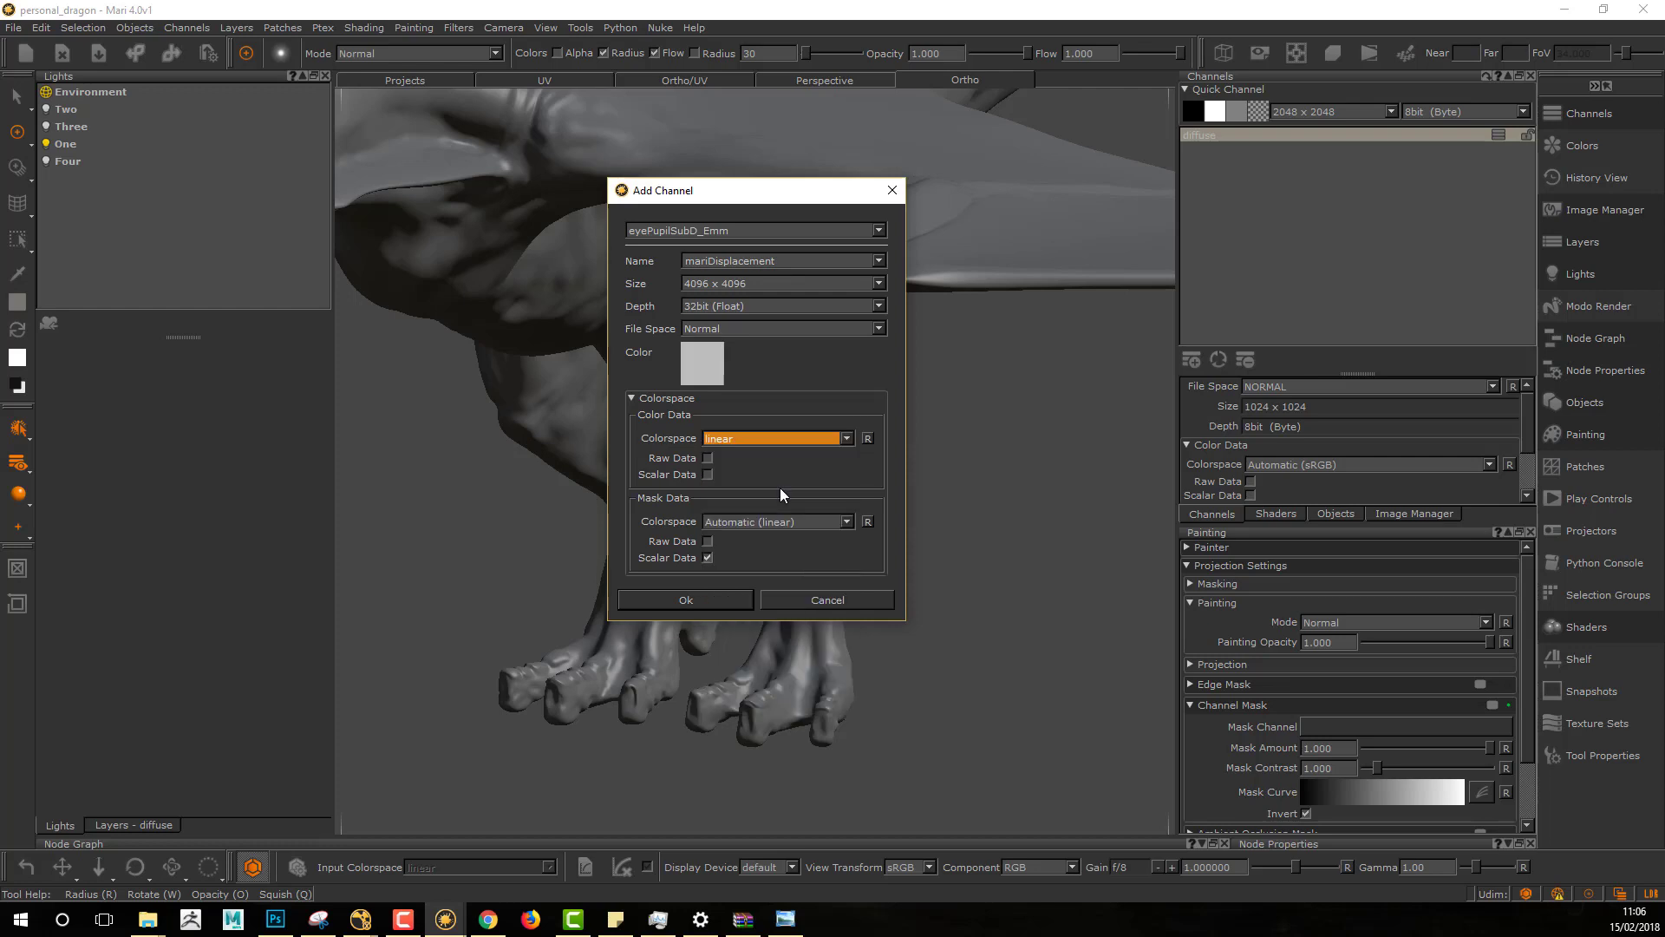
{"action": "left_click", "coordinate": [701, 597]}
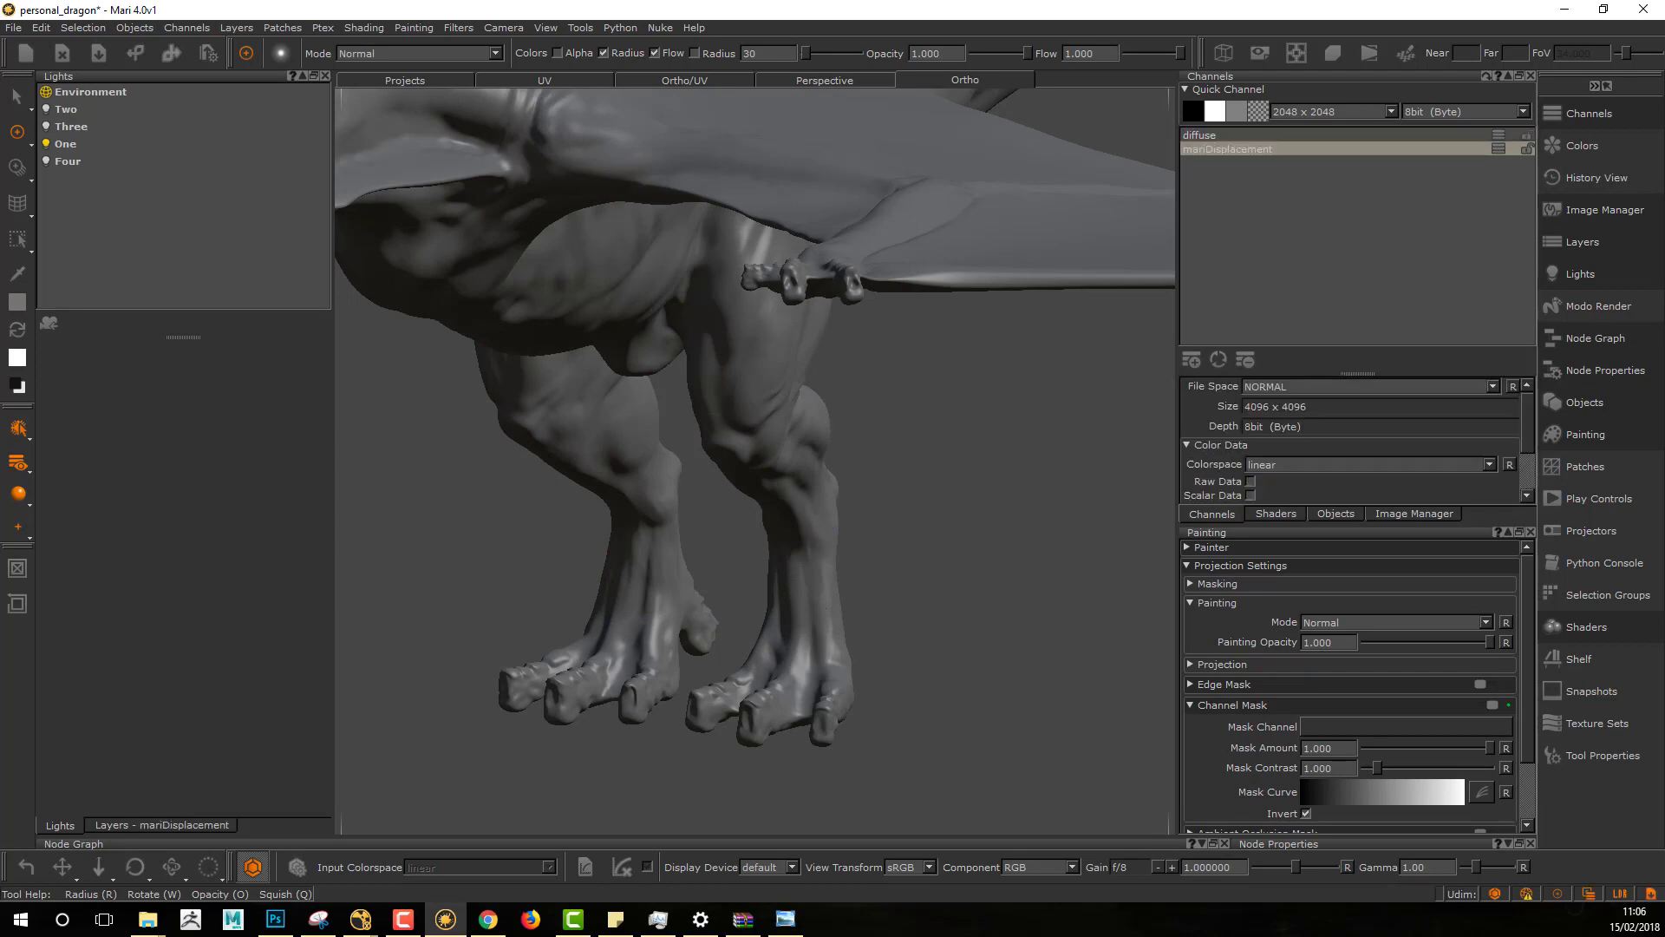
{"action": "mouse_move", "coordinate": [883, 483]}
{"action": "middle_mouse_down", "text": "alt"}
{"action": "mouse_move", "coordinate": [973, 596]}
{"action": "mouse_move", "coordinate": [1010, 609]}
{"action": "middle_mouse_up", "text": "alt"}
{"action": "mouse_move", "coordinate": [1010, 608]}
{"action": "right_mouse_down", "text": "alt"}
{"action": "mouse_move", "coordinate": [929, 568]}
{"action": "mouse_move", "coordinate": [969, 584]}
{"action": "right_mouse_up", "text": "alt"}
{"action": "left_click_drag", "start_coordinate": [970, 584], "coordinate": [970, 539], "text": "alt"}
{"action": "middle_click_drag", "start_coordinate": [970, 540], "coordinate": [873, 482], "text": "alt"}
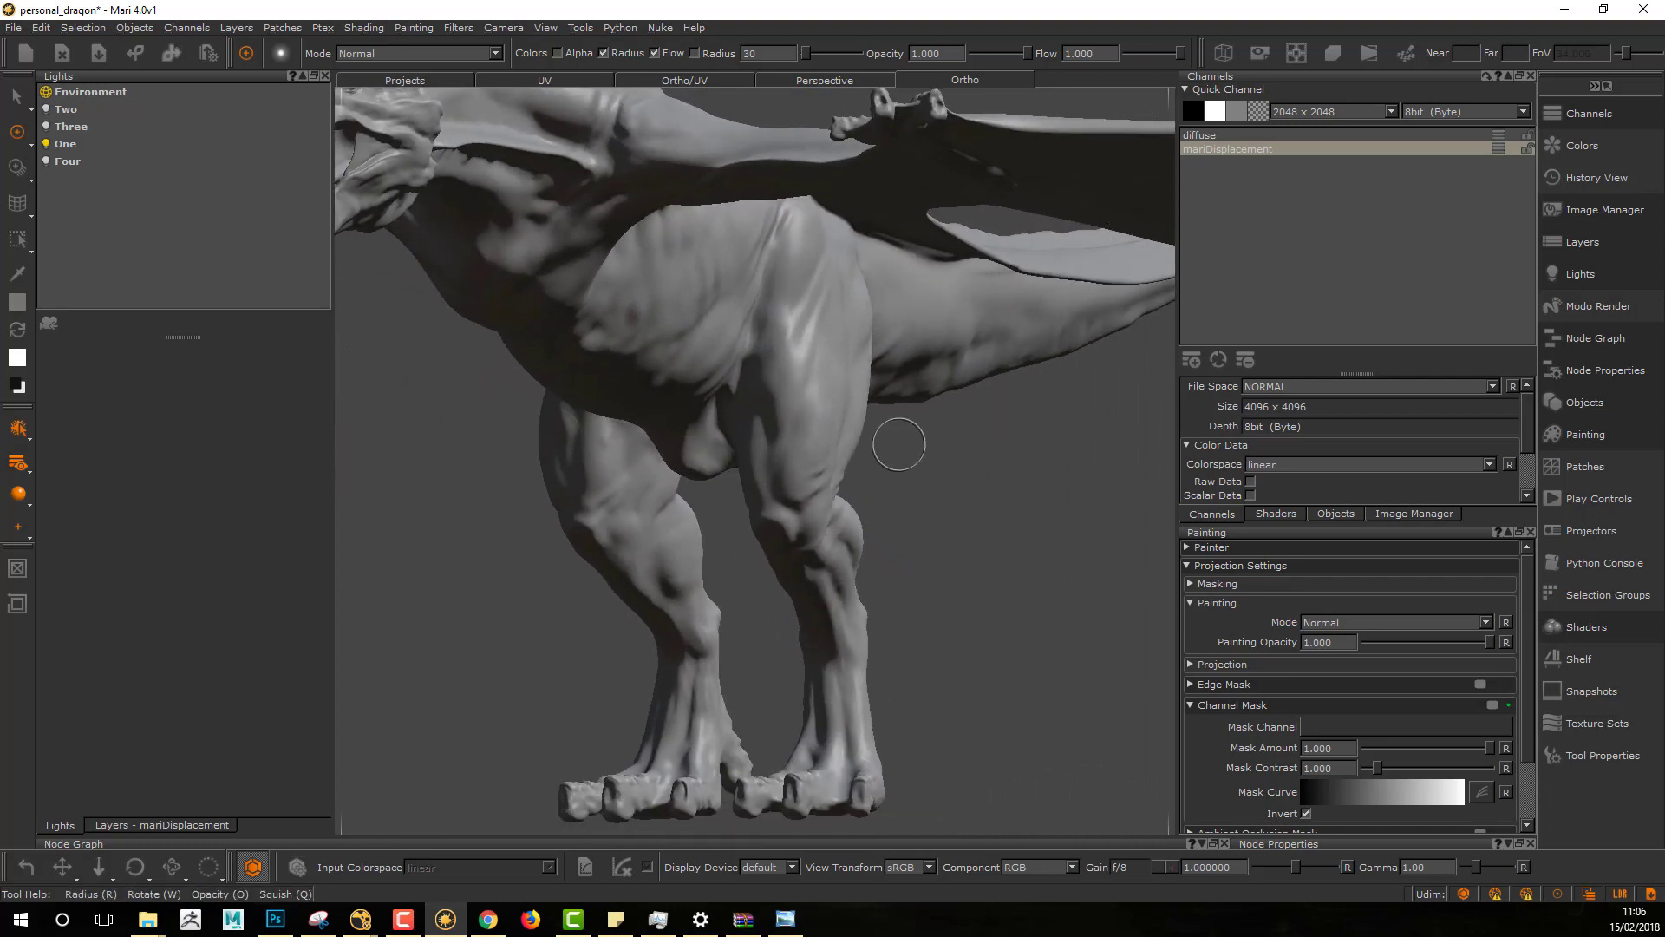
{"action": "mouse_move", "coordinate": [898, 444]}
{"action": "left_mouse_down", "text": "alt"}
{"action": "mouse_move", "coordinate": [877, 502]}
{"action": "mouse_move", "coordinate": [895, 557]}
{"action": "mouse_move", "coordinate": [866, 509]}
{"action": "mouse_move", "coordinate": [971, 498]}
{"action": "left_mouse_up", "text": "alt"}
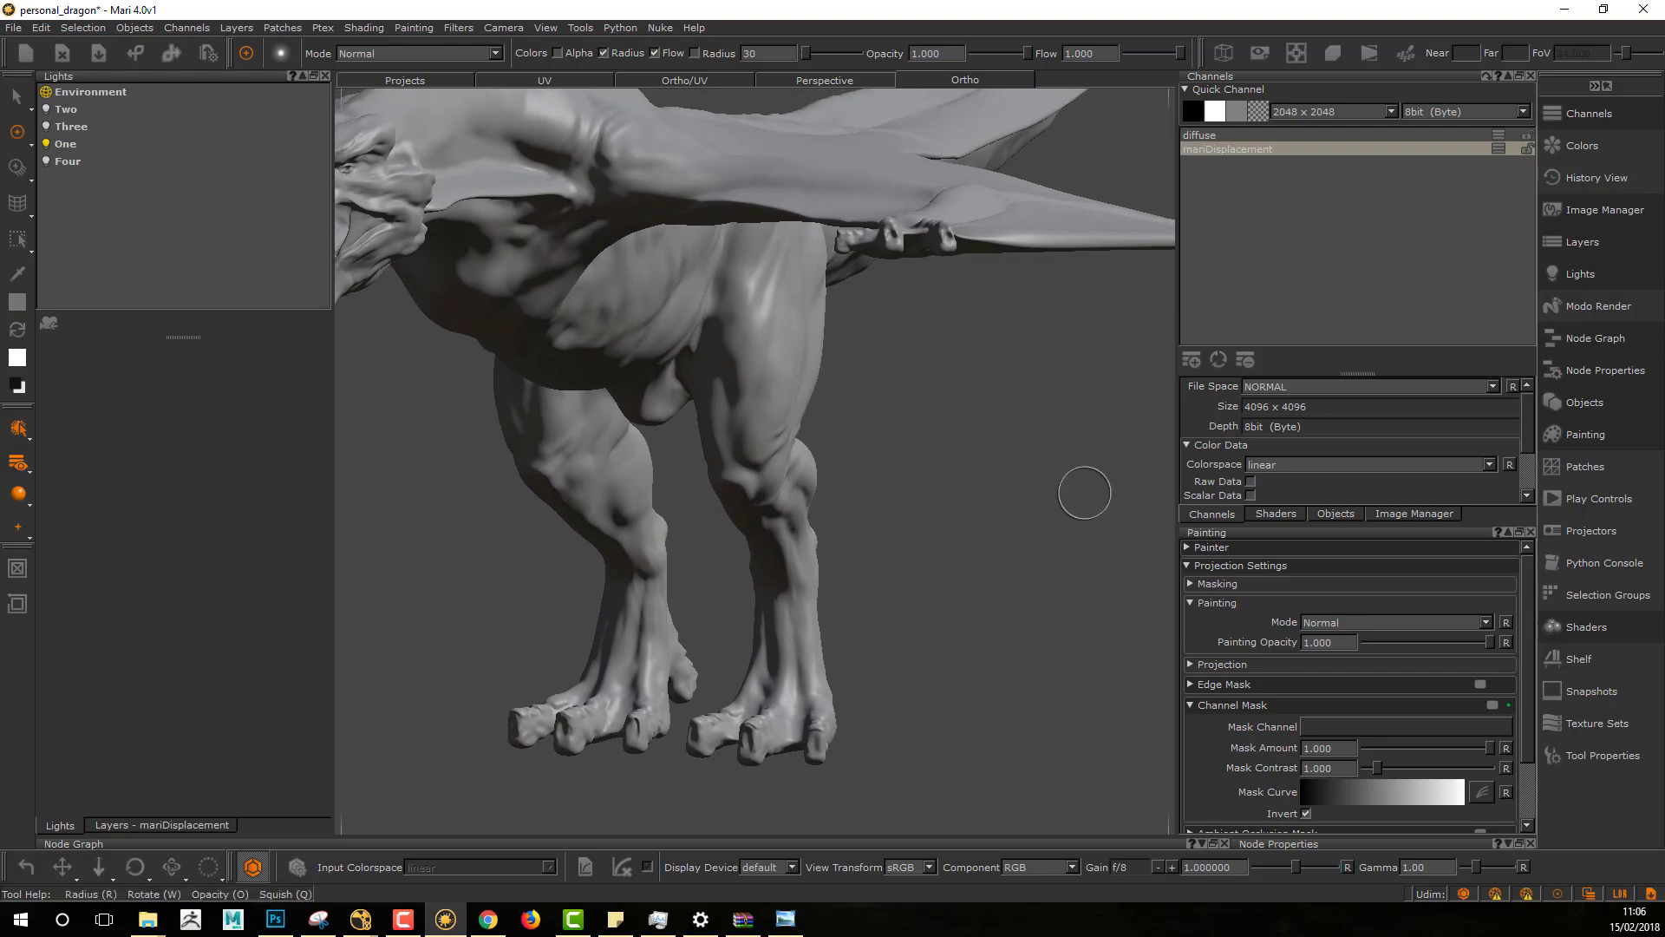
Step: Load OstrichFeet_allInOne_01.tif from the Desktop's packingUpXYZ folder into the Image Manager
{"action": "left_click", "coordinate": [1434, 513]}
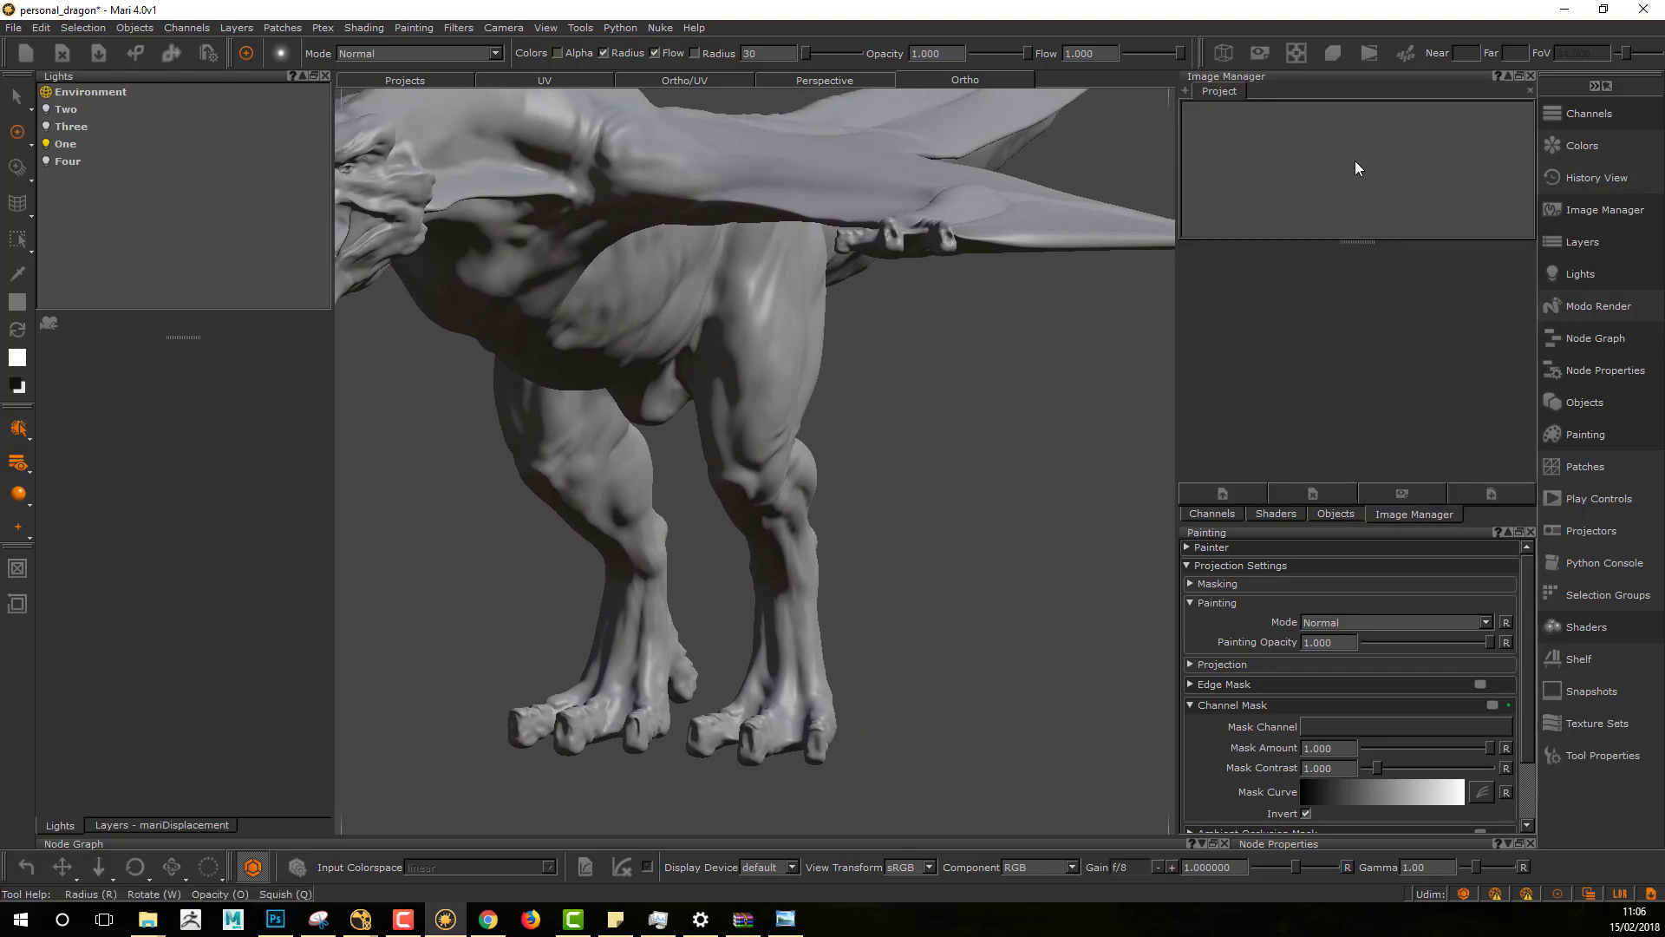
{"action": "right_click", "coordinate": [1281, 151]}
{"action": "left_click", "coordinate": [1334, 159]}
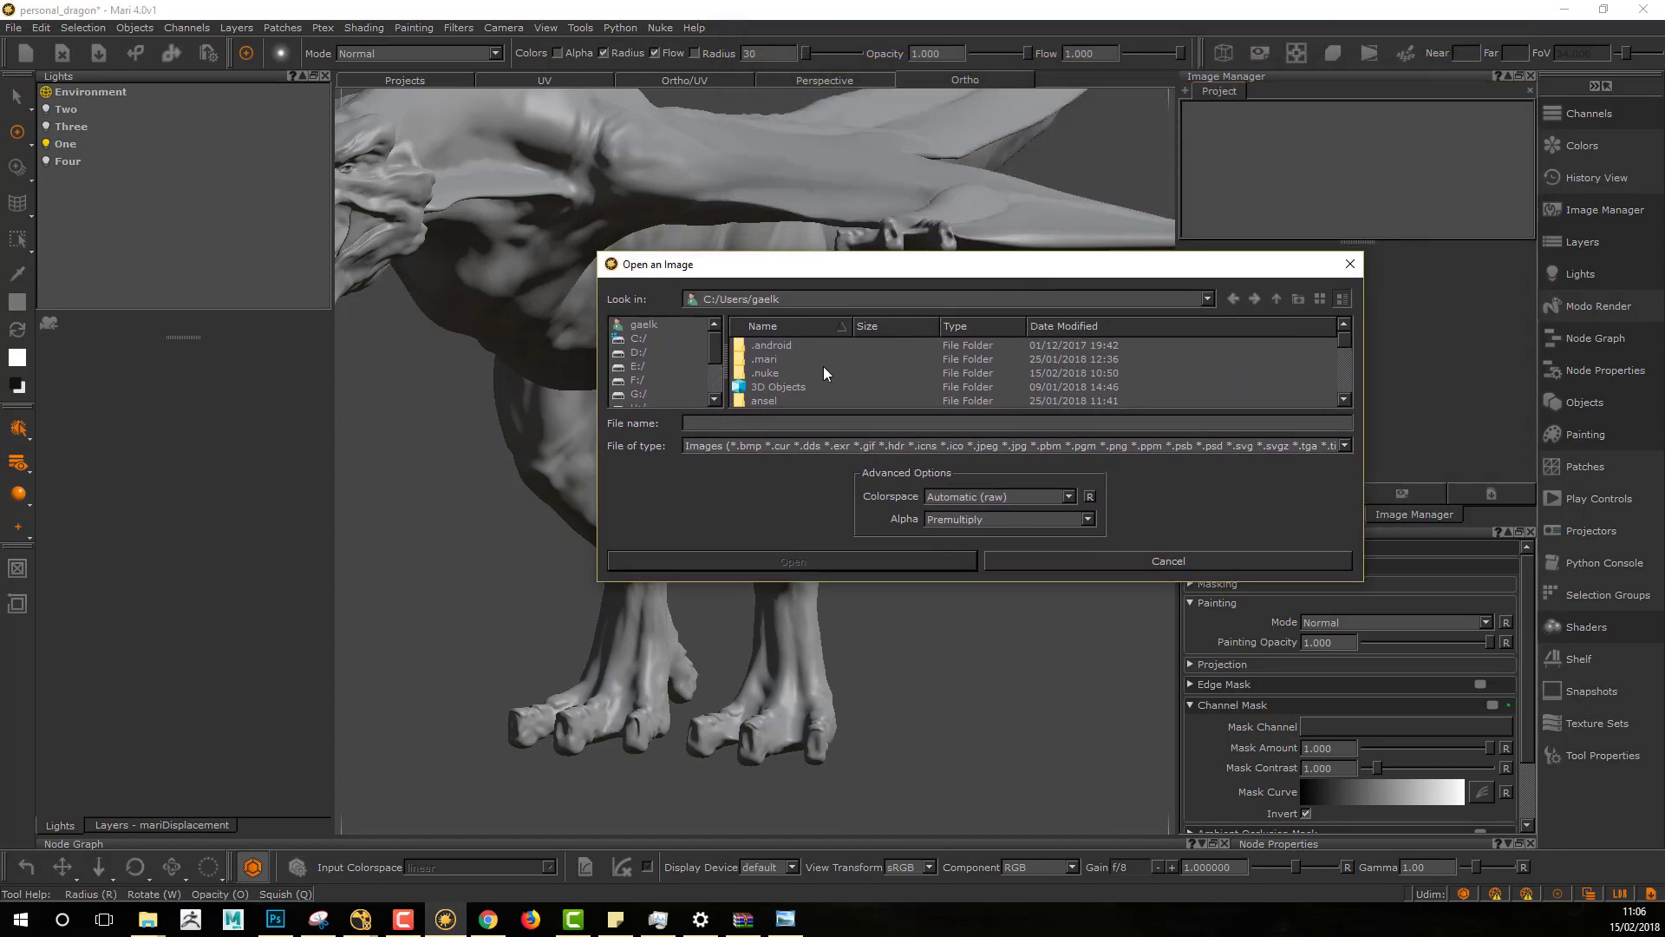
{"action": "scroll", "coordinate": [783, 364], "scroll_direction": "down", "scroll_amount": 1}
{"action": "double_click", "coordinate": [782, 400]}
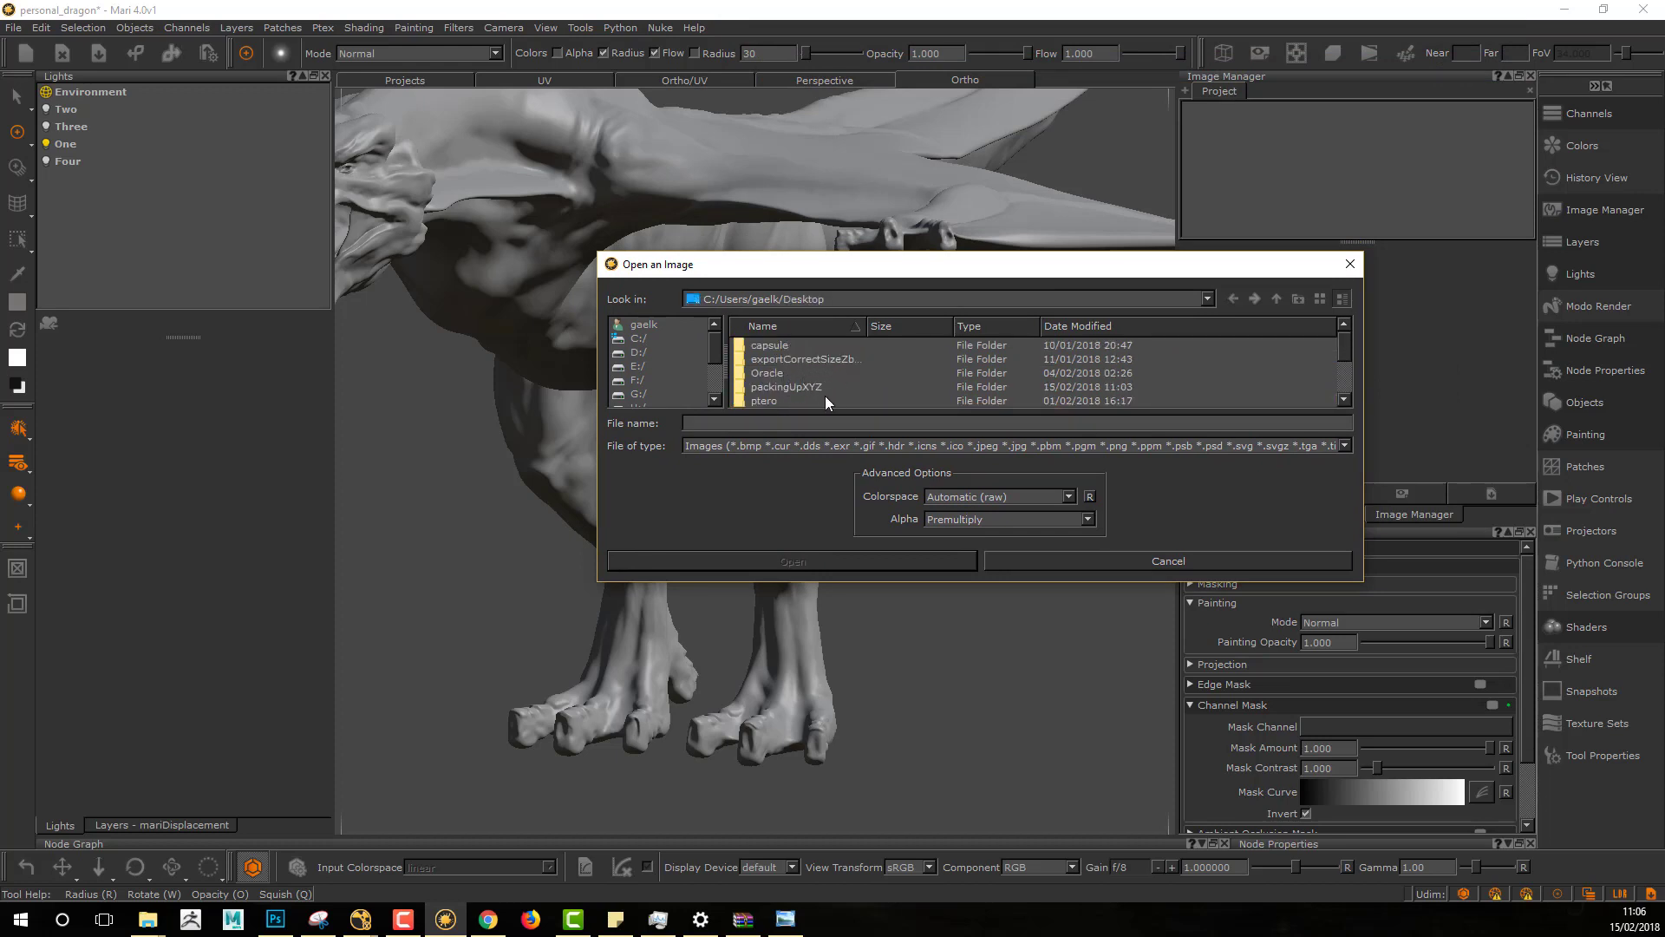
{"action": "double_click", "coordinate": [820, 385]}
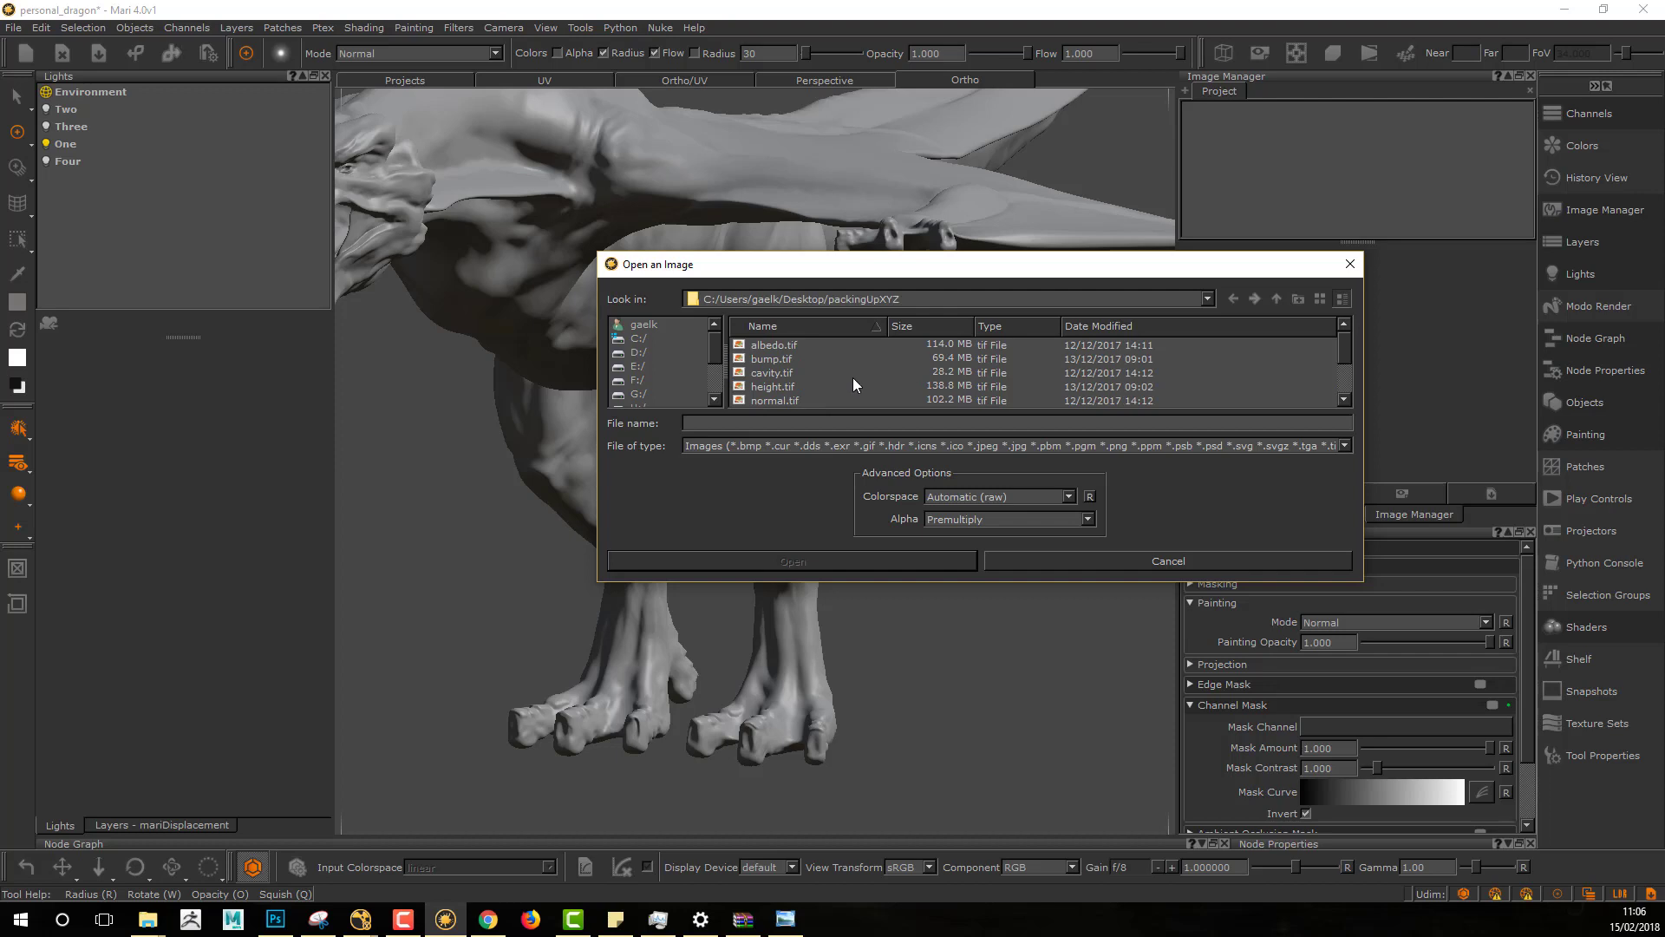
{"action": "scroll", "coordinate": [850, 382], "scroll_direction": "down", "scroll_amount": 1}
{"action": "left_click", "coordinate": [881, 371]}
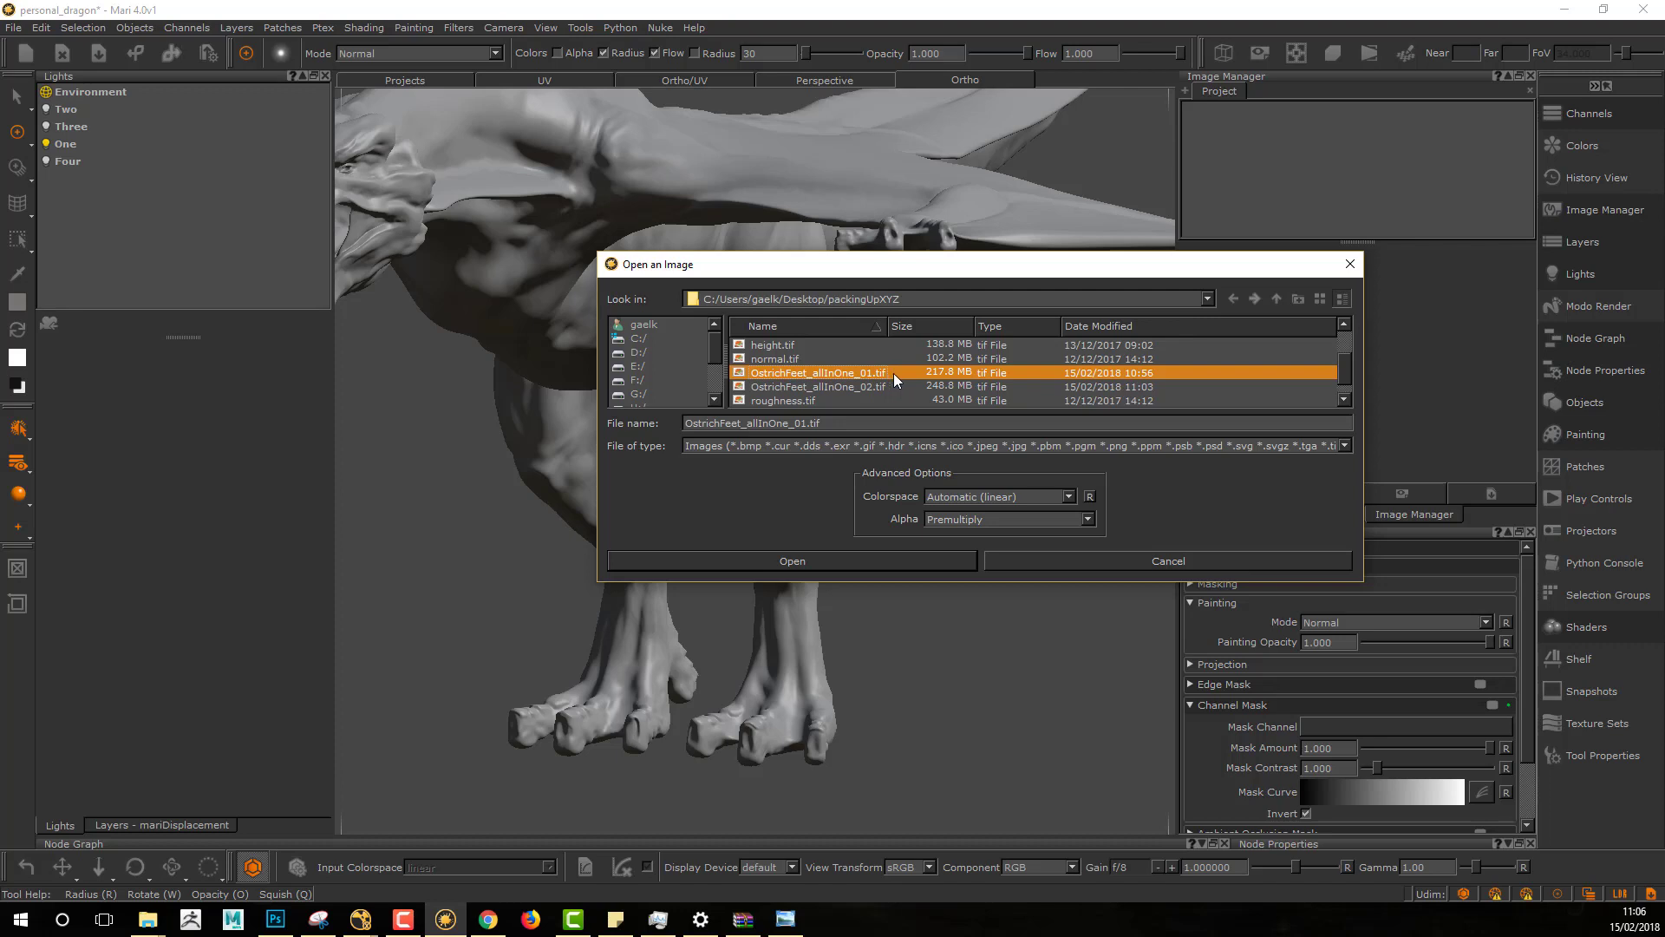
{"action": "left_click", "coordinate": [848, 560]}
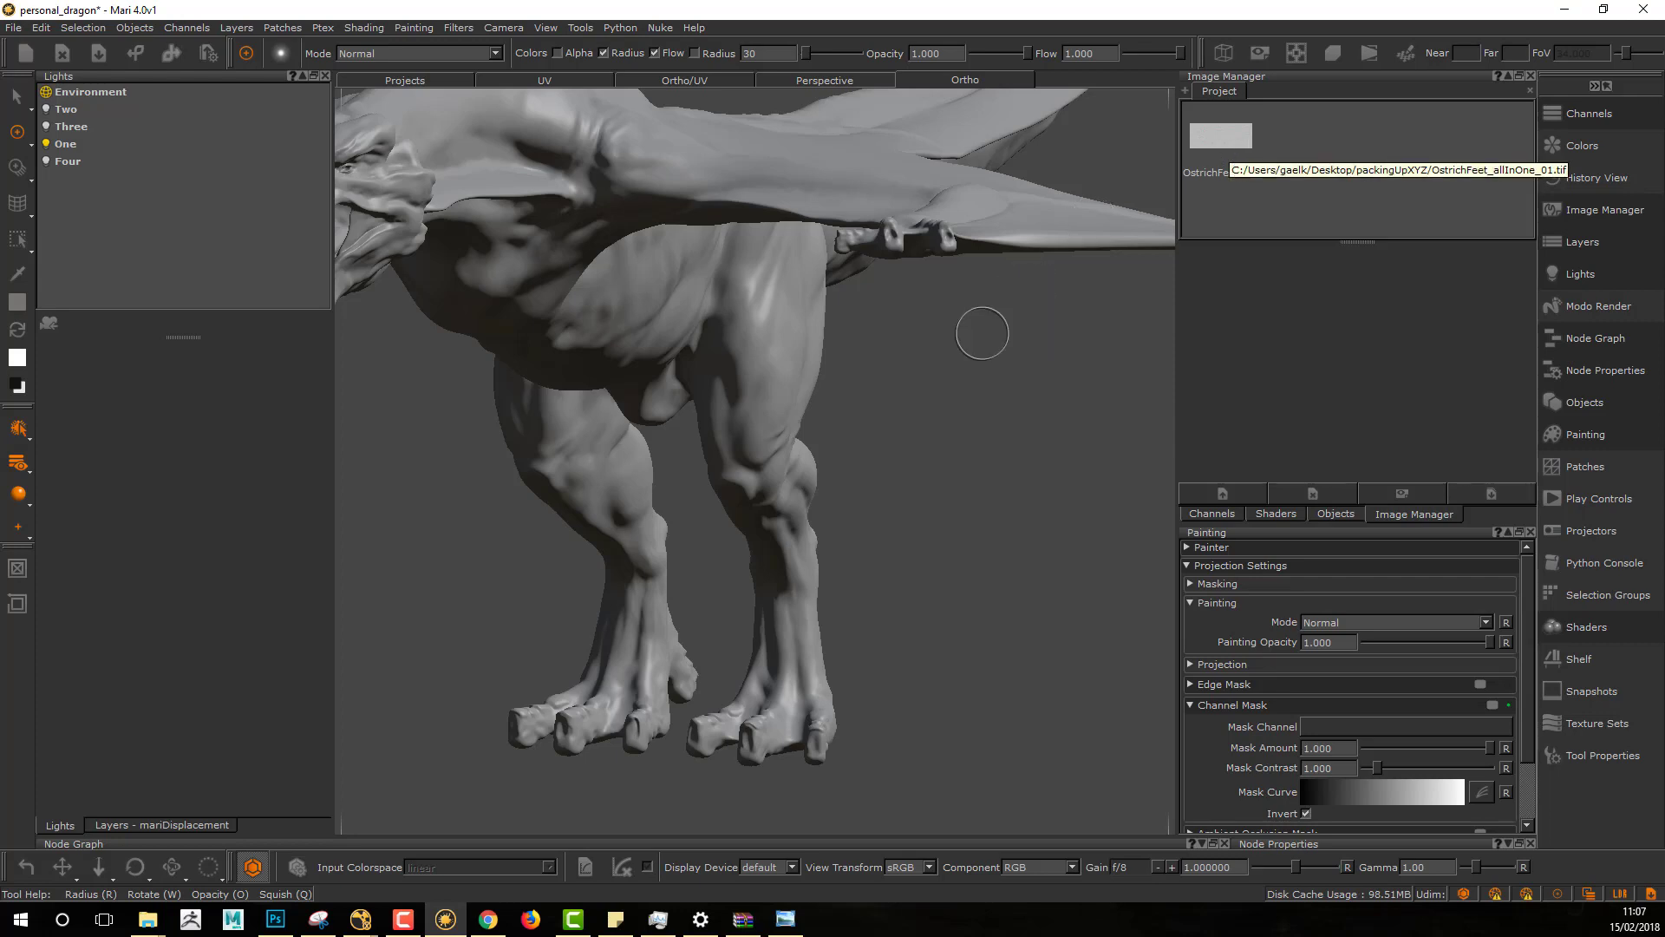
Step: Examine the dragon's lower legs and feet up close
{"action": "middle_click_drag", "start_coordinate": [922, 439], "coordinate": [891, 411]}
{"action": "middle_click_drag", "start_coordinate": [907, 487], "coordinate": [910, 438], "text": "alt"}
{"action": "right_click_drag", "start_coordinate": [910, 438], "coordinate": [947, 392], "text": "alt"}
{"action": "middle_click_drag", "start_coordinate": [944, 388], "coordinate": [919, 356], "text": "alt"}
{"action": "left_click_drag", "start_coordinate": [915, 417], "coordinate": [852, 431], "text": "alt"}
{"action": "middle_click_drag", "start_coordinate": [851, 431], "coordinate": [859, 354], "text": "alt"}
{"action": "right_click_drag", "start_coordinate": [858, 354], "coordinate": [937, 398], "text": "alt"}
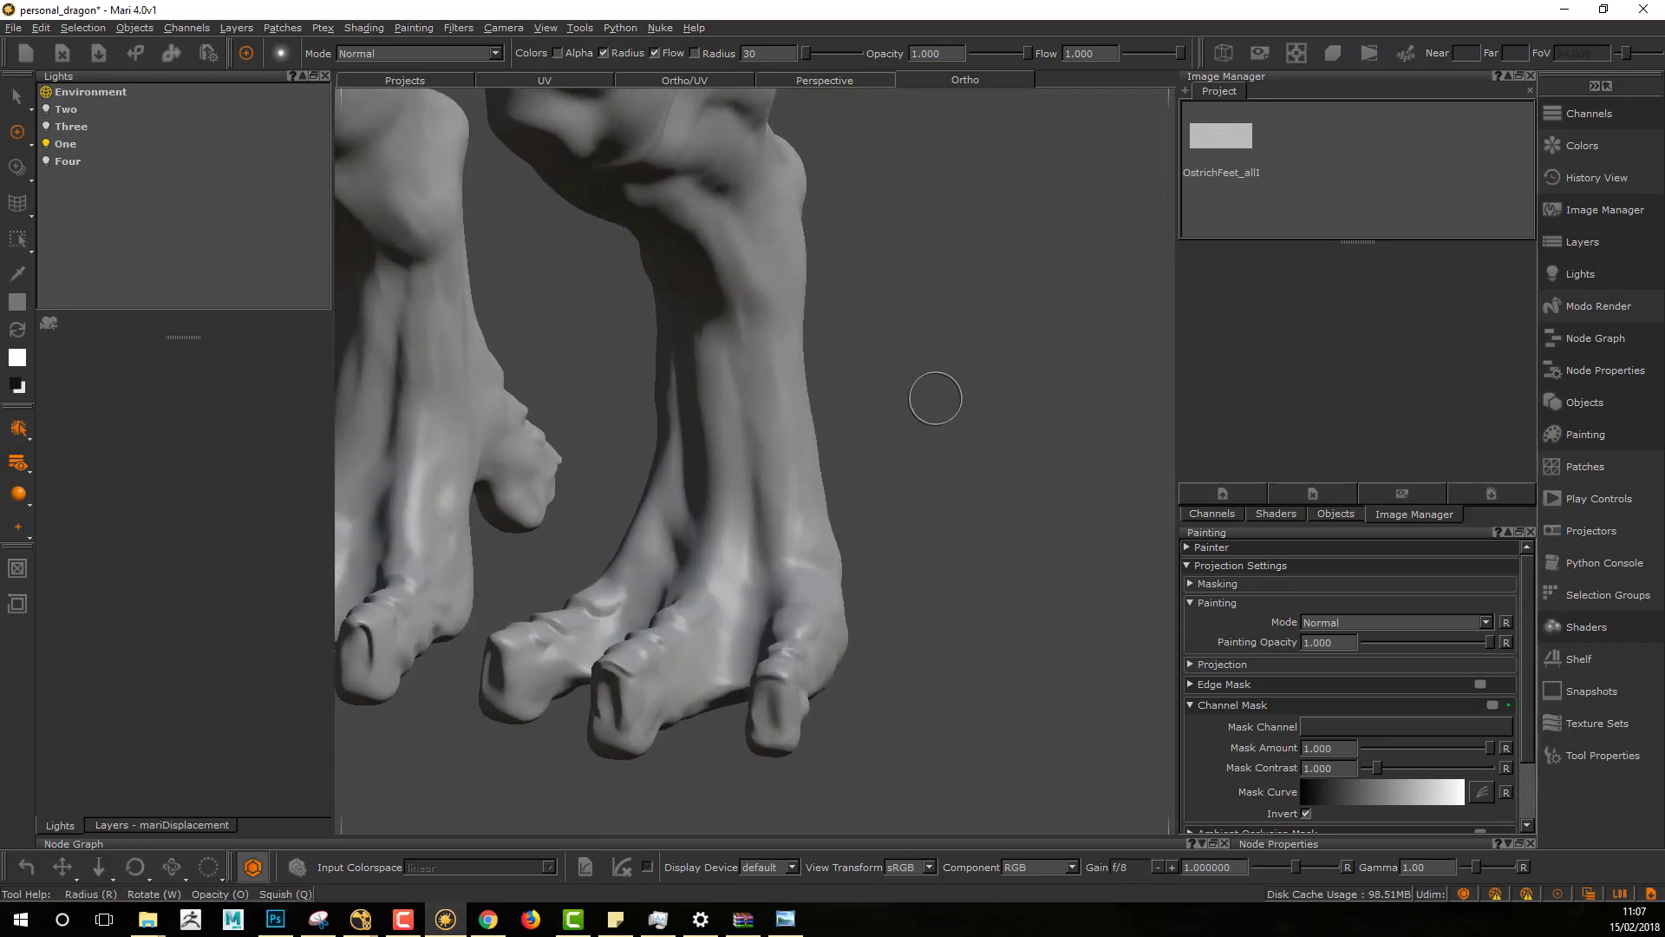
{"action": "middle_click_drag", "start_coordinate": [939, 407], "coordinate": [985, 474], "text": "alt"}
{"action": "right_click_drag", "start_coordinate": [985, 474], "coordinate": [905, 449], "text": "alt"}
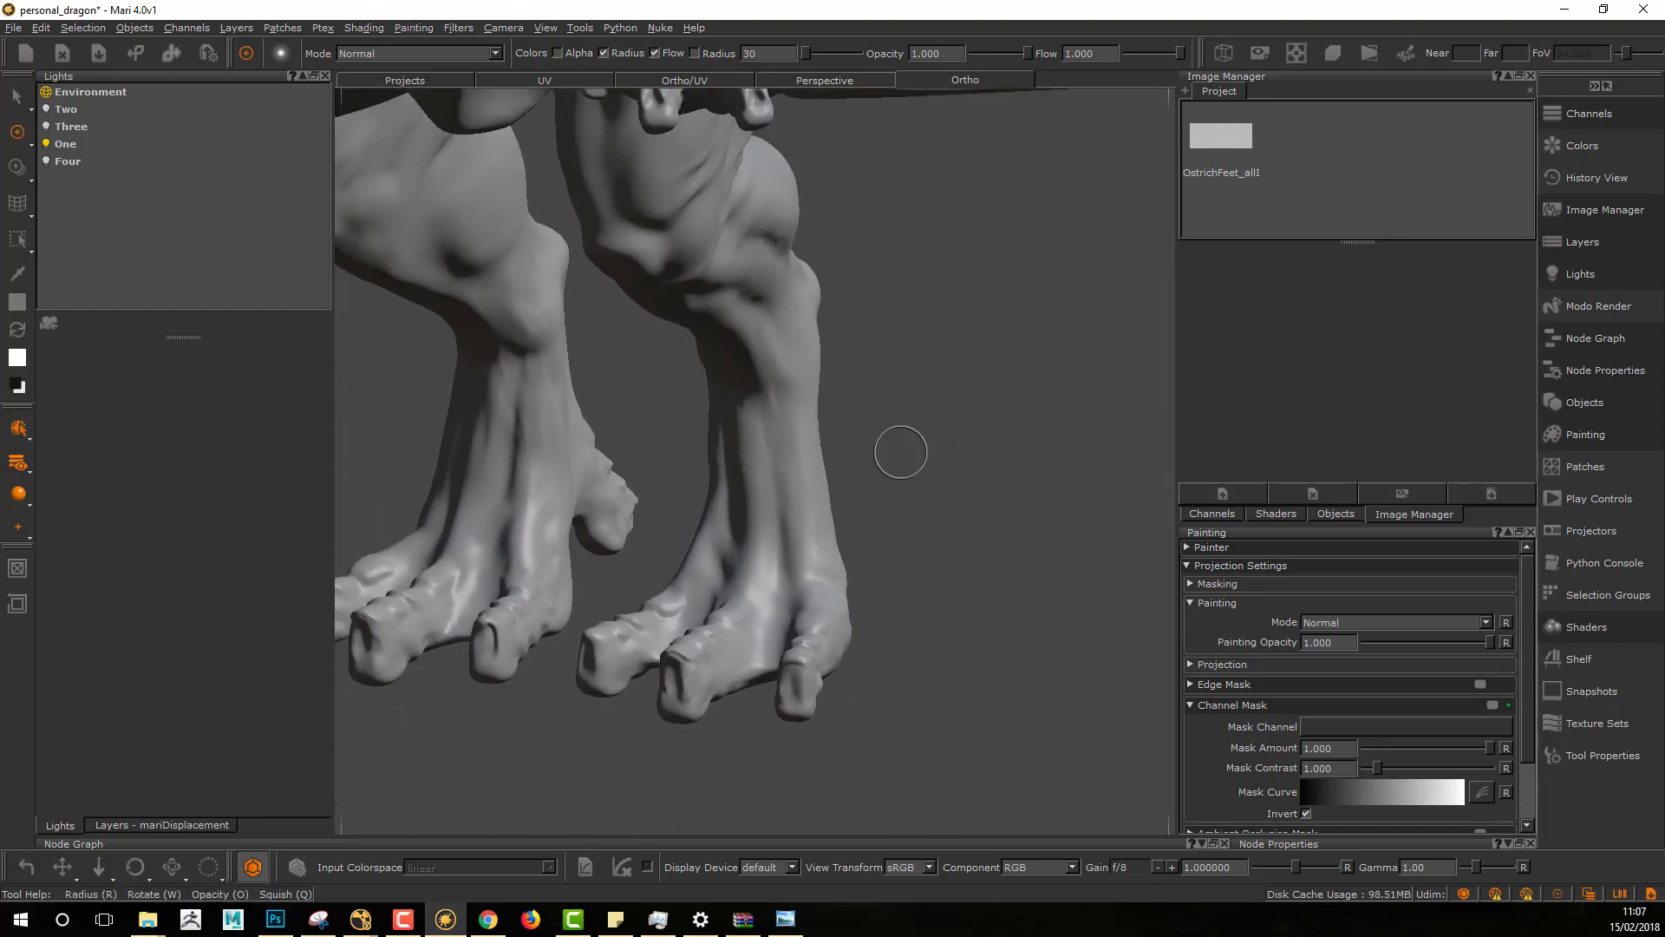
{"action": "middle_click_drag", "start_coordinate": [882, 451], "coordinate": [963, 468], "text": "alt"}
Step: Add a new AiStandard shader to the dragon
{"action": "left_click", "coordinate": [1277, 512]}
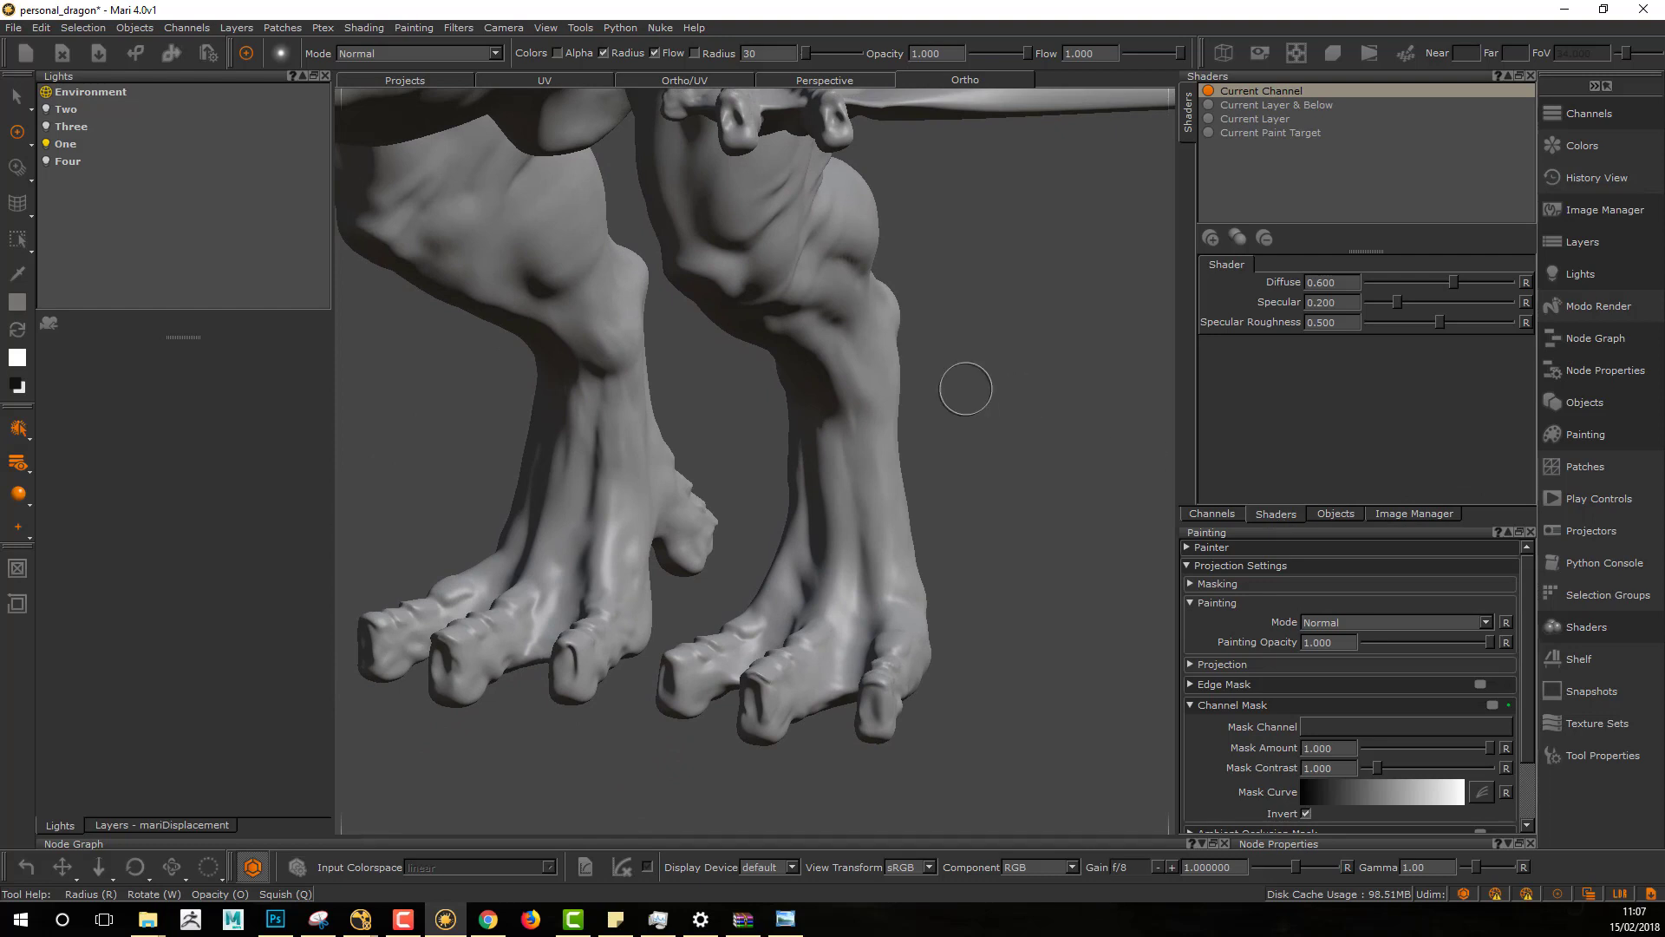
{"action": "left_click_drag", "start_coordinate": [918, 360], "coordinate": [906, 356], "text": "alt"}
{"action": "left_click", "coordinate": [1220, 241]}
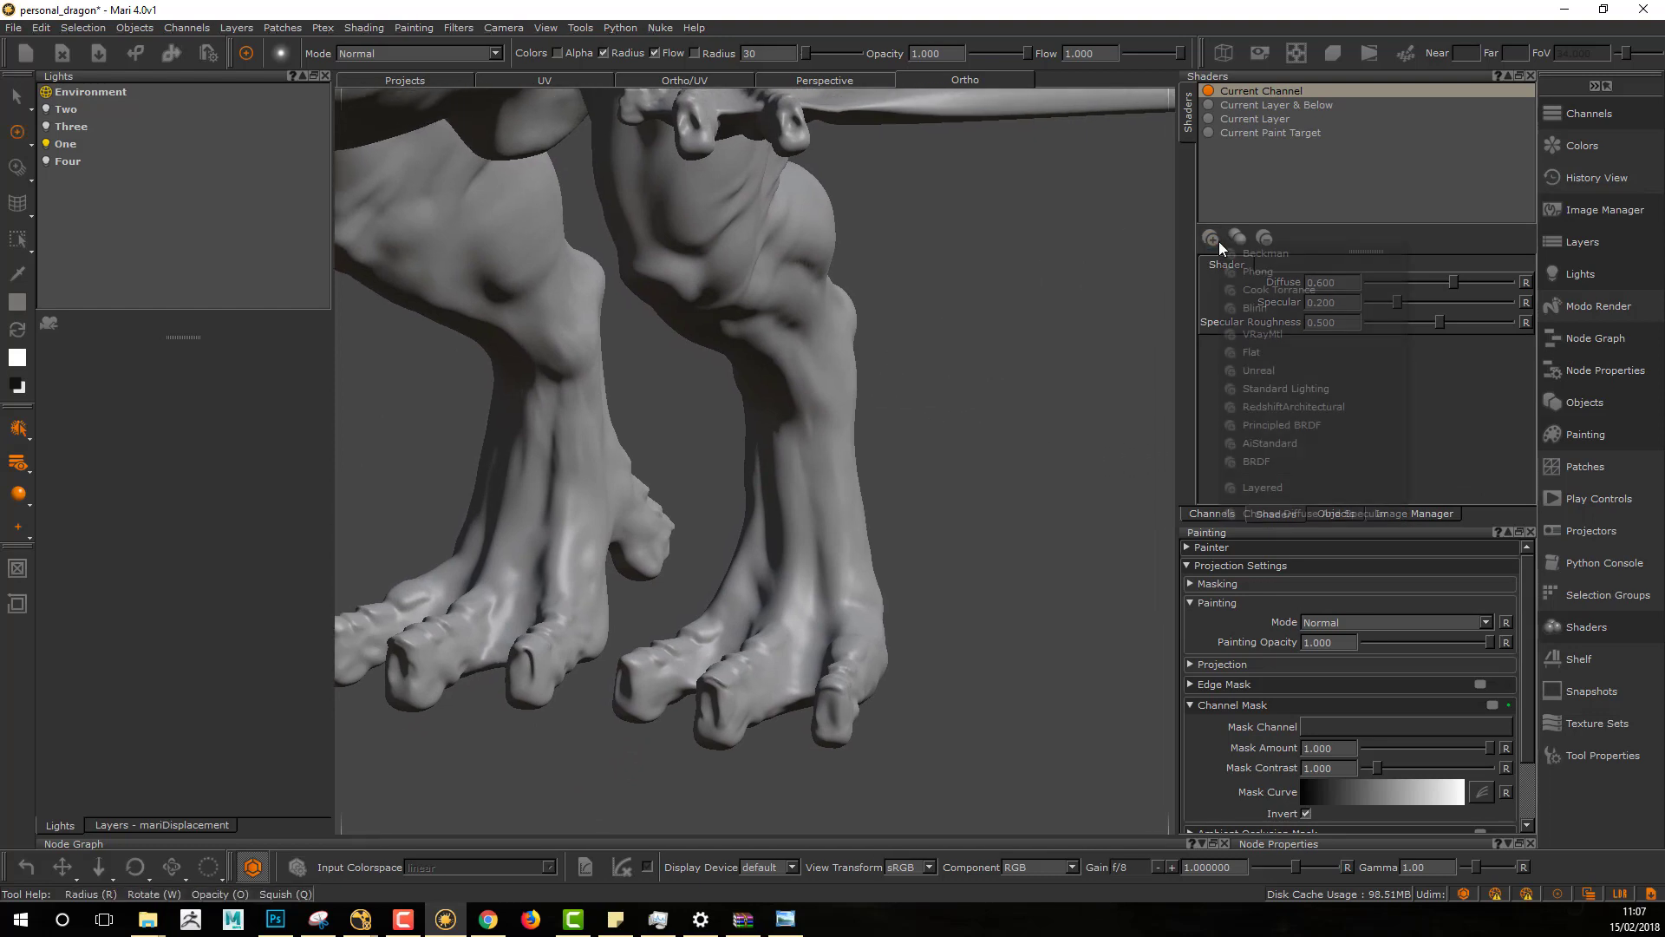
{"action": "left_click", "coordinate": [1313, 444]}
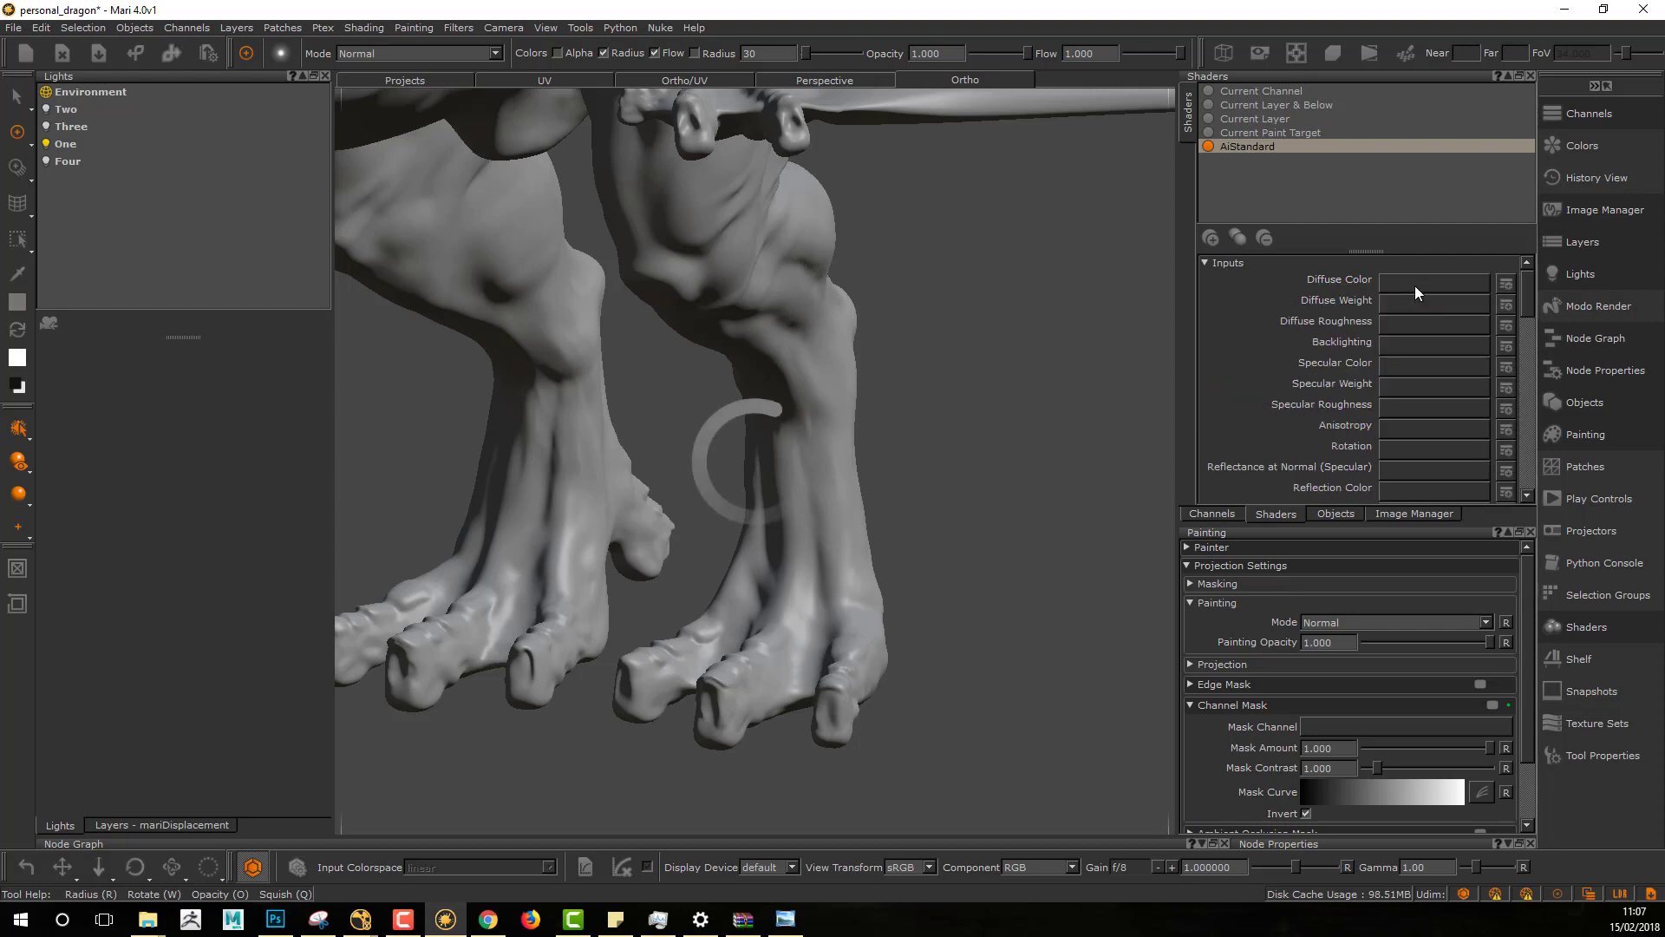
Step: Assign the mariDisplacement channel to the AiStandard shader's Diffuse Color and Bump Map inputs
{"action": "left_click", "coordinate": [1417, 279]}
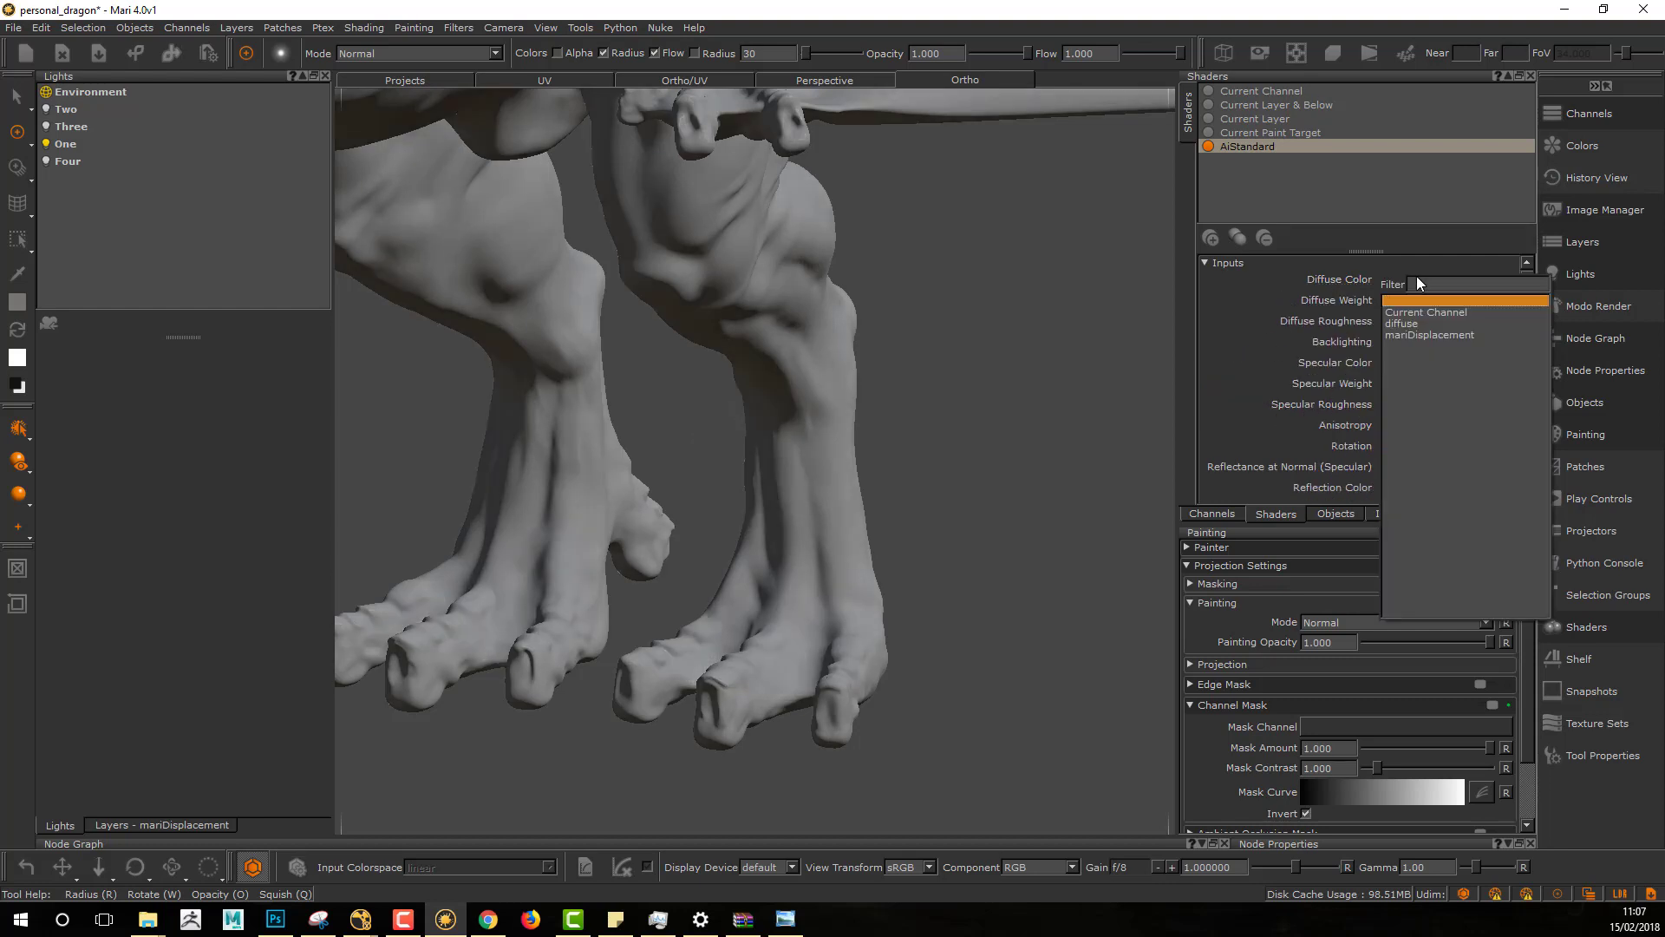
{"action": "left_click", "coordinate": [1433, 335]}
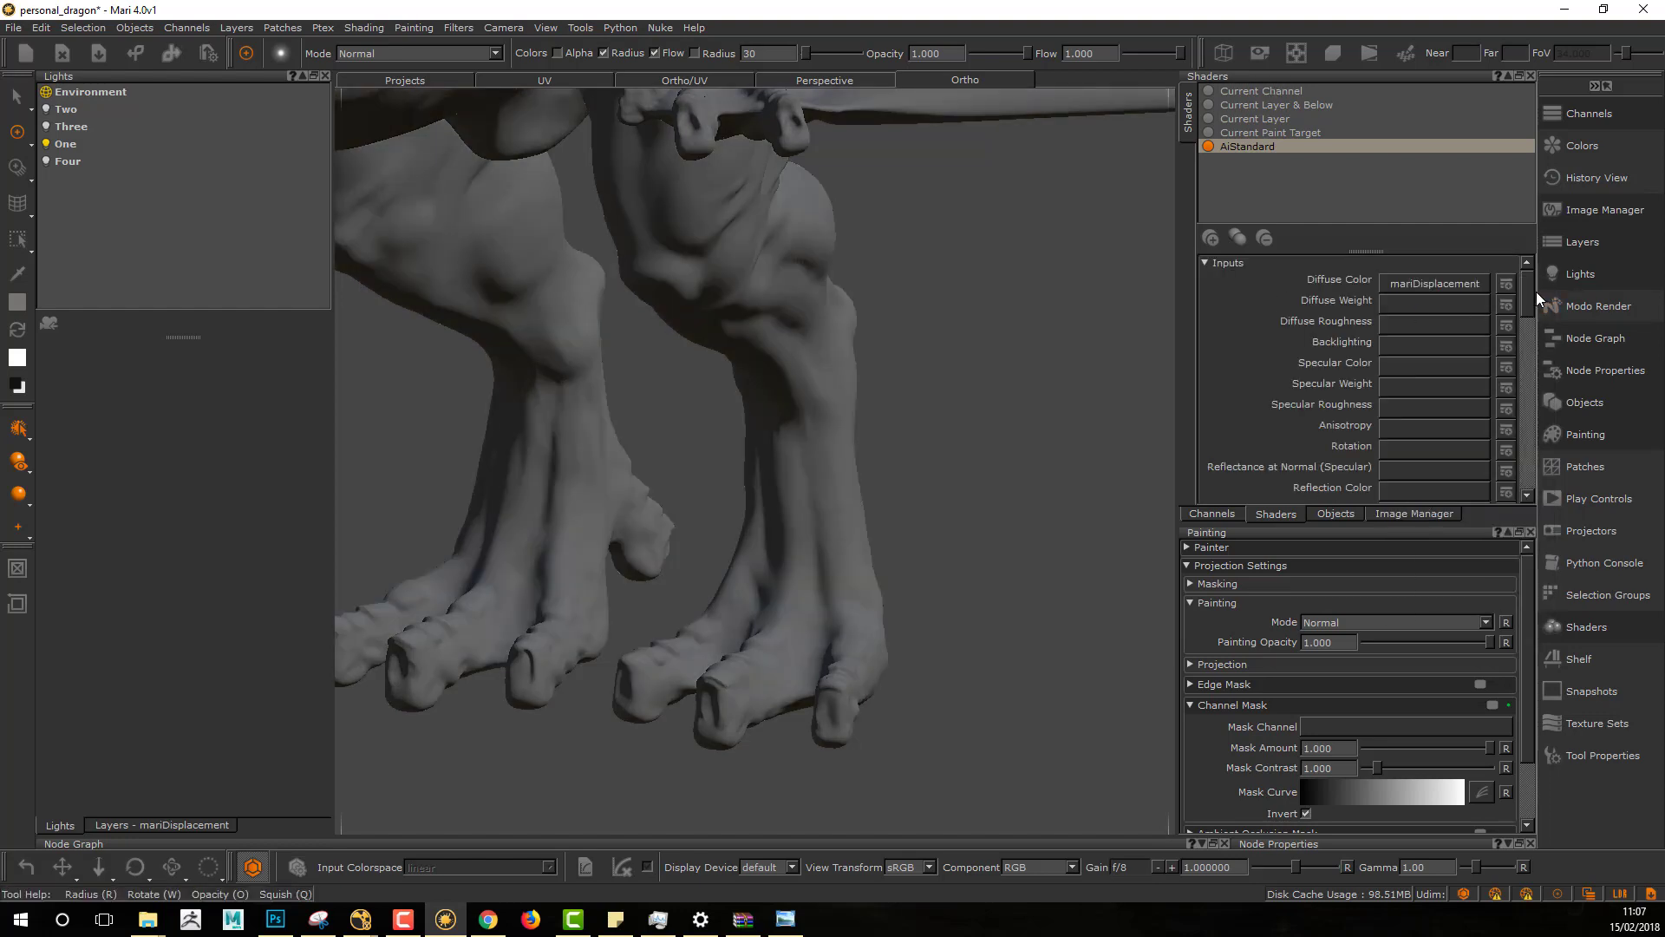
{"action": "left_click_drag", "start_coordinate": [1529, 297], "coordinate": [1542, 377]}
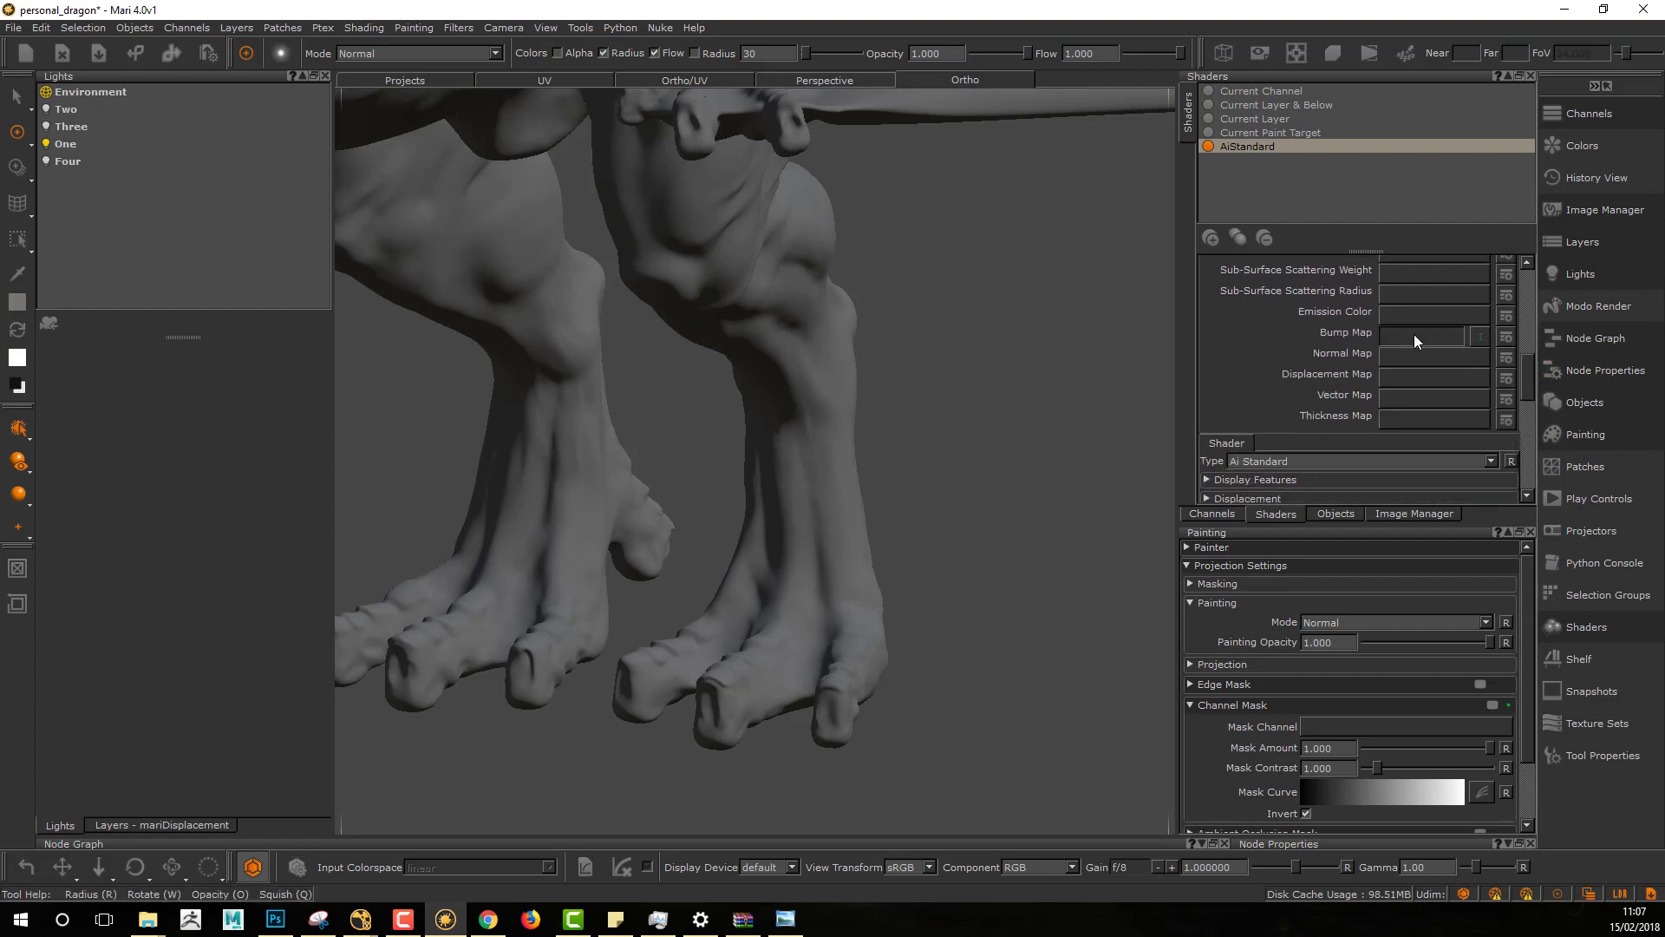
{"action": "left_click", "coordinate": [1414, 334]}
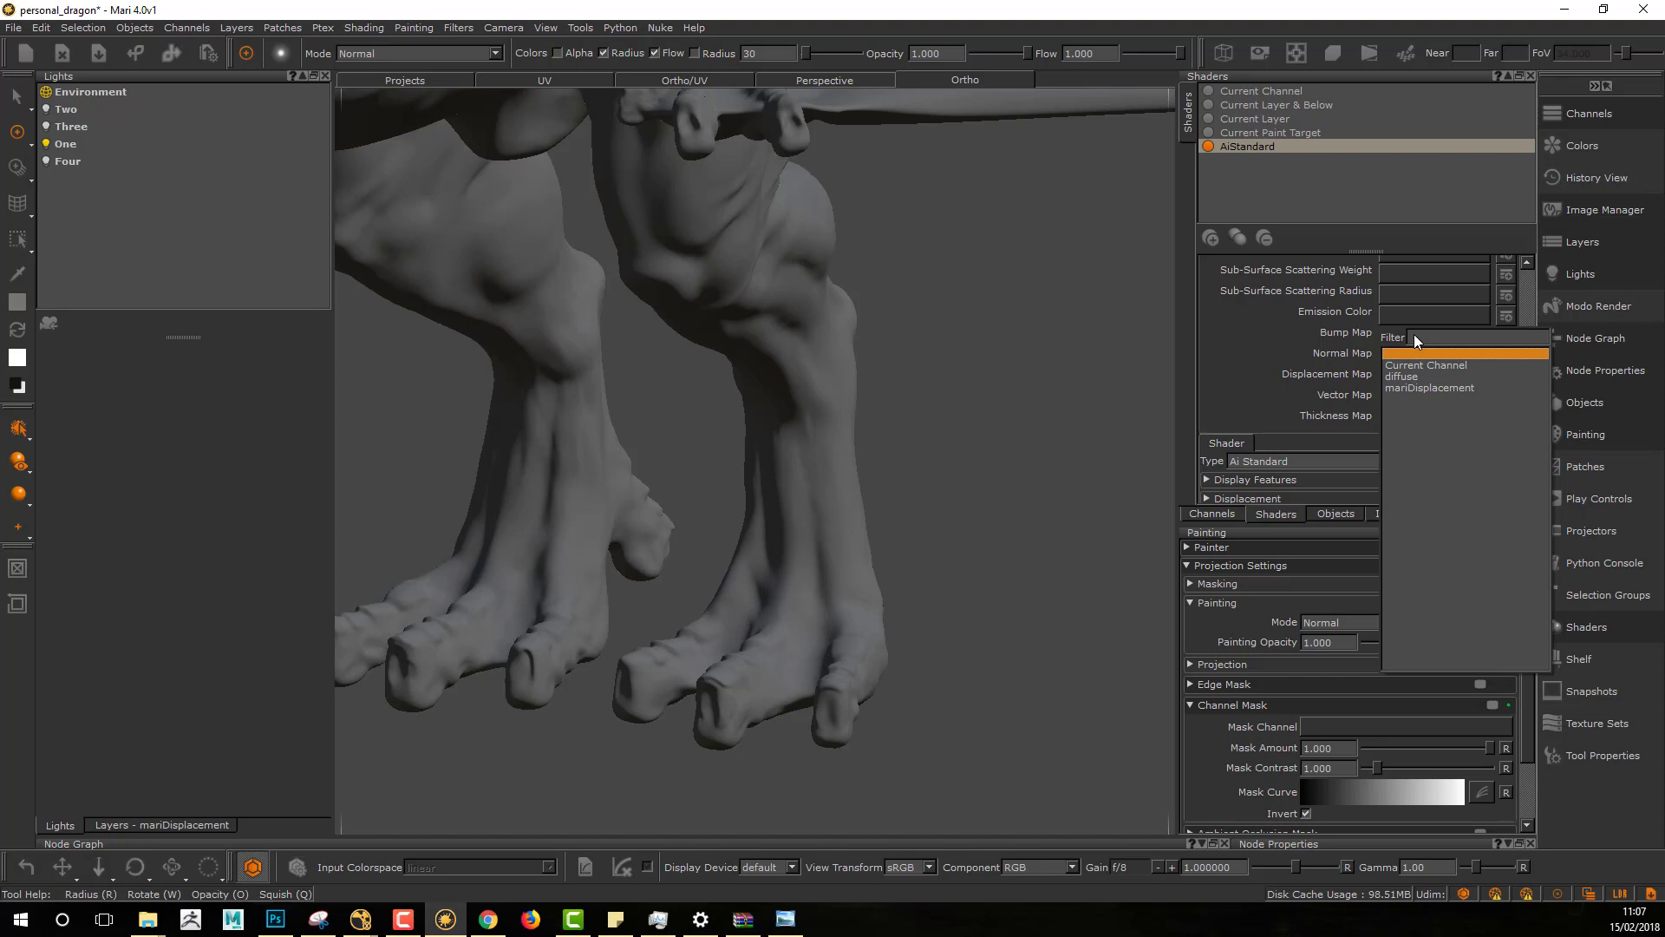
{"action": "left_click", "coordinate": [1427, 388]}
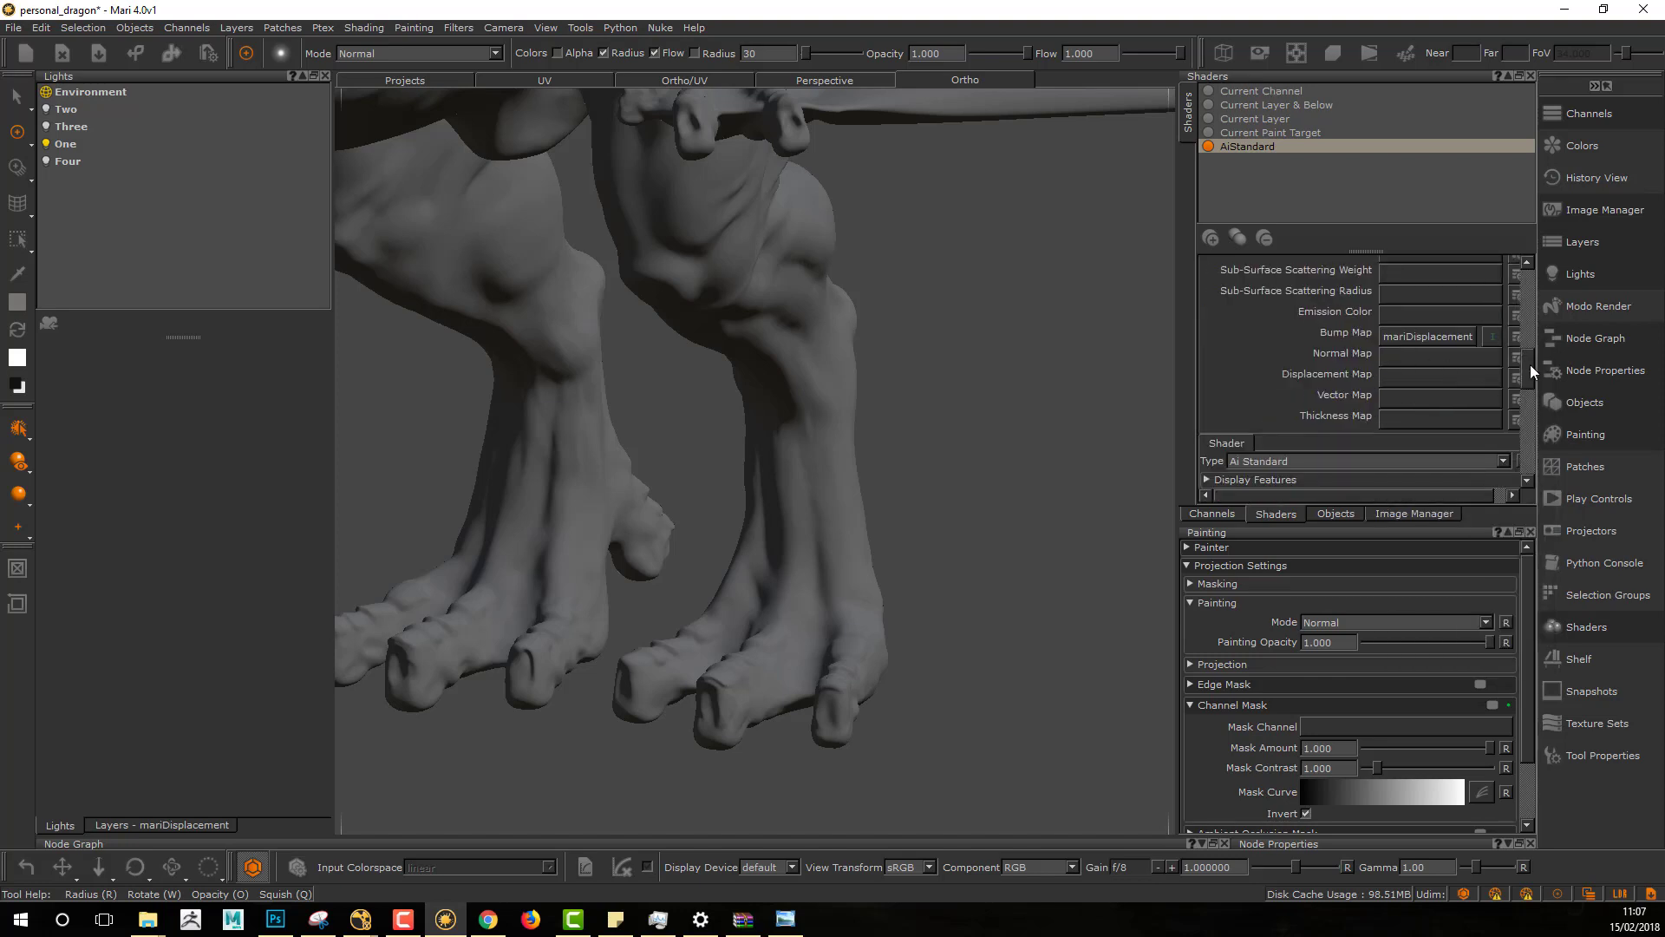
Step: Set the shader's Diffuse Weight and Specular Weight to 1.000, widening the shader settings area for access
{"action": "left_click_drag", "start_coordinate": [1527, 367], "coordinate": [1554, 466]}
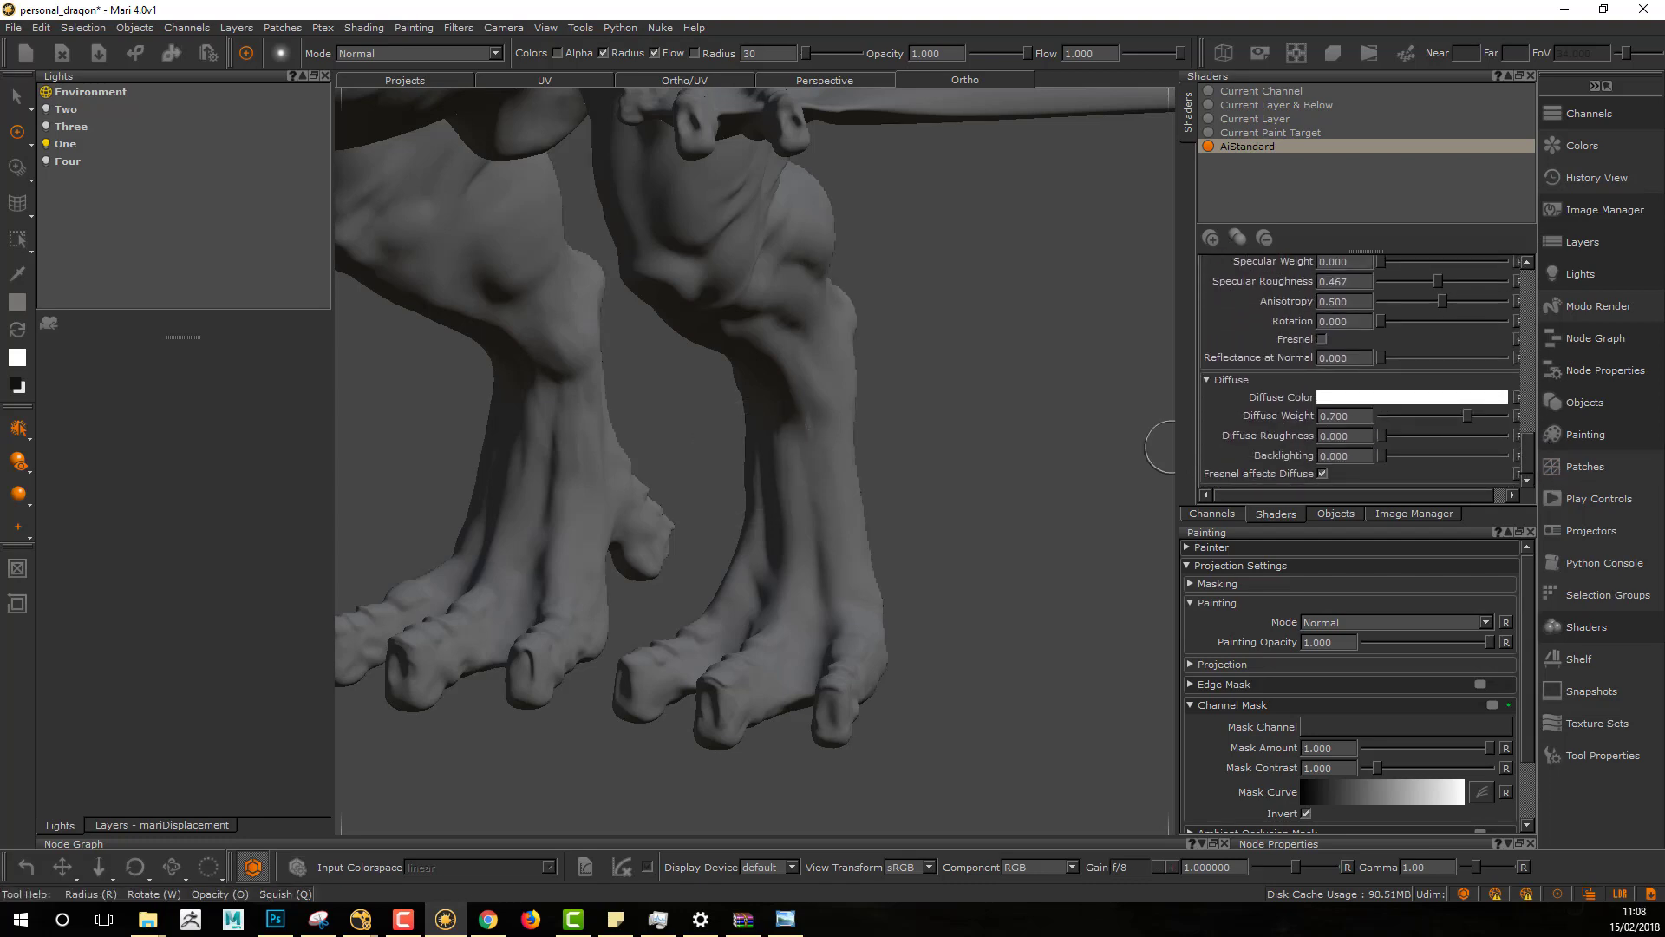
{"action": "left_click_drag", "start_coordinate": [1469, 415], "coordinate": [1502, 423]}
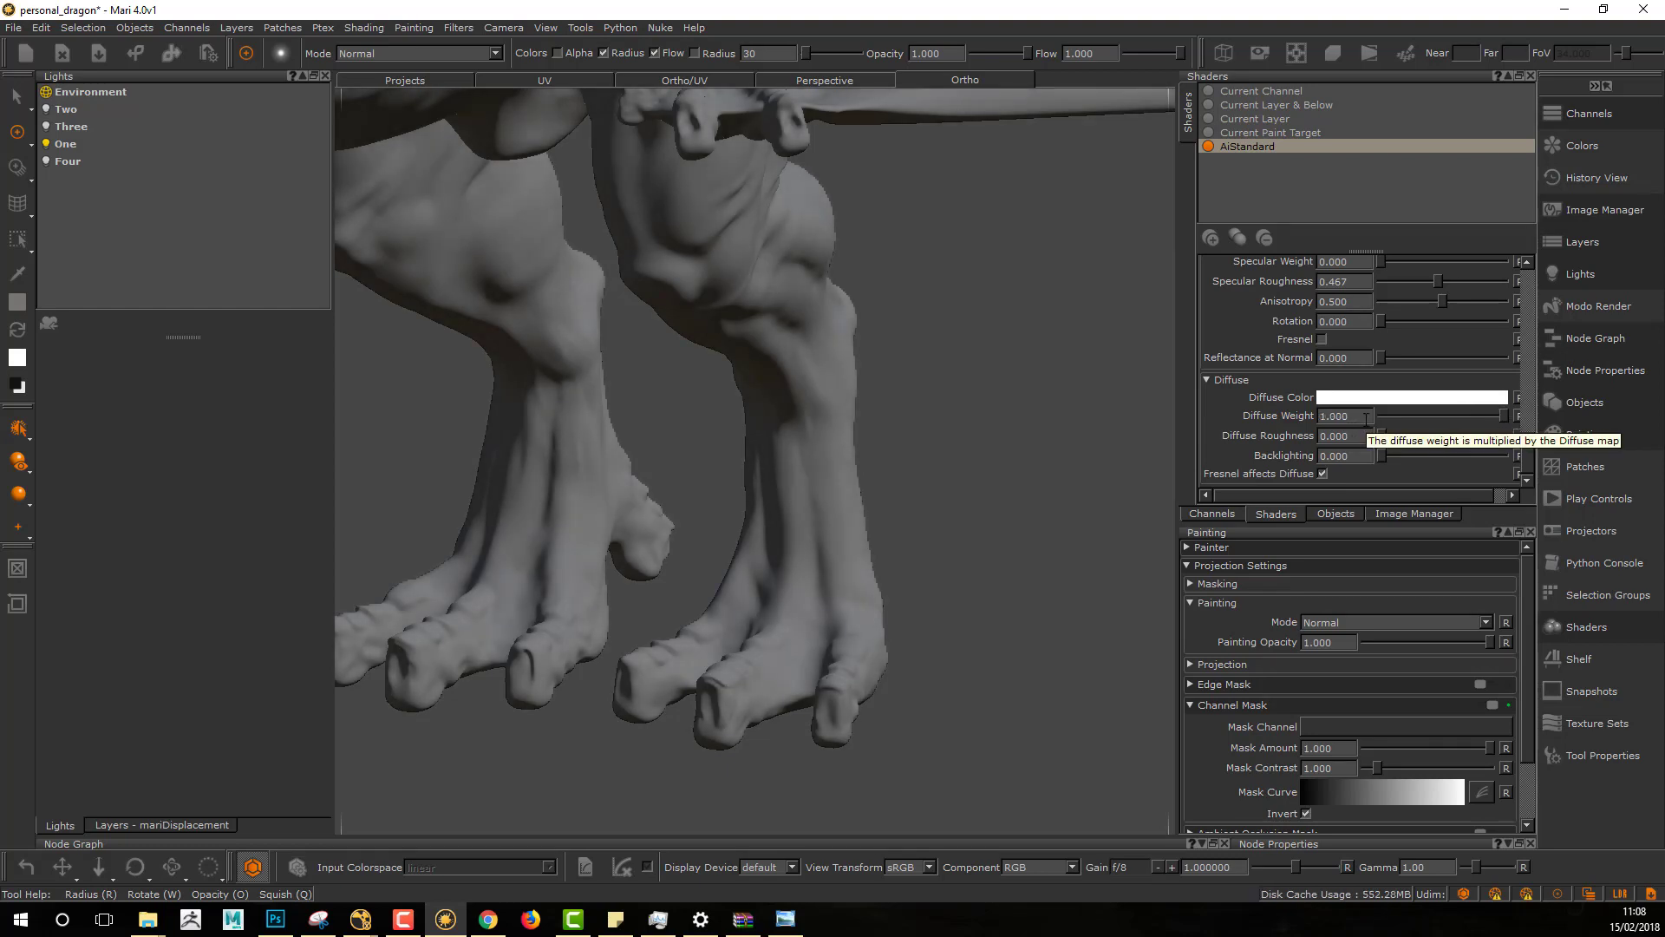
{"action": "scroll", "coordinate": [1528, 451], "scroll_direction": "up", "scroll_amount": 1}
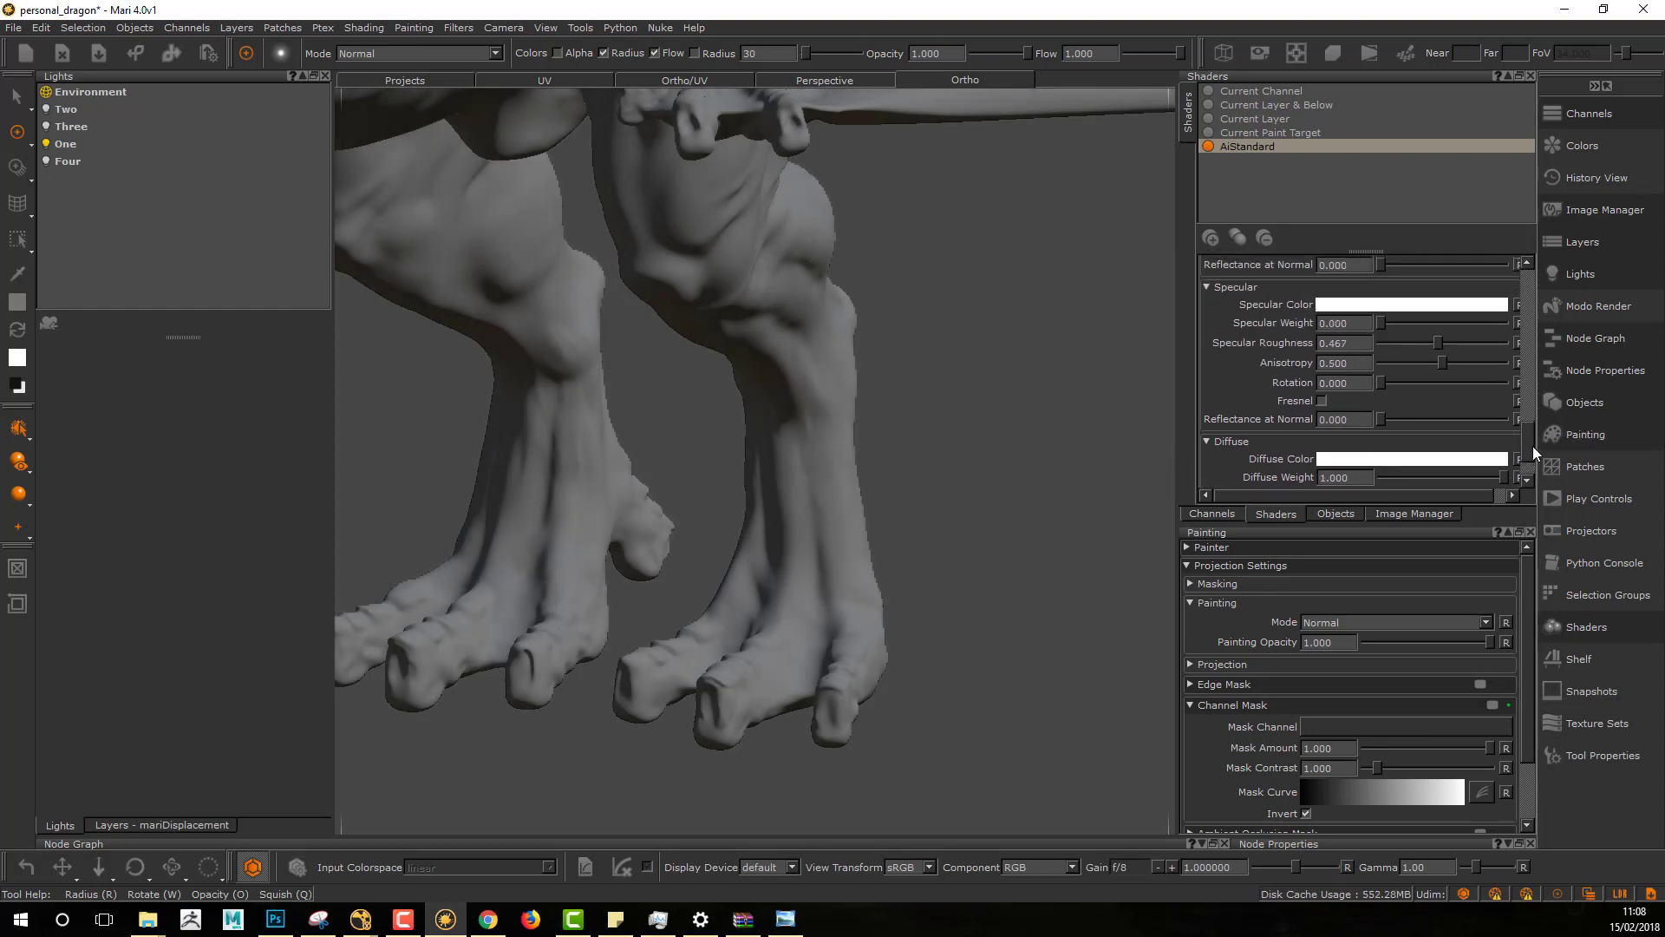
{"action": "scroll", "coordinate": [1531, 446], "scroll_direction": "up", "scroll_amount": 1}
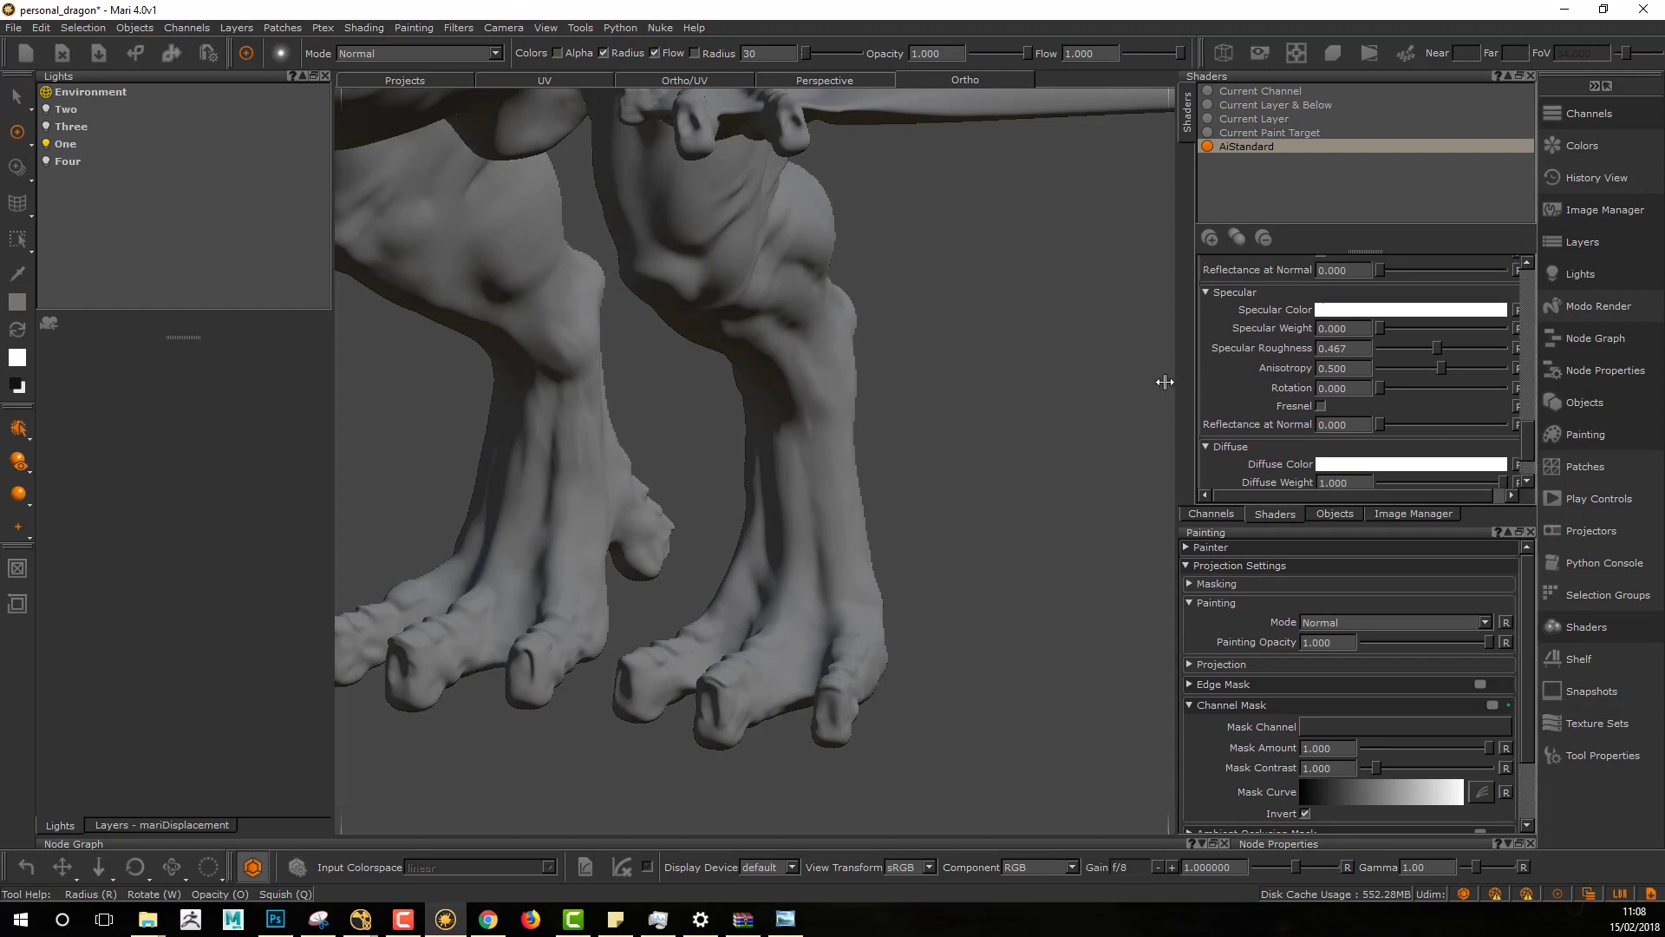
{"action": "left_click_drag", "start_coordinate": [1176, 376], "coordinate": [1129, 375]}
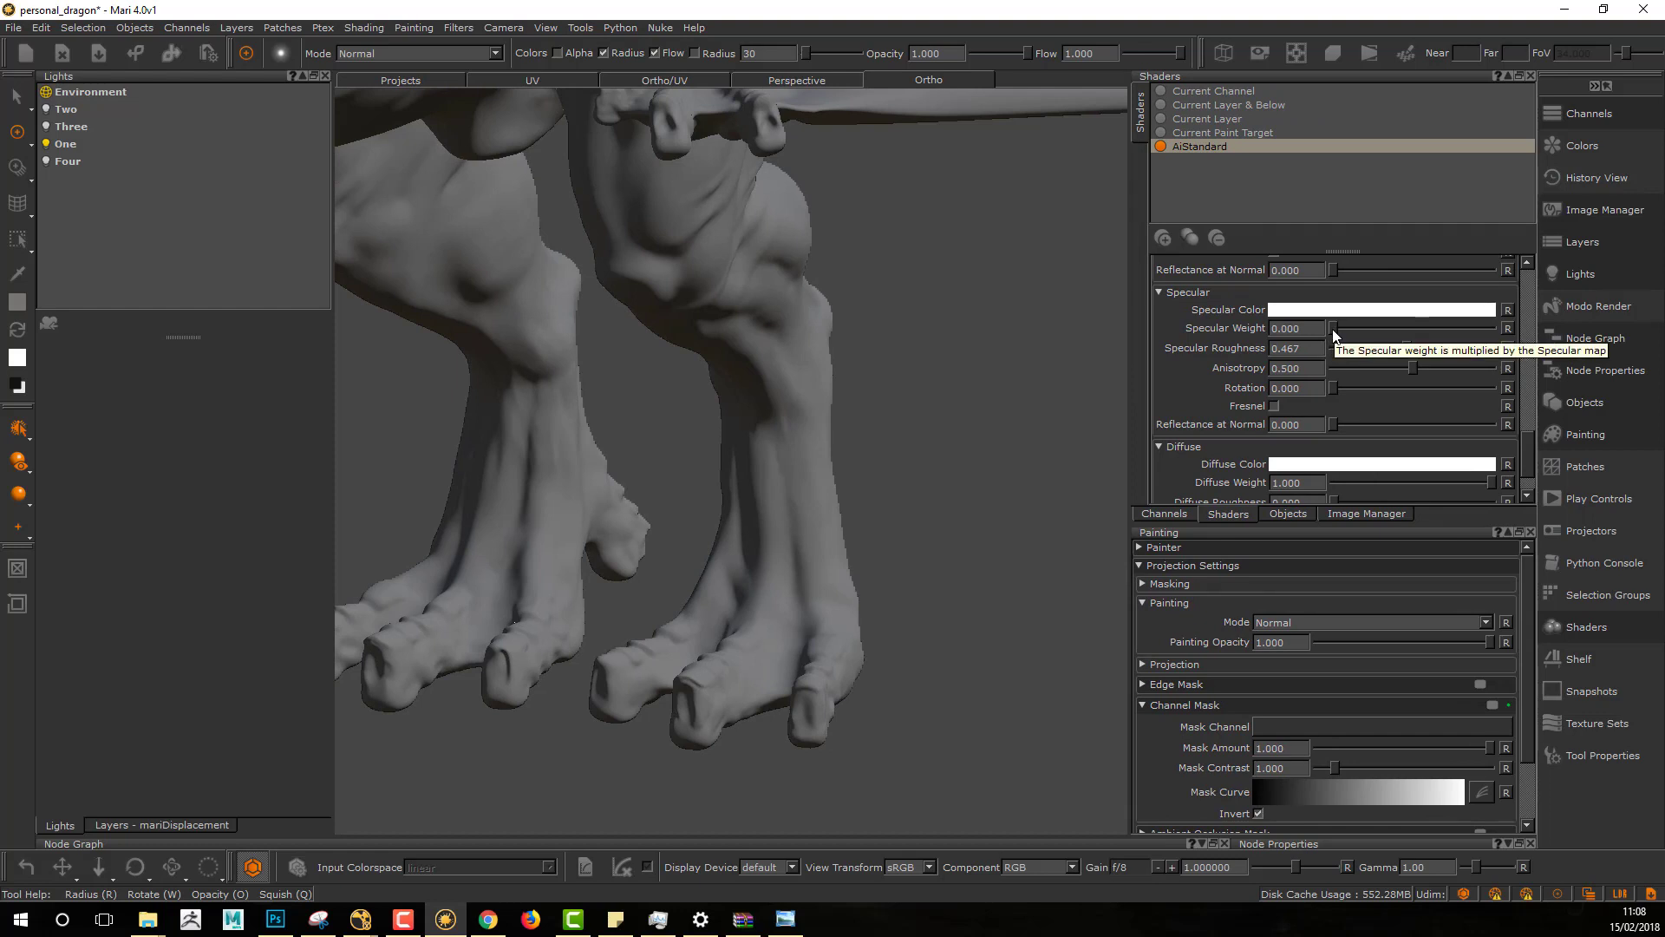
{"action": "left_click_drag", "start_coordinate": [1334, 329], "coordinate": [1528, 331]}
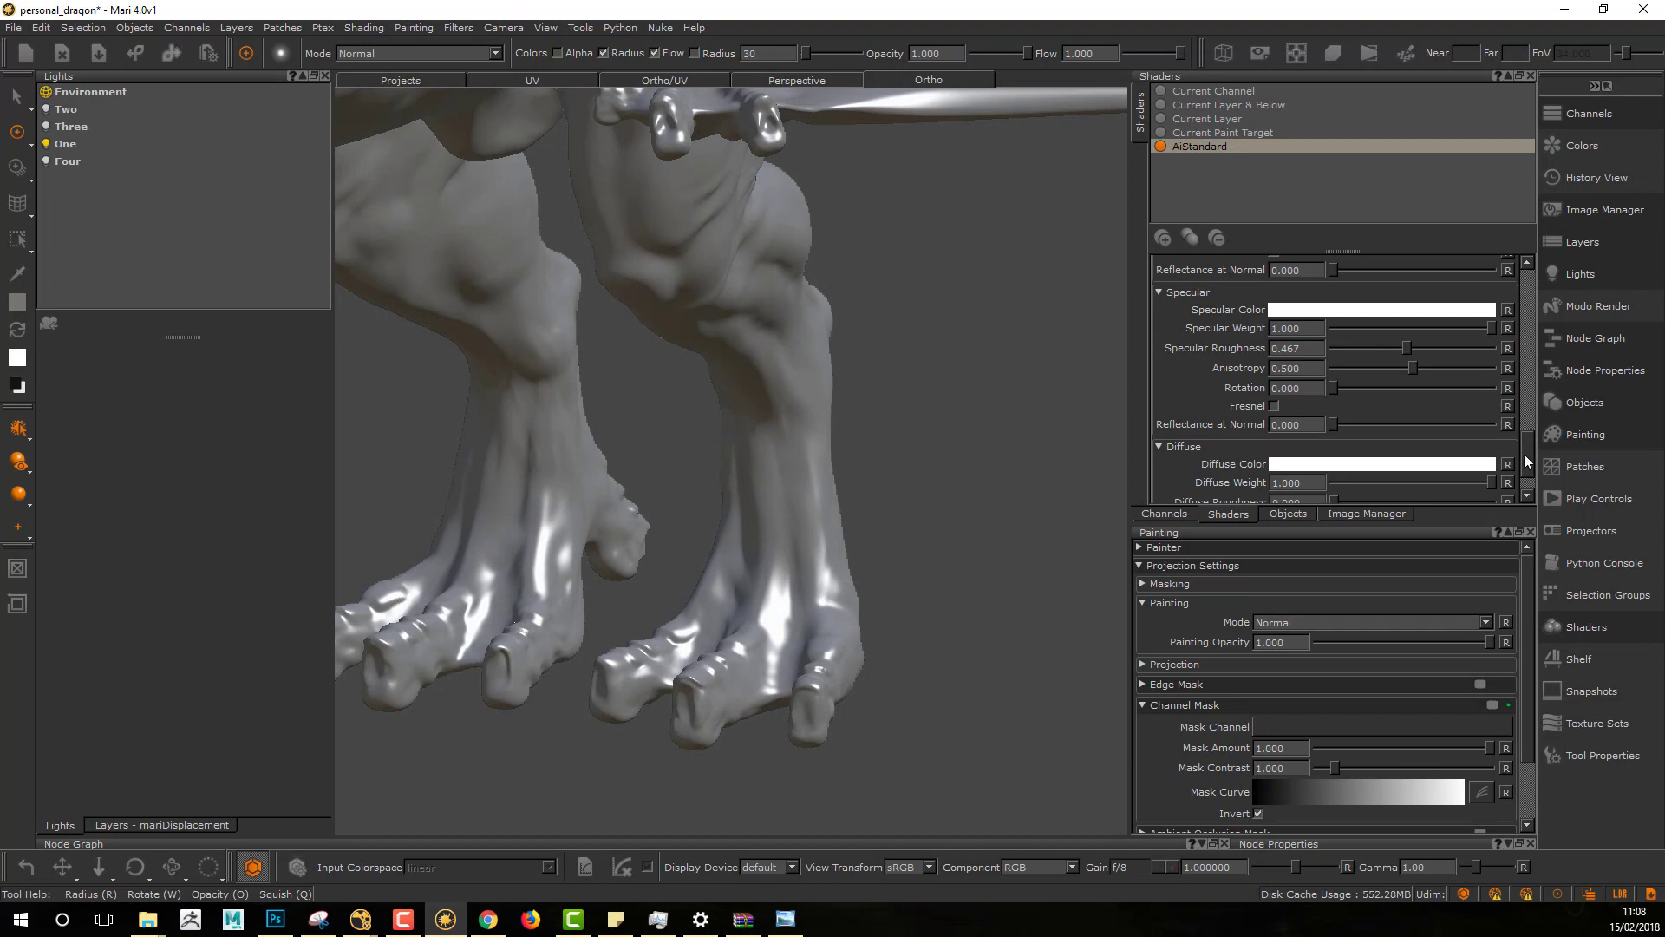
{"action": "scroll", "coordinate": [1528, 455], "scroll_direction": "up", "scroll_amount": 1}
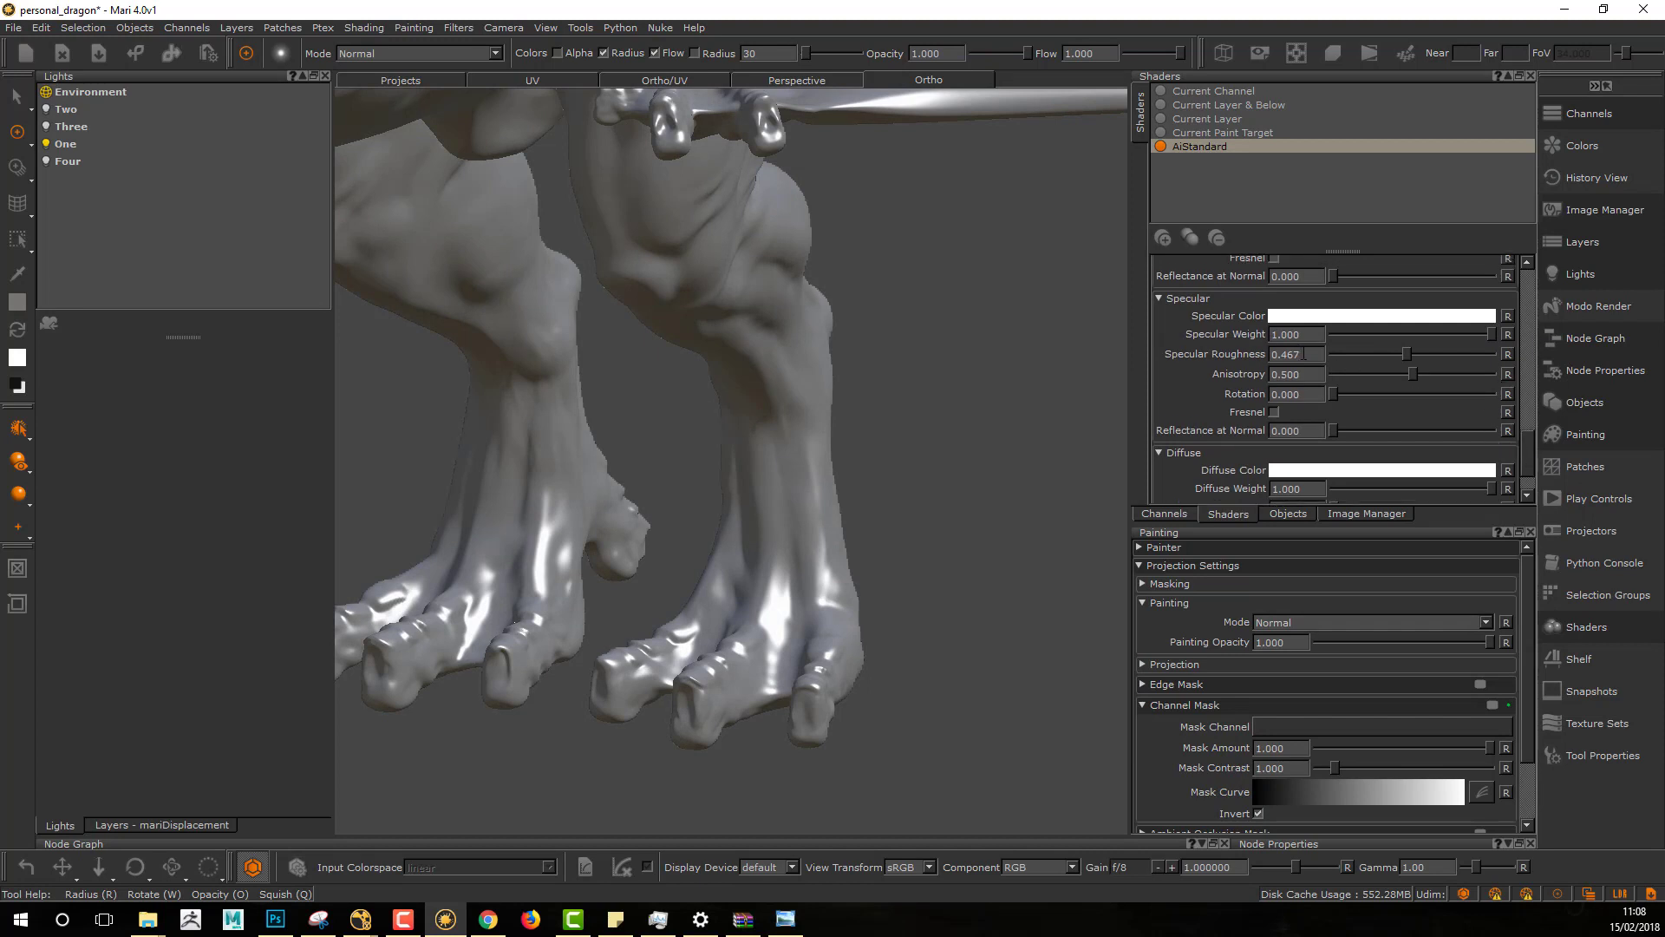
Step: Enable Fresnel for the shader's specular and set its Reflectance at Normal to 0.07
{"action": "left_click", "coordinate": [1273, 412]}
{"action": "left_click_drag", "start_coordinate": [1298, 431], "coordinate": [1285, 431]}
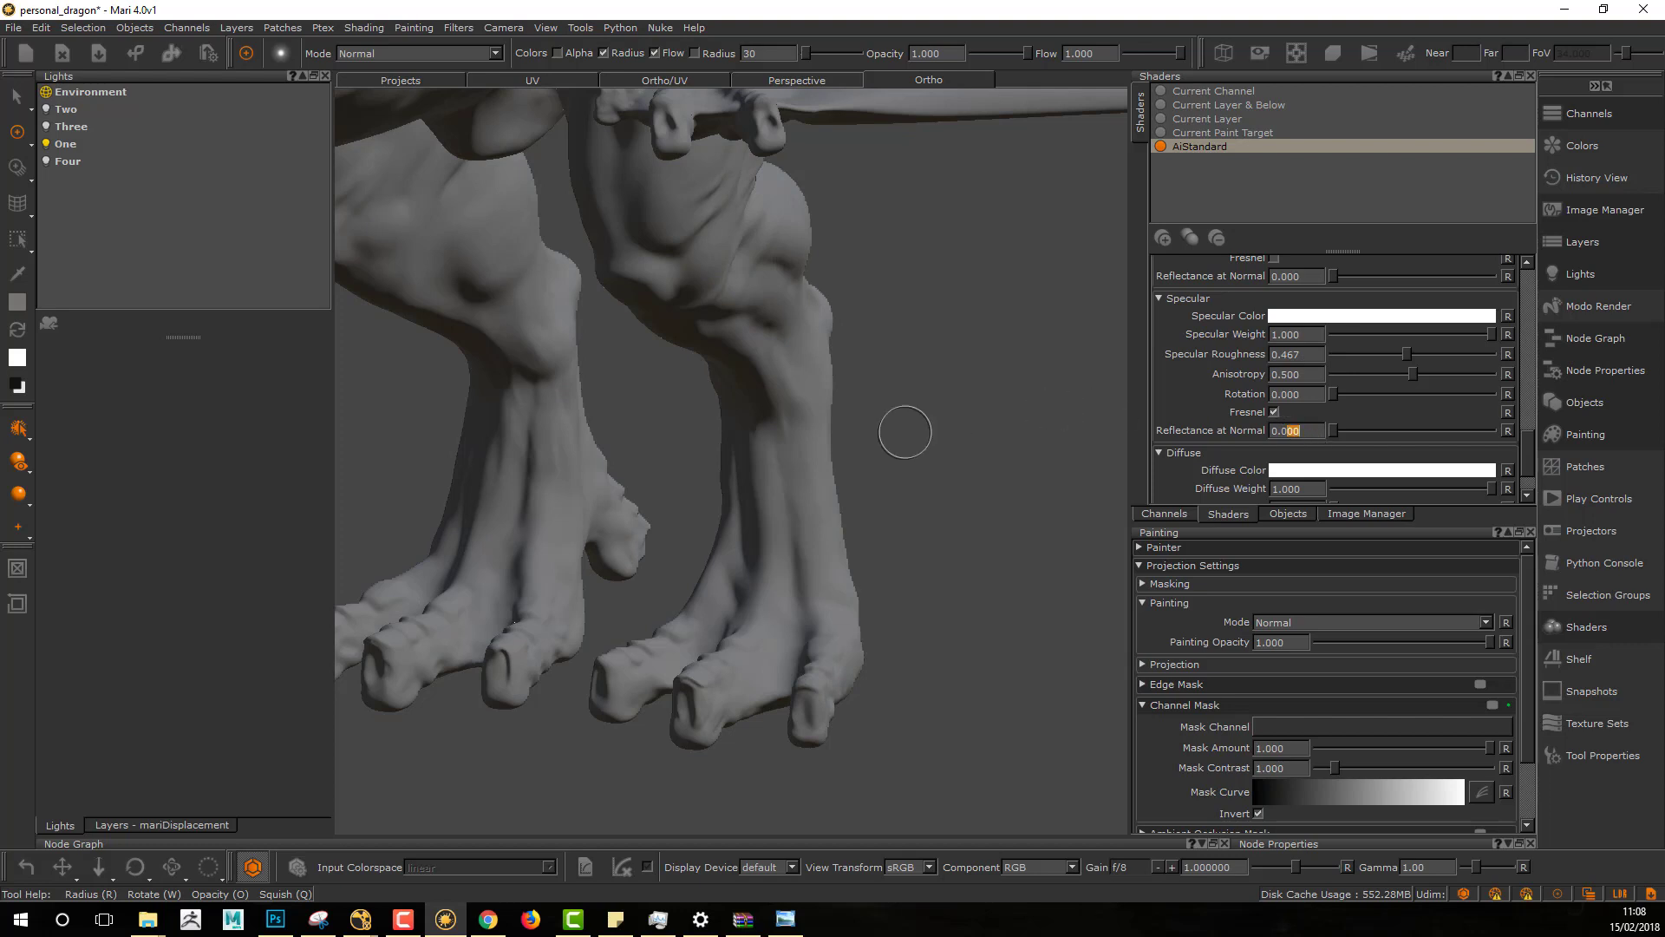
{"action": "scroll", "coordinate": [906, 432], "scroll_direction": "up", "scroll_amount": 3}
{"action": "right_click_drag", "start_coordinate": [906, 432], "coordinate": [916, 443], "text": "alt"}
{"action": "middle_click_drag", "start_coordinate": [916, 443], "coordinate": [890, 442], "text": "alt"}
{"action": "right_click_drag", "start_coordinate": [889, 441], "coordinate": [897, 445], "text": "alt"}
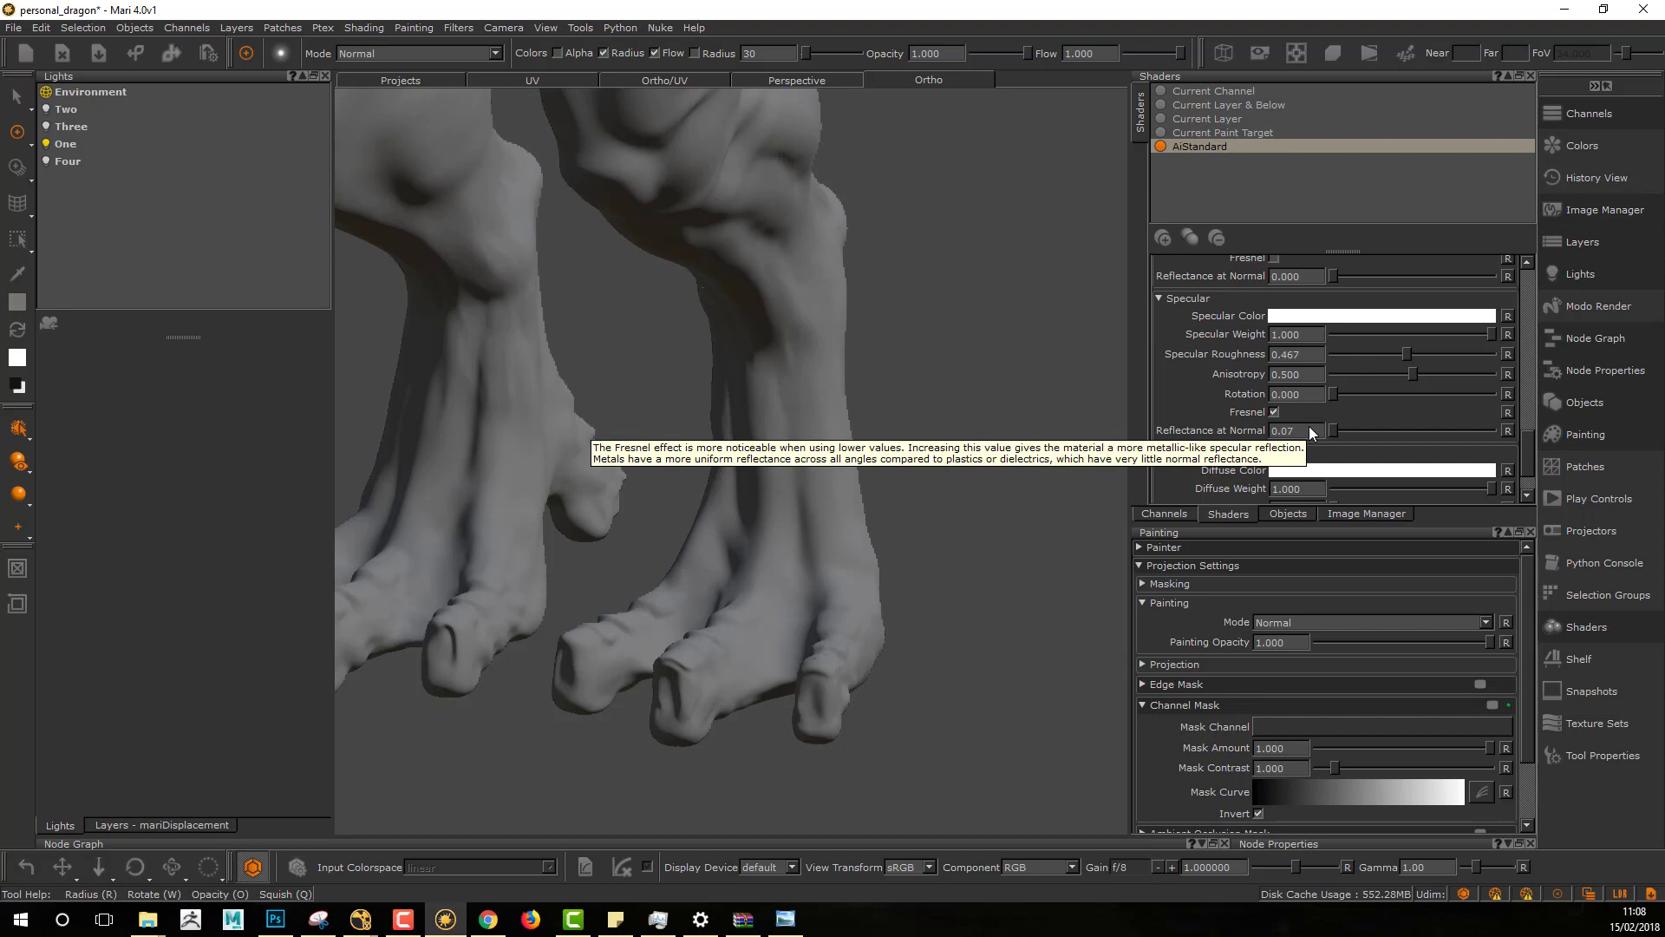
{"action": "key", "text": "Return"}
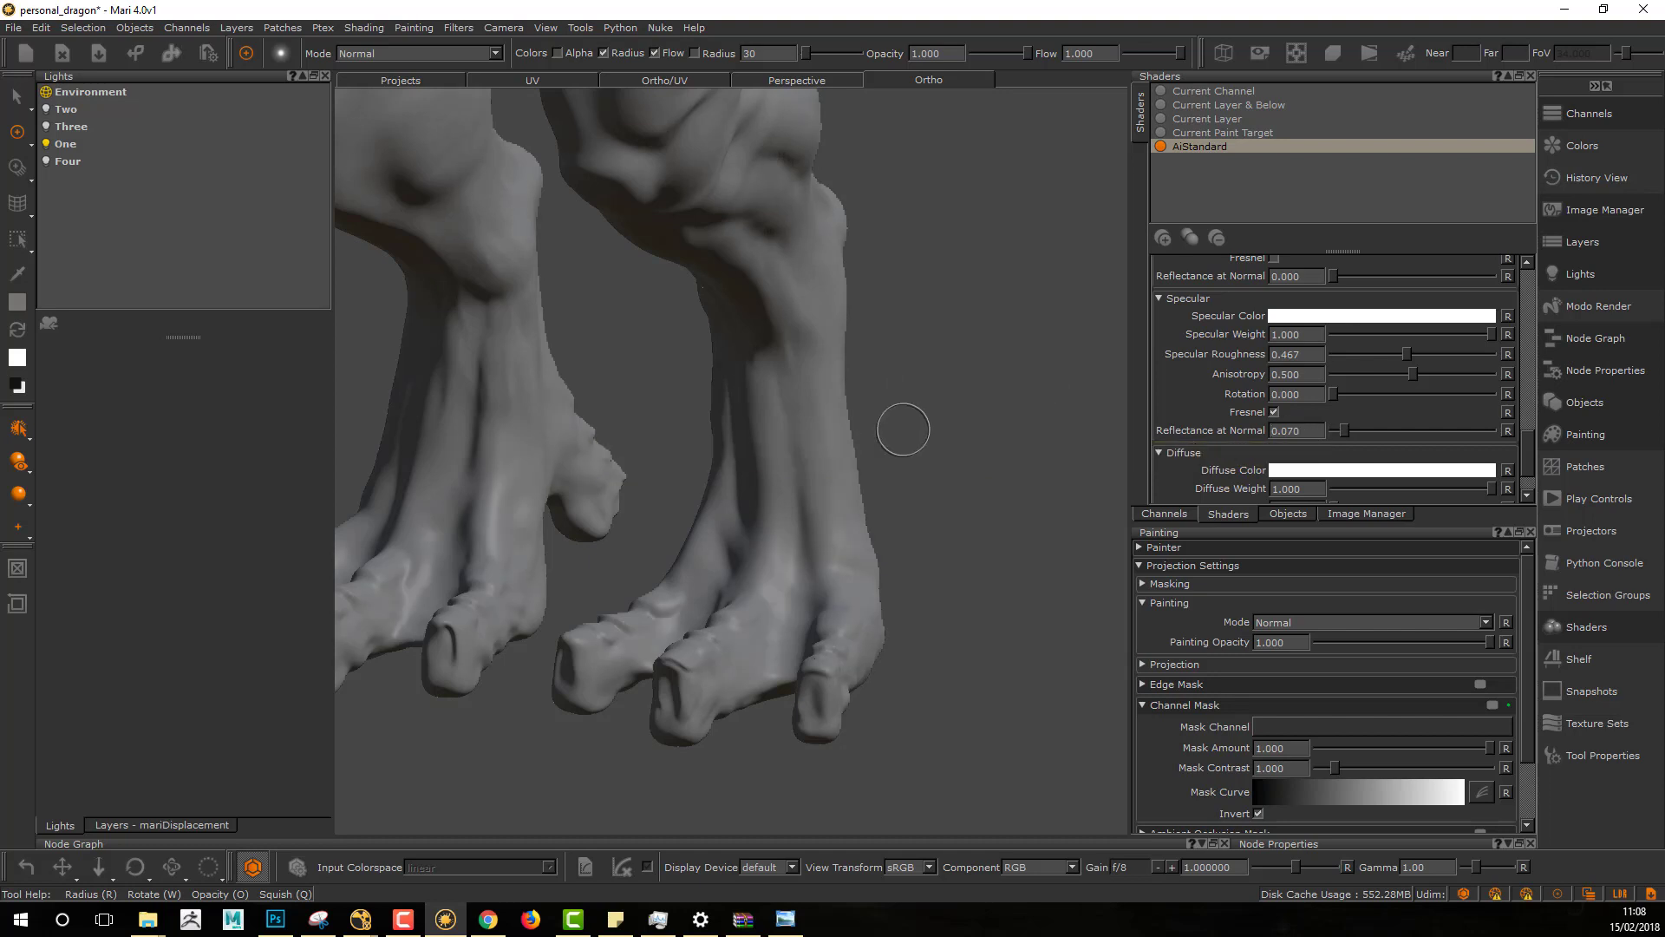
{"action": "mouse_move", "coordinate": [902, 447]}
{"action": "left_mouse_down", "text": "alt"}
{"action": "mouse_move", "coordinate": [740, 483]}
{"action": "mouse_move", "coordinate": [900, 486]}
{"action": "mouse_move", "coordinate": [814, 439]}
{"action": "mouse_move", "coordinate": [862, 398]}
{"action": "left_mouse_up", "text": "alt"}
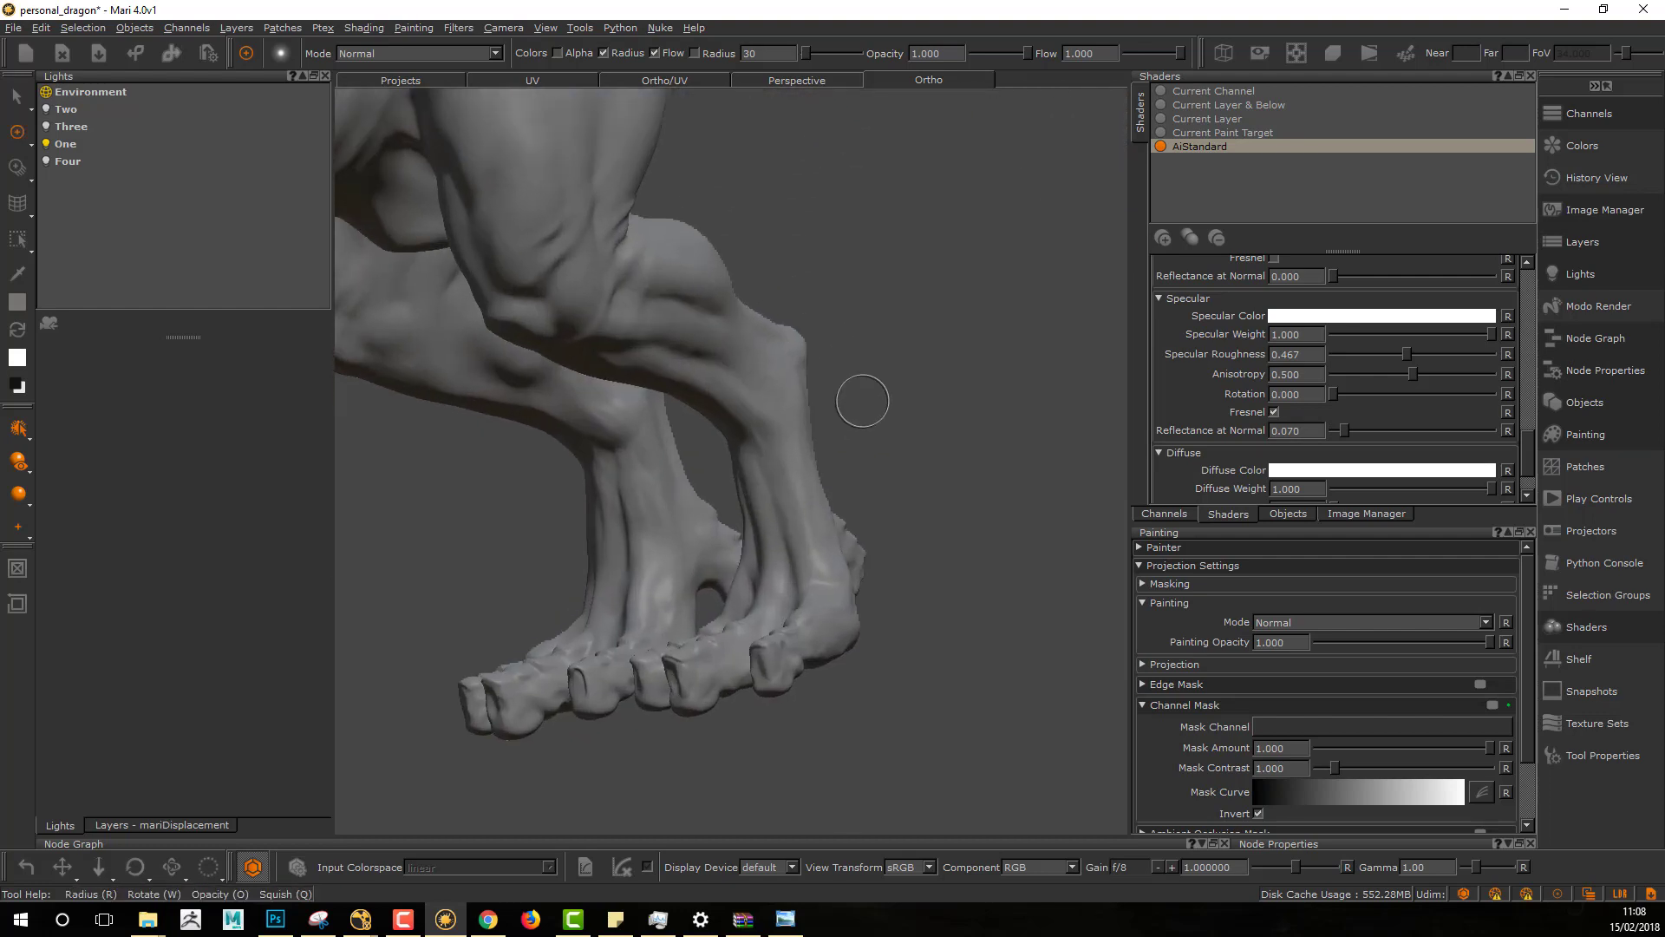
Step: Open the mariDisplacement channel's layer stack, dock it beneath the Channels palette and enlarge it
{"action": "left_click", "coordinate": [1146, 515]}
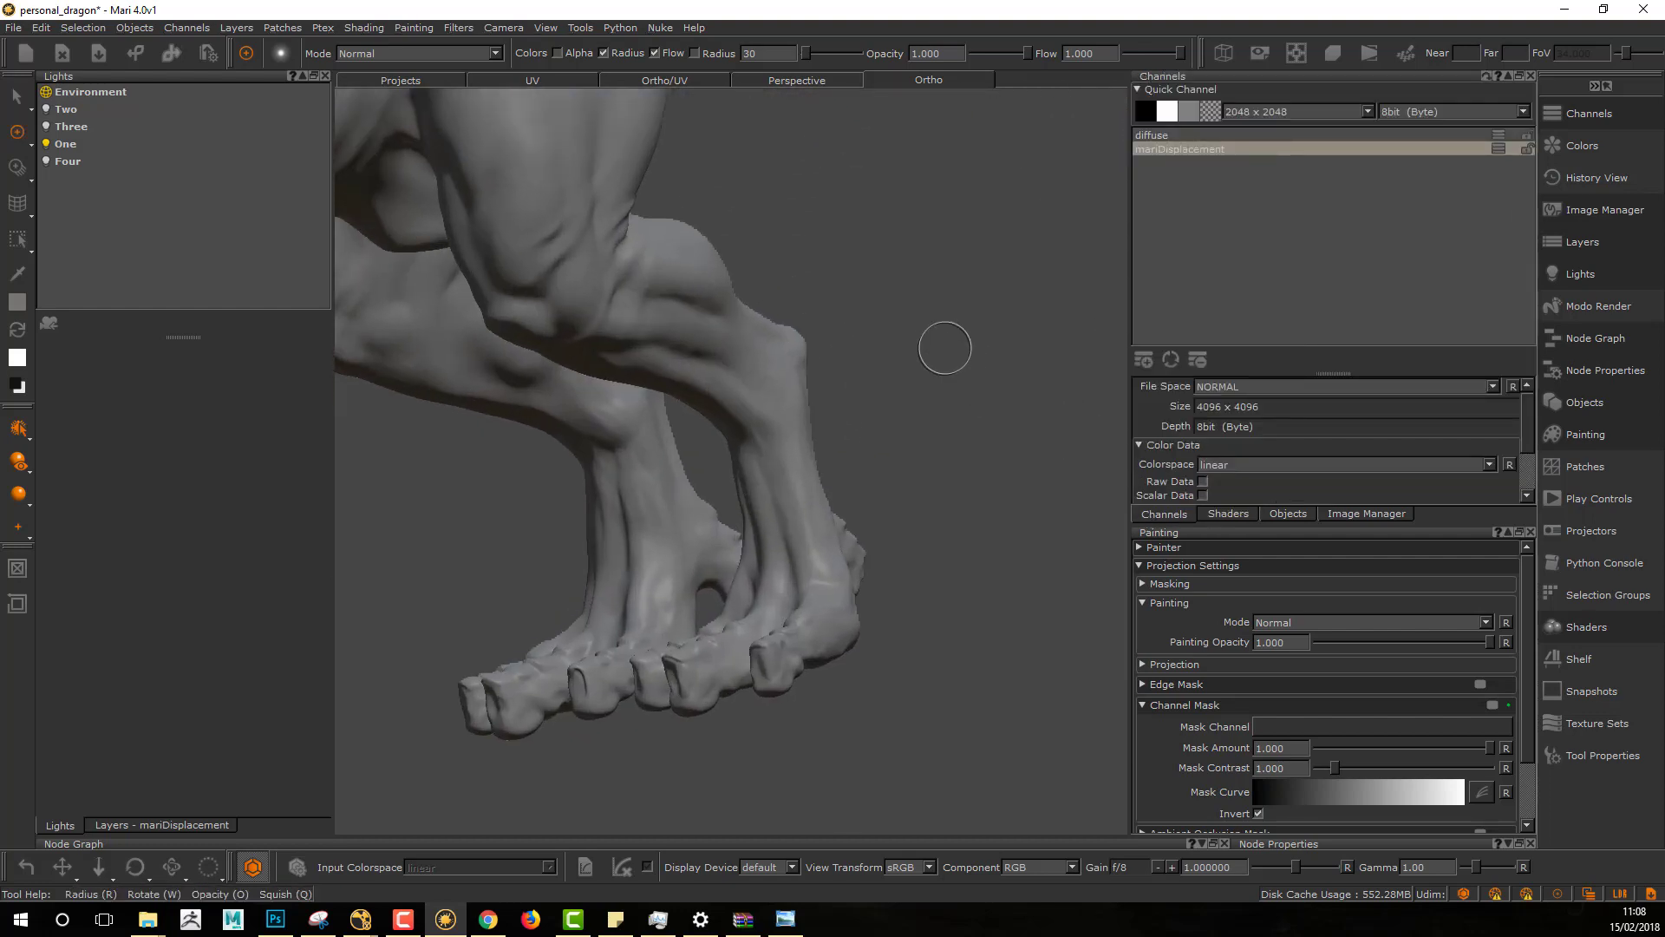
{"action": "right_click_drag", "start_coordinate": [803, 435], "coordinate": [806, 371], "text": "alt"}
{"action": "left_click_drag", "start_coordinate": [806, 371], "coordinate": [835, 396], "text": "alt"}
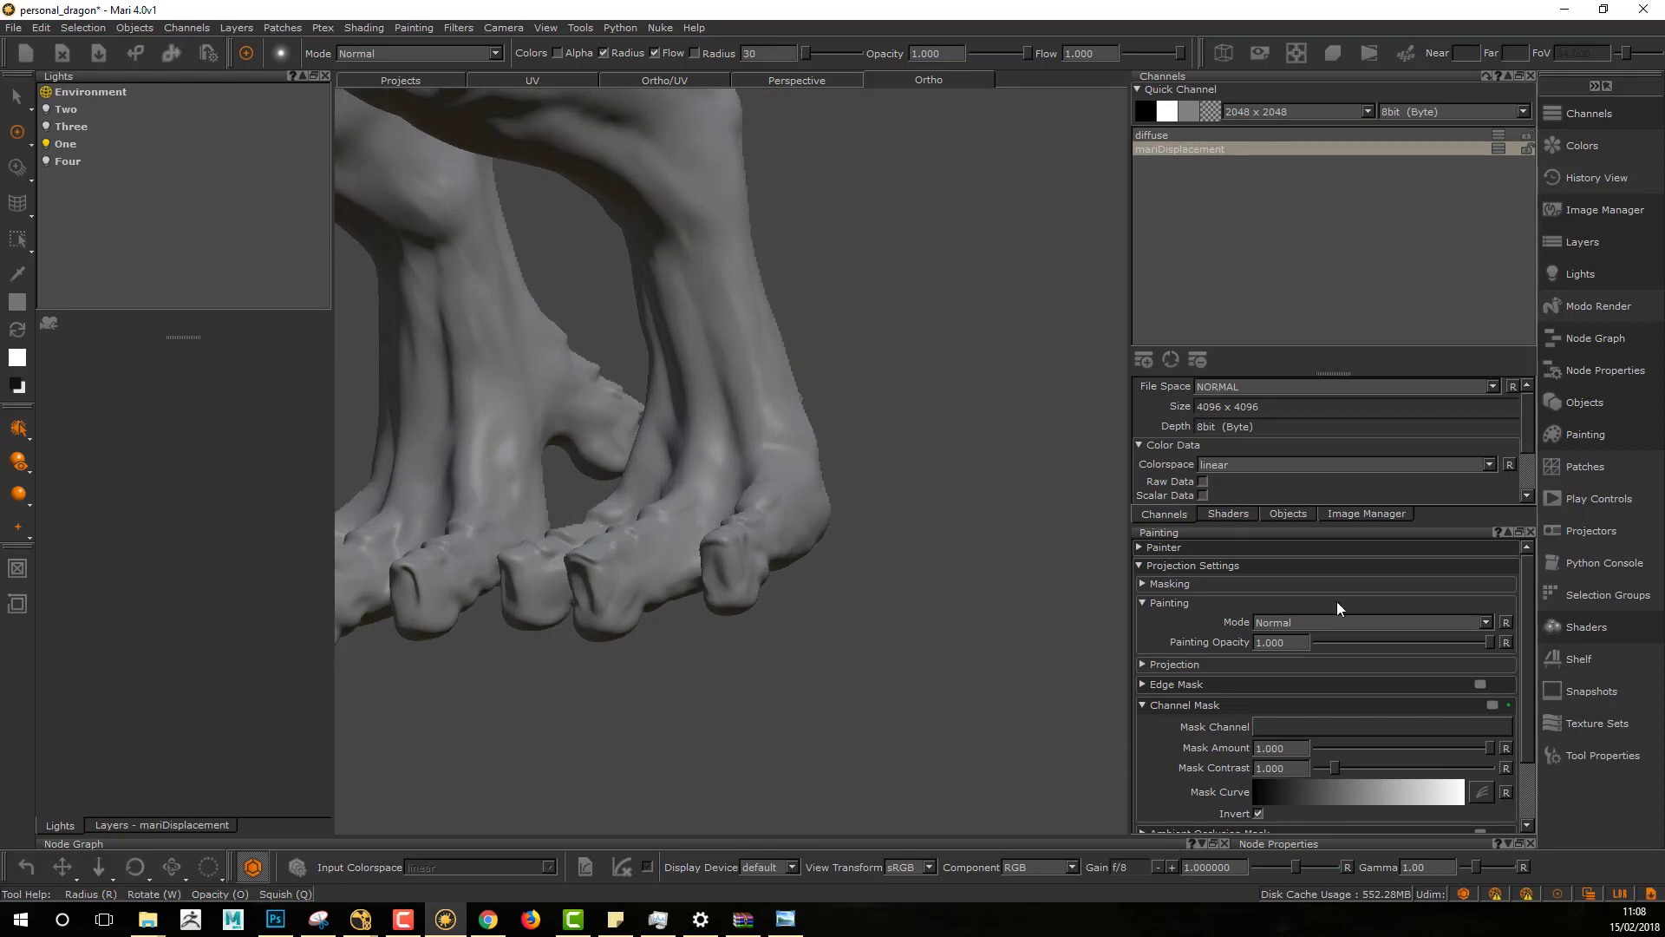
{"action": "left_click", "coordinate": [1498, 149]}
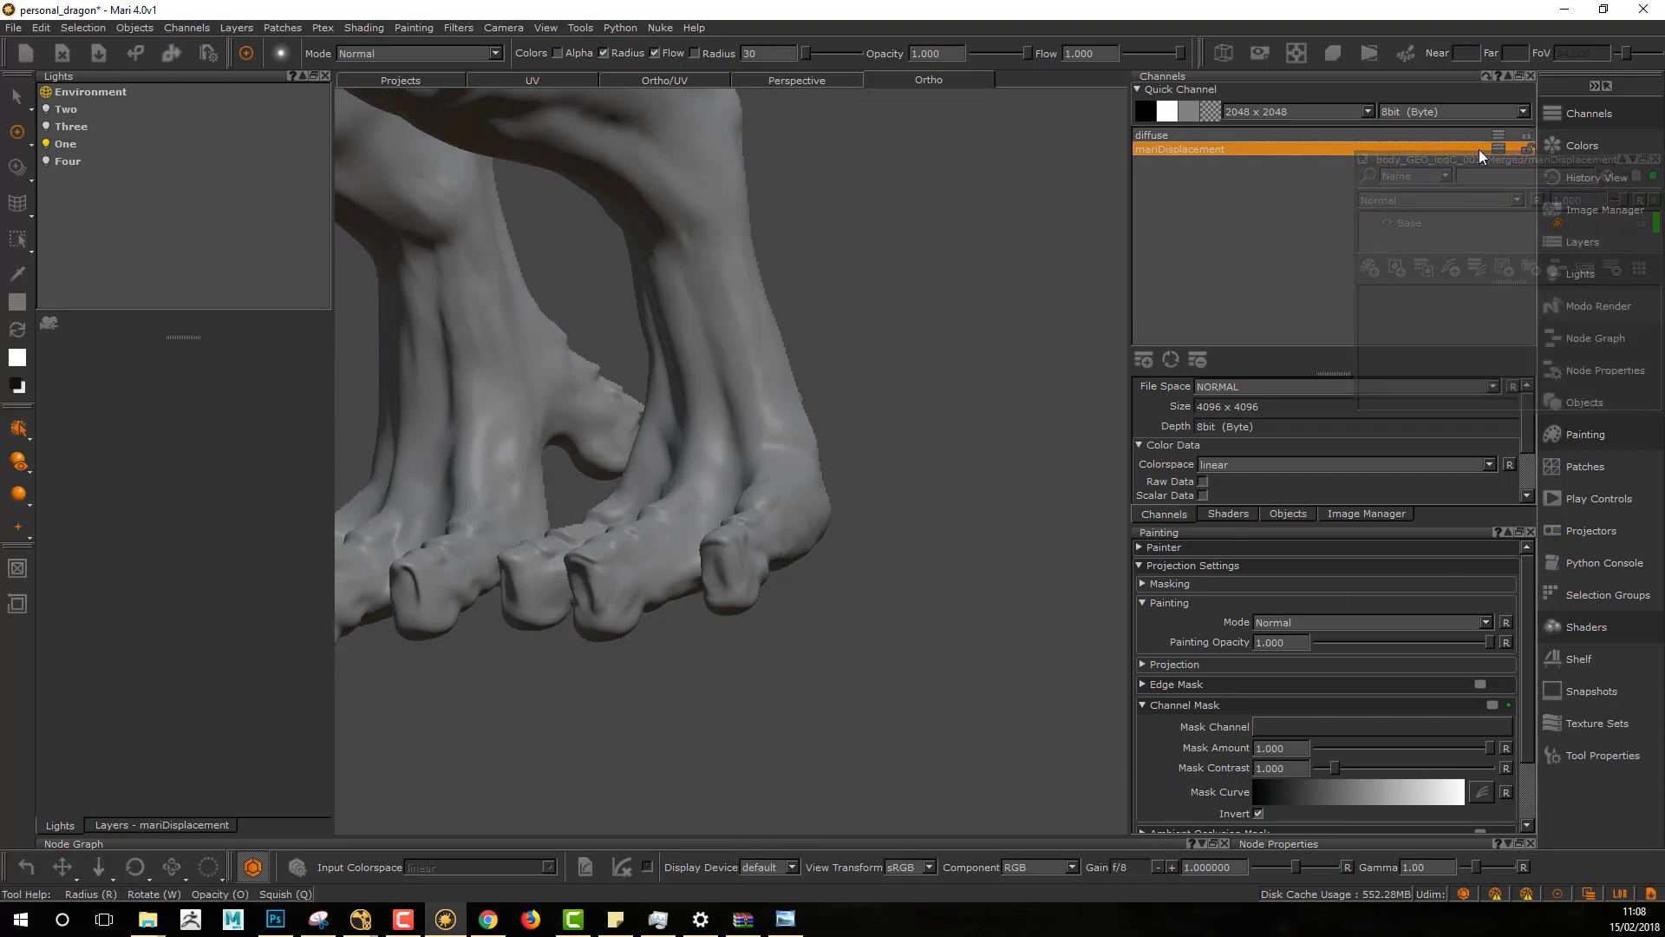
{"action": "mouse_move", "coordinate": [1364, 296]}
{"action": "left_mouse_down"}
{"action": "mouse_move", "coordinate": [1220, 665]}
{"action": "mouse_move", "coordinate": [1258, 541]}
{"action": "left_mouse_up"}
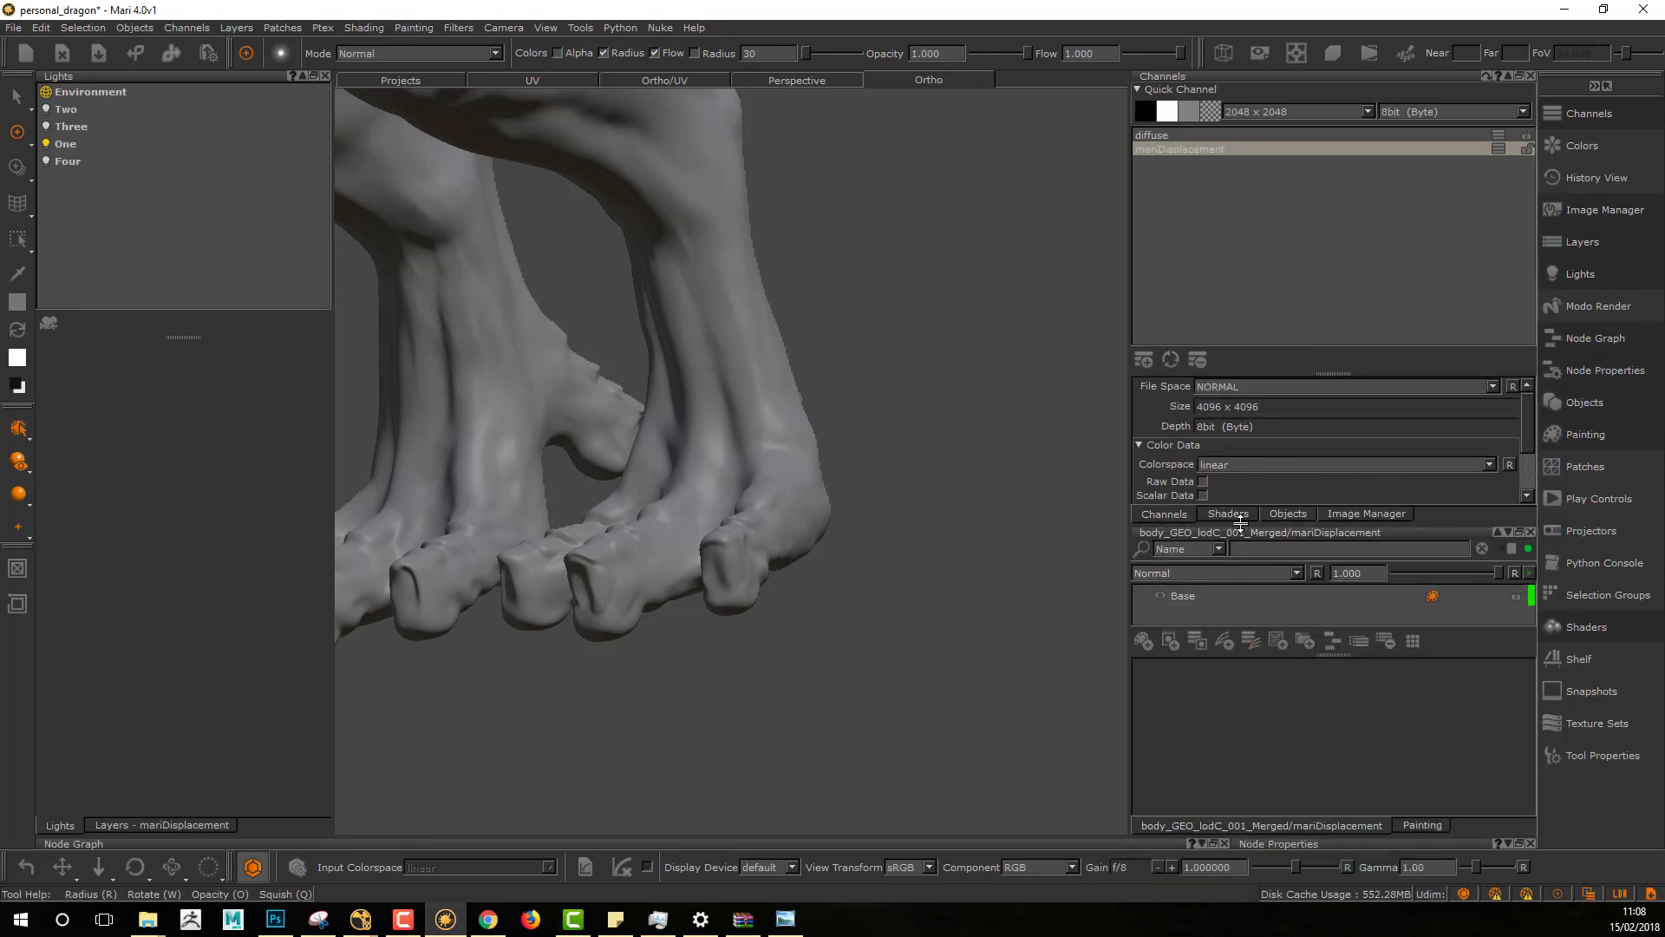
{"action": "left_click_drag", "start_coordinate": [1240, 523], "coordinate": [1209, 392]}
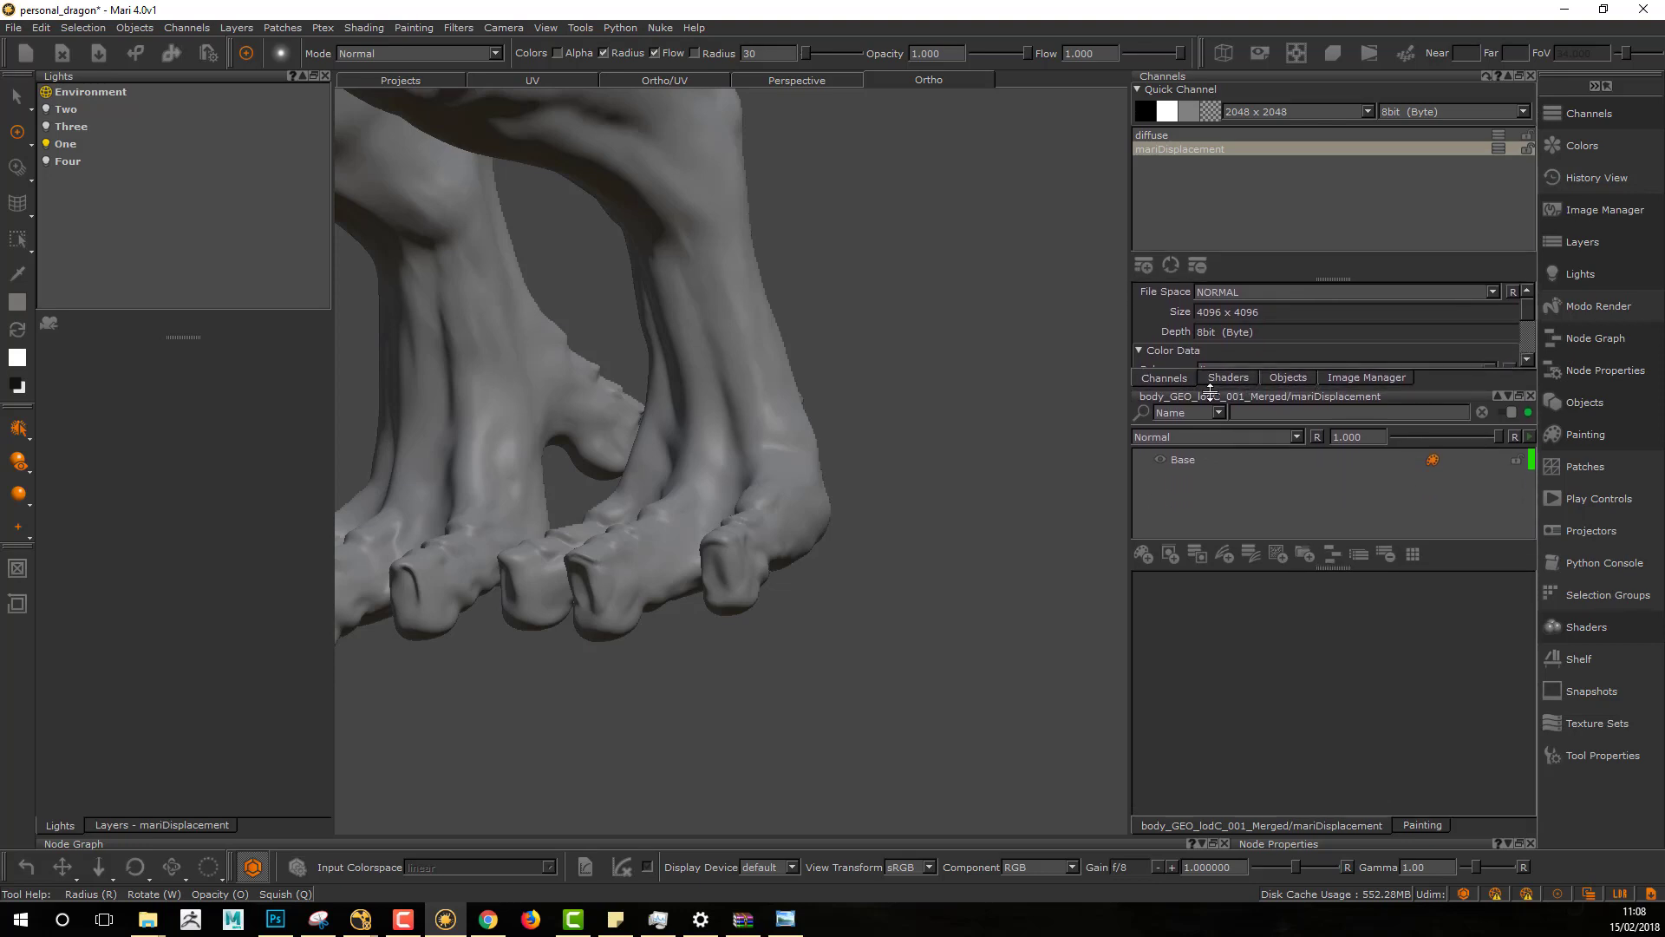
Step: Close the Lights and Layers palettes to give the viewport more room for the dragon's legs
{"action": "middle_click_drag", "start_coordinate": [876, 473], "coordinate": [1040, 576], "text": "alt"}
{"action": "left_click_drag", "start_coordinate": [933, 548], "coordinate": [771, 499], "text": "alt"}
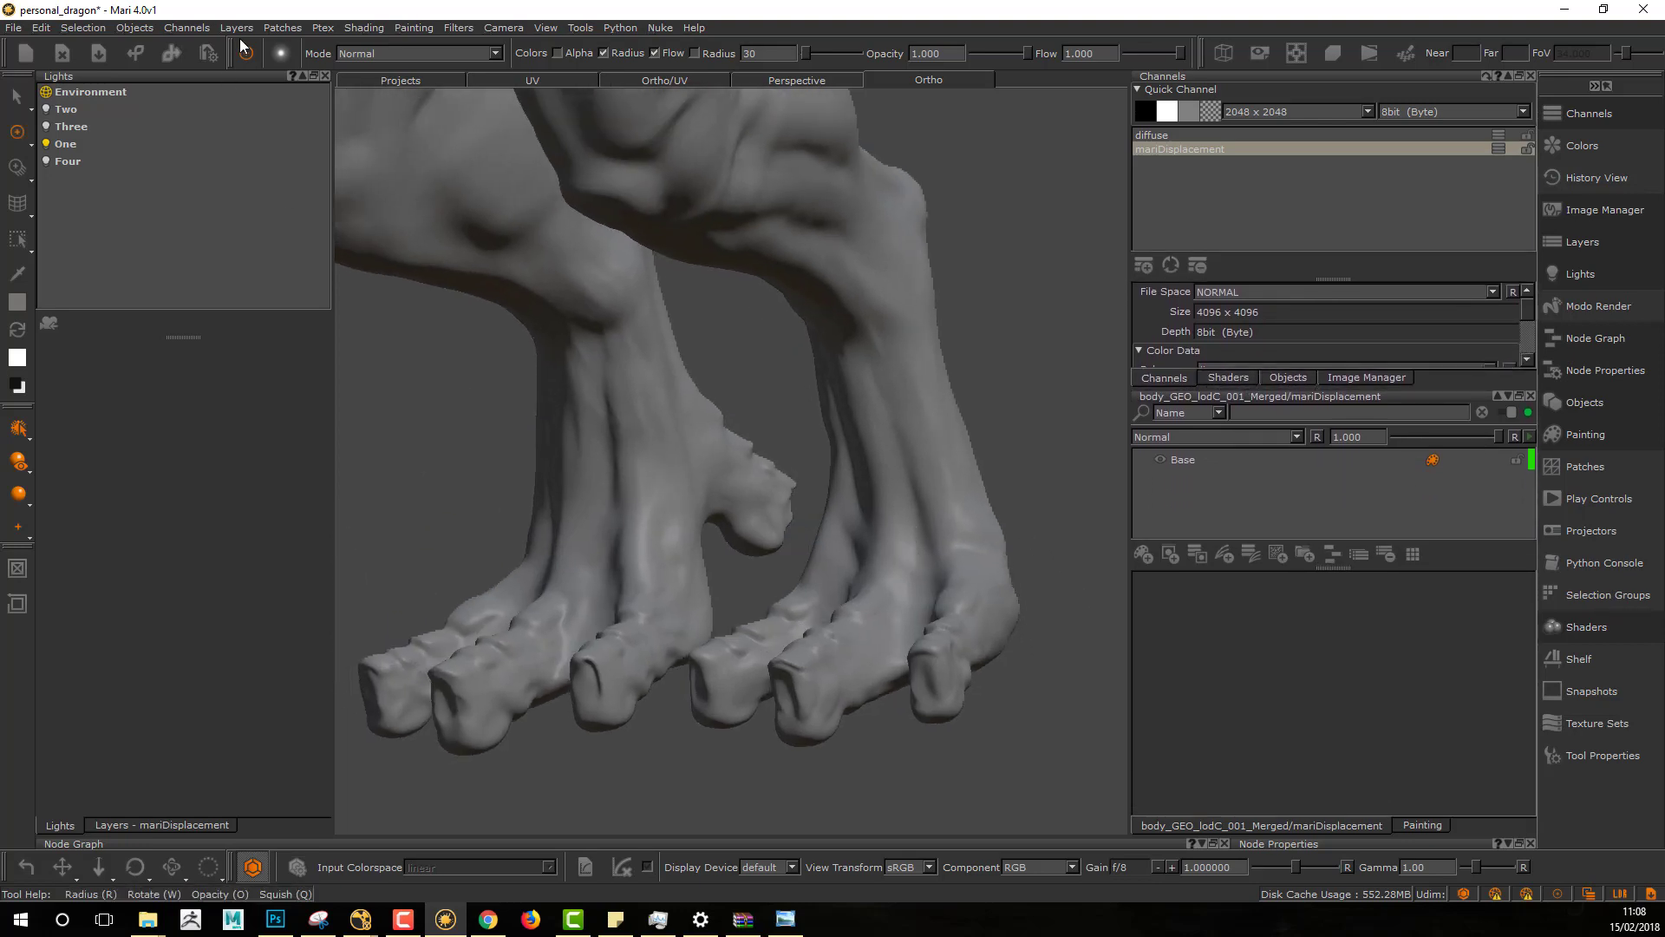
{"action": "left_click", "coordinate": [324, 75]}
{"action": "left_click", "coordinate": [324, 77]}
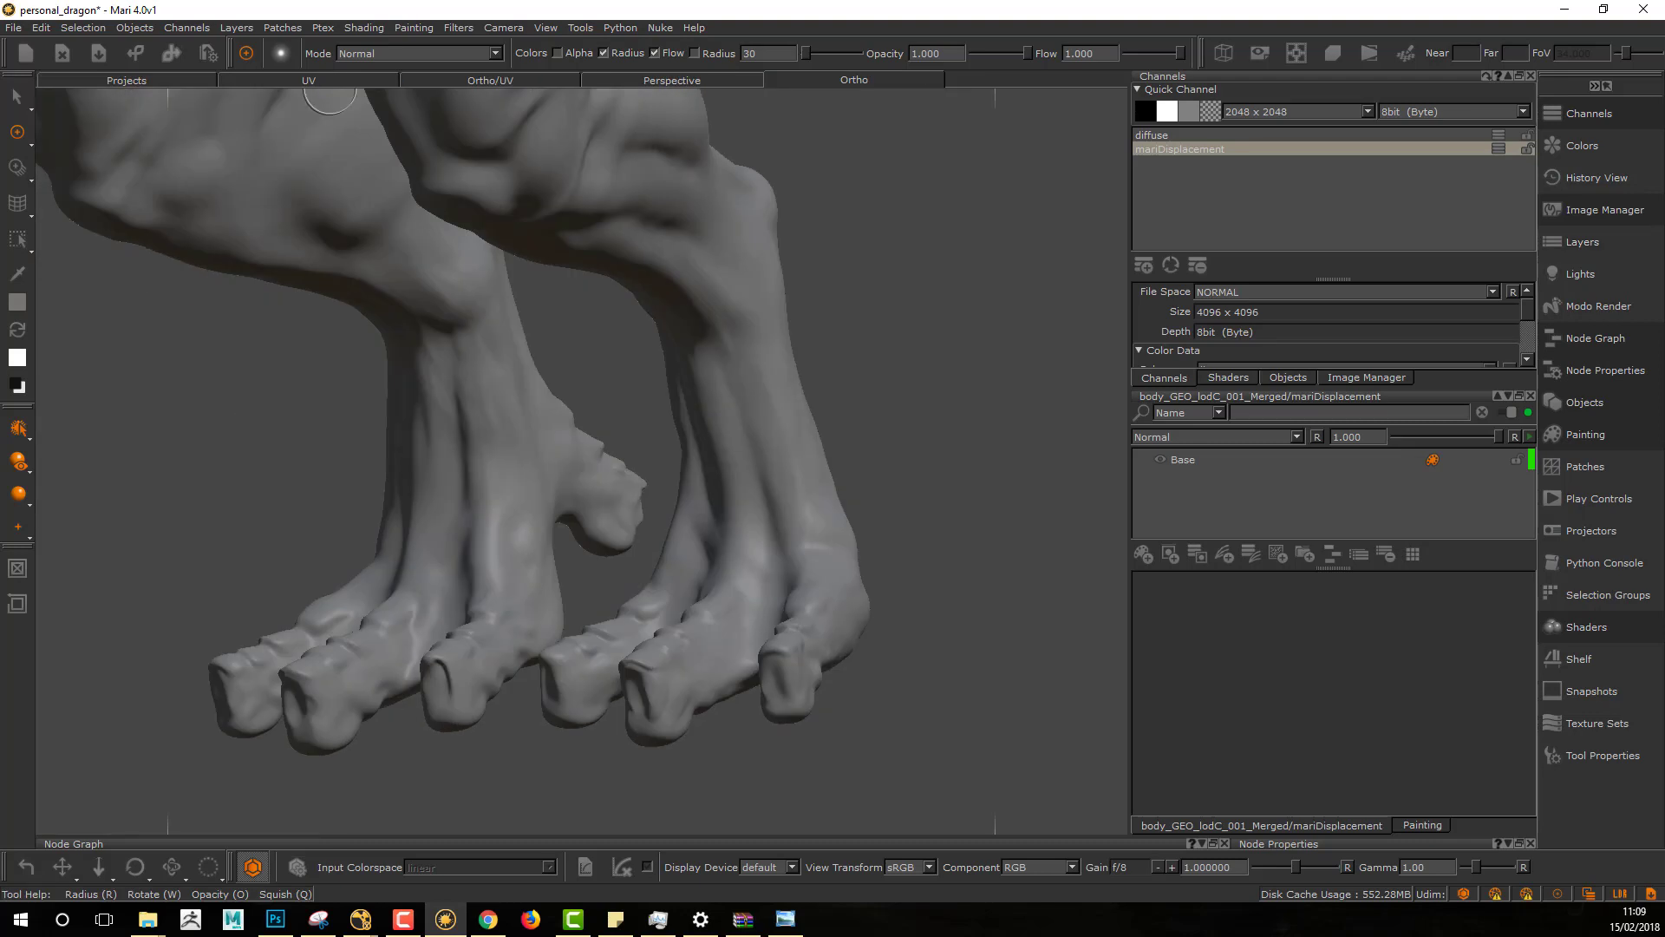
{"action": "right_click_drag", "start_coordinate": [832, 372], "coordinate": [728, 394], "text": "alt"}
{"action": "middle_click_drag", "start_coordinate": [729, 394], "coordinate": [882, 521], "text": "alt"}
{"action": "left_click_drag", "start_coordinate": [882, 521], "coordinate": [836, 489], "text": "alt"}
{"action": "key", "text": "p"}
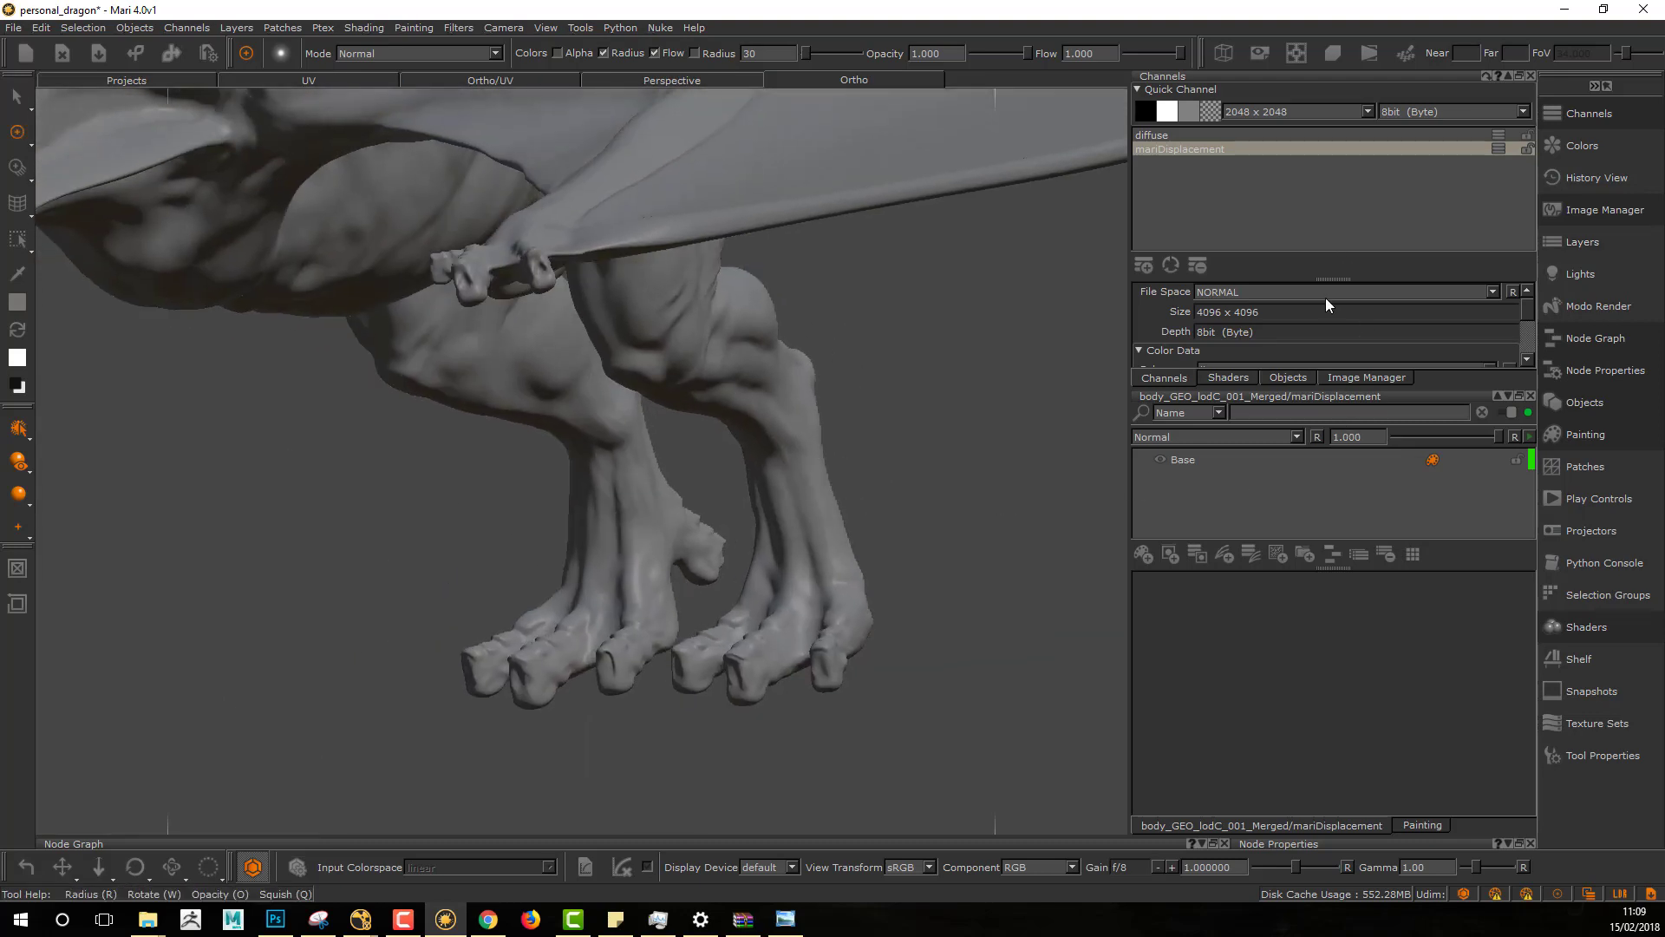
{"action": "middle_click_drag", "start_coordinate": [391, 217], "coordinate": [369, 220], "text": "alt"}
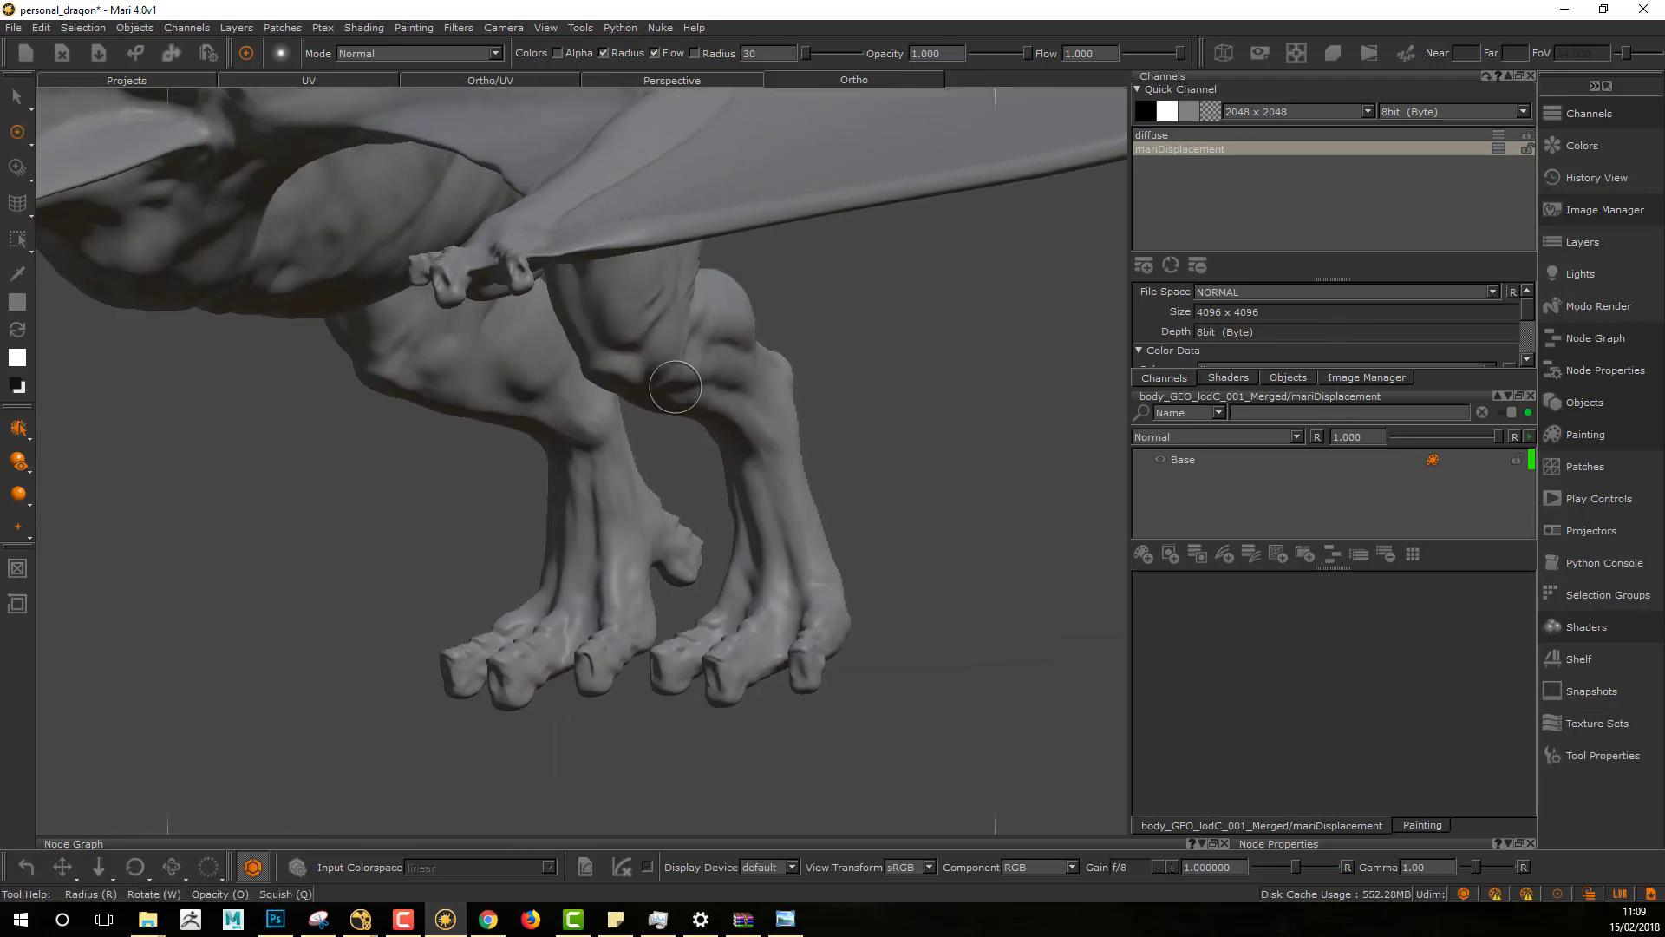
Step: Activate the Paint Through tool over the dragon's feet and pick the OstrichFeet image as its source
{"action": "key", "text": "u"}
{"action": "mouse_move", "coordinate": [685, 396]}
{"action": "middle_mouse_down", "text": "alt"}
{"action": "mouse_move", "coordinate": [639, 398]}
{"action": "mouse_move", "coordinate": [685, 398]}
{"action": "mouse_move", "coordinate": [675, 409]}
{"action": "middle_mouse_up", "text": "alt"}
{"action": "left_click_drag", "start_coordinate": [675, 409], "coordinate": [691, 413], "text": "alt"}
{"action": "middle_click_drag", "start_coordinate": [785, 434], "coordinate": [685, 339], "text": "alt"}
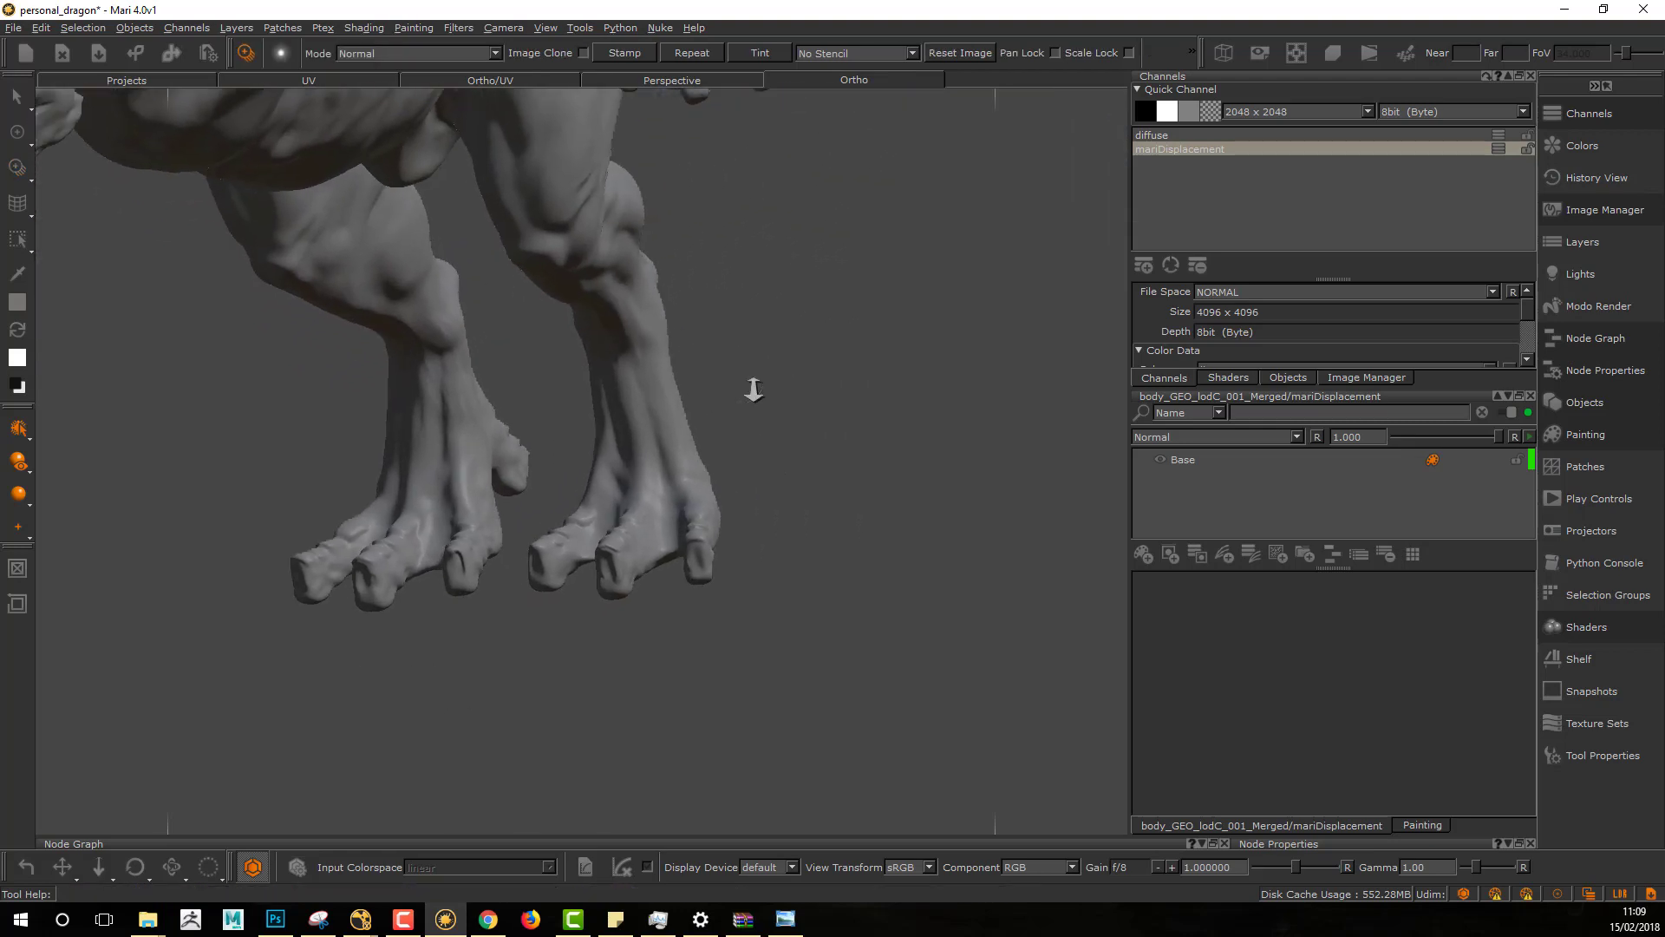
{"action": "right_click_drag", "start_coordinate": [751, 390], "coordinate": [778, 400], "text": "alt"}
{"action": "middle_click_drag", "start_coordinate": [733, 425], "coordinate": [708, 432], "text": "alt"}
{"action": "left_click_drag", "start_coordinate": [709, 432], "coordinate": [748, 446], "text": "alt"}
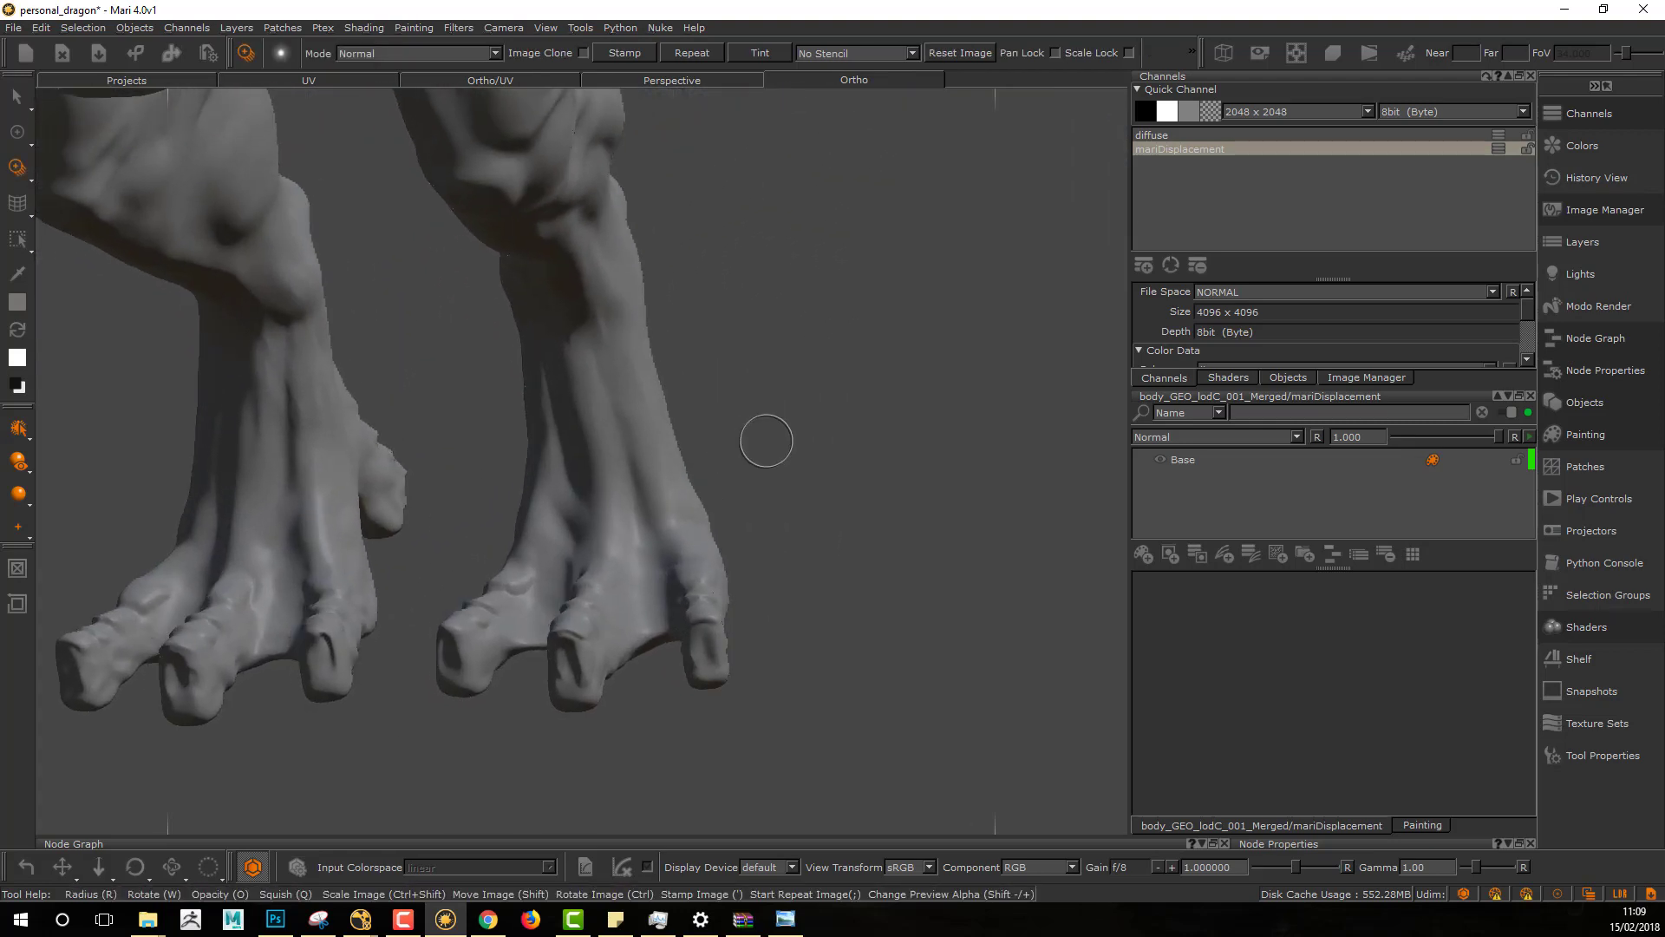
{"action": "key", "text": "l"}
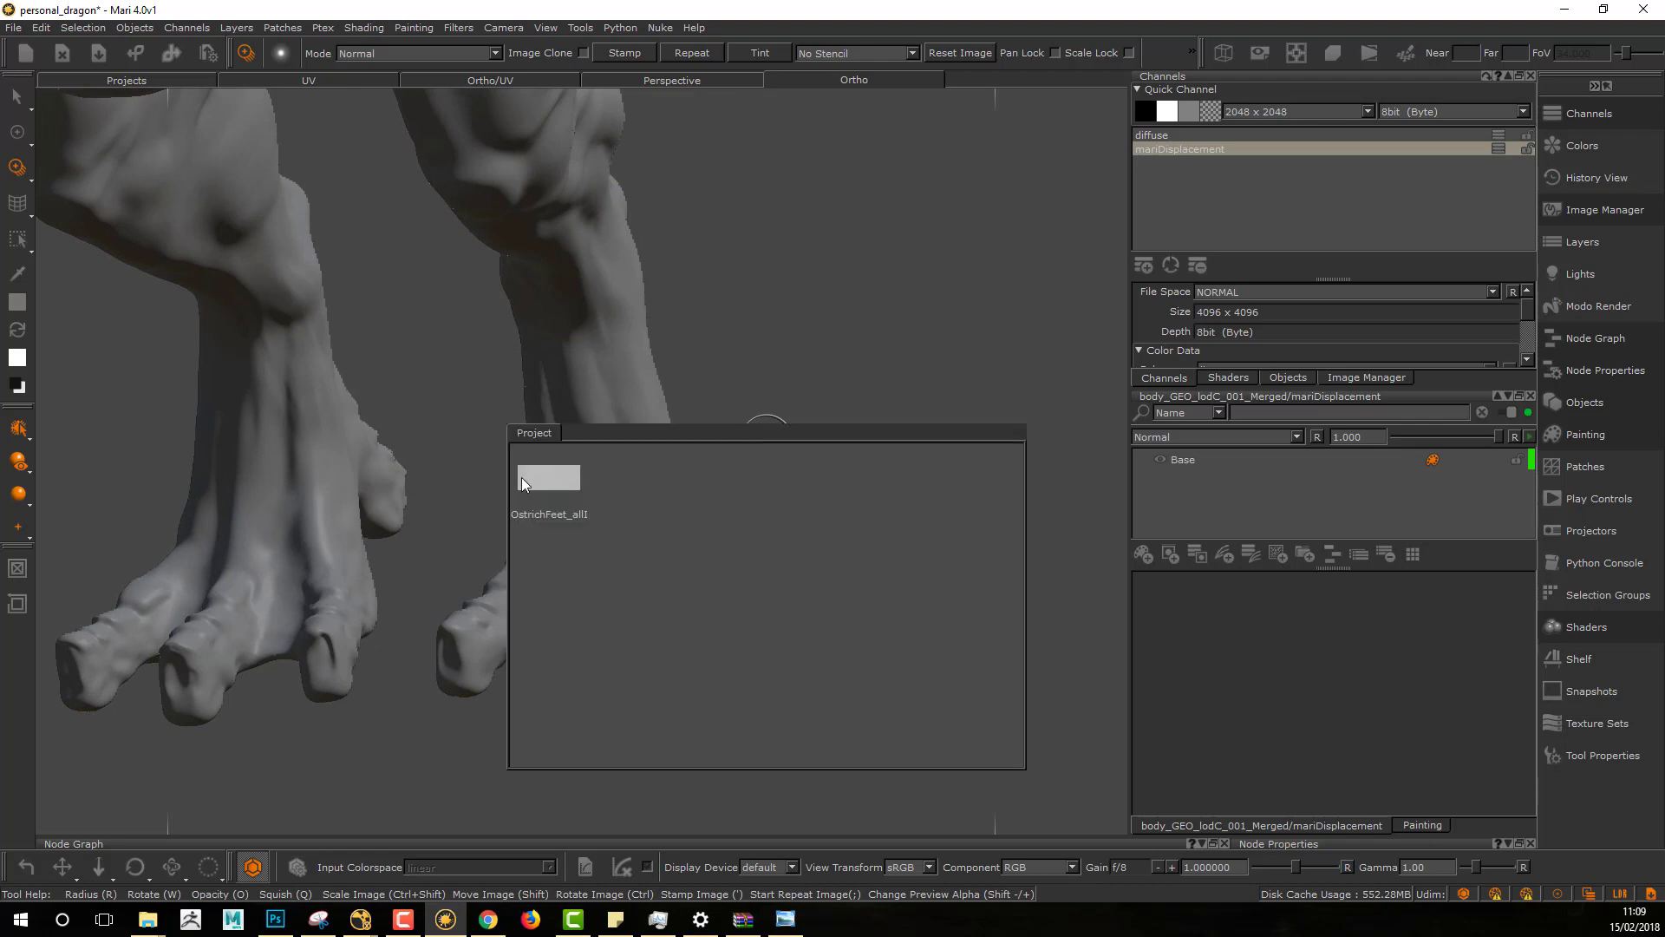
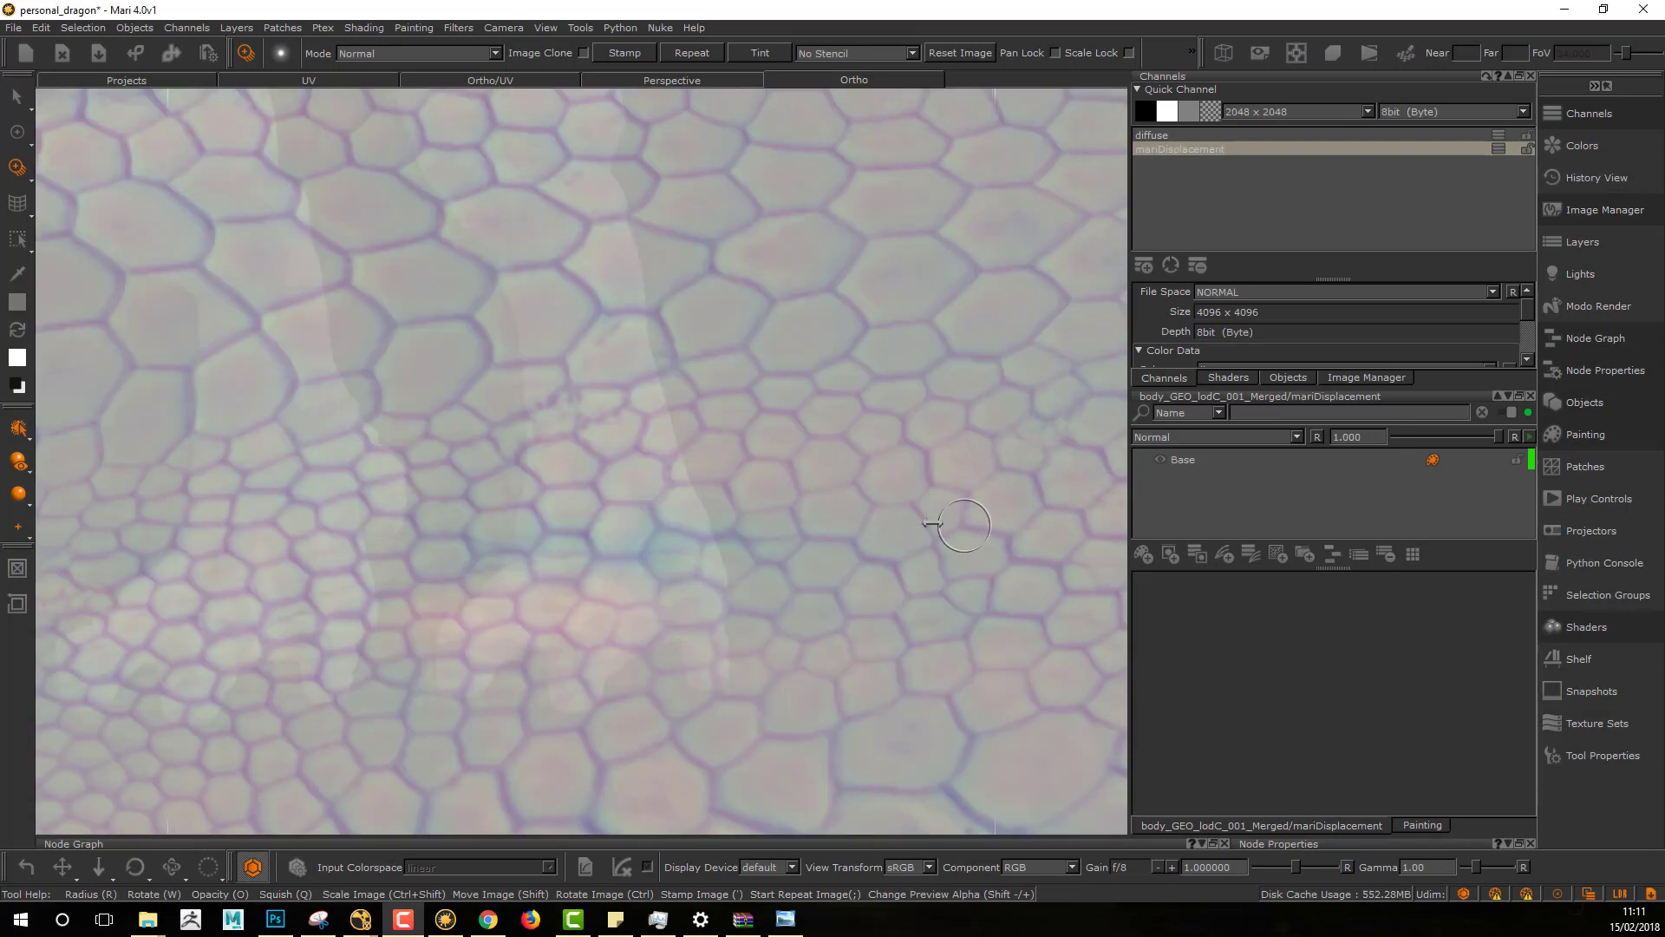
Step: Scale the OstrichFeet projection image down over the dragon's lower legs and rotate it upright to follow them
{"action": "left_click_drag", "start_coordinate": [932, 523], "coordinate": [429, 534], "text": "ctrl+shift"}
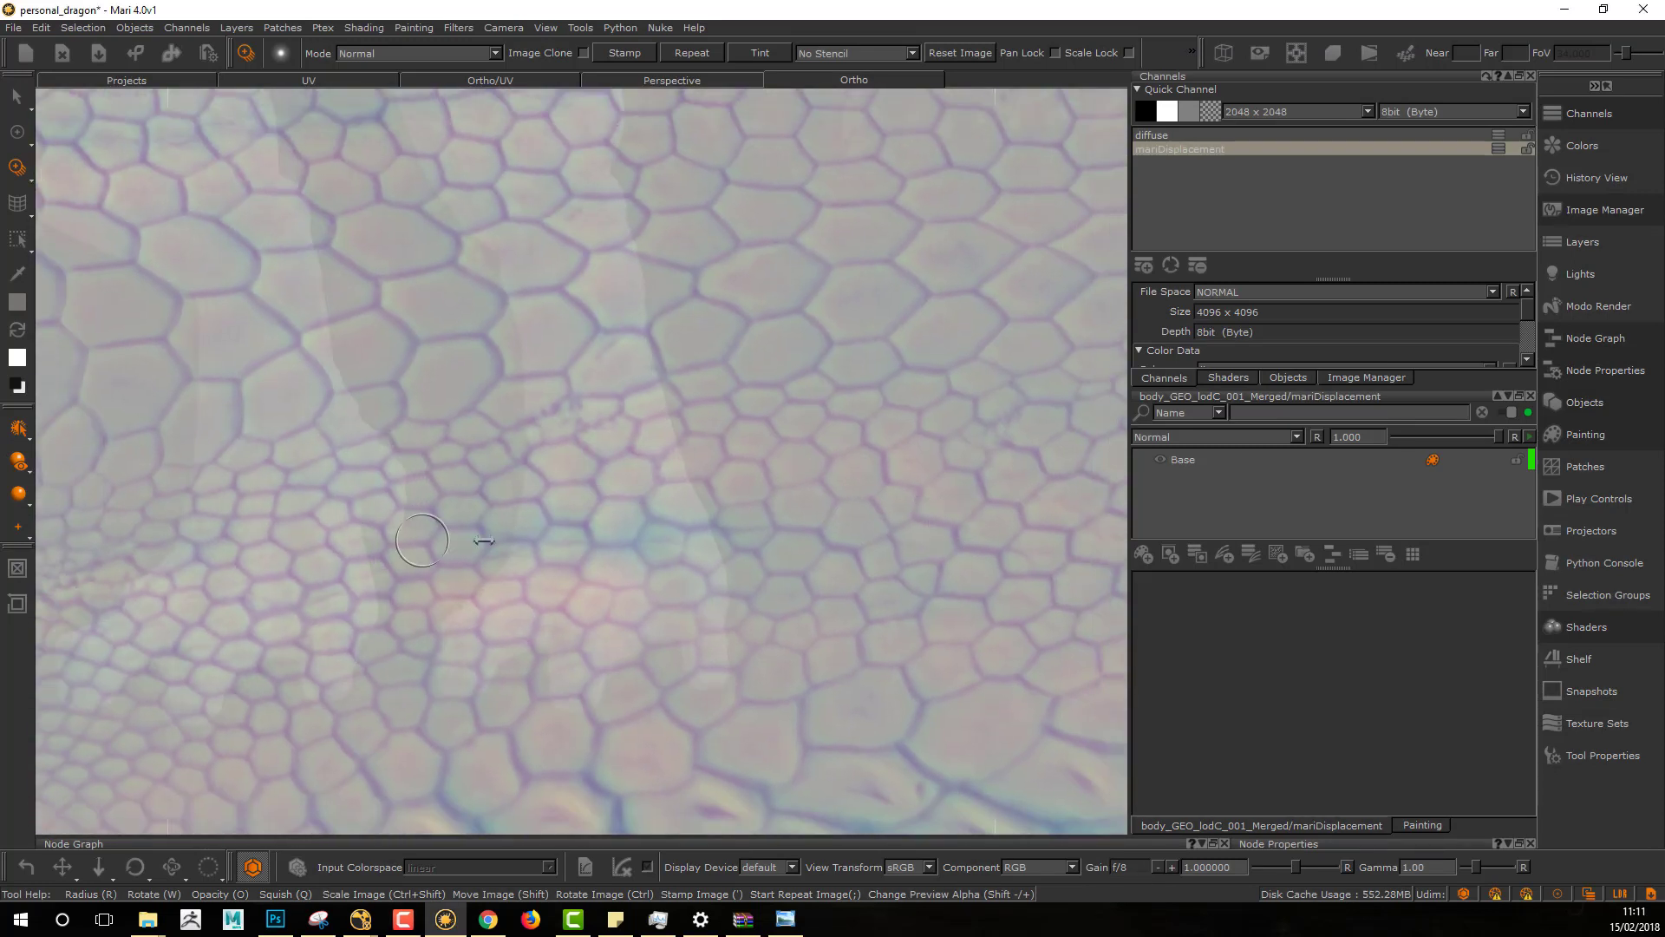
{"action": "left_click_drag", "start_coordinate": [789, 520], "coordinate": [560, 551], "text": "ctrl+shift"}
{"action": "mouse_move", "coordinate": [902, 568]}
{"action": "left_mouse_down", "text": "ctrl+shift"}
{"action": "mouse_move", "coordinate": [668, 552]}
{"action": "mouse_move", "coordinate": [535, 570]}
{"action": "mouse_move", "coordinate": [728, 607]}
{"action": "mouse_move", "coordinate": [643, 533]}
{"action": "mouse_move", "coordinate": [536, 530]}
{"action": "left_mouse_up", "text": "ctrl+shift"}
{"action": "mouse_move", "coordinate": [867, 527]}
{"action": "left_mouse_down", "text": "ctrl+shift"}
{"action": "mouse_move", "coordinate": [732, 546]}
{"action": "mouse_move", "coordinate": [662, 476]}
{"action": "mouse_move", "coordinate": [639, 476]}
{"action": "mouse_move", "coordinate": [659, 475]}
{"action": "left_mouse_up", "text": "ctrl+shift"}
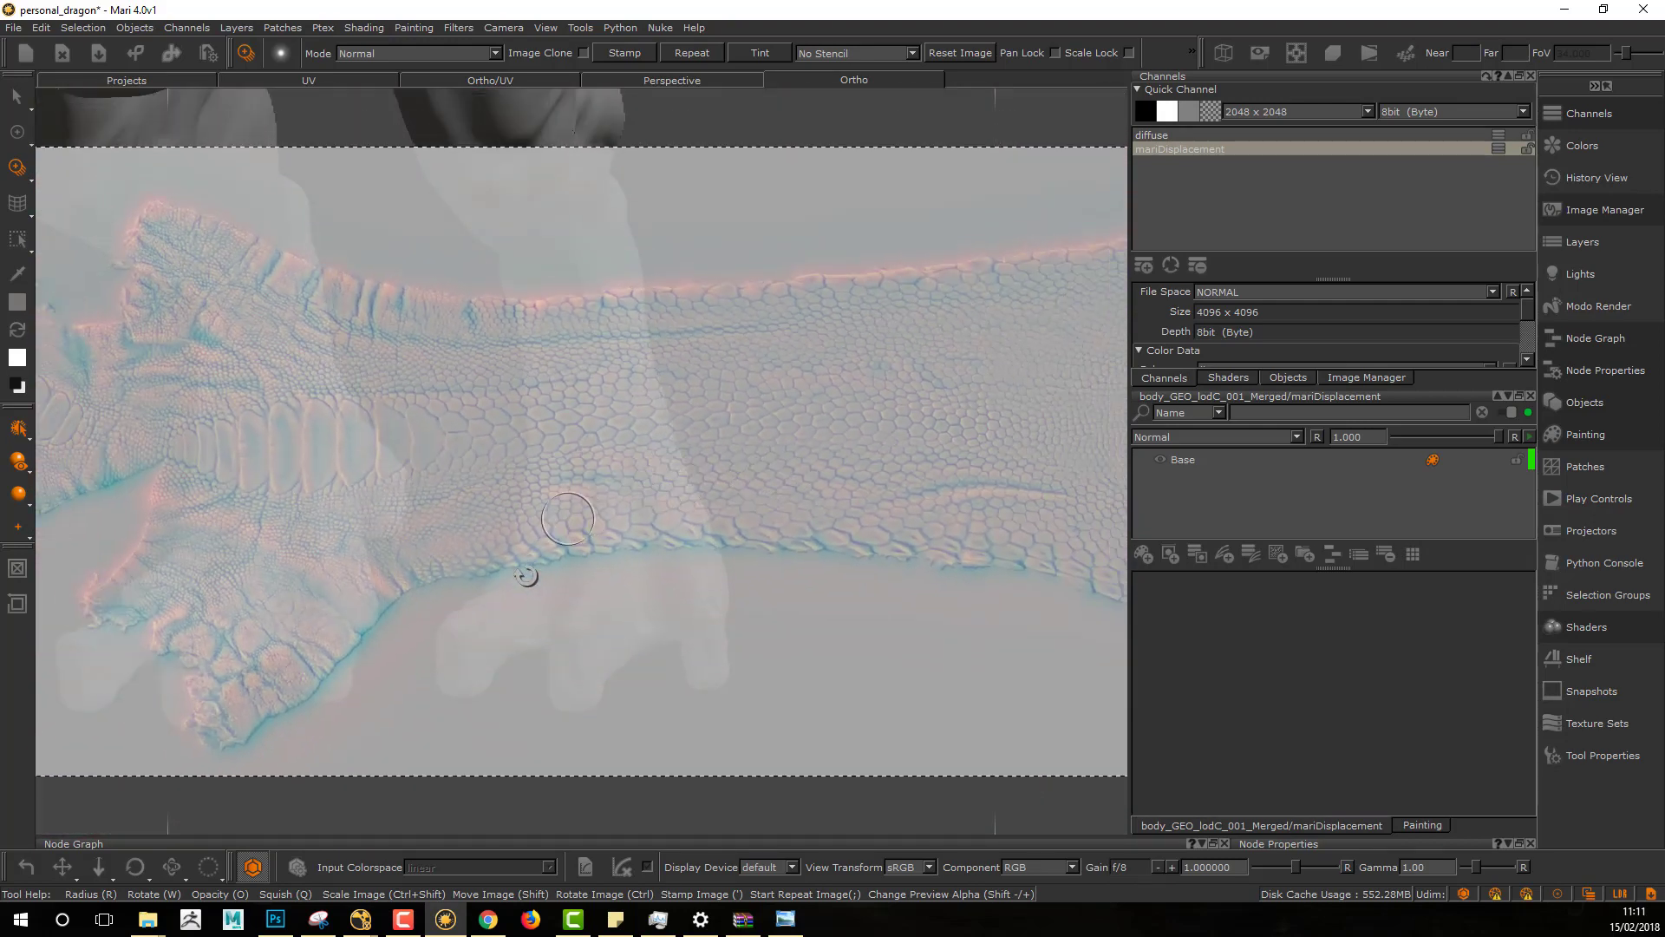
{"action": "mouse_move", "coordinate": [524, 573]}
{"action": "left_mouse_down", "text": "ctrl"}
{"action": "mouse_move", "coordinate": [699, 665]}
{"action": "mouse_move", "coordinate": [795, 632]}
{"action": "mouse_move", "coordinate": [766, 583]}
{"action": "left_mouse_up", "text": "ctrl"}
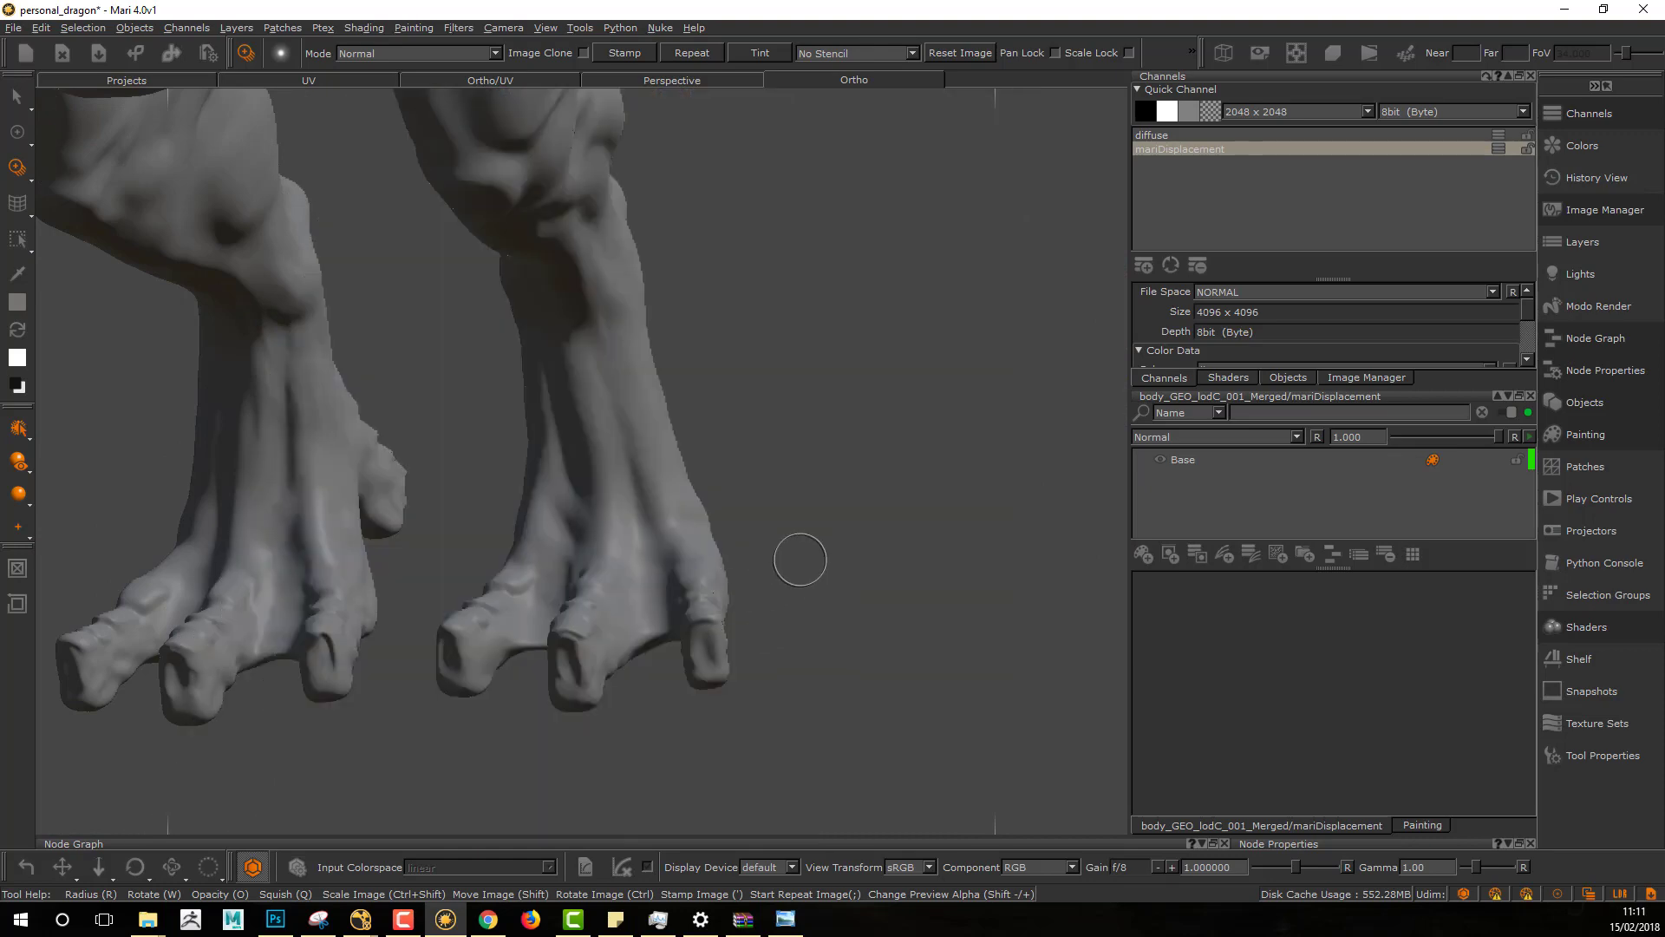
Step: Move, scale and rotate the OstrichFeet image so its large toe scutes line up with the foot's middle toe
{"action": "right_click_drag", "start_coordinate": [766, 523], "coordinate": [687, 524], "text": "alt"}
{"action": "mouse_move", "coordinate": [688, 523]}
{"action": "left_mouse_down", "text": "alt"}
{"action": "mouse_move", "coordinate": [780, 607]}
{"action": "mouse_move", "coordinate": [688, 524]}
{"action": "mouse_move", "coordinate": [712, 485]}
{"action": "left_mouse_up", "text": "alt"}
{"action": "right_click_drag", "start_coordinate": [624, 525], "coordinate": [680, 527], "text": "alt"}
{"action": "middle_click_drag", "start_coordinate": [680, 528], "coordinate": [666, 472], "text": "alt"}
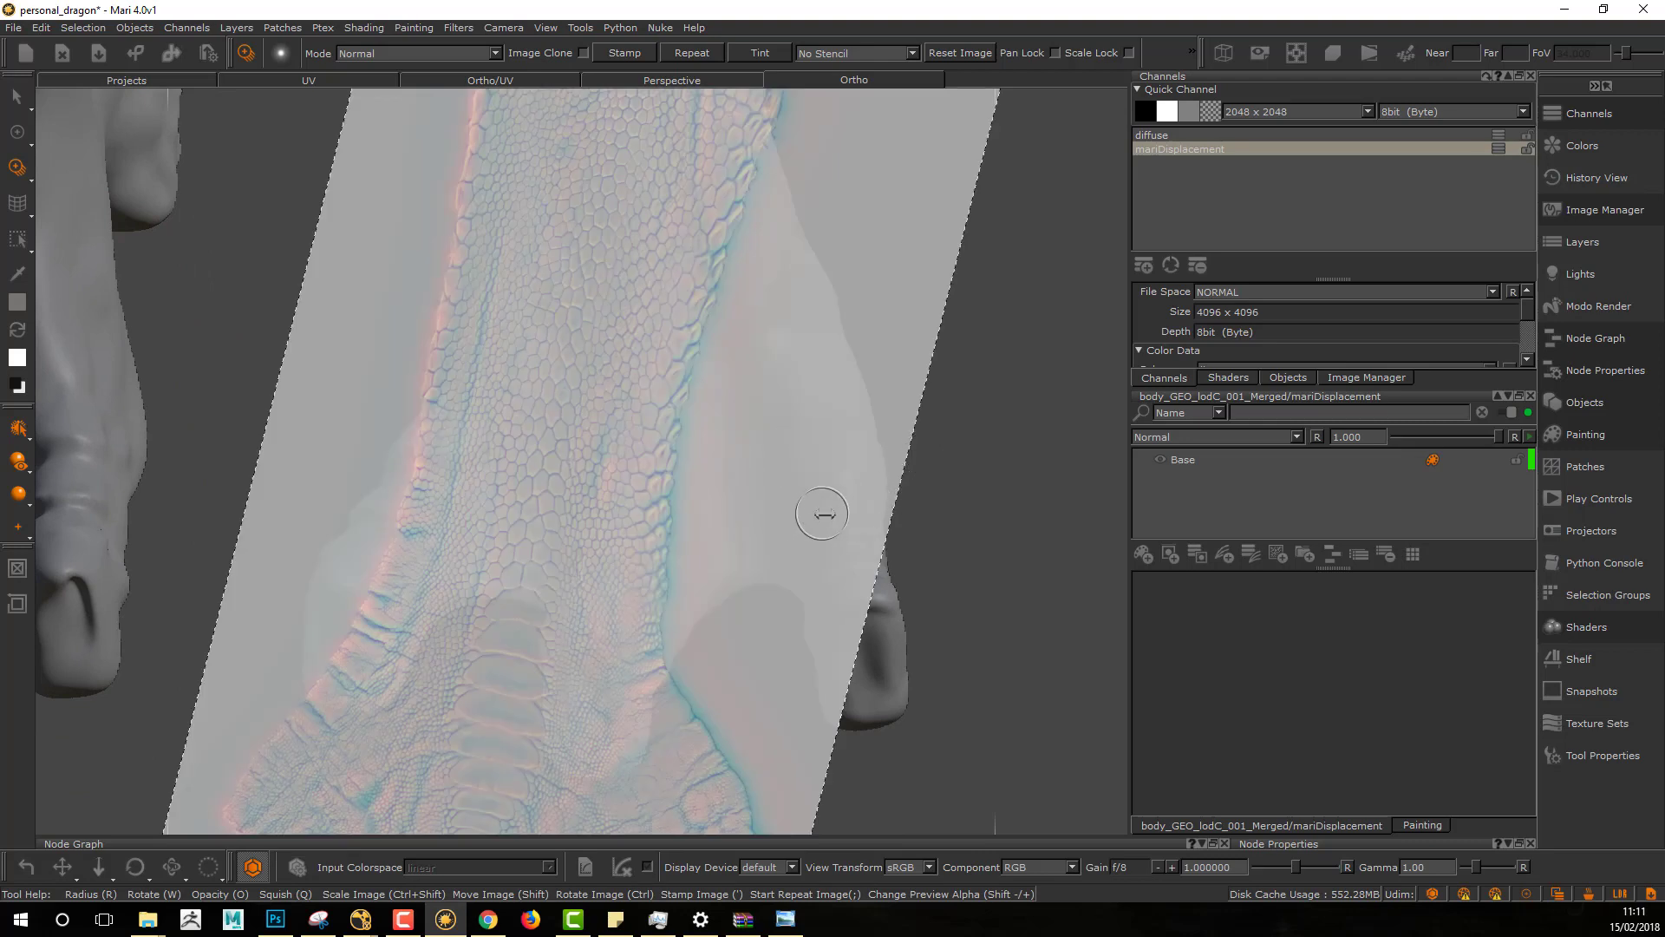
{"action": "mouse_move", "coordinate": [825, 509]}
{"action": "left_mouse_down", "text": "alt"}
{"action": "mouse_move", "coordinate": [750, 488]}
{"action": "mouse_move", "coordinate": [784, 520]}
{"action": "mouse_move", "coordinate": [848, 531]}
{"action": "mouse_move", "coordinate": [769, 547]}
{"action": "left_mouse_up", "text": "alt"}
{"action": "right_click_drag", "start_coordinate": [711, 545], "coordinate": [766, 544], "text": "alt"}
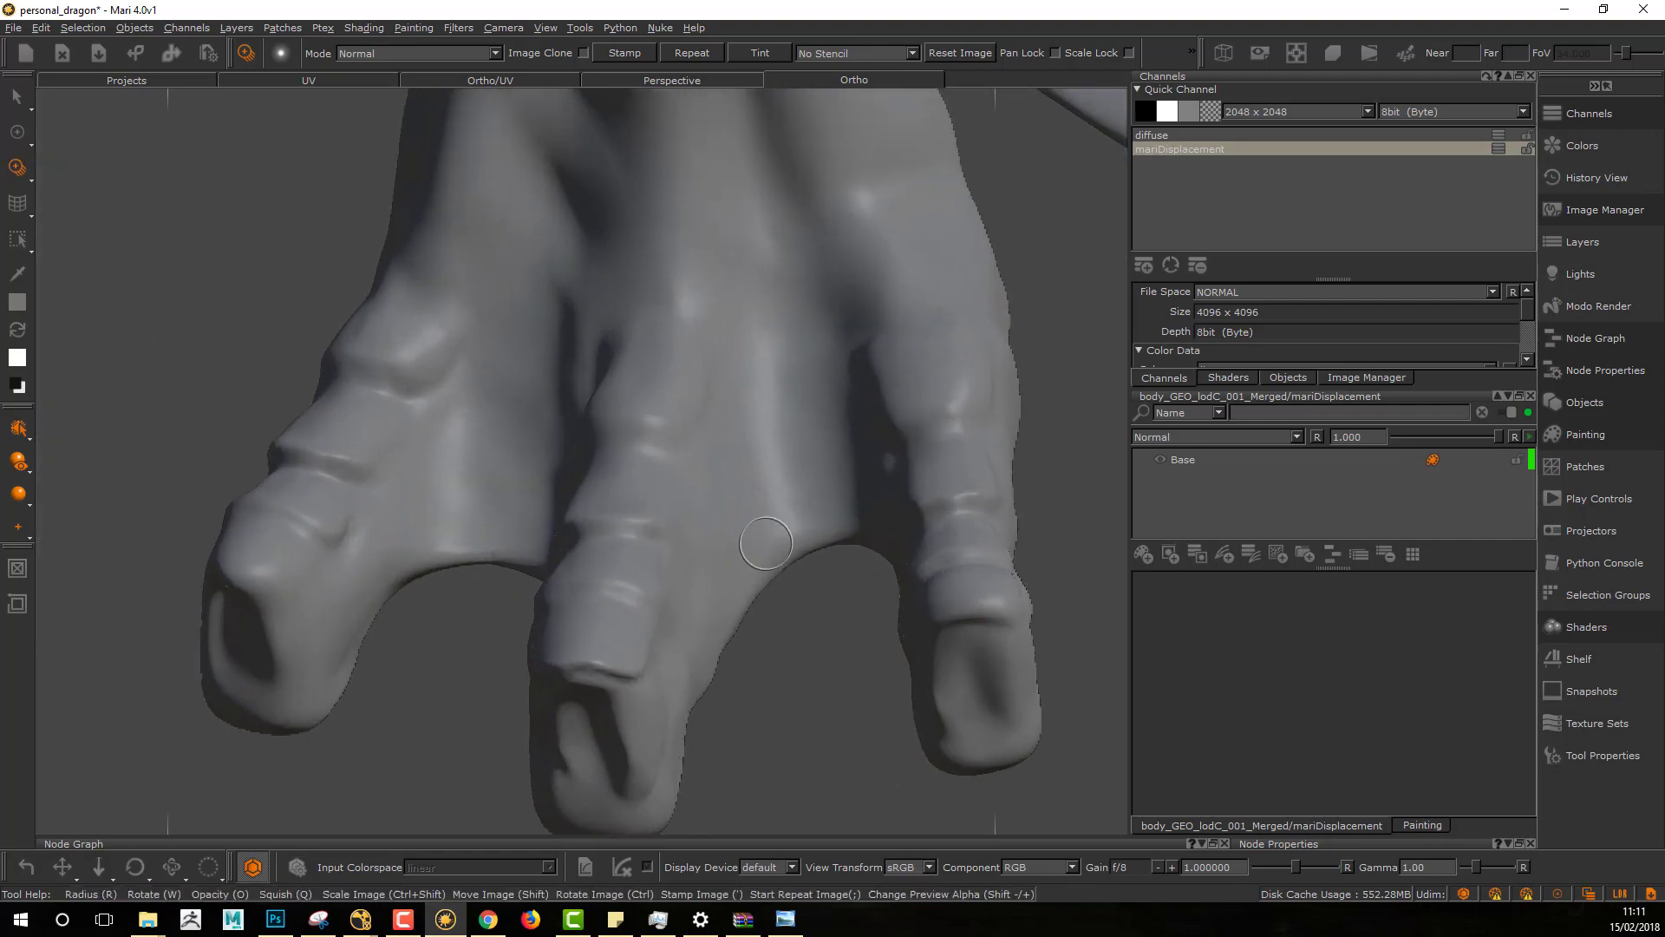
{"action": "left_click_drag", "start_coordinate": [765, 544], "coordinate": [841, 373], "text": "alt"}
{"action": "mouse_move", "coordinate": [792, 540]}
{"action": "left_mouse_down", "text": "shift"}
{"action": "mouse_move", "coordinate": [845, 468]}
{"action": "mouse_move", "coordinate": [830, 563]}
{"action": "mouse_move", "coordinate": [836, 476]}
{"action": "mouse_move", "coordinate": [906, 493]}
{"action": "mouse_move", "coordinate": [822, 610]}
{"action": "left_mouse_up", "text": "shift"}
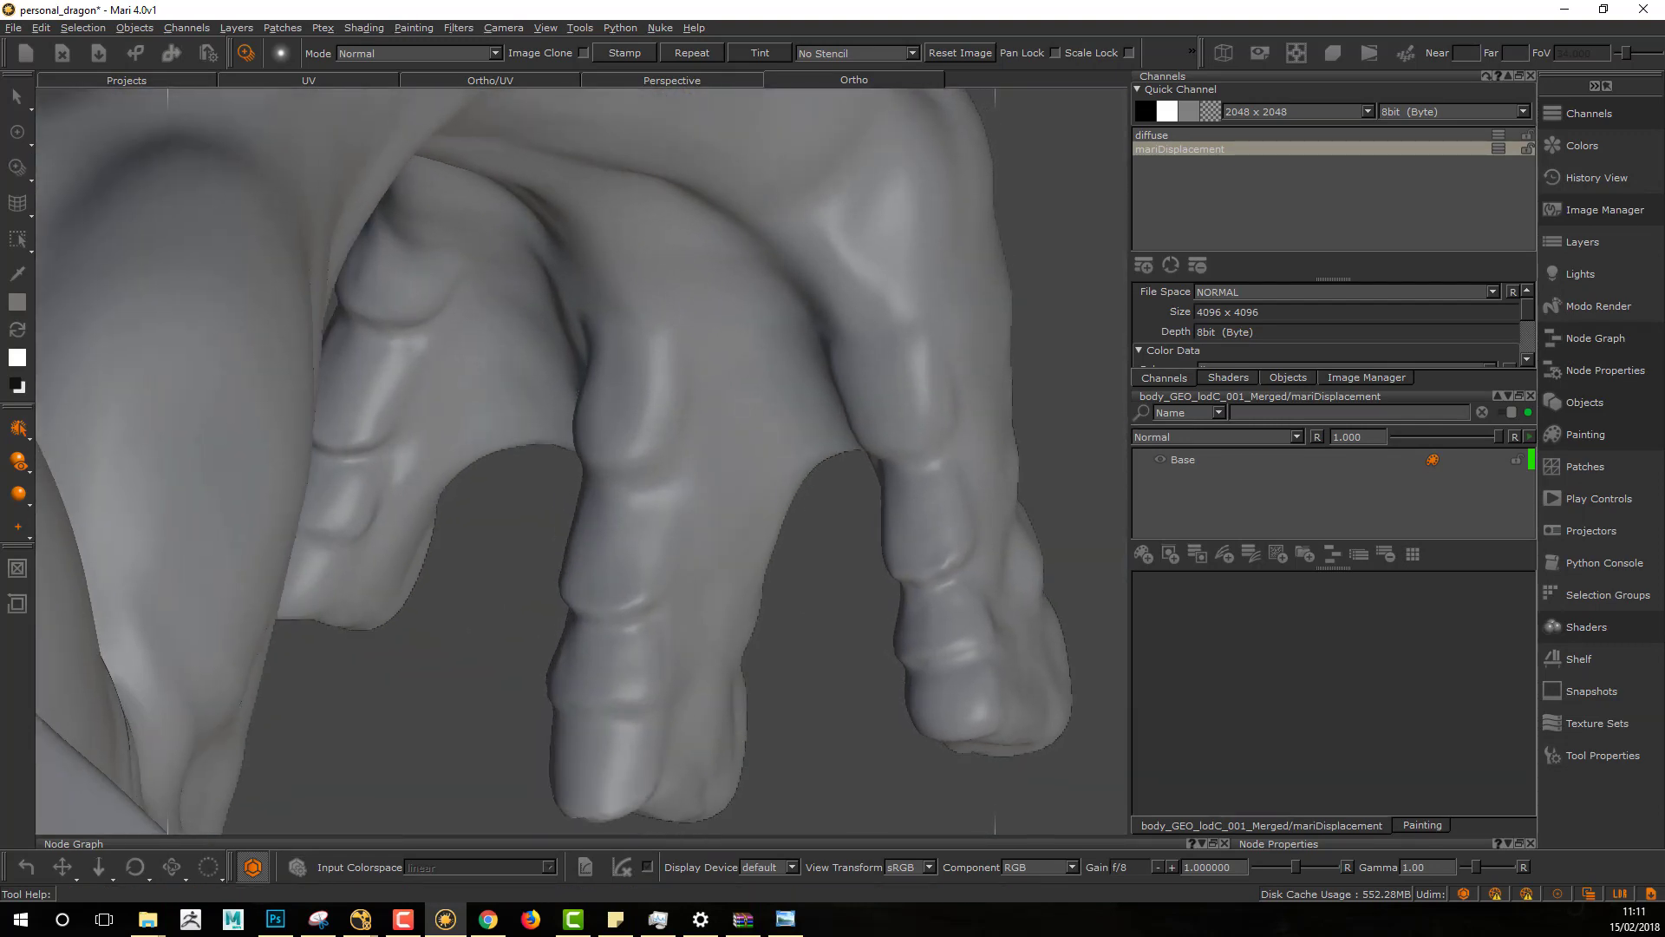
{"action": "right_click_drag", "start_coordinate": [632, 598], "coordinate": [674, 587], "text": "alt"}
{"action": "middle_click_drag", "start_coordinate": [674, 587], "coordinate": [784, 542], "text": "alt"}
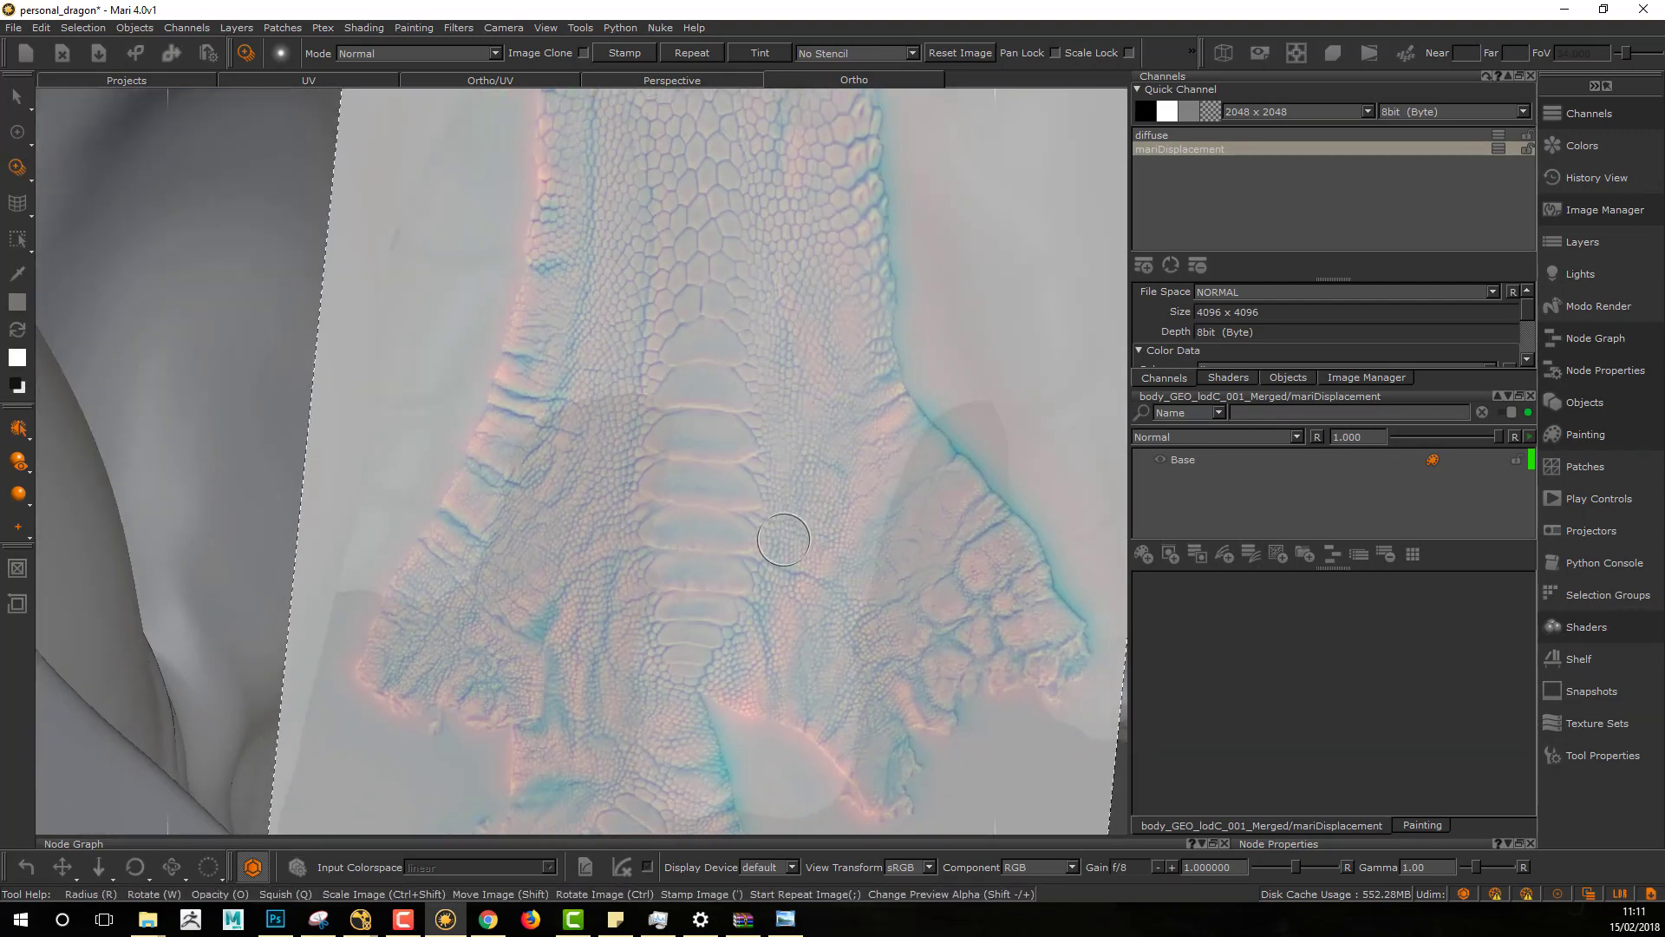
{"action": "left_click_drag", "start_coordinate": [784, 539], "coordinate": [798, 586], "text": "shift"}
{"action": "left_click_drag", "start_coordinate": [902, 474], "coordinate": [870, 465], "text": "ctrl+shift"}
{"action": "left_click_drag", "start_coordinate": [856, 408], "coordinate": [927, 400], "text": "shift"}
{"action": "left_click_drag", "start_coordinate": [892, 452], "coordinate": [971, 478], "text": "ctrl+shift"}
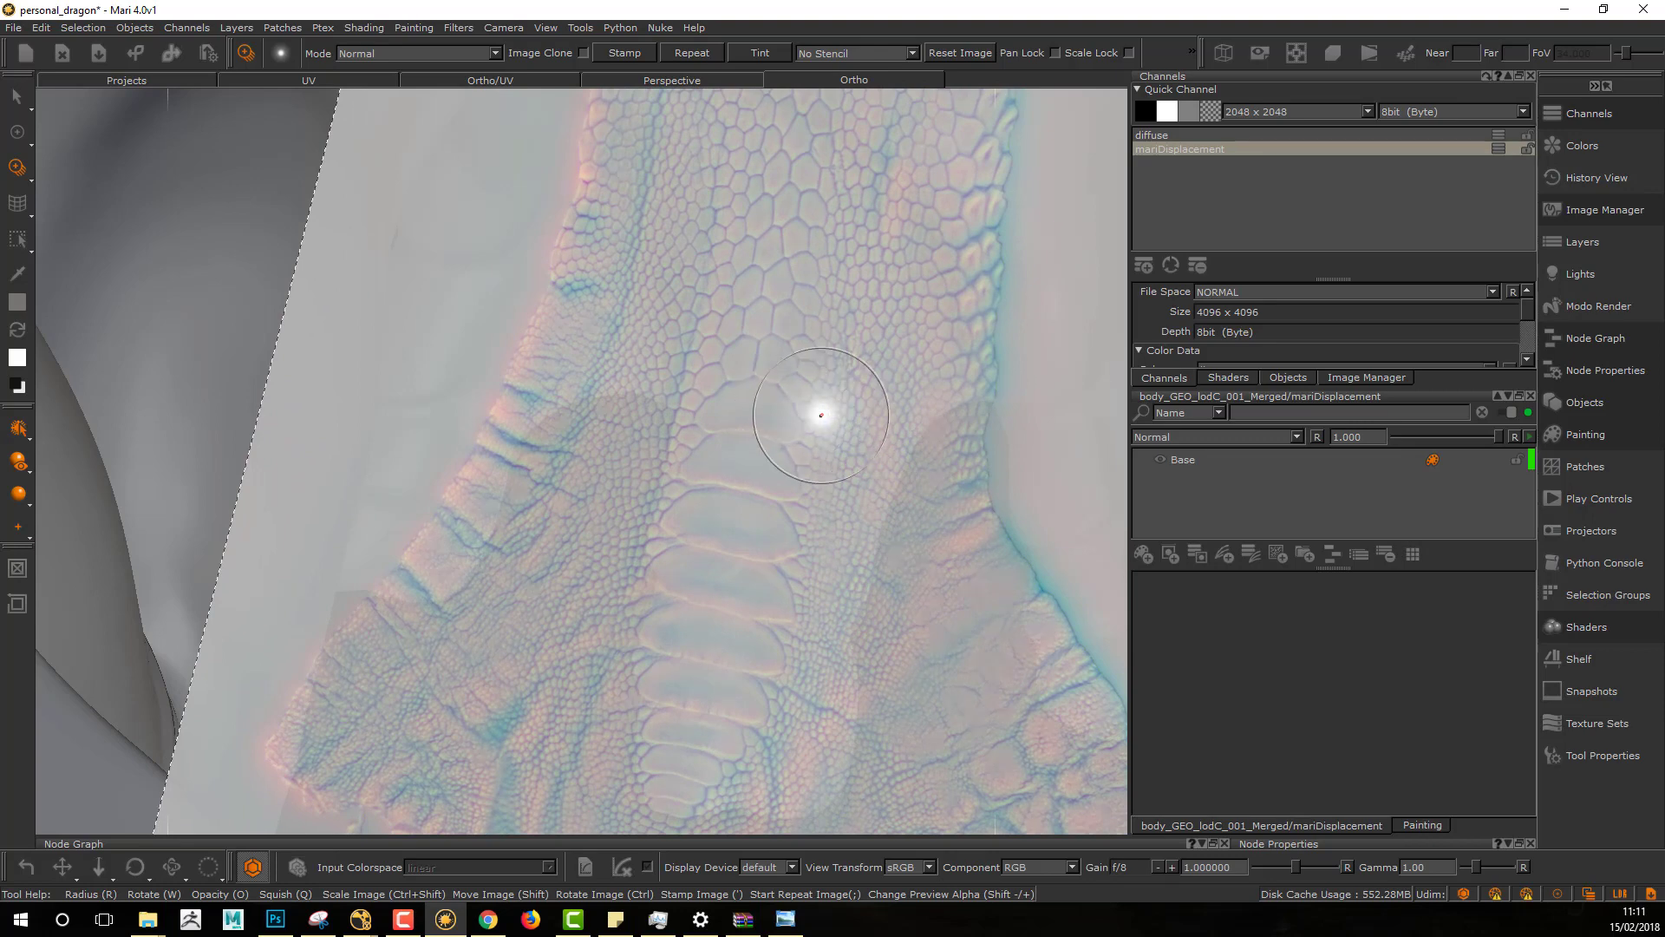
Step: Paint the ostrich scales through onto the middle toe, shifting the image so the wide scutes run down the toe
{"action": "left_click_drag", "start_coordinate": [790, 316], "coordinate": [786, 352]}
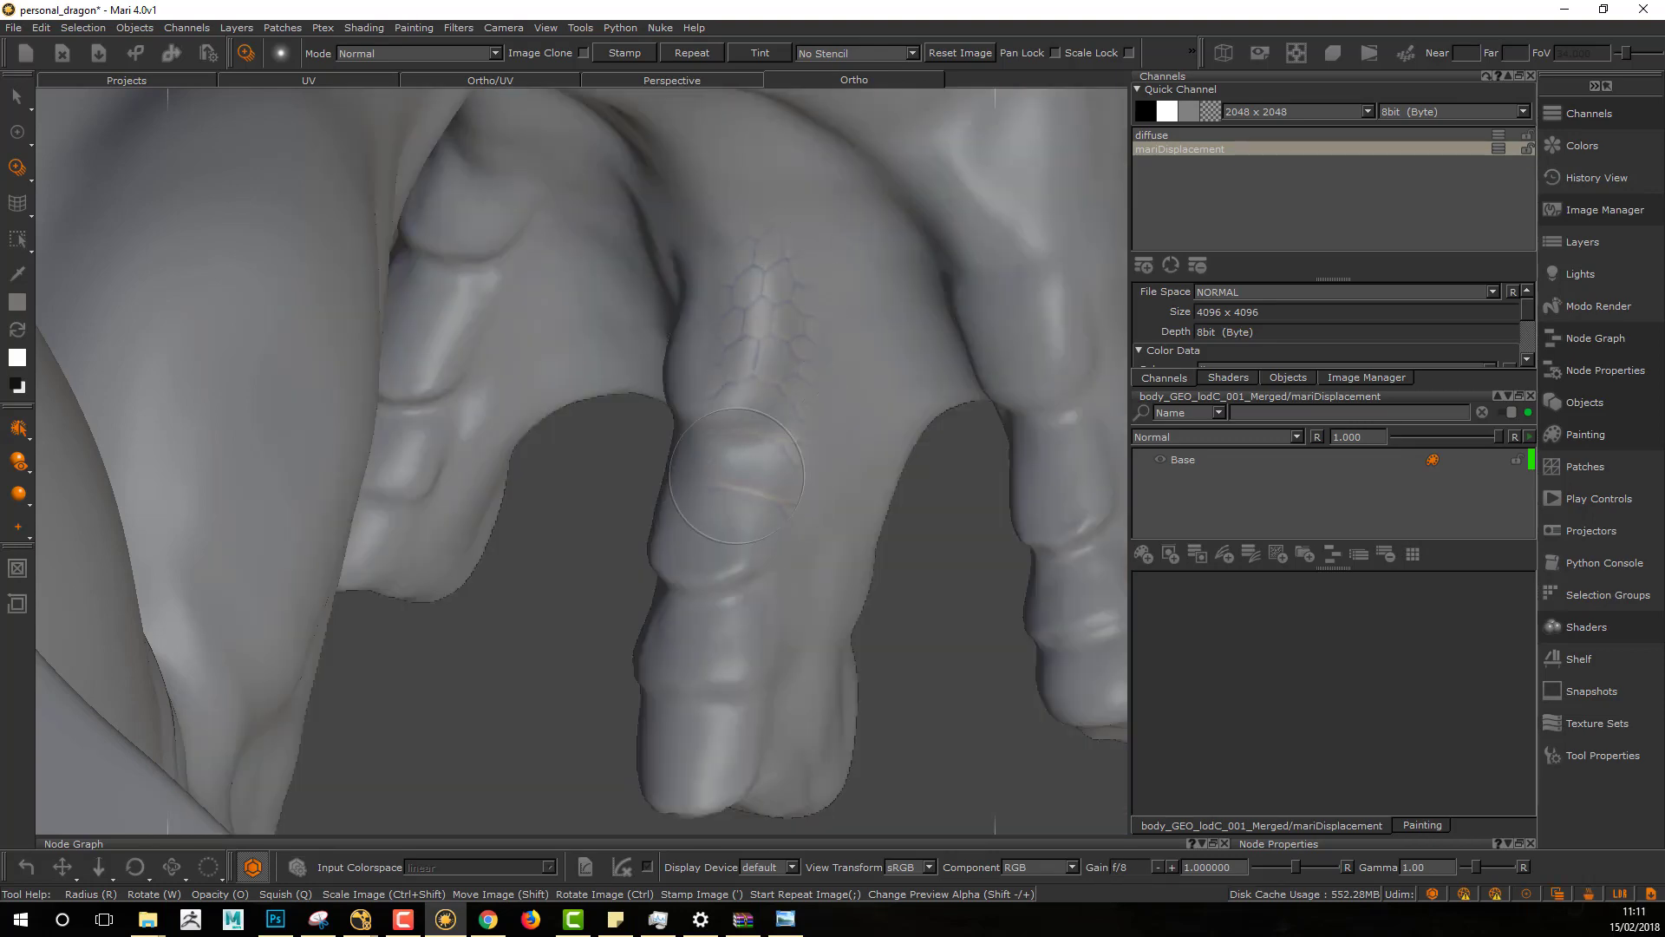
{"action": "left_click_drag", "start_coordinate": [736, 476], "coordinate": [742, 479]}
{"action": "mouse_move", "coordinate": [772, 453]}
{"action": "left_mouse_down", "text": "shift"}
{"action": "mouse_move", "coordinate": [799, 446]}
{"action": "mouse_move", "coordinate": [802, 357]}
{"action": "left_mouse_up", "text": "shift"}
{"action": "mouse_move", "coordinate": [832, 419]}
{"action": "left_mouse_down", "text": "ctrl"}
{"action": "mouse_move", "coordinate": [850, 408]}
{"action": "mouse_move", "coordinate": [844, 357]}
{"action": "mouse_move", "coordinate": [840, 390]}
{"action": "mouse_move", "coordinate": [813, 364]}
{"action": "mouse_move", "coordinate": [777, 476]}
{"action": "left_mouse_up", "text": "ctrl"}
{"action": "left_click_drag", "start_coordinate": [764, 392], "coordinate": [799, 353]}
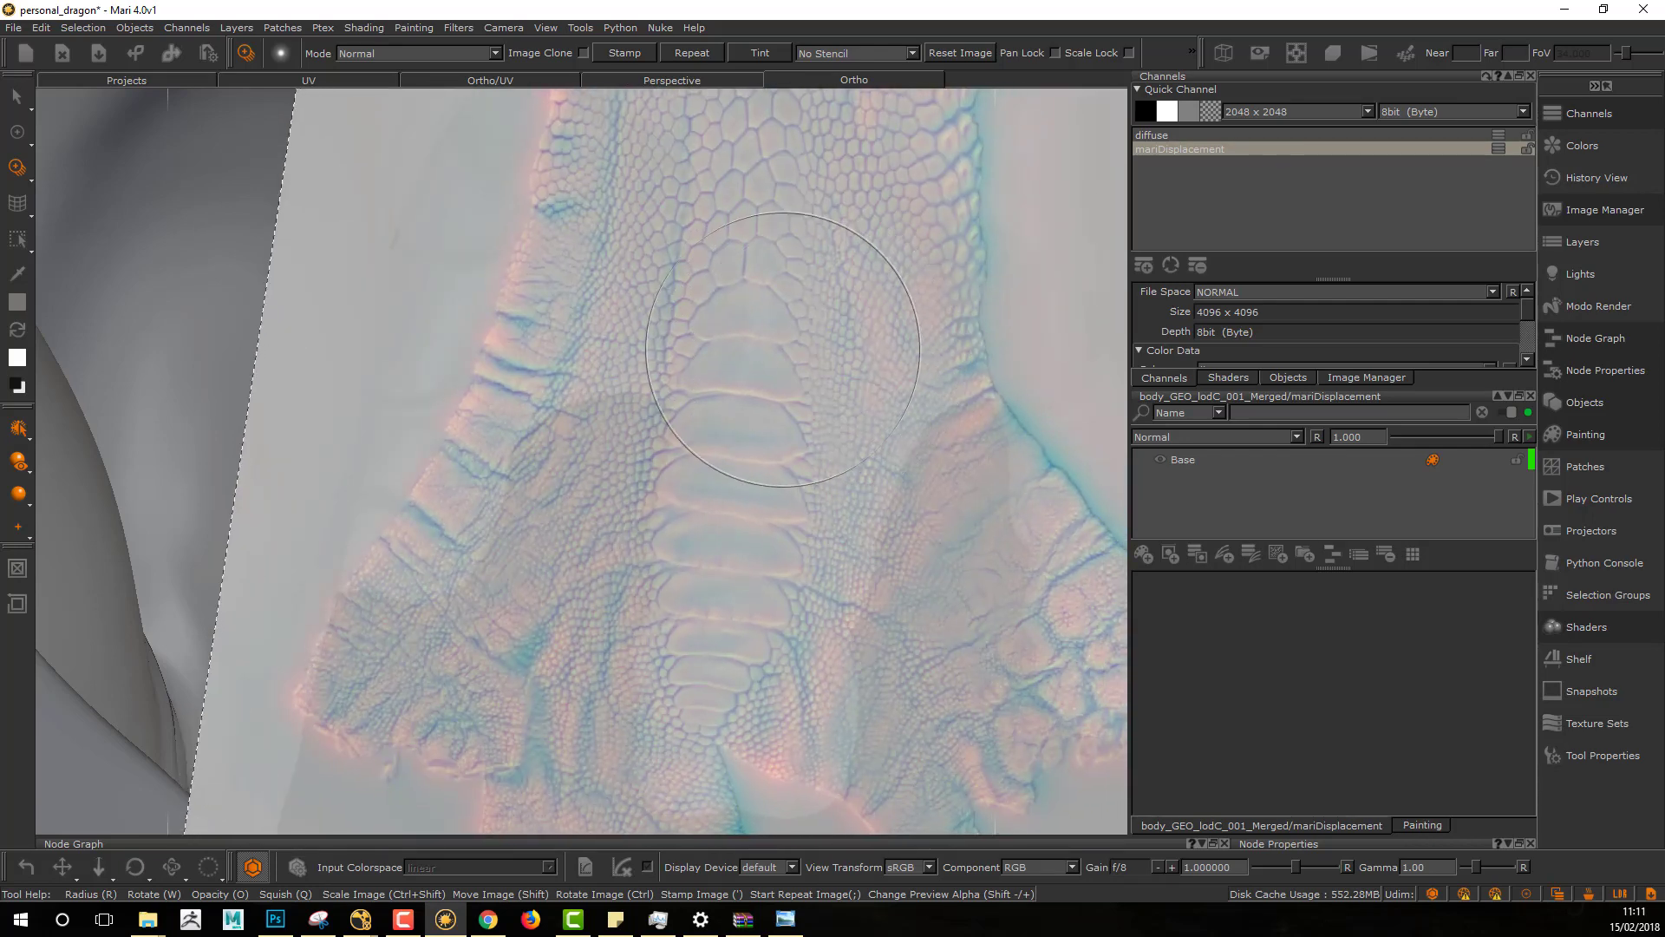
{"action": "mouse_move", "coordinate": [776, 256]}
{"action": "left_mouse_down"}
{"action": "mouse_move", "coordinate": [750, 386]}
{"action": "mouse_move", "coordinate": [761, 231]}
{"action": "mouse_move", "coordinate": [751, 574]}
{"action": "mouse_move", "coordinate": [802, 299]}
{"action": "mouse_move", "coordinate": [761, 513]}
{"action": "left_mouse_up"}
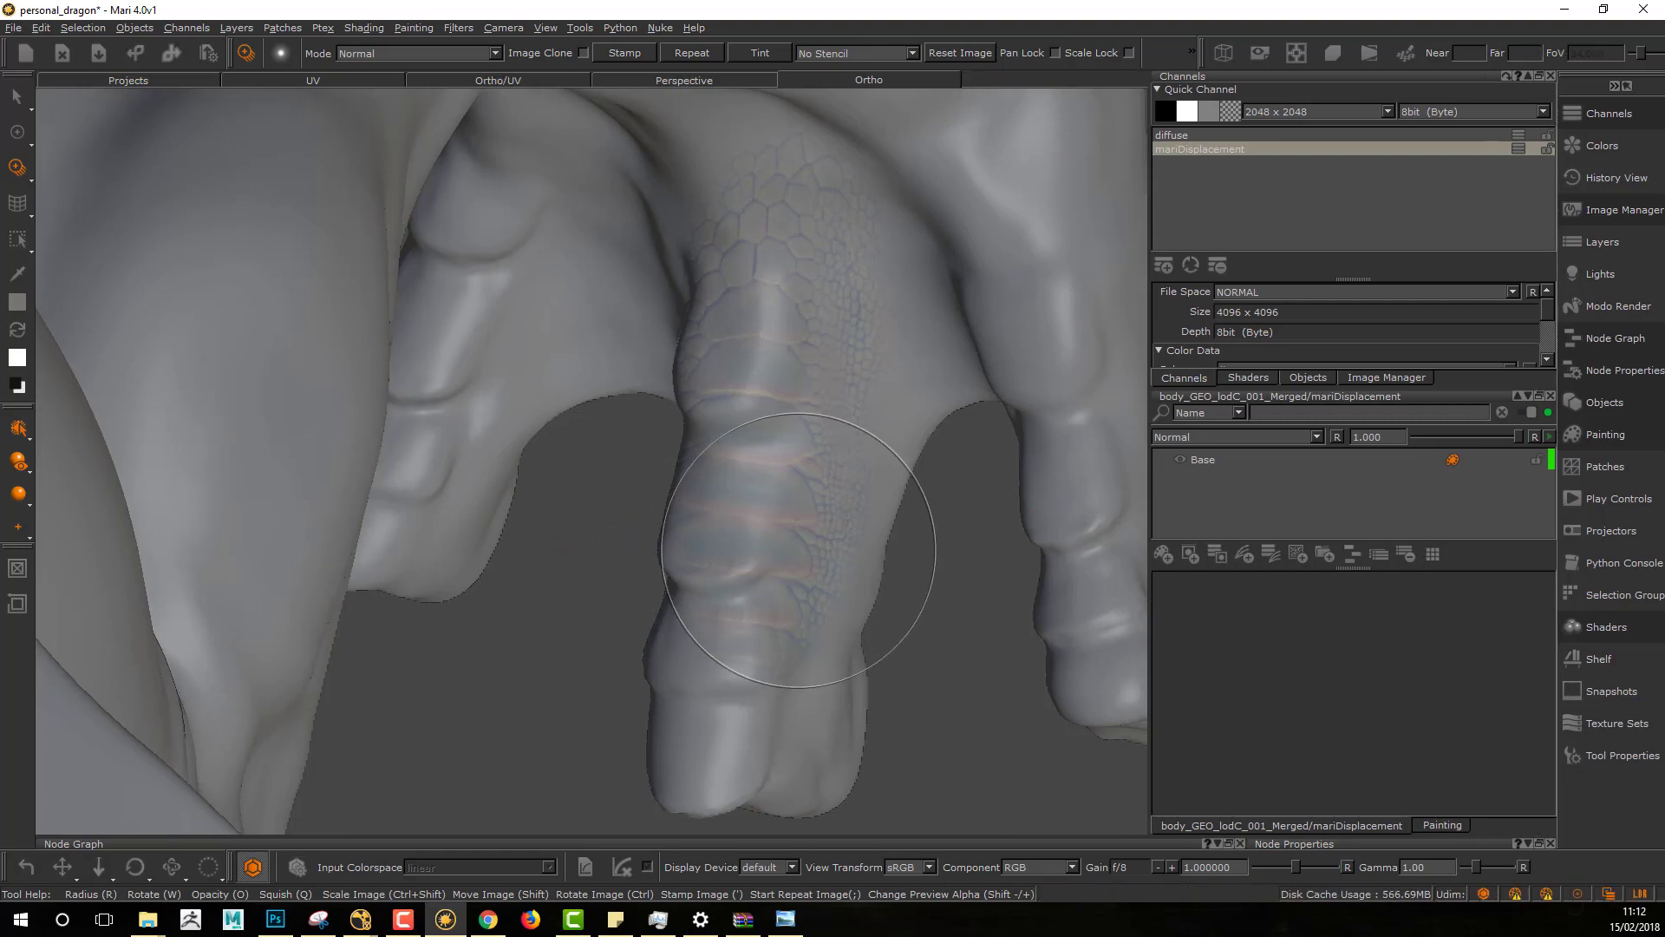
Step: Frame the front of the lower leg above the toes and fit the OstrichFeet image's shin scales over it
{"action": "left_click_drag", "start_coordinate": [797, 539], "coordinate": [574, 530], "text": "alt"}
{"action": "key", "text": "t"}
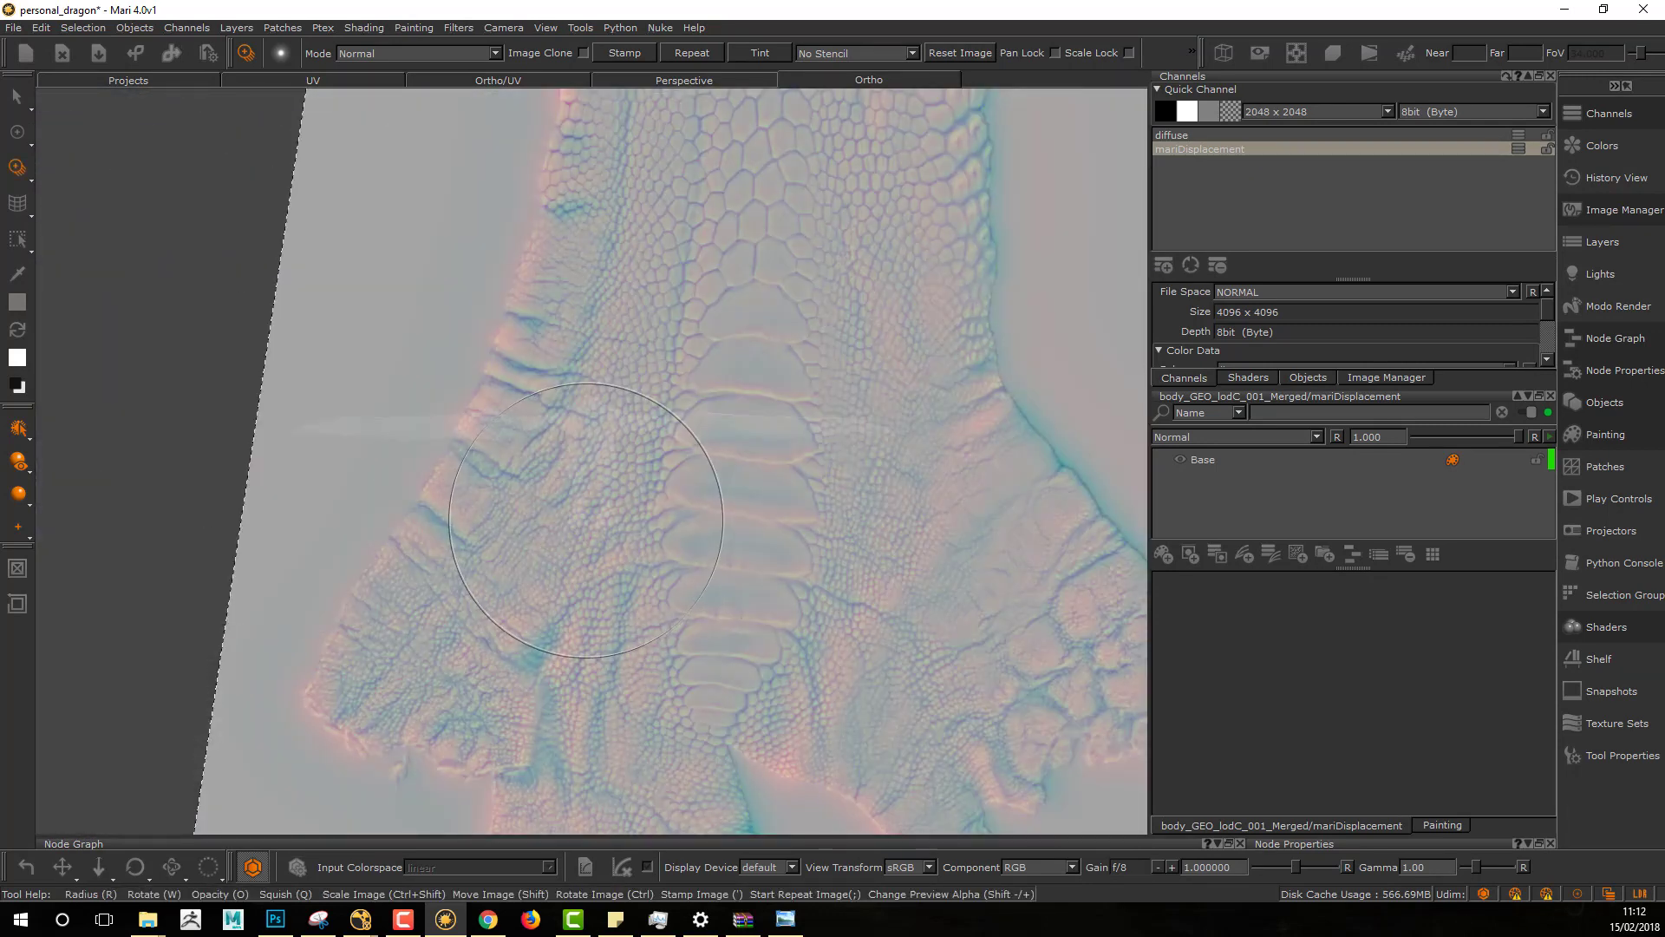
{"action": "right_click_drag", "start_coordinate": [784, 417], "coordinate": [691, 673], "text": "alt"}
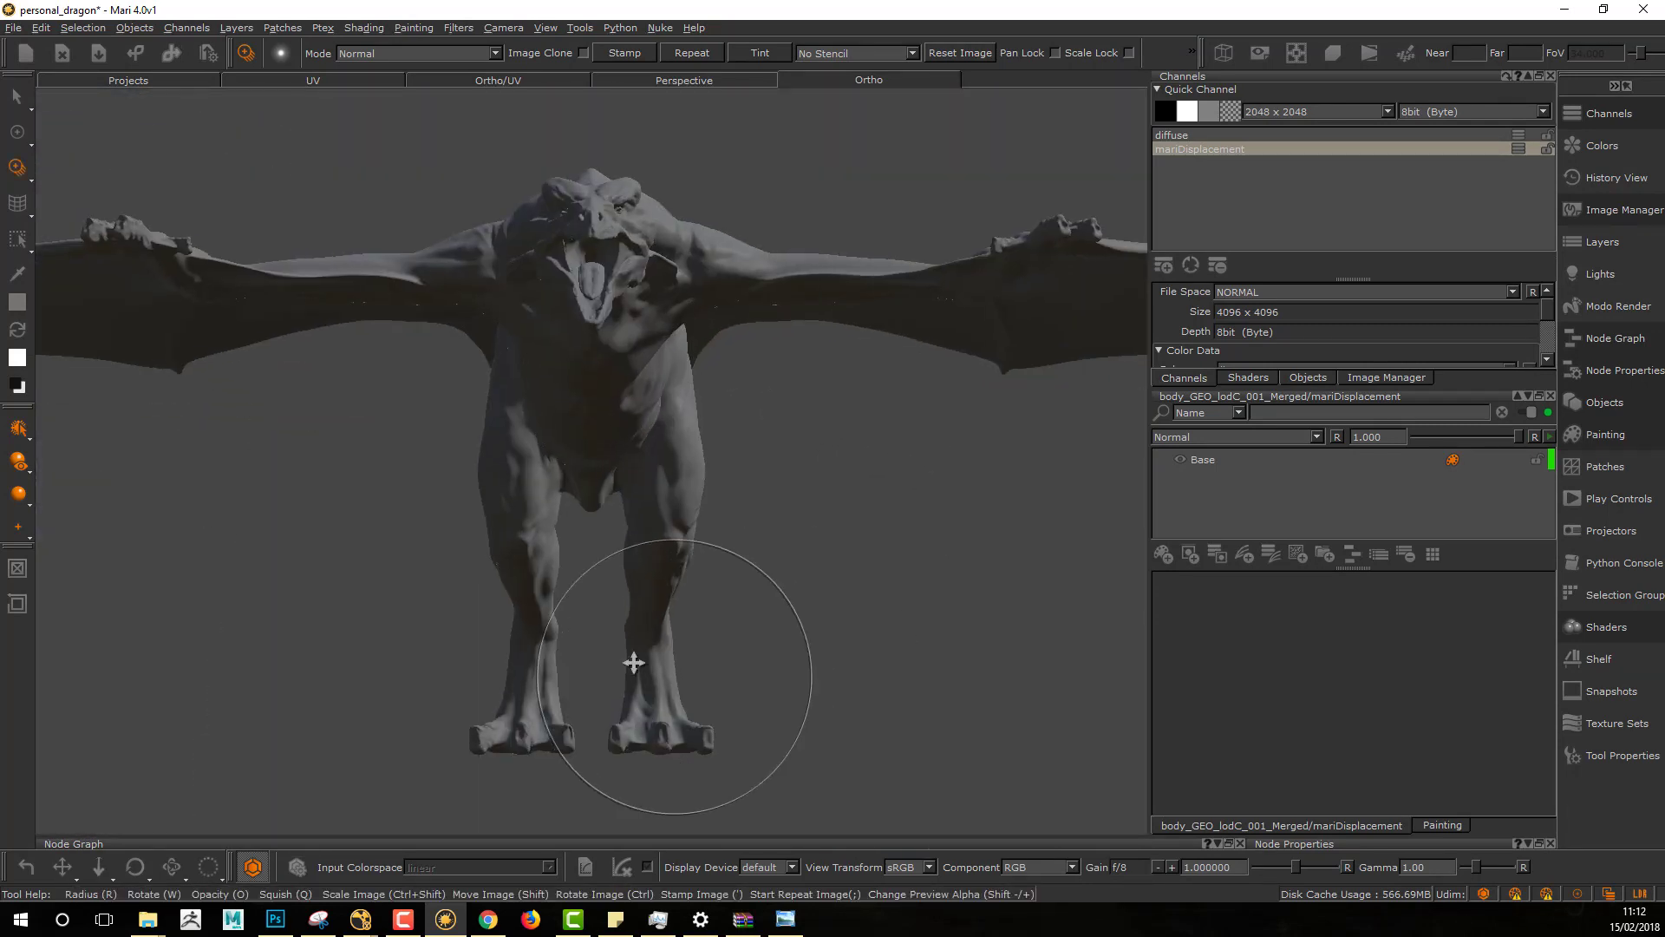
{"action": "middle_click_drag", "start_coordinate": [635, 661], "coordinate": [517, 503], "text": "alt"}
{"action": "right_click_drag", "start_coordinate": [769, 520], "coordinate": [691, 694], "text": "alt"}
{"action": "right_click_drag", "start_coordinate": [673, 605], "coordinate": [595, 502], "text": "alt"}
{"action": "middle_click_drag", "start_coordinate": [595, 502], "coordinate": [799, 464], "text": "alt"}
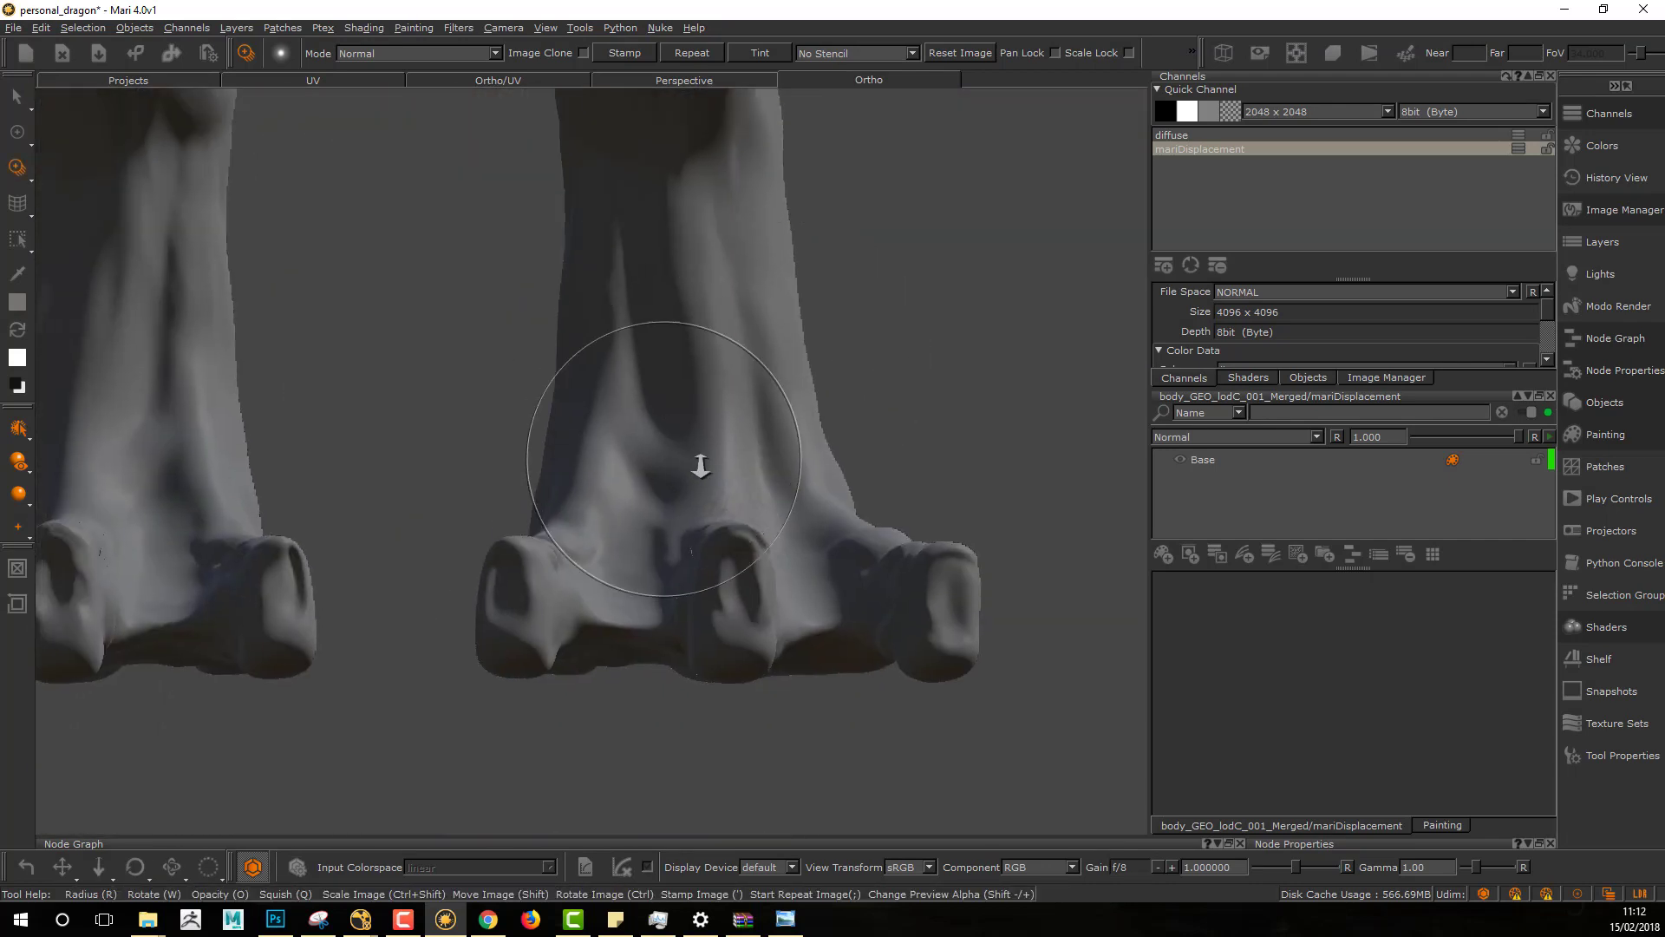
{"action": "mouse_move", "coordinate": [799, 464]}
{"action": "right_mouse_down", "text": "alt"}
{"action": "mouse_move", "coordinate": [776, 677]}
{"action": "mouse_move", "coordinate": [687, 490]}
{"action": "mouse_move", "coordinate": [754, 517]}
{"action": "mouse_move", "coordinate": [740, 502]}
{"action": "mouse_move", "coordinate": [727, 605]}
{"action": "right_mouse_up", "text": "alt"}
{"action": "left_click_drag", "start_coordinate": [726, 606], "coordinate": [706, 580], "text": "alt"}
{"action": "middle_click_drag", "start_coordinate": [701, 533], "coordinate": [776, 603], "text": "alt"}
{"action": "mouse_move", "coordinate": [647, 523]}
{"action": "left_mouse_down", "text": "alt"}
{"action": "mouse_move", "coordinate": [687, 540]}
{"action": "mouse_move", "coordinate": [680, 577]}
{"action": "mouse_move", "coordinate": [658, 581]}
{"action": "mouse_move", "coordinate": [725, 528]}
{"action": "mouse_move", "coordinate": [741, 568]}
{"action": "left_mouse_up", "text": "alt"}
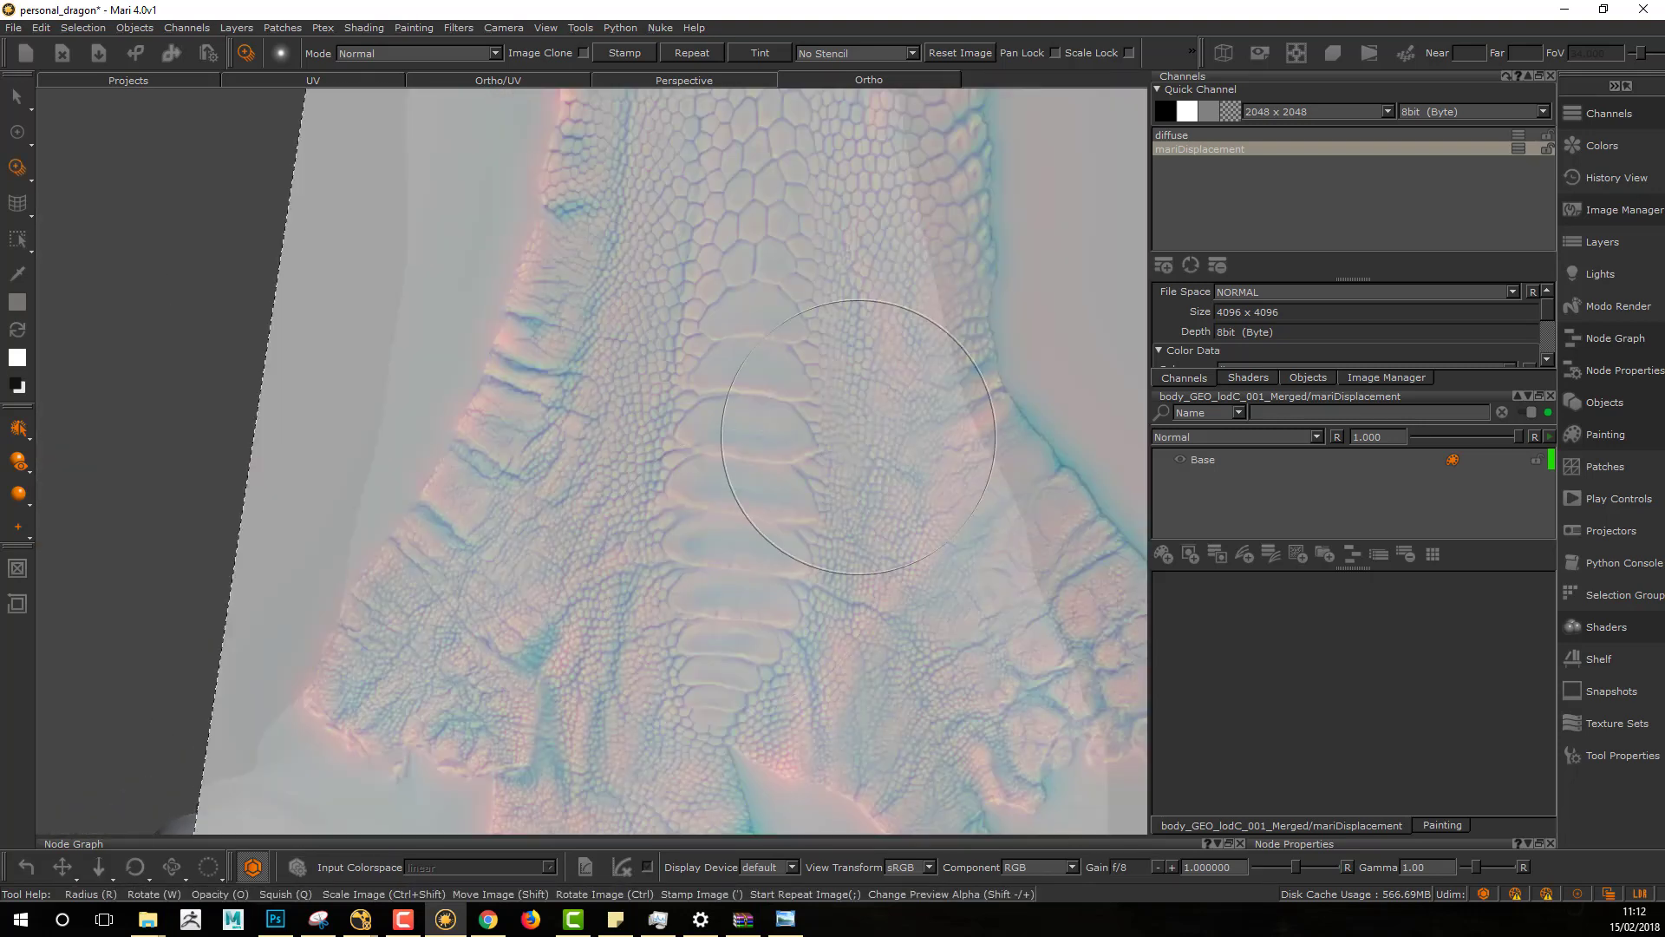
{"action": "mouse_move", "coordinate": [919, 364]}
{"action": "left_mouse_down", "text": "alt"}
{"action": "mouse_move", "coordinate": [825, 736]}
{"action": "mouse_move", "coordinate": [837, 355]}
{"action": "mouse_move", "coordinate": [811, 426]}
{"action": "mouse_move", "coordinate": [836, 360]}
{"action": "mouse_move", "coordinate": [859, 365]}
{"action": "left_mouse_up", "text": "alt"}
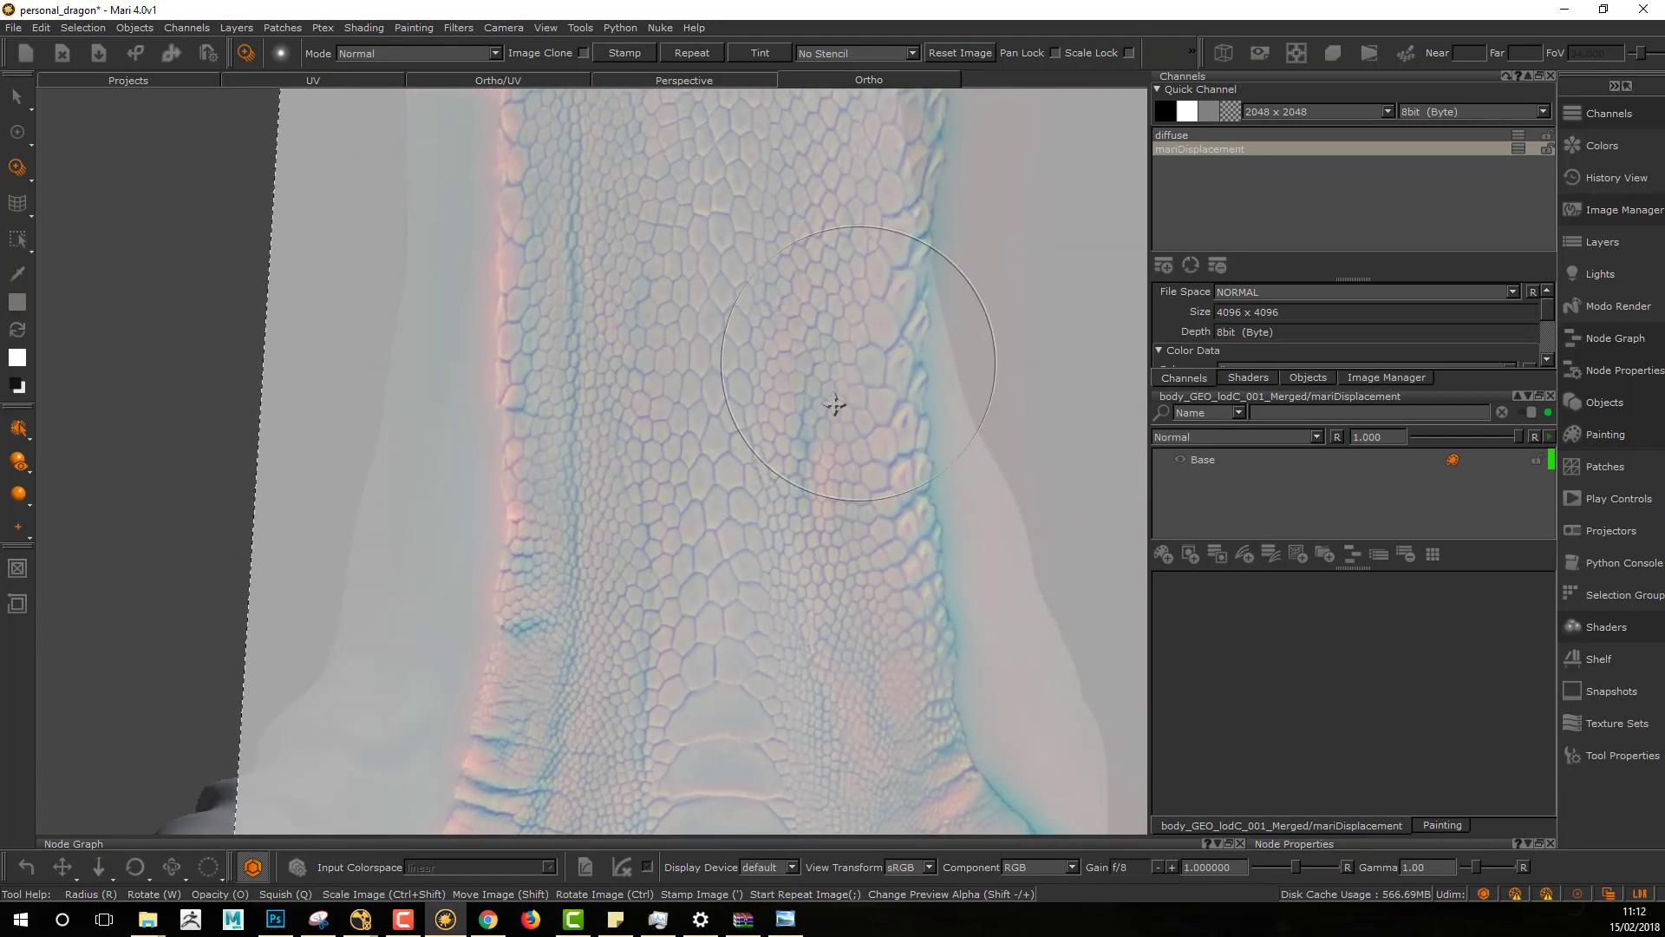
{"action": "left_click_drag", "start_coordinate": [814, 441], "coordinate": [1190, 449], "text": "shift"}
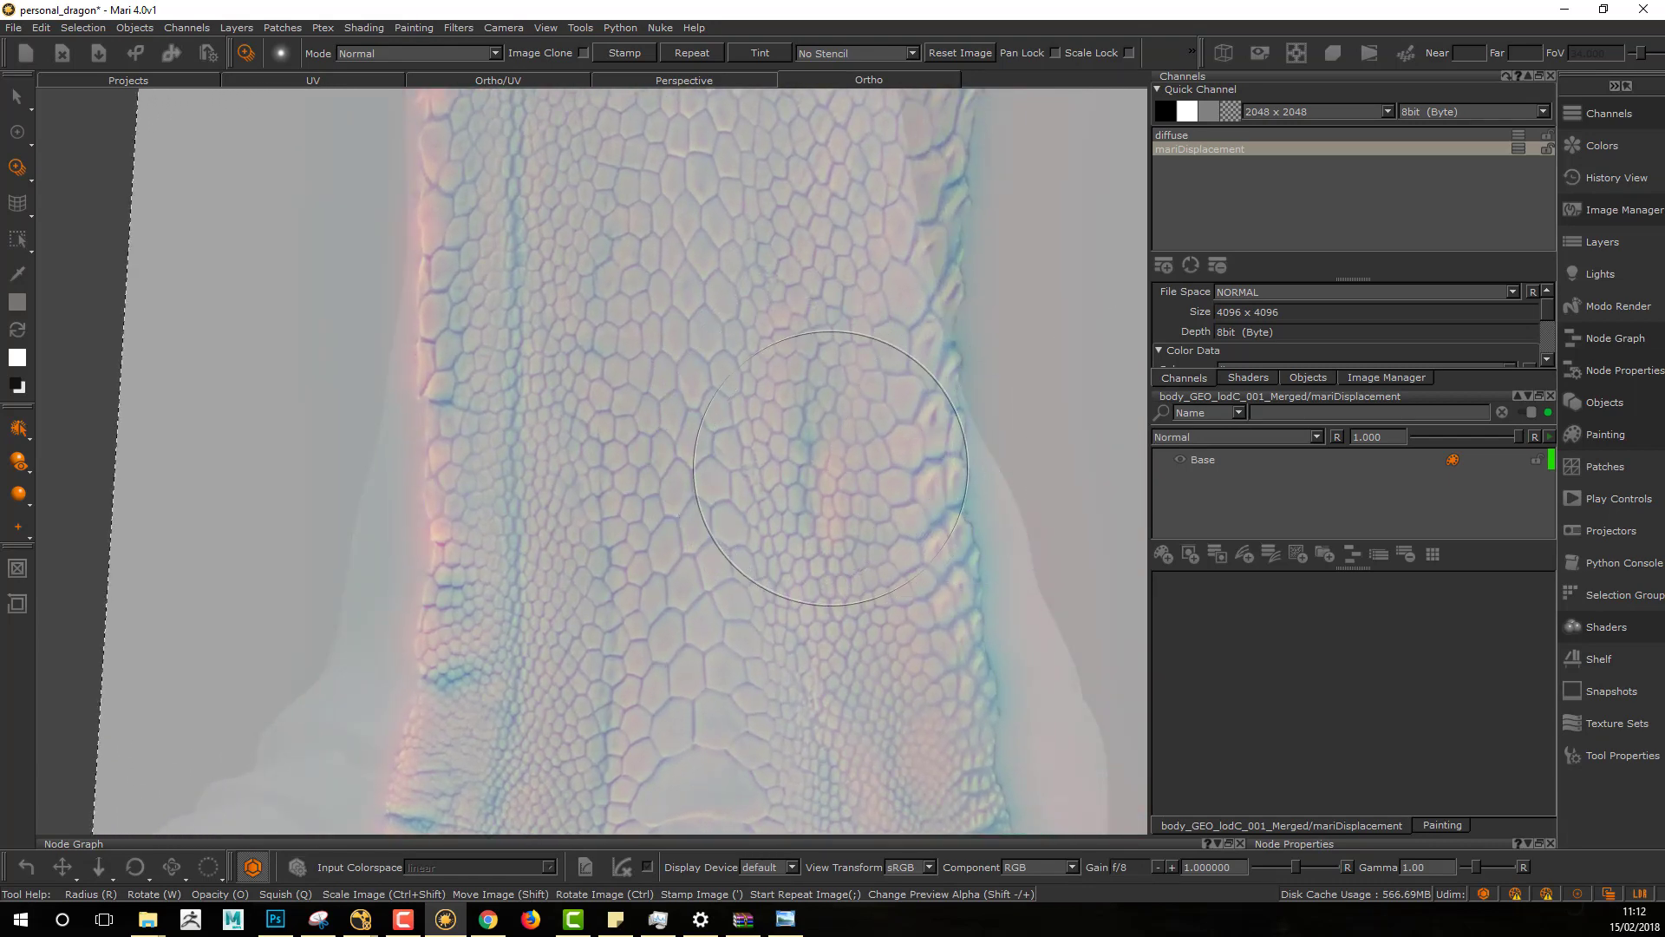
{"action": "mouse_move", "coordinate": [859, 488]}
{"action": "left_mouse_down", "text": "ctrl"}
{"action": "mouse_move", "coordinate": [866, 469]}
{"action": "mouse_move", "coordinate": [834, 526]}
{"action": "left_mouse_up", "text": "ctrl"}
Step: Paint the ostrich scales through onto the front and inner side of the lower leg, then return to the Paint tool
{"action": "left_click_drag", "start_coordinate": [701, 298], "coordinate": [691, 325]}
{"action": "mouse_move", "coordinate": [695, 486]}
{"action": "left_mouse_down"}
{"action": "mouse_move", "coordinate": [656, 227]}
{"action": "mouse_move", "coordinate": [668, 568]}
{"action": "left_mouse_up"}
{"action": "left_click_drag", "start_coordinate": [637, 161], "coordinate": [760, 543]}
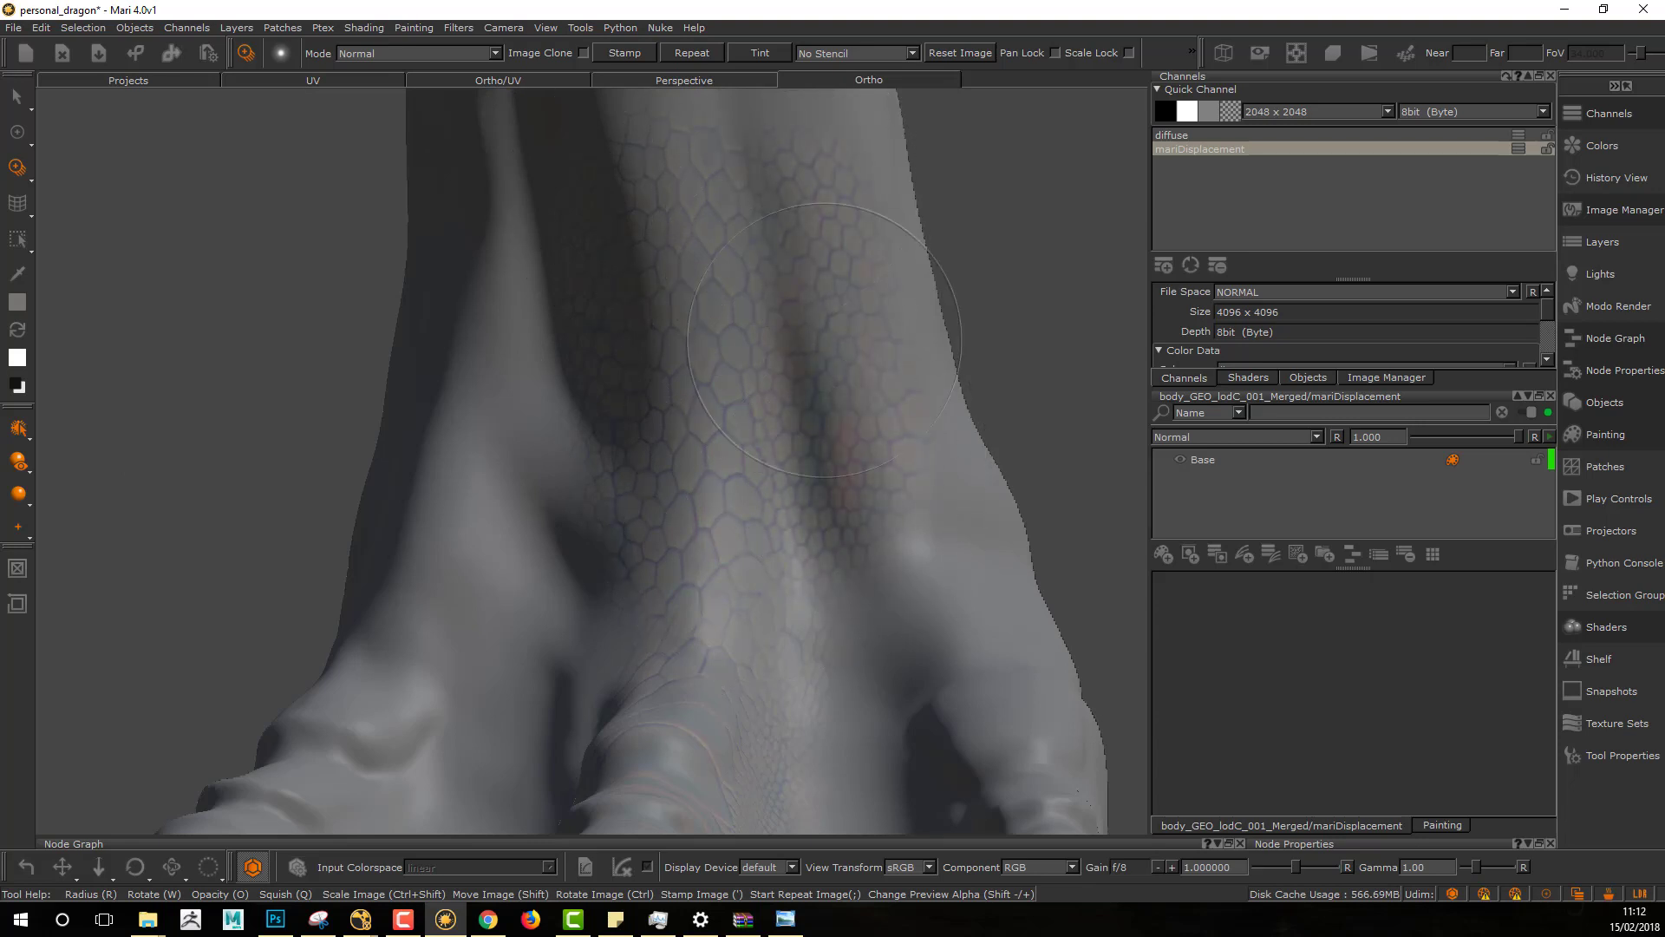
{"action": "mouse_move", "coordinate": [824, 340]}
{"action": "left_mouse_down"}
{"action": "mouse_move", "coordinate": [607, 564]}
{"action": "mouse_move", "coordinate": [584, 278]}
{"action": "mouse_move", "coordinate": [483, 168]}
{"action": "mouse_move", "coordinate": [503, 398]}
{"action": "mouse_move", "coordinate": [492, 500]}
{"action": "left_mouse_up"}
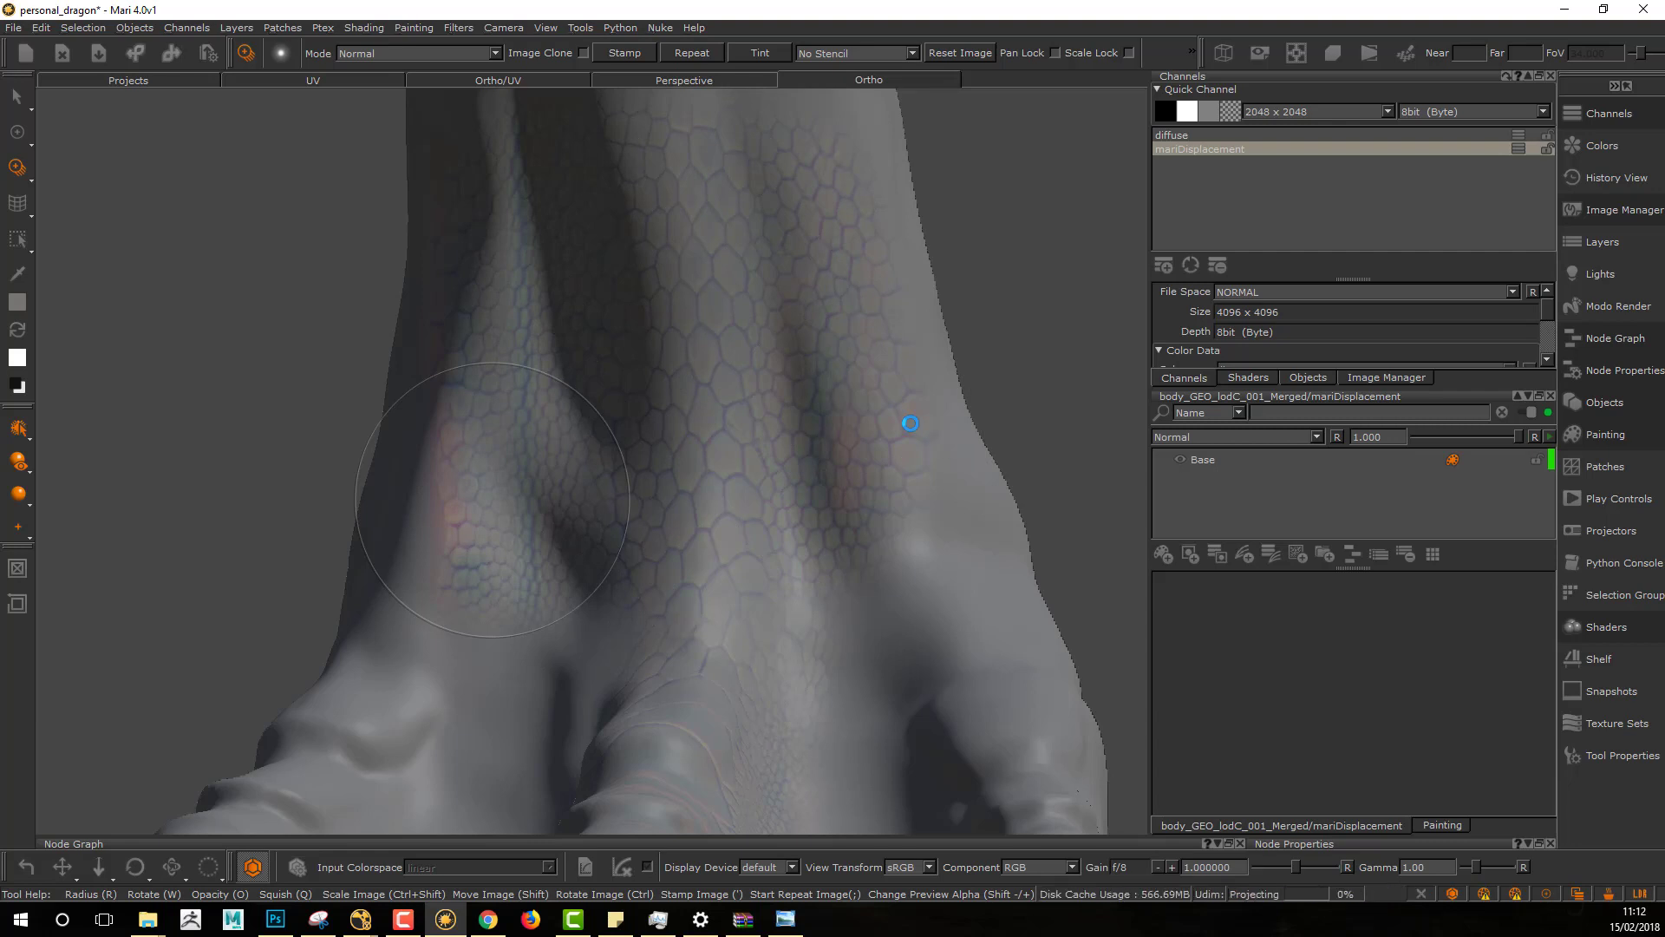
{"action": "key", "text": "p"}
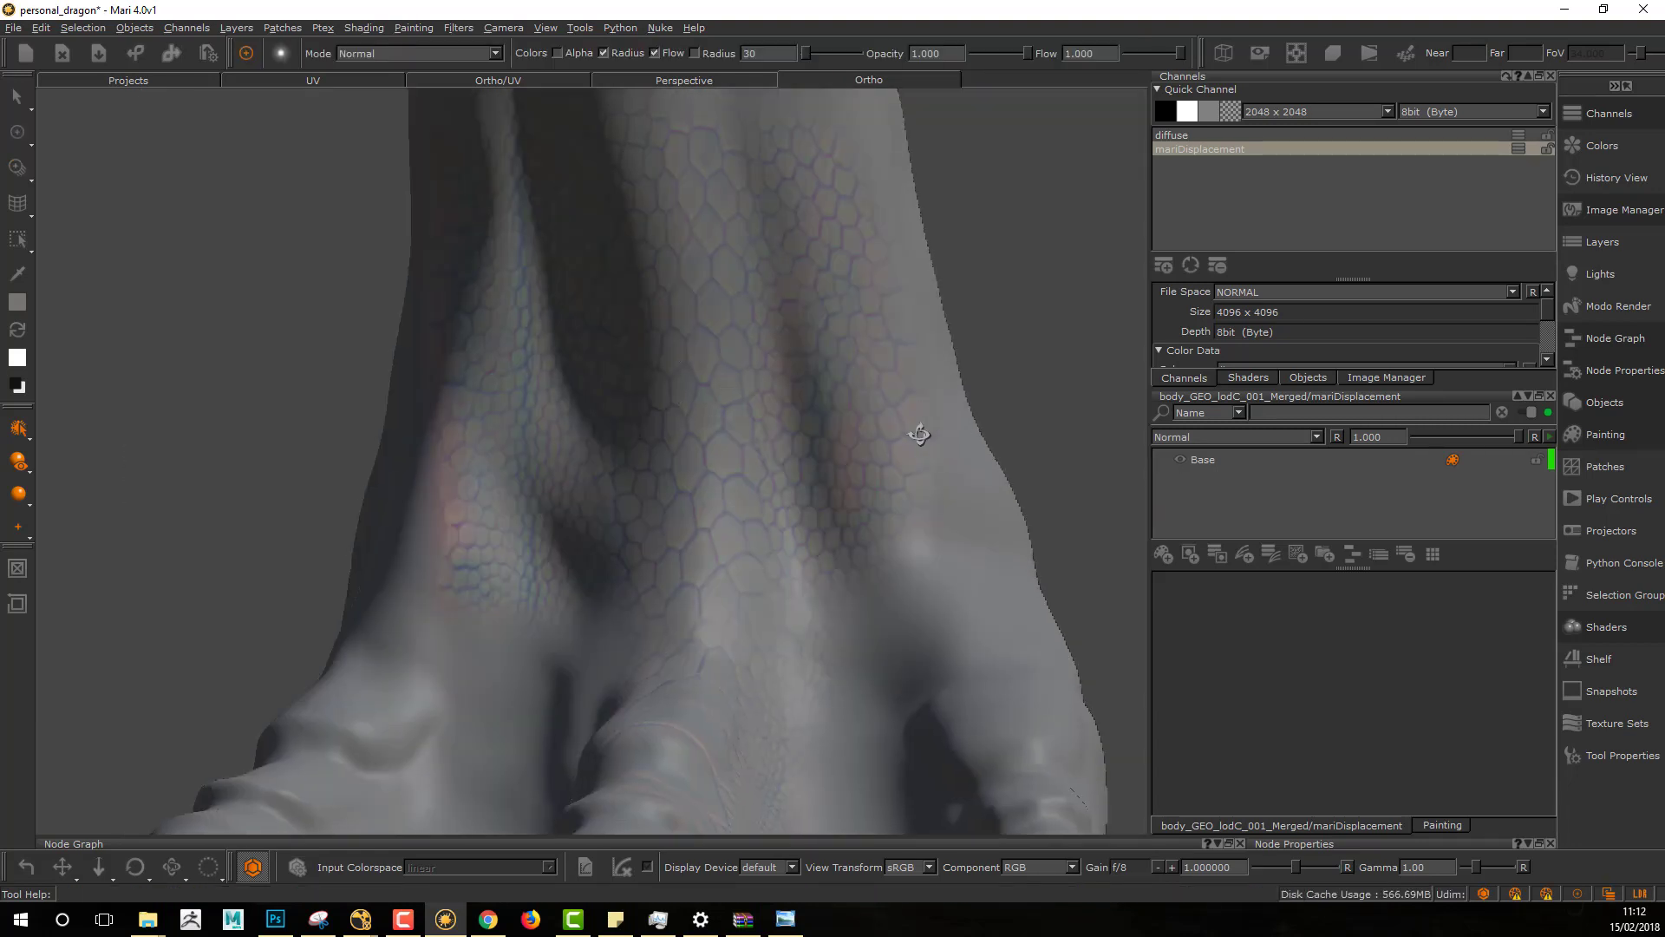
Step: Raise the AiStandard shader's Bump Weight to 1.317 to strengthen the preview of the painted scales
{"action": "mouse_move", "coordinate": [921, 431]}
{"action": "left_mouse_down", "text": "alt"}
{"action": "mouse_move", "coordinate": [788, 397]}
{"action": "mouse_move", "coordinate": [967, 403]}
{"action": "mouse_move", "coordinate": [1058, 386]}
{"action": "left_mouse_up", "text": "alt"}
{"action": "left_click", "coordinate": [1249, 378]}
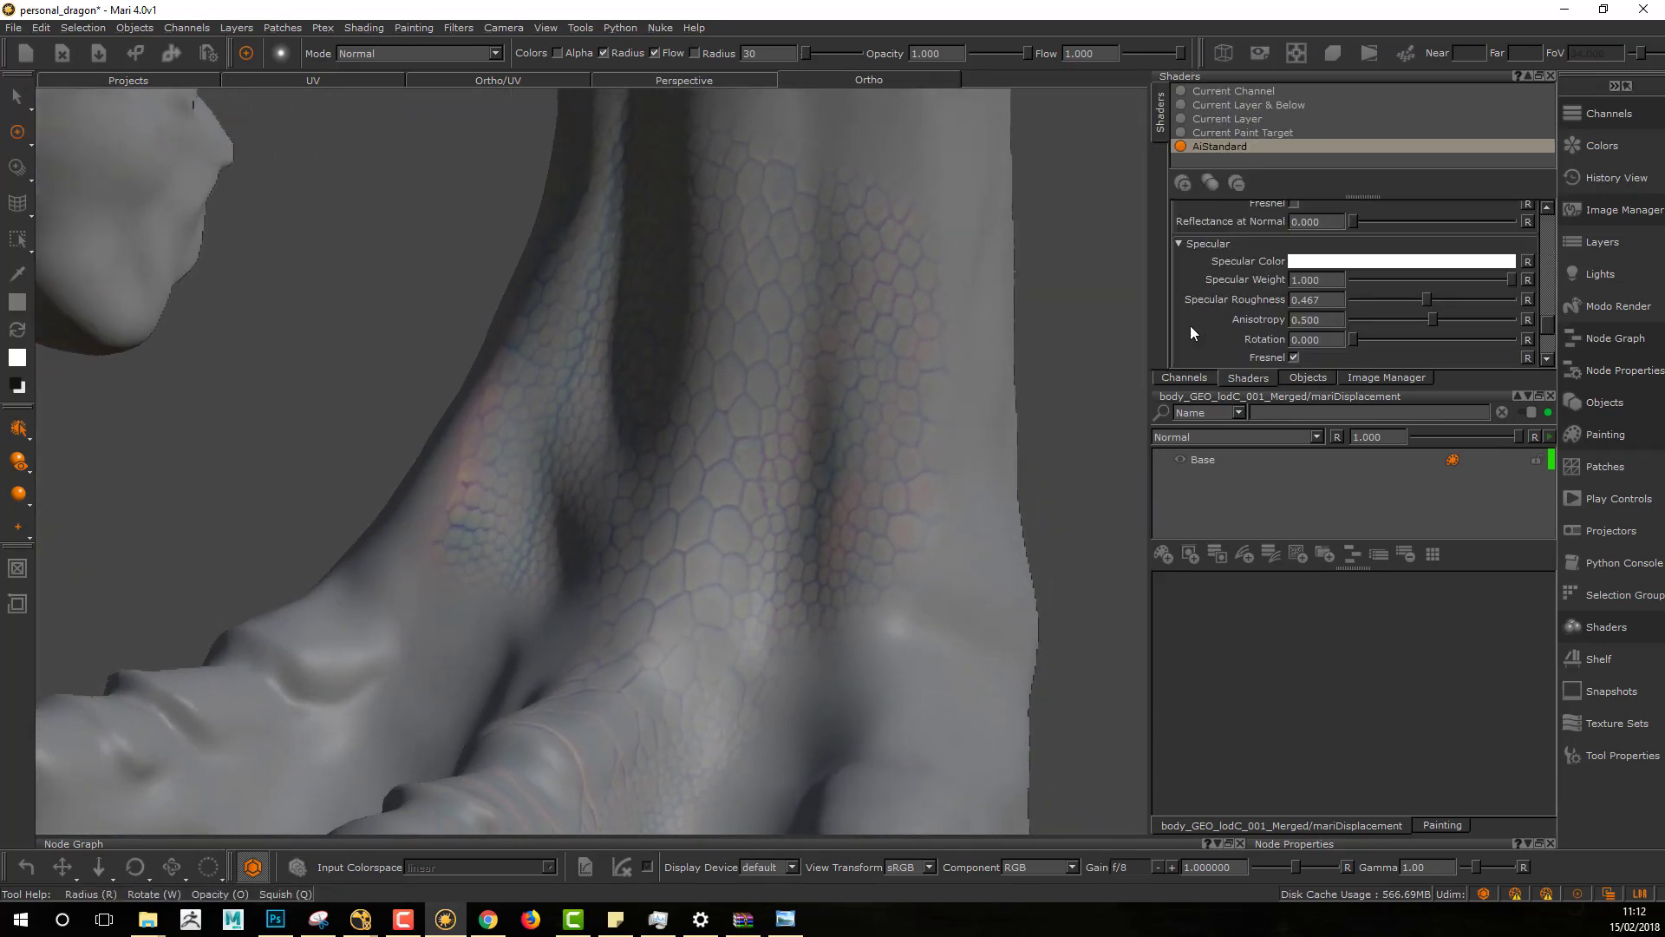
{"action": "scroll", "coordinate": [1185, 304], "scroll_direction": "up", "scroll_amount": 10}
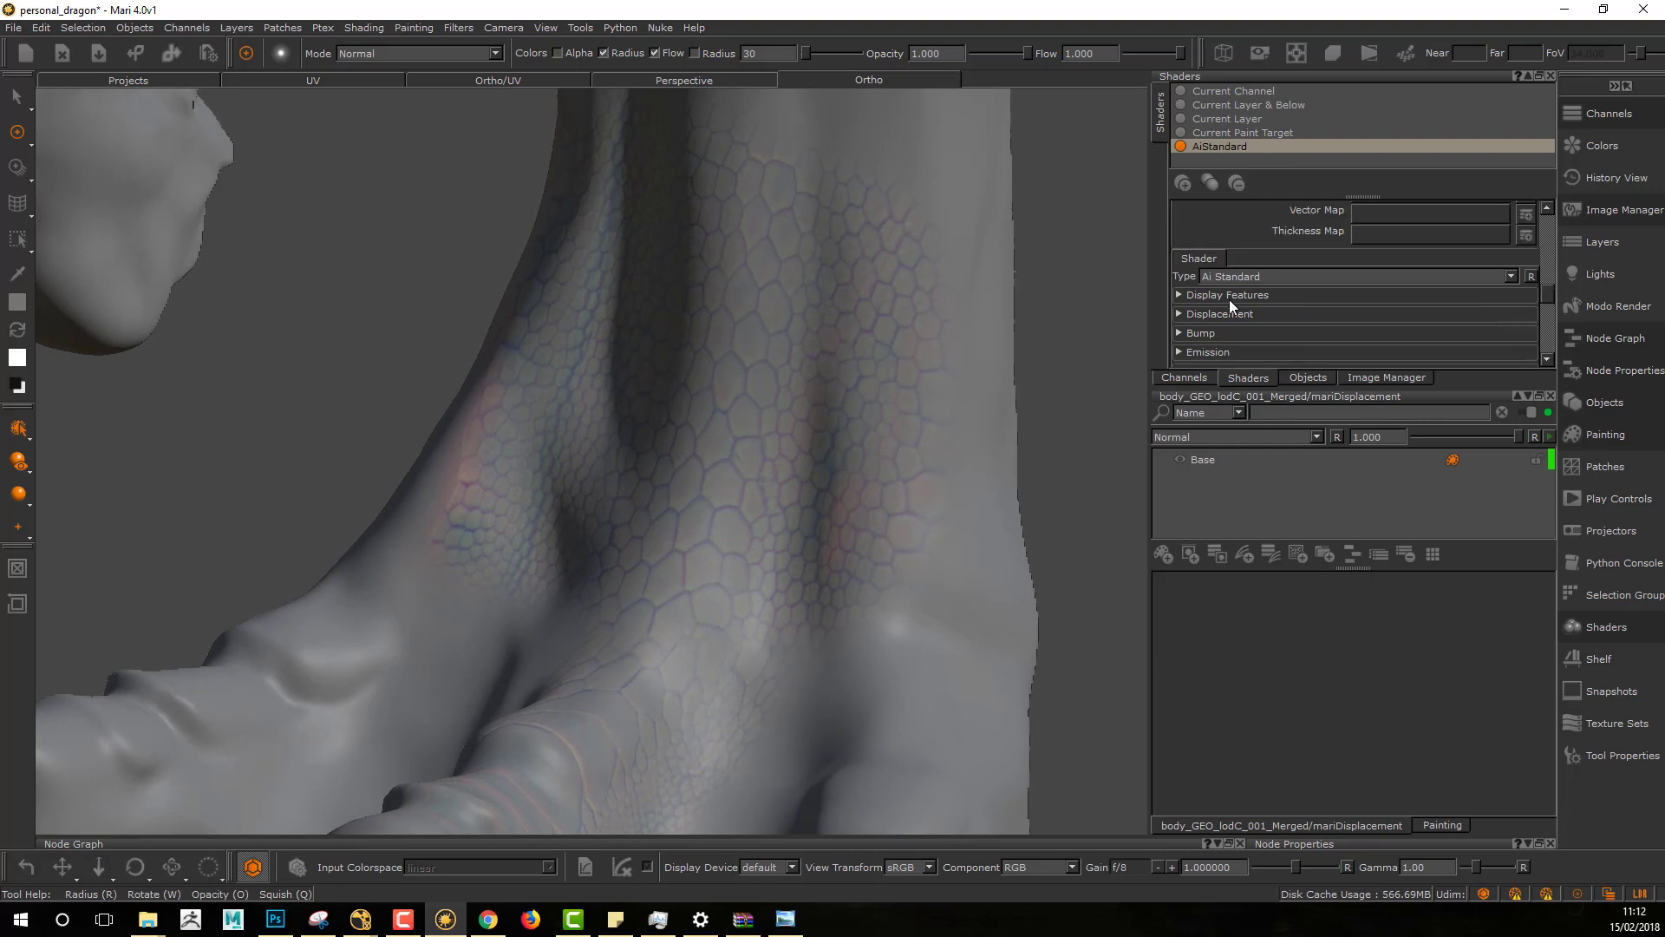
{"action": "scroll", "coordinate": [1215, 312], "scroll_direction": "down", "scroll_amount": 2}
{"action": "left_click", "coordinate": [1210, 283]}
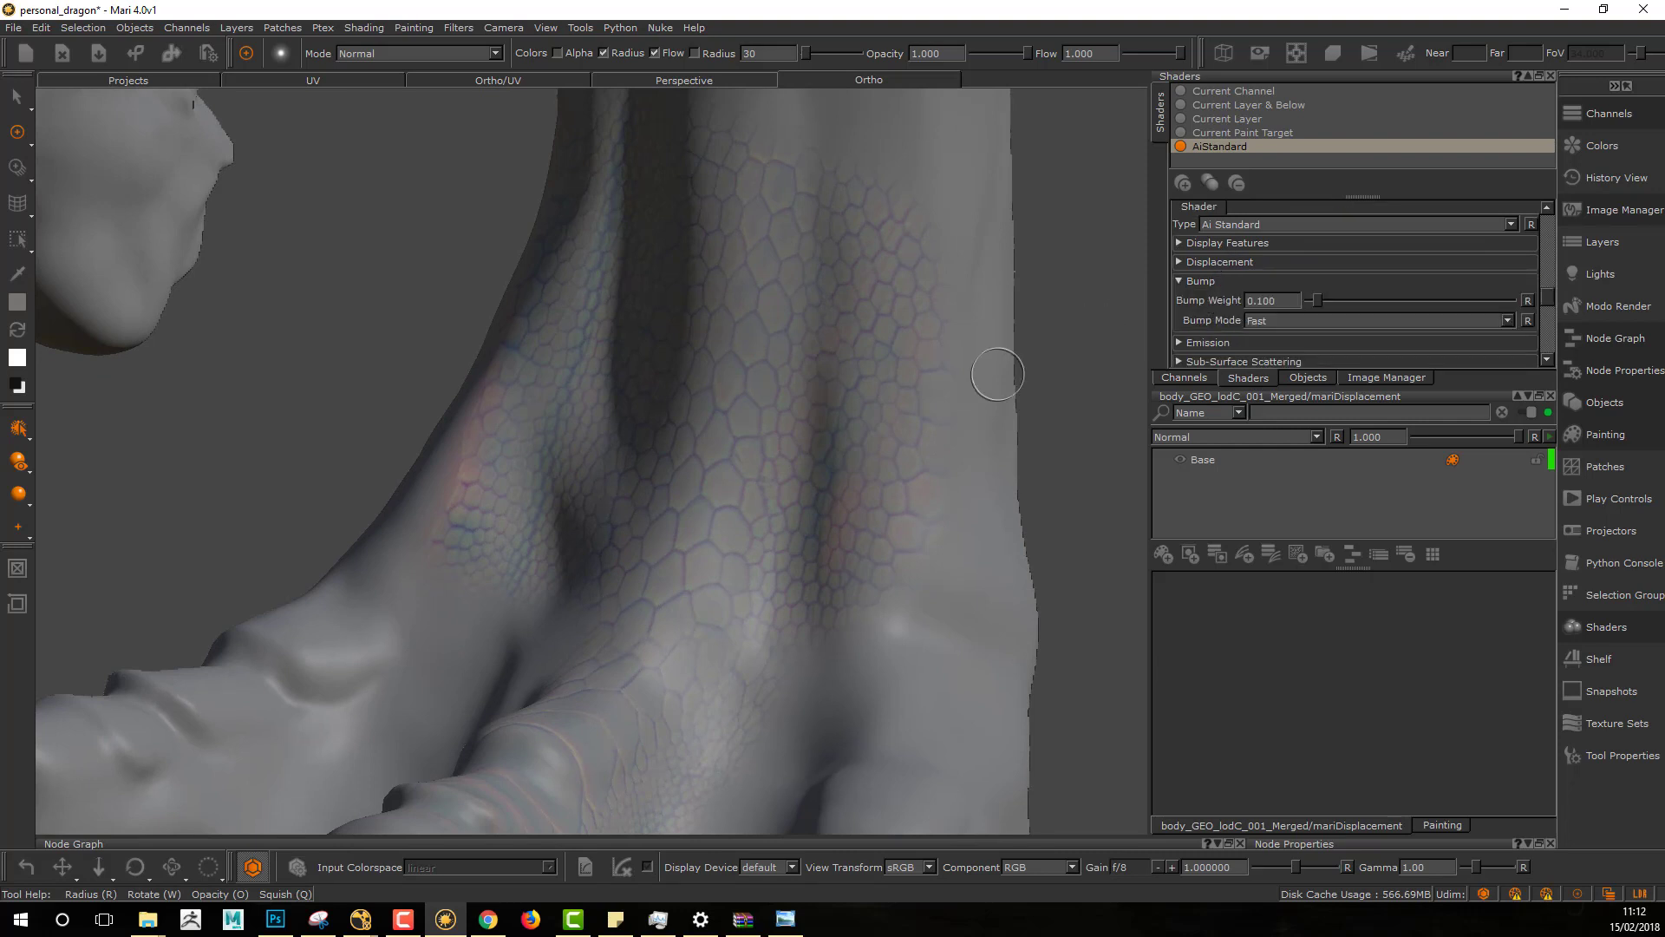
{"action": "left_click_drag", "start_coordinate": [1008, 371], "coordinate": [1117, 325], "text": "alt"}
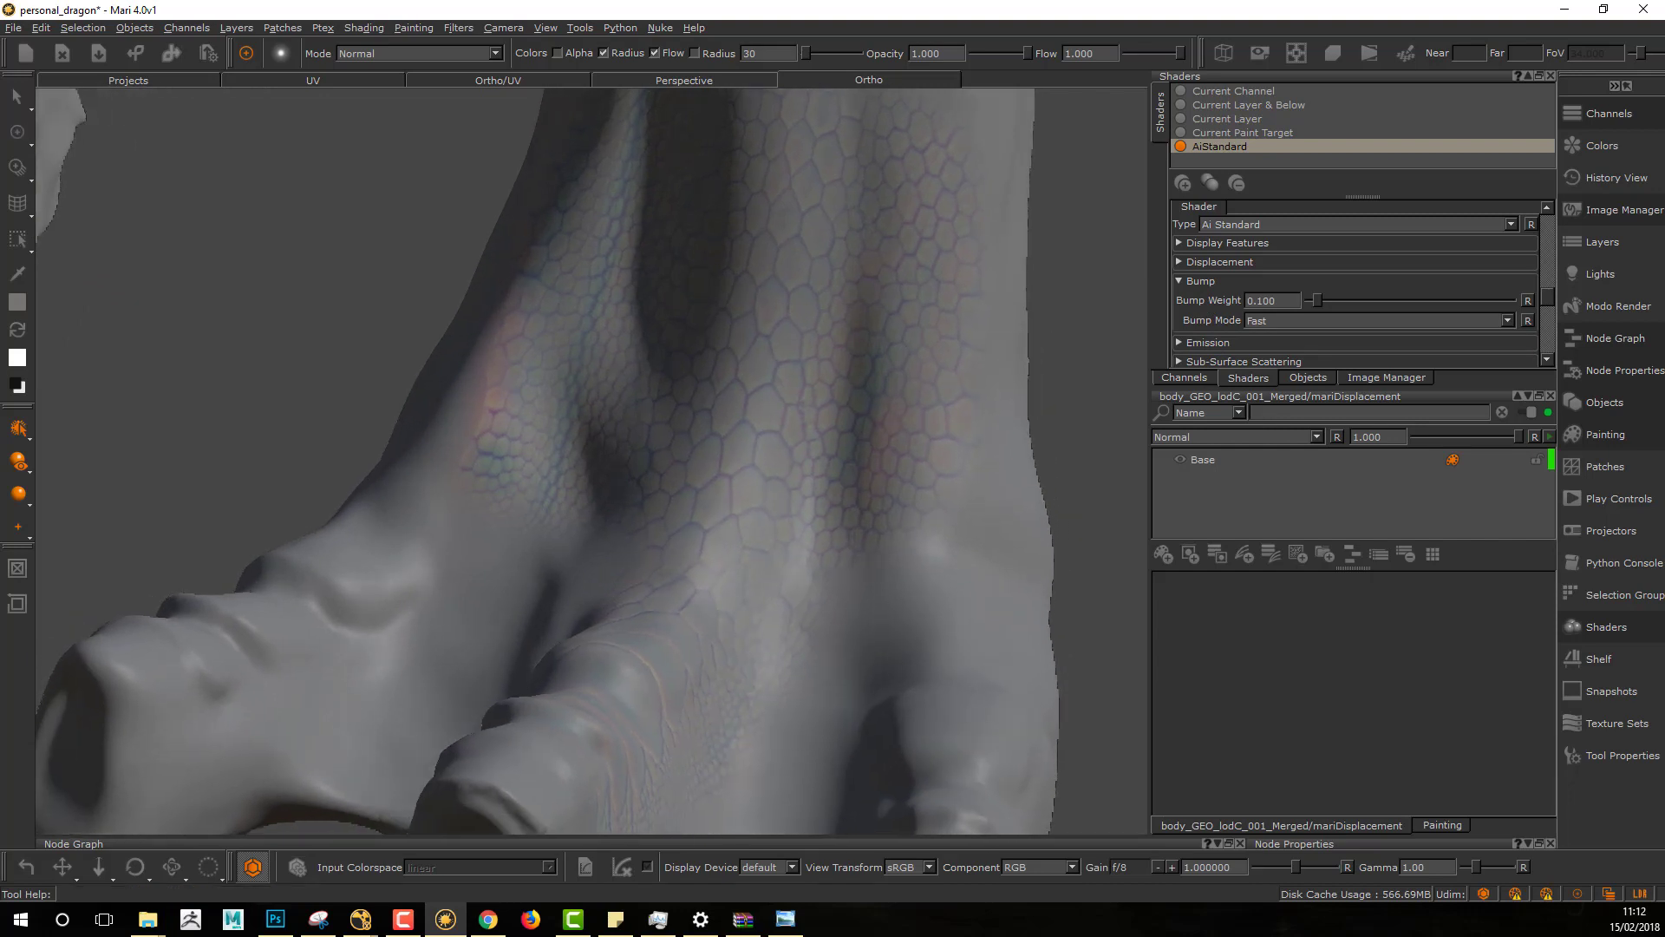
{"action": "left_click_drag", "start_coordinate": [1315, 298], "coordinate": [1378, 314]}
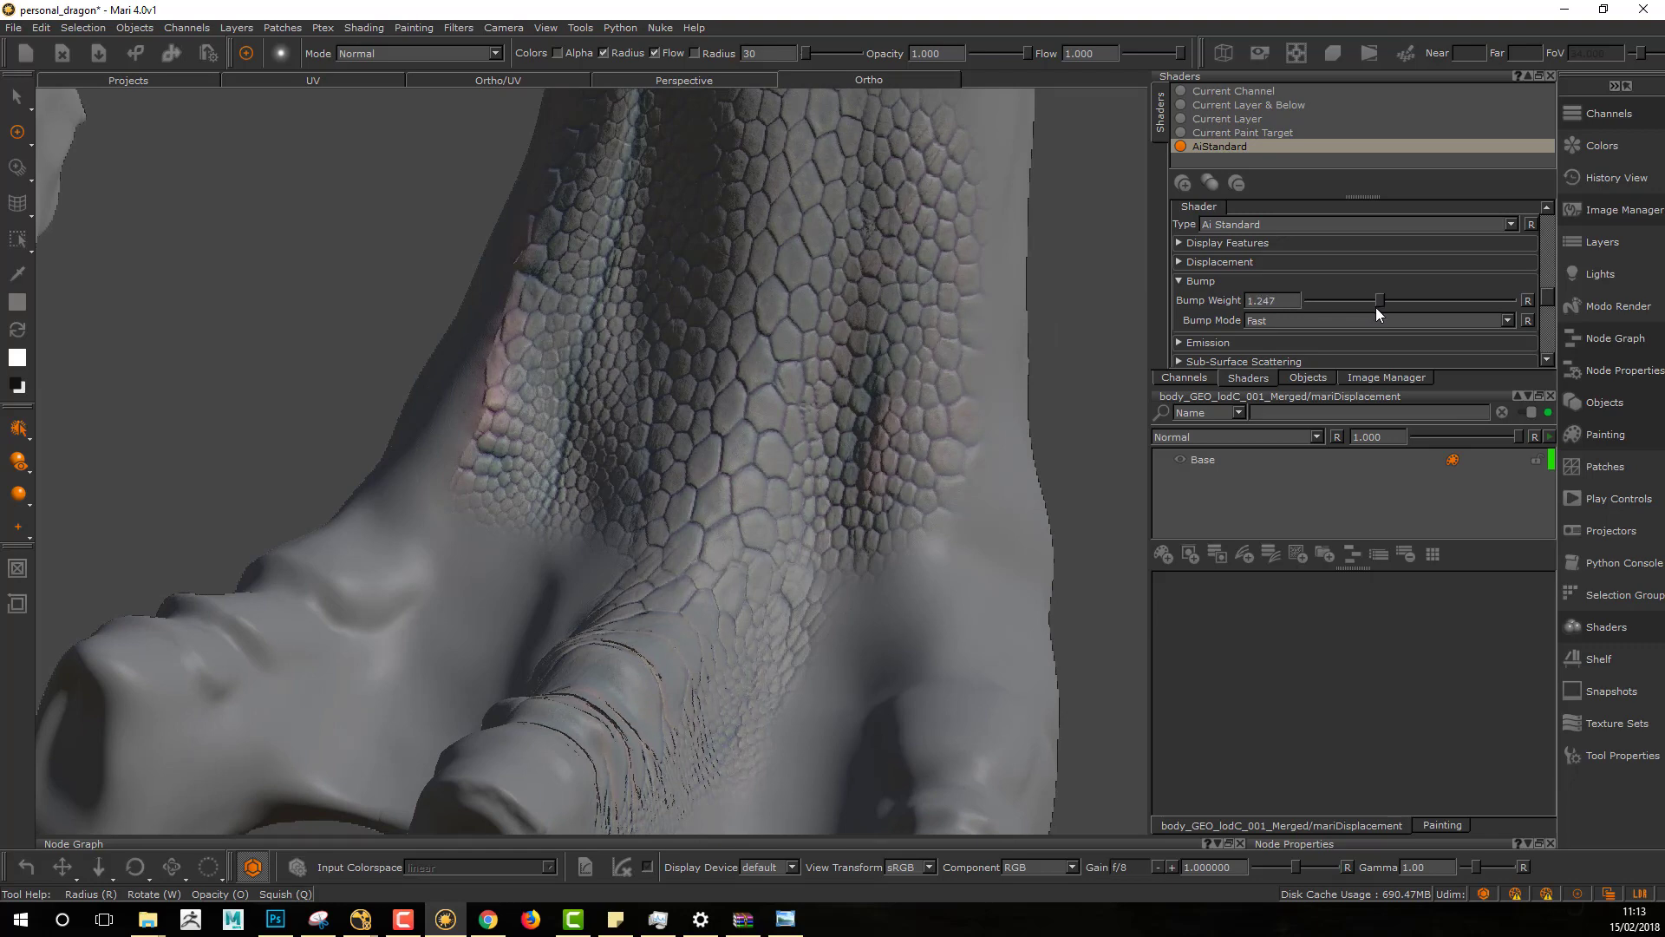
{"action": "right_click_drag", "start_coordinate": [879, 417], "coordinate": [802, 419], "text": "alt"}
{"action": "mouse_move", "coordinate": [802, 419]}
{"action": "left_mouse_down", "text": "alt"}
{"action": "mouse_move", "coordinate": [606, 408]}
{"action": "mouse_move", "coordinate": [870, 390]}
{"action": "mouse_move", "coordinate": [780, 346]}
{"action": "mouse_move", "coordinate": [737, 540]}
{"action": "mouse_move", "coordinate": [780, 423]}
{"action": "left_mouse_up", "text": "alt"}
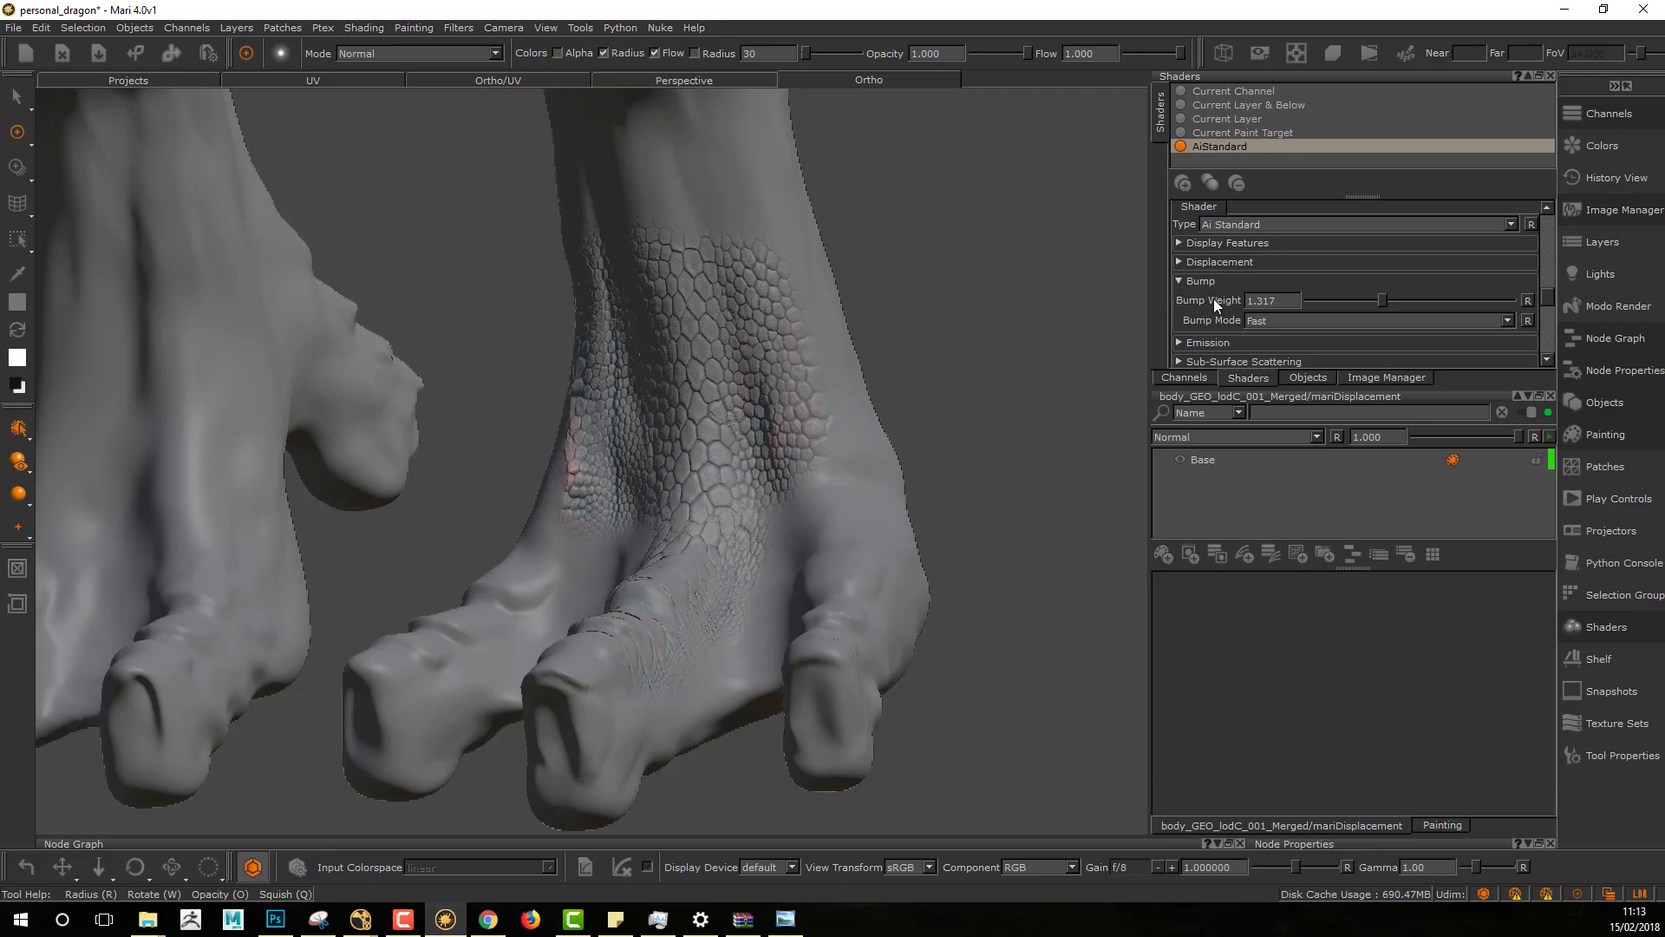
Step: Remove the mariDisplacement channel from the AiStandard shader's Diffuse Color input and inspect the foot from the side
{"action": "scroll", "coordinate": [1217, 295], "scroll_direction": "down", "scroll_amount": 15}
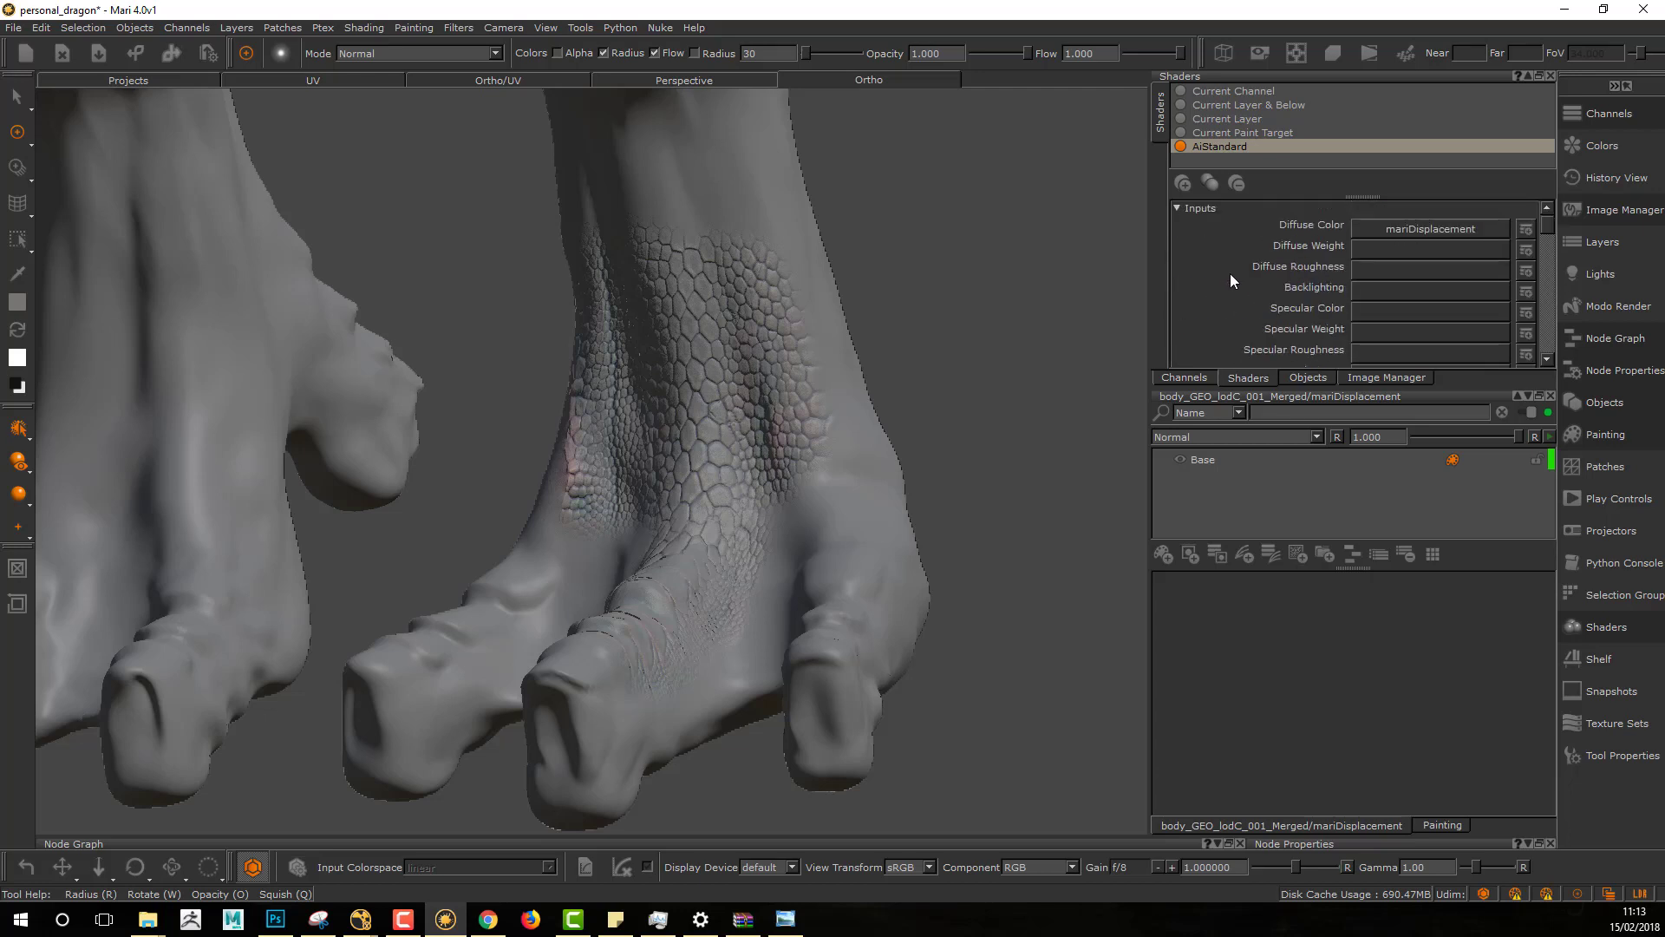
{"action": "left_click", "coordinate": [1390, 231]}
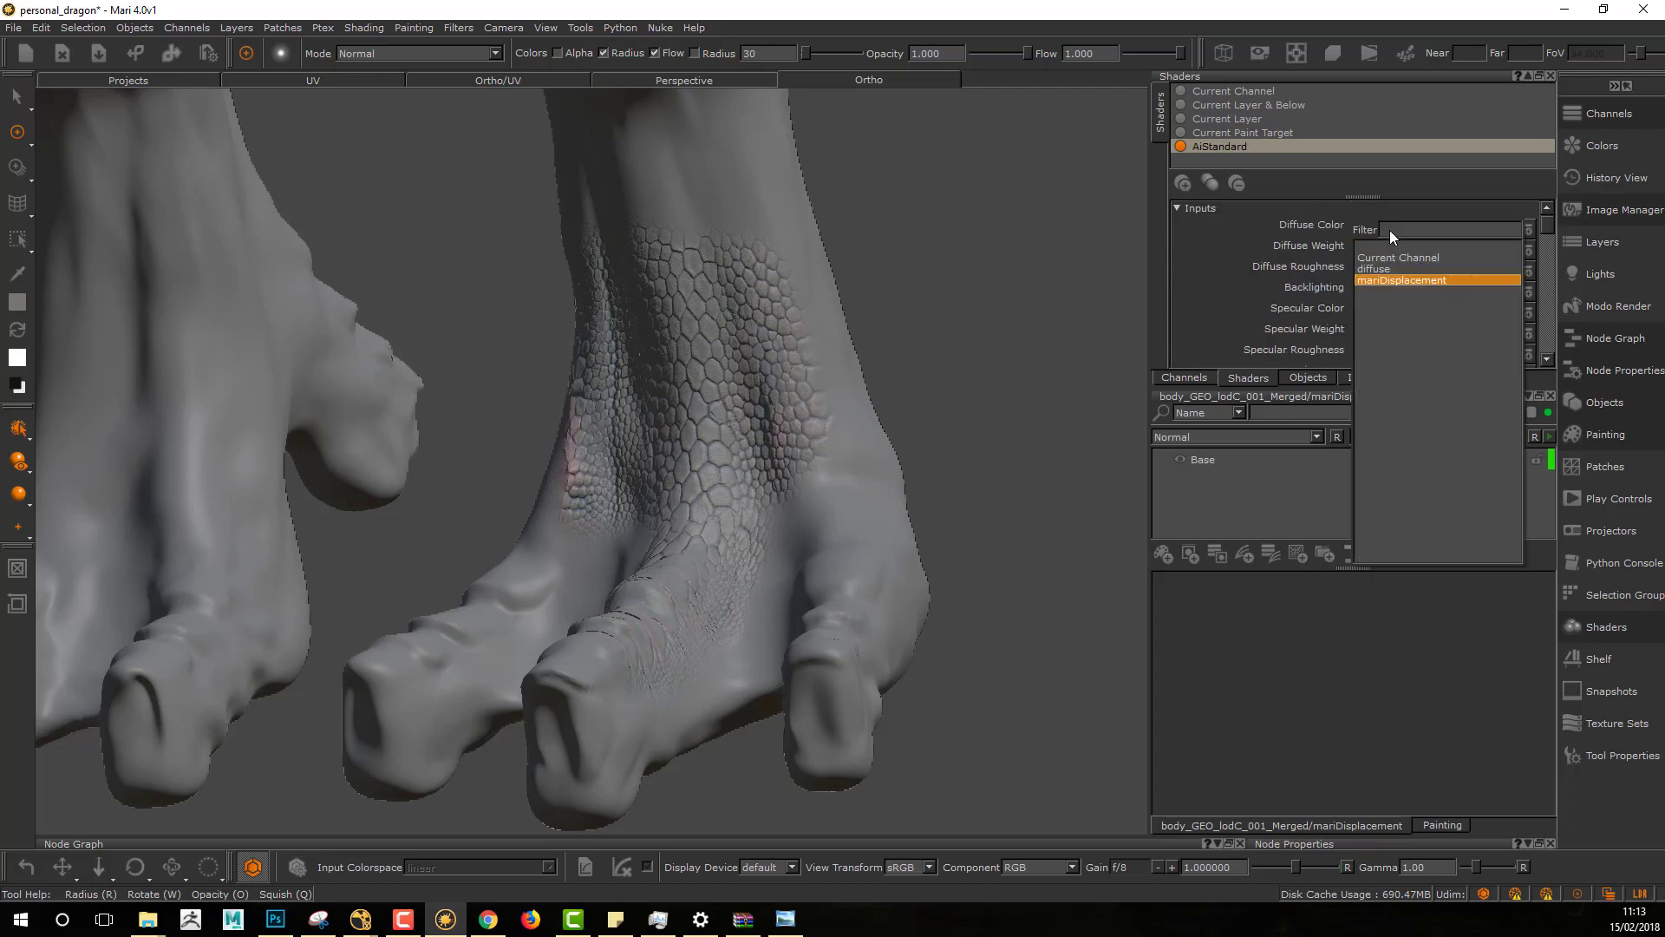
{"action": "left_click", "coordinate": [1381, 246]}
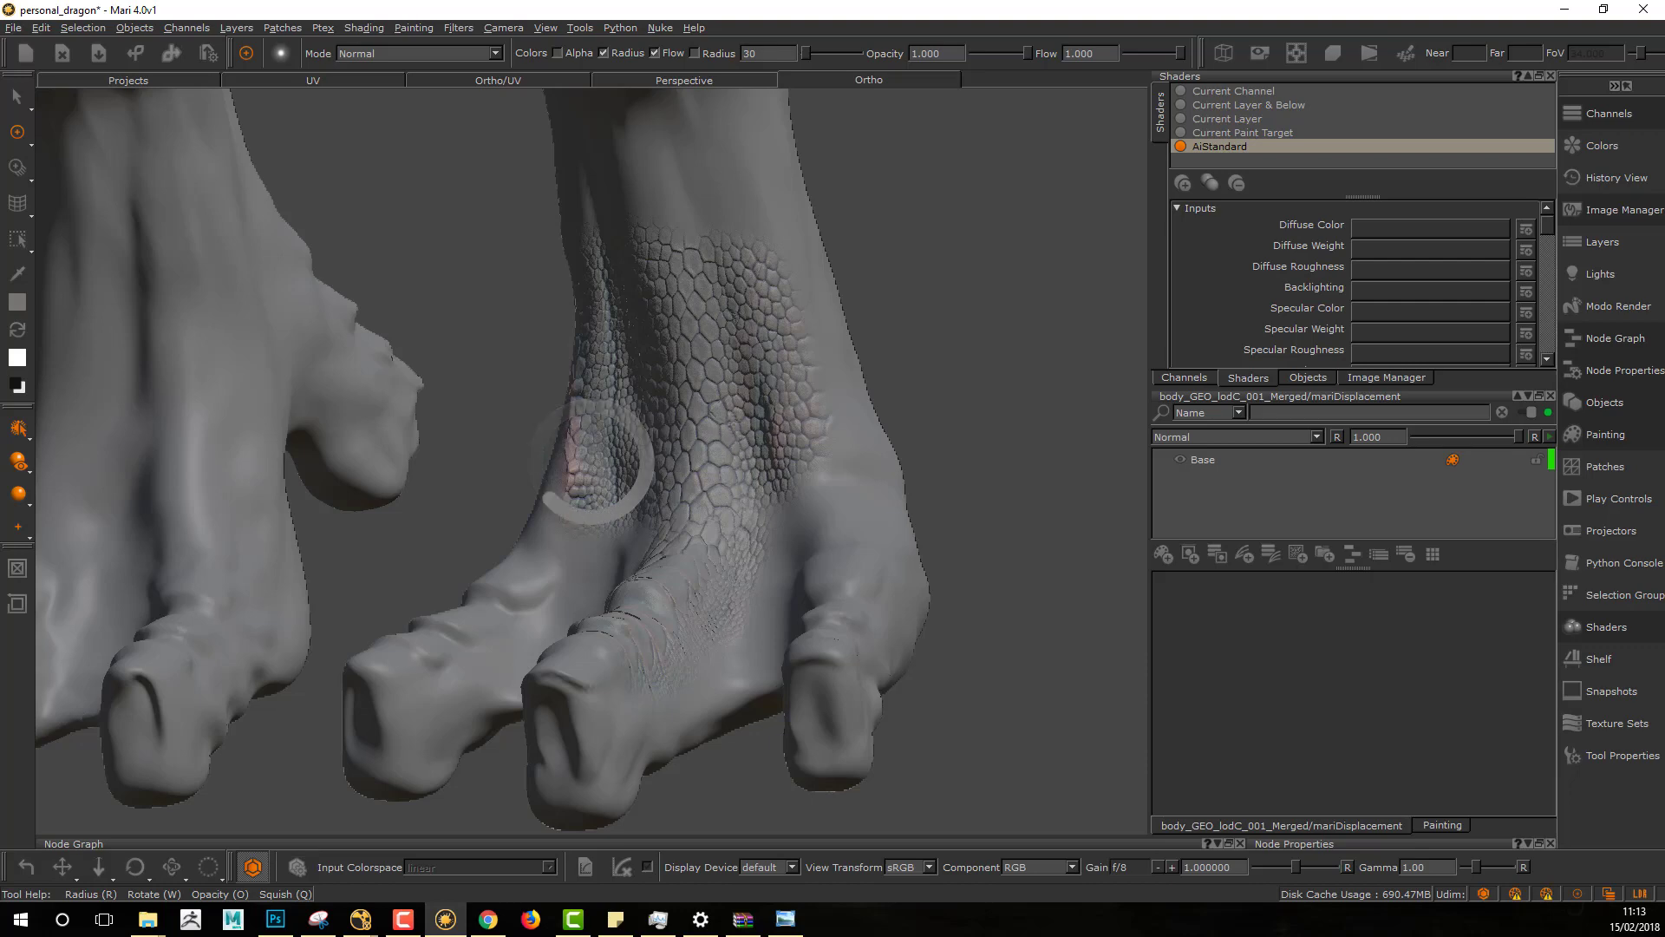
{"action": "middle_click_drag", "start_coordinate": [889, 327], "coordinate": [779, 444]}
{"action": "scroll", "coordinate": [821, 420], "scroll_direction": "up", "scroll_amount": 3}
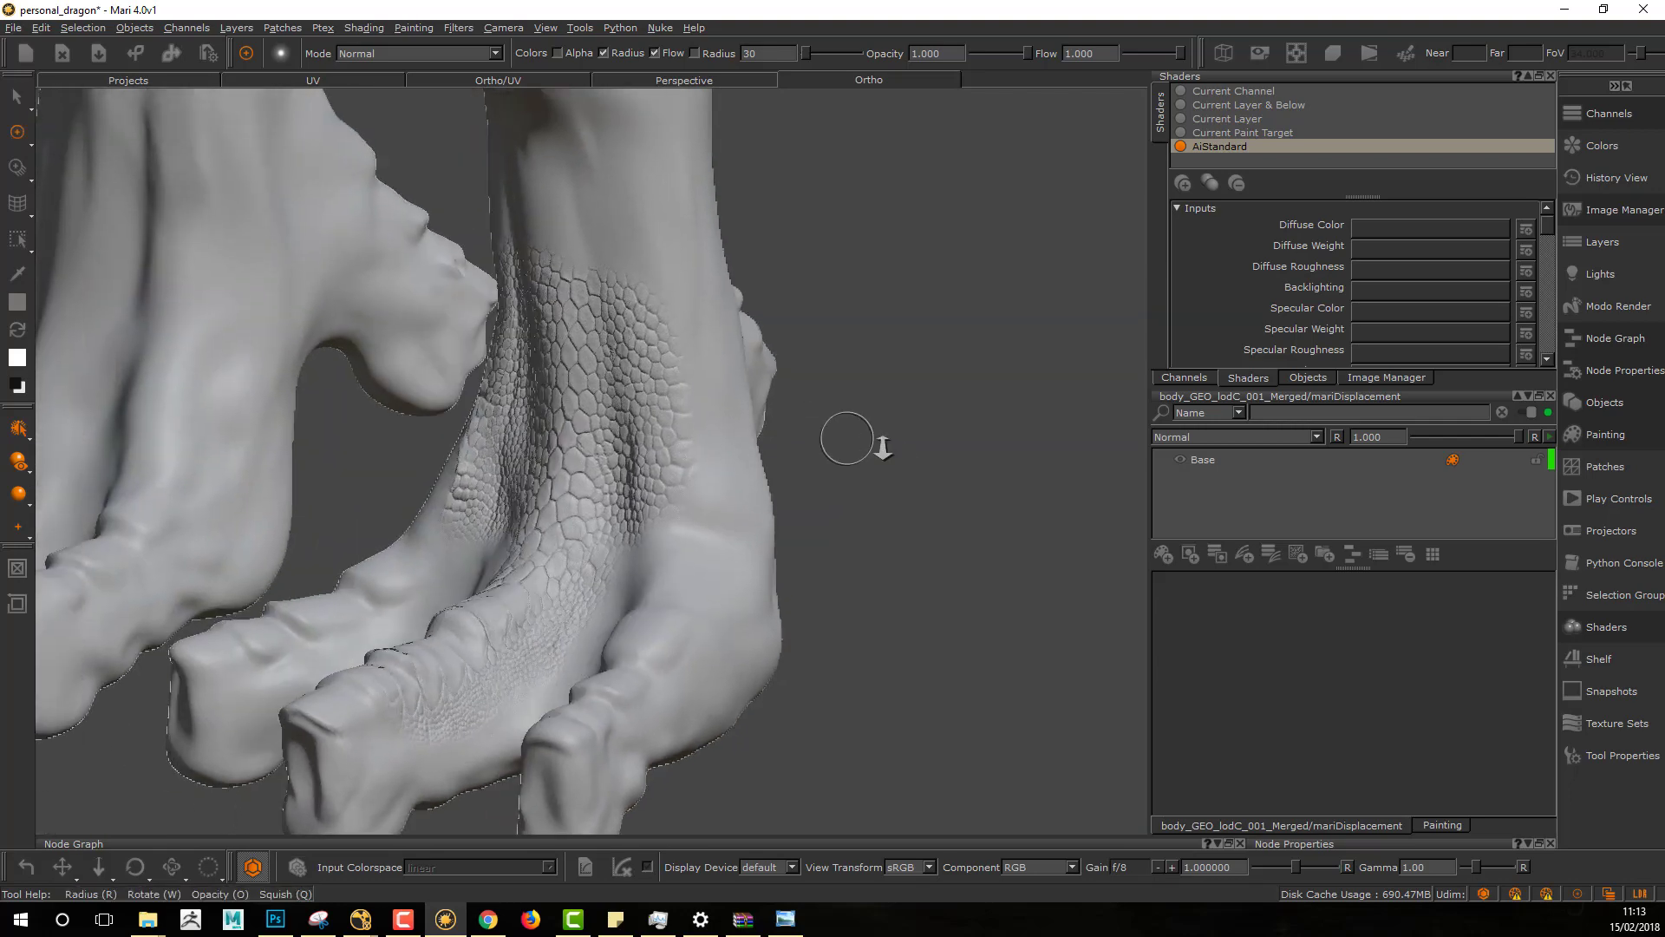
Step: Reposition the OstrichFeet image over the outer side of the lower leg and paint its scales through there
{"action": "key", "text": "t"}
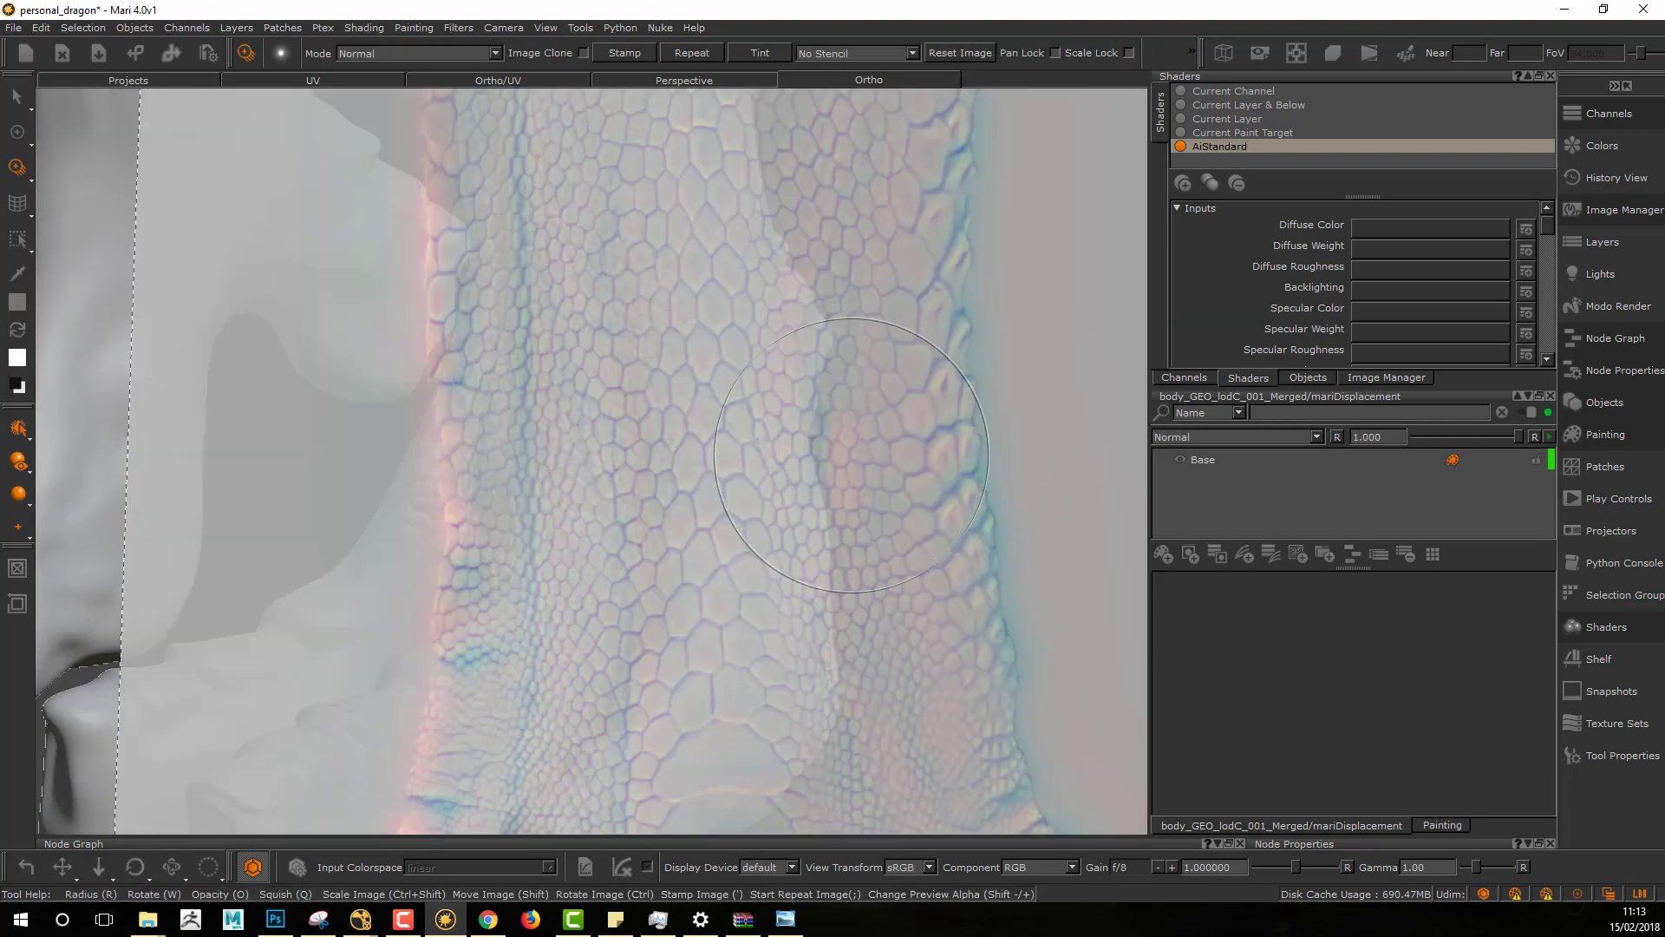
{"action": "left_click_drag", "start_coordinate": [861, 470], "coordinate": [860, 478], "text": "shift"}
{"action": "mouse_move", "coordinate": [797, 462]}
{"action": "left_mouse_down", "text": "alt"}
{"action": "mouse_move", "coordinate": [720, 486]}
{"action": "mouse_move", "coordinate": [616, 477]}
{"action": "mouse_move", "coordinate": [560, 523]}
{"action": "mouse_move", "coordinate": [834, 457]}
{"action": "mouse_move", "coordinate": [799, 550]}
{"action": "left_mouse_up", "text": "alt"}
{"action": "key", "text": "apostrophe"}
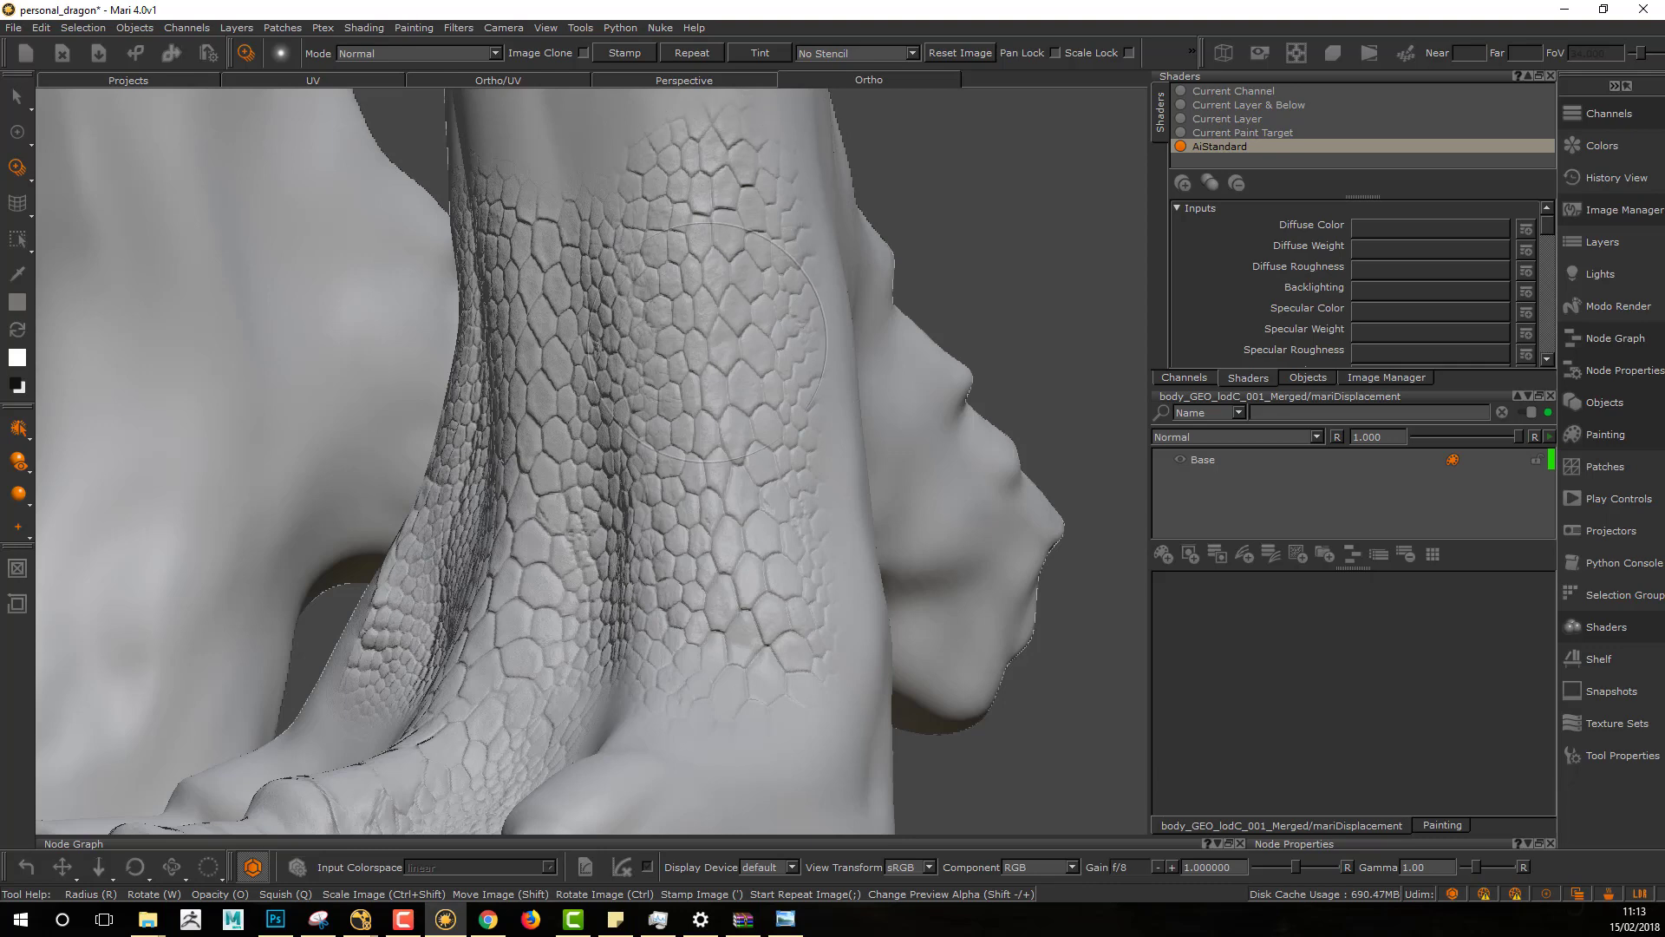
{"action": "left_click_drag", "start_coordinate": [707, 343], "coordinate": [709, 340]}
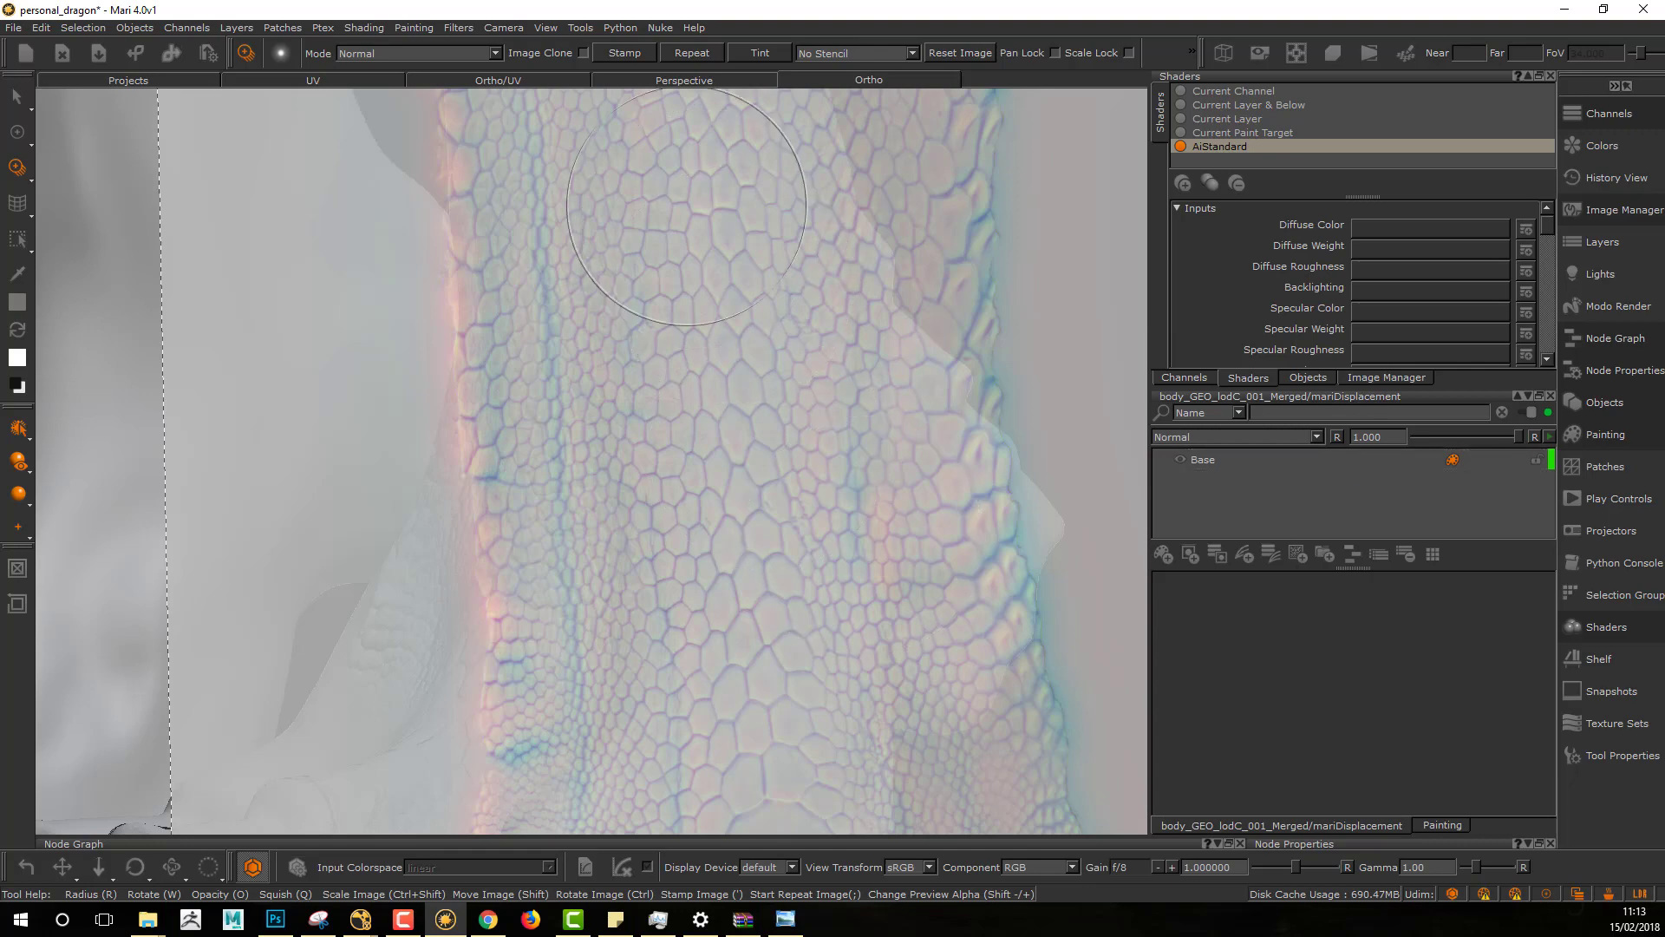
{"action": "left_click_drag", "start_coordinate": [703, 310], "coordinate": [706, 317]}
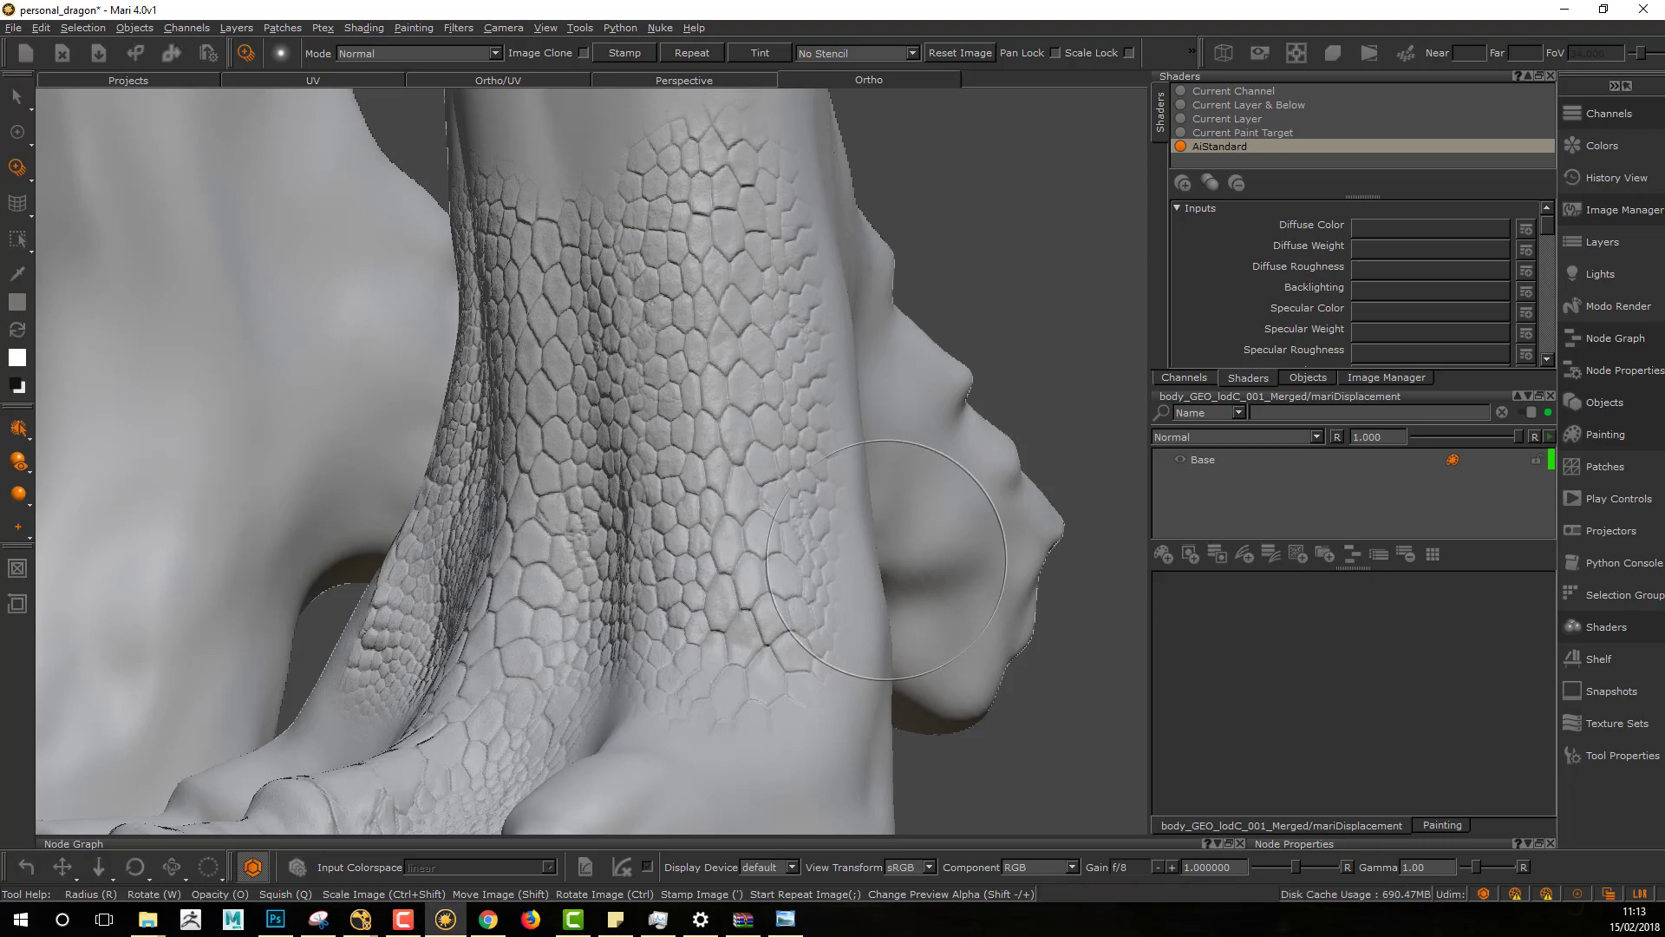
{"action": "left_click_drag", "start_coordinate": [882, 565], "coordinate": [740, 546], "text": "alt"}
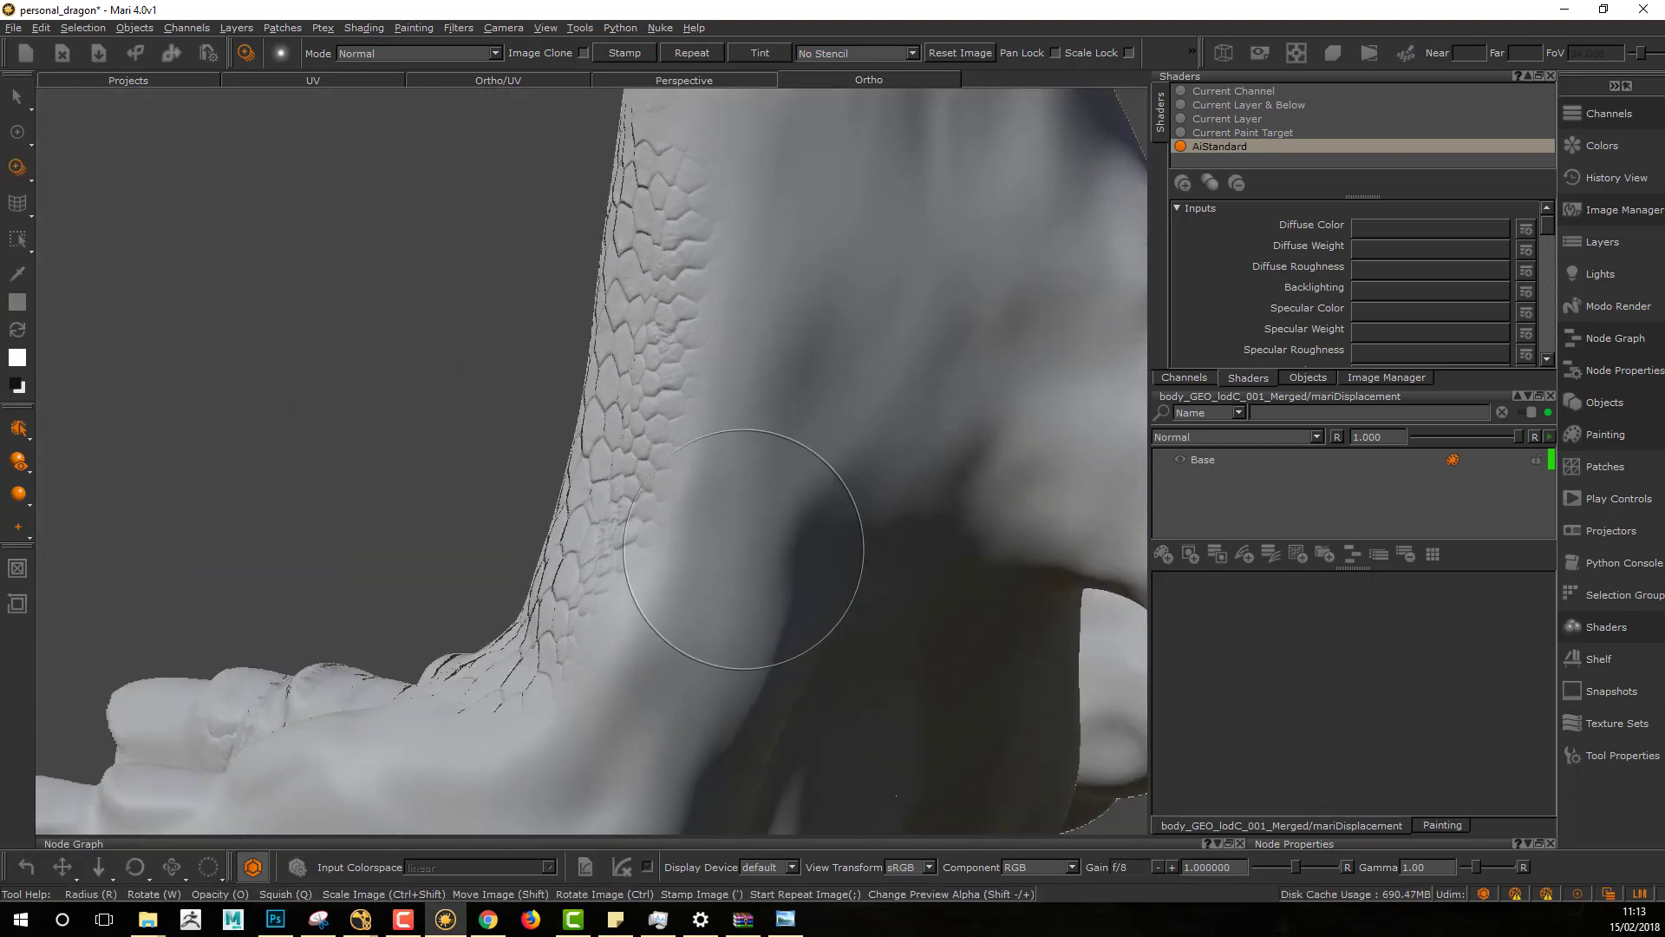
Step: Reposition the OstrichFeet image over the outer side of the lower leg and paint the scales through down to the ankle
{"action": "middle_click_drag", "start_coordinate": [740, 546], "coordinate": [889, 507], "text": "alt"}
{"action": "left_click_drag", "start_coordinate": [889, 507], "coordinate": [856, 509], "text": "alt"}
{"action": "middle_click_drag", "start_coordinate": [855, 509], "coordinate": [844, 521], "text": "alt"}
{"action": "mouse_move", "coordinate": [844, 520]}
{"action": "left_mouse_down", "text": "alt"}
{"action": "mouse_move", "coordinate": [753, 547]}
{"action": "mouse_move", "coordinate": [847, 452]}
{"action": "mouse_move", "coordinate": [881, 476]}
{"action": "left_mouse_up", "text": "alt"}
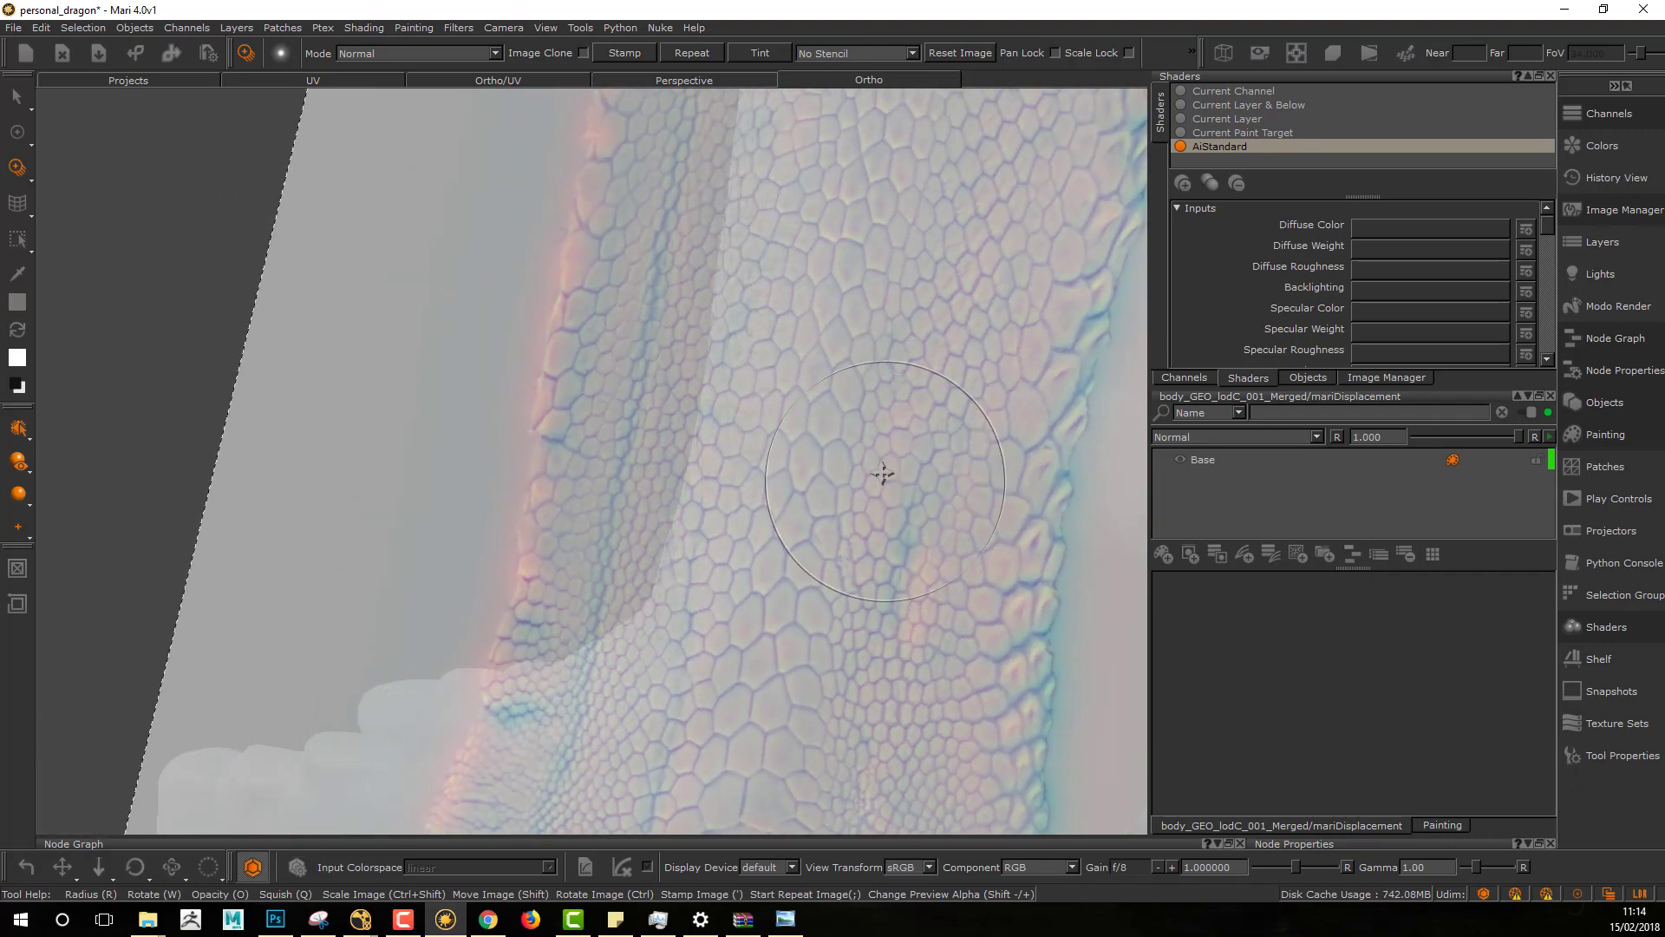
{"action": "mouse_move", "coordinate": [815, 342]}
{"action": "left_mouse_down"}
{"action": "mouse_move", "coordinate": [798, 326]}
{"action": "mouse_move", "coordinate": [867, 538]}
{"action": "mouse_move", "coordinate": [855, 222]}
{"action": "left_mouse_up"}
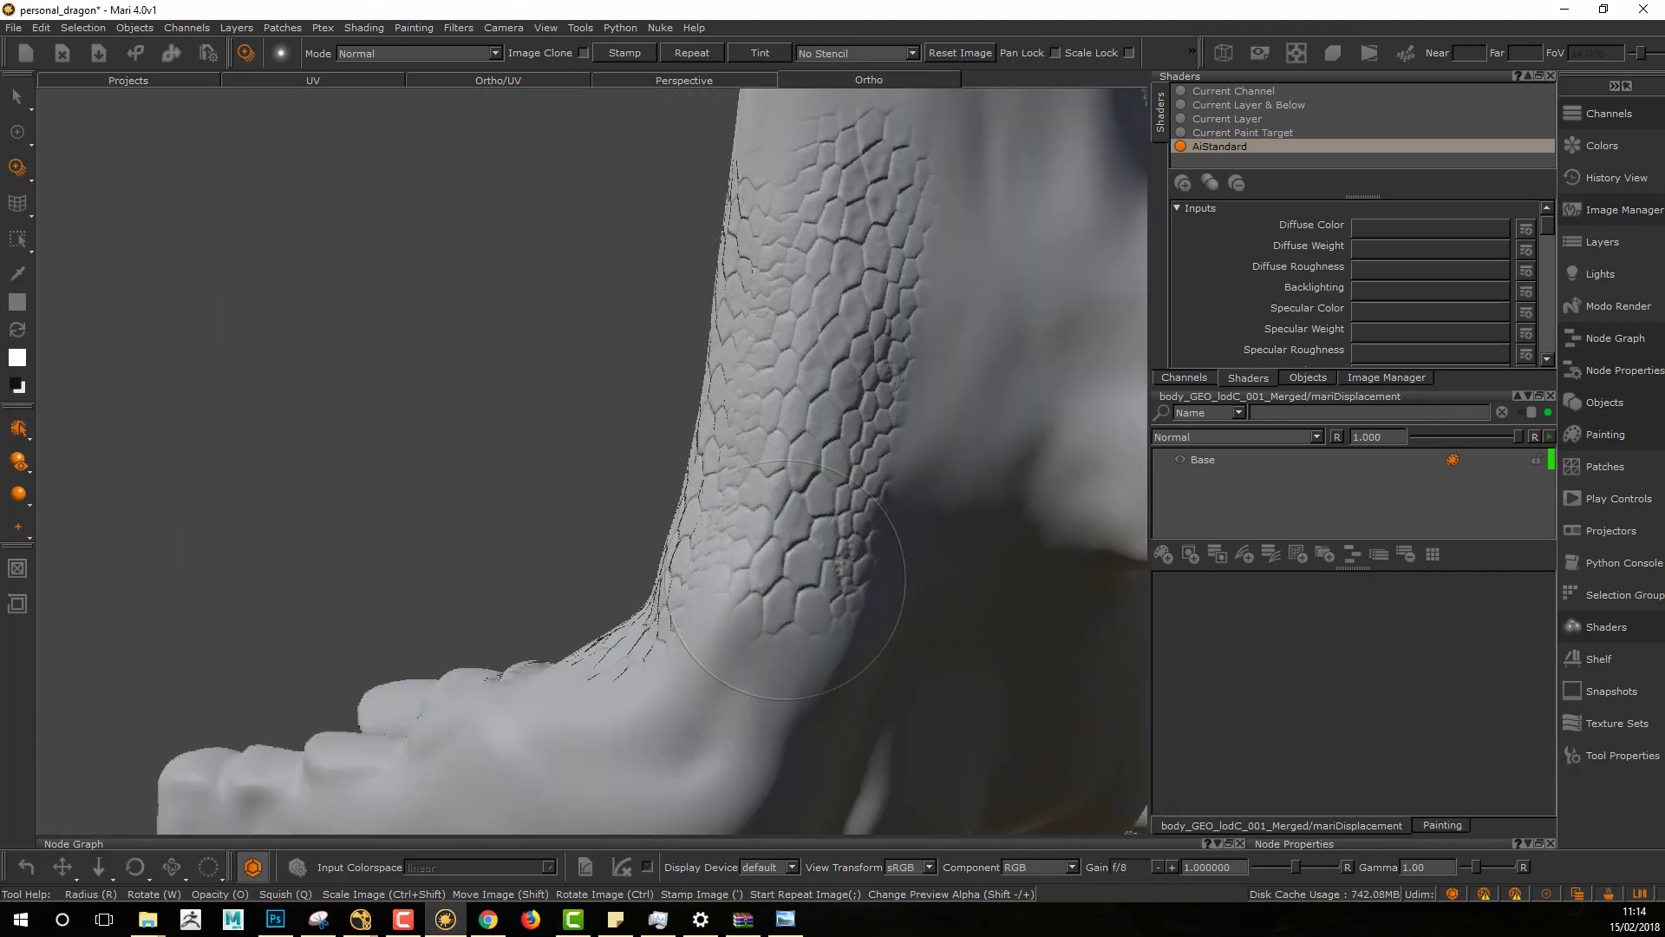
{"action": "left_click_drag", "start_coordinate": [773, 597], "coordinate": [860, 202]}
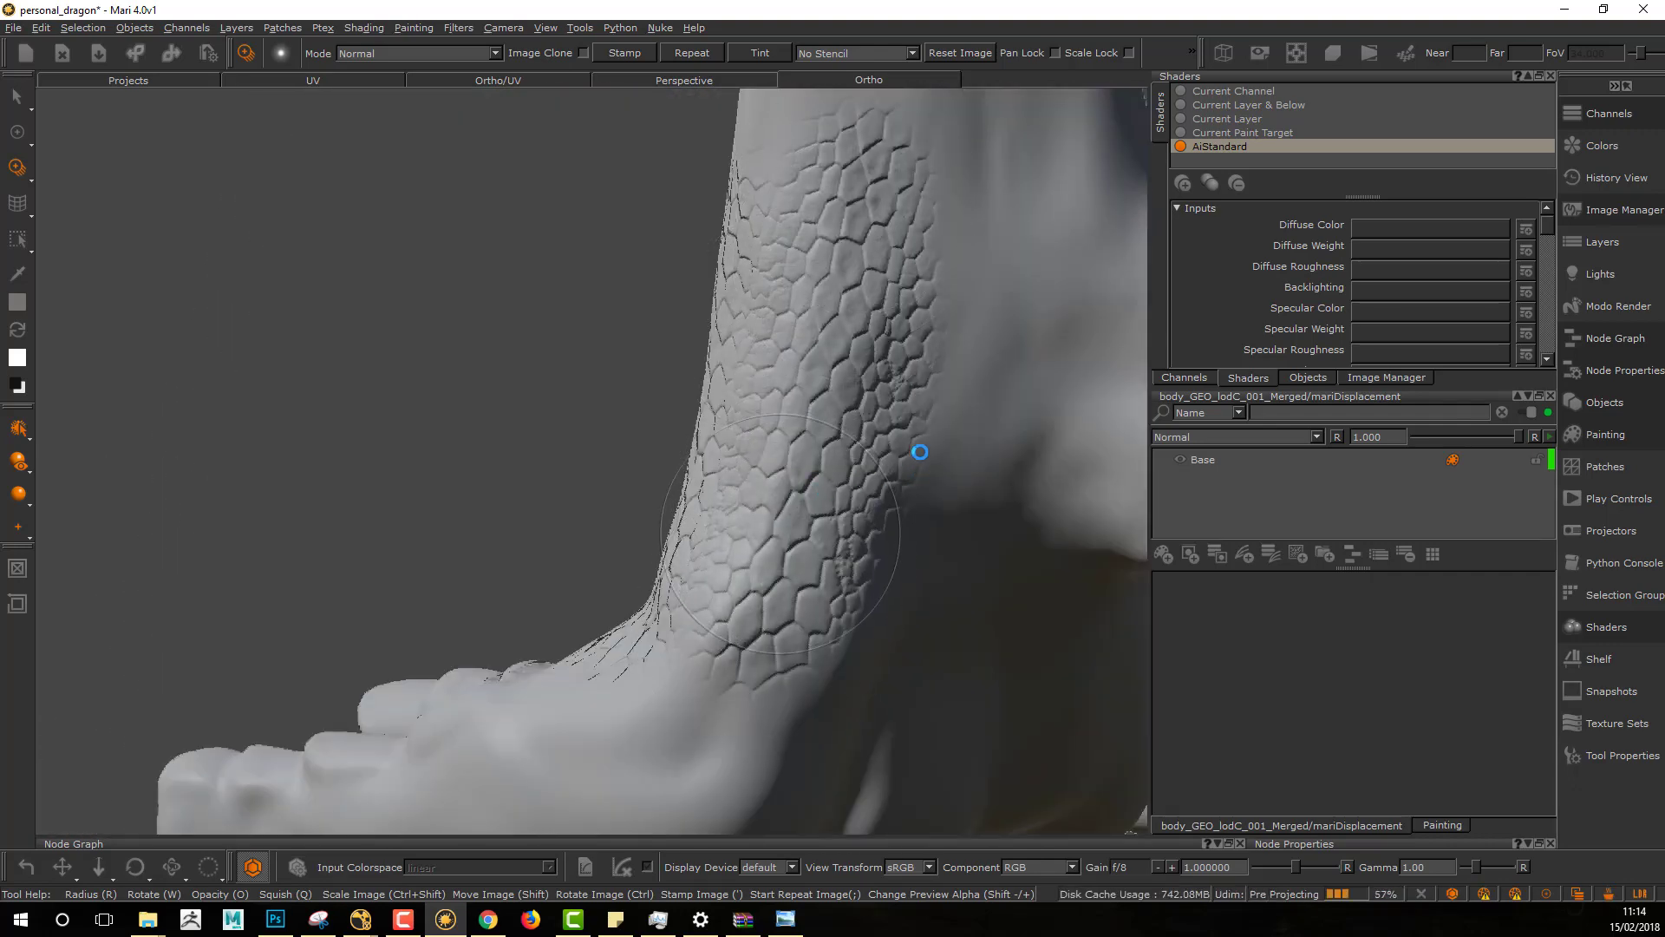
Step: Return to the Paint tool and examine the painted scales around the front and sides of the lower leg
{"action": "mouse_move", "coordinate": [973, 595]}
{"action": "left_mouse_down", "text": "alt"}
{"action": "mouse_move", "coordinate": [1035, 569]}
{"action": "mouse_move", "coordinate": [1018, 555]}
{"action": "mouse_move", "coordinate": [1048, 564]}
{"action": "left_mouse_up", "text": "alt"}
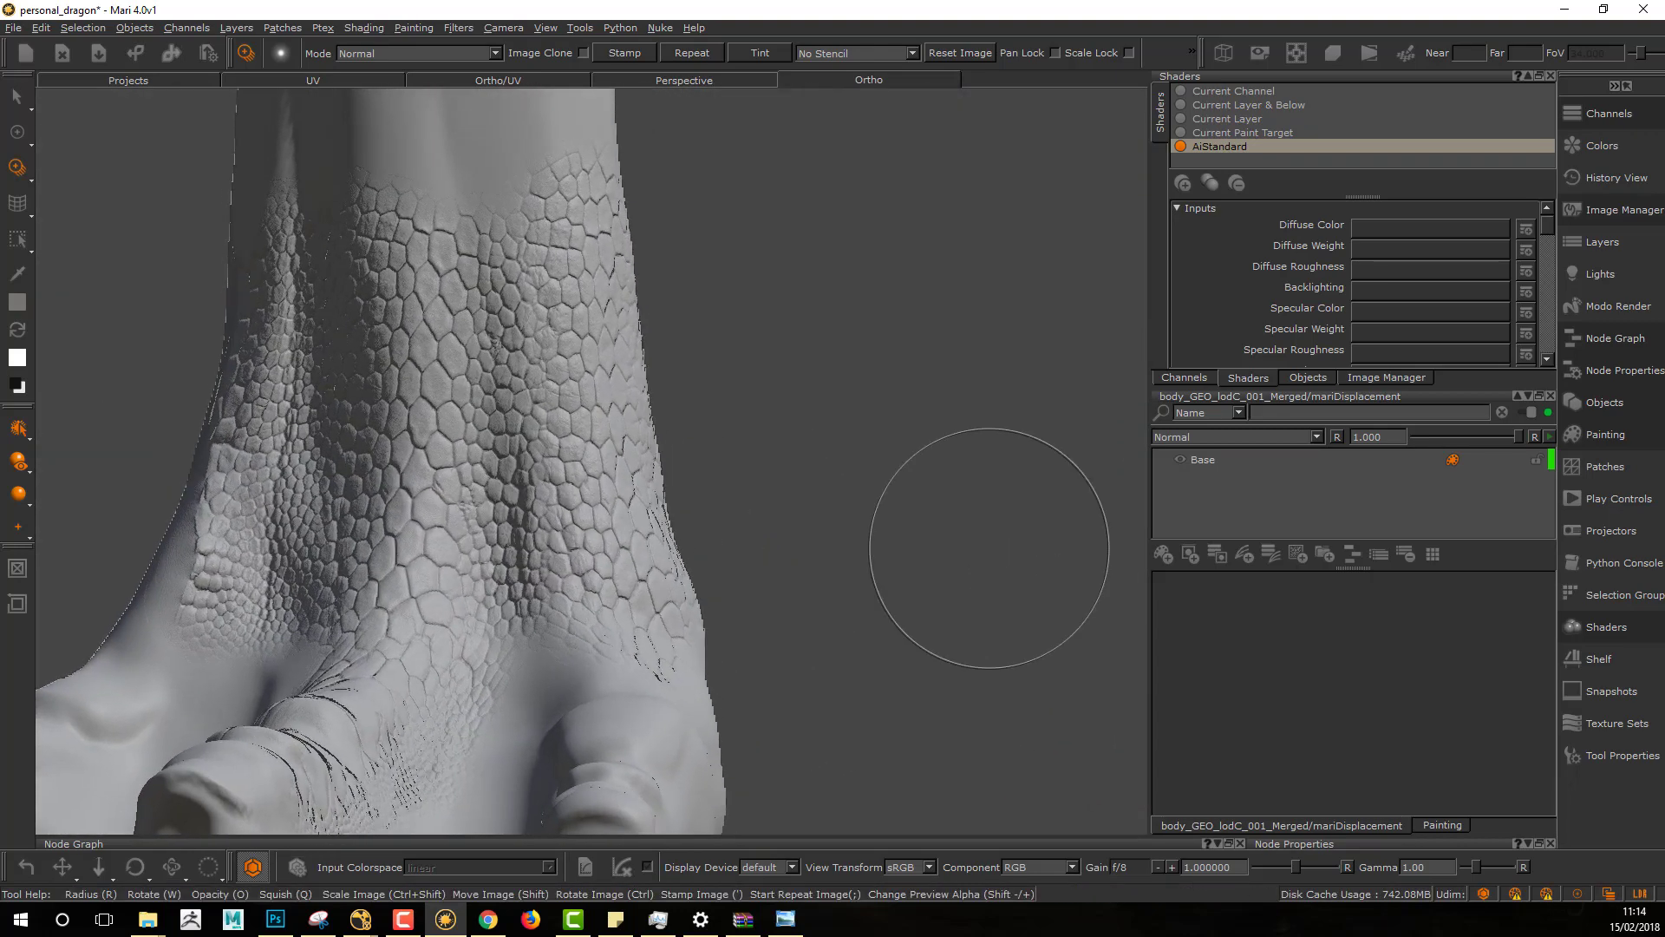
{"action": "middle_click_drag", "start_coordinate": [885, 572], "coordinate": [1040, 573], "text": "alt"}
{"action": "mouse_move", "coordinate": [1041, 573]}
{"action": "right_mouse_down", "text": "alt"}
{"action": "mouse_move", "coordinate": [970, 535]}
{"action": "mouse_move", "coordinate": [886, 568]}
{"action": "right_mouse_up", "text": "alt"}
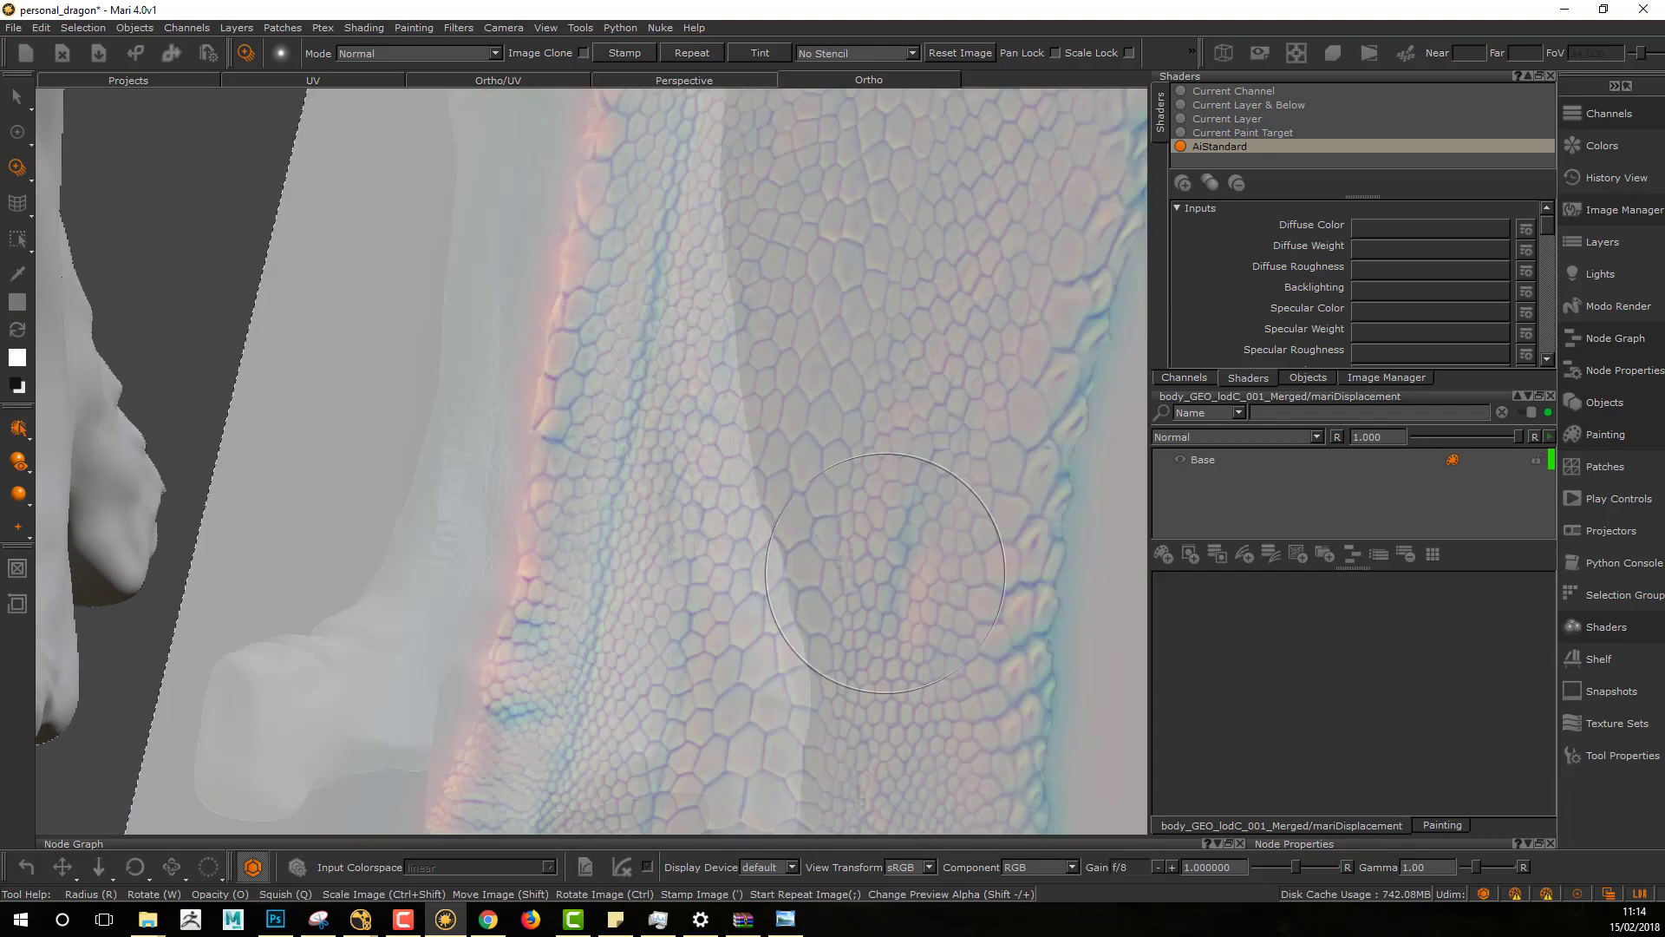
{"action": "key", "text": "p"}
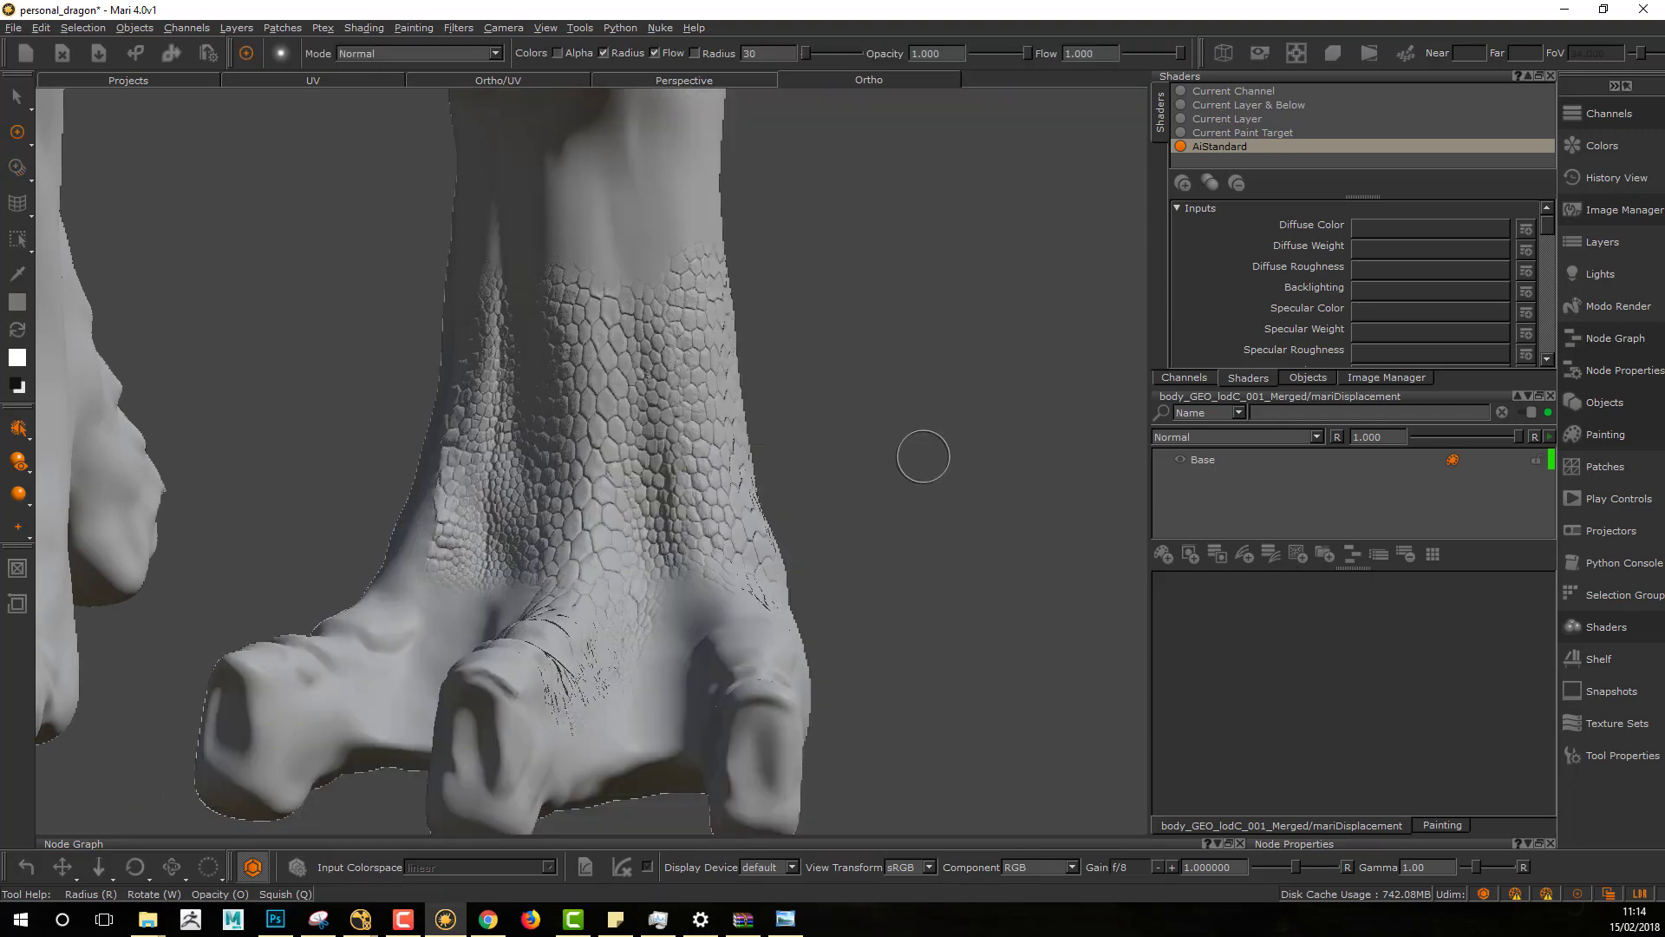
{"action": "left_click_drag", "start_coordinate": [888, 530], "coordinate": [719, 500], "text": "alt"}
{"action": "left_click_drag", "start_coordinate": [922, 456], "coordinate": [764, 385], "text": "alt"}
{"action": "middle_click_drag", "start_coordinate": [763, 385], "coordinate": [787, 432], "text": "alt"}
{"action": "right_click_drag", "start_coordinate": [926, 454], "coordinate": [816, 454], "text": "alt"}
{"action": "mouse_move", "coordinate": [850, 468]}
{"action": "middle_mouse_down", "text": "alt"}
{"action": "mouse_move", "coordinate": [794, 498]}
{"action": "mouse_move", "coordinate": [806, 516]}
{"action": "middle_mouse_up", "text": "alt"}
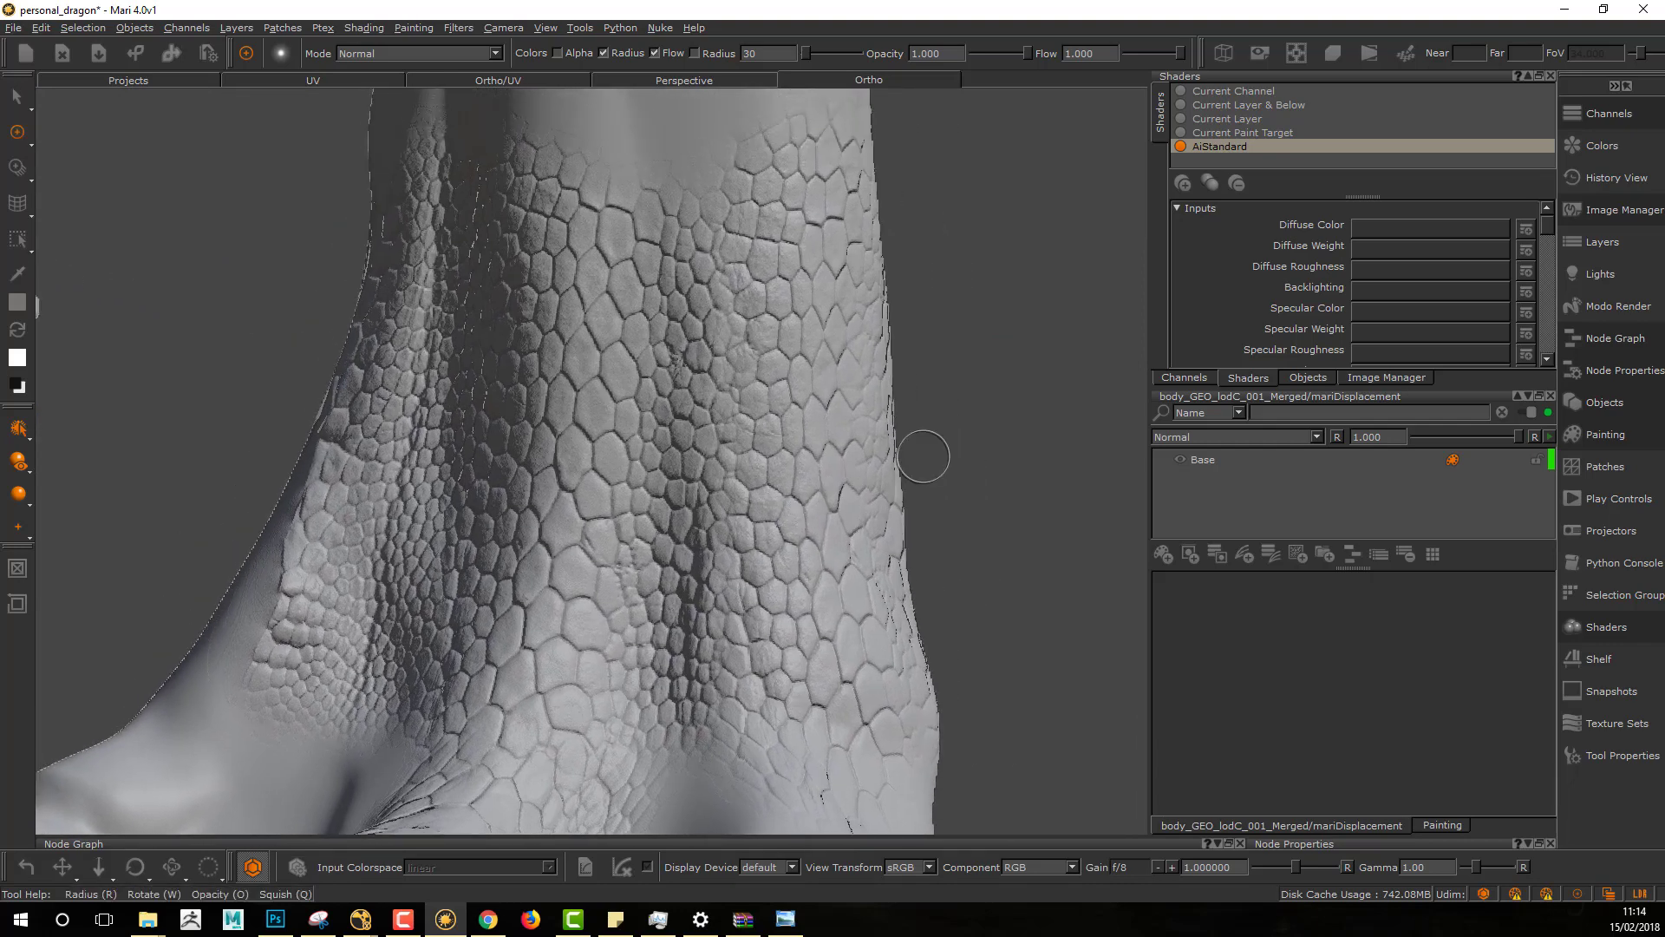
{"action": "mouse_move", "coordinate": [924, 456]}
{"action": "left_mouse_down", "text": "alt"}
{"action": "mouse_move", "coordinate": [703, 477]}
{"action": "mouse_move", "coordinate": [923, 456]}
{"action": "left_mouse_up", "text": "alt"}
Step: Rename the Base layer of the mariDisplacement channel as baseDisp_LR
{"action": "left_click", "coordinate": [1315, 460]}
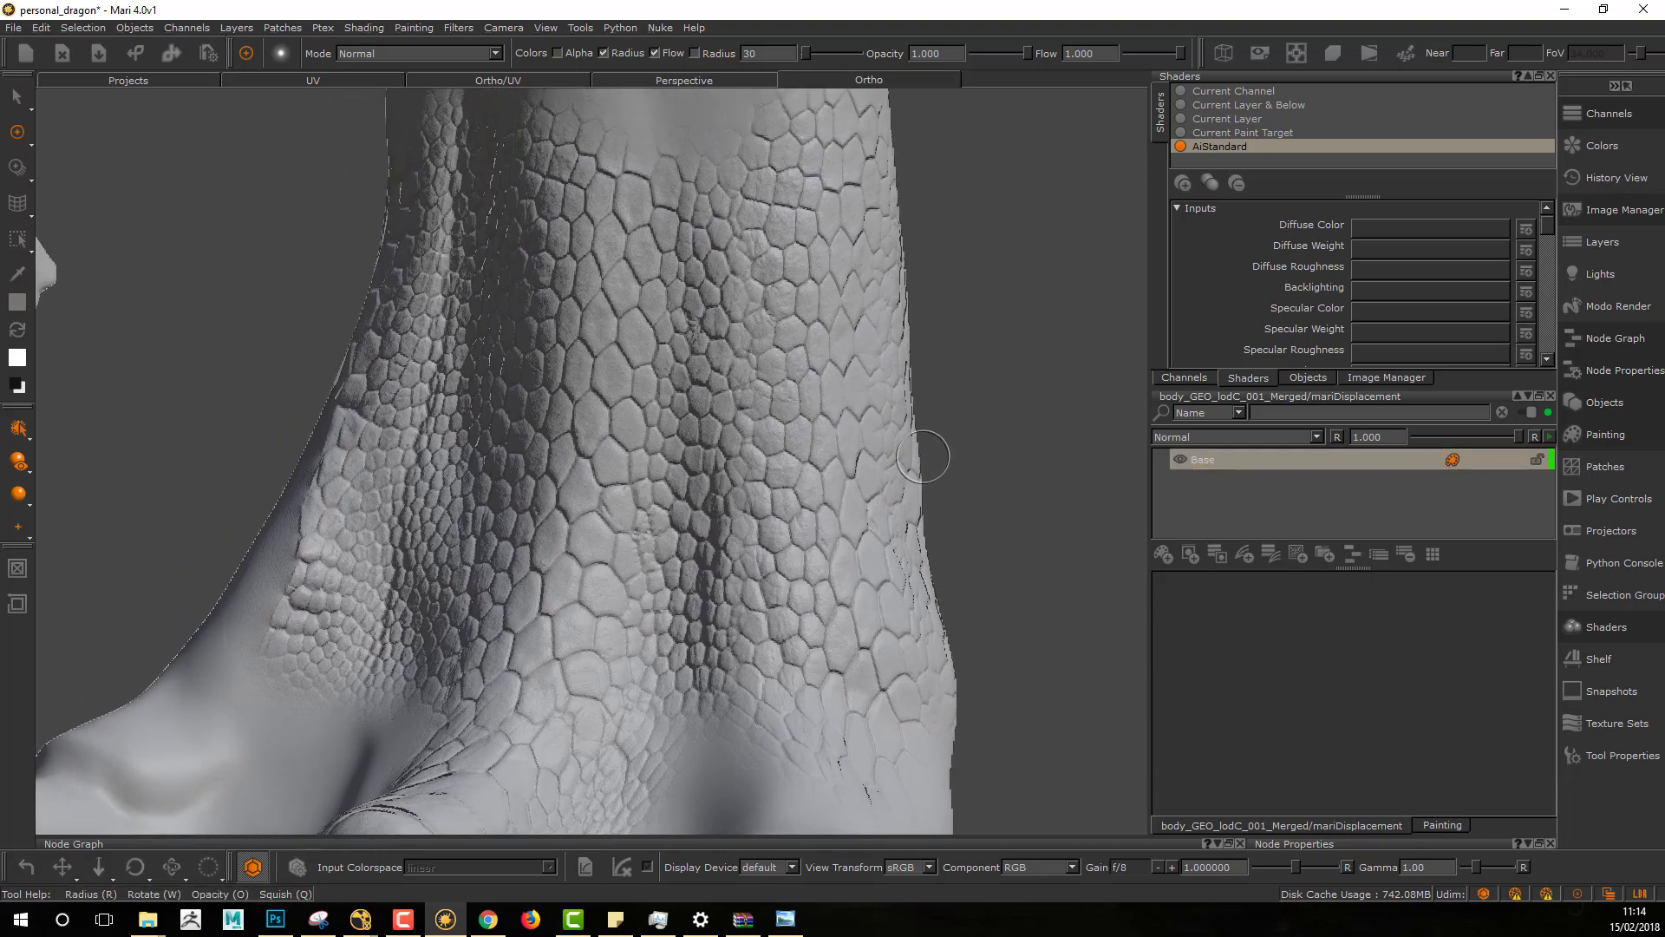
{"action": "double_click", "coordinate": [1235, 457]}
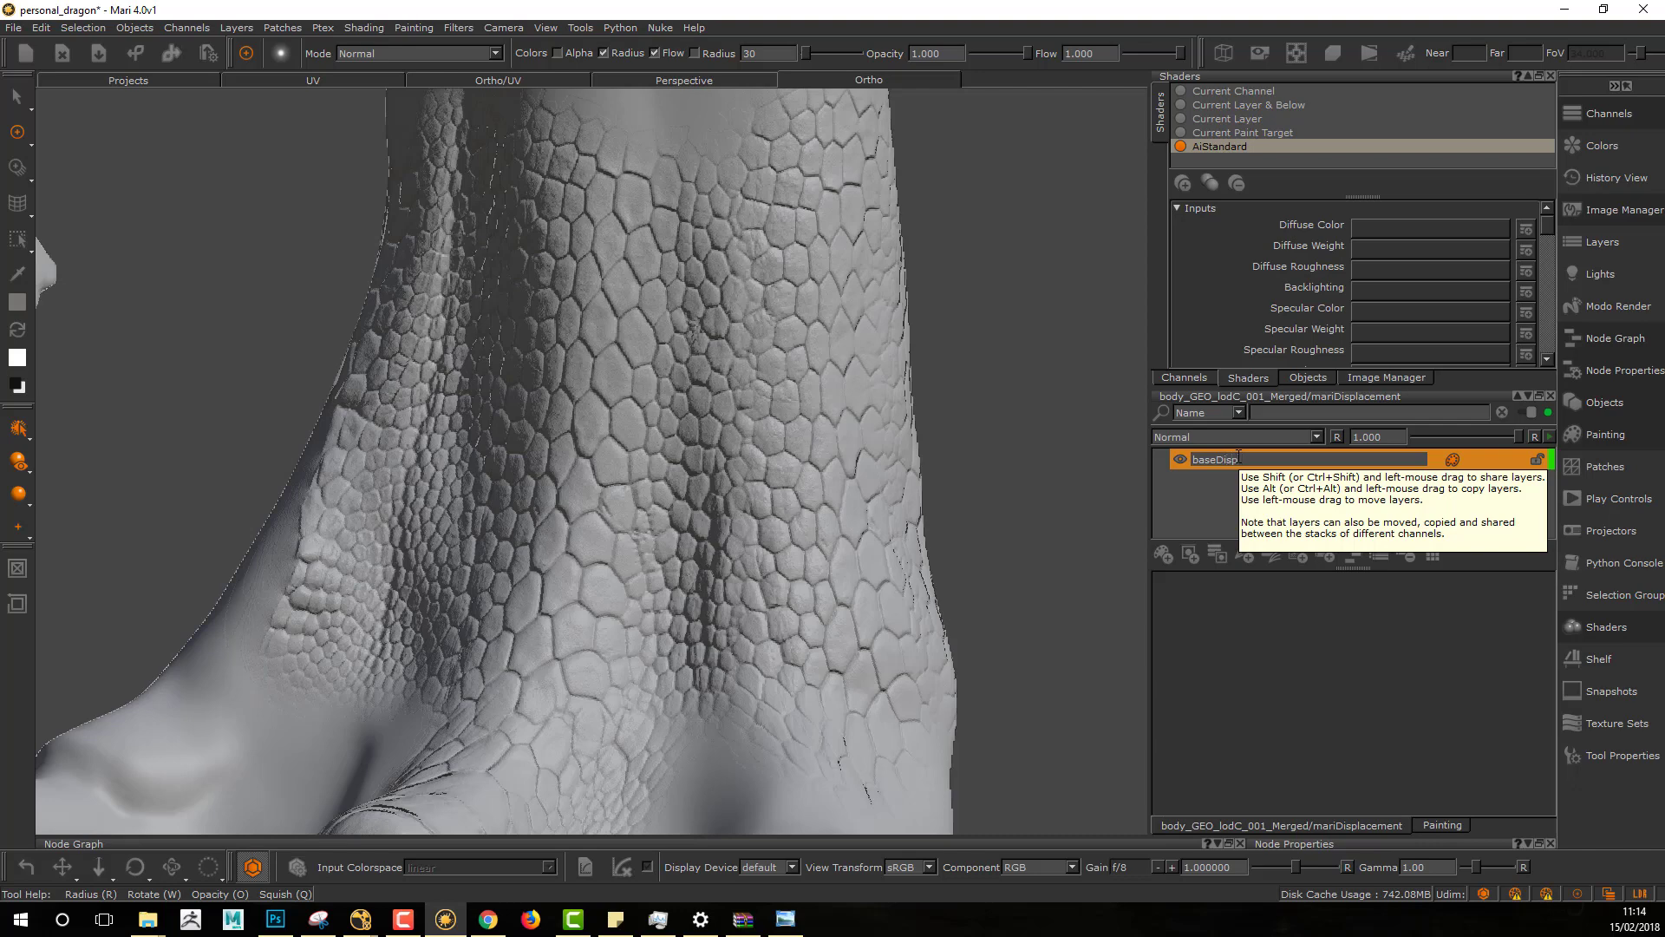
{"action": "type", "text": "baseDisp_LR"}
{"action": "key", "text": "Return"}
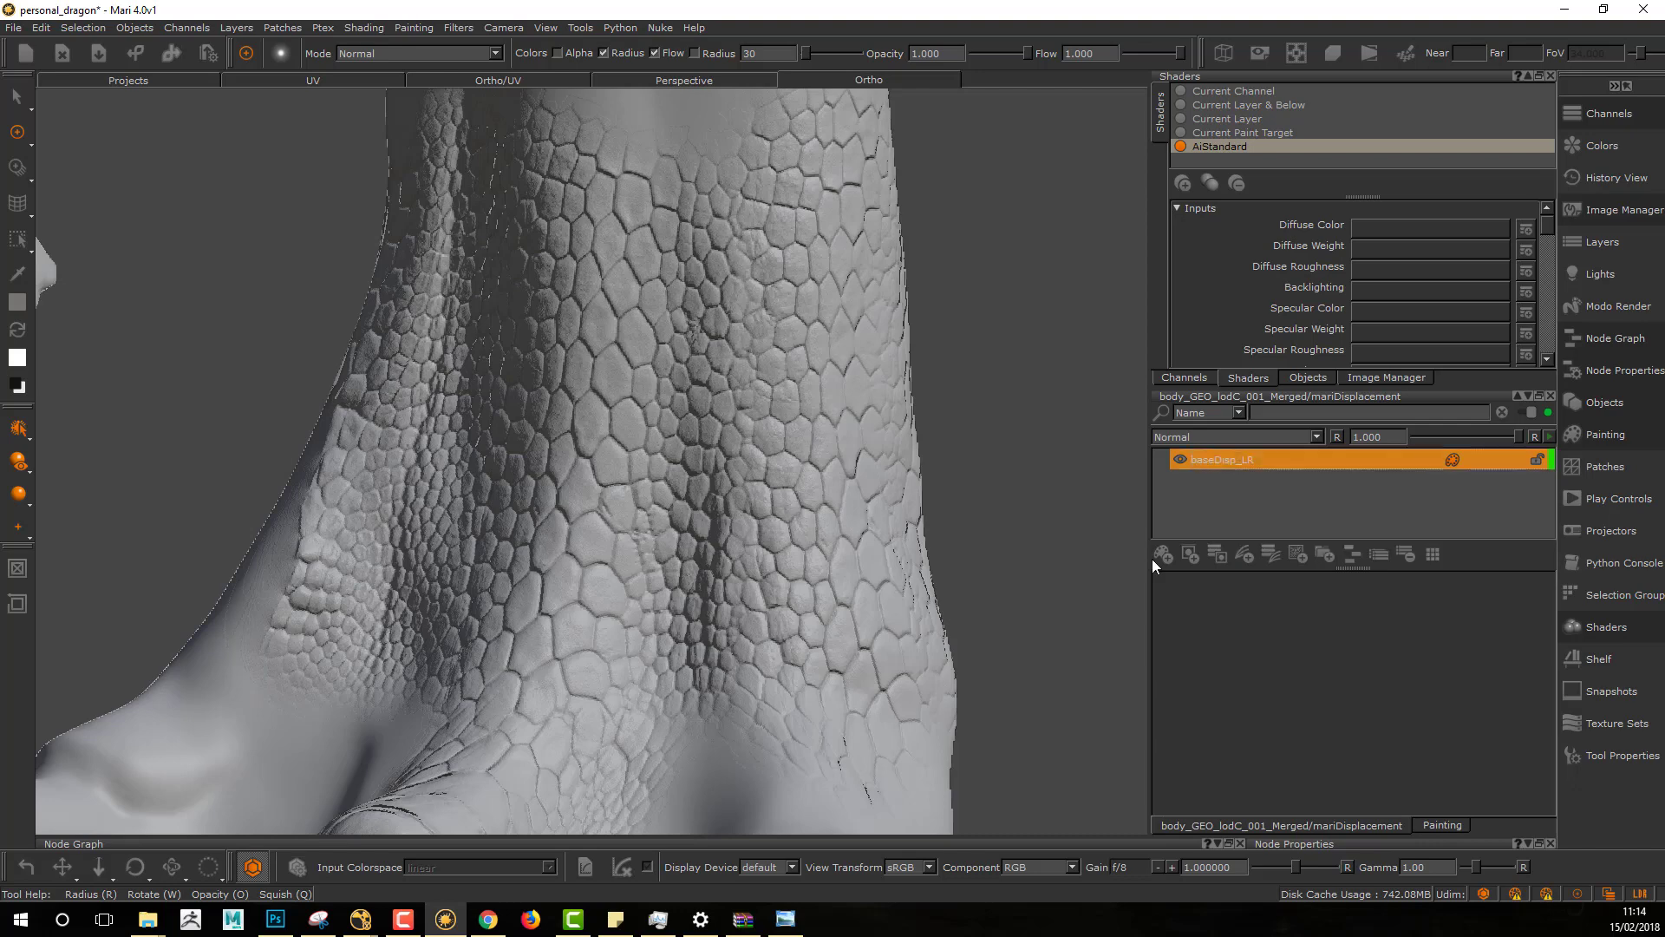
Step: Put the baseDisp_LR layer into a layer group named baseDisp_GRP
{"action": "middle_click_drag", "start_coordinate": [923, 457], "coordinate": [1075, 401]}
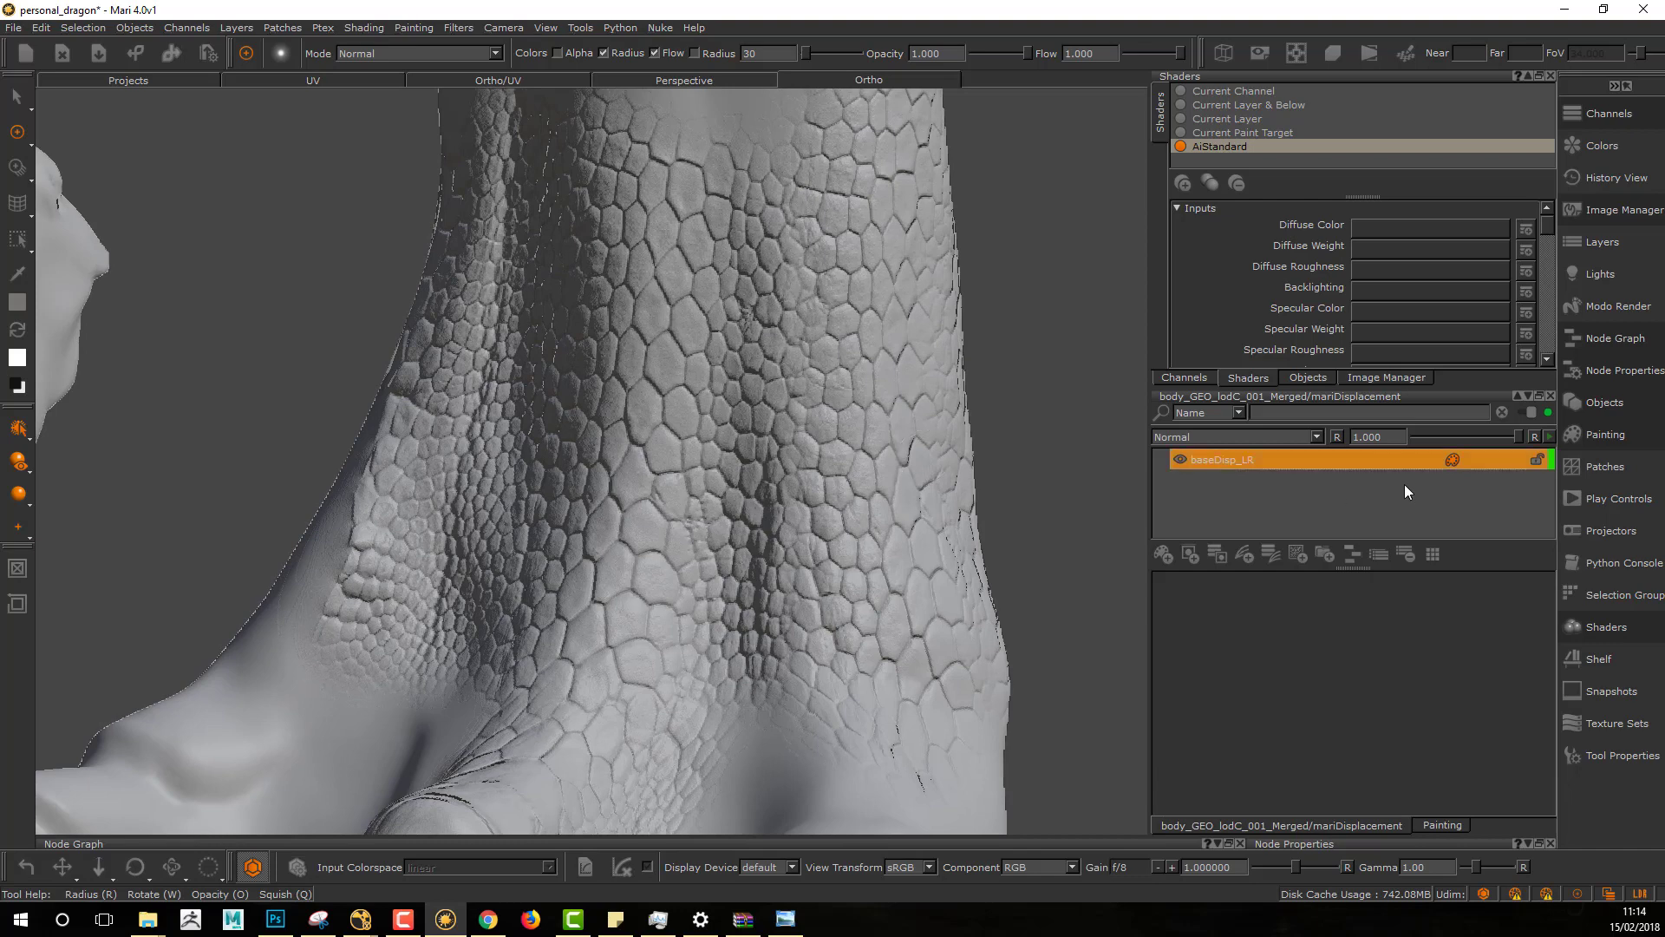
{"action": "left_click", "coordinate": [1327, 558]}
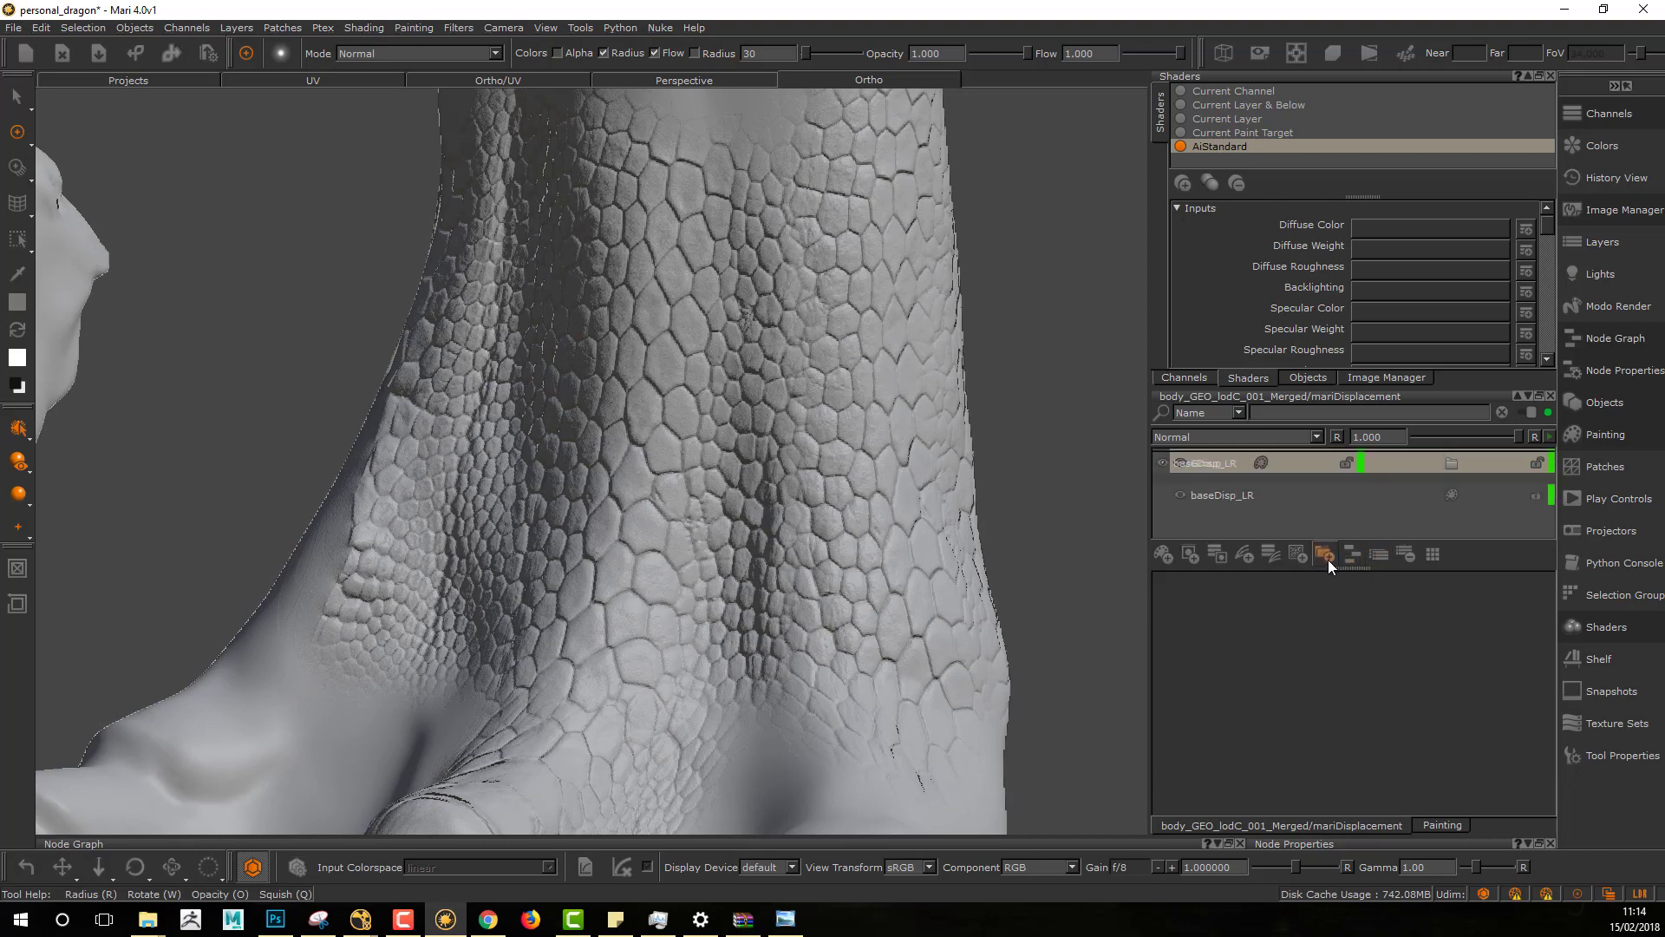
{"action": "double_click", "coordinate": [1235, 464]}
{"action": "type", "text": "b"}
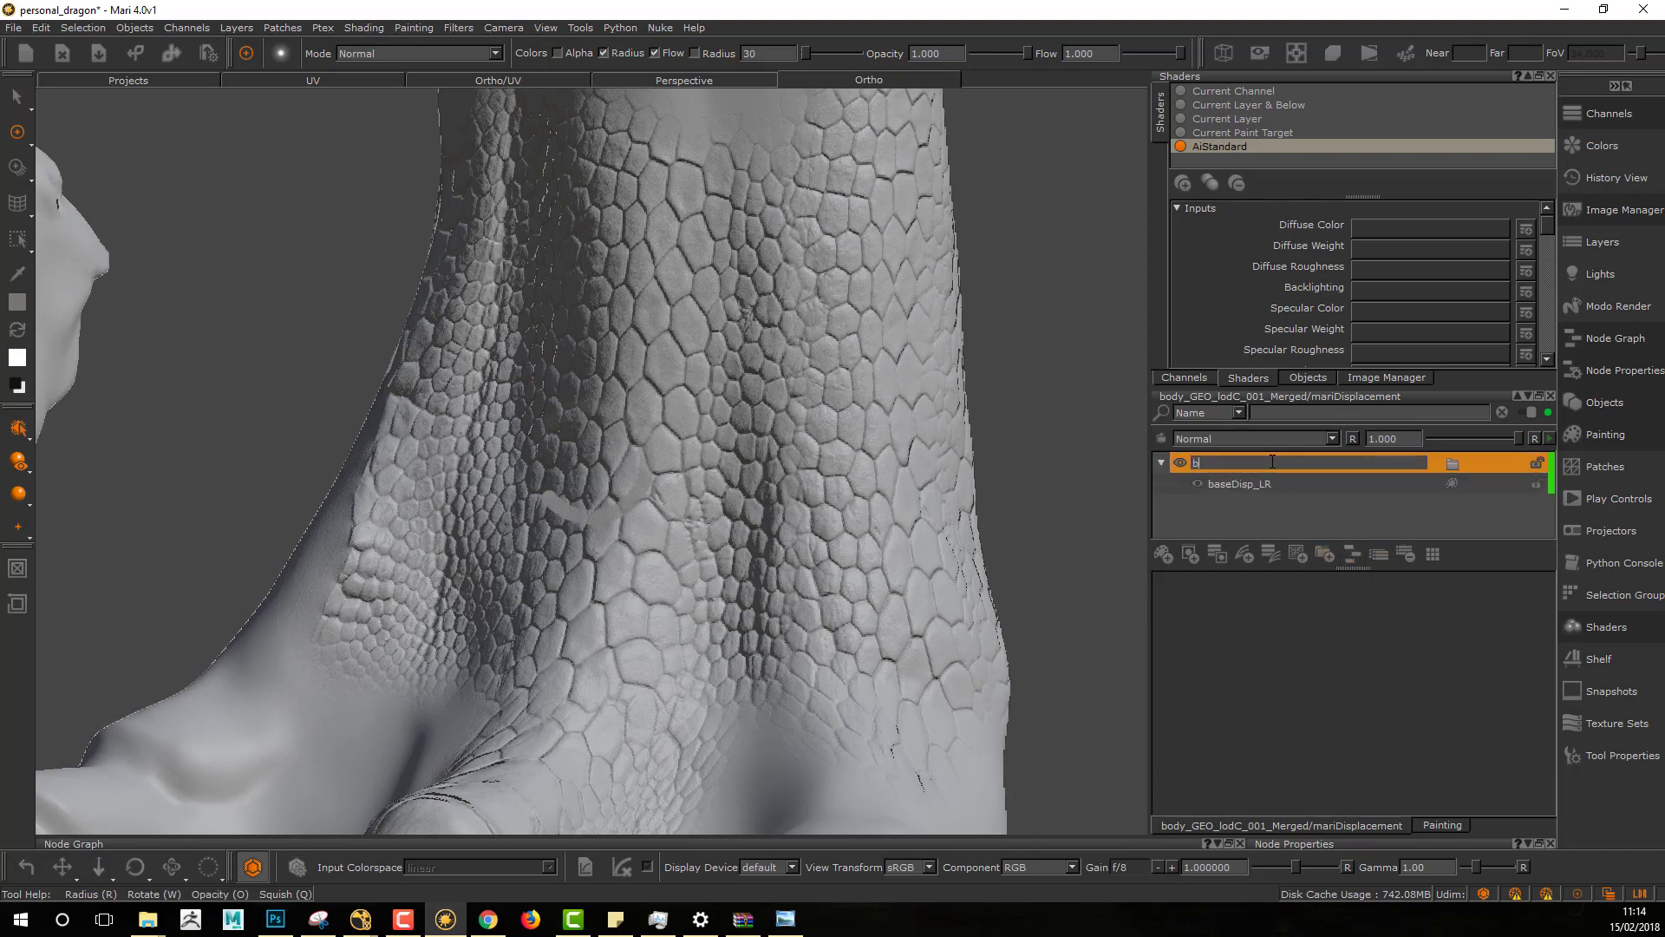
{"action": "type", "text": "aseDisp_GRP"}
{"action": "key", "text": "Return"}
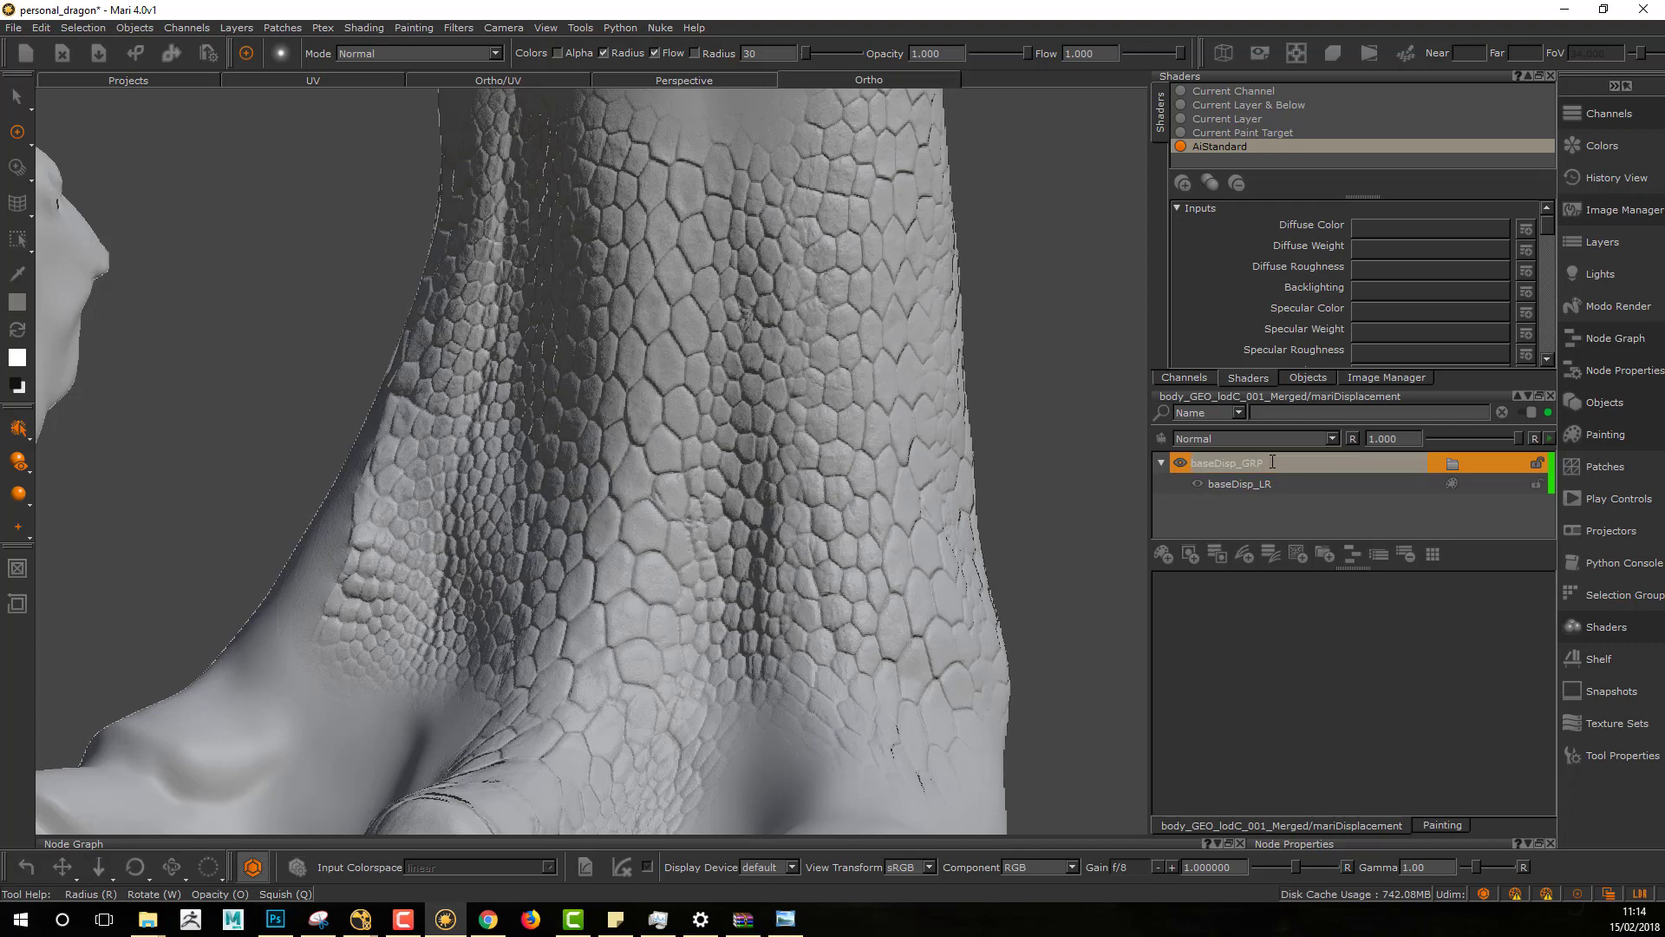
Step: Select the baseDisp_LR layer inside the group and display the leg with flat lighting
{"action": "left_click", "coordinate": [1262, 484]}
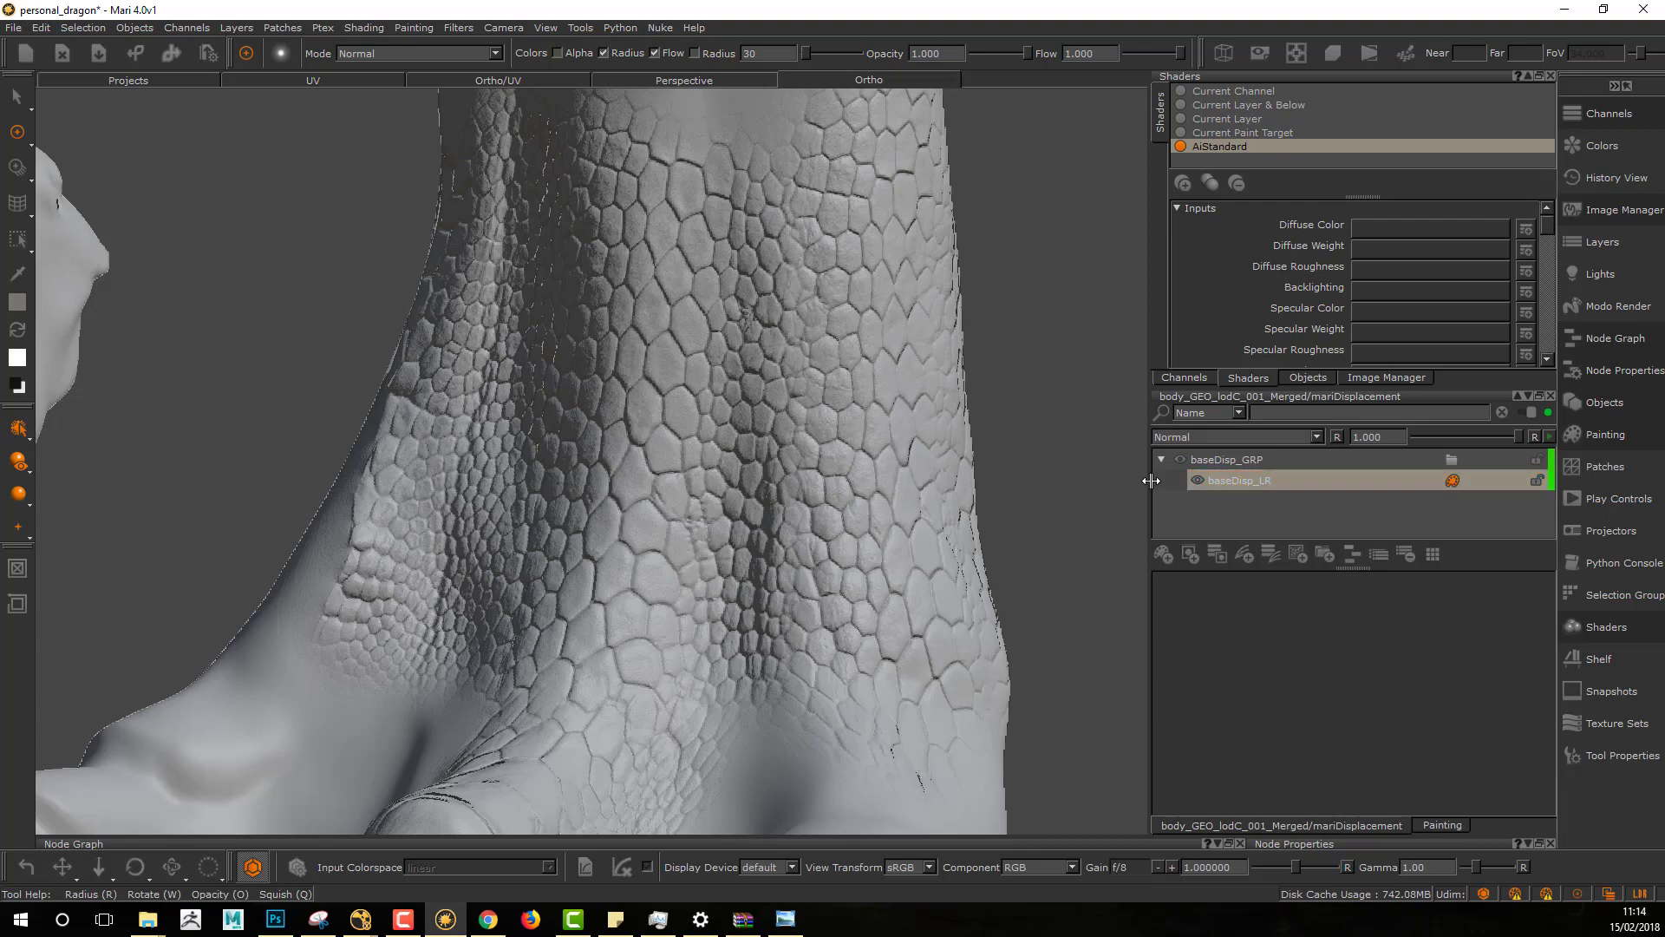
{"action": "key", "text": "F1"}
{"action": "mouse_move", "coordinate": [1040, 476]}
{"action": "middle_mouse_down", "text": "alt"}
{"action": "mouse_move", "coordinate": [968, 413]}
{"action": "mouse_move", "coordinate": [968, 451]}
{"action": "middle_mouse_up", "text": "alt"}
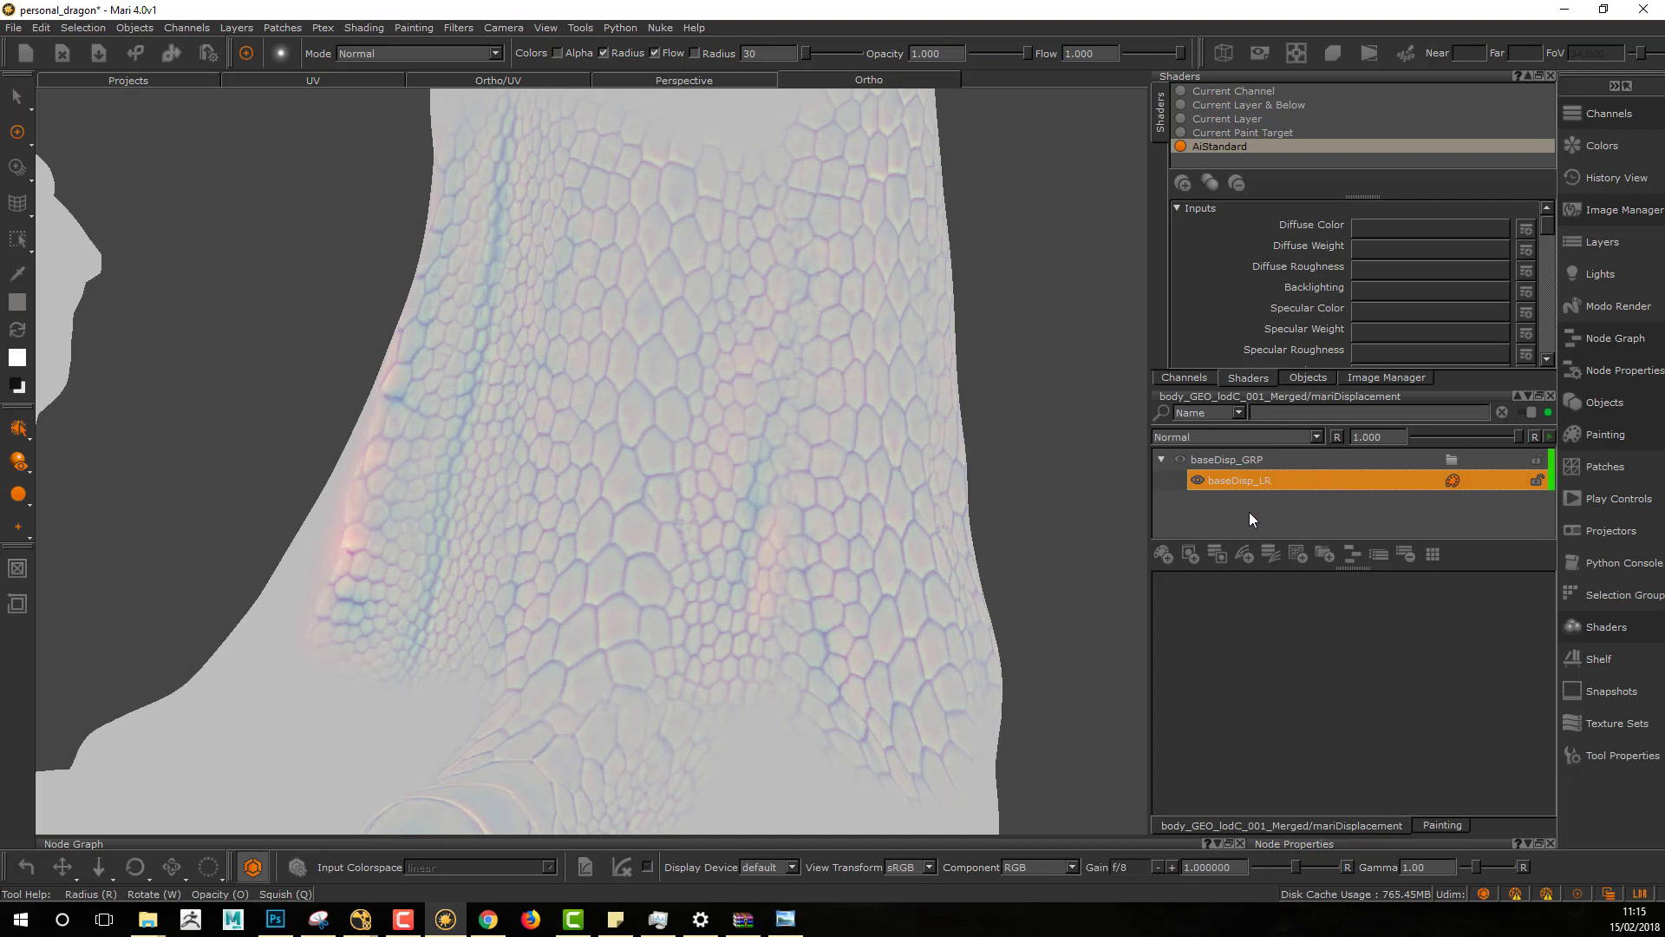
{"action": "left_click", "coordinate": [1250, 560]}
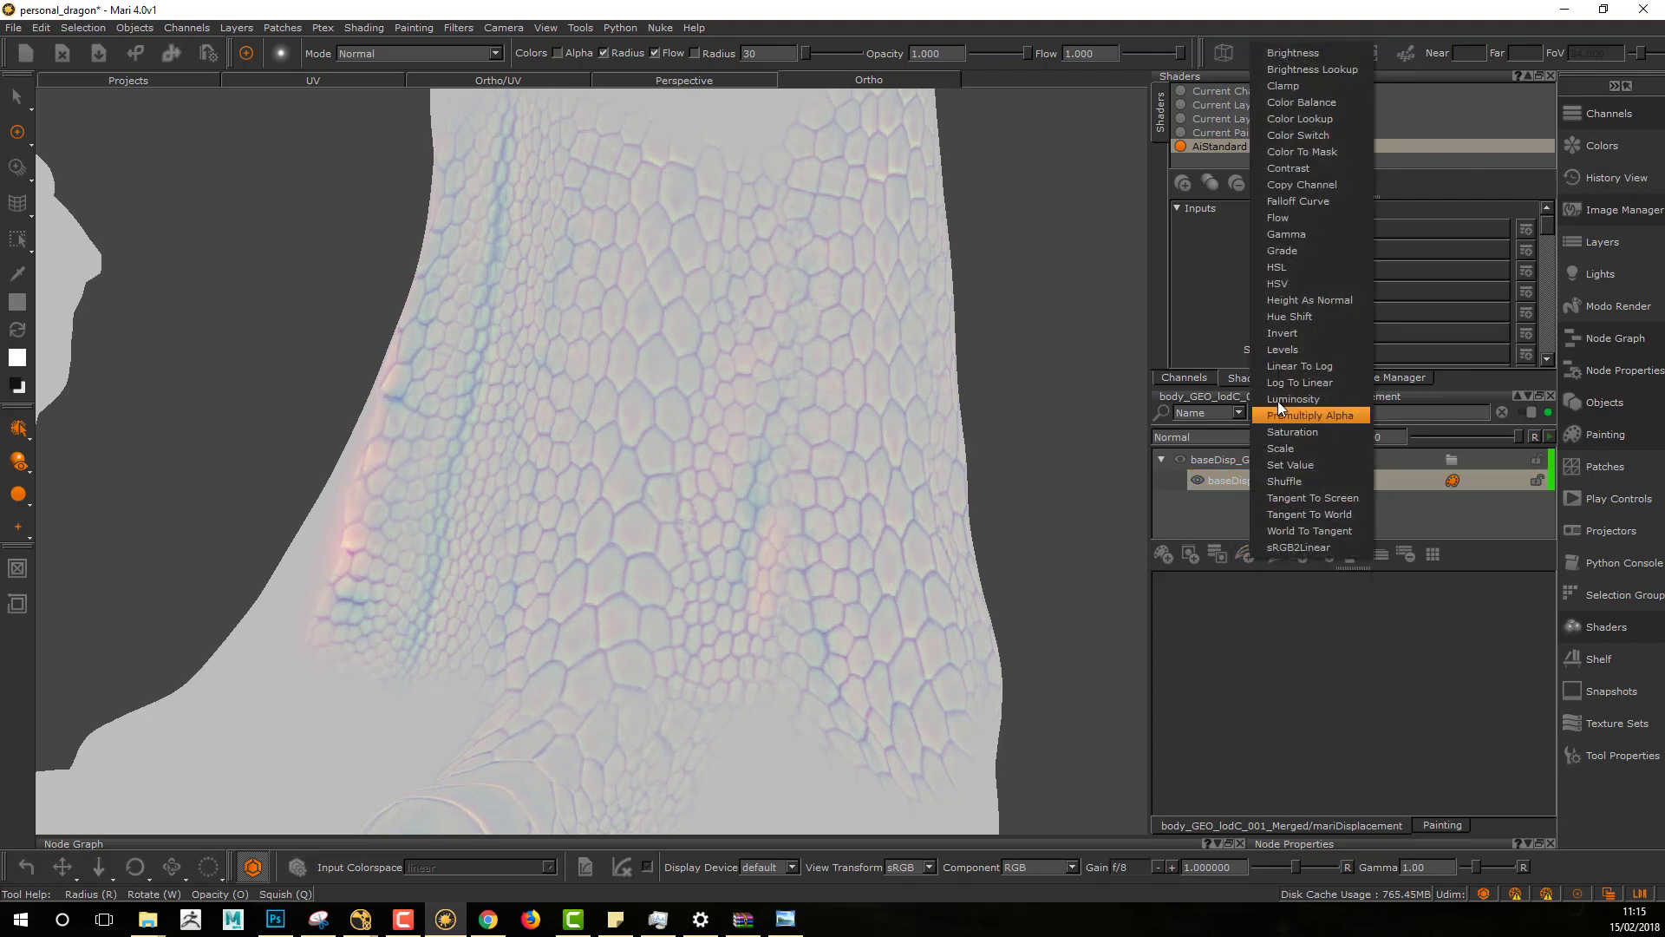
{"action": "left_click", "coordinate": [1319, 136]}
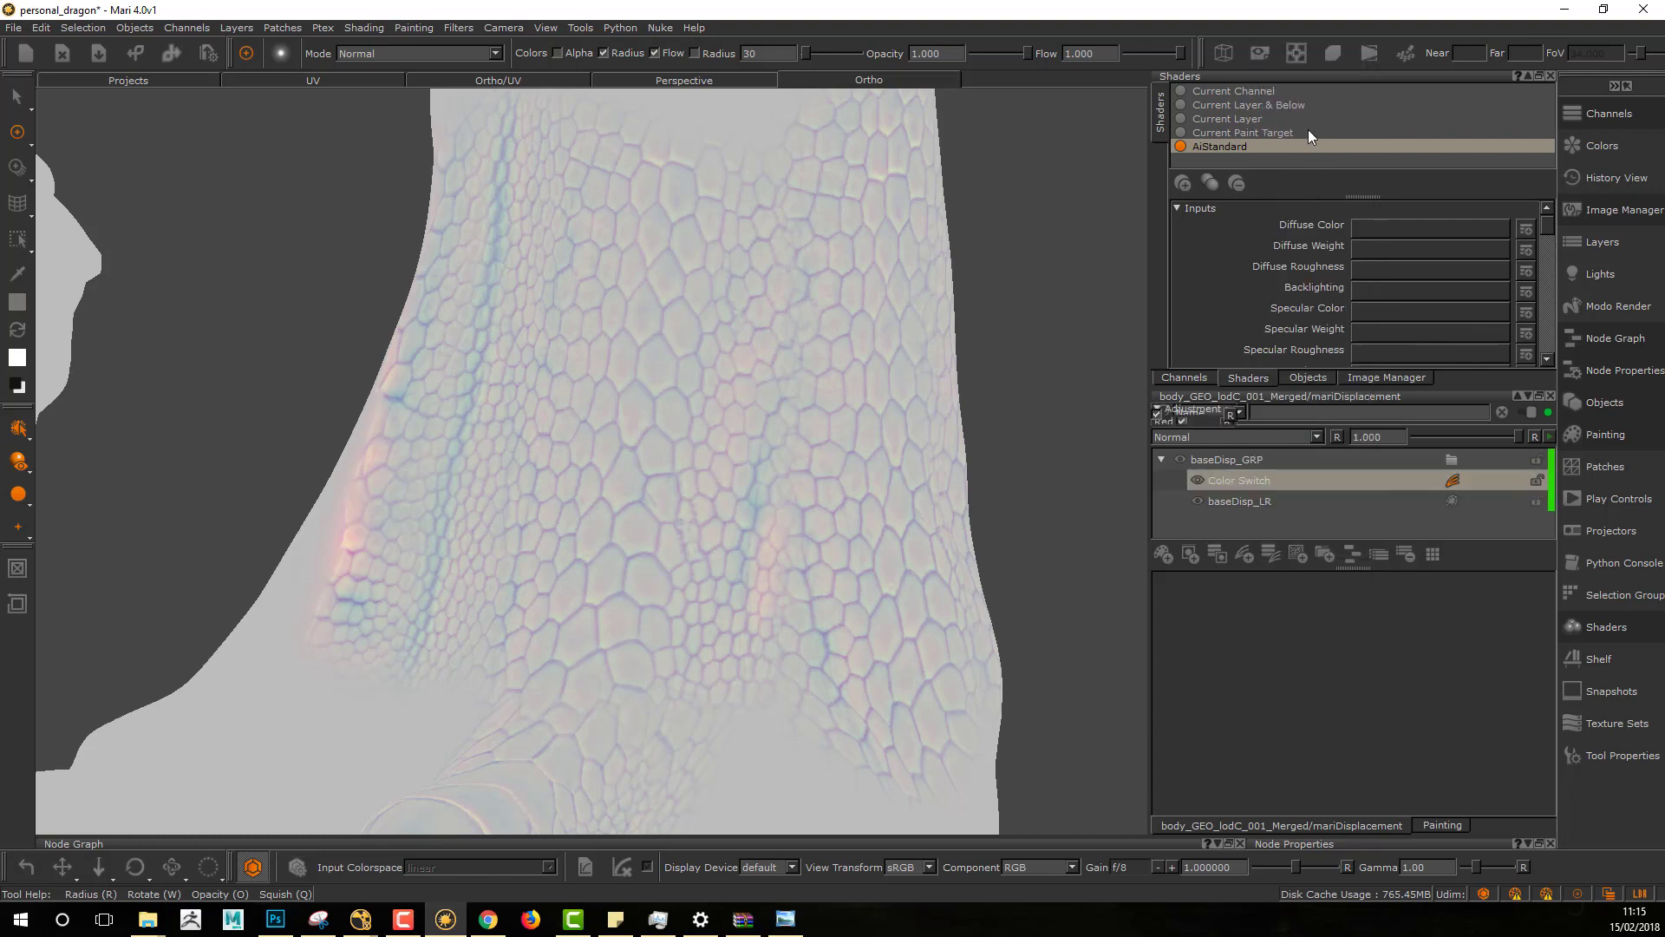
{"action": "key", "text": "ctrl+z"}
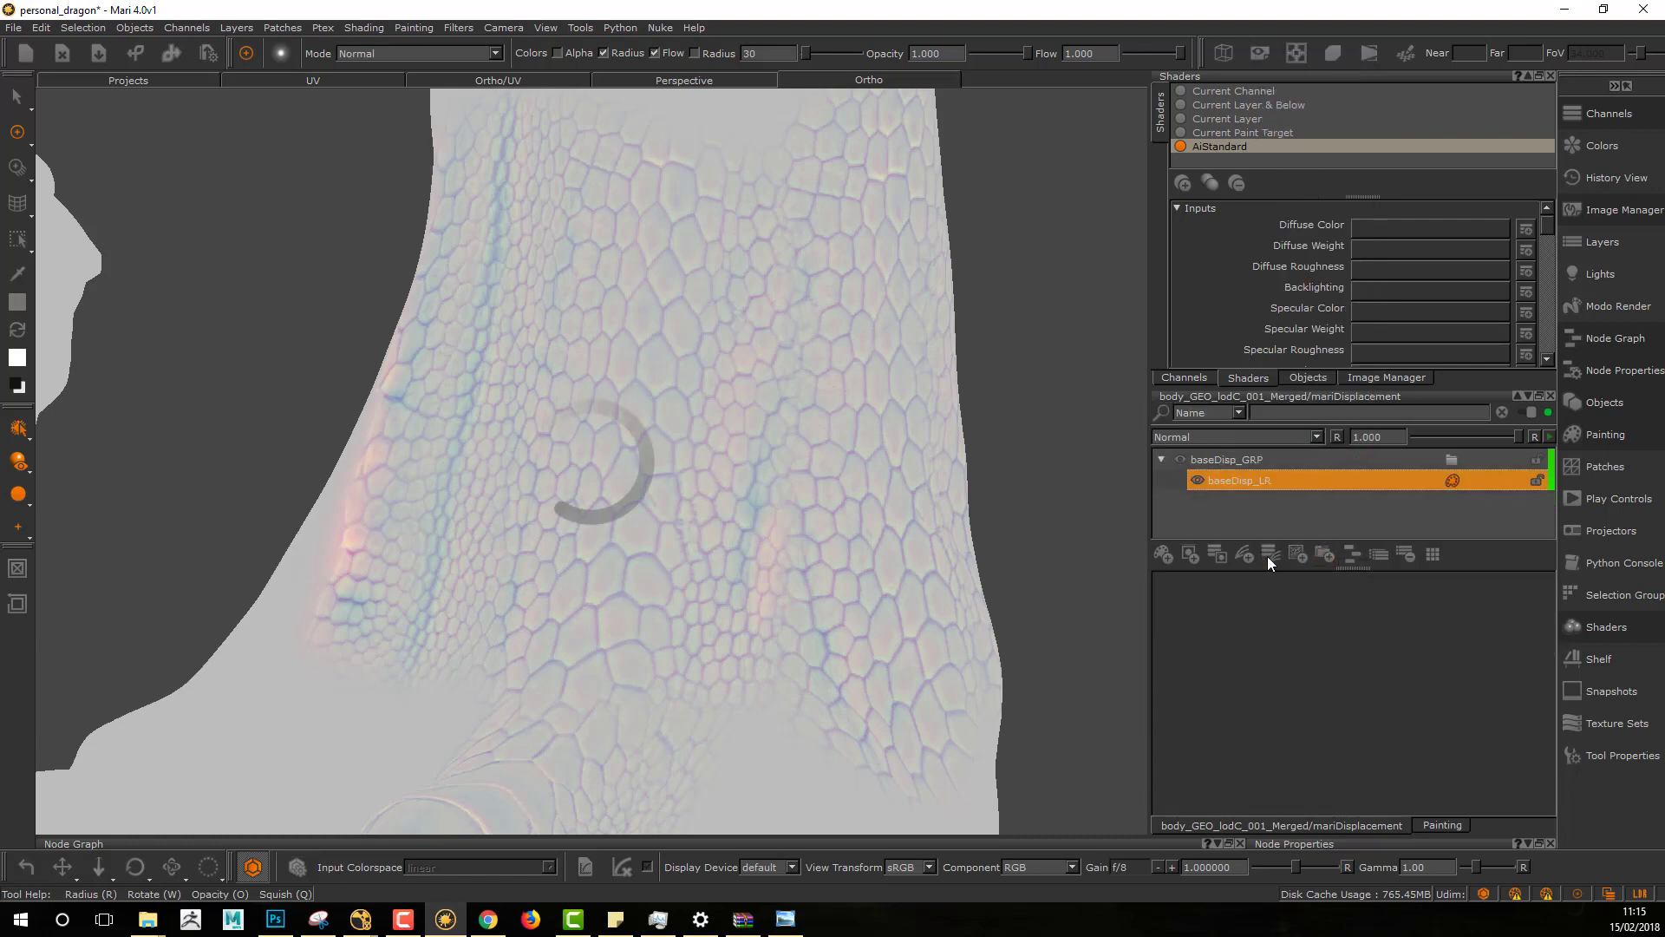
Step: Add a Copy Channel adjustment layer using the Red channel above baseDisp_LR and inspect it with flat lighting
{"action": "left_click", "coordinate": [1244, 557]}
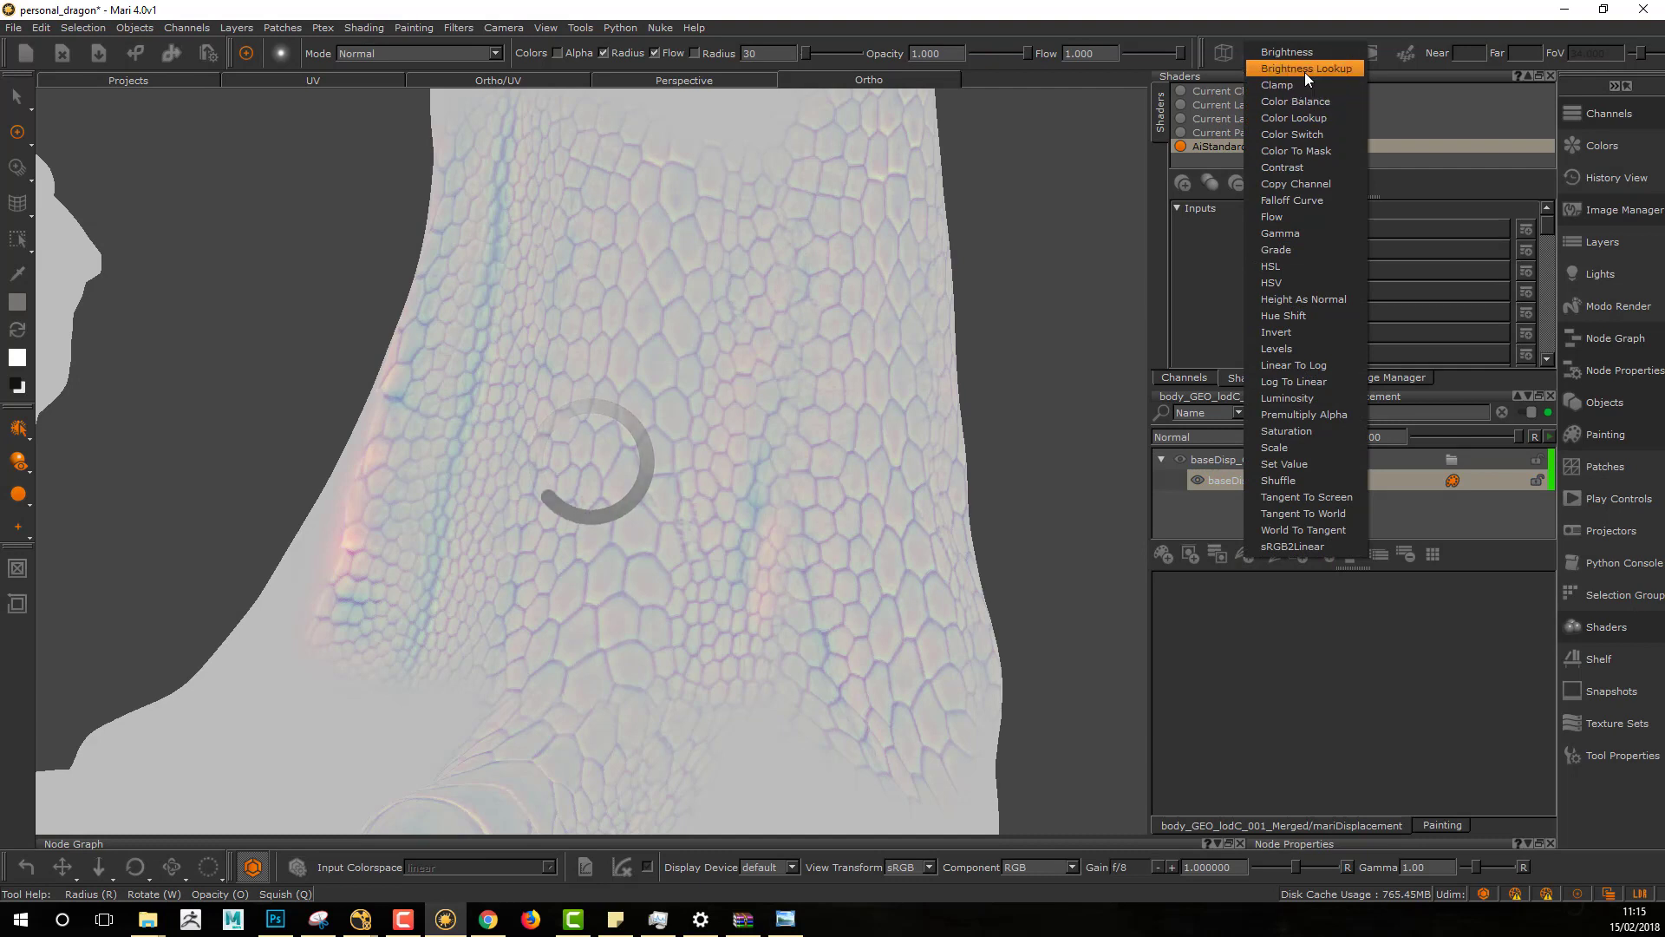
{"action": "left_click", "coordinate": [1320, 185]}
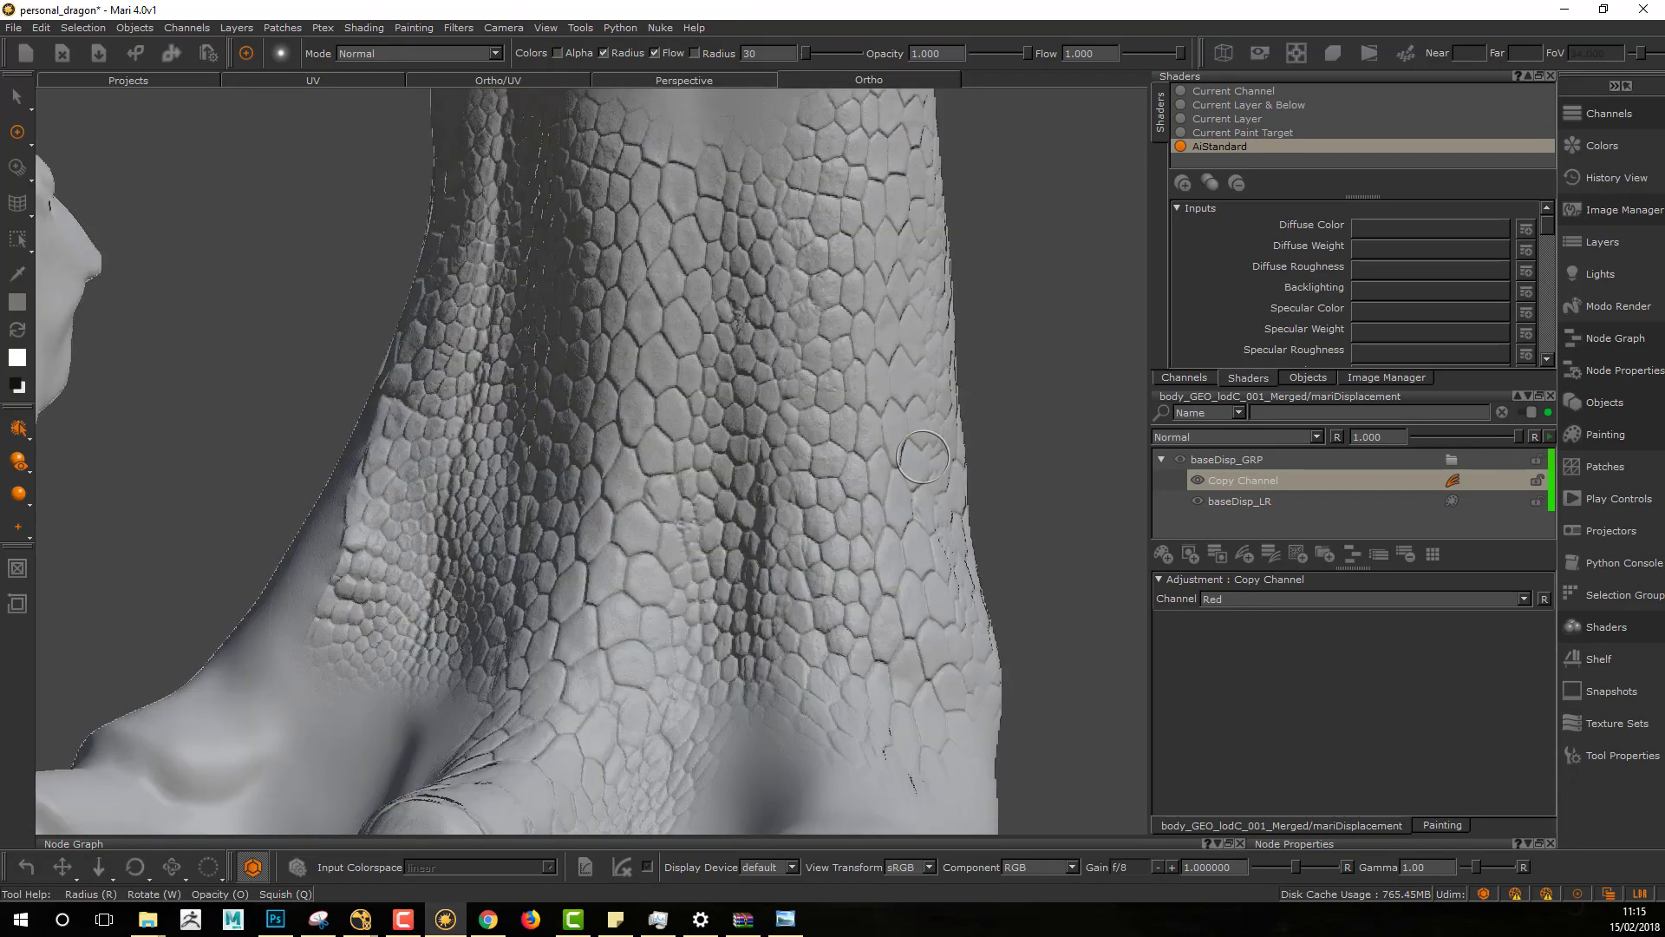
{"action": "key", "text": "F1"}
{"action": "mouse_move", "coordinate": [822, 583]}
{"action": "middle_mouse_down", "text": "alt"}
{"action": "mouse_move", "coordinate": [840, 539]}
{"action": "mouse_move", "coordinate": [852, 641]}
{"action": "middle_mouse_up", "text": "alt"}
{"action": "mouse_move", "coordinate": [853, 641]}
{"action": "right_mouse_down", "text": "alt"}
{"action": "mouse_move", "coordinate": [812, 621]}
{"action": "mouse_move", "coordinate": [799, 639]}
{"action": "mouse_move", "coordinate": [810, 613]}
{"action": "right_mouse_up", "text": "alt"}
{"action": "mouse_move", "coordinate": [922, 454]}
{"action": "left_mouse_down", "text": "alt"}
{"action": "mouse_move", "coordinate": [891, 614]}
{"action": "mouse_move", "coordinate": [783, 605]}
{"action": "mouse_move", "coordinate": [821, 605]}
{"action": "left_mouse_up", "text": "alt"}
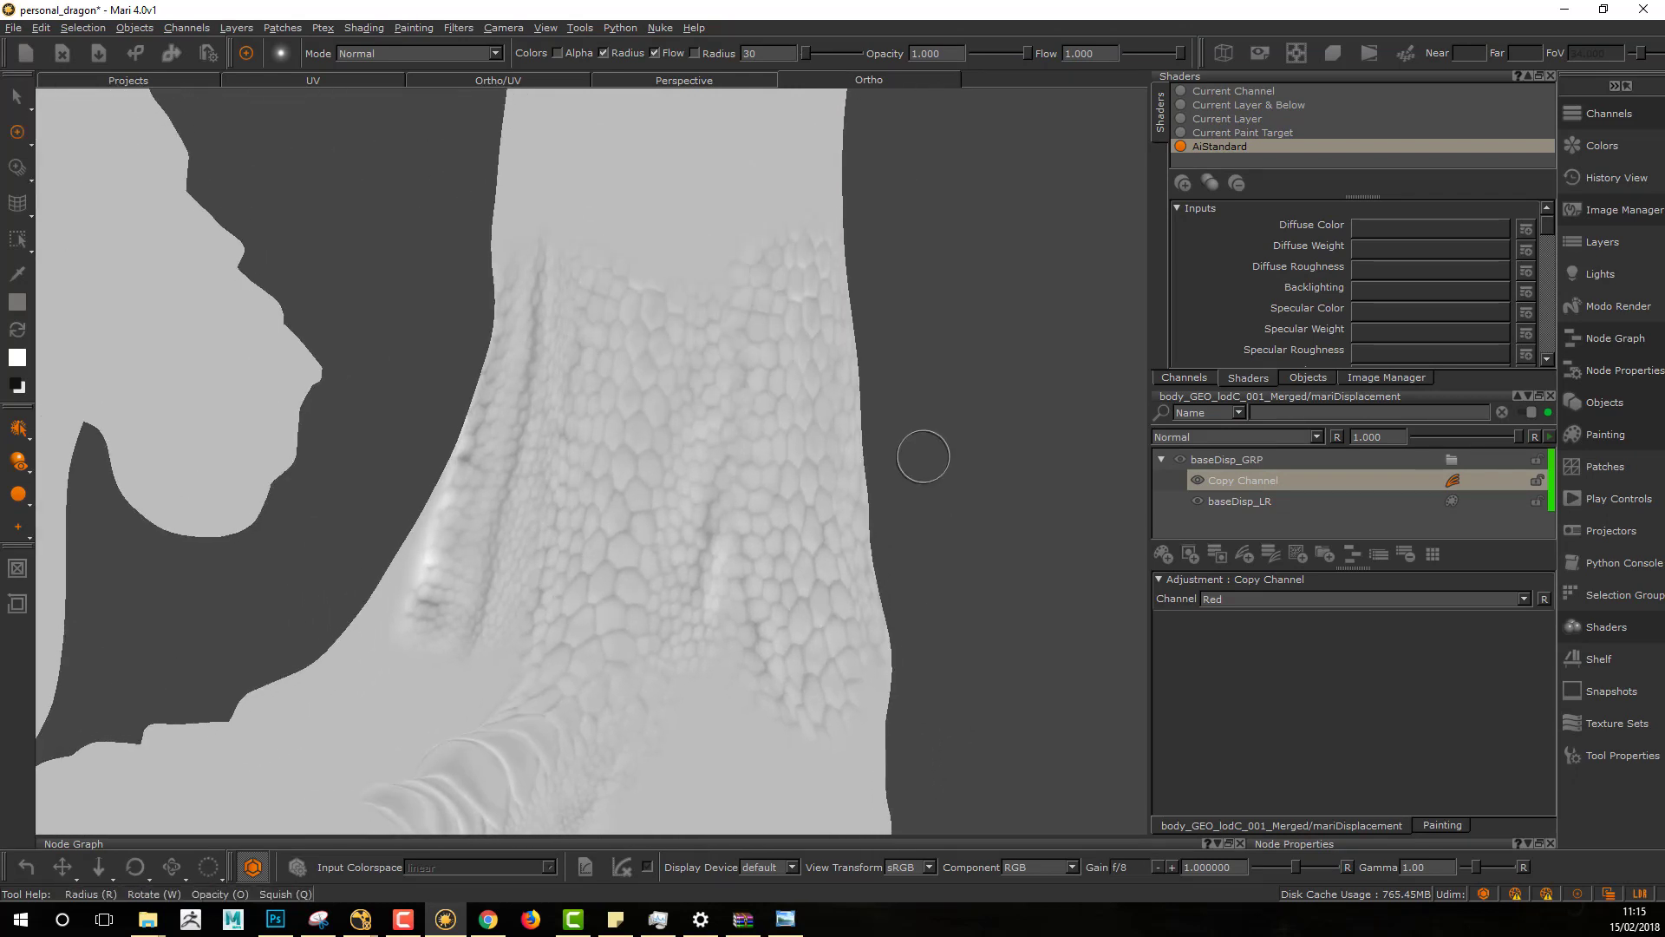
Step: Rename the Copy Channel adjustment layer as isolateR_CC
{"action": "left_click", "coordinate": [1299, 475]}
{"action": "double_click", "coordinate": [1283, 477]}
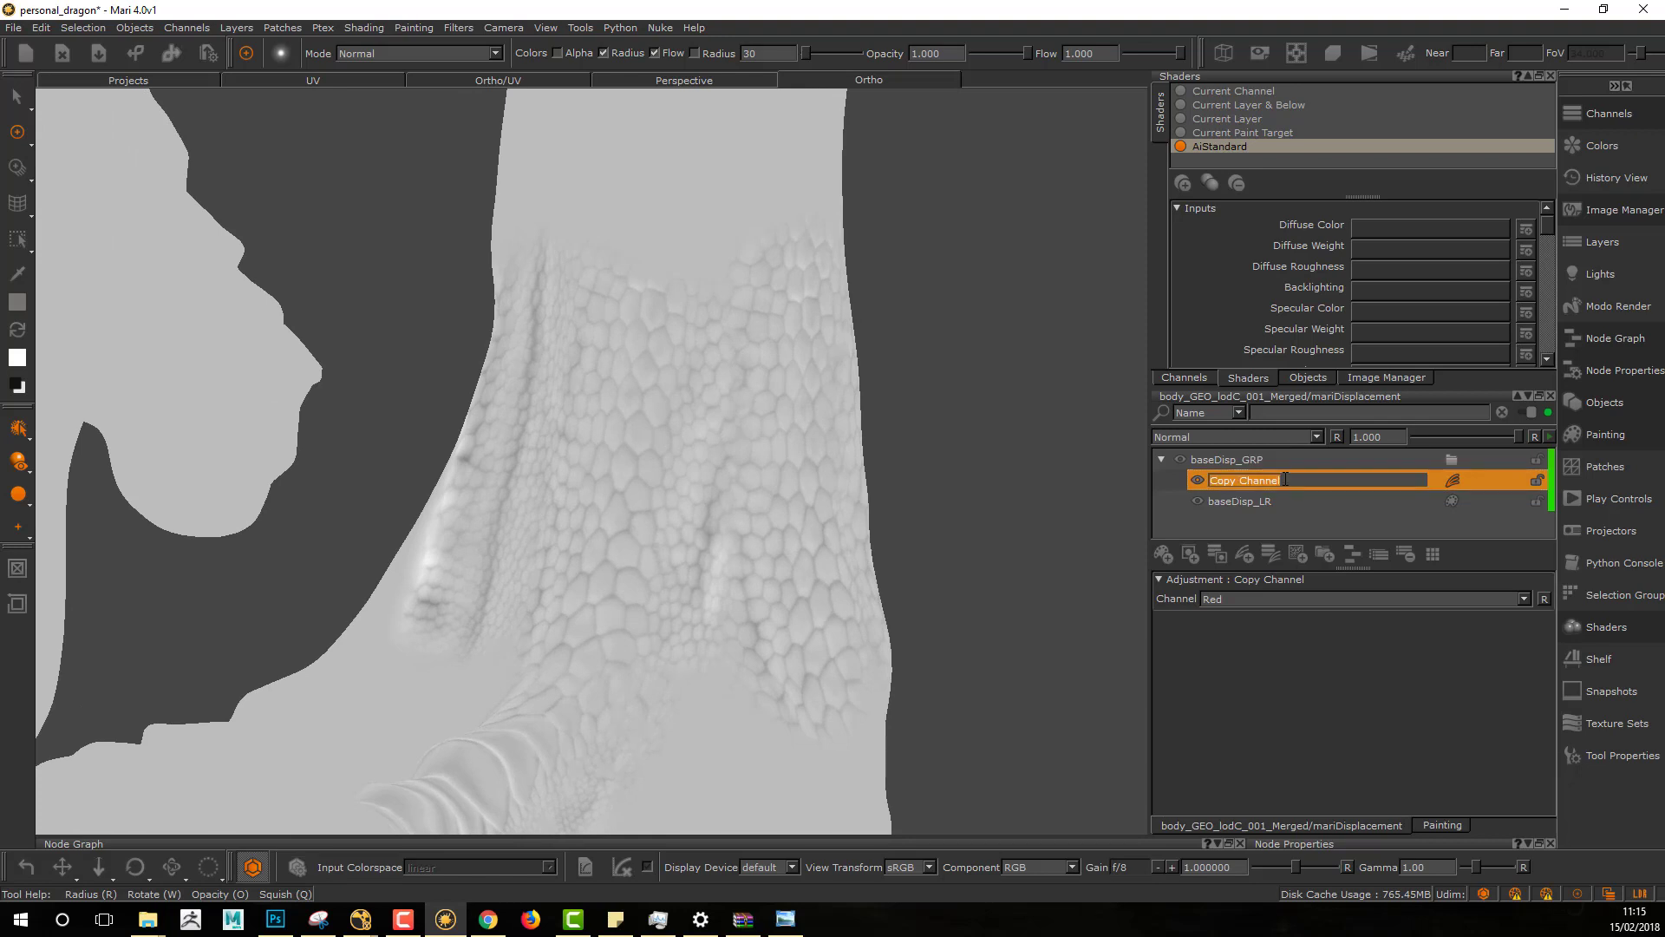
{"action": "type", "text": "isolateR_CC"}
{"action": "key", "text": "Return"}
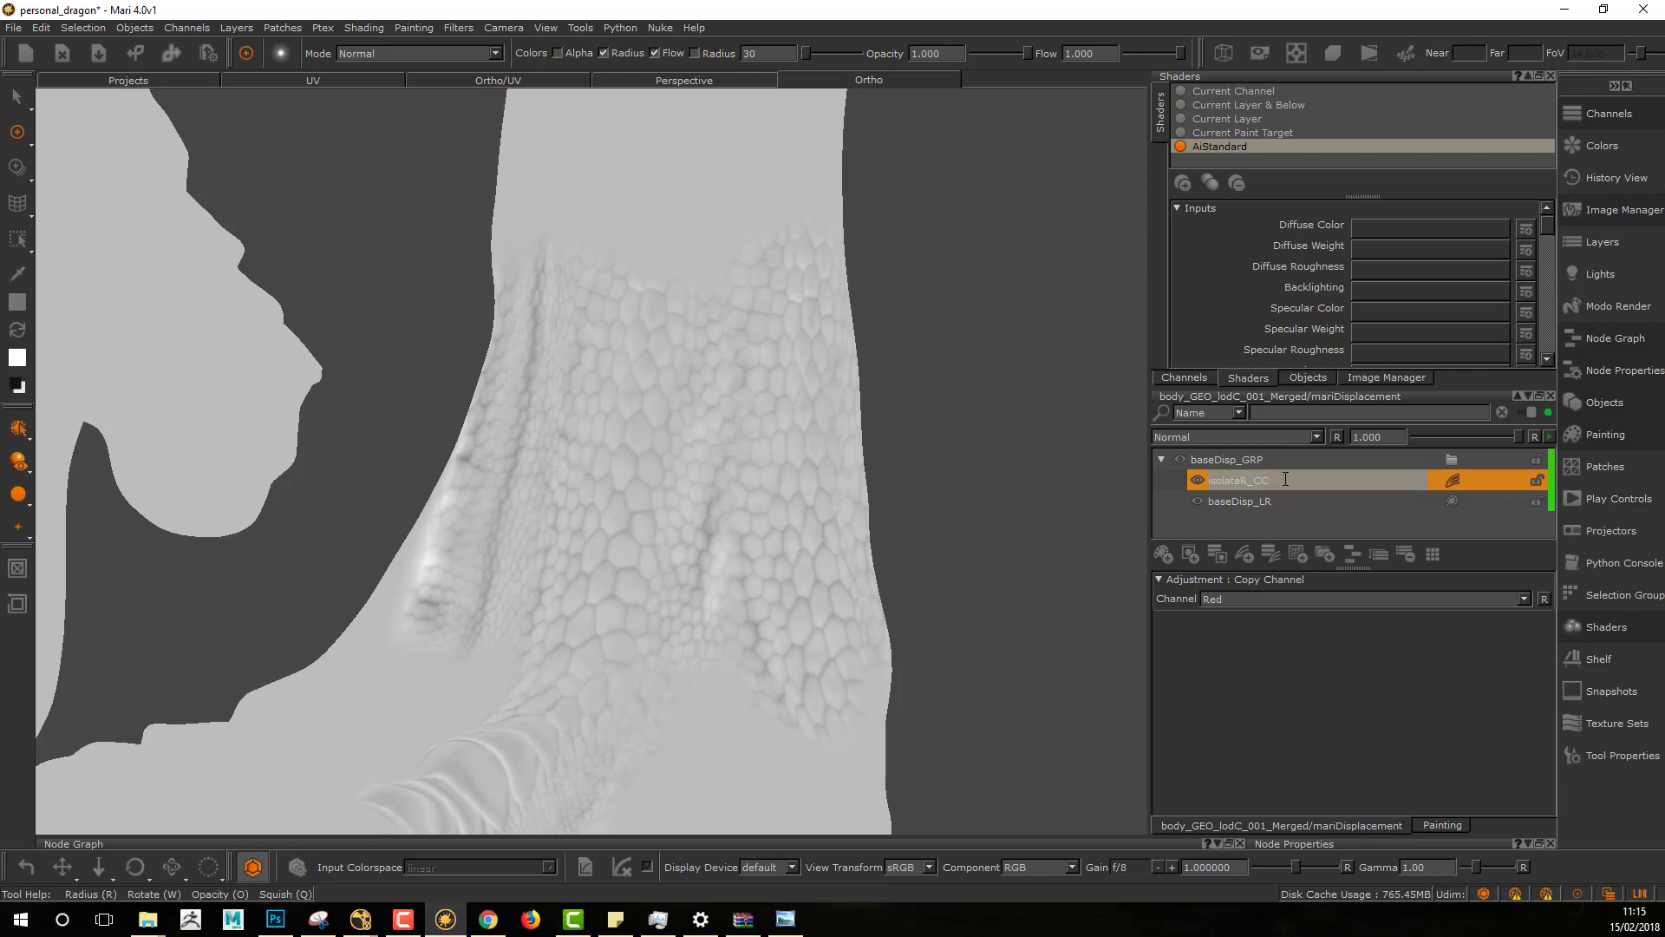
Step: Select the baseDisp_LR layer and examine the red-channel scales on the leg with the lit display
{"action": "left_click", "coordinate": [1284, 503]}
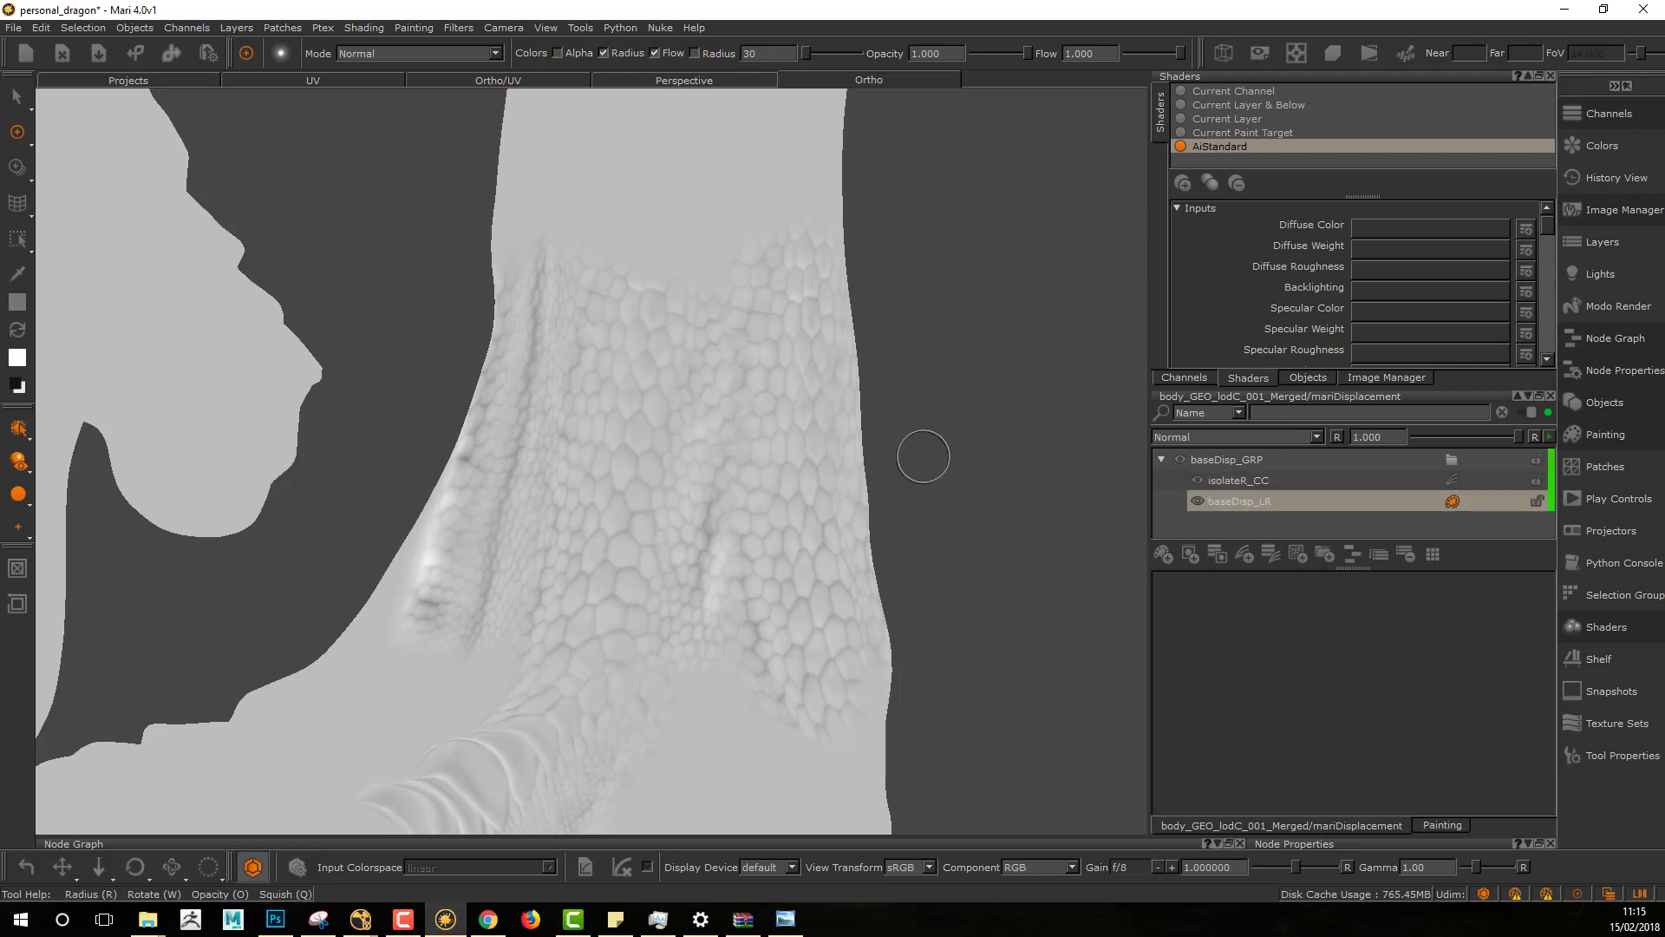
{"action": "middle_click_drag", "start_coordinate": [837, 528], "coordinate": [867, 514], "text": "alt"}
{"action": "right_click_drag", "start_coordinate": [867, 514], "coordinate": [952, 519], "text": "alt"}
{"action": "middle_click_drag", "start_coordinate": [952, 520], "coordinate": [921, 517], "text": "alt"}
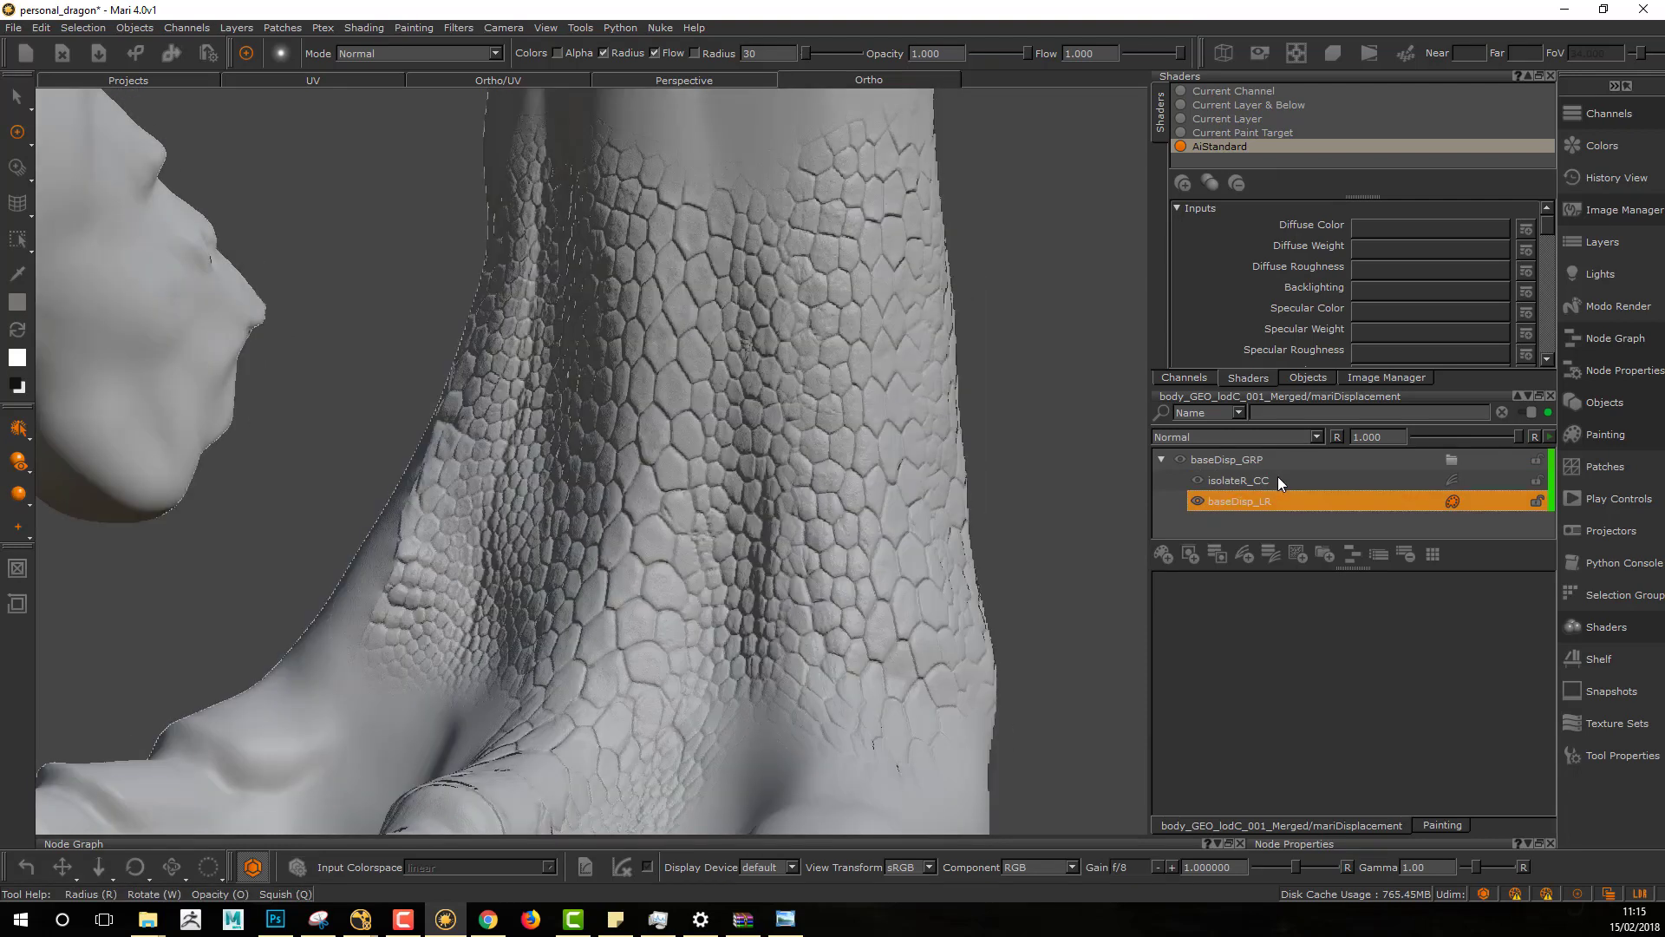
Step: Set isolateR_CC to the Green channel to compare the finer scale detail on the leg, and return it to Red
{"action": "left_click", "coordinate": [1277, 476]}
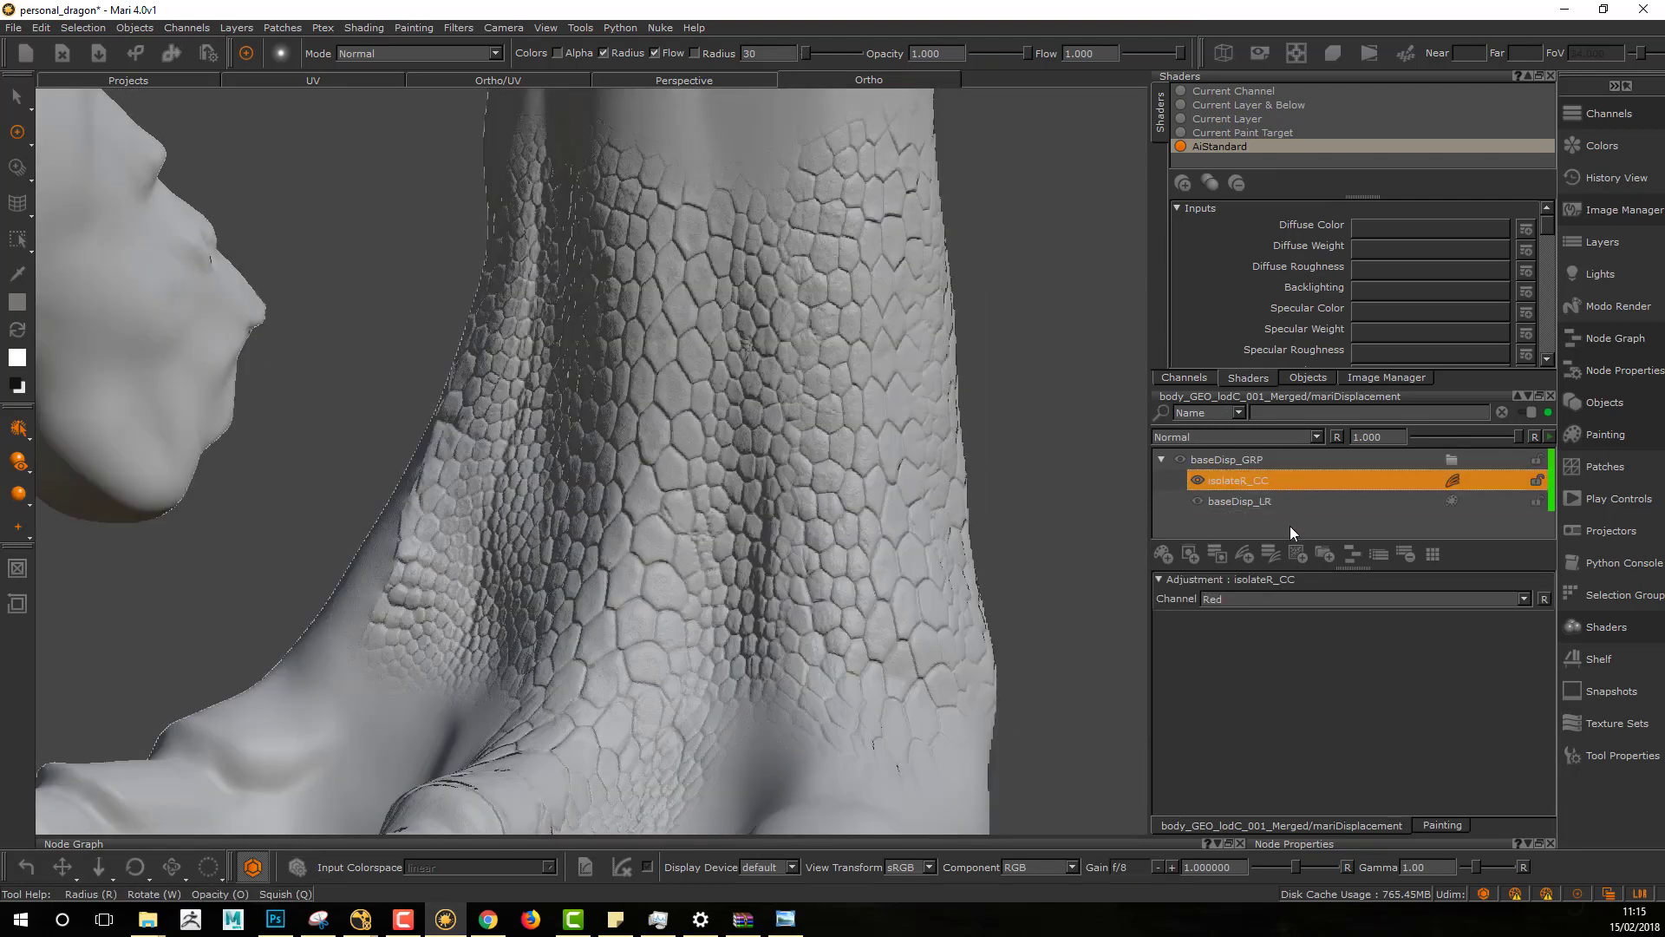
{"action": "left_click", "coordinate": [1283, 601]}
{"action": "left_click", "coordinate": [1267, 615]}
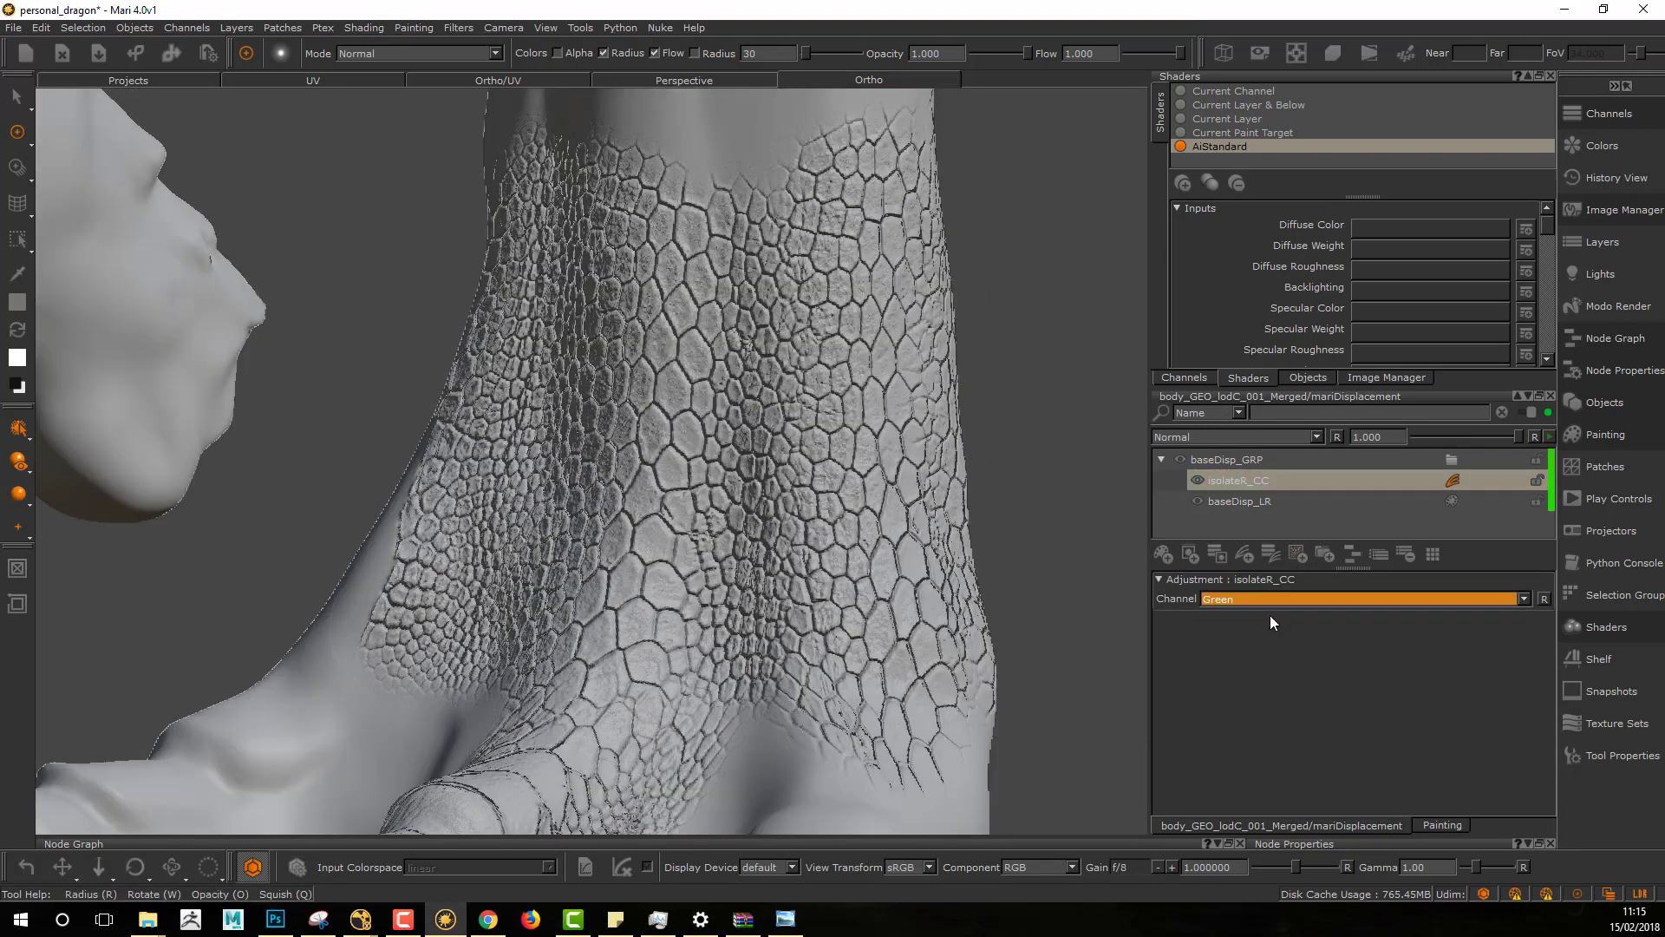
{"action": "middle_click_drag", "start_coordinate": [969, 574], "coordinate": [965, 488], "text": "alt"}
{"action": "left_click_drag", "start_coordinate": [986, 541], "coordinate": [927, 562], "text": "alt"}
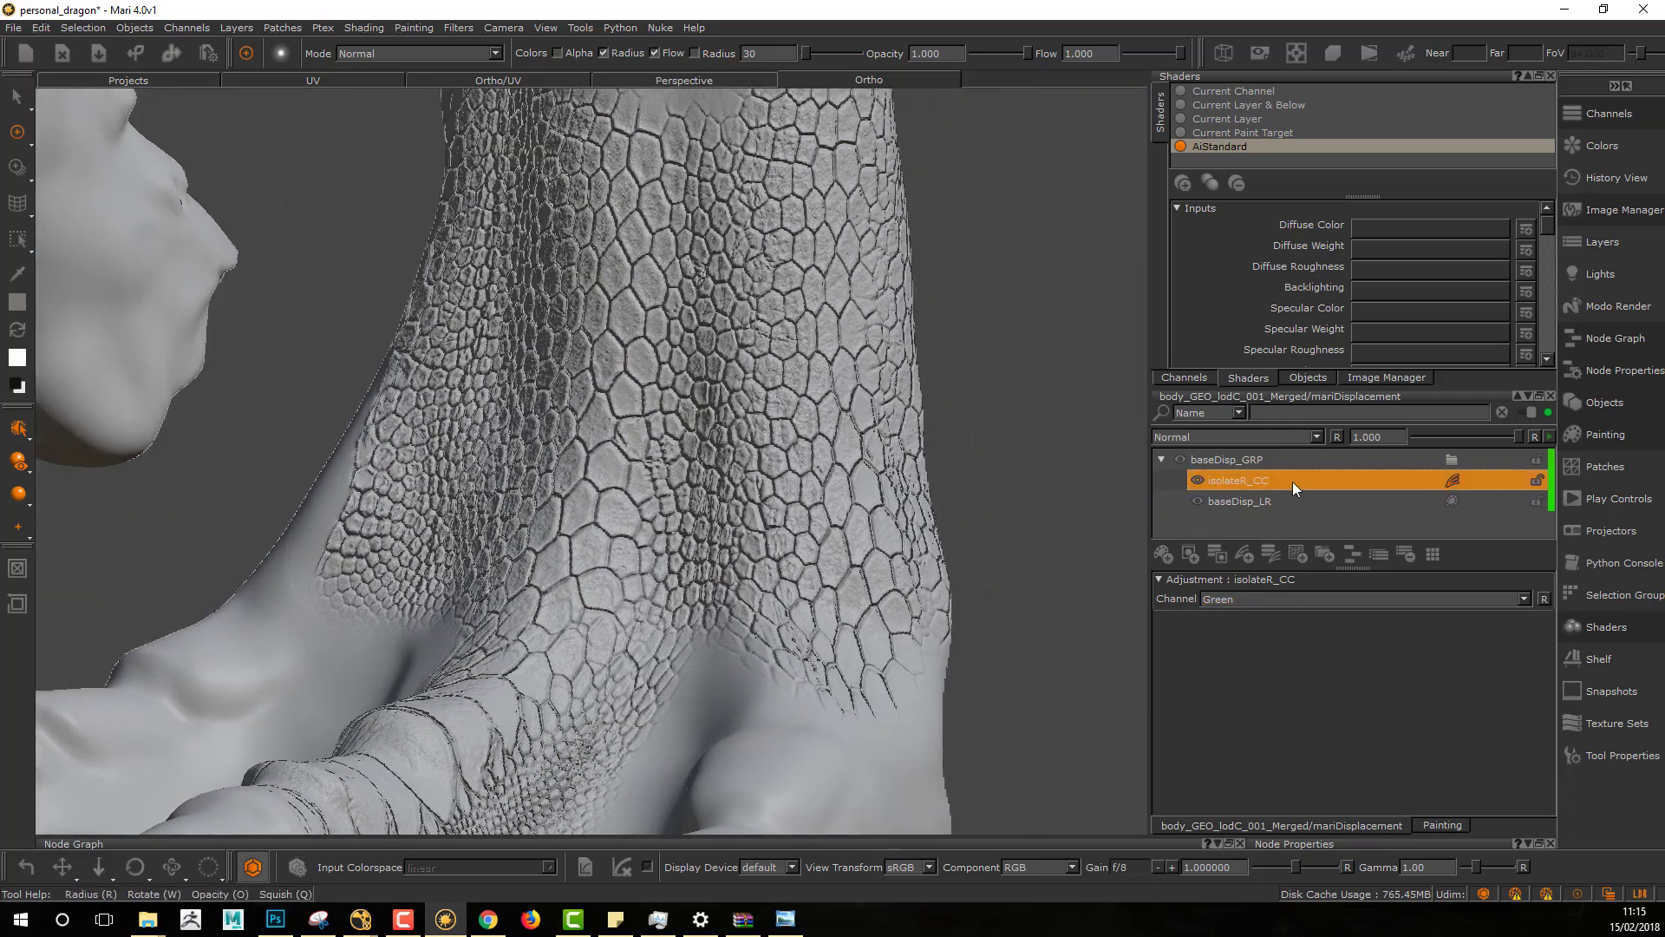
{"action": "middle_click_drag", "start_coordinate": [923, 457], "coordinate": [943, 531], "text": "alt"}
{"action": "left_click", "coordinate": [1266, 600]}
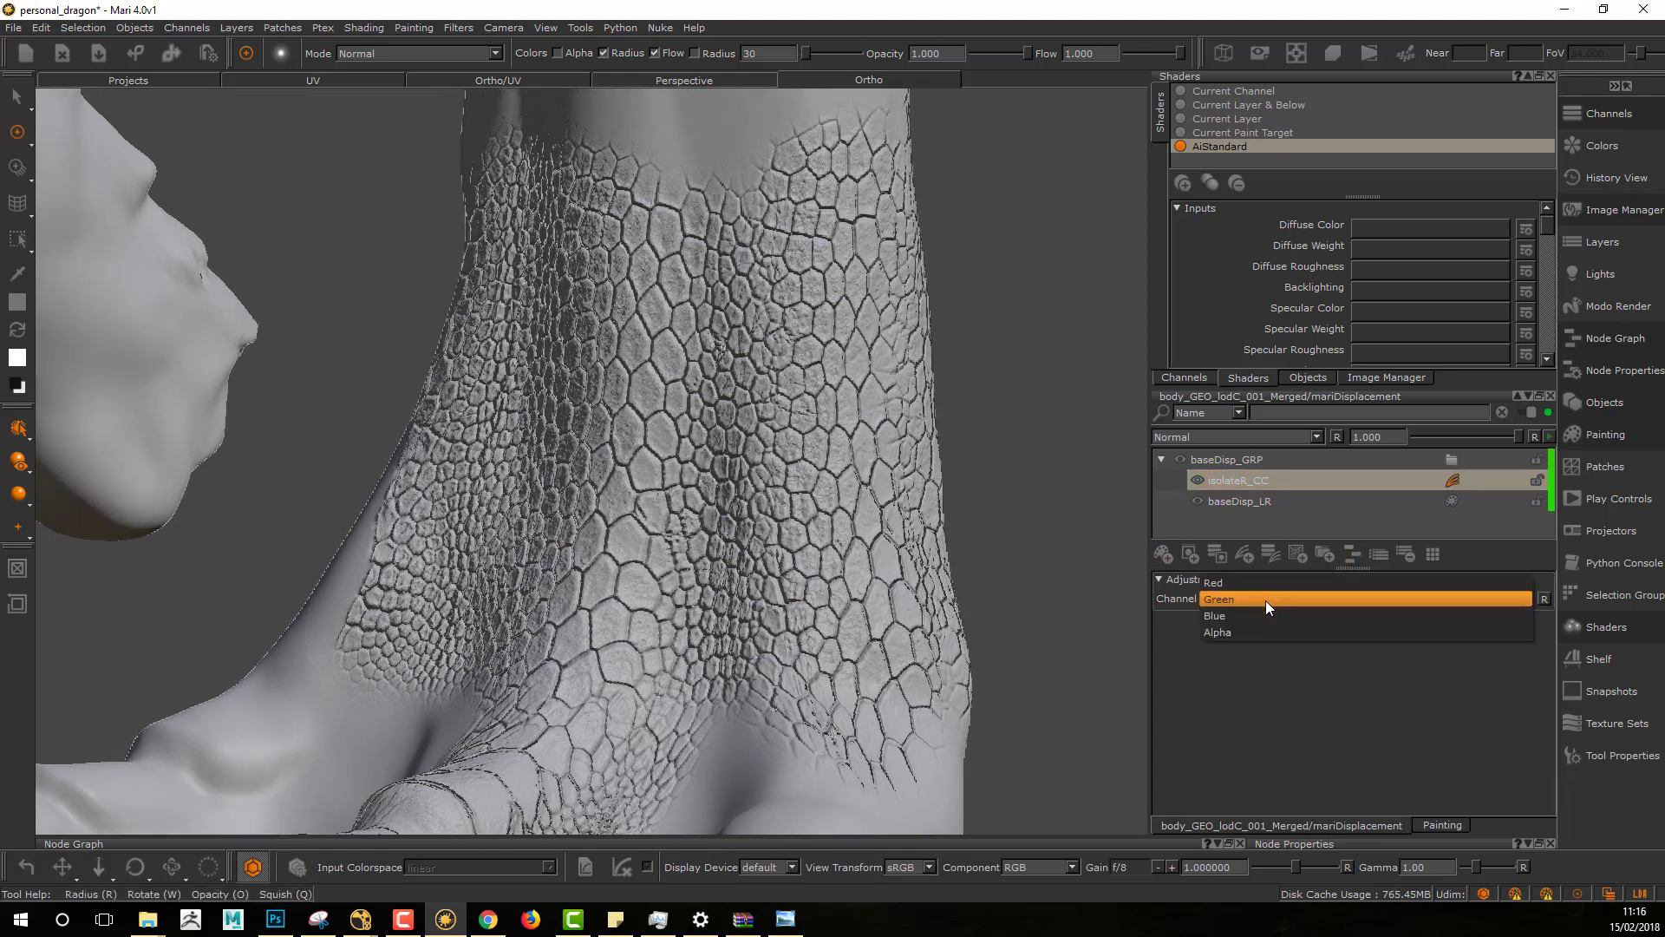
{"action": "left_click", "coordinate": [1257, 581]}
{"action": "middle_click_drag", "start_coordinate": [952, 521], "coordinate": [966, 606], "text": "alt"}
{"action": "right_click_drag", "start_coordinate": [966, 606], "coordinate": [926, 453], "text": "alt"}
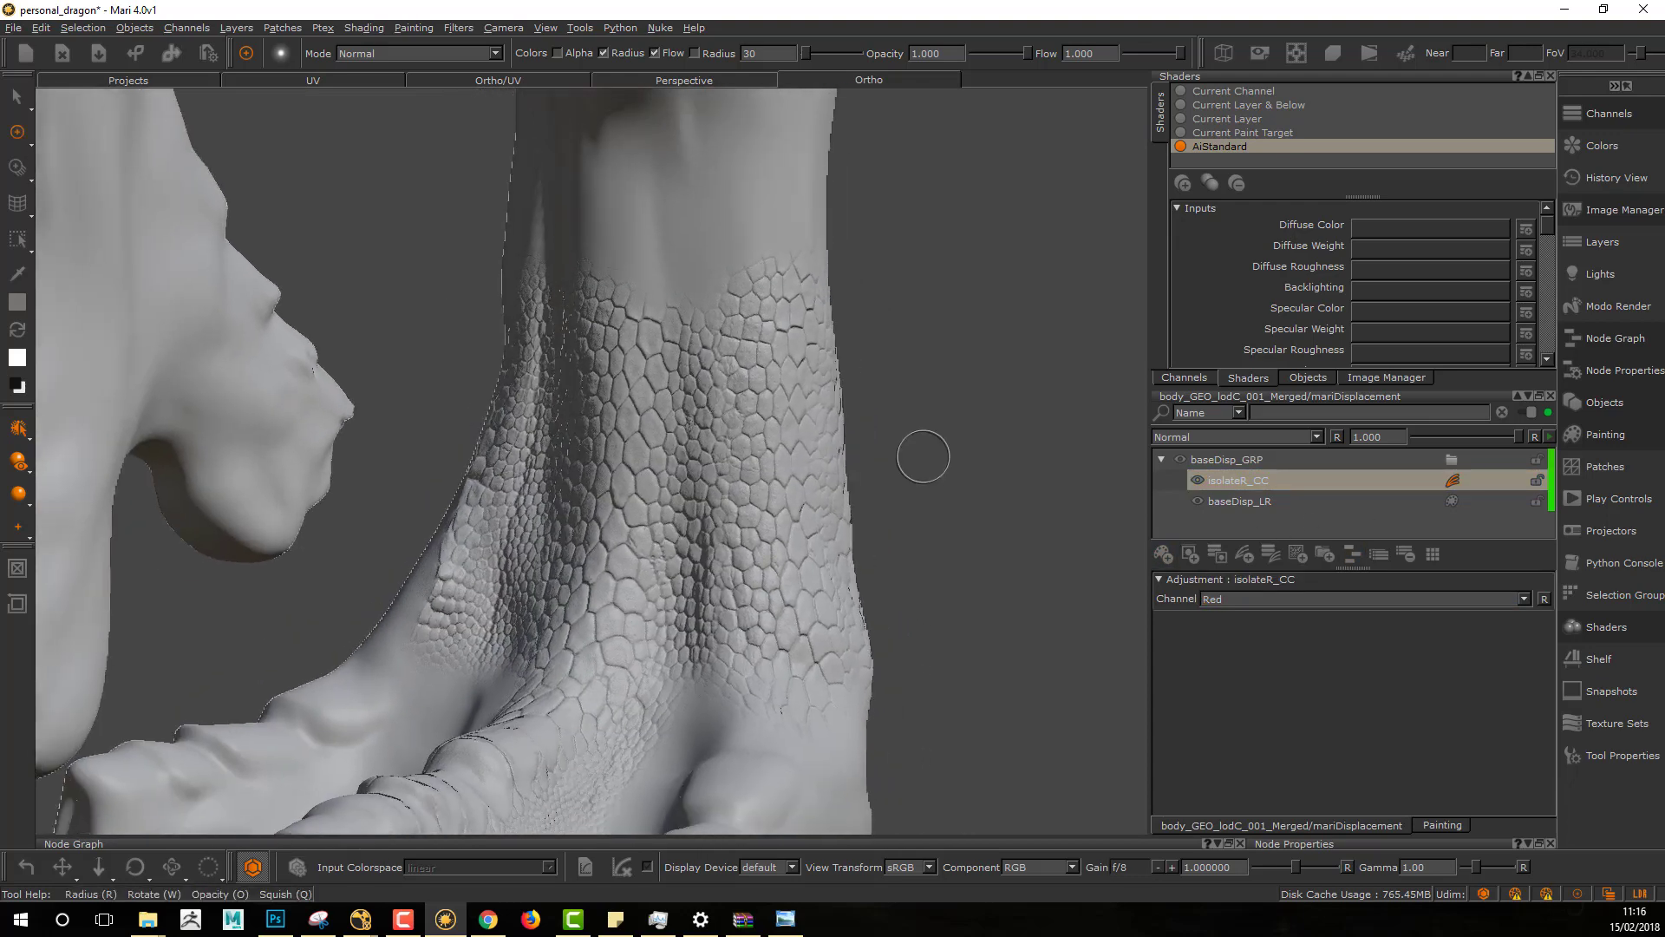
{"action": "middle_click_drag", "start_coordinate": [925, 454], "coordinate": [892, 454], "text": "alt"}
Step: Share the baseDisp_LR layer to a position above the baseDisp_GRP group and select the shared copy
{"action": "left_click", "coordinate": [1260, 504]}
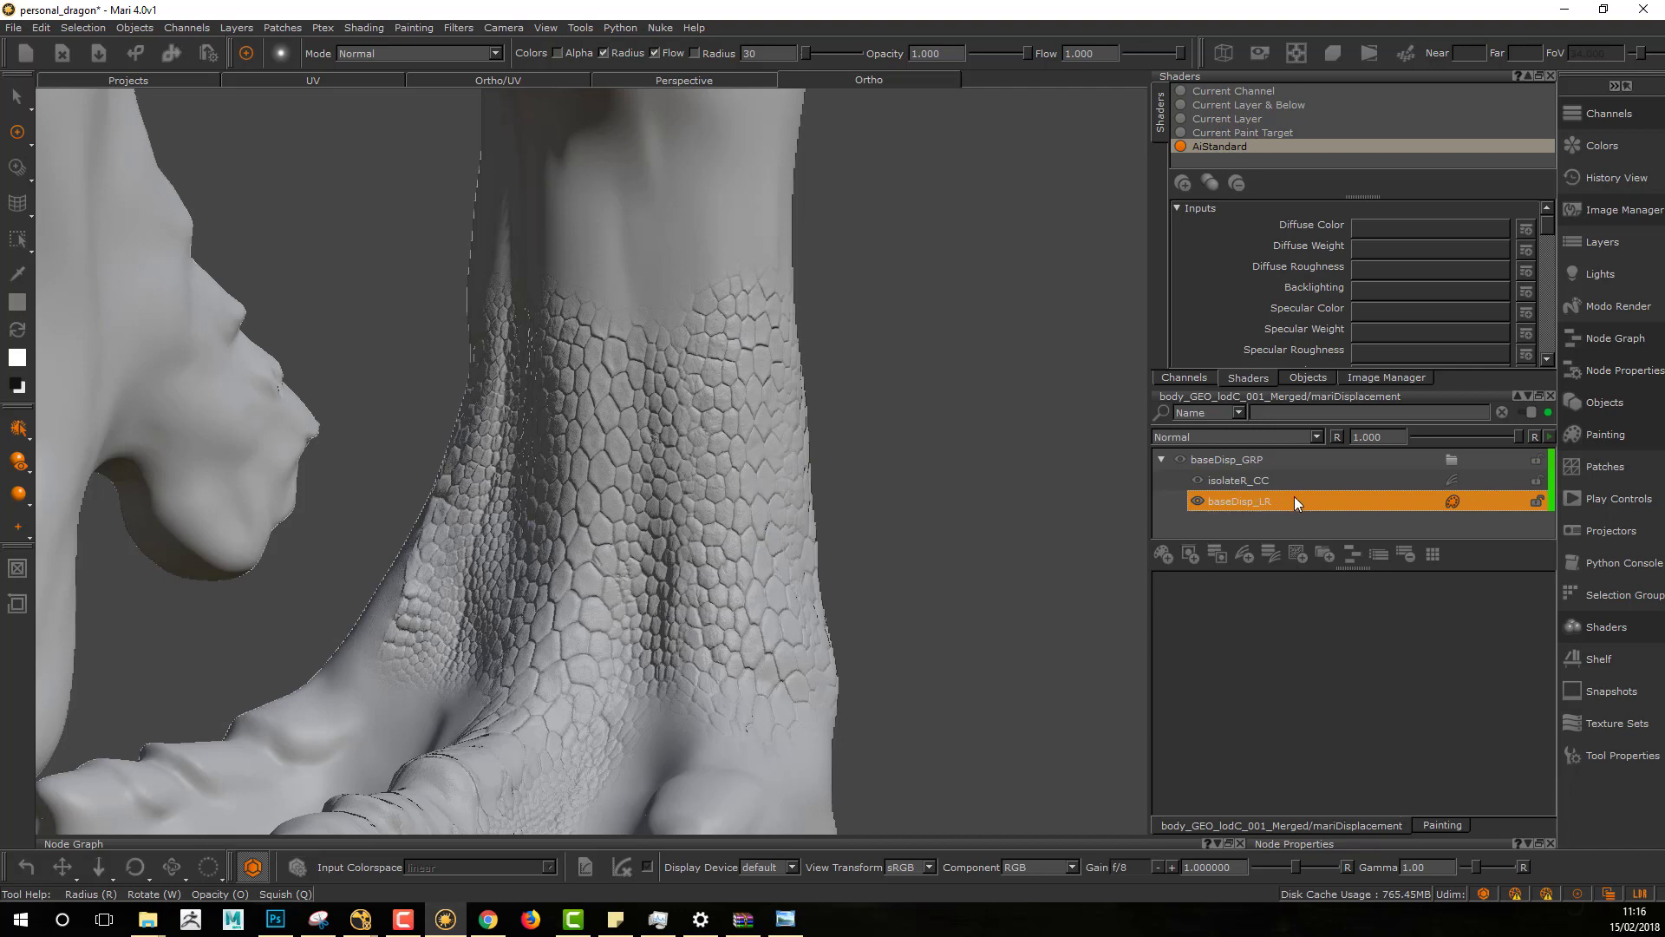
{"action": "left_click_drag", "start_coordinate": [1298, 503], "coordinate": [1287, 449]}
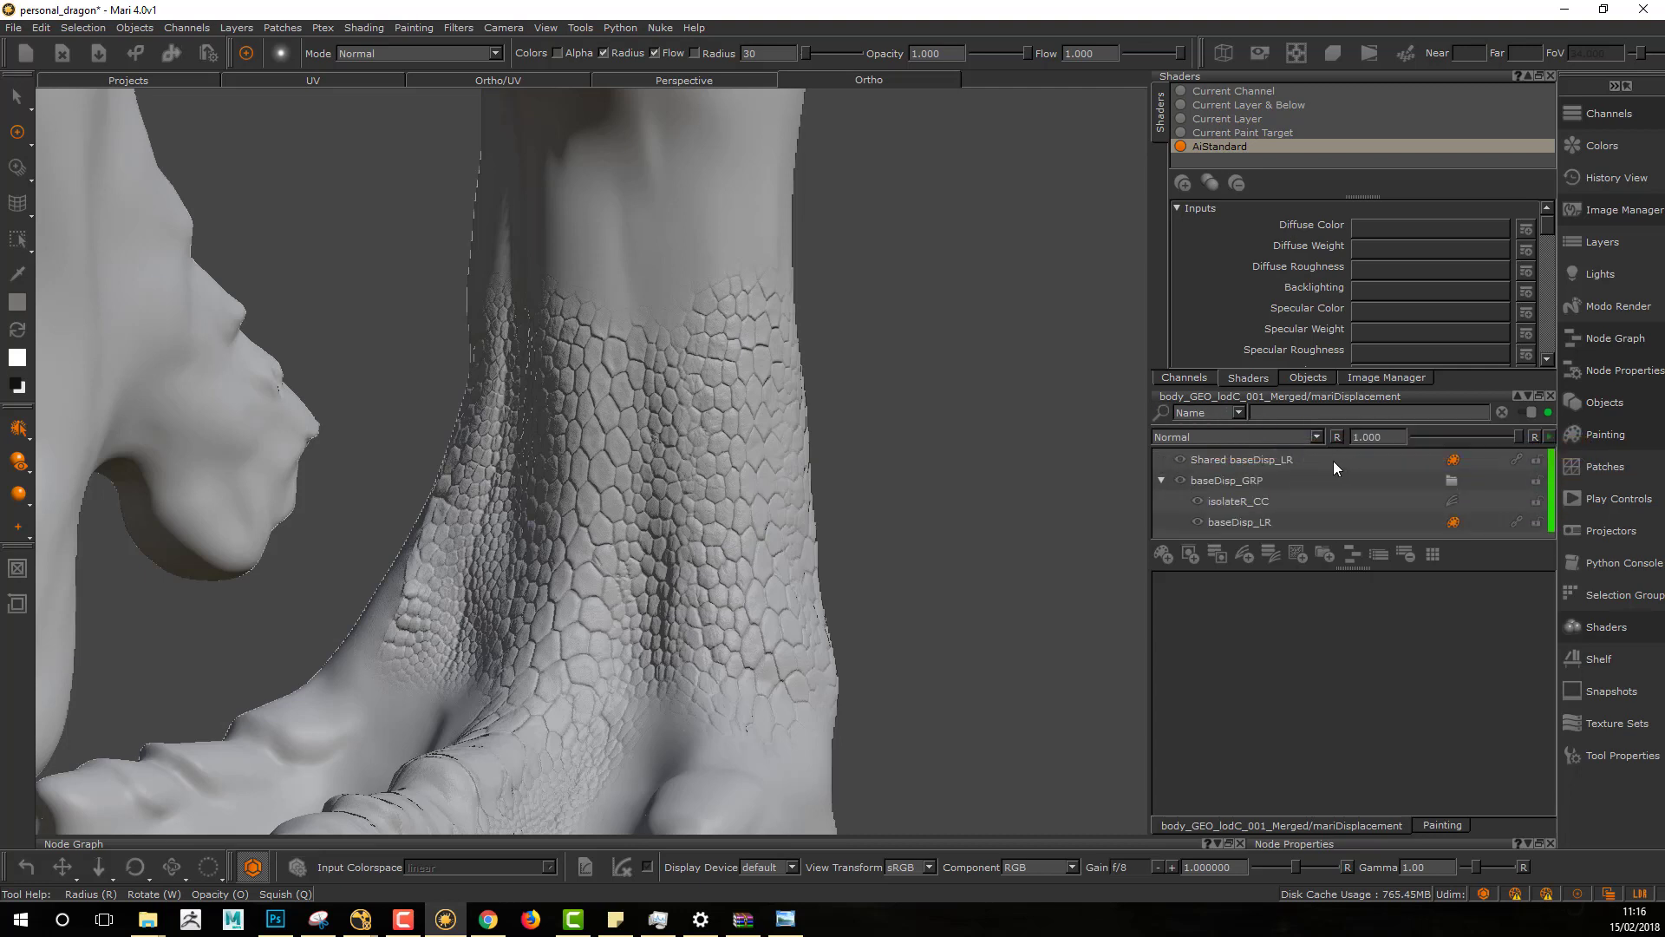
{"action": "left_click", "coordinate": [1284, 522]}
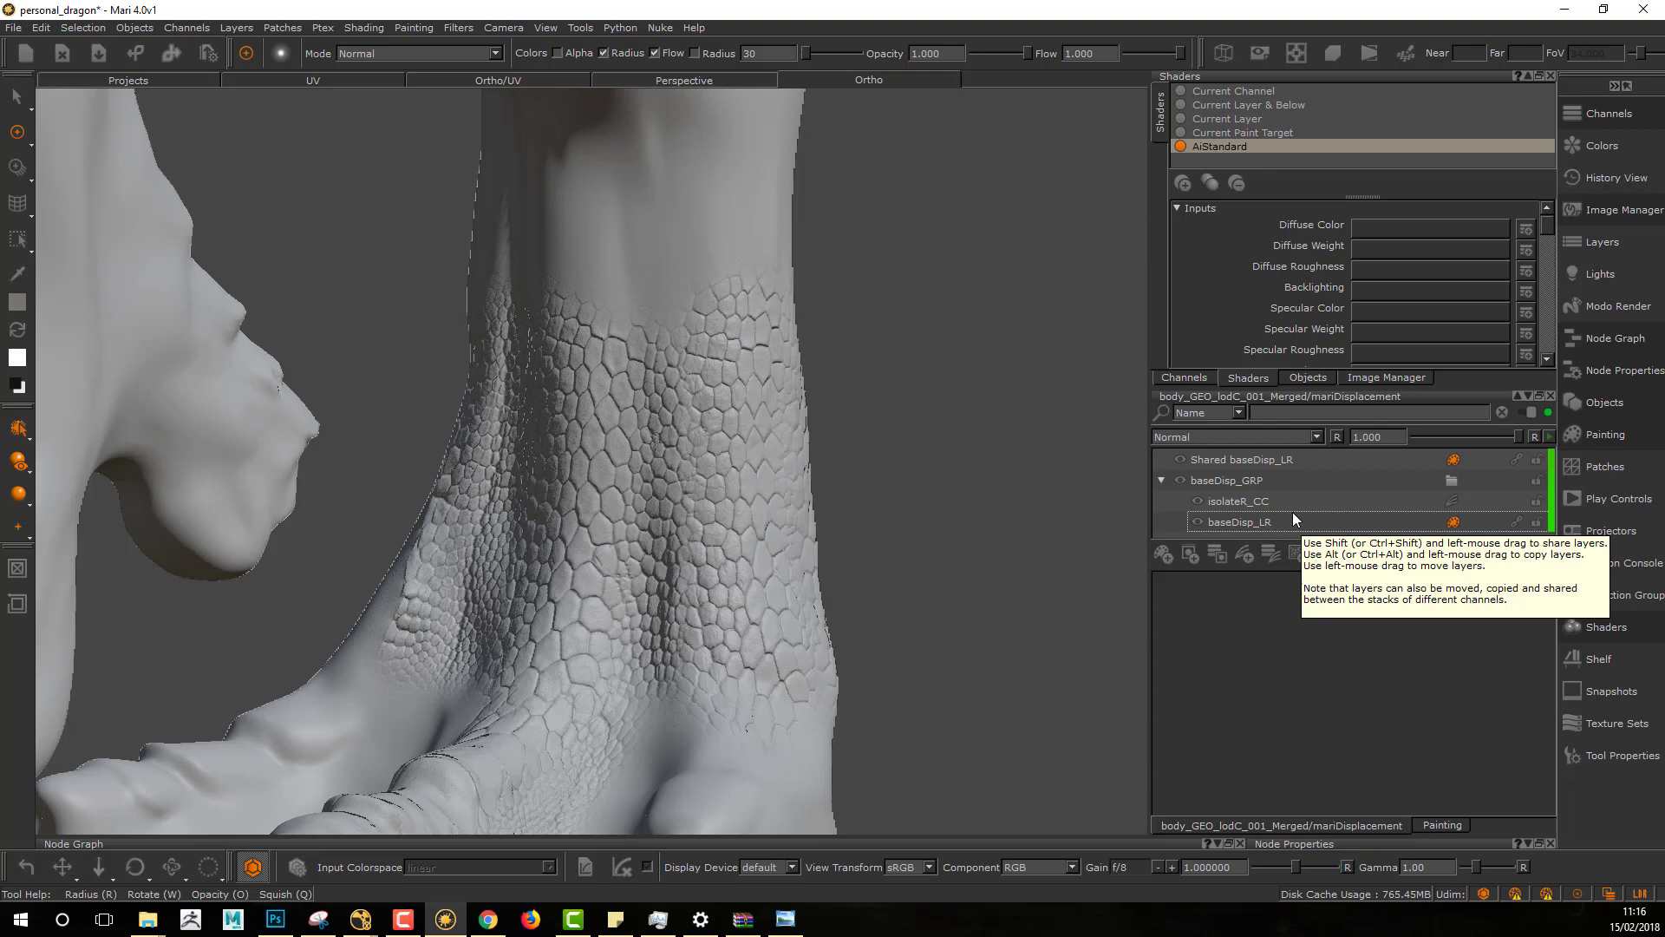
{"action": "left_click", "coordinate": [1324, 459]}
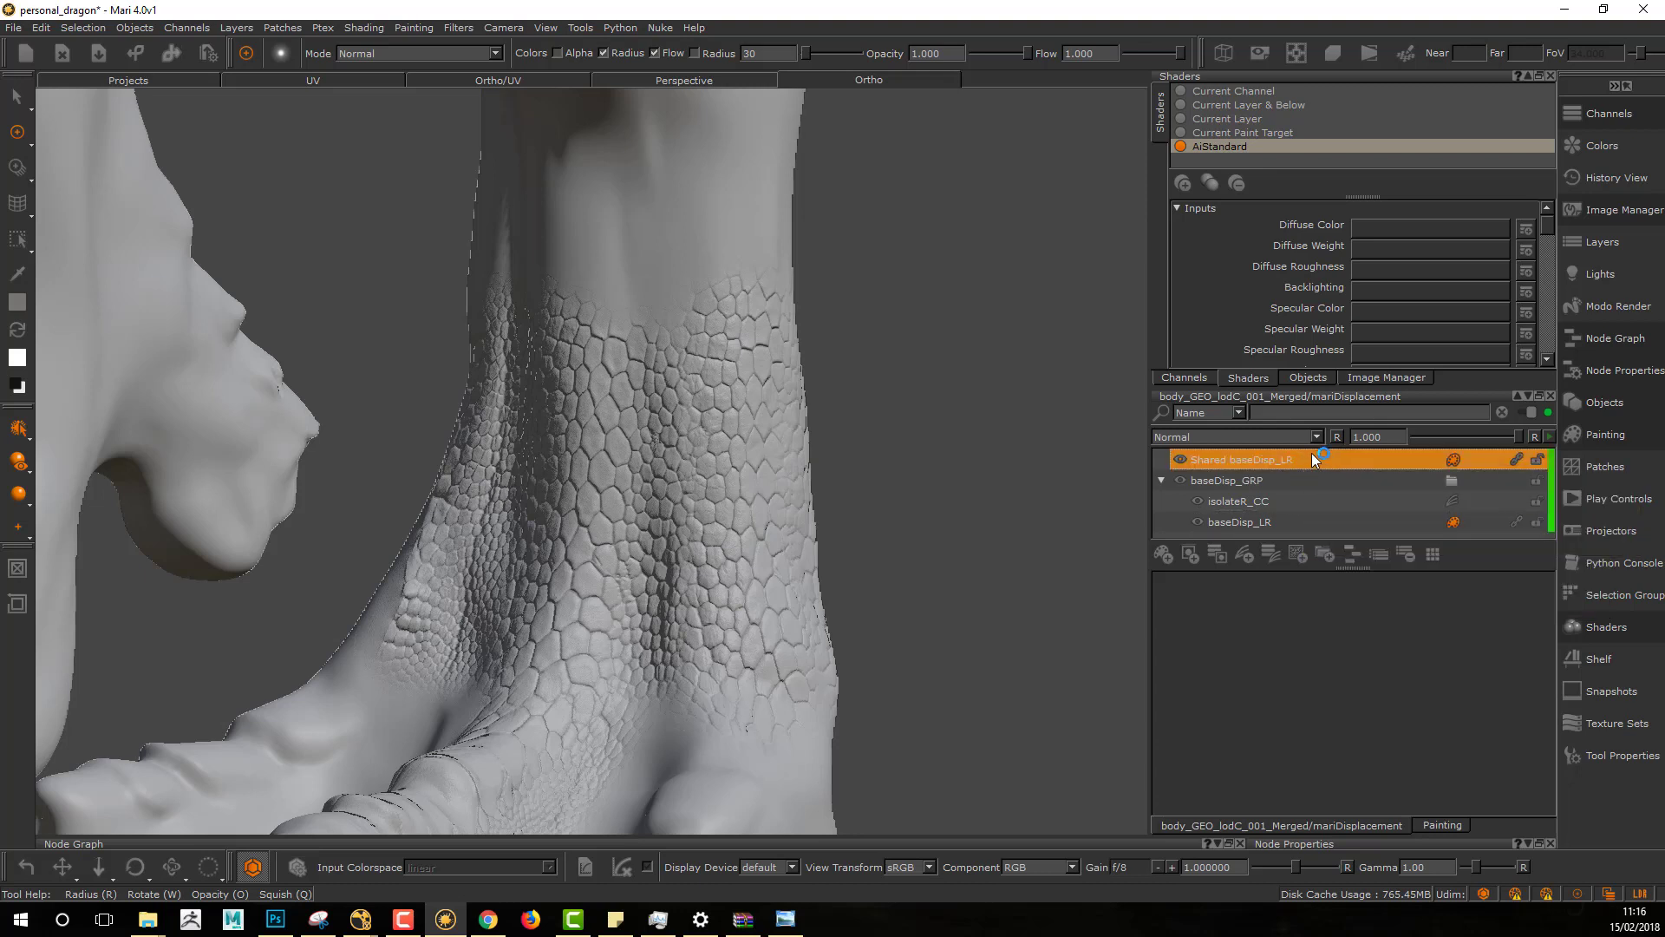
Step: Group the shared baseDisp_LR layer and rename the new group as baseBump_GRP
{"action": "left_click", "coordinate": [1324, 553]}
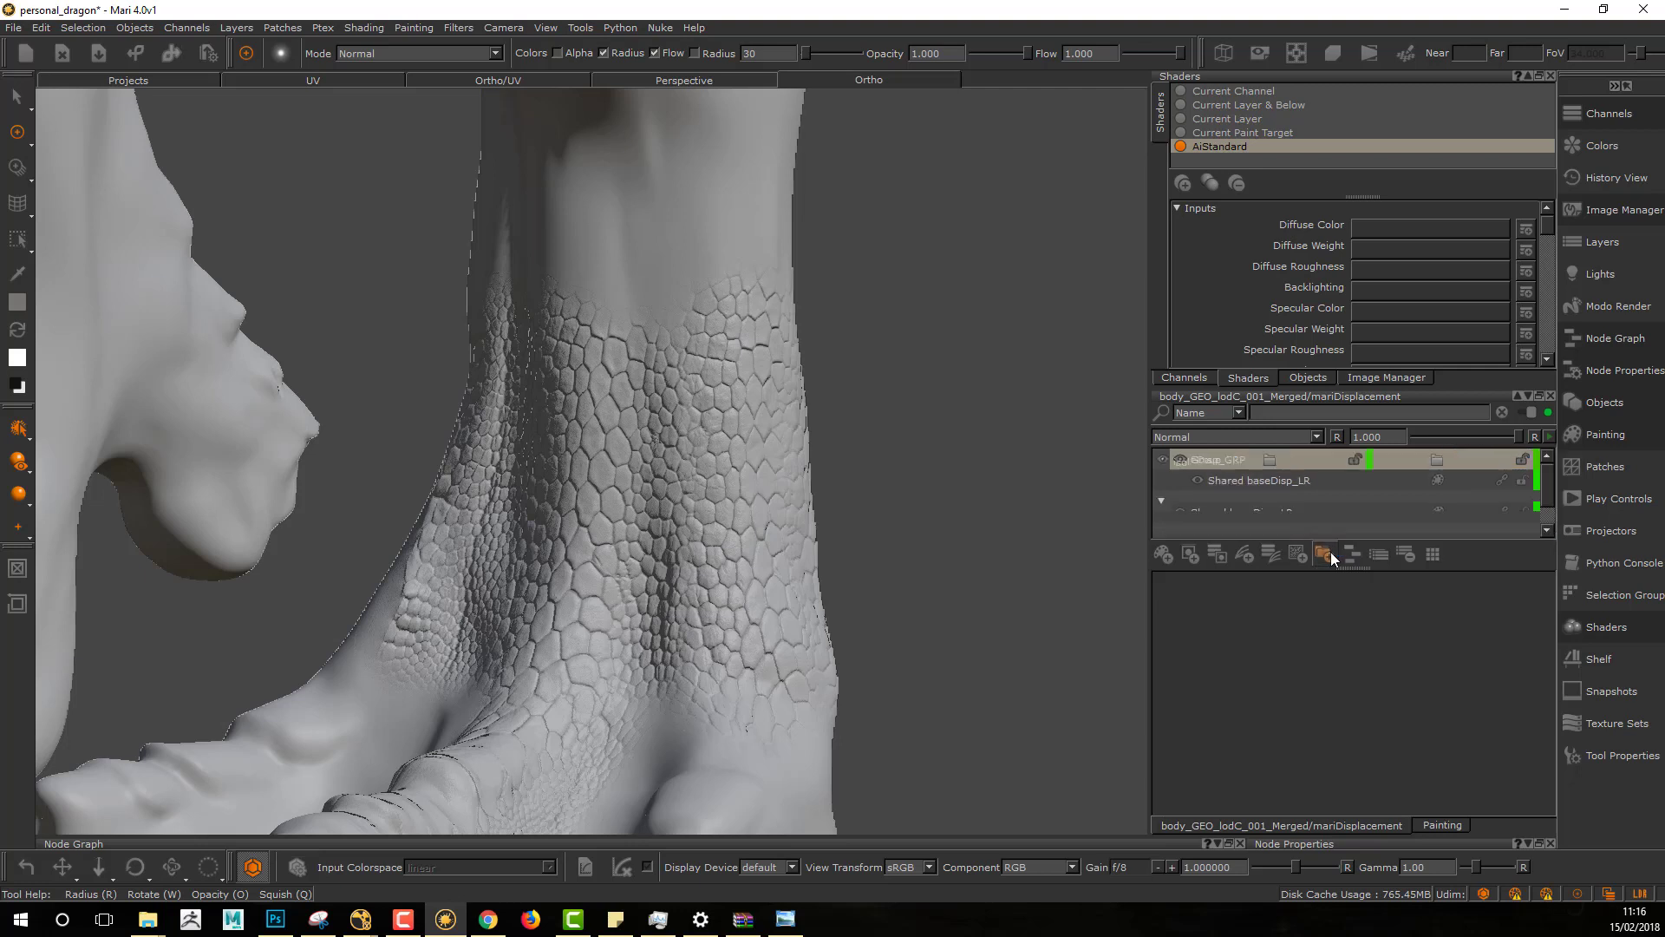
{"action": "double_click", "coordinate": [1245, 466]}
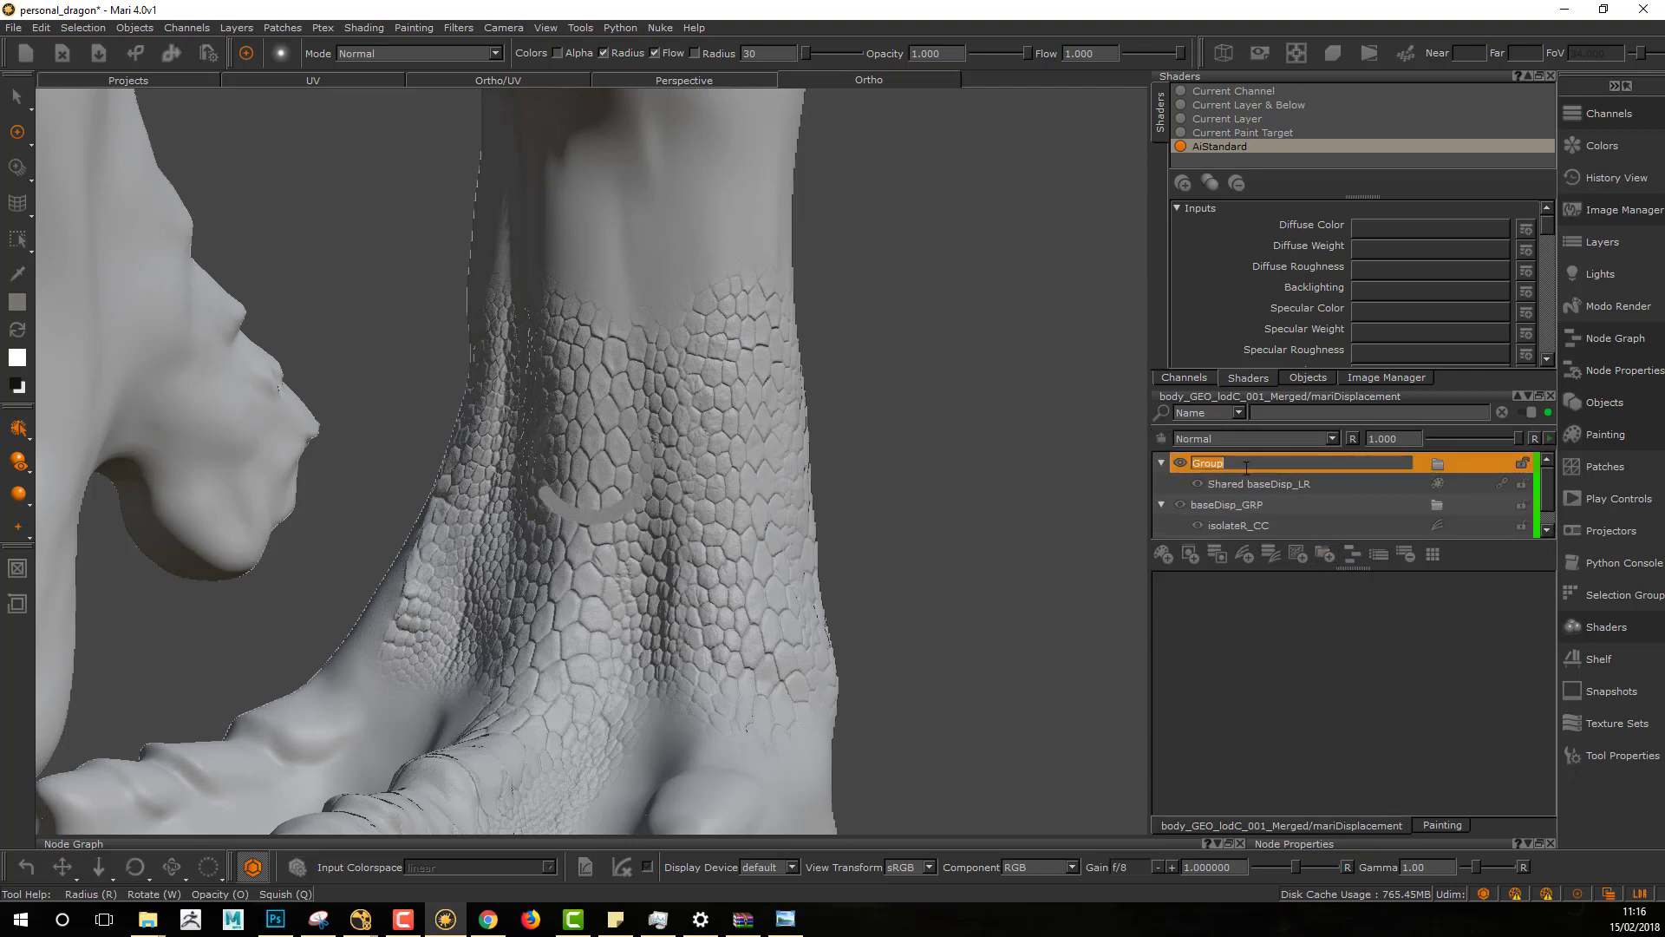
{"action": "type", "text": "baseBump_"}
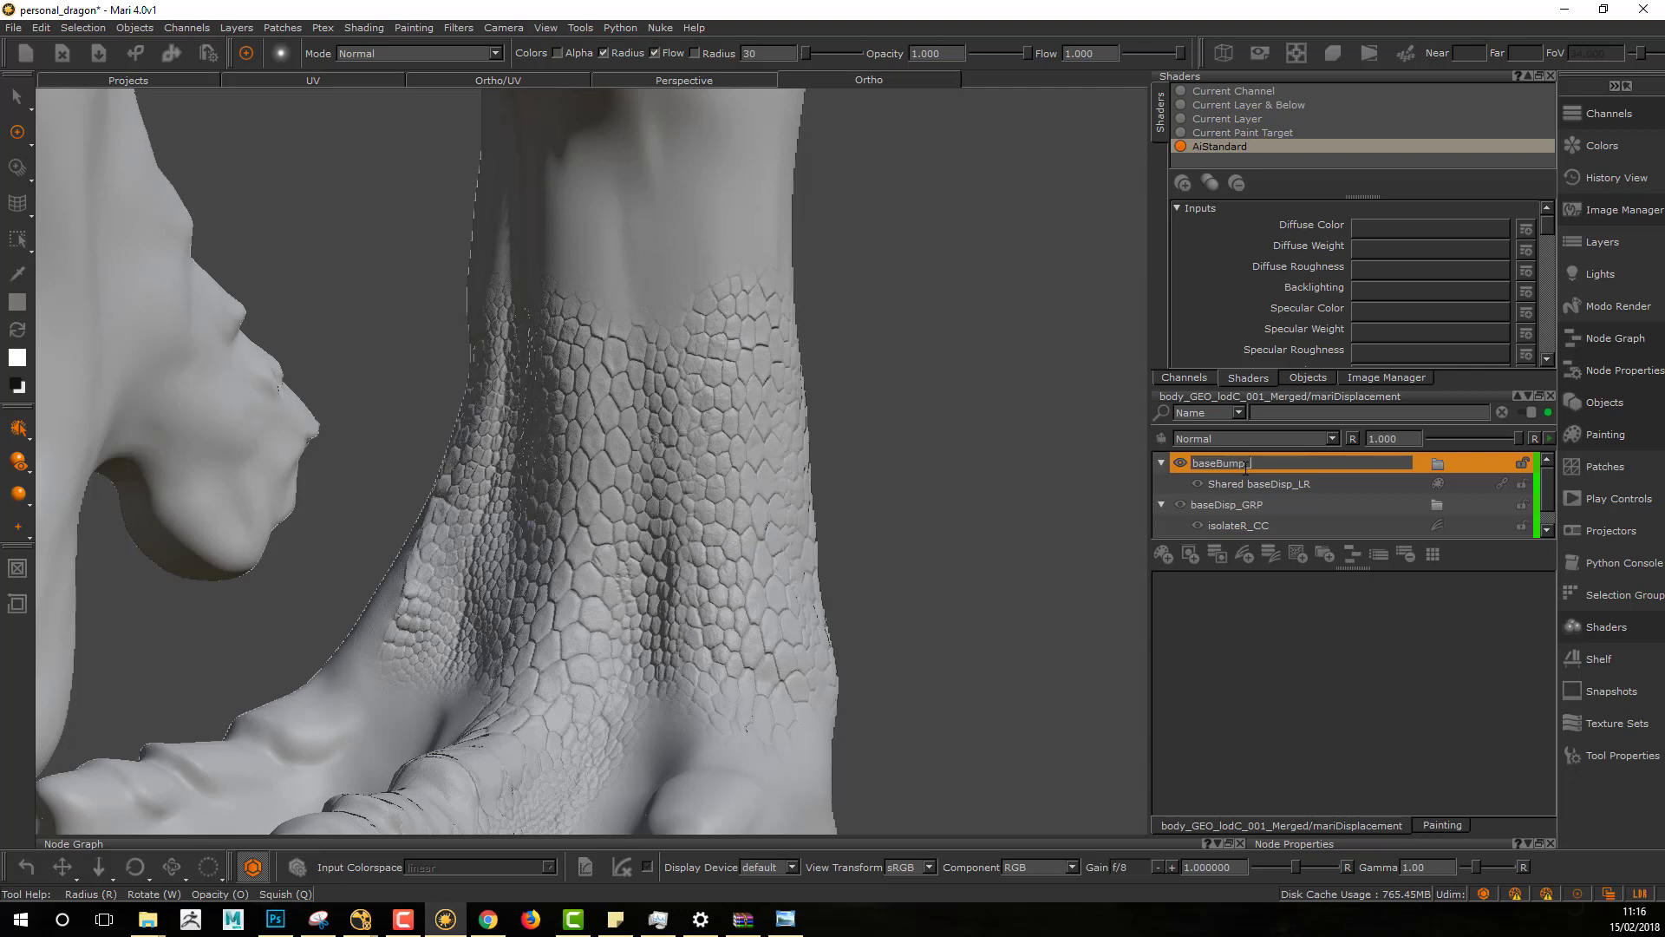
{"action": "type", "text": "GRP"}
{"action": "key", "text": "Return"}
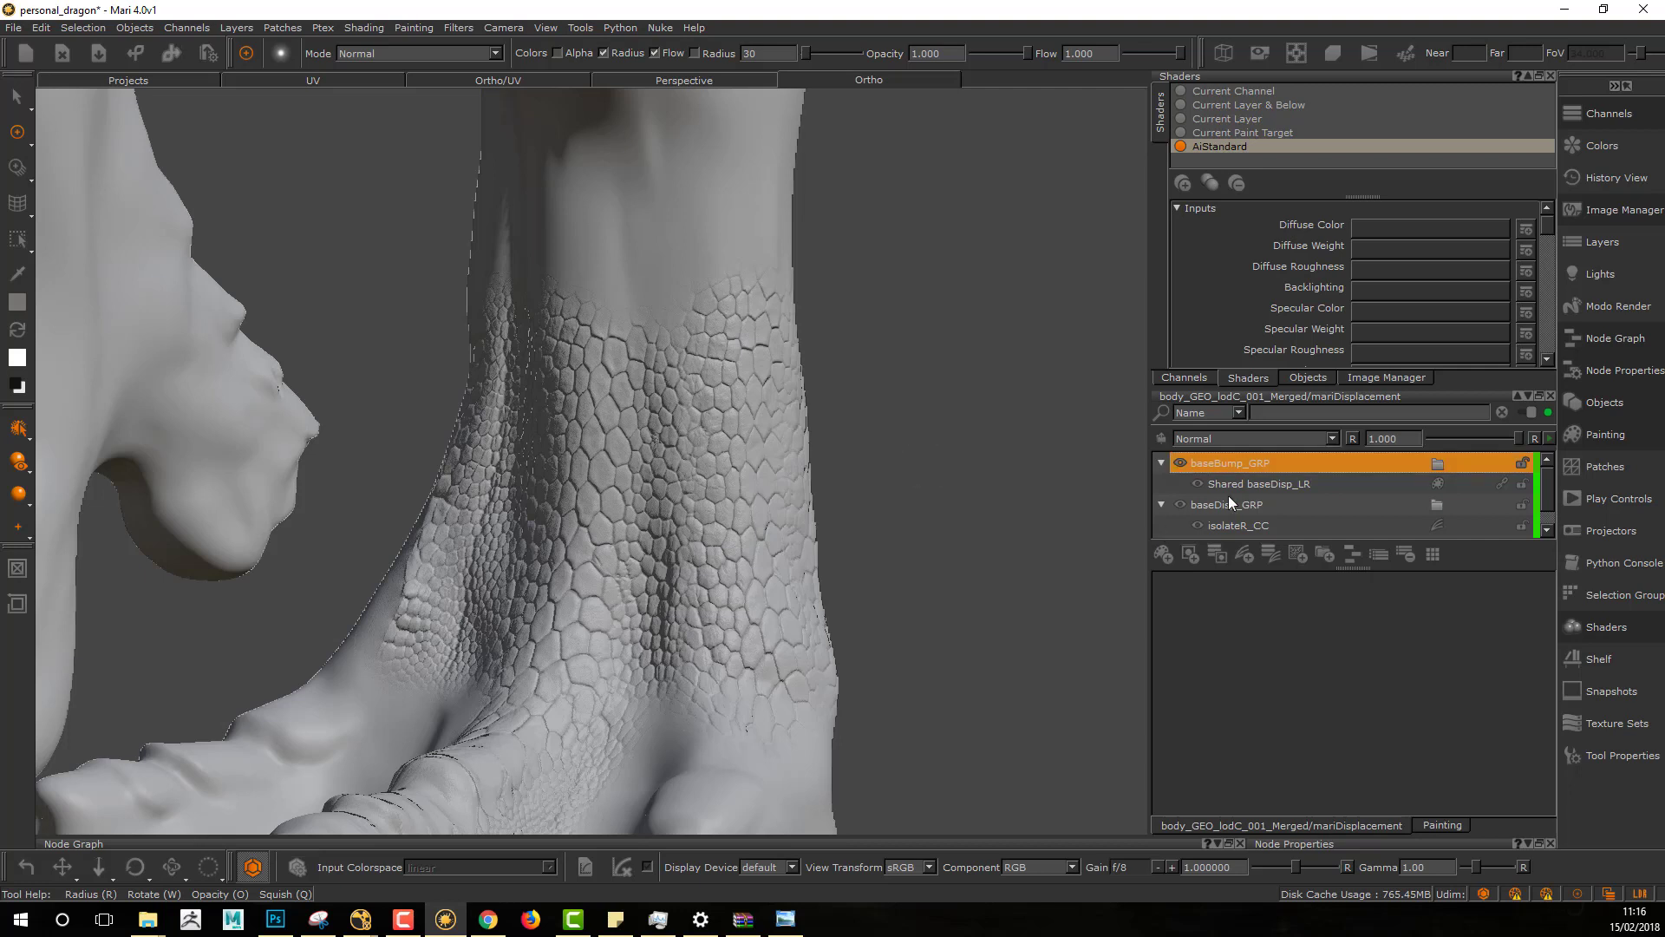
Step: Add a Copy Channel adjustment above the shared layer in baseBump_GRP and set its channel to Green
{"action": "left_click", "coordinate": [1268, 481]}
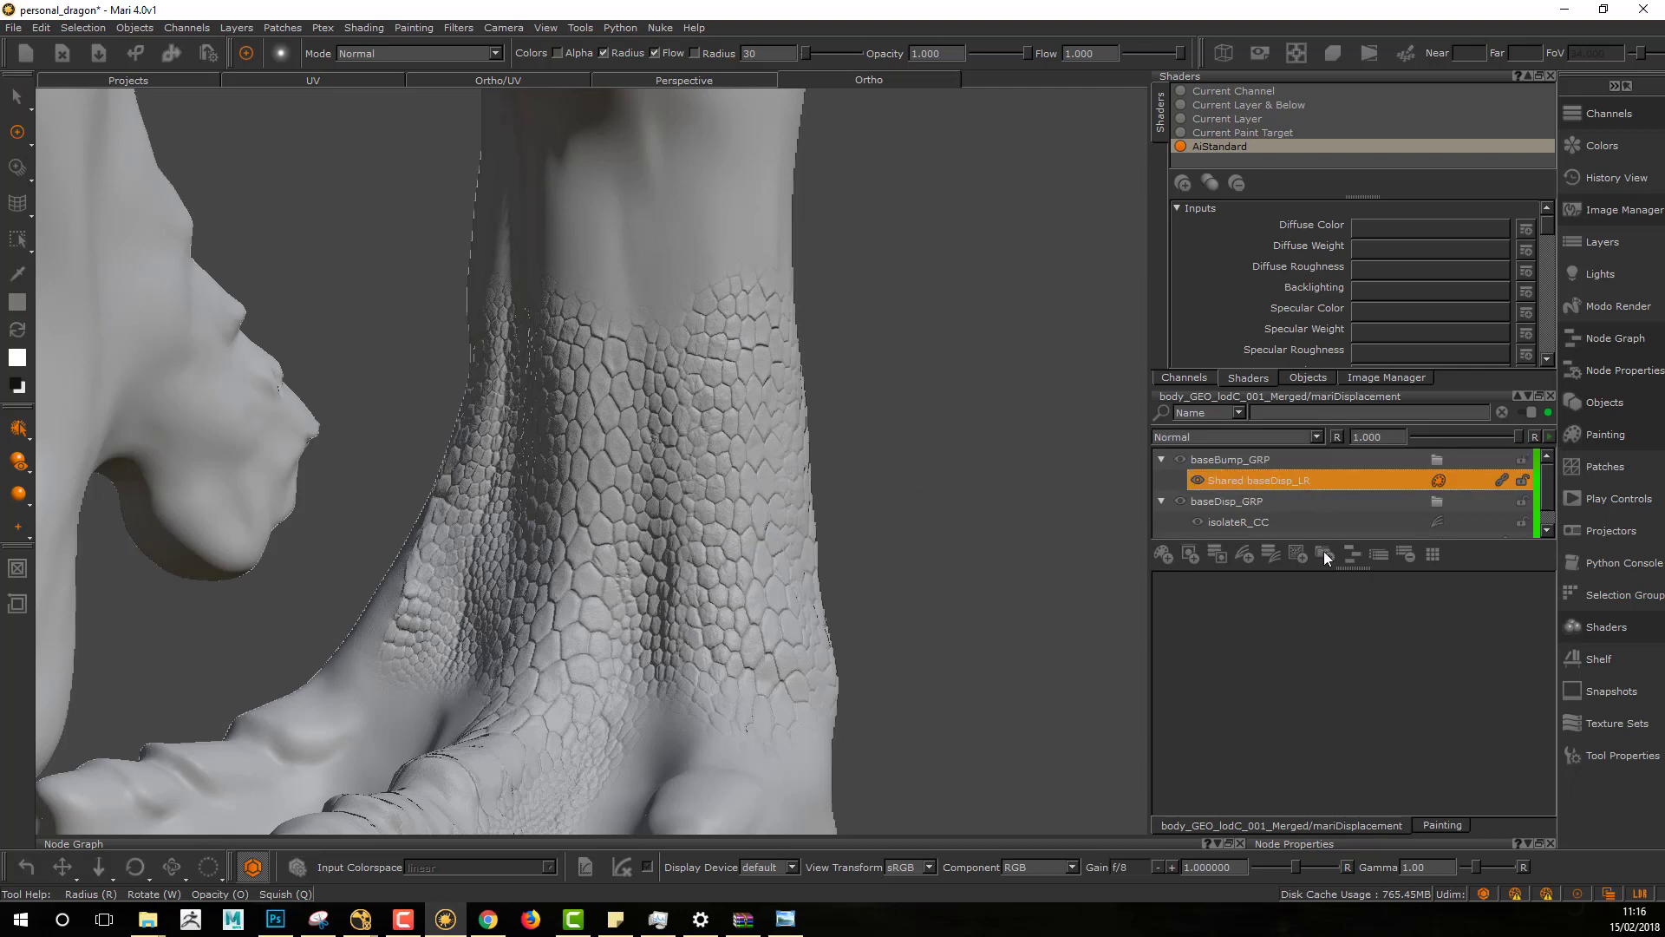
{"action": "left_click", "coordinate": [1252, 558]}
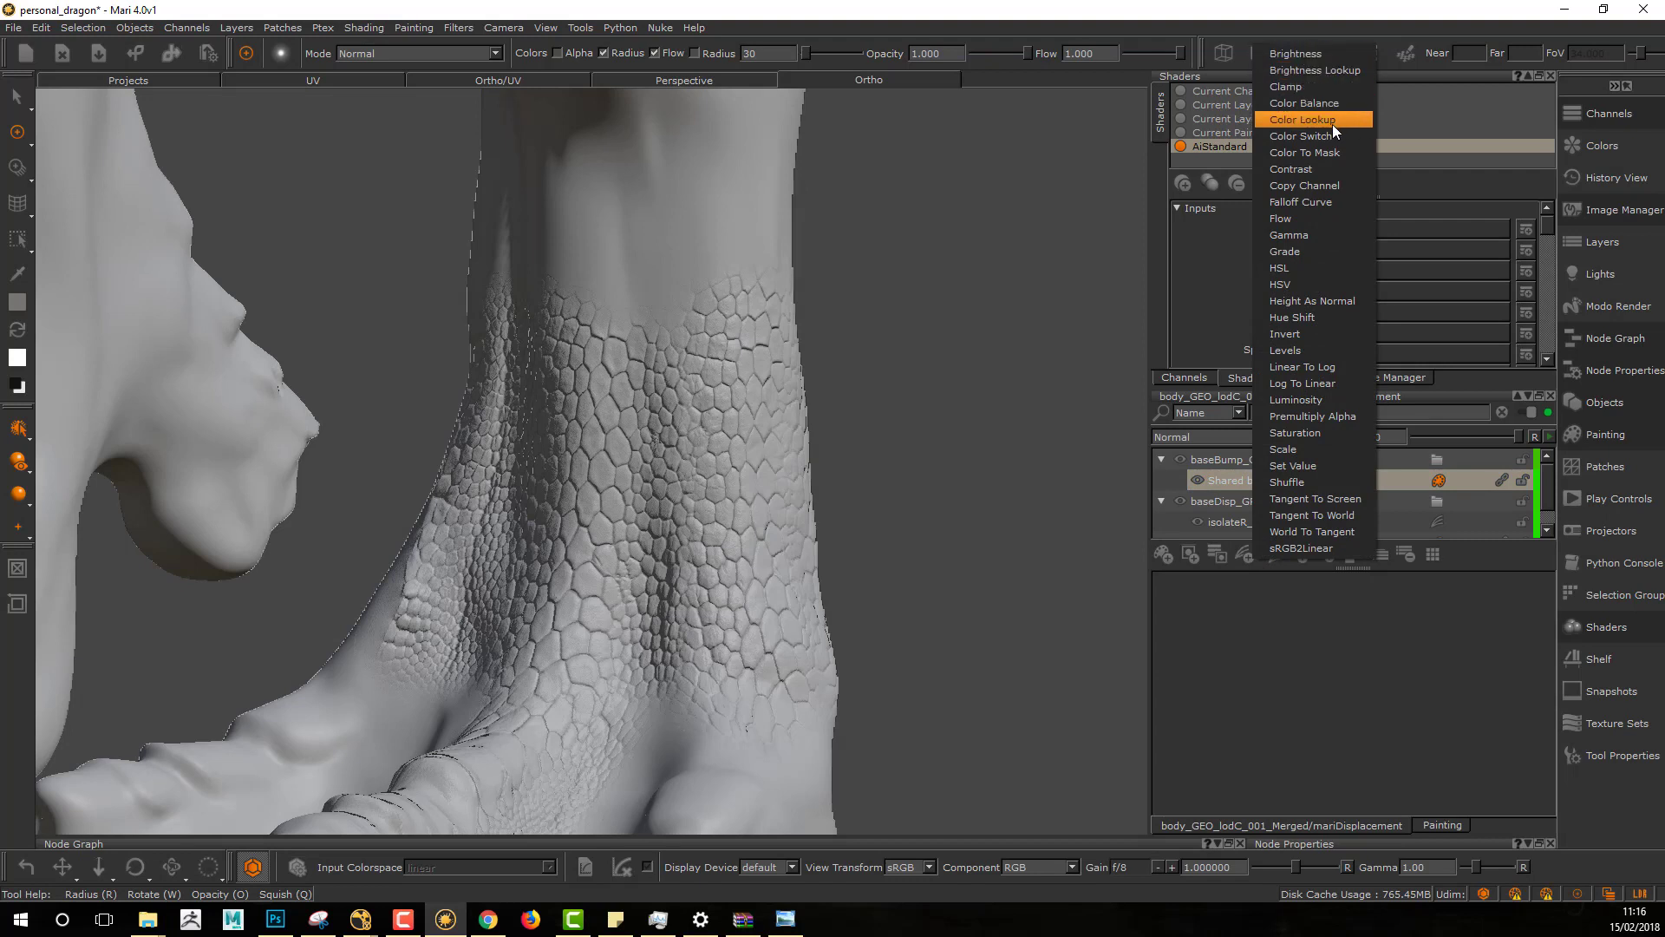
{"action": "left_click", "coordinate": [1324, 187]}
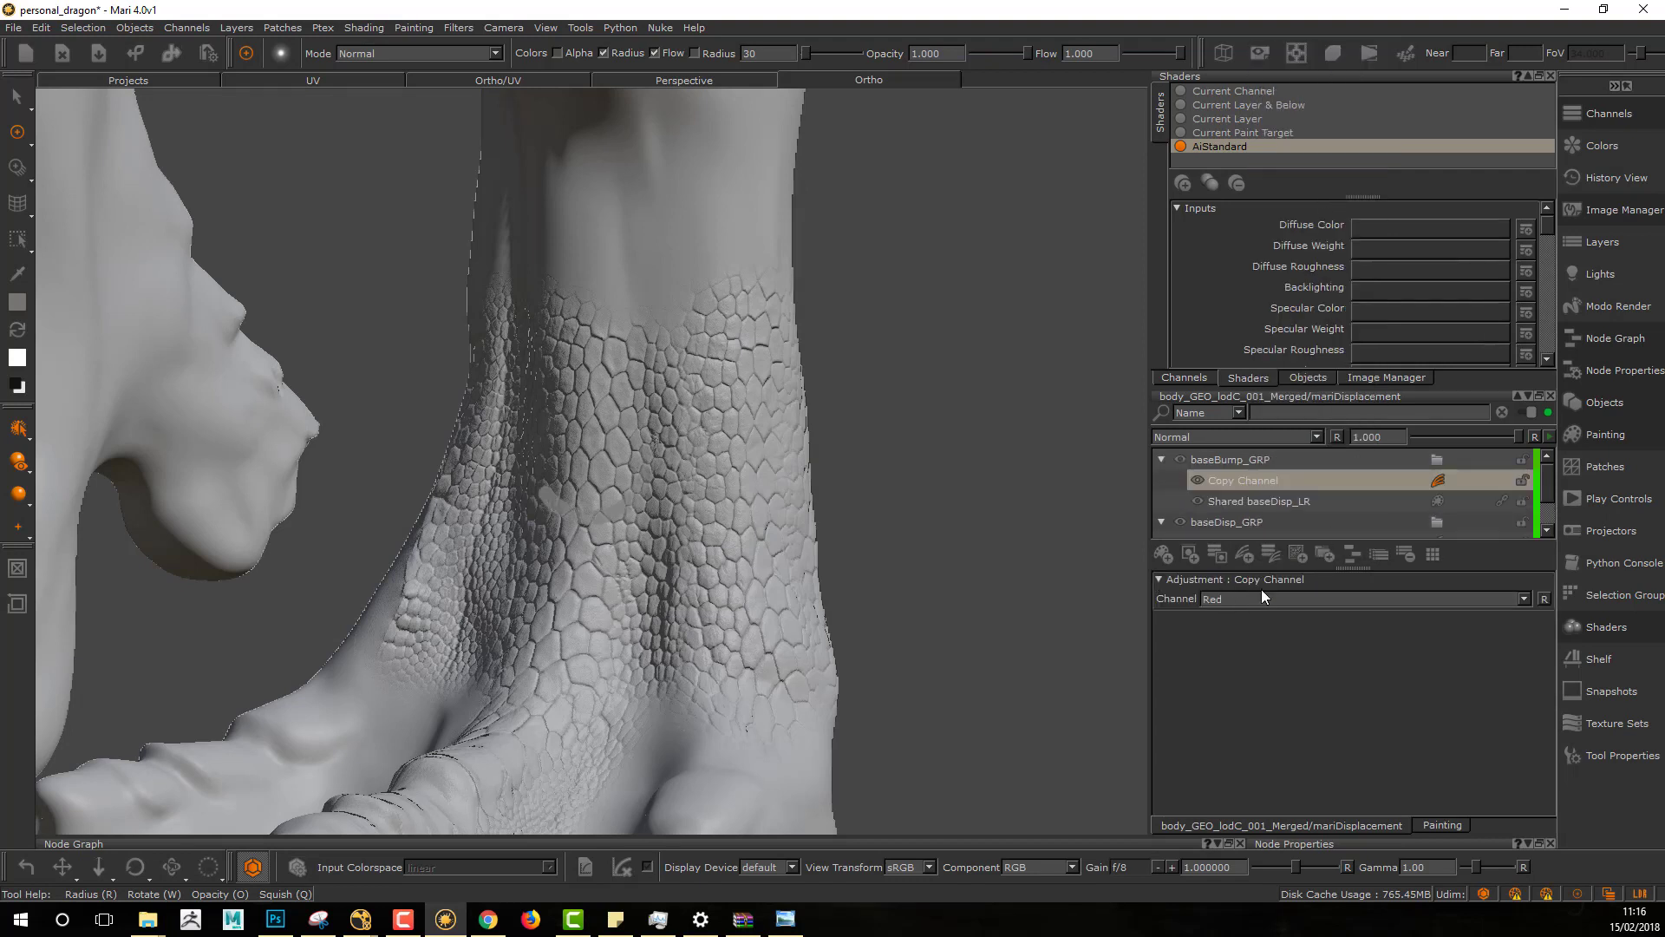
{"action": "left_click", "coordinate": [1266, 598]}
{"action": "left_click", "coordinate": [1258, 620]}
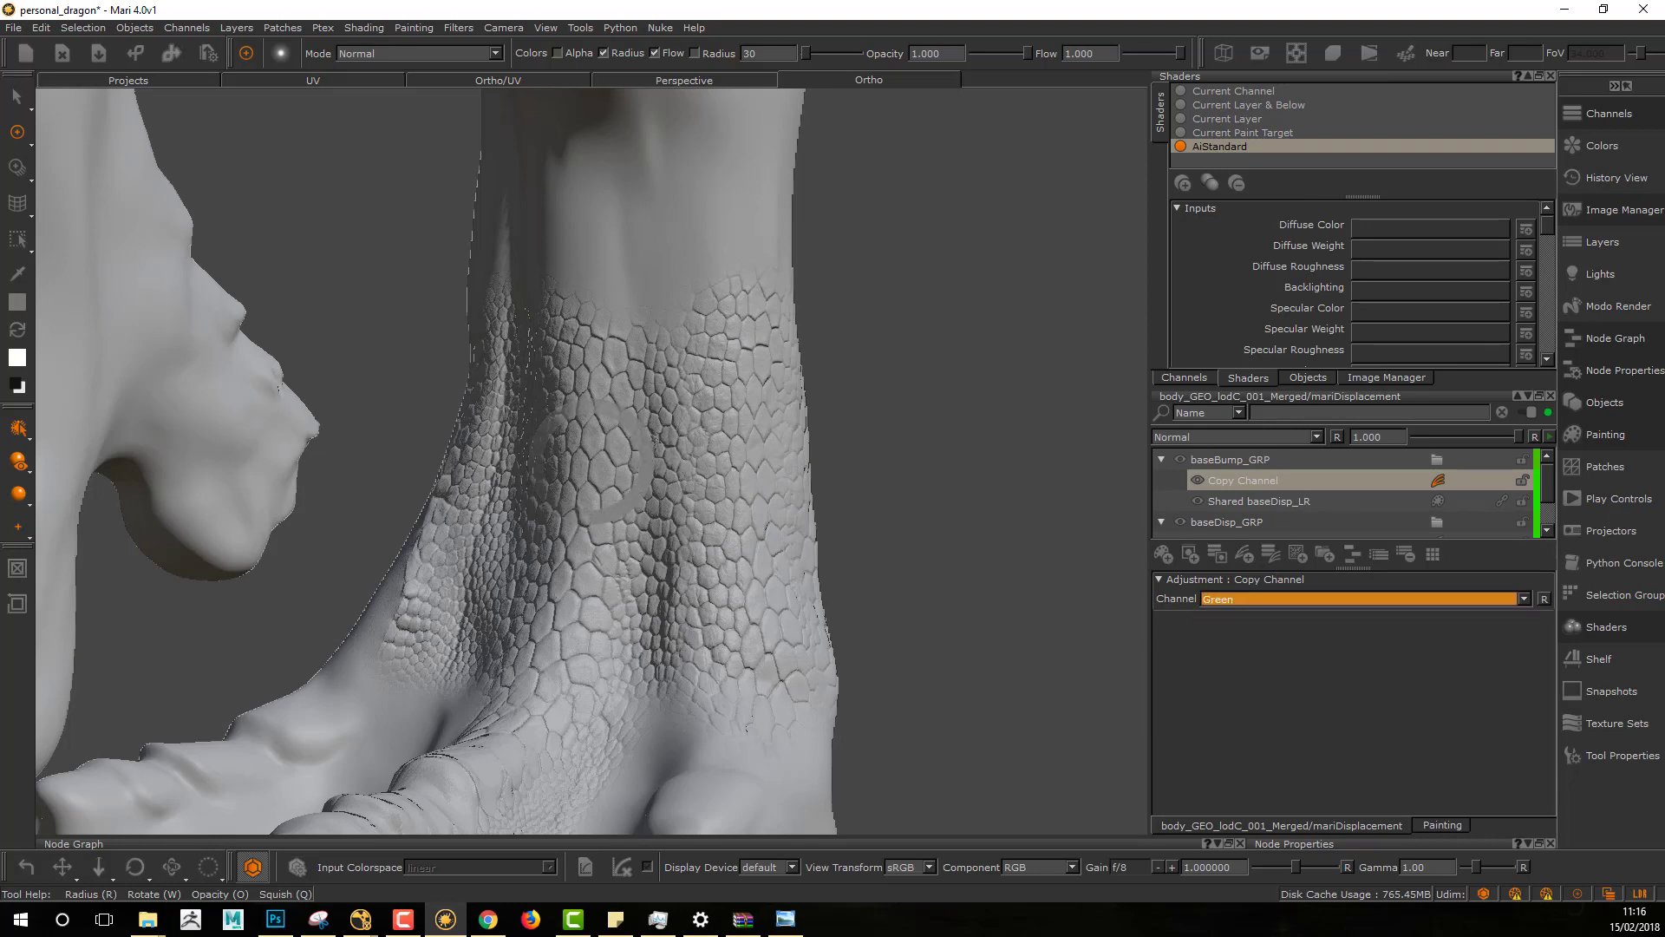
Step: Rename the new Copy Channel adjustment layer as isolateG_CC
{"action": "middle_click_drag", "start_coordinate": [964, 542], "coordinate": [1022, 429], "text": "alt"}
{"action": "left_click", "coordinate": [1275, 481]}
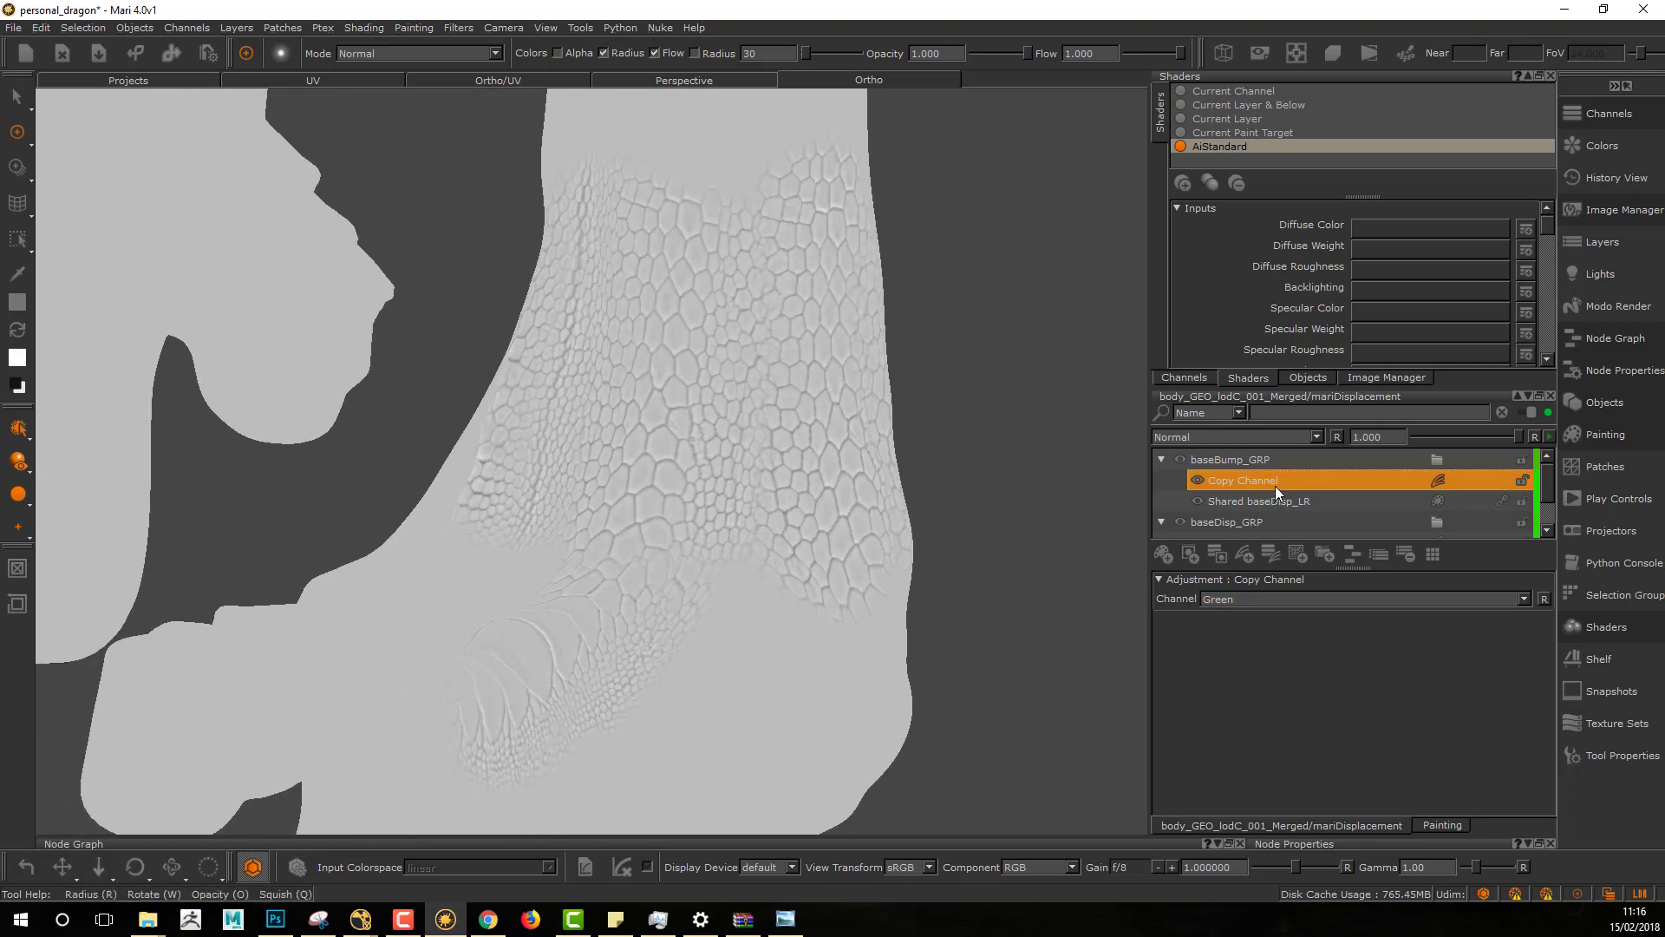
{"action": "double_click", "coordinate": [1269, 482]}
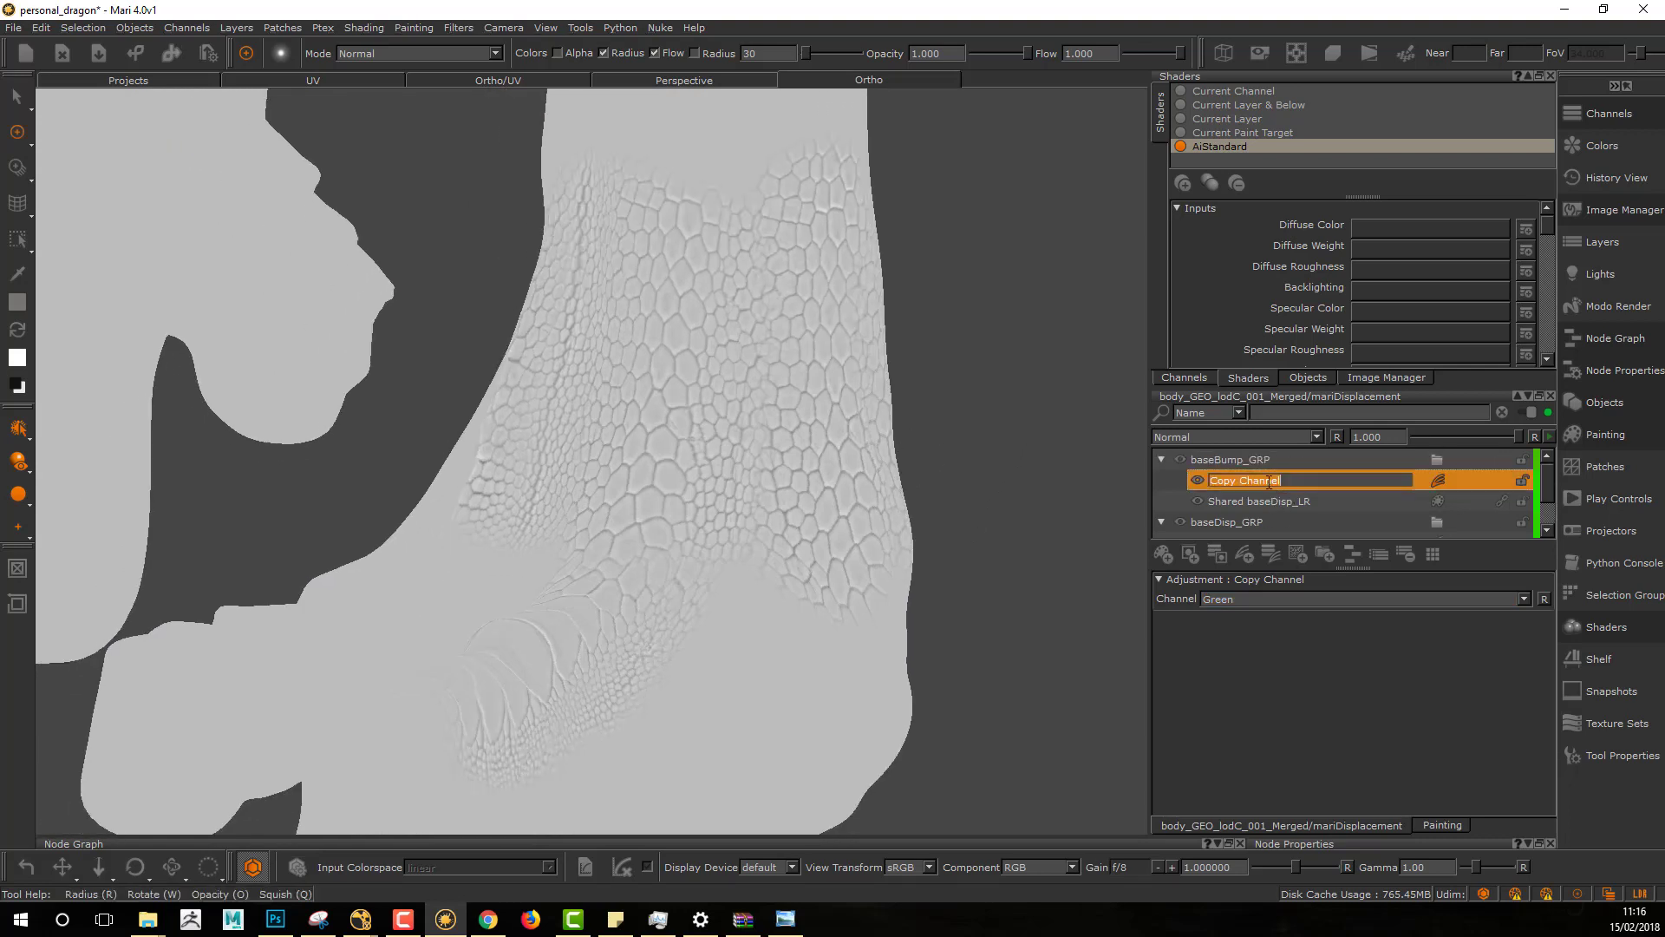
{"action": "type", "text": "isolateG_CC"}
{"action": "key", "text": "Return"}
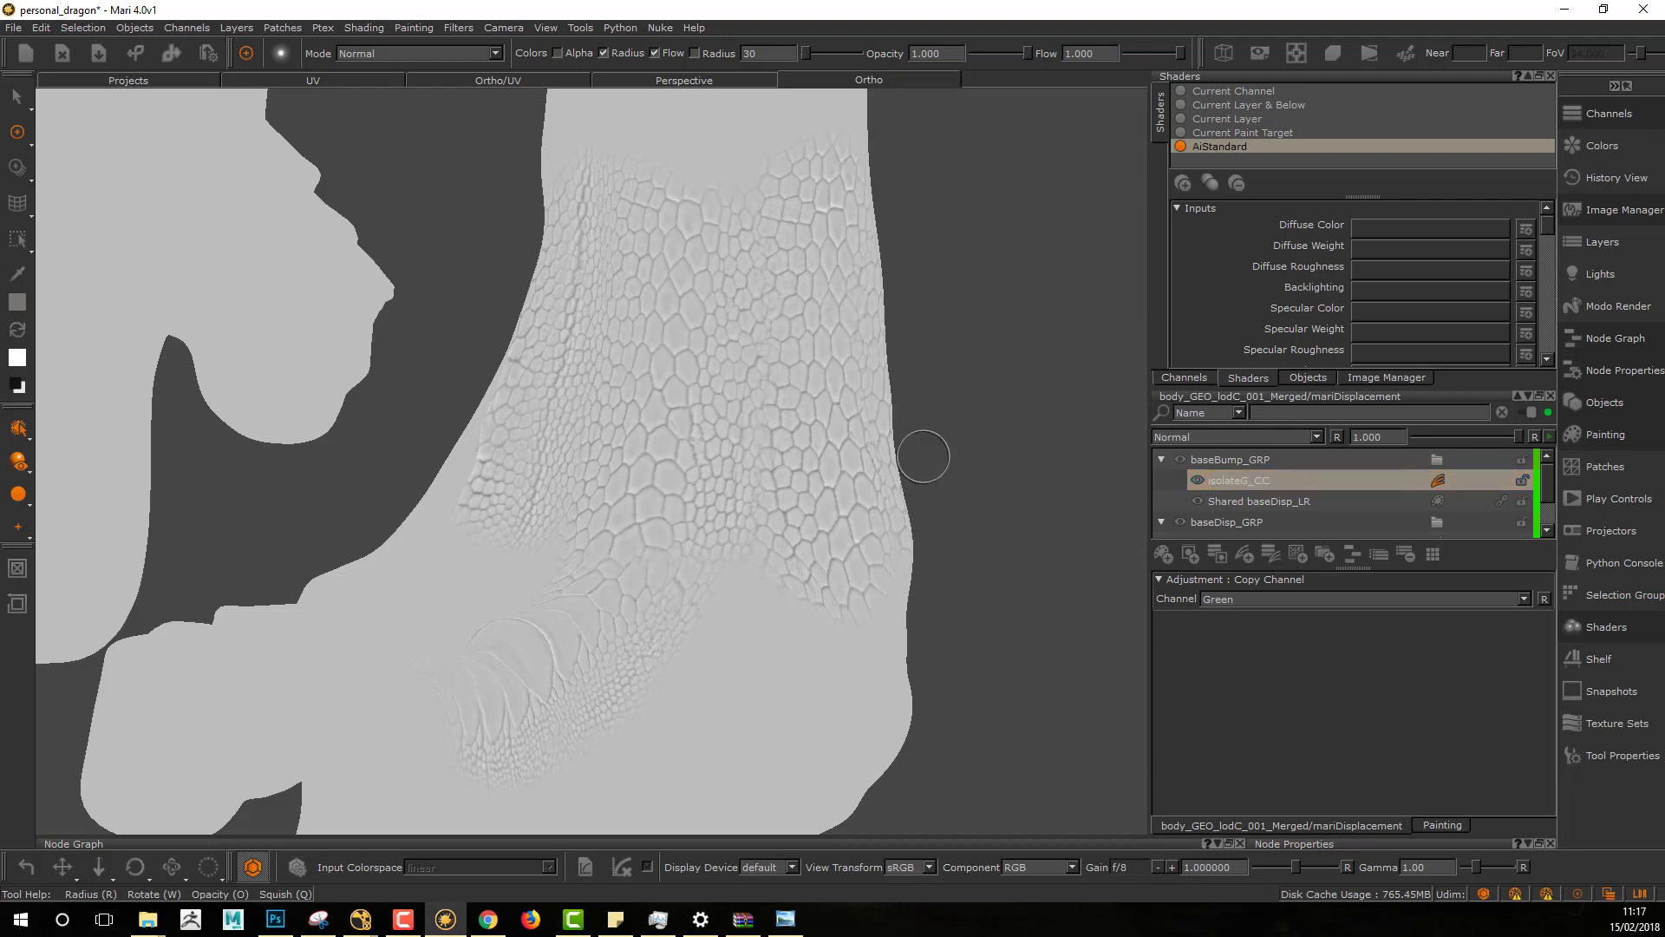
Step: Select the baseBump_GRP group and examine the green-channel scales on the foot in both flat and lit display
{"action": "middle_click_drag", "start_coordinate": [981, 446], "coordinate": [1000, 361], "text": "alt"}
{"action": "right_click_drag", "start_coordinate": [1000, 361], "coordinate": [910, 346], "text": "alt"}
{"action": "middle_click_drag", "start_coordinate": [911, 346], "coordinate": [934, 402], "text": "alt"}
{"action": "scroll", "coordinate": [923, 456], "scroll_direction": "up", "scroll_amount": 5}
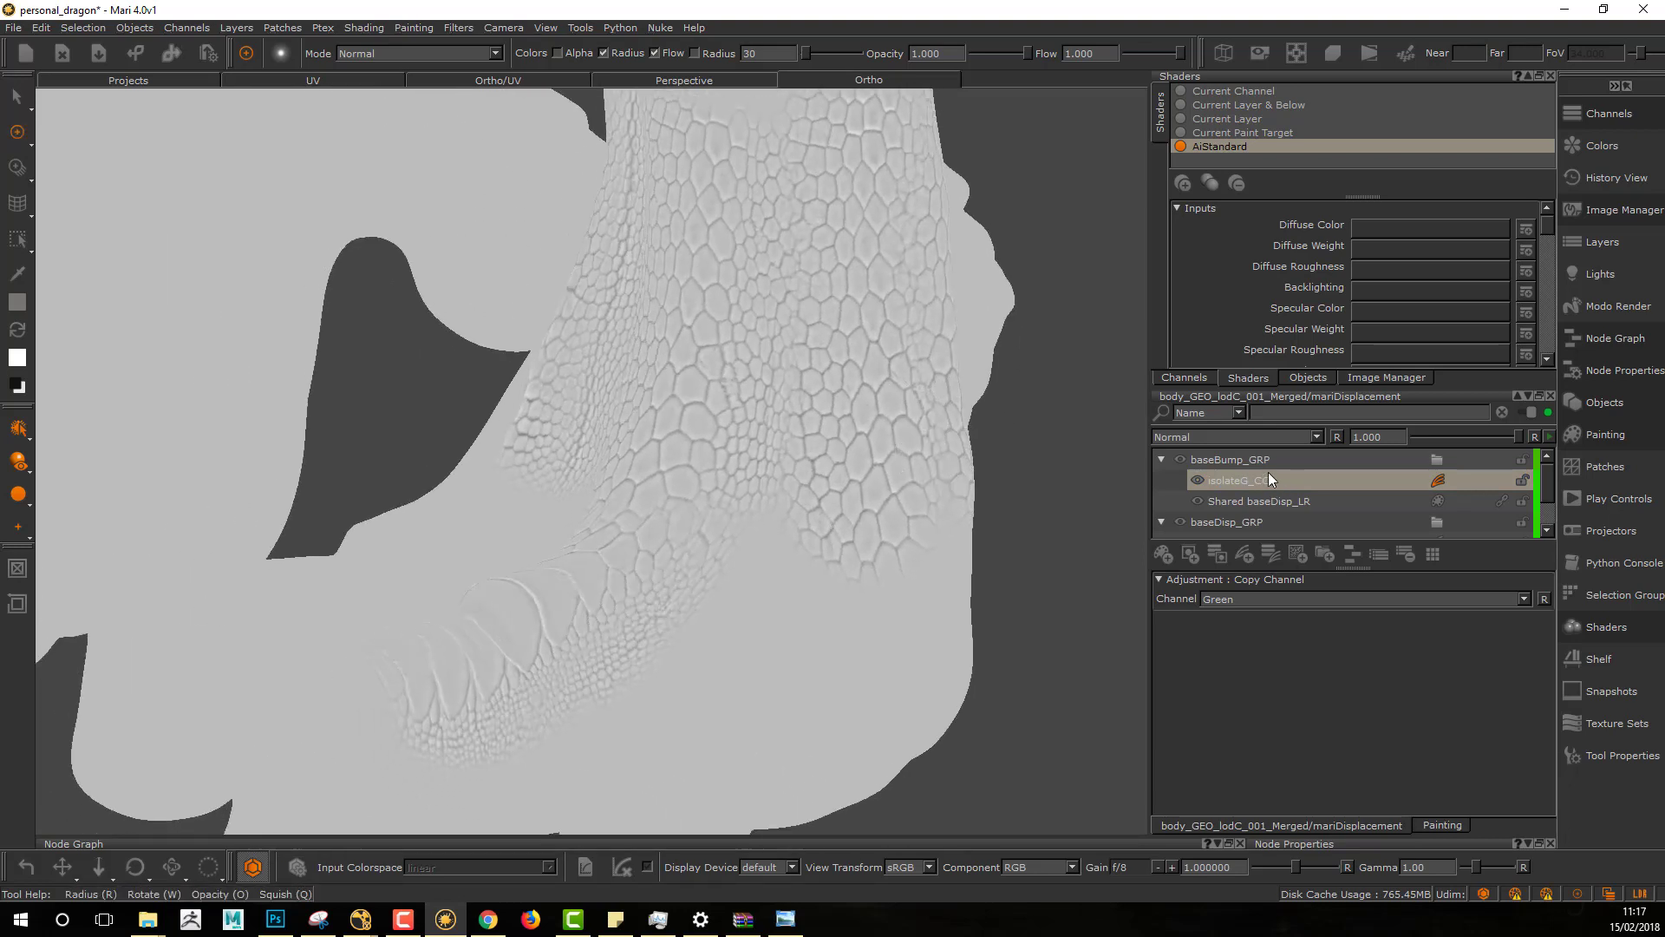
{"action": "left_click", "coordinate": [1290, 457]}
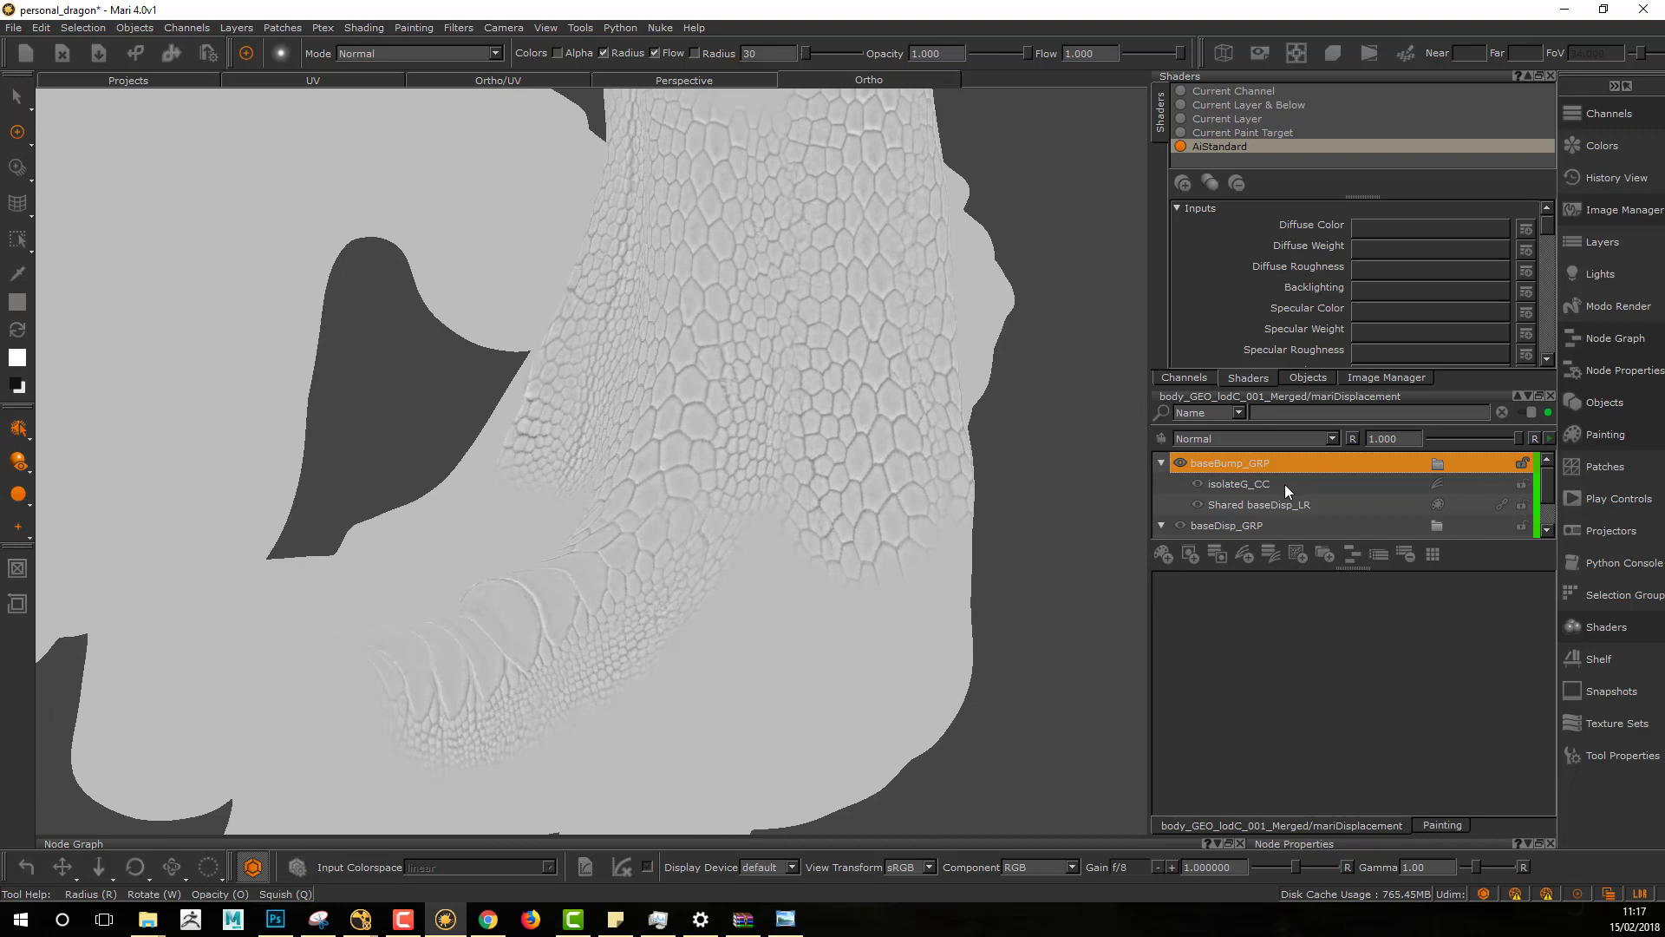
{"action": "scroll", "coordinate": [1286, 491], "scroll_direction": "down", "scroll_amount": 1}
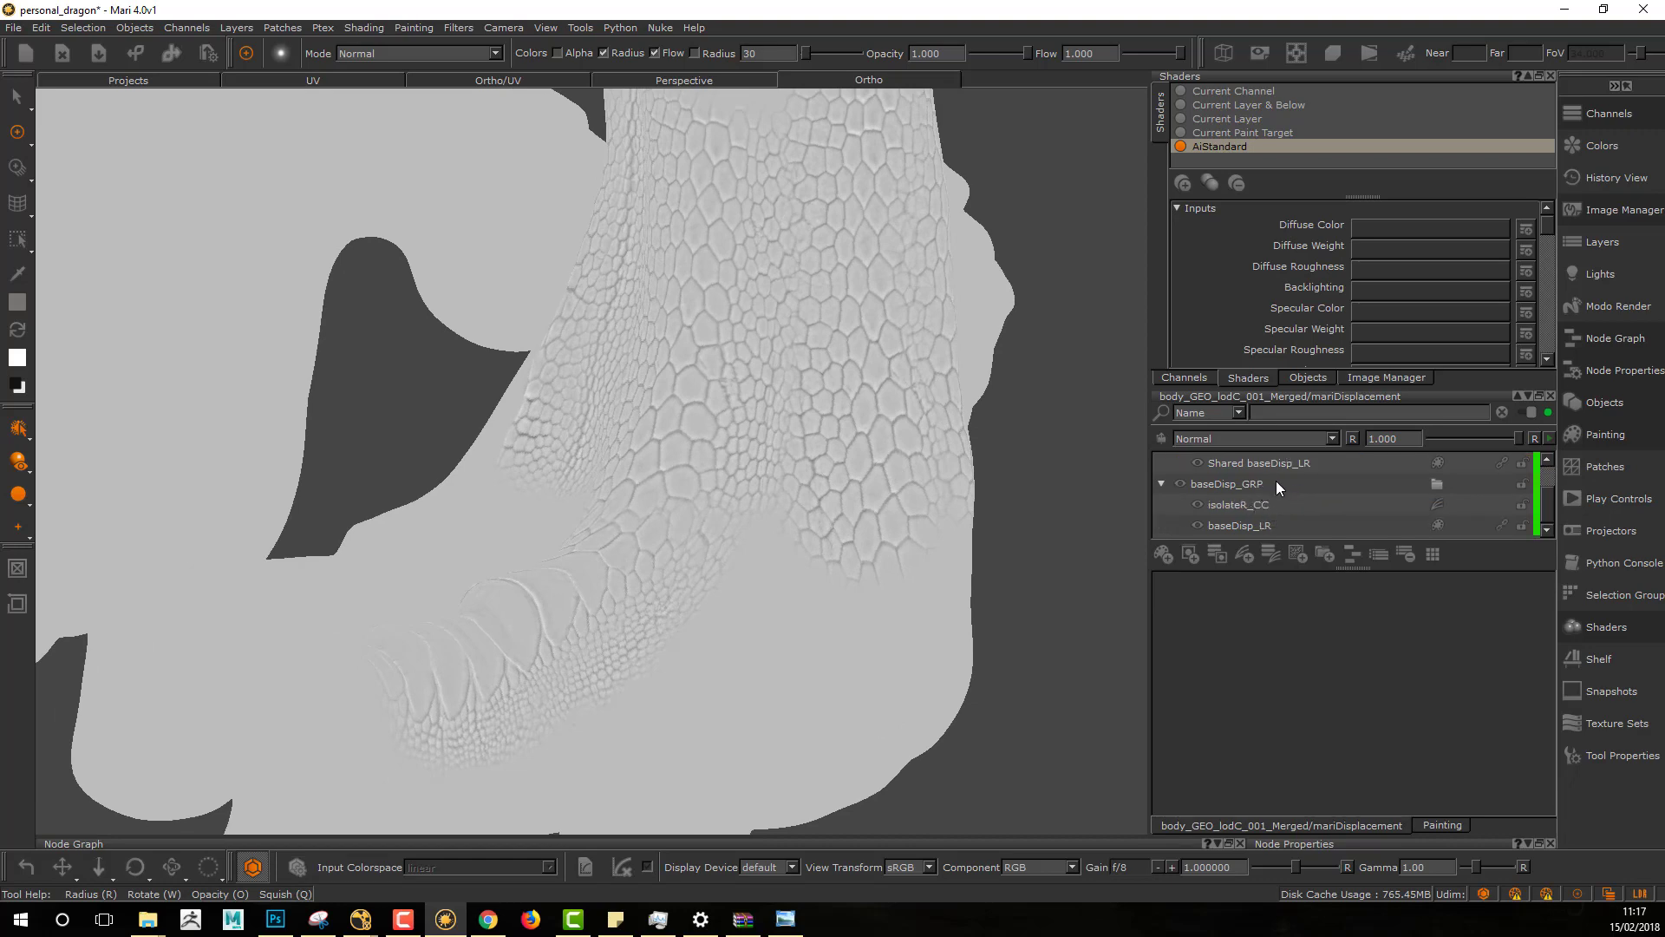
{"action": "scroll", "coordinate": [1292, 491], "scroll_direction": "up", "scroll_amount": 1}
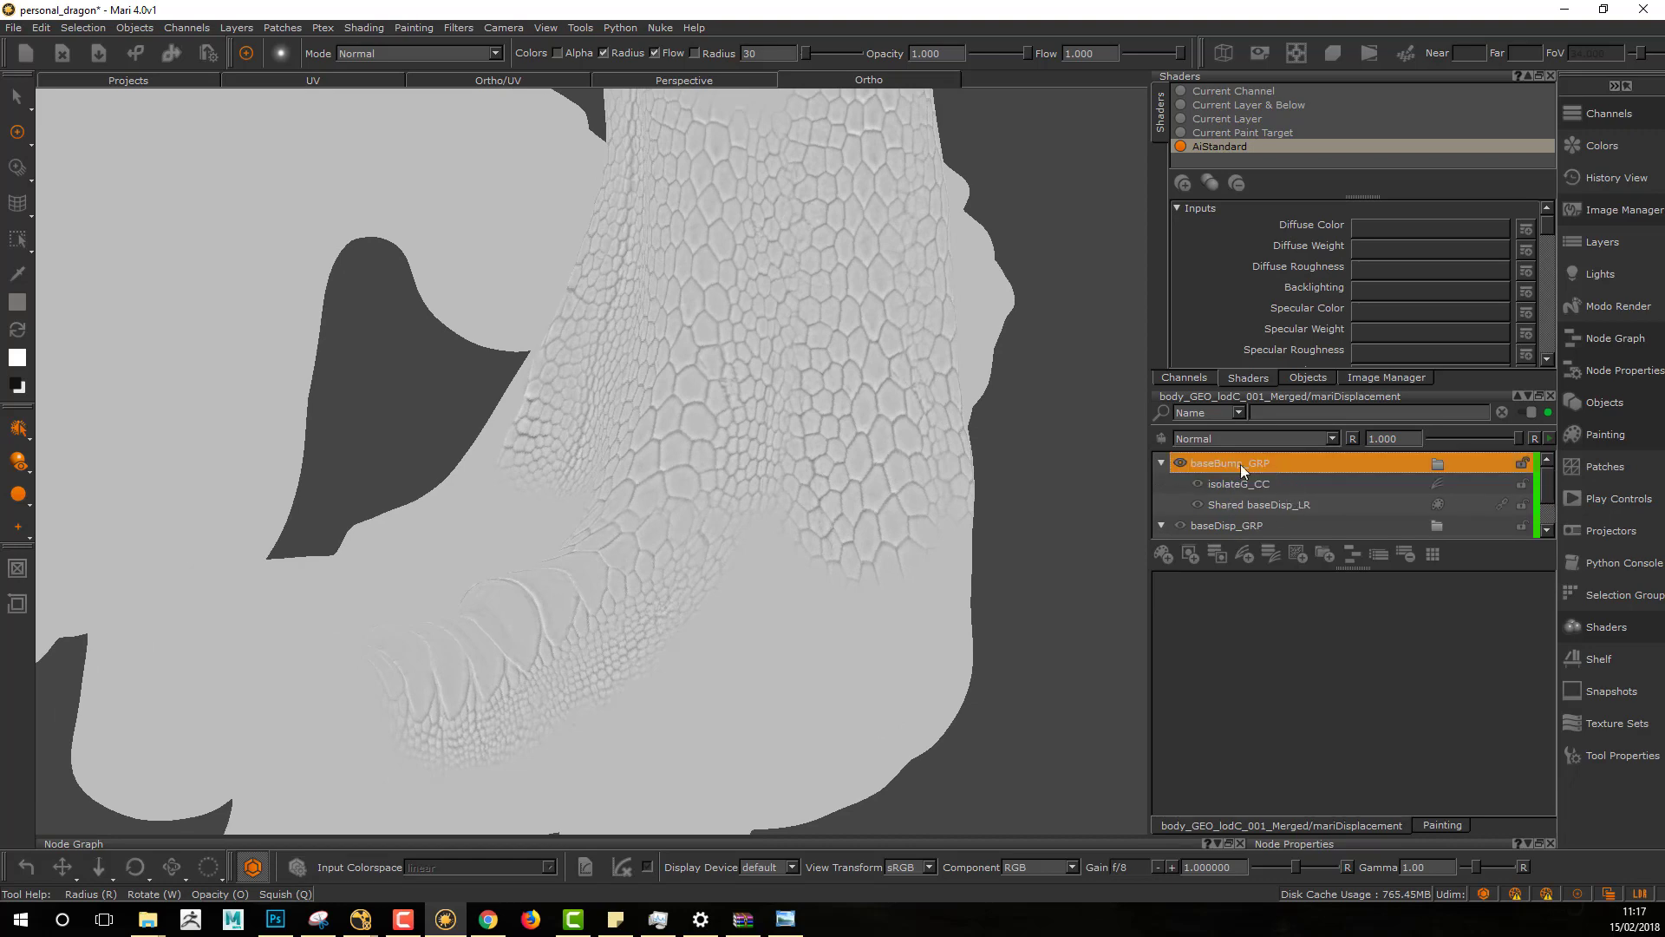
{"action": "key", "text": "F3"}
{"action": "mouse_move", "coordinate": [923, 456]}
{"action": "middle_mouse_down", "text": "alt"}
{"action": "mouse_move", "coordinate": [921, 443]}
{"action": "mouse_move", "coordinate": [912, 457]}
{"action": "middle_mouse_up", "text": "alt"}
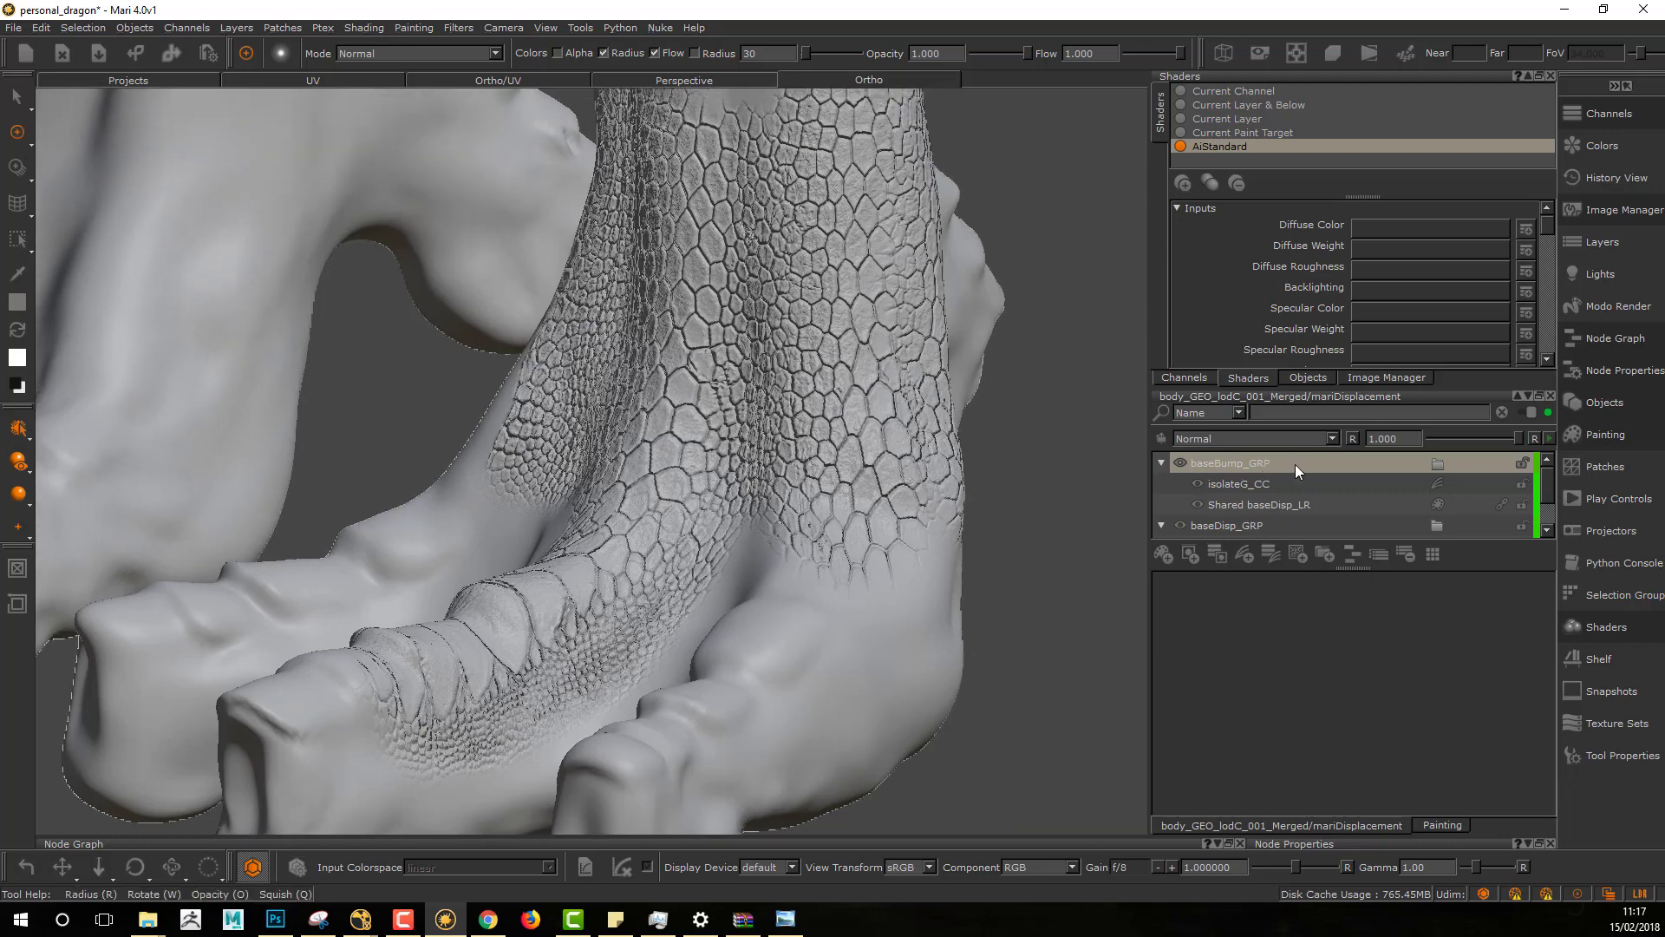
{"action": "key", "text": "F3"}
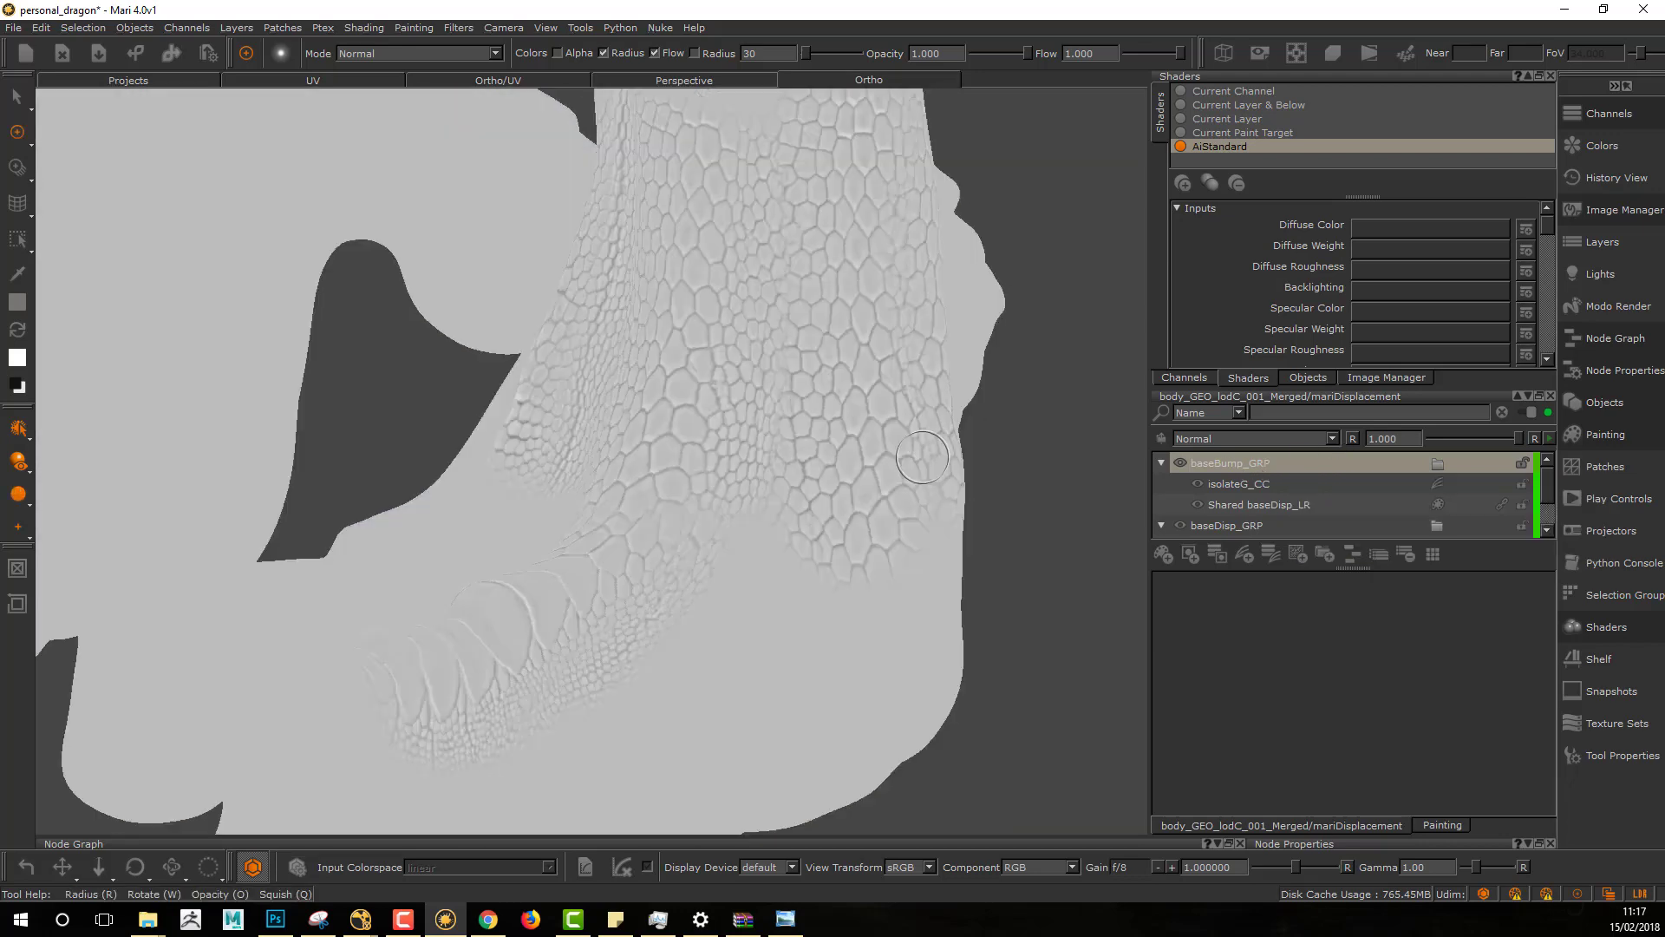
{"action": "mouse_move", "coordinate": [834, 416]}
{"action": "middle_mouse_down", "text": "alt"}
{"action": "mouse_move", "coordinate": [851, 364]}
{"action": "mouse_move", "coordinate": [832, 415]}
{"action": "middle_mouse_up", "text": "alt"}
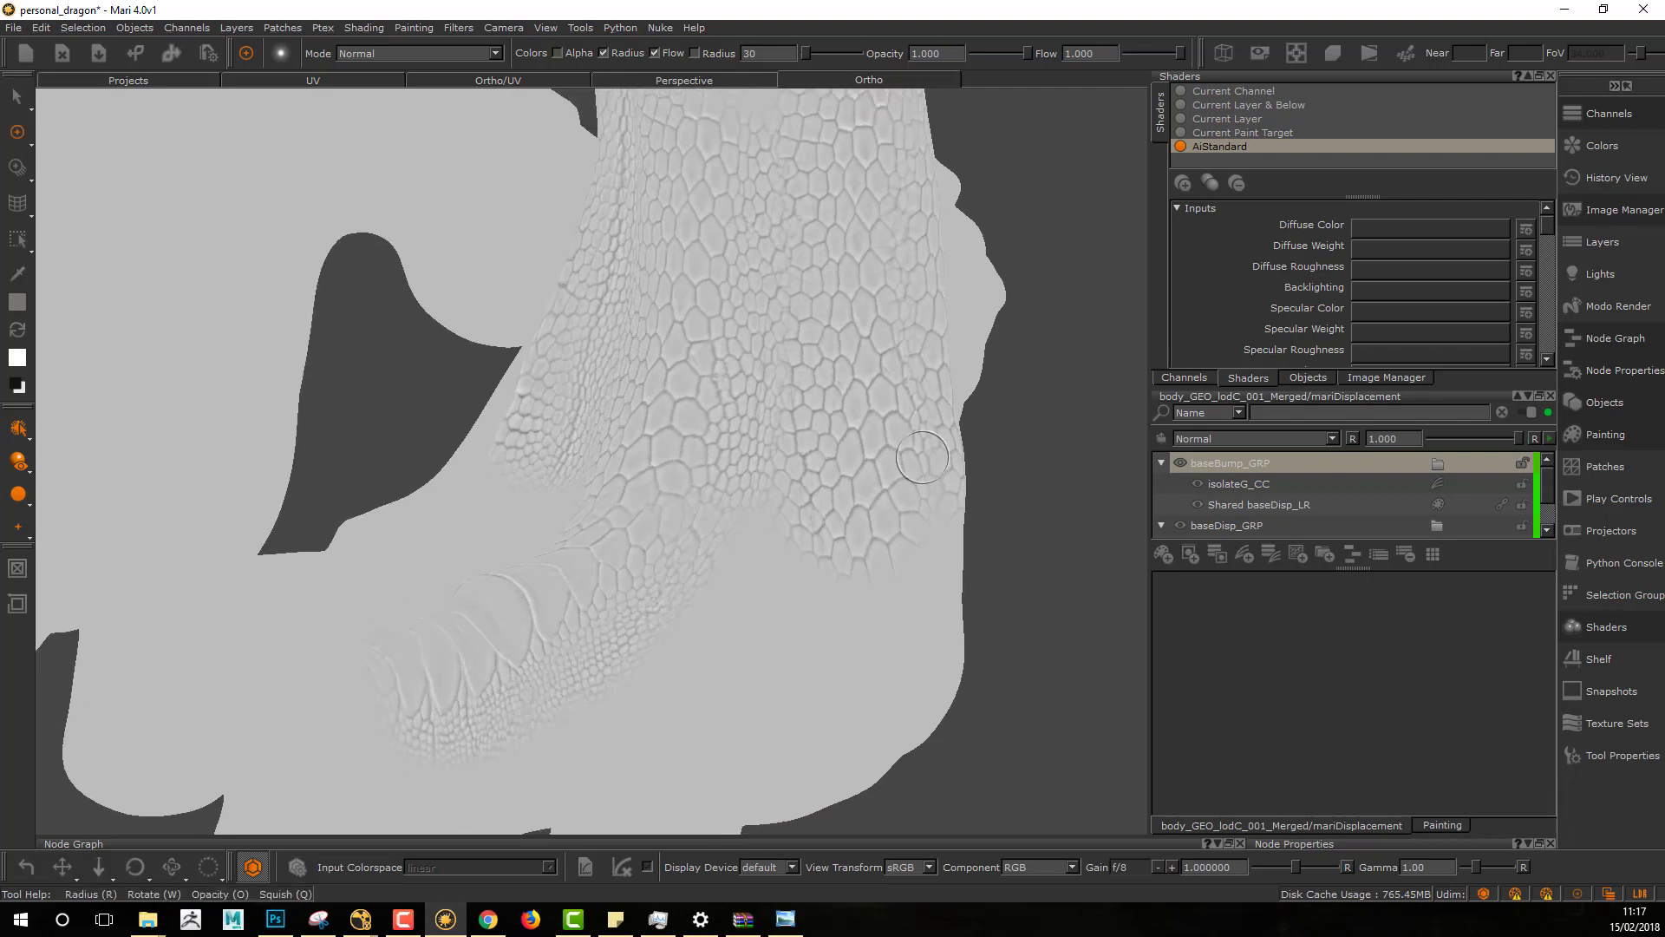
{"action": "middle_click_drag", "start_coordinate": [922, 457], "coordinate": [737, 365], "text": "alt"}
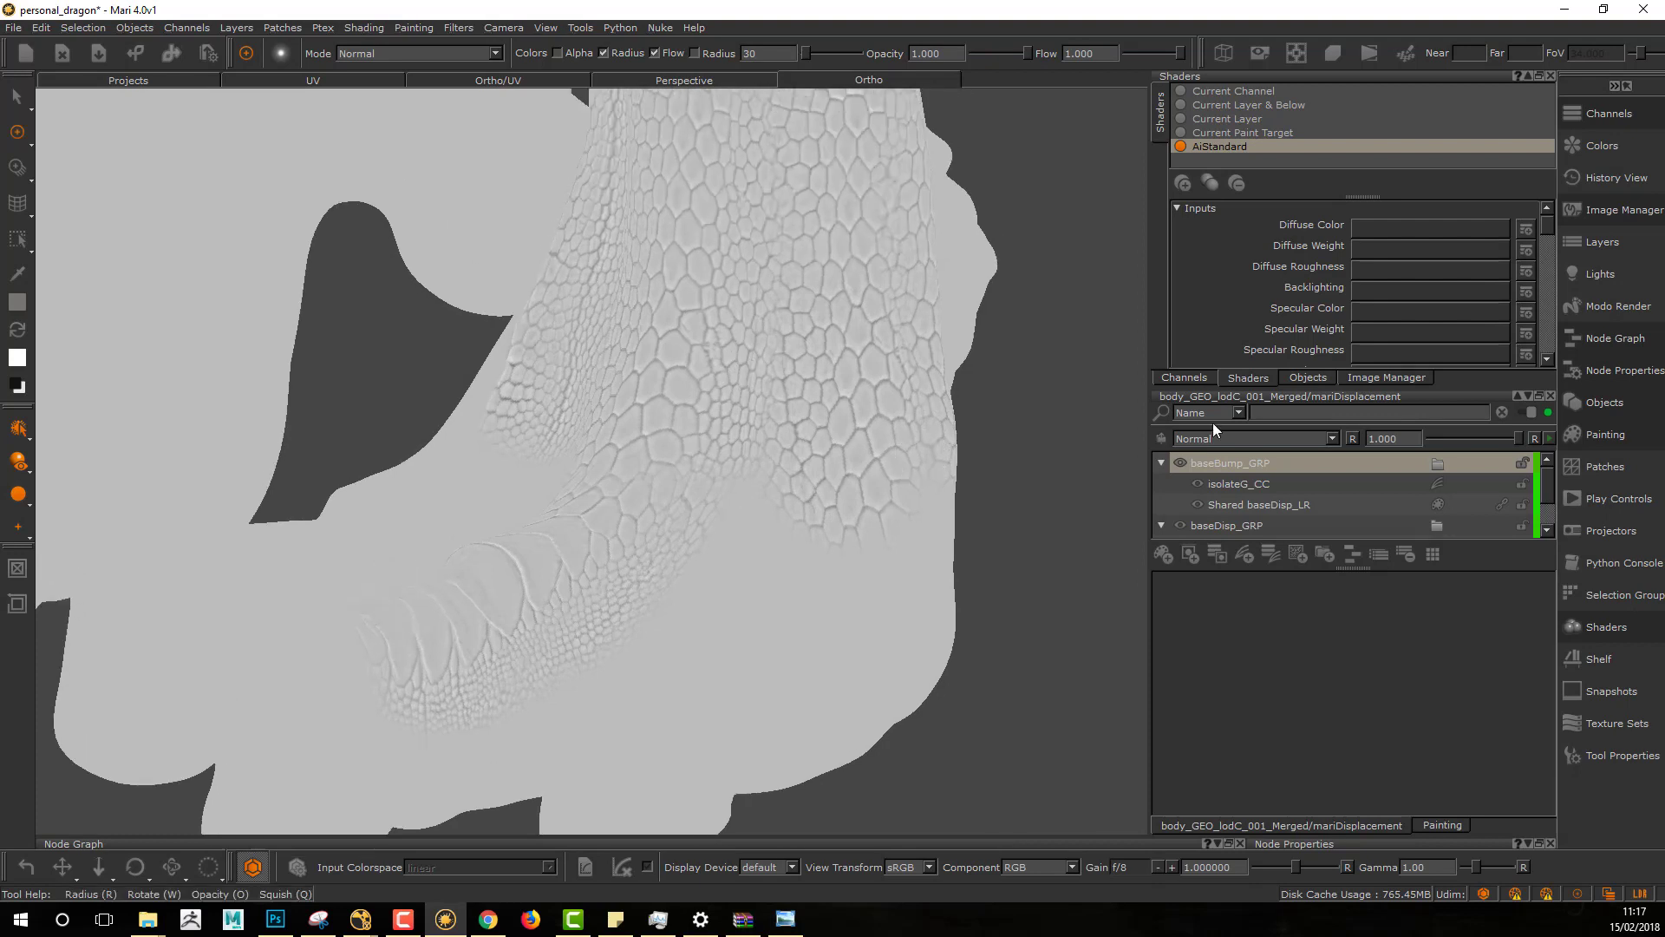
Step: Set the baseBump_GRP group's blend mode to Overlay and check the combined scales in flat and lit display
{"action": "left_click", "coordinate": [1287, 439]}
{"action": "mouse_move", "coordinate": [1272, 513]}
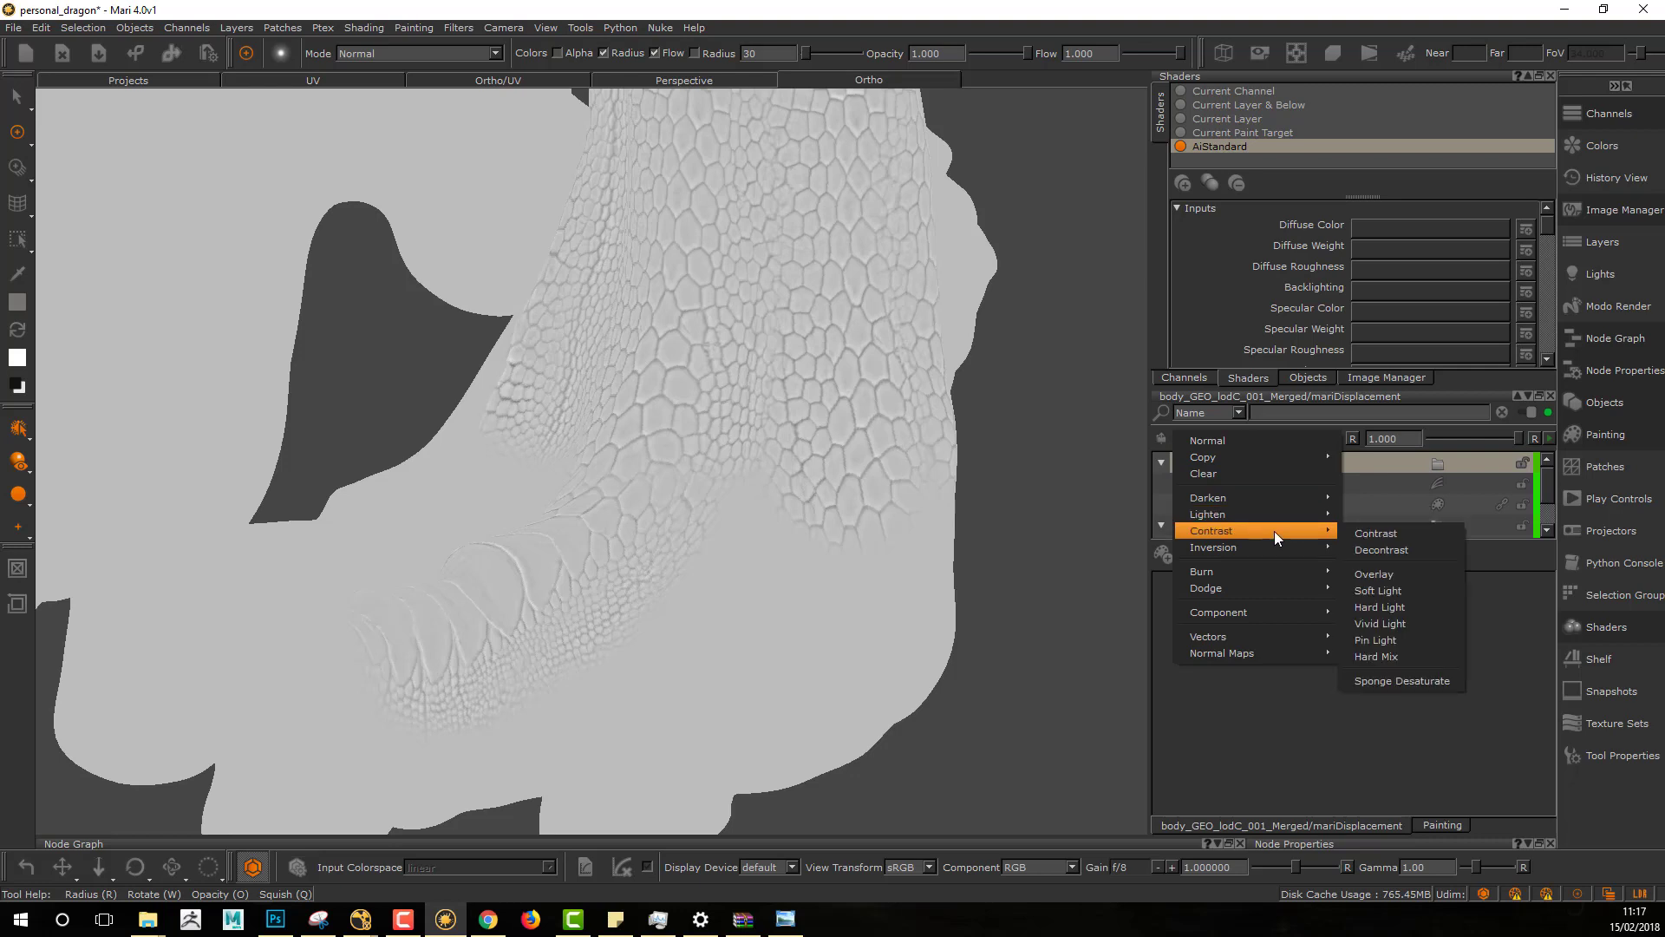
{"action": "mouse_move", "coordinate": [1254, 609]}
{"action": "left_click", "coordinate": [1398, 570]}
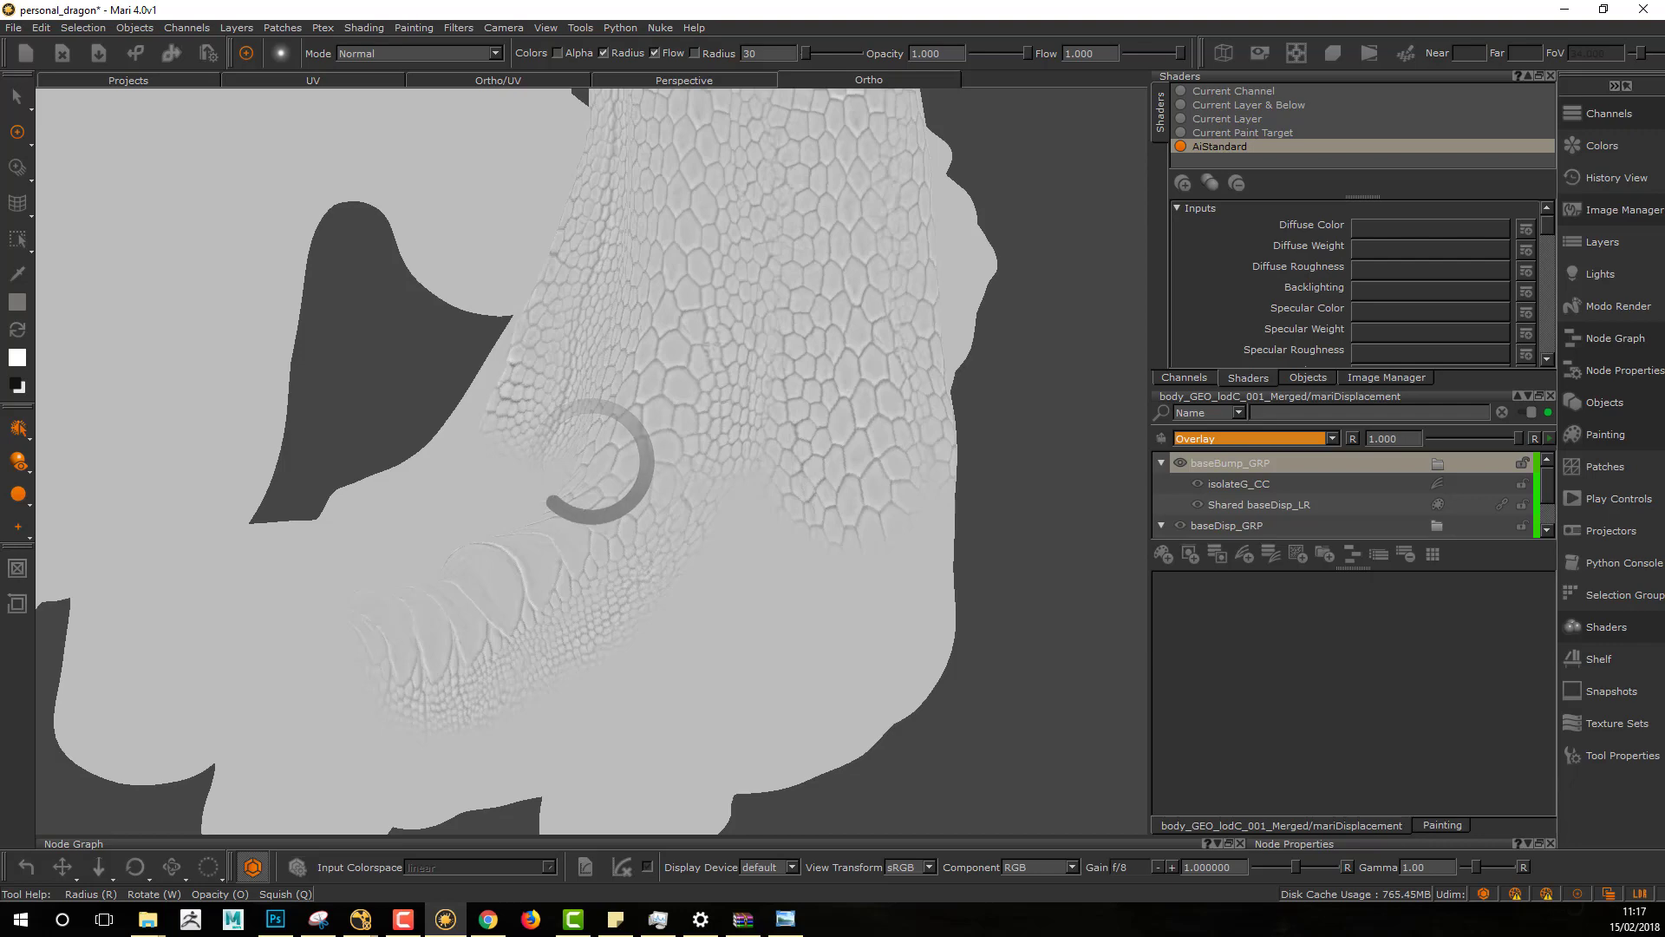
{"action": "middle_click_drag", "start_coordinate": [922, 457], "coordinate": [952, 558], "text": "alt"}
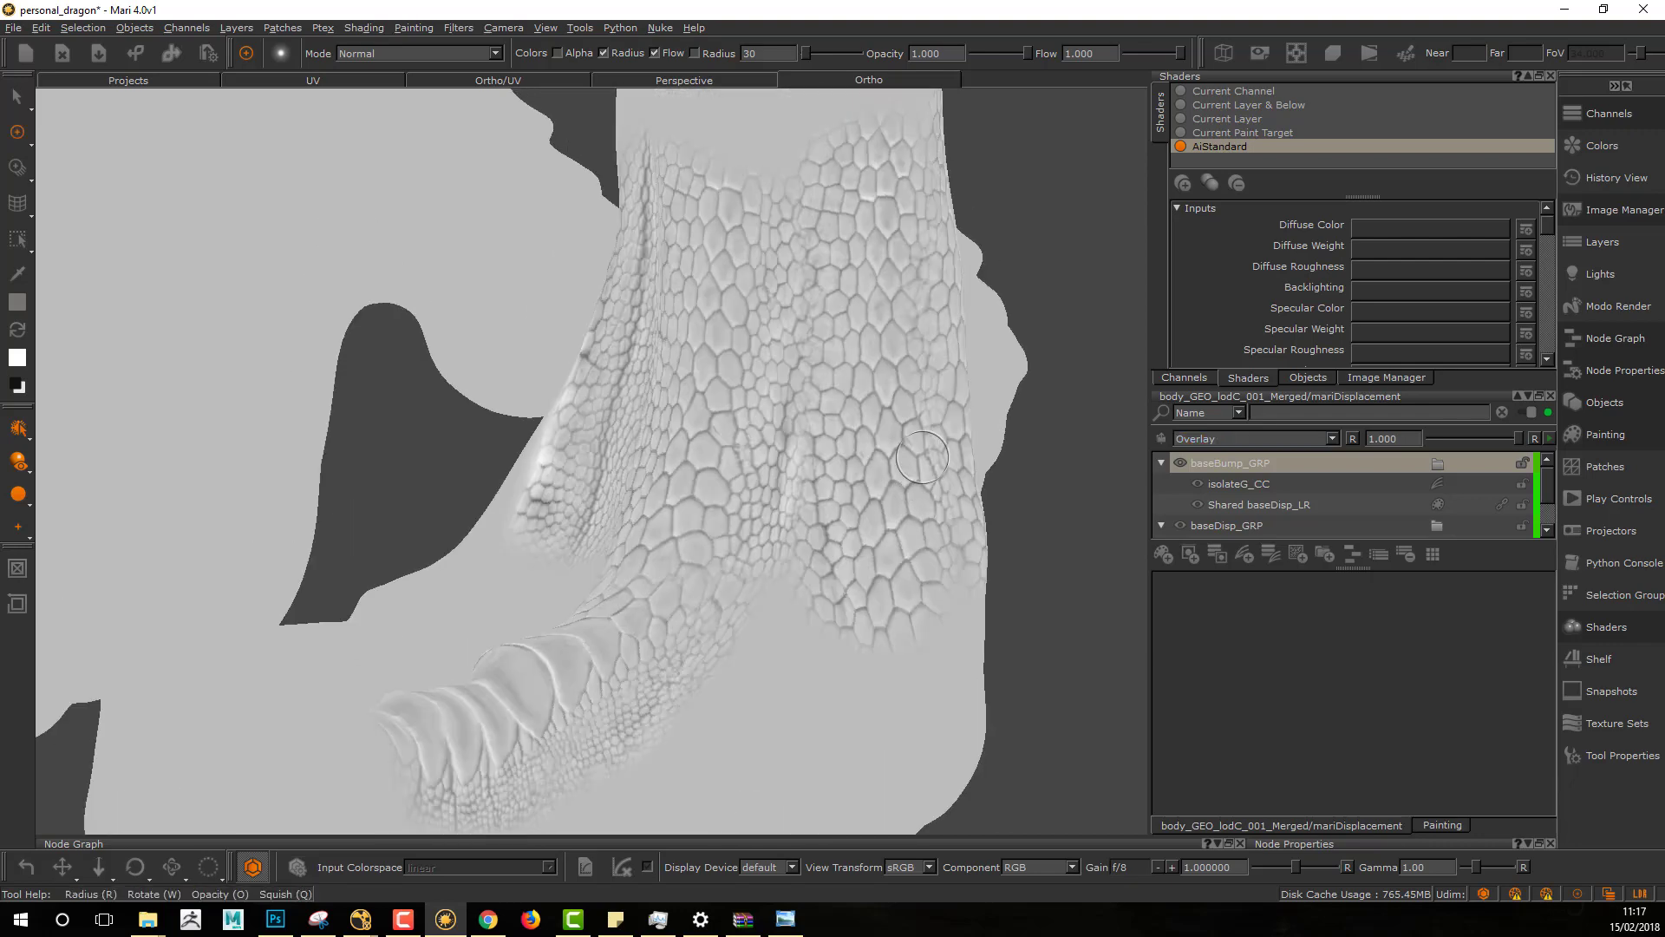
{"action": "key", "text": "slash"}
{"action": "middle_click_drag", "start_coordinate": [922, 457], "coordinate": [924, 381], "text": "alt"}
{"action": "left_click_drag", "start_coordinate": [925, 381], "coordinate": [802, 455], "text": "alt"}
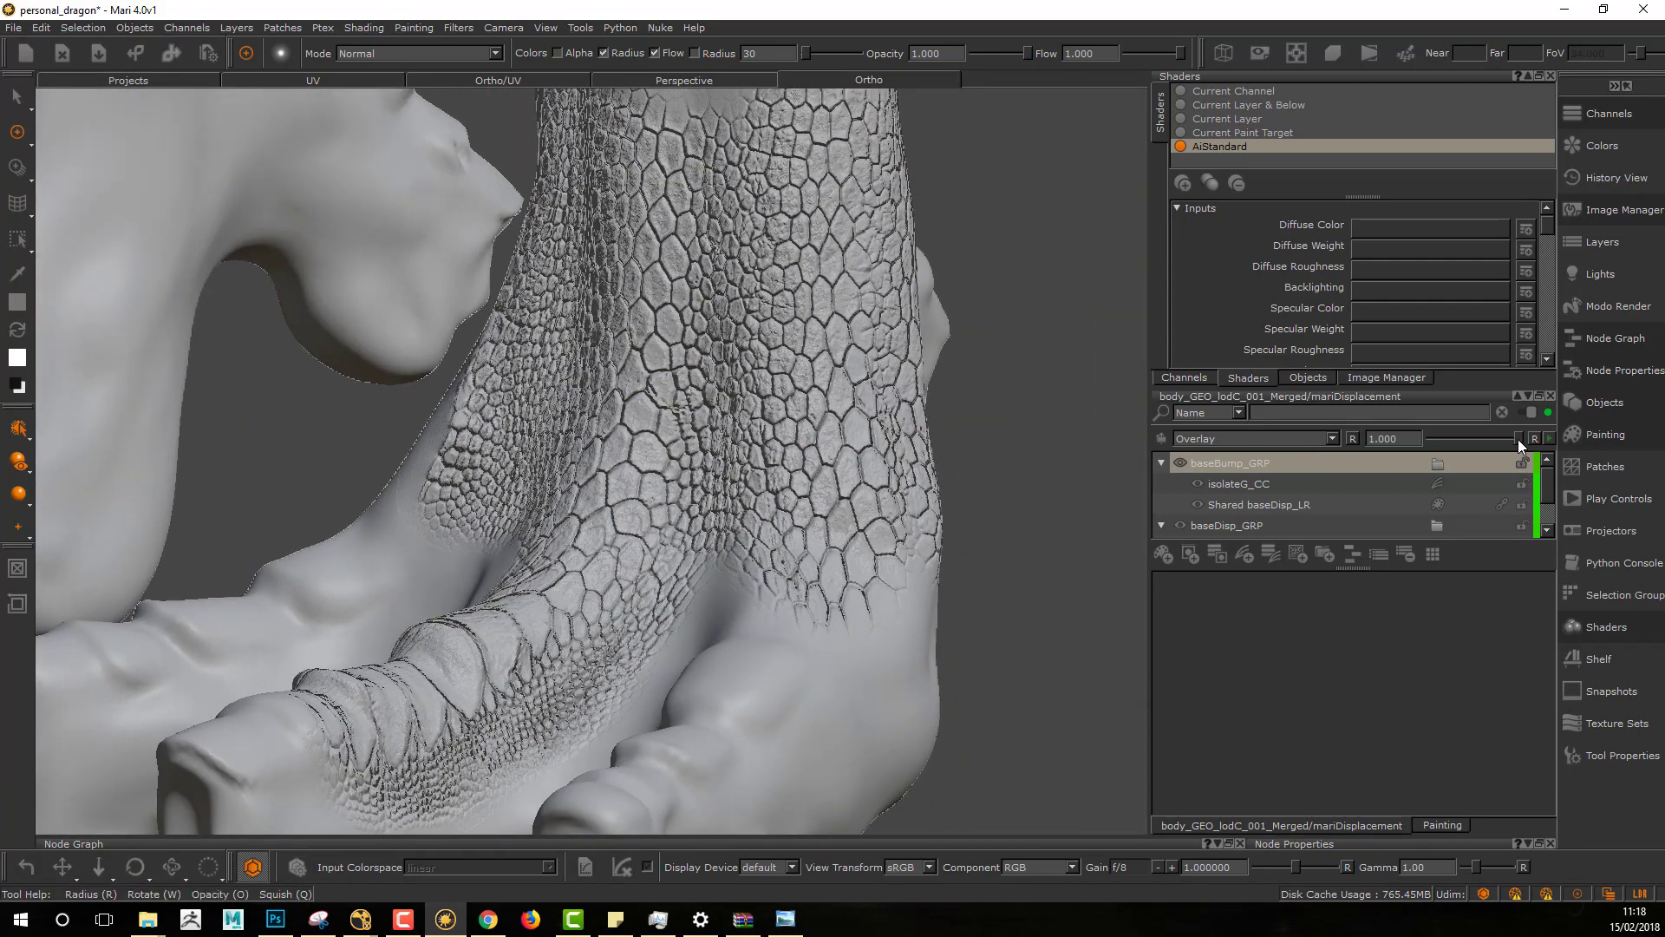
Step: Lower the baseBump_GRP group's blend amount to about 0.216 and check the softened detail on the foot
{"action": "left_click_drag", "start_coordinate": [1517, 439], "coordinate": [1403, 453]}
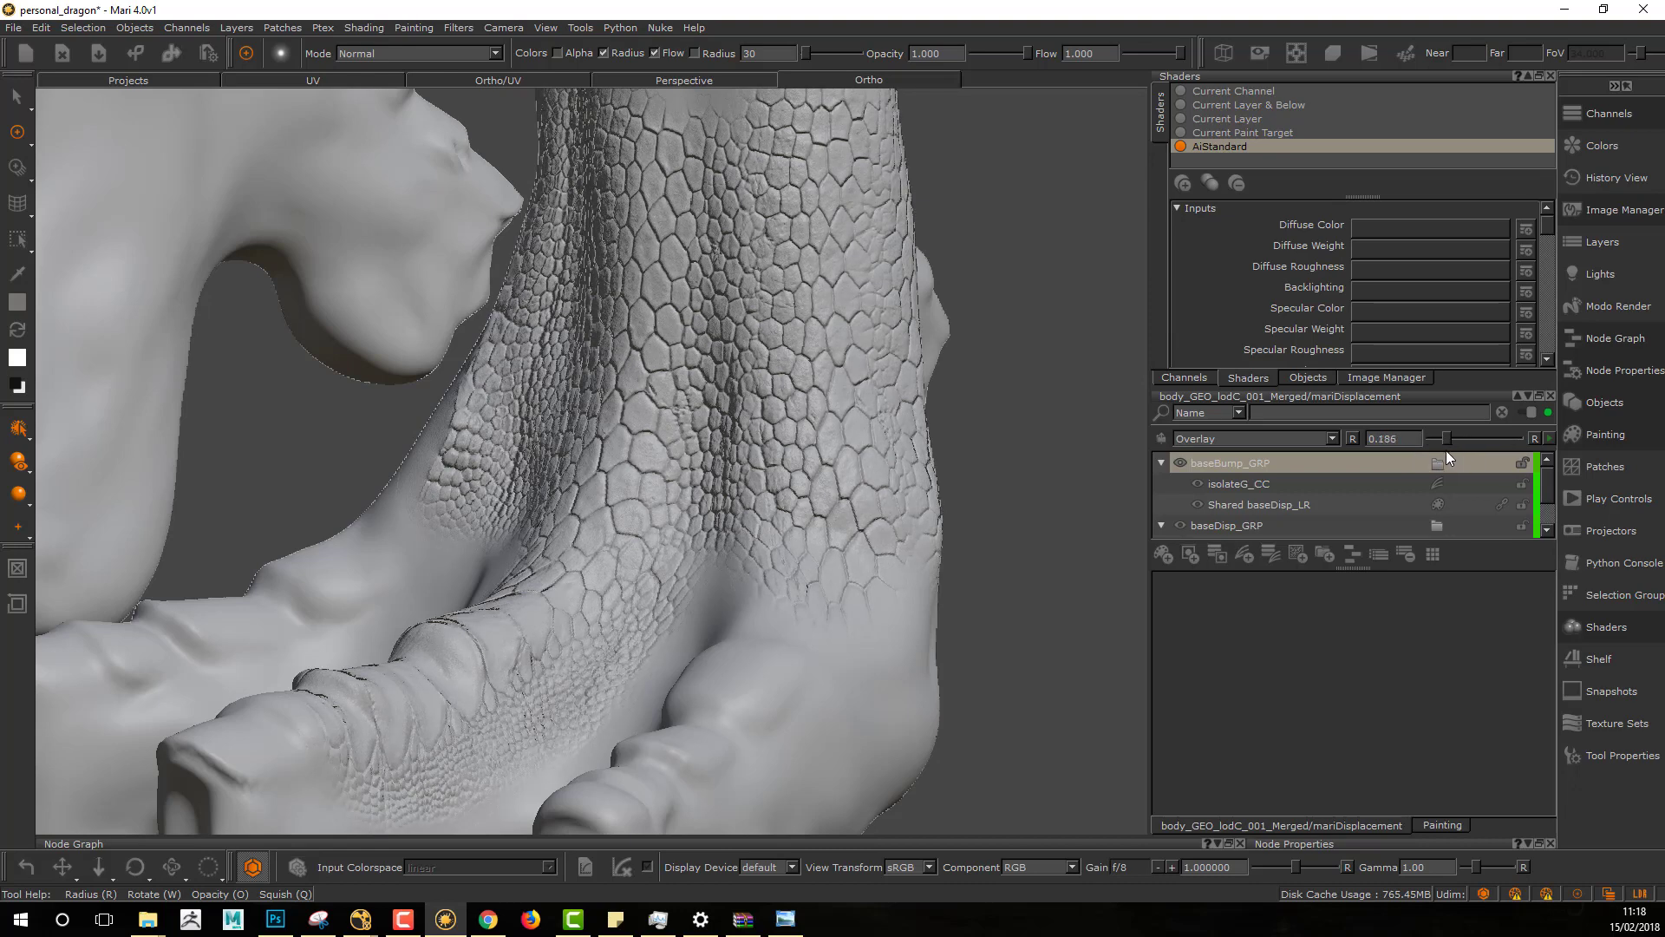
{"action": "mouse_move", "coordinate": [1444, 451]}
{"action": "left_mouse_down"}
{"action": "mouse_move", "coordinate": [1499, 454]}
{"action": "mouse_move", "coordinate": [1439, 456]}
{"action": "mouse_move", "coordinate": [1454, 455]}
{"action": "left_mouse_up"}
{"action": "scroll", "coordinate": [923, 455], "scroll_direction": "down", "scroll_amount": 5}
{"action": "scroll", "coordinate": [833, 468], "scroll_direction": "up", "scroll_amount": 4}
{"action": "left_click_drag", "start_coordinate": [921, 454], "coordinate": [748, 472], "text": "alt"}
{"action": "scroll", "coordinate": [936, 454], "scroll_direction": "up", "scroll_amount": 3}
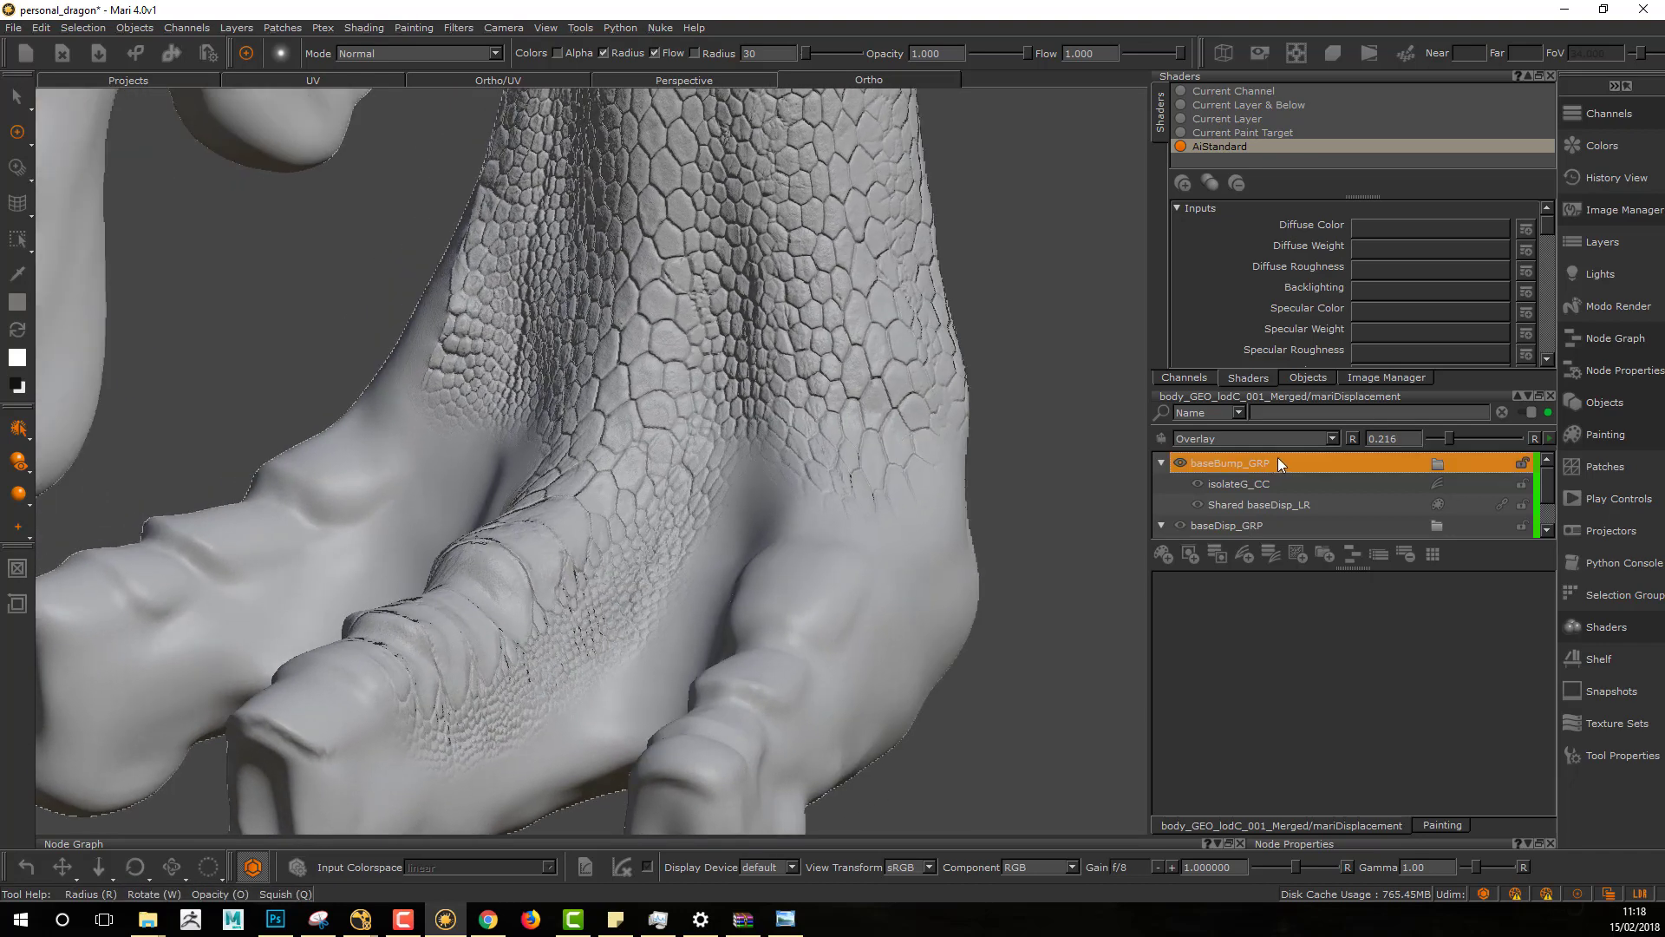
Step: Activate the Paint Through tool over the leg and select the original baseDisp_LR layer in baseDisp_GRP as the paint target
{"action": "left_click", "coordinate": [1329, 506]}
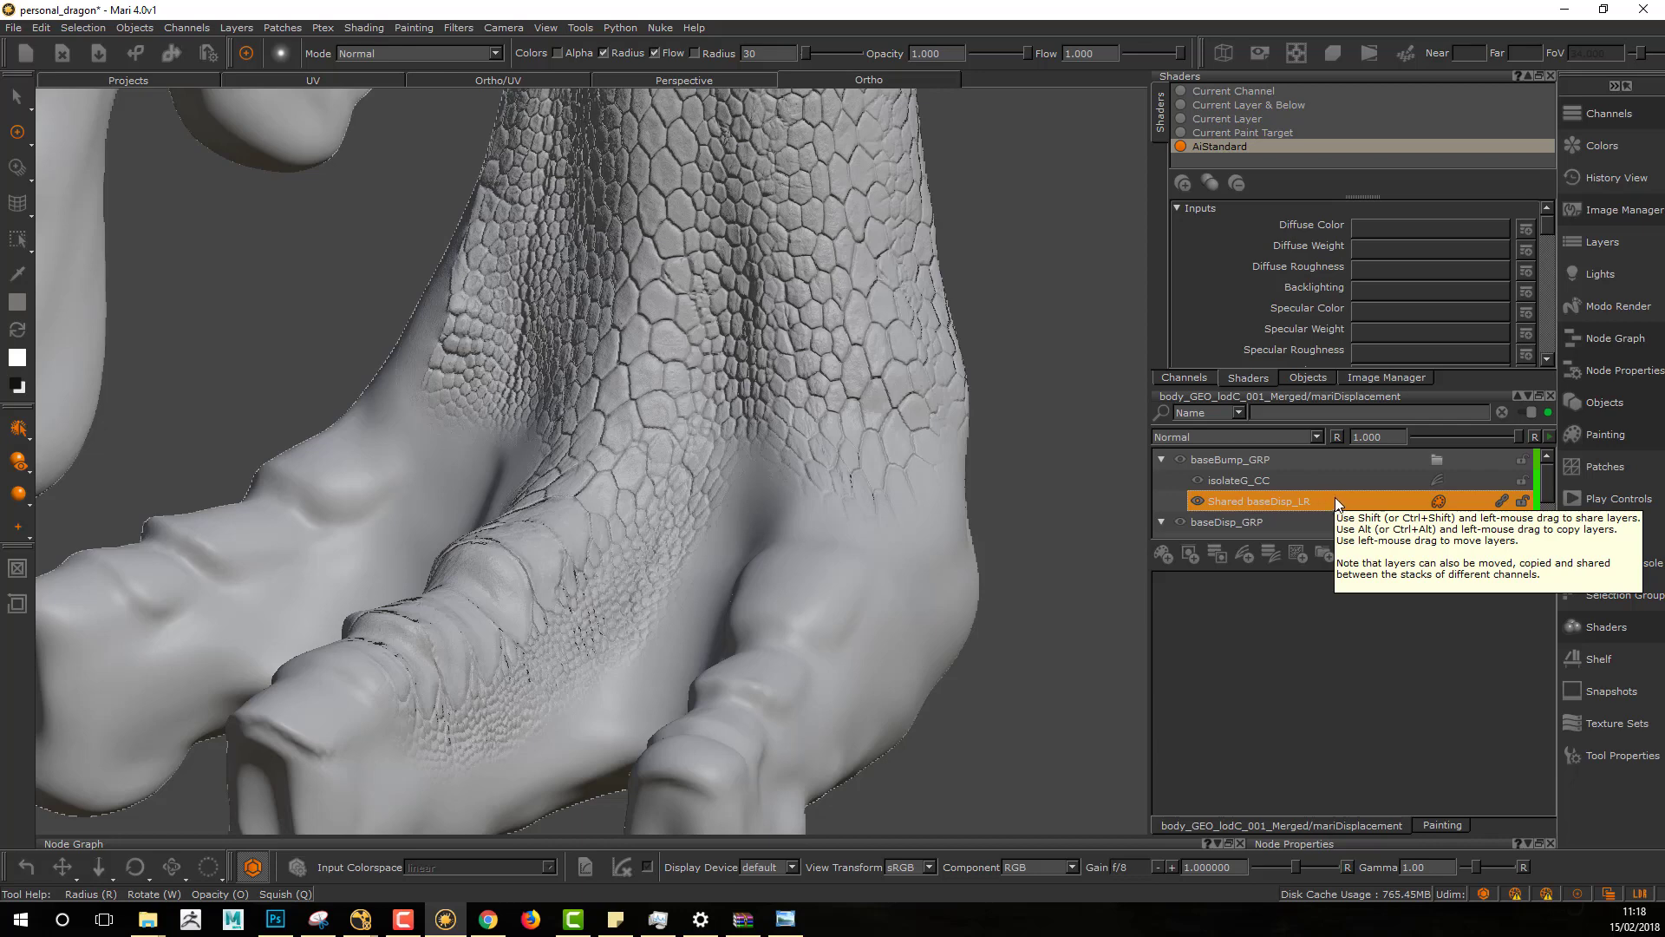
{"action": "middle_click_drag", "start_coordinate": [915, 461], "coordinate": [883, 427], "text": "alt"}
{"action": "key", "text": "h"}
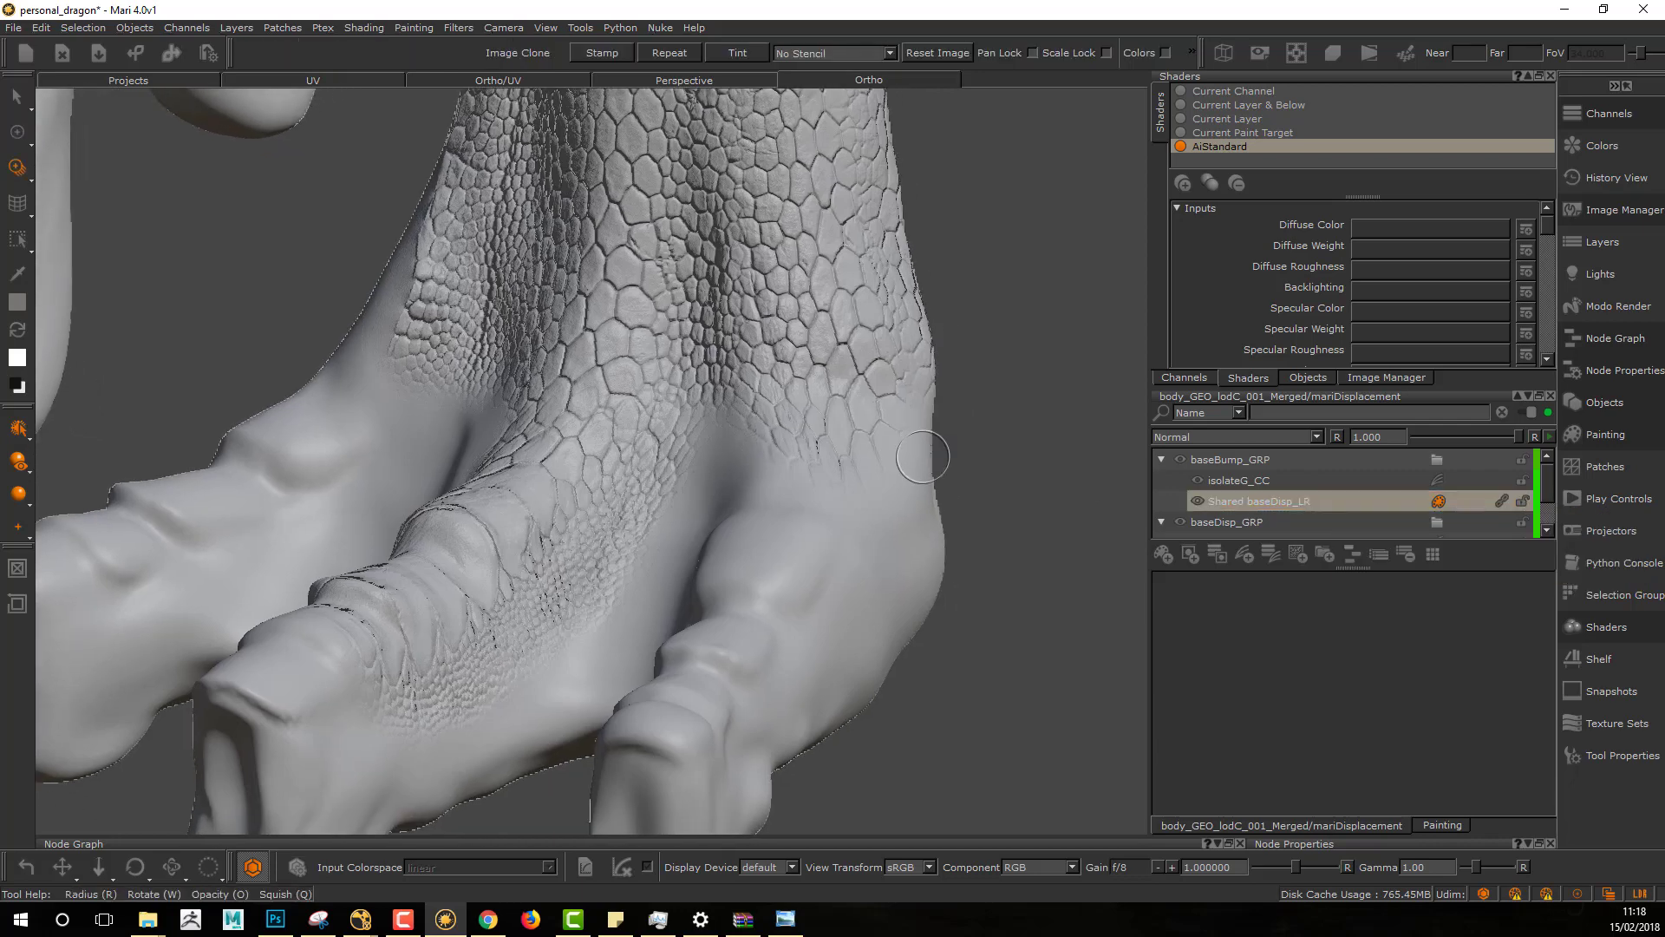
{"action": "right_click_drag", "start_coordinate": [923, 457], "coordinate": [688, 431], "text": "alt"}
{"action": "left_click_drag", "start_coordinate": [687, 431], "coordinate": [745, 468], "text": "alt"}
{"action": "right_click_drag", "start_coordinate": [888, 572], "coordinate": [637, 469], "text": "alt"}
{"action": "middle_click_drag", "start_coordinate": [746, 481], "coordinate": [743, 512], "text": "alt"}
{"action": "left_click_drag", "start_coordinate": [743, 512], "coordinate": [774, 527], "text": "alt"}
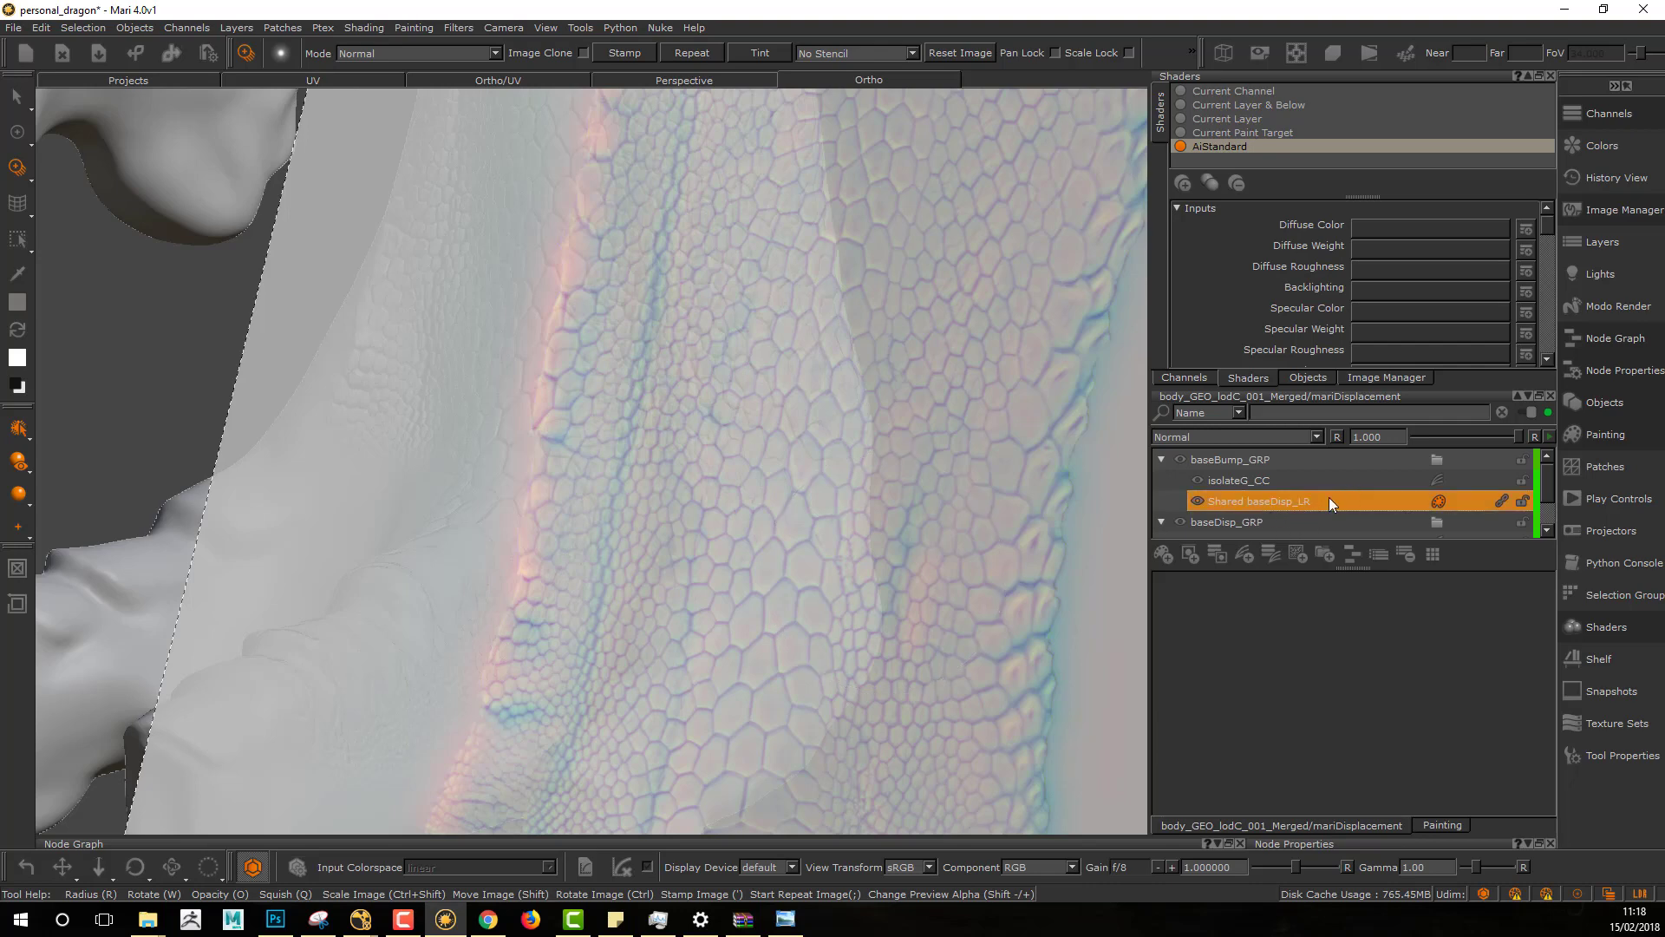
{"action": "scroll", "coordinate": [1329, 497], "scroll_direction": "down", "scroll_amount": 1}
{"action": "left_click", "coordinate": [1289, 520]}
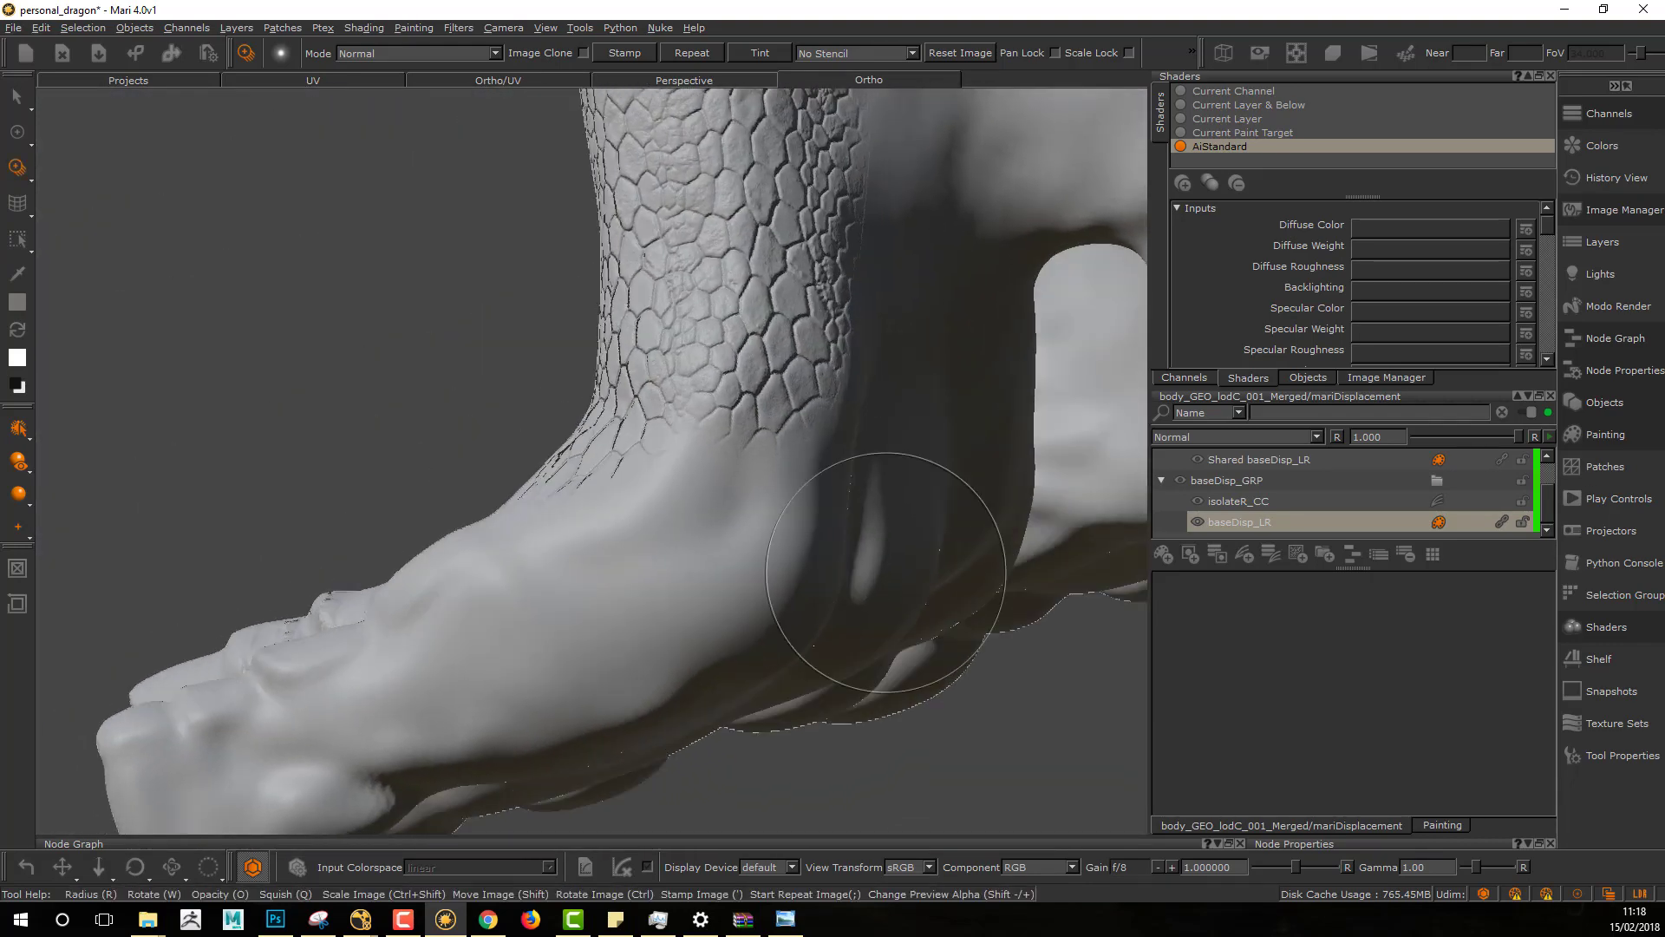
Step: Extend the projected ostrich scales from the ankle up the side of the dragon's lower leg on the baseDisp_LR layer
{"action": "middle_click_drag", "start_coordinate": [886, 572], "coordinate": [985, 662], "text": "alt"}
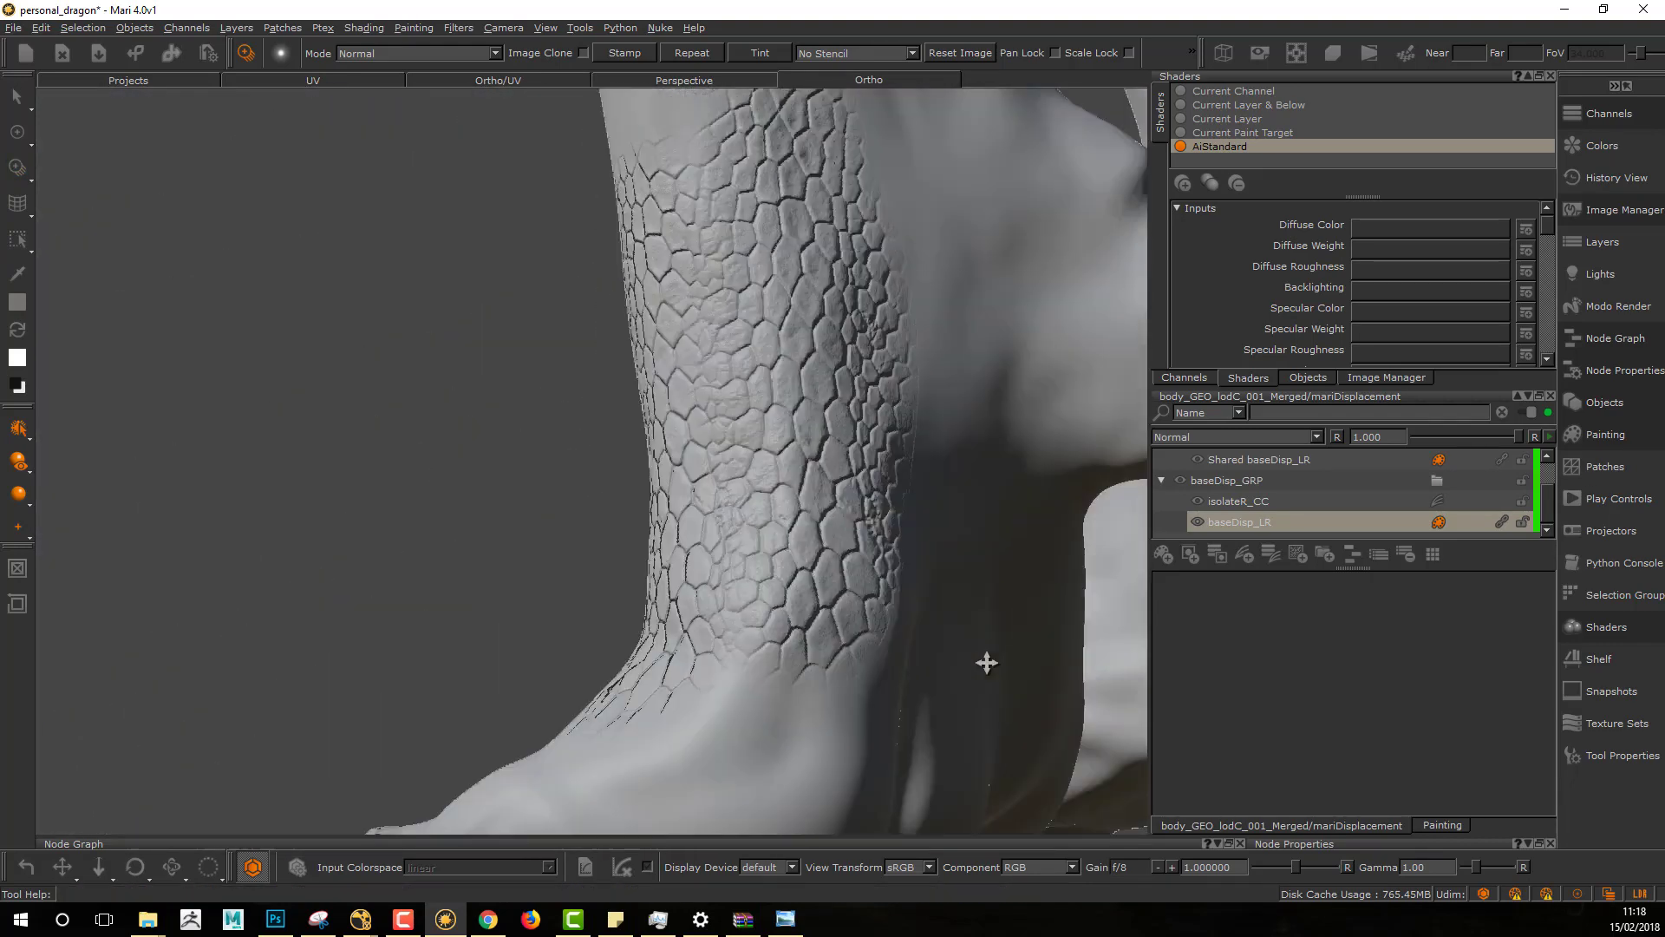
{"action": "left_click_drag", "start_coordinate": [985, 662], "coordinate": [922, 509], "text": "alt"}
{"action": "middle_click_drag", "start_coordinate": [922, 509], "coordinate": [911, 528], "text": "alt"}
{"action": "left_click_drag", "start_coordinate": [911, 528], "coordinate": [901, 453], "text": "alt"}
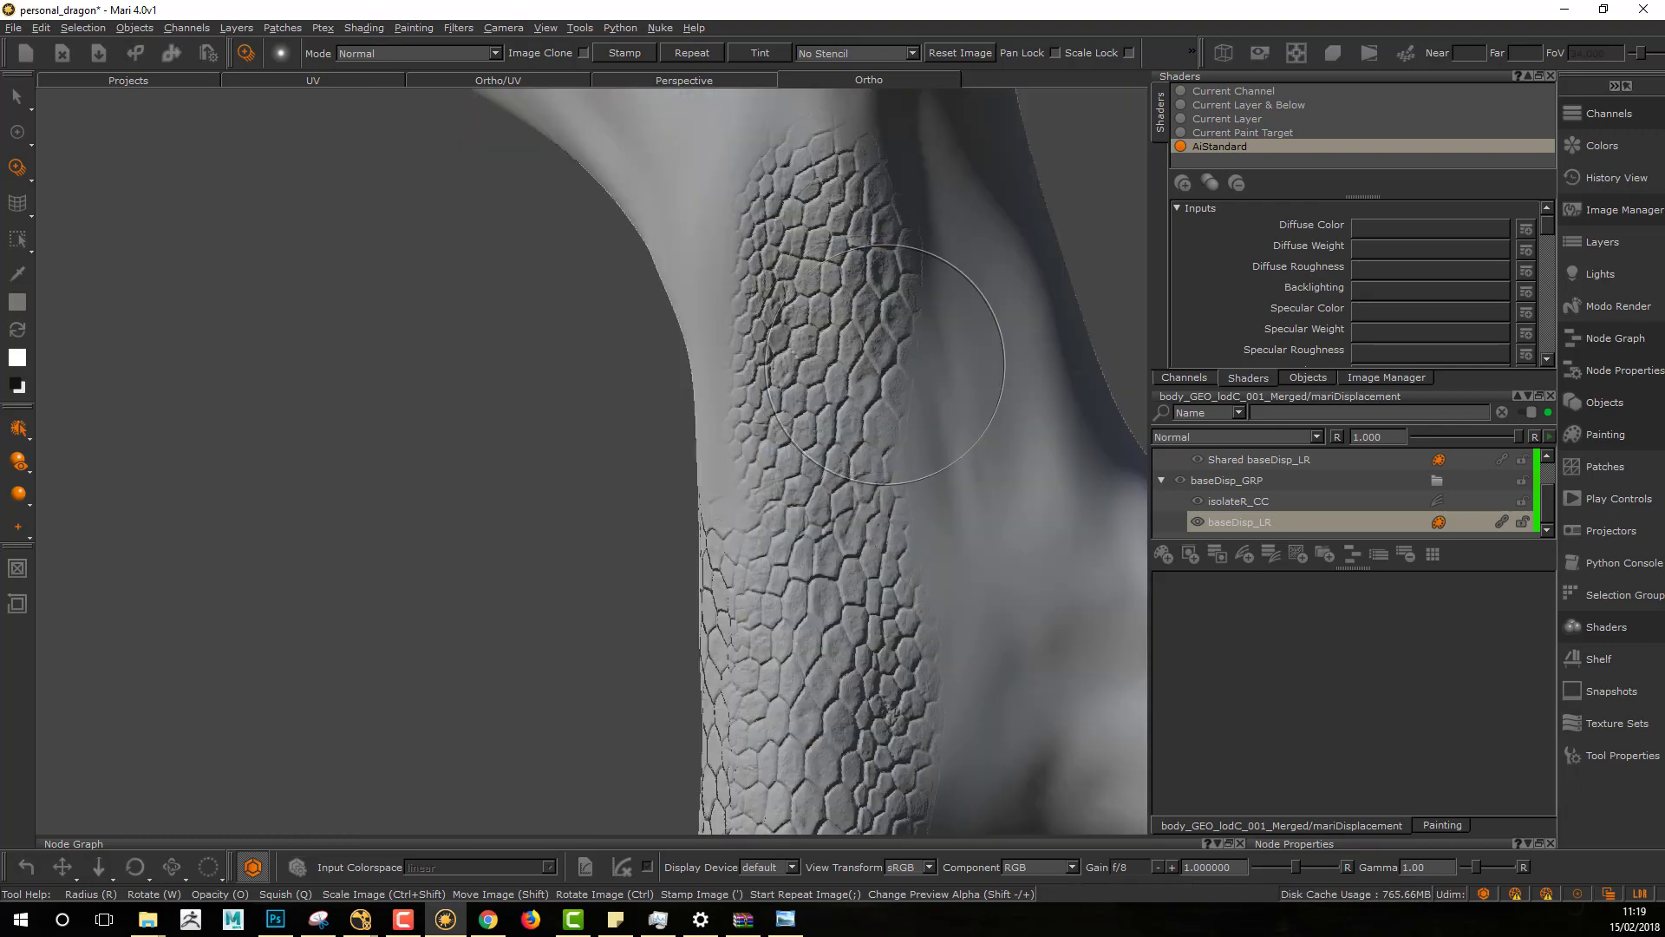
Step: Realign the ostrich displacement image over the upper part of the lower leg and paint its scales through beside the existing patch
{"action": "left_click_drag", "start_coordinate": [919, 360], "coordinate": [1044, 295], "text": "alt"}
{"action": "middle_click_drag", "start_coordinate": [796, 420], "coordinate": [1000, 416], "text": "alt"}
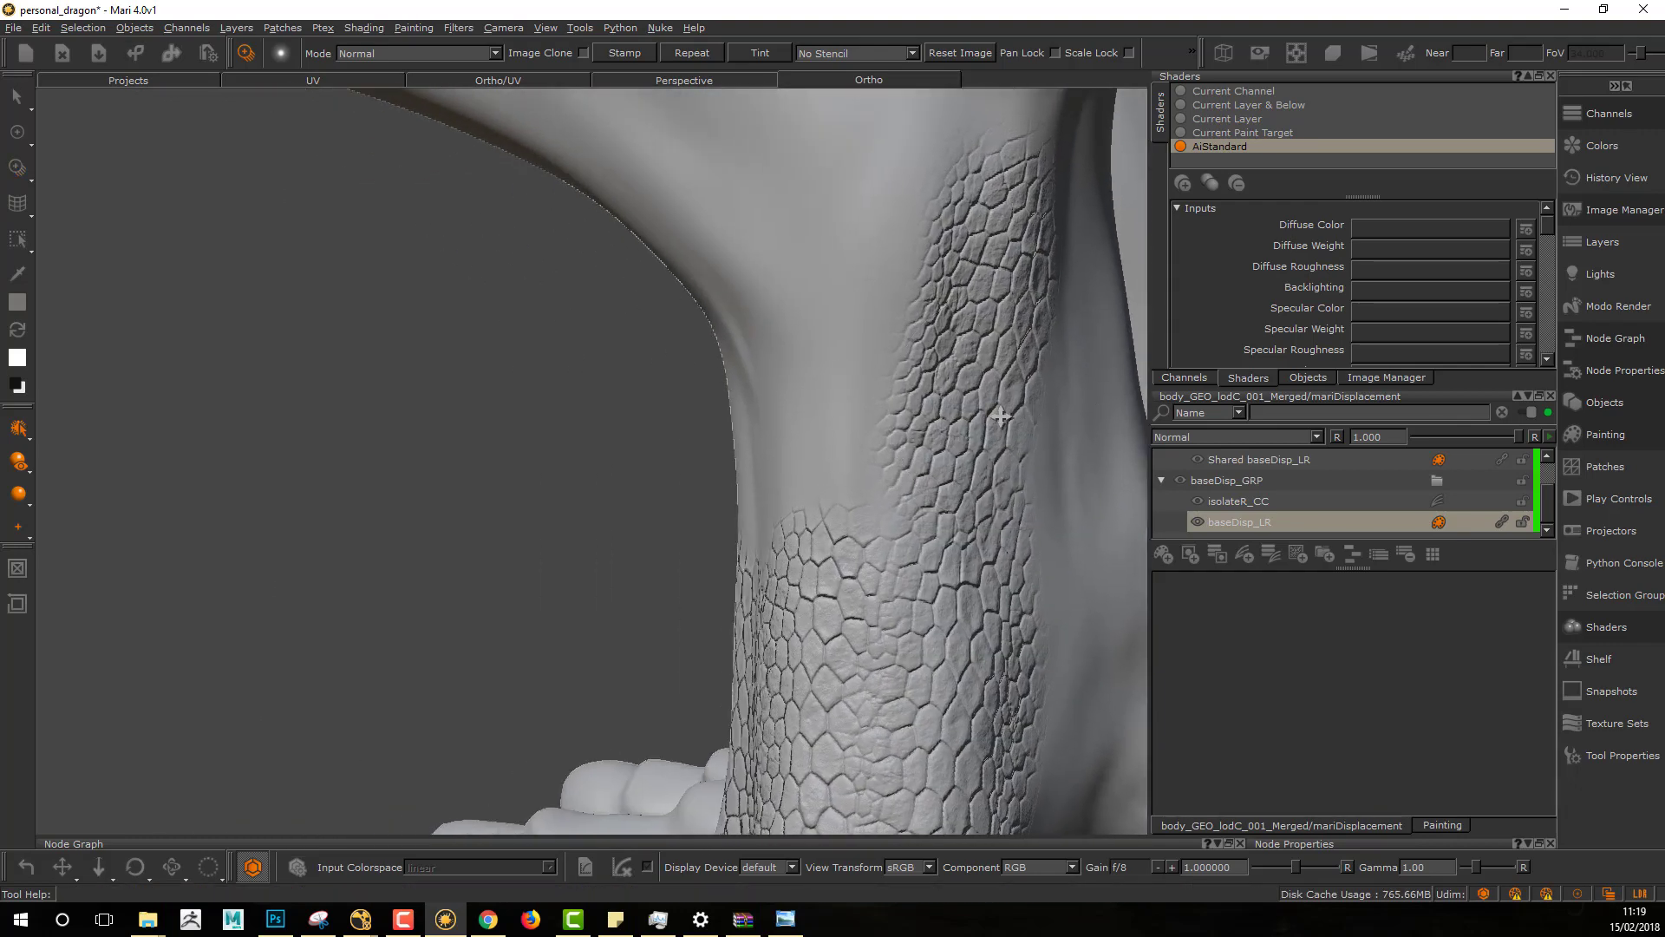
{"action": "left_click_drag", "start_coordinate": [999, 416], "coordinate": [1080, 443], "text": "alt"}
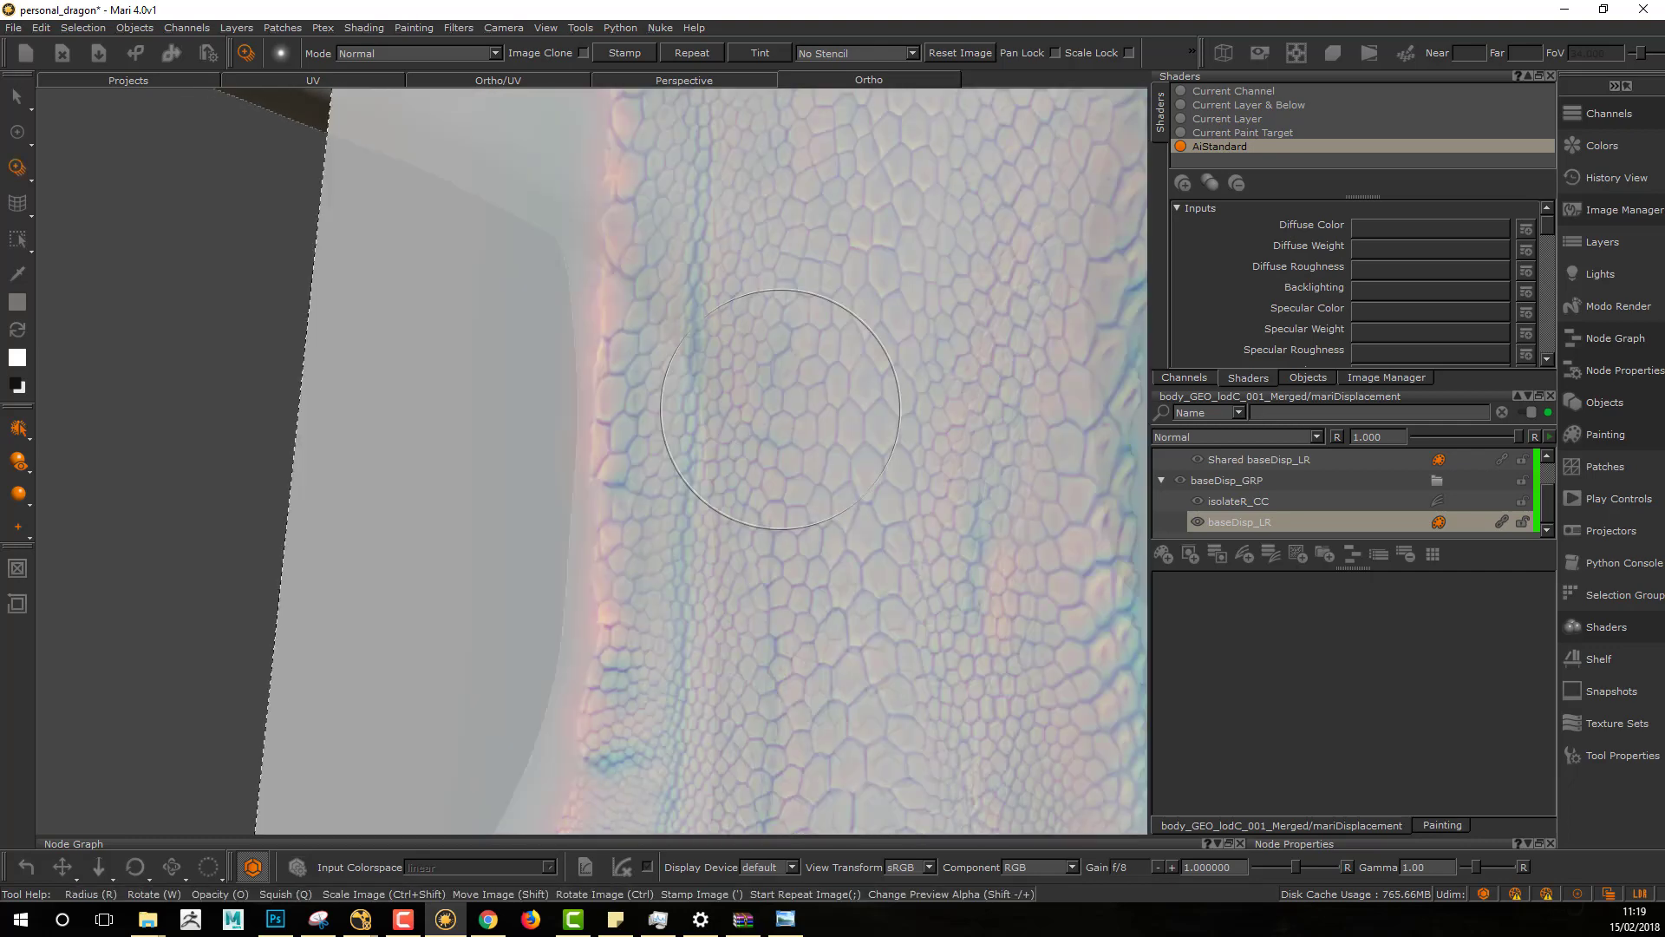
{"action": "left_click_drag", "start_coordinate": [968, 418], "coordinate": [949, 445], "text": "shift"}
{"action": "left_click_drag", "start_coordinate": [868, 300], "coordinate": [872, 341]}
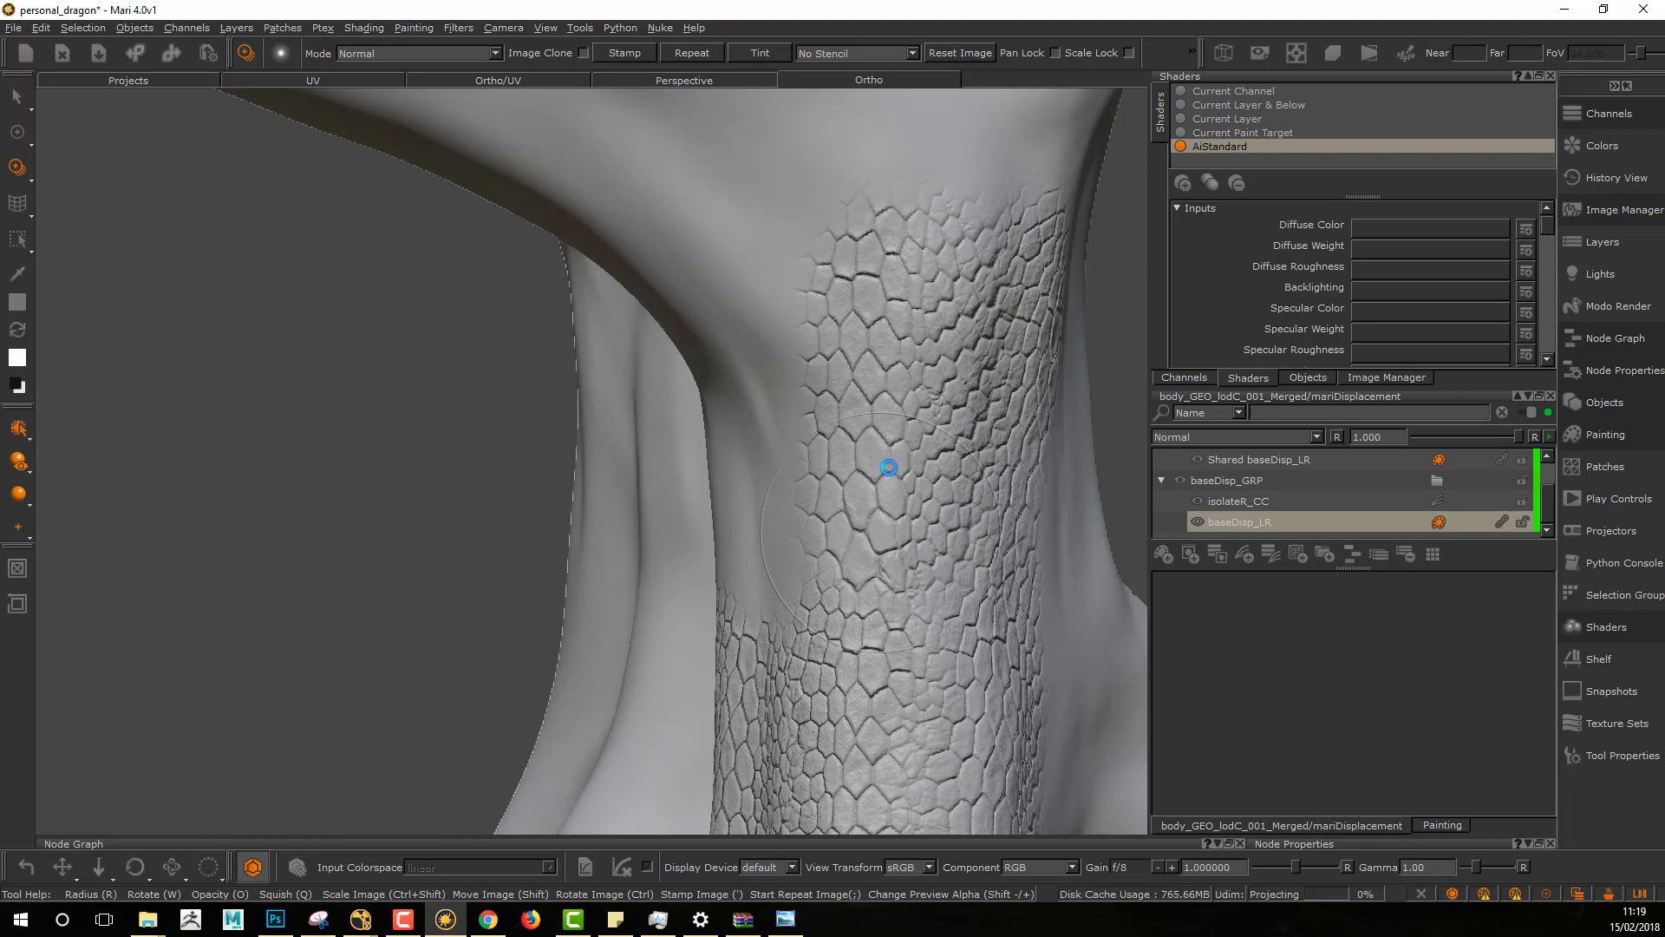
Step: Rescale the ostrich displacement image and paint its scales through around the front of the lower leg, filling the bare areas above the foot
{"action": "left_click_drag", "start_coordinate": [888, 463], "coordinate": [867, 490], "text": "alt"}
{"action": "key", "text": "t"}
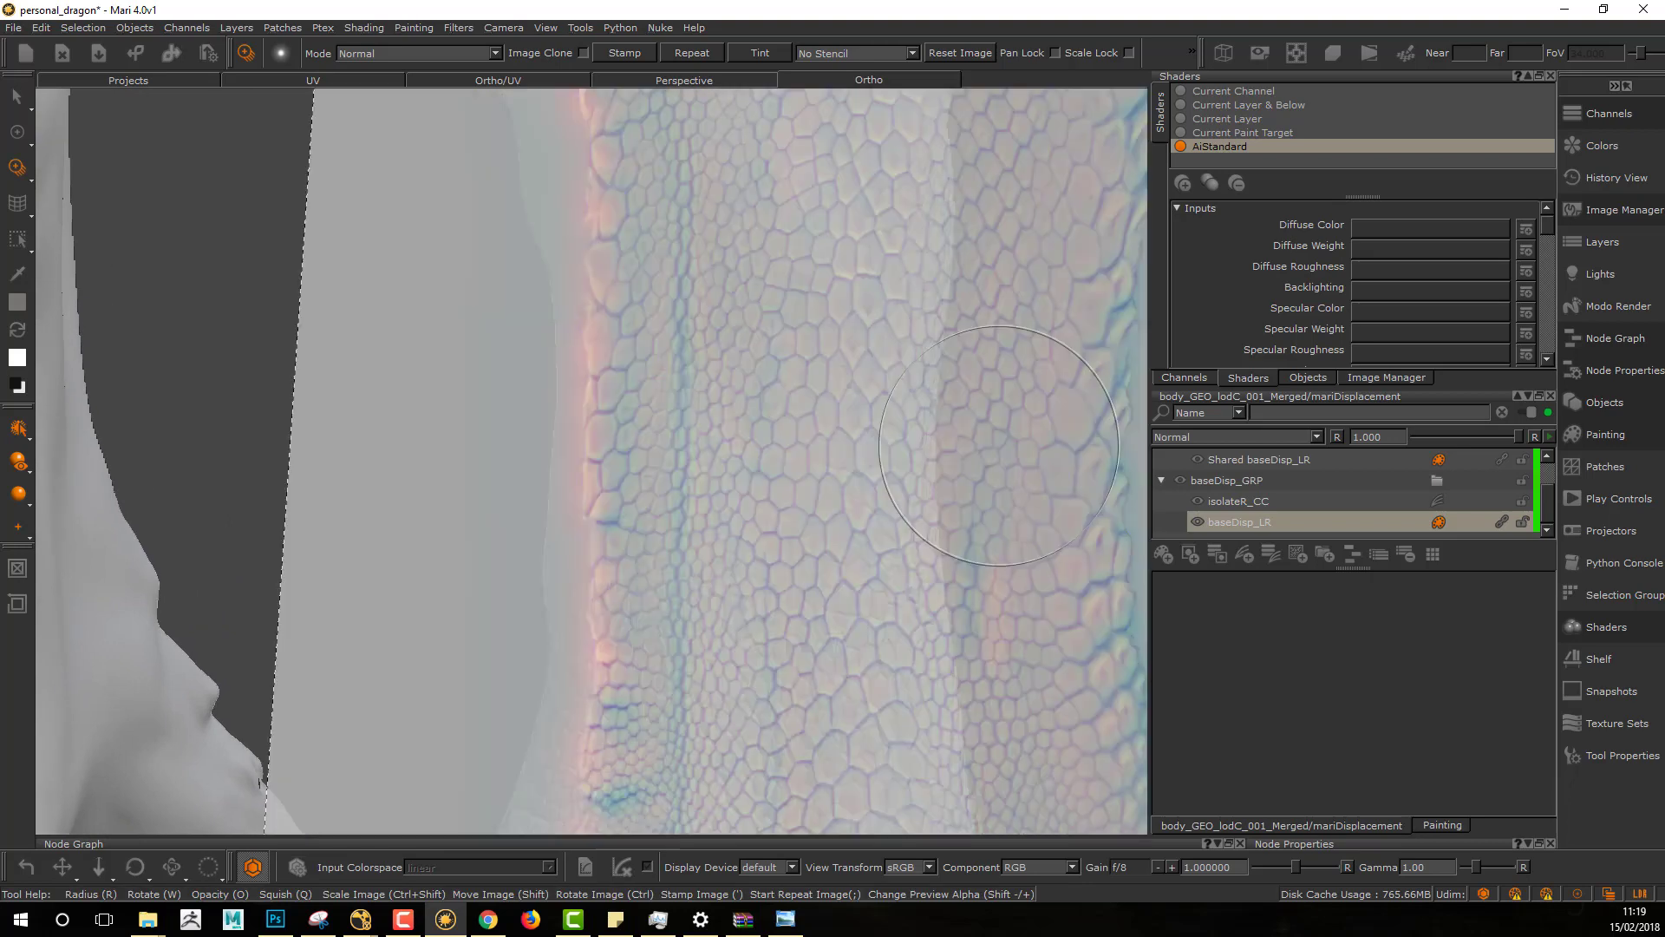
{"action": "mouse_move", "coordinate": [954, 461]}
{"action": "left_mouse_down", "text": "ctrl+shift"}
{"action": "mouse_move", "coordinate": [715, 479]}
{"action": "mouse_move", "coordinate": [856, 434]}
{"action": "left_mouse_up", "text": "ctrl+shift"}
{"action": "key", "text": "apostrophe"}
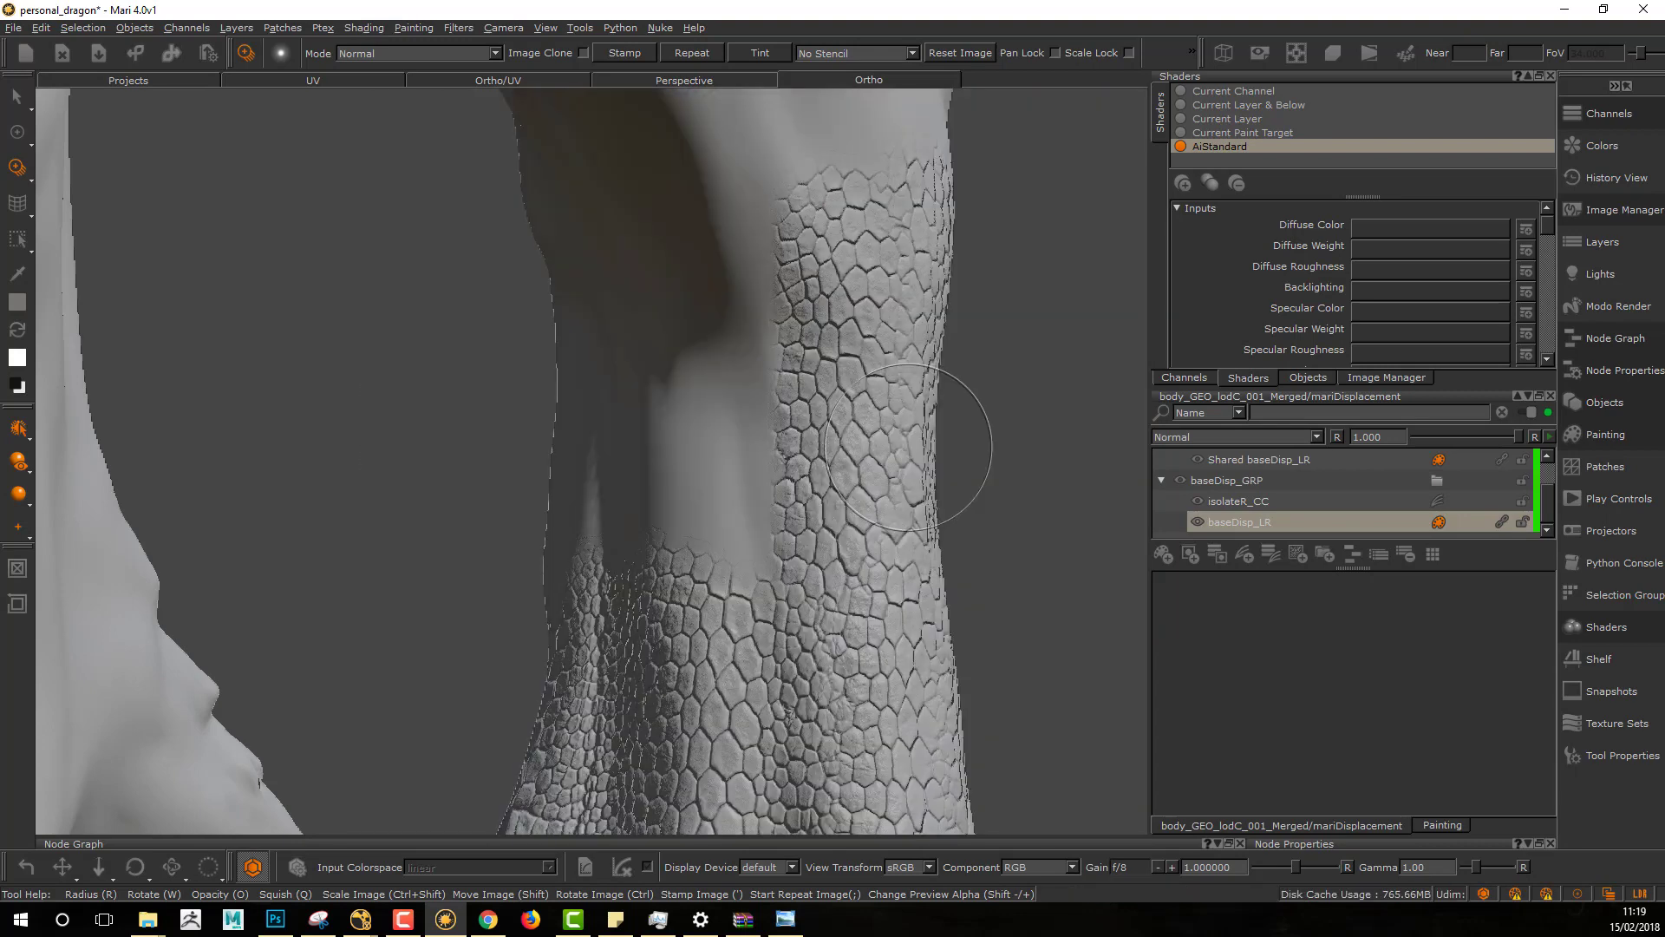
{"action": "mouse_move", "coordinate": [910, 440]}
{"action": "left_mouse_down", "text": "alt"}
{"action": "mouse_move", "coordinate": [948, 468]}
{"action": "mouse_move", "coordinate": [881, 477]}
{"action": "mouse_move", "coordinate": [902, 464]}
{"action": "mouse_move", "coordinate": [893, 492]}
{"action": "mouse_move", "coordinate": [933, 476]}
{"action": "mouse_move", "coordinate": [898, 487]}
{"action": "mouse_move", "coordinate": [838, 299]}
{"action": "left_mouse_up", "text": "alt"}
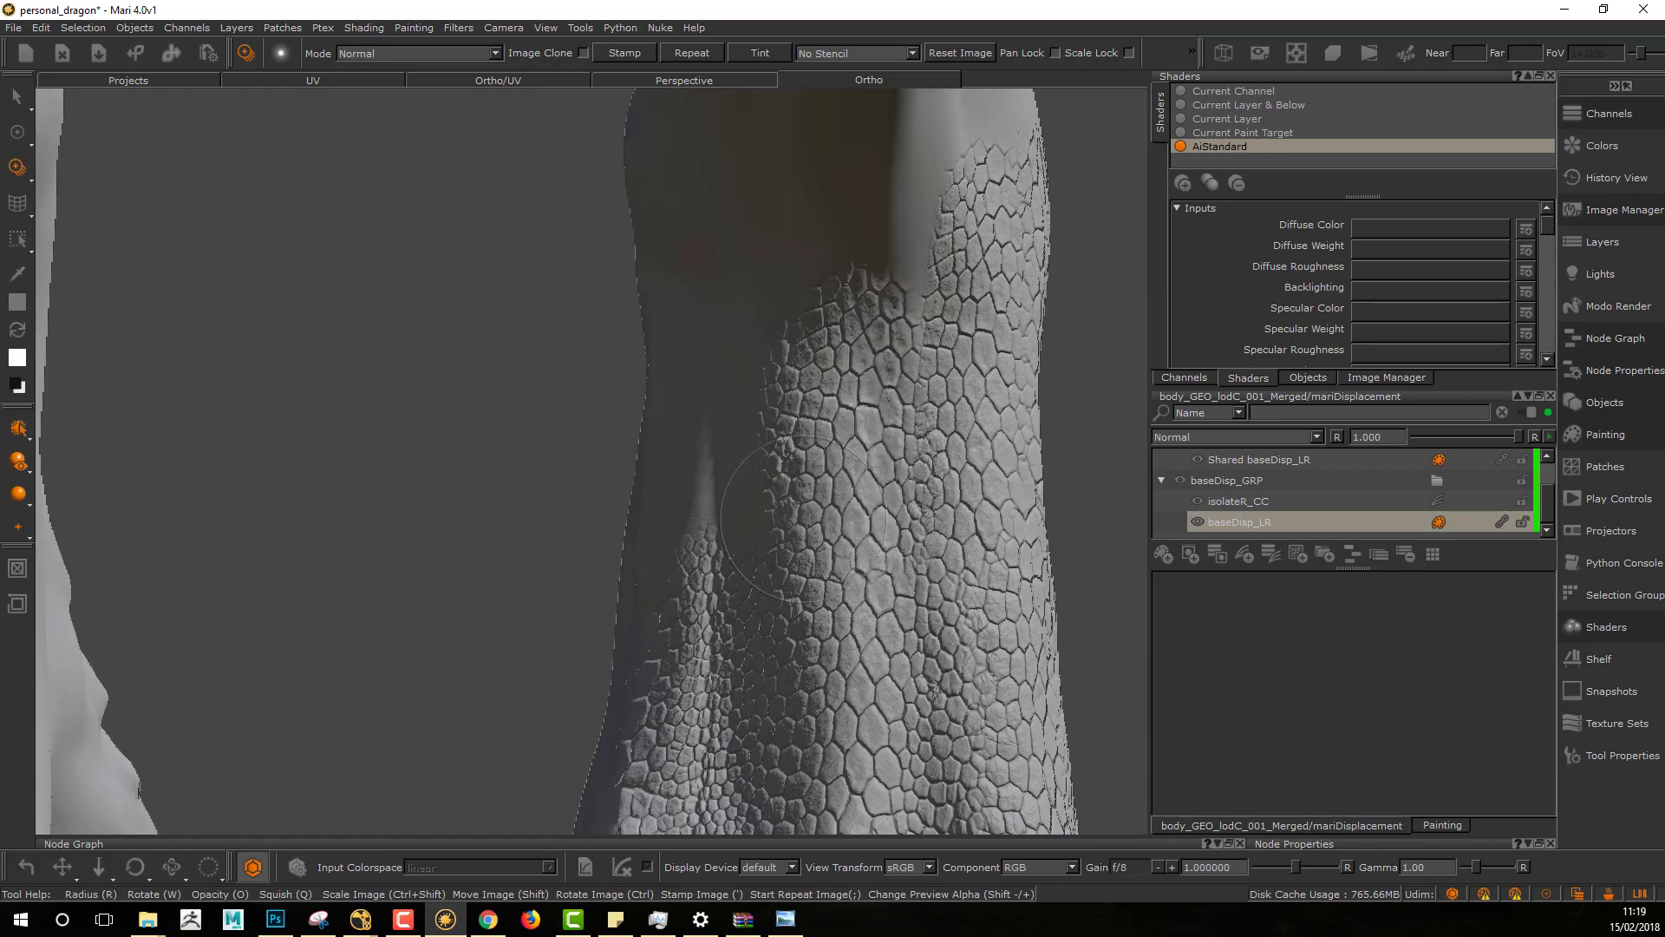
{"action": "left_click_drag", "start_coordinate": [804, 520], "coordinate": [803, 583]}
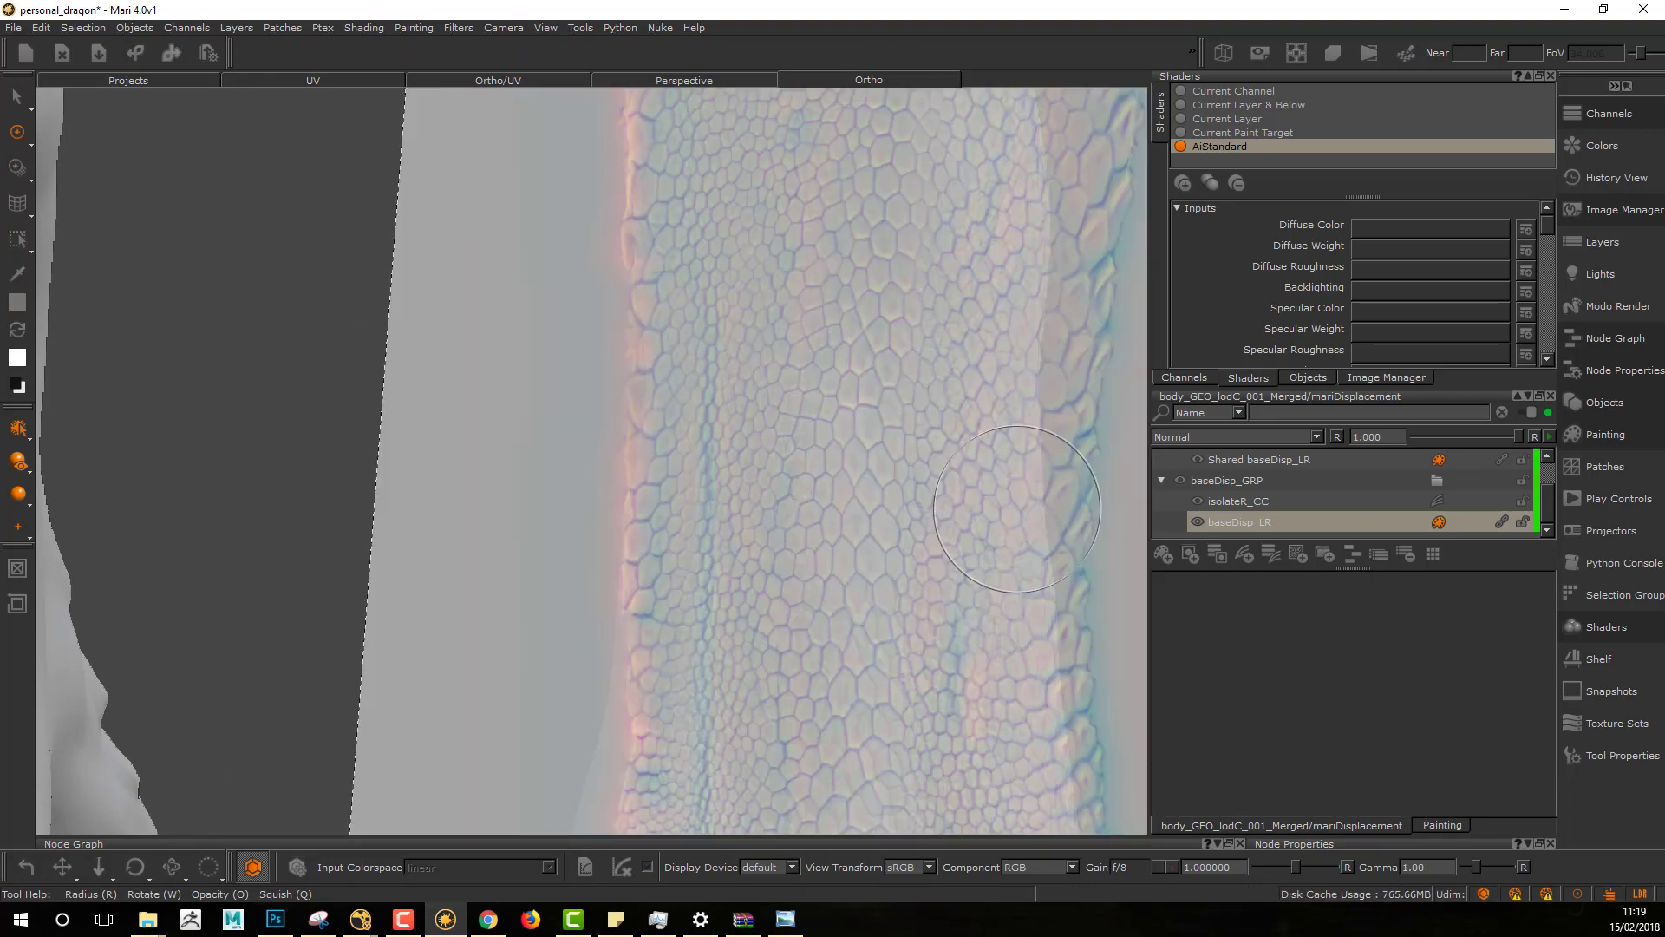
Step: Activate the Paint tool and examine the projected scales across the whole lower leg and foot from several angles
{"action": "key", "text": "p"}
{"action": "right_click_drag", "start_coordinate": [1019, 518], "coordinate": [949, 518], "text": "alt"}
{"action": "middle_click_drag", "start_coordinate": [951, 568], "coordinate": [940, 450], "text": "alt"}
{"action": "left_click_drag", "start_coordinate": [942, 455], "coordinate": [744, 469], "text": "alt"}
{"action": "mouse_move", "coordinate": [847, 512]}
{"action": "left_mouse_down", "text": "alt"}
{"action": "mouse_move", "coordinate": [848, 550]}
{"action": "mouse_move", "coordinate": [874, 494]}
{"action": "mouse_move", "coordinate": [985, 468]}
{"action": "mouse_move", "coordinate": [948, 549]}
{"action": "left_mouse_up", "text": "alt"}
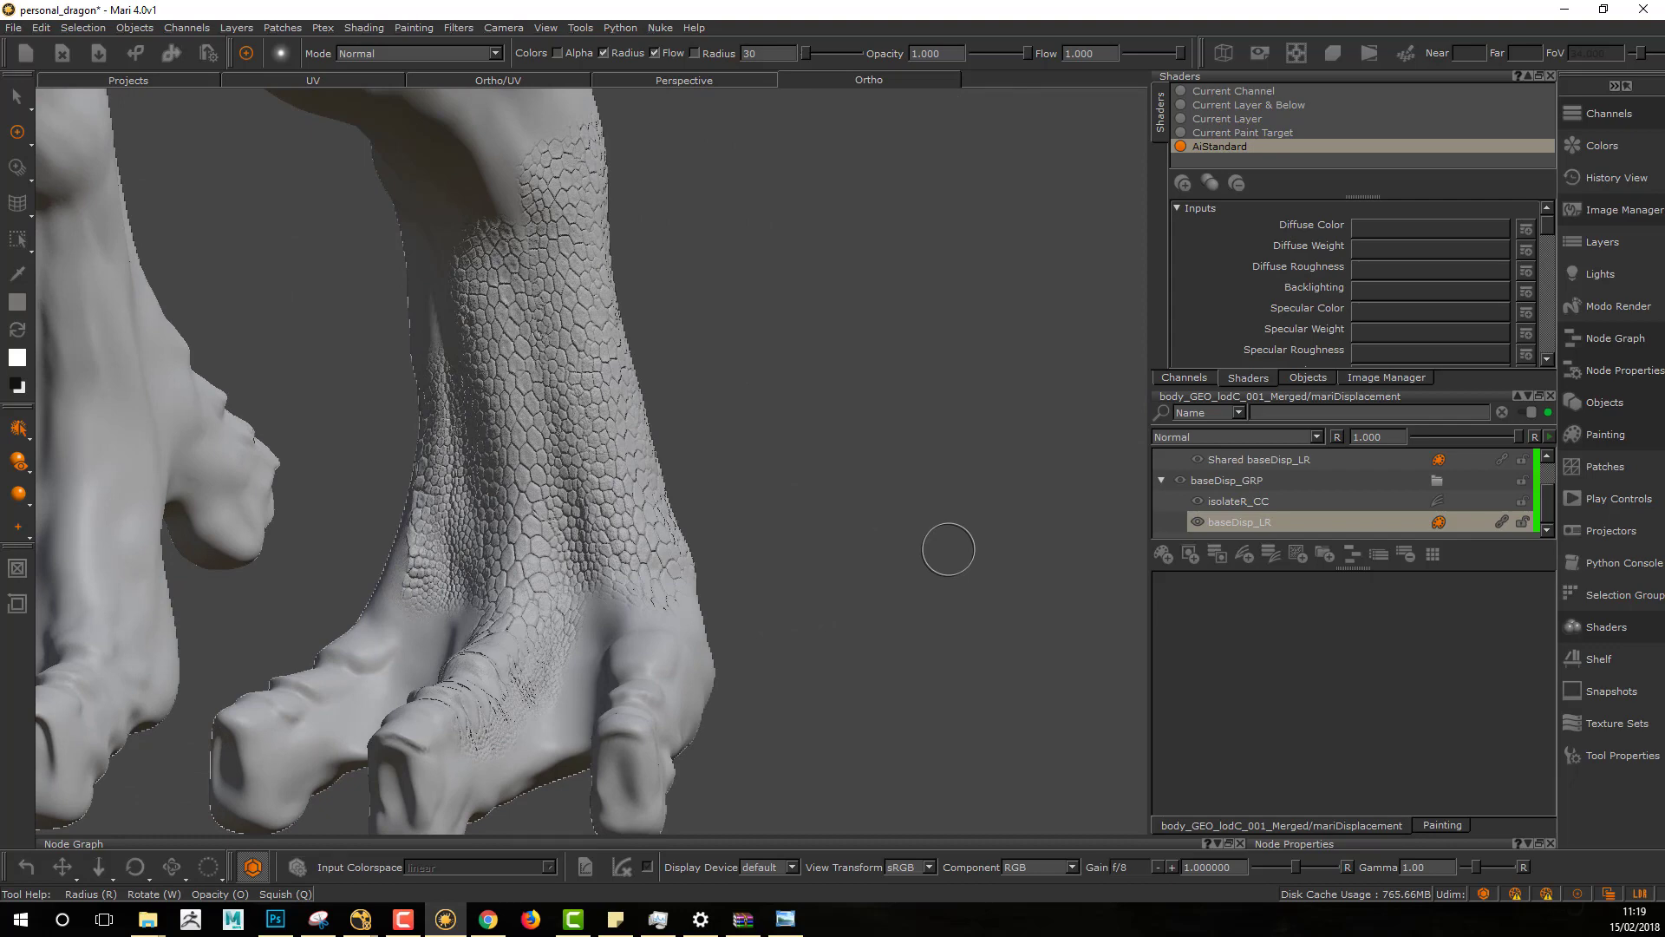
{"action": "right_click_drag", "start_coordinate": [874, 564], "coordinate": [832, 564], "text": "alt"}
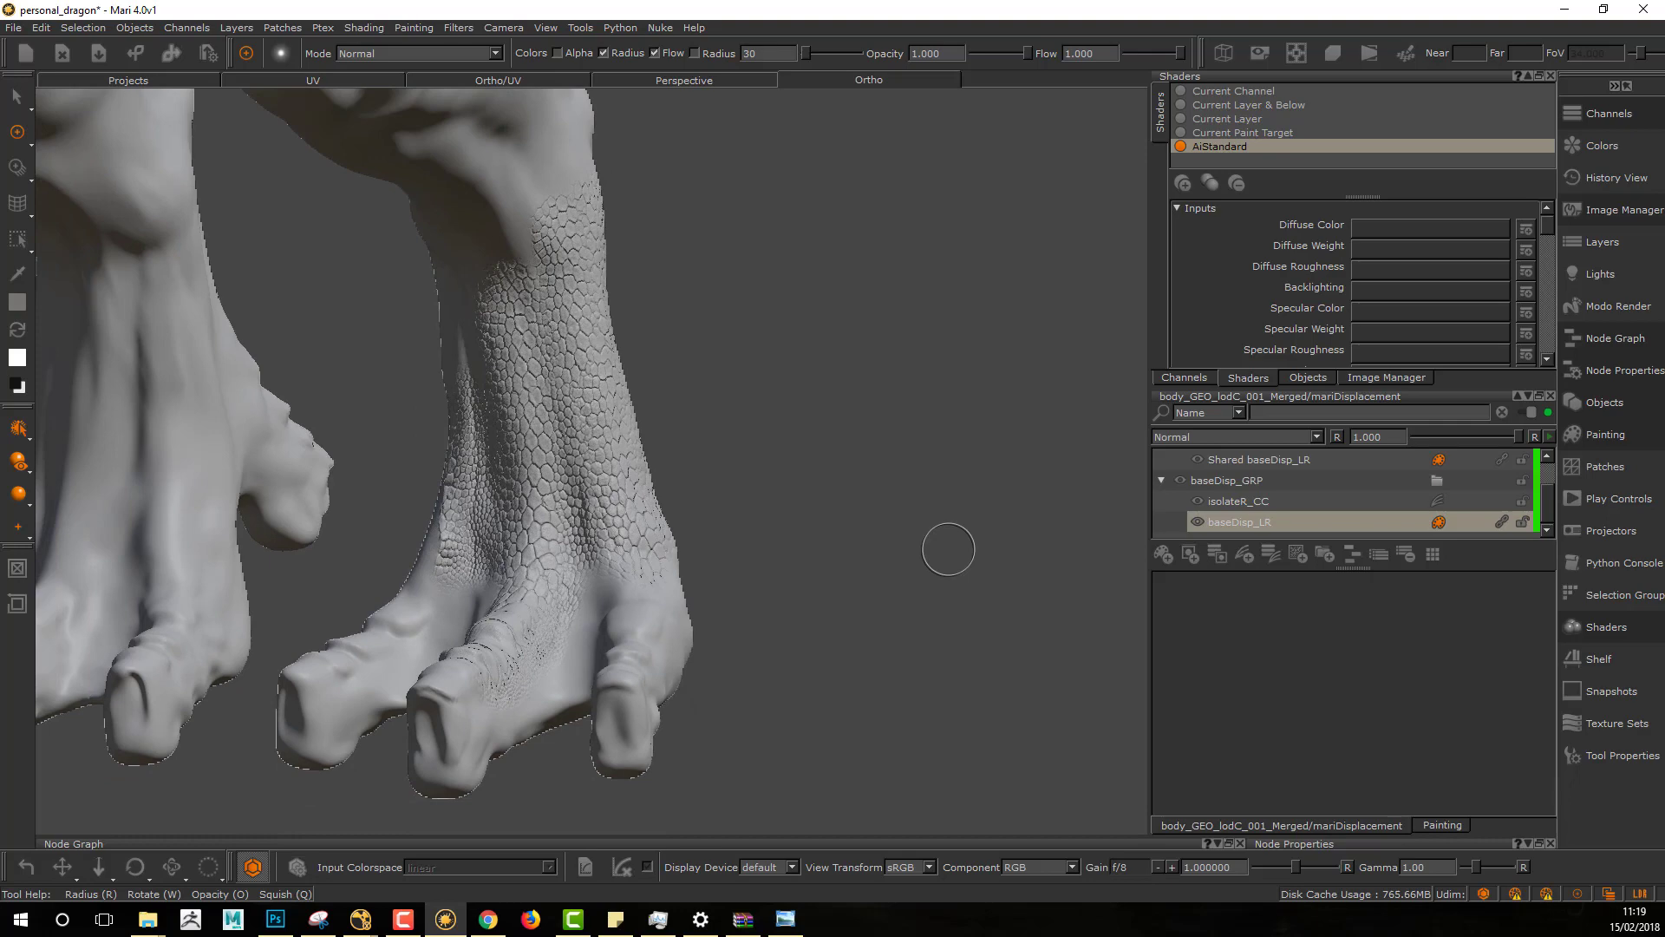
{"action": "middle_click_drag", "start_coordinate": [558, 623], "coordinate": [660, 576], "text": "alt"}
{"action": "mouse_move", "coordinate": [659, 576]}
{"action": "left_mouse_down", "text": "alt"}
{"action": "mouse_move", "coordinate": [954, 548]}
{"action": "mouse_move", "coordinate": [916, 539]}
{"action": "mouse_move", "coordinate": [948, 549]}
{"action": "left_mouse_up", "text": "alt"}
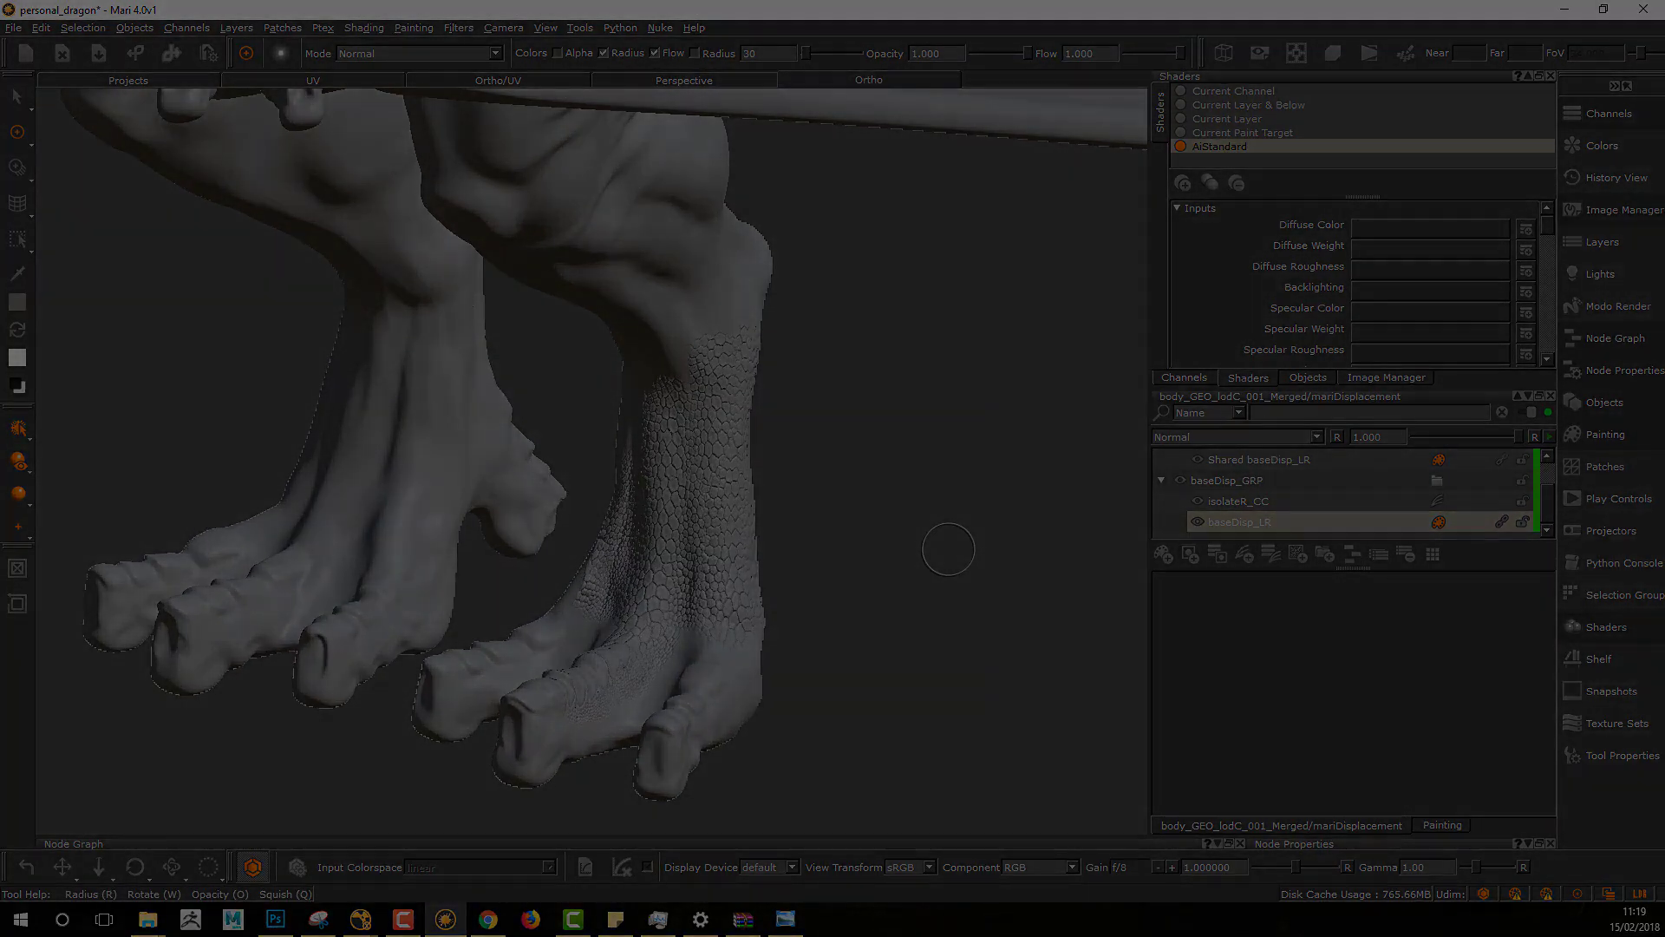